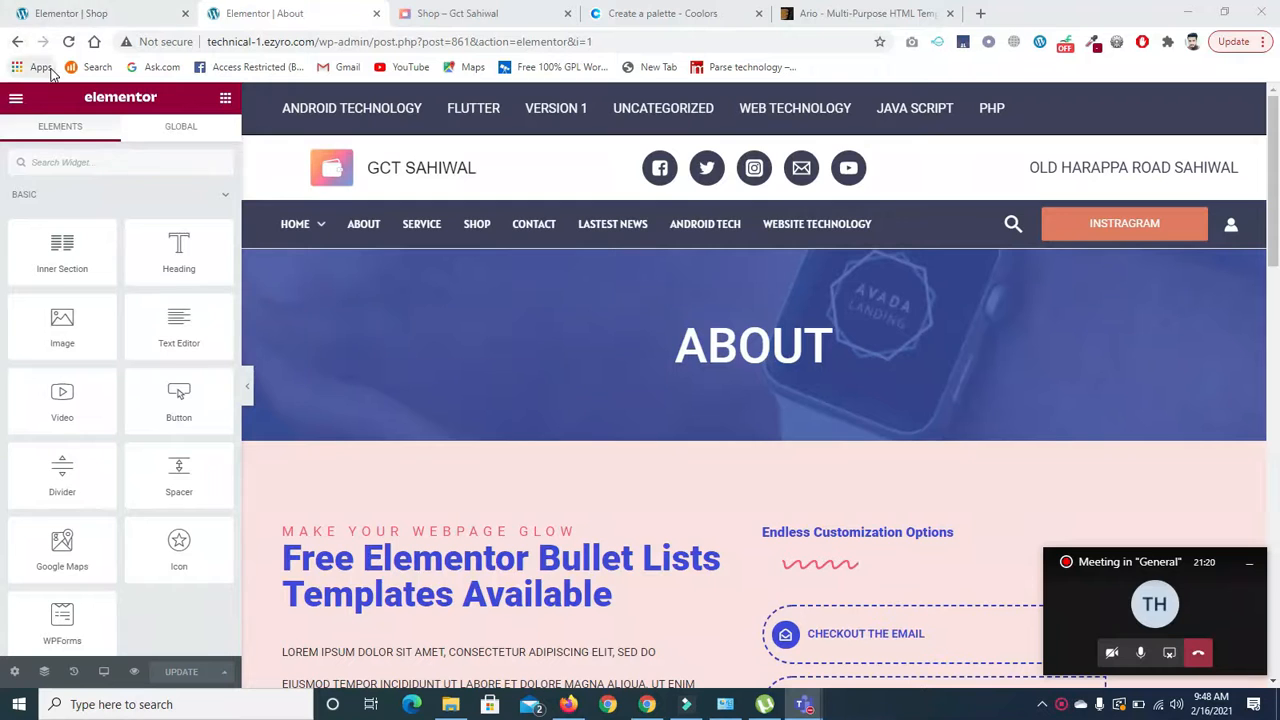
# Leave the About page editor and load the site's wp-admin dashboard.
pyautogui.click(18, 42)
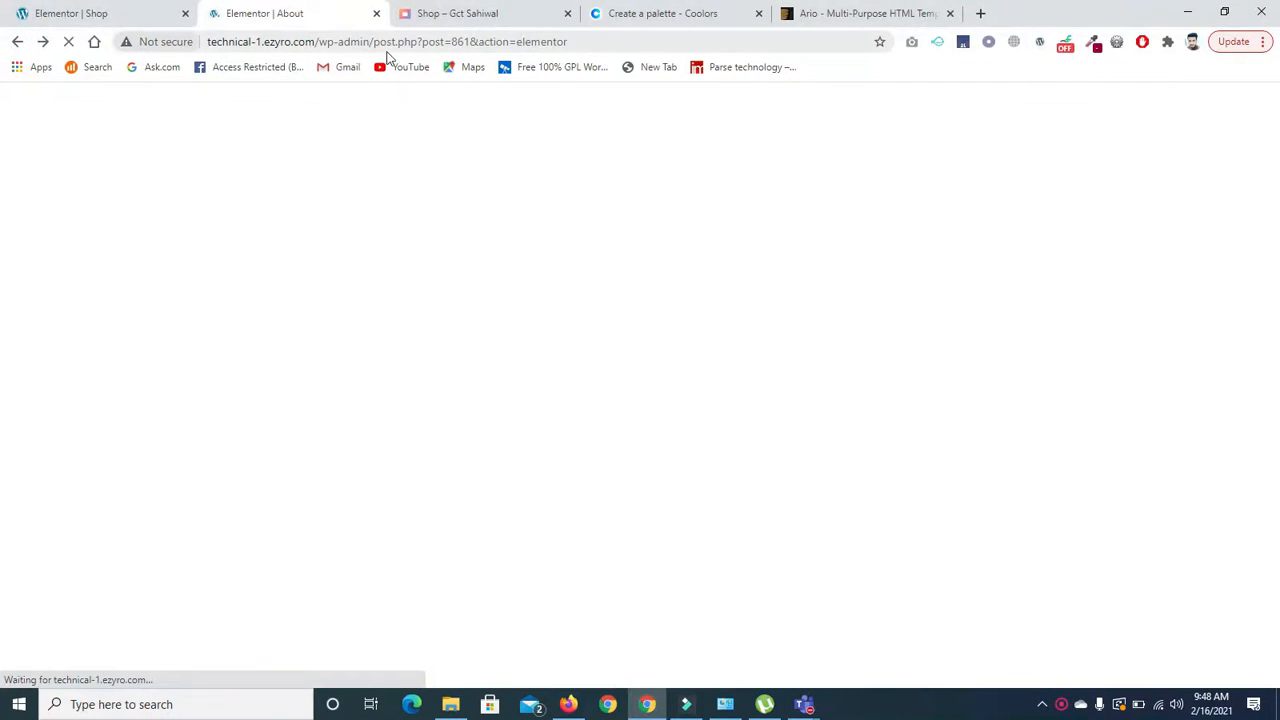
pyautogui.moveTo(370, 41); pyautogui.dragTo(572, 41)
pyautogui.press('BackSpace')
pyautogui.click(696, 71)
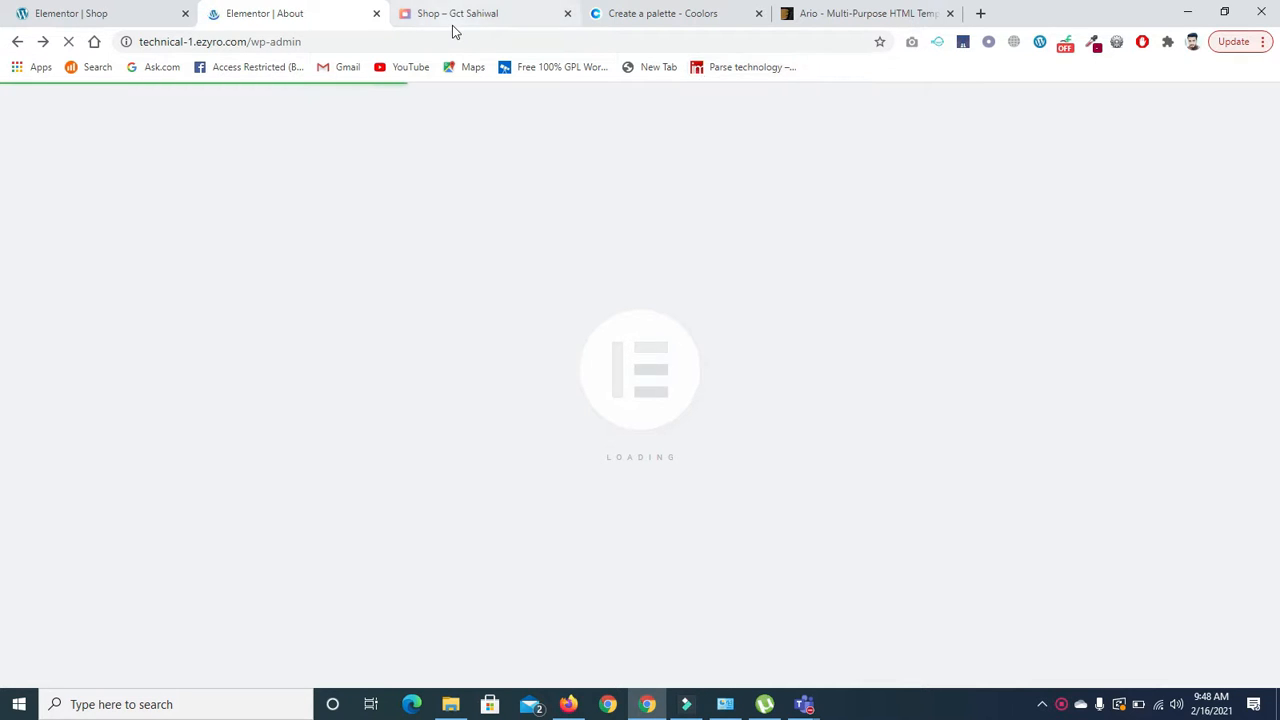
pyautogui.click(415, 42)
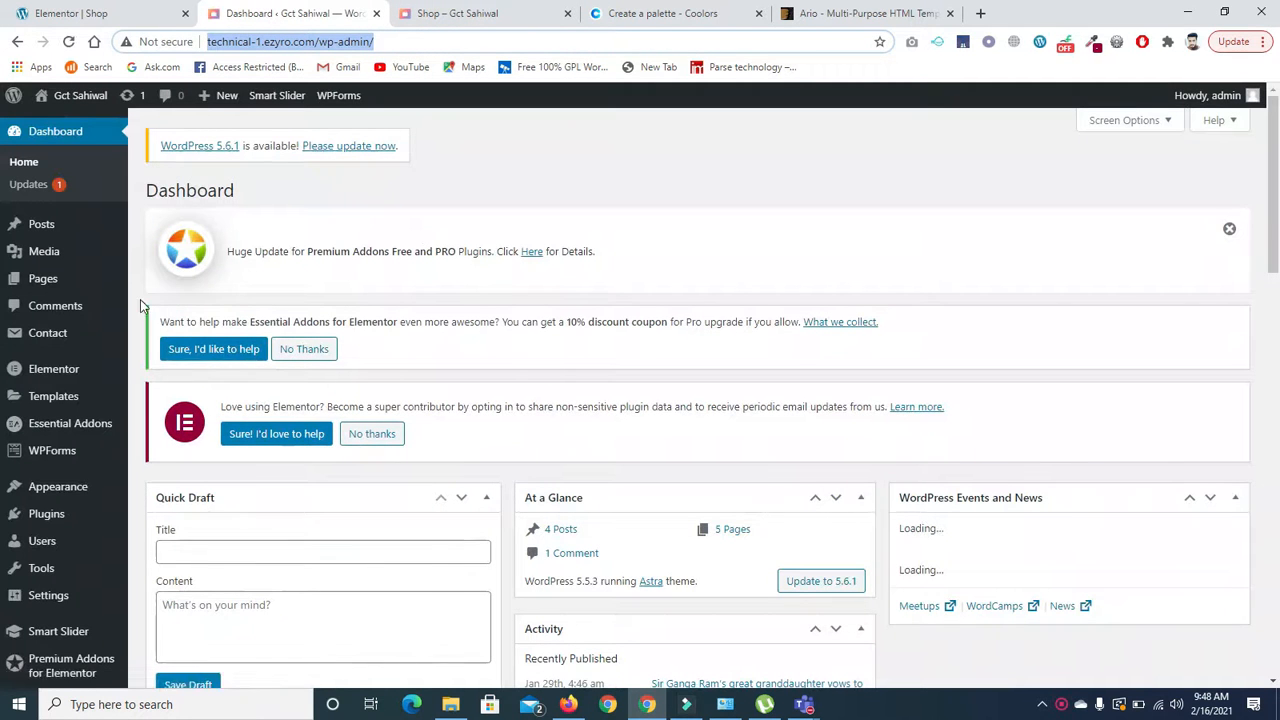
# Open the Home page from the list of site pages for editing with Elementor.
pyautogui.click(27, 290)
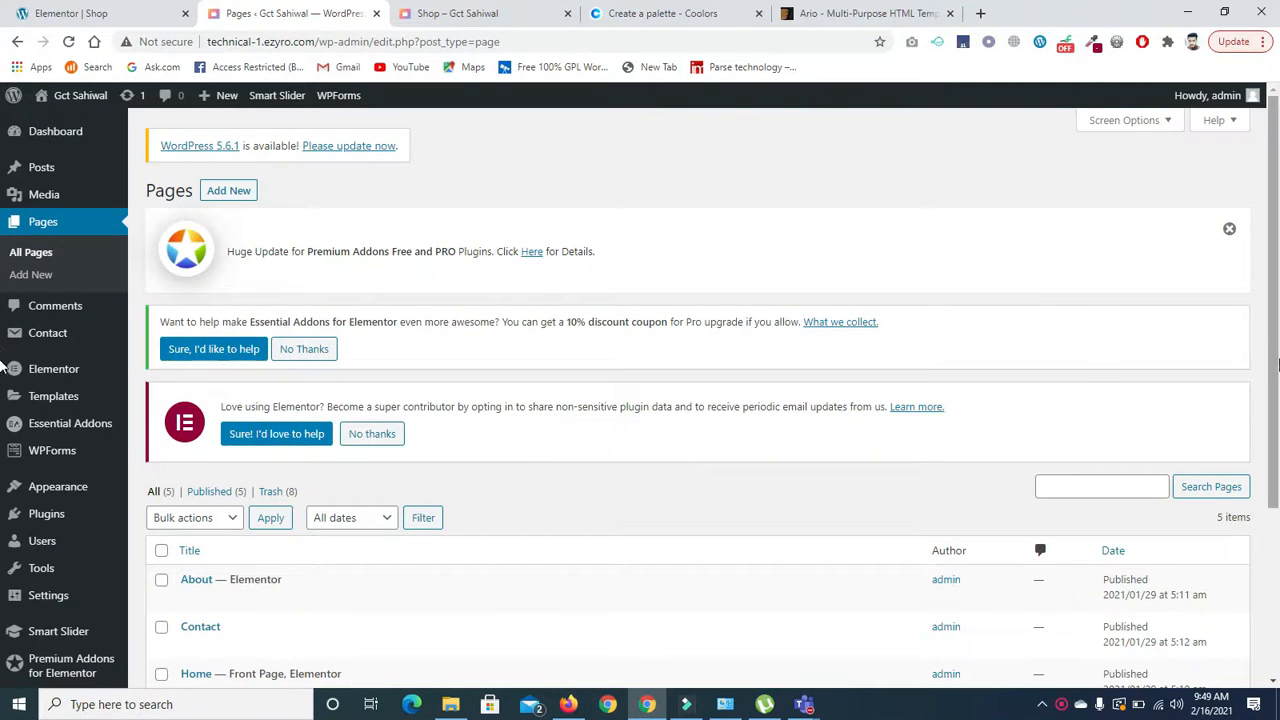
pyautogui.scroll(-3, 703, 520)
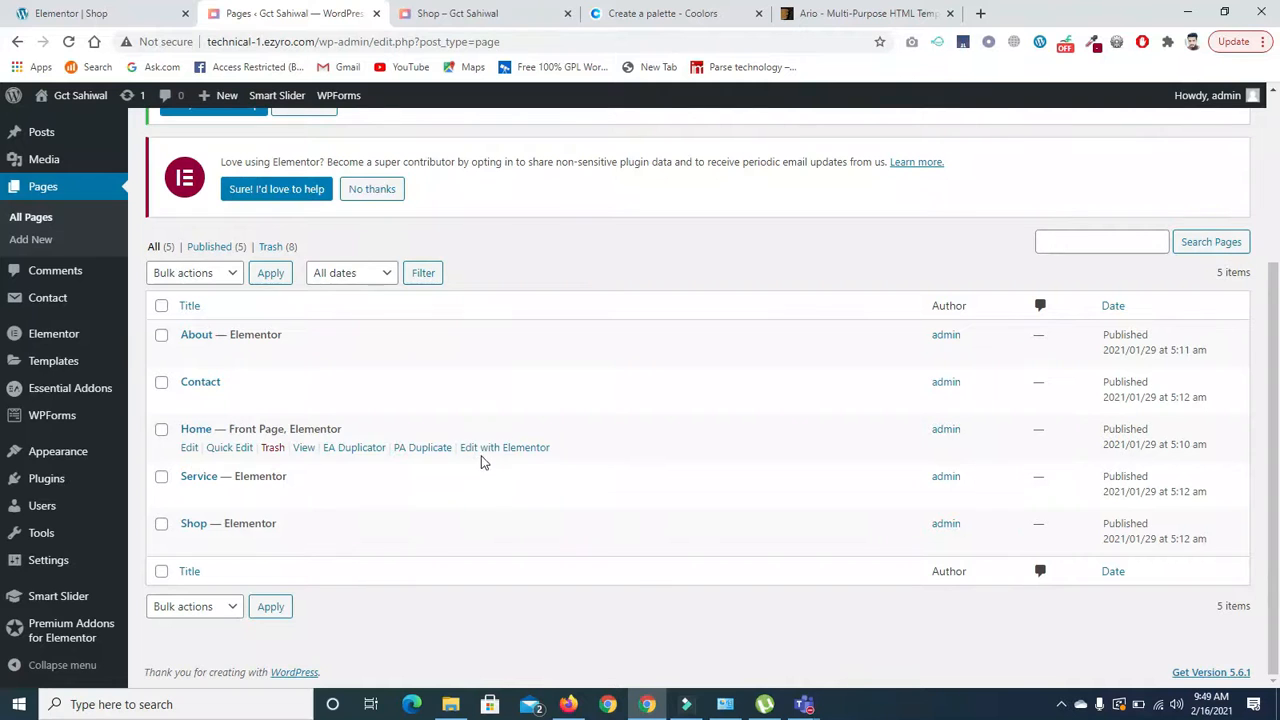
pyautogui.click(488, 448)
# Check the Microsoft Teams meeting window and return to the browser.
pyautogui.moveTo(796, 710)
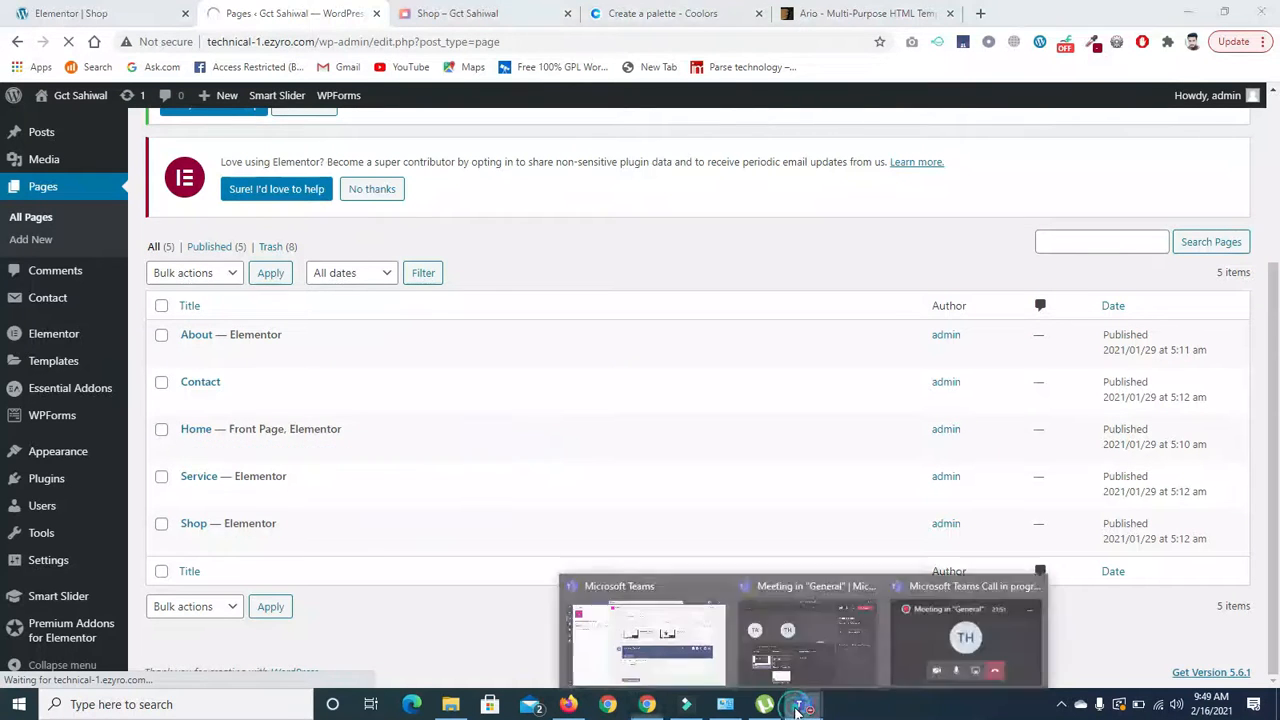
pyautogui.click(842, 652)
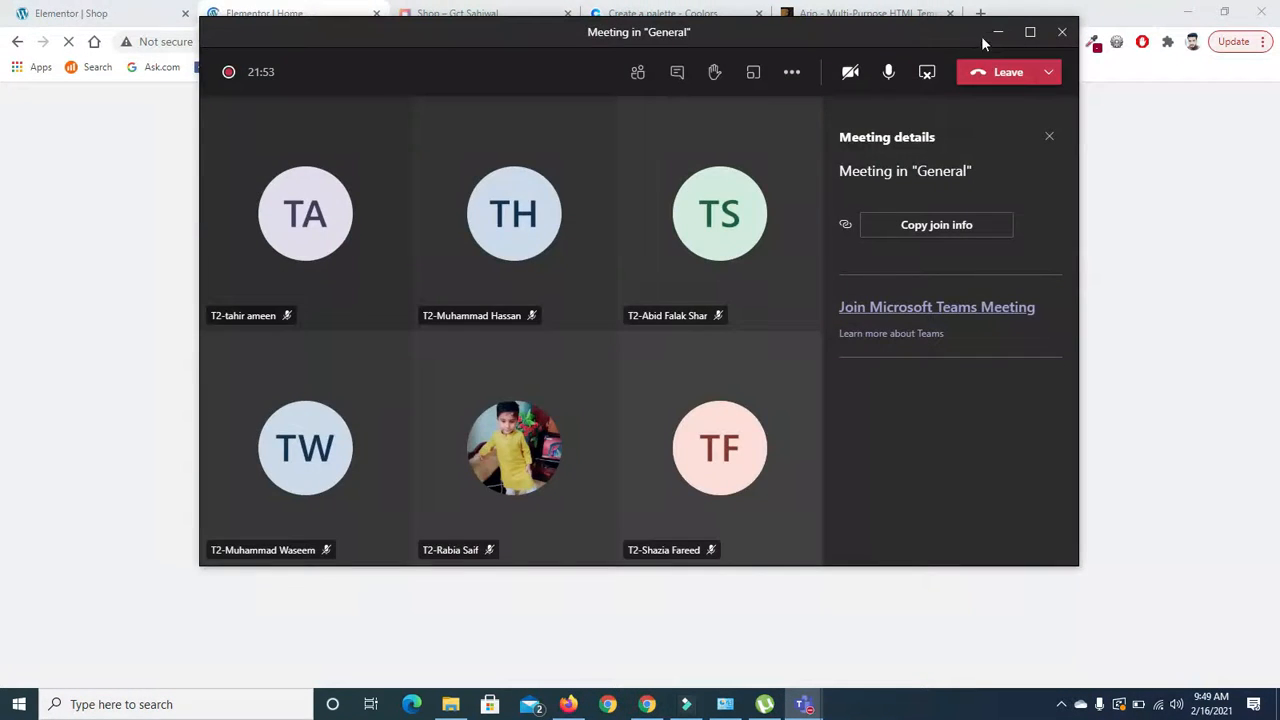
pyautogui.click(997, 32)
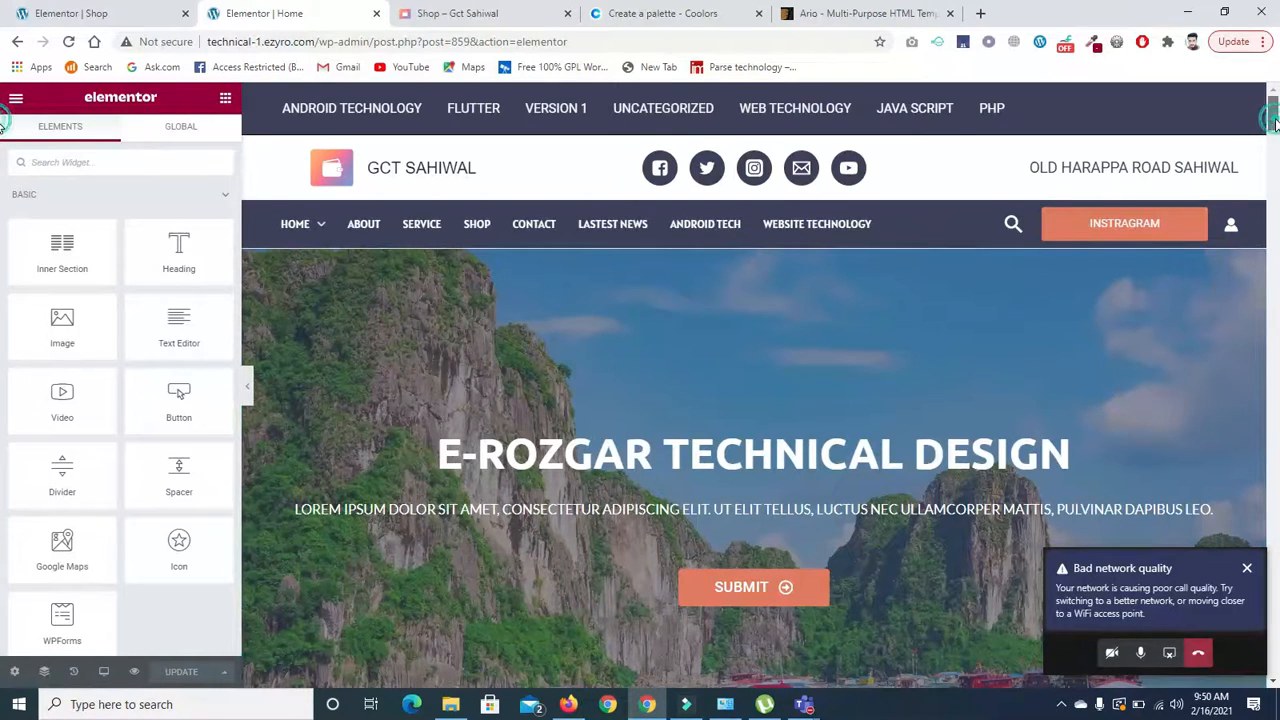
# Switch the Home page preview to the Tablet responsive mode.
pyautogui.moveTo(1274, 120); pyautogui.dragTo(1275, 127)
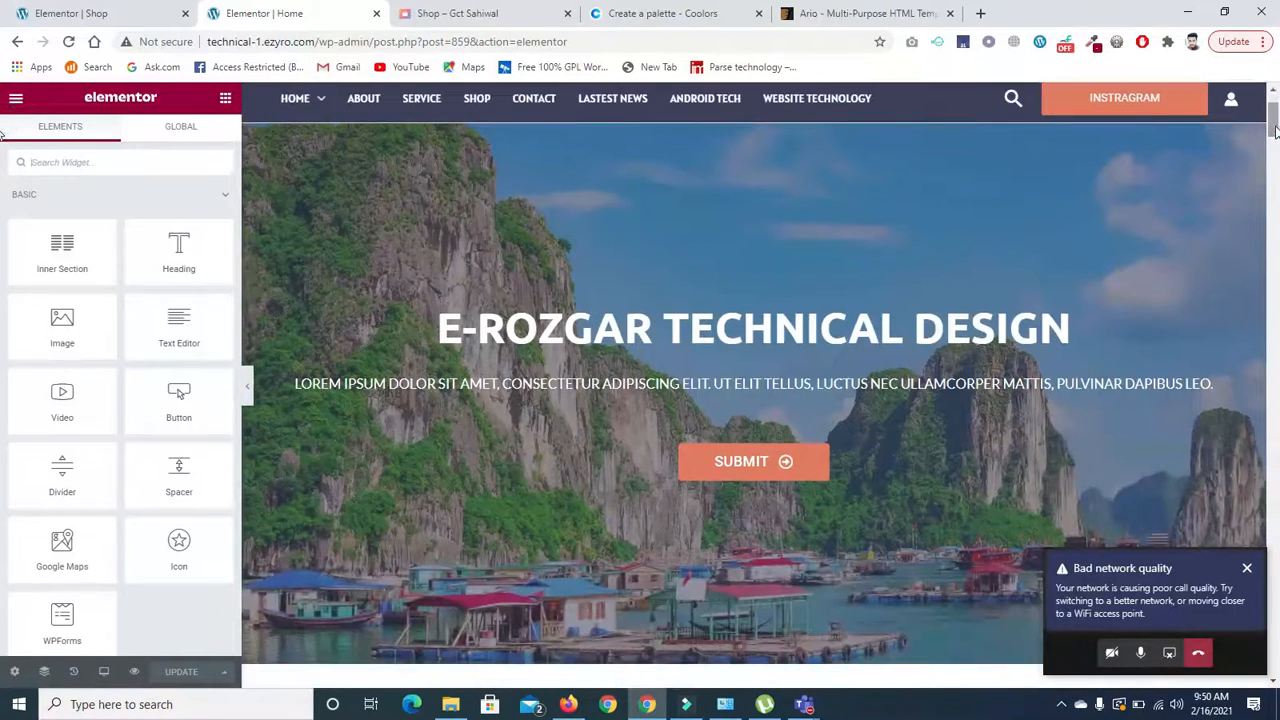
pyautogui.click(104, 677)
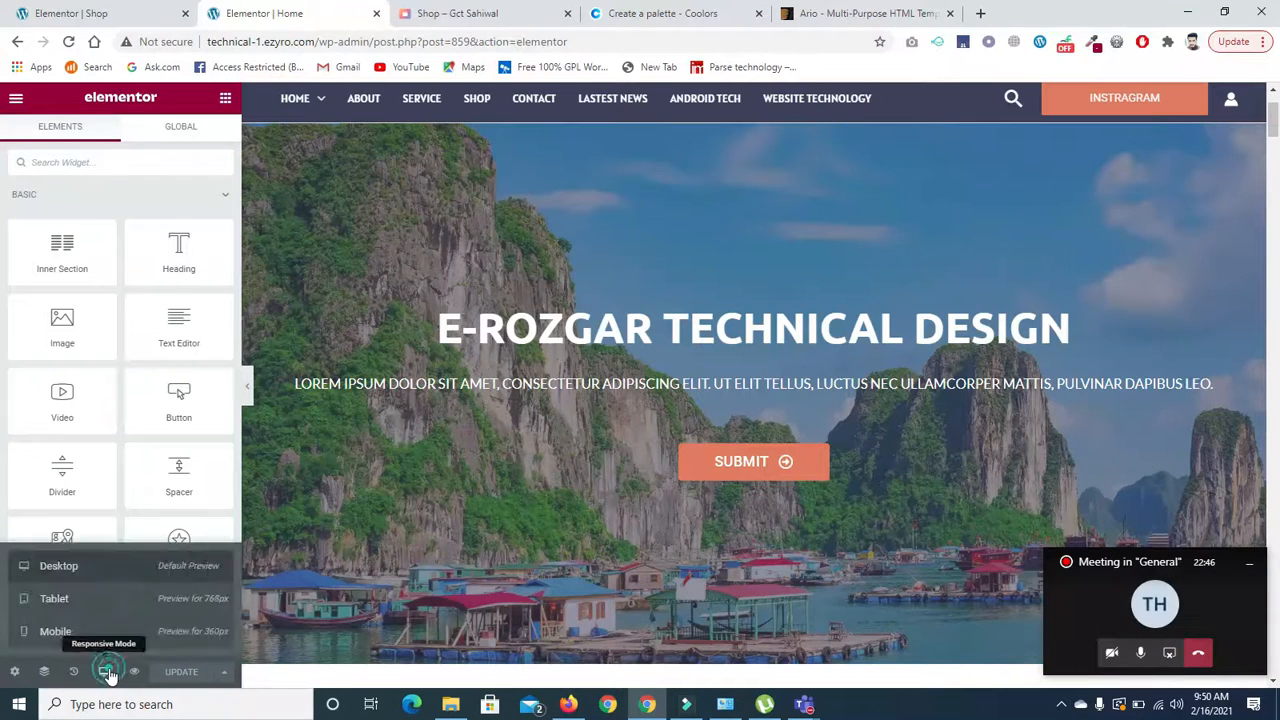
pyautogui.click(86, 603)
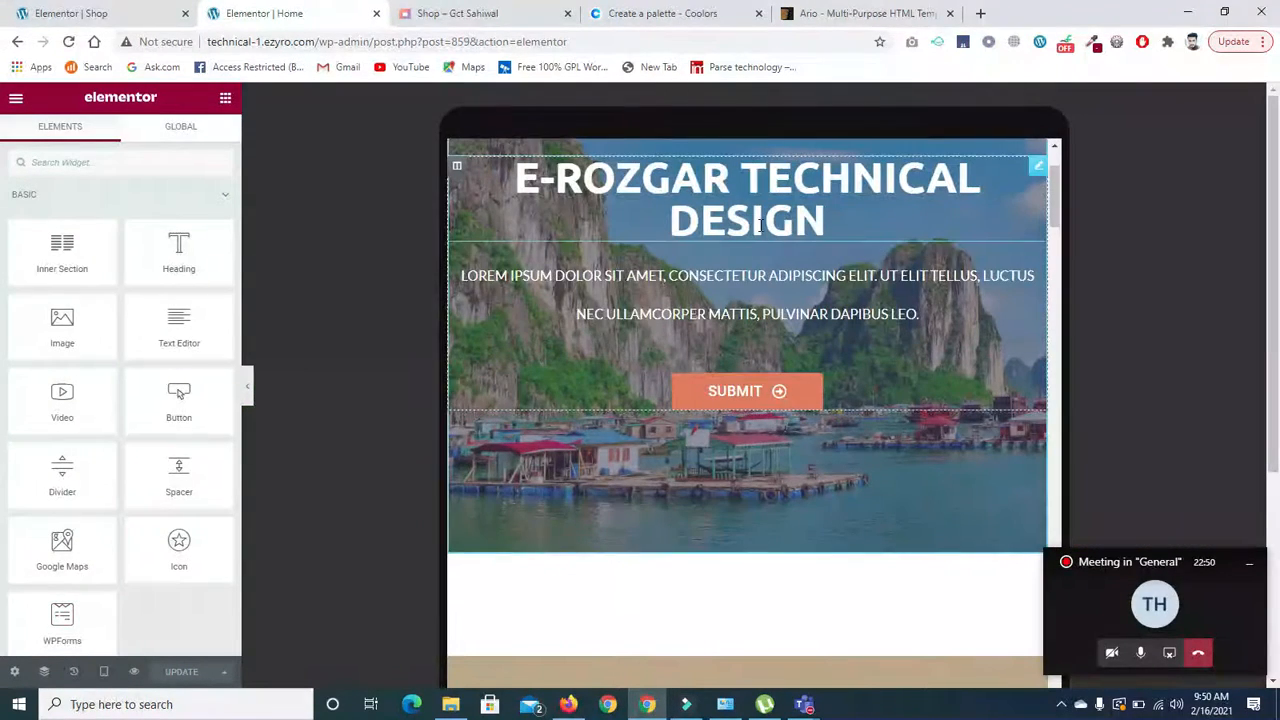
# Check the collapsed navigation menu in the tablet header by opening and closing it.
pyautogui.moveTo(1054, 184); pyautogui.dragTo(1063, 168)
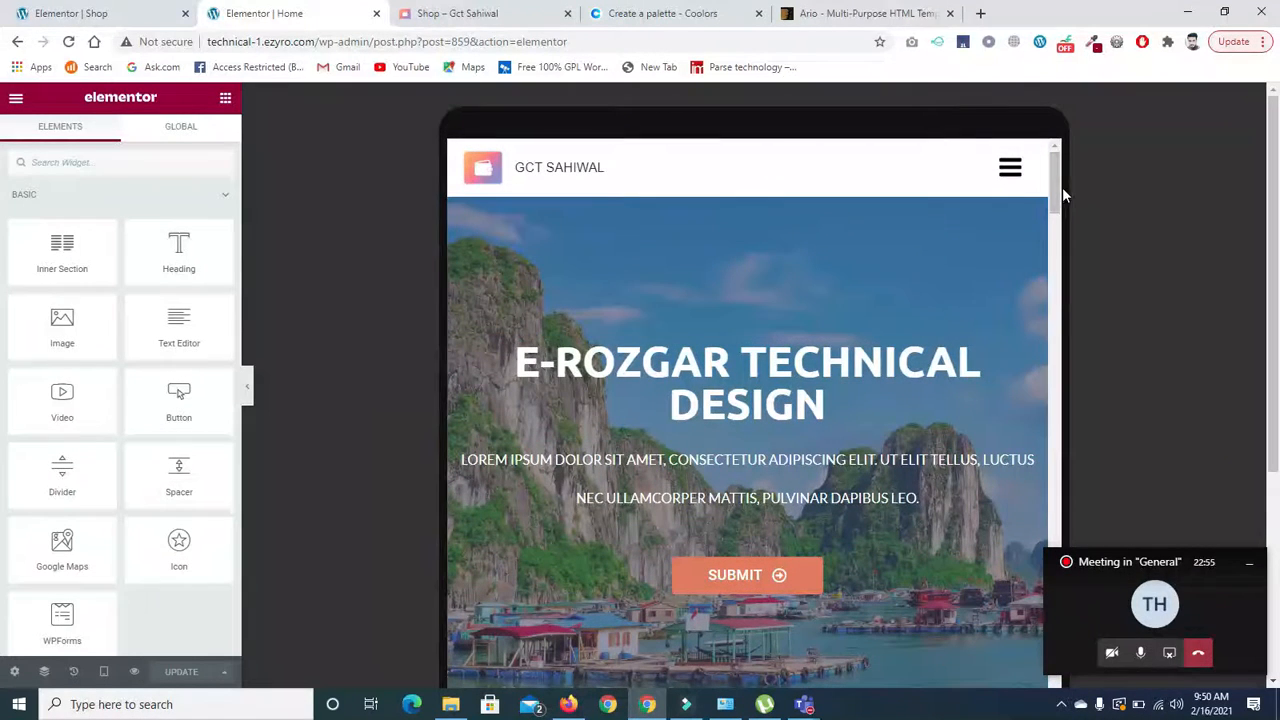
pyautogui.click(1009, 178)
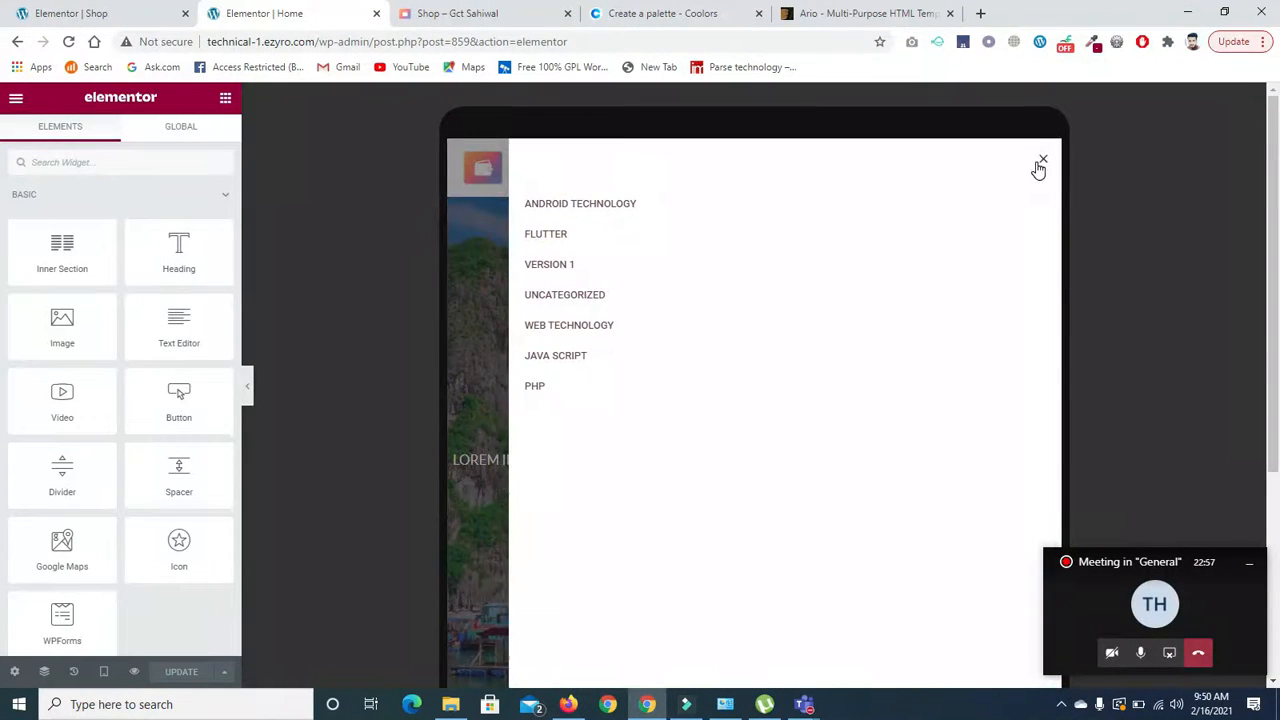
pyautogui.click(1043, 161)
pyautogui.click(1012, 178)
pyautogui.click(1043, 159)
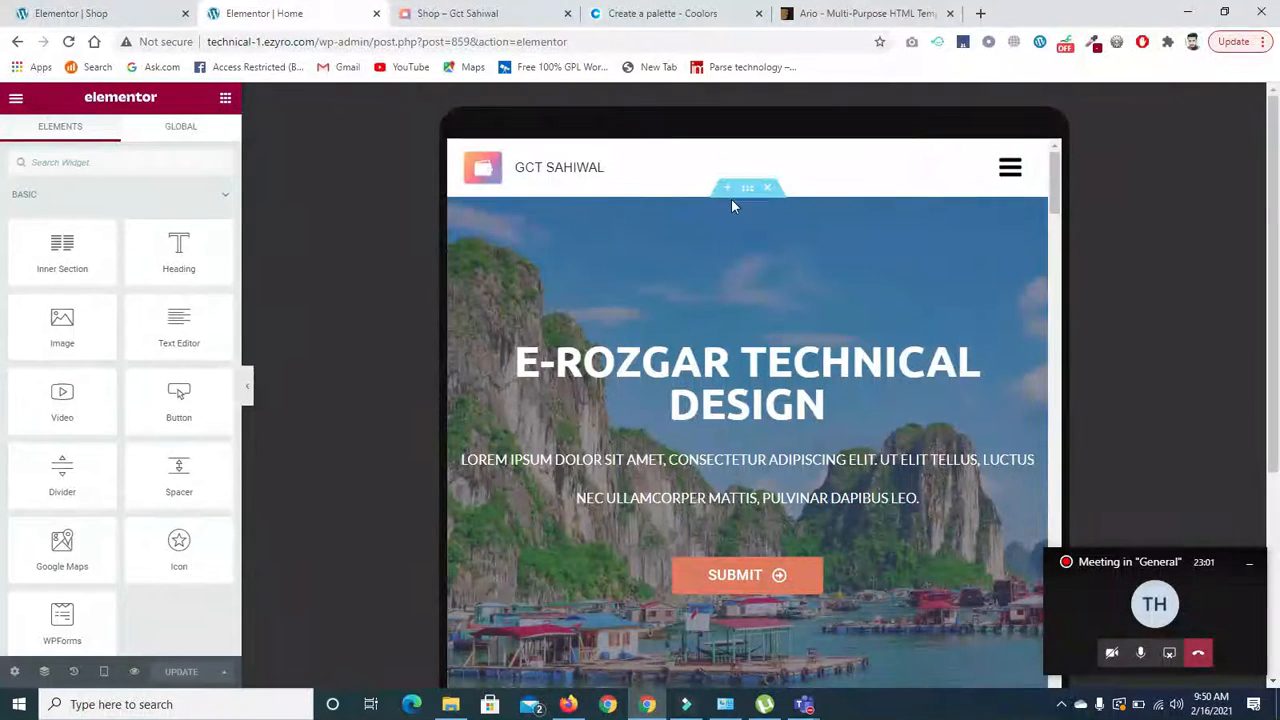
# Set the tablet font size of the "Technical Design" heading beside the skateboarder image to 26 px.
pyautogui.moveTo(1057, 200); pyautogui.dragTo(1057, 347)
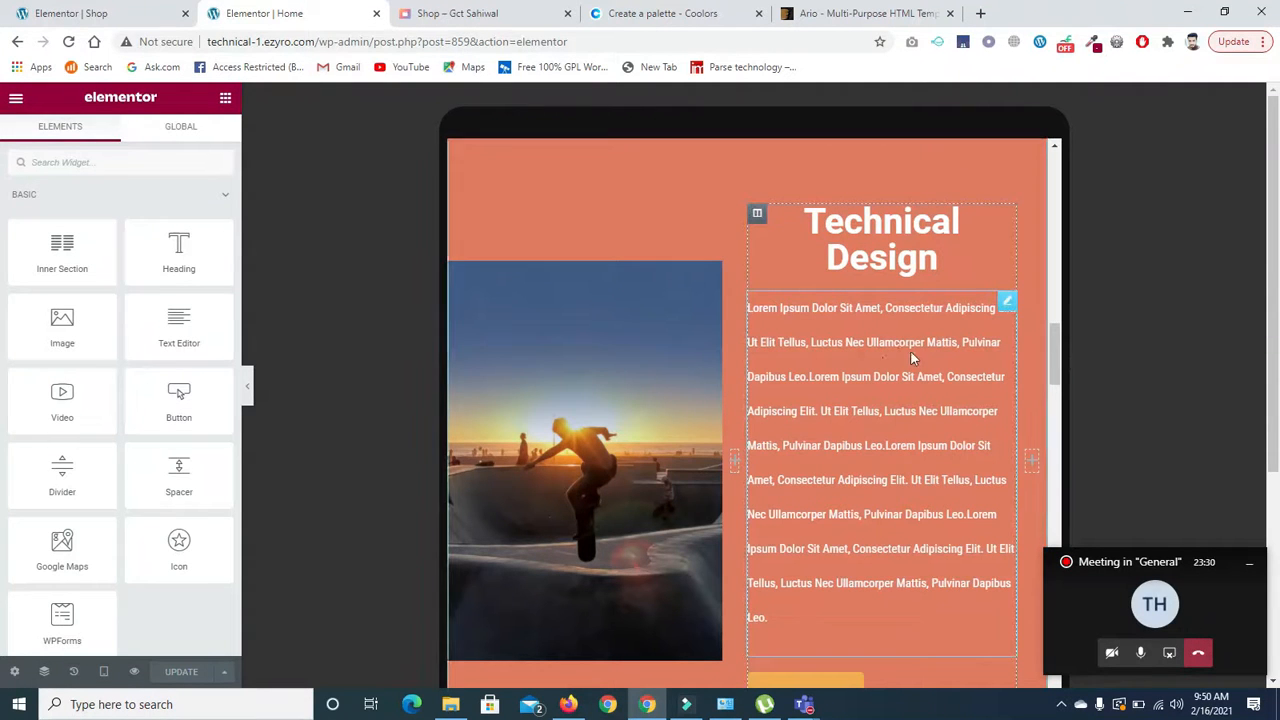
pyautogui.moveTo(1057, 351); pyautogui.dragTo(1057, 350)
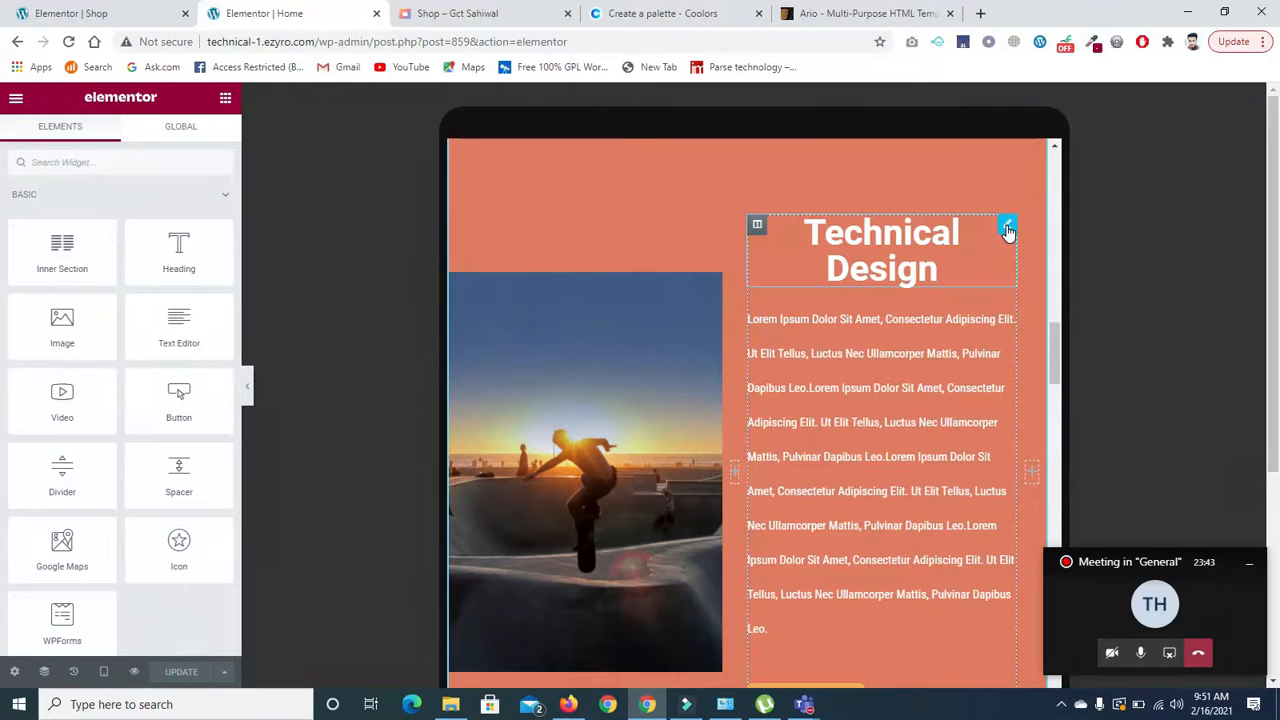
pyautogui.click(1008, 230)
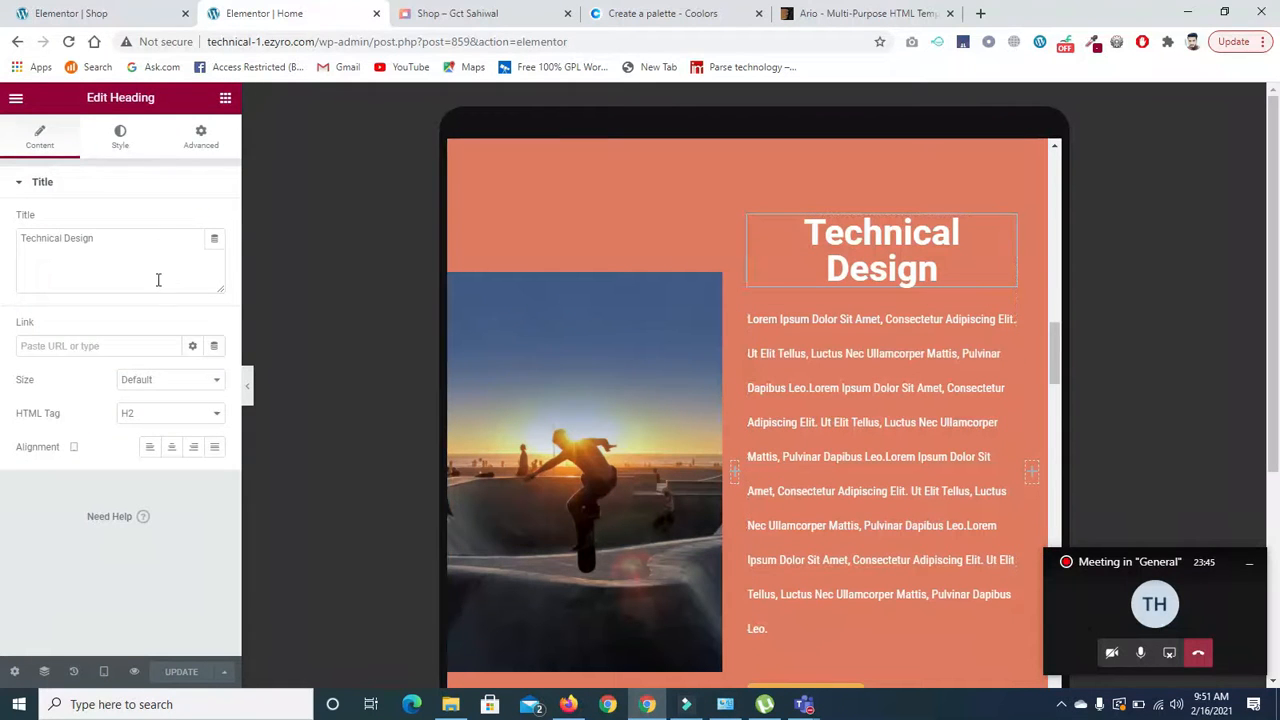
pyautogui.click(118, 138)
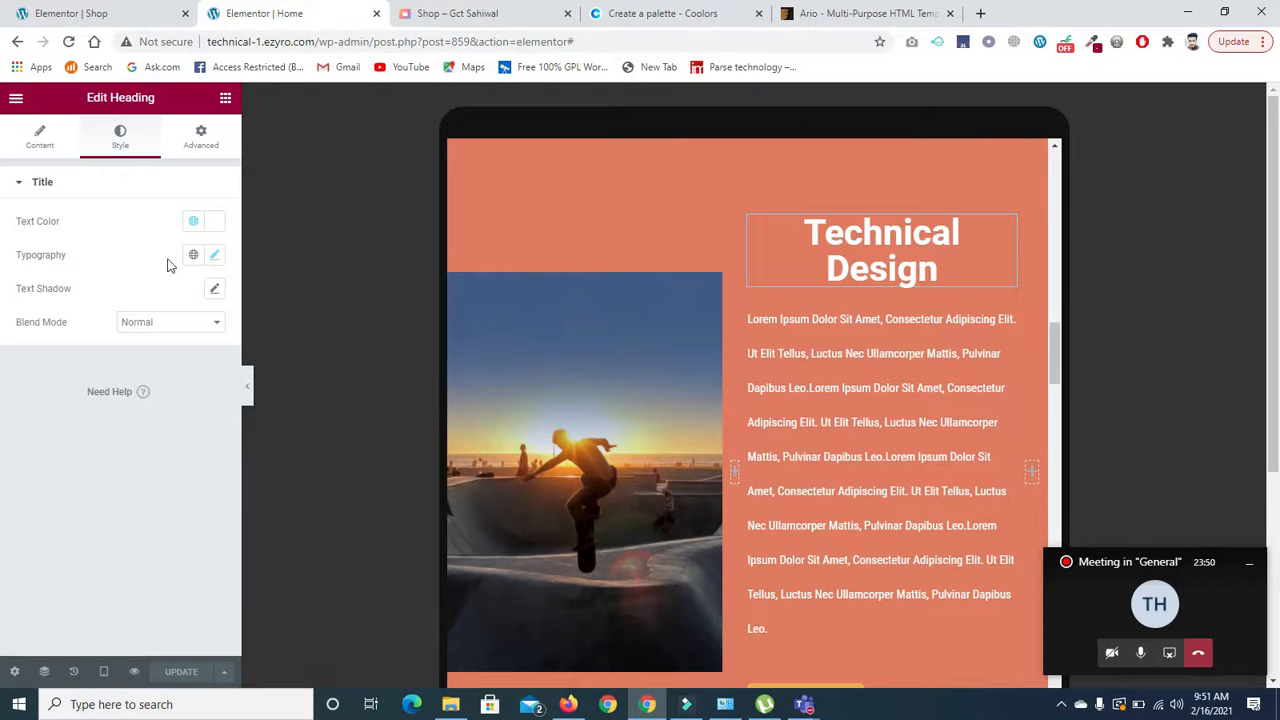
pyautogui.click(215, 254)
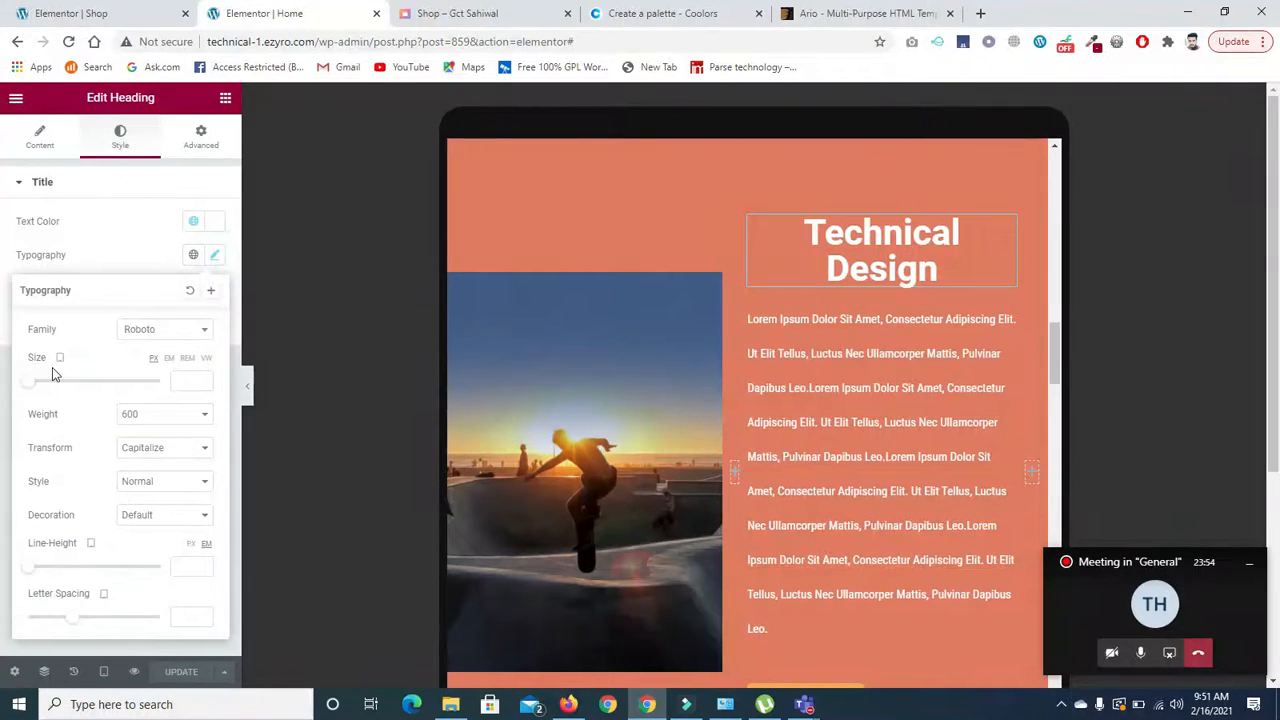
pyautogui.click(61, 362)
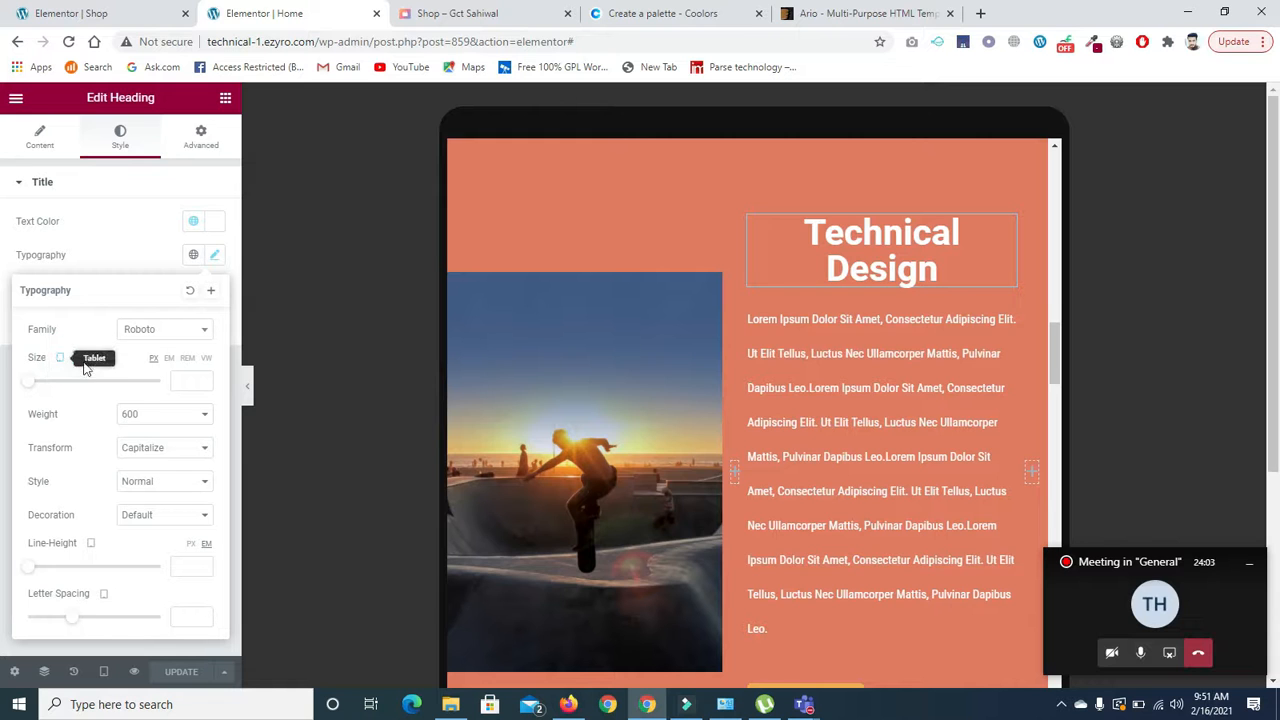
pyautogui.moveTo(24, 380)
pyautogui.mouseDown()
pyautogui.moveTo(57, 386)
pyautogui.moveTo(46, 388)
pyautogui.mouseUp()
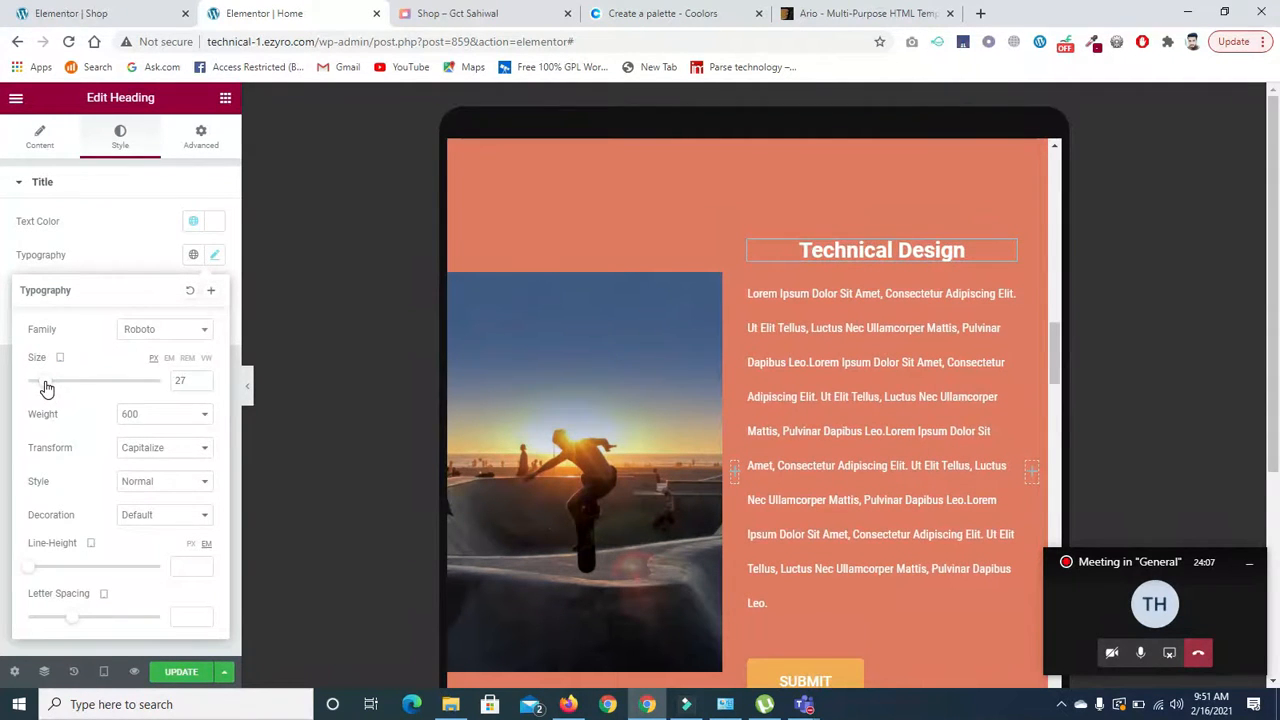
pyautogui.click(203, 386)
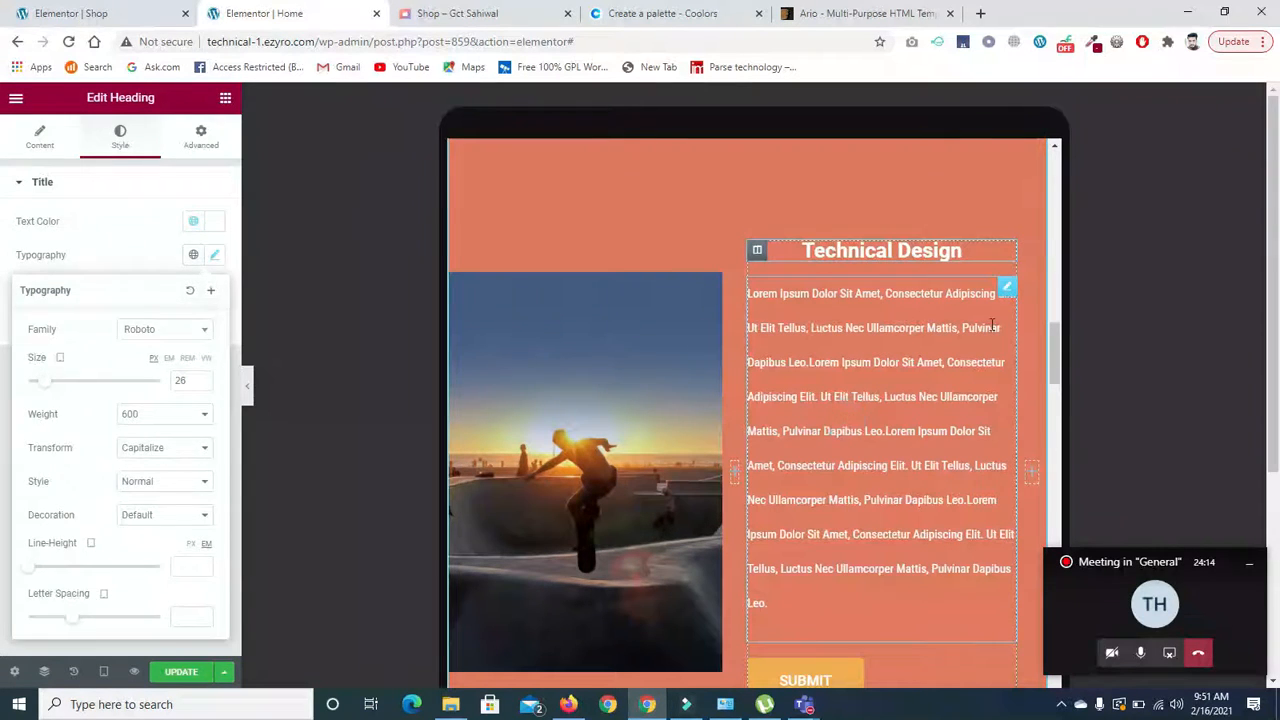
# Set the tablet font size of the paragraph below the "Technical Design" heading to 14 px.
pyautogui.click(1010, 289)
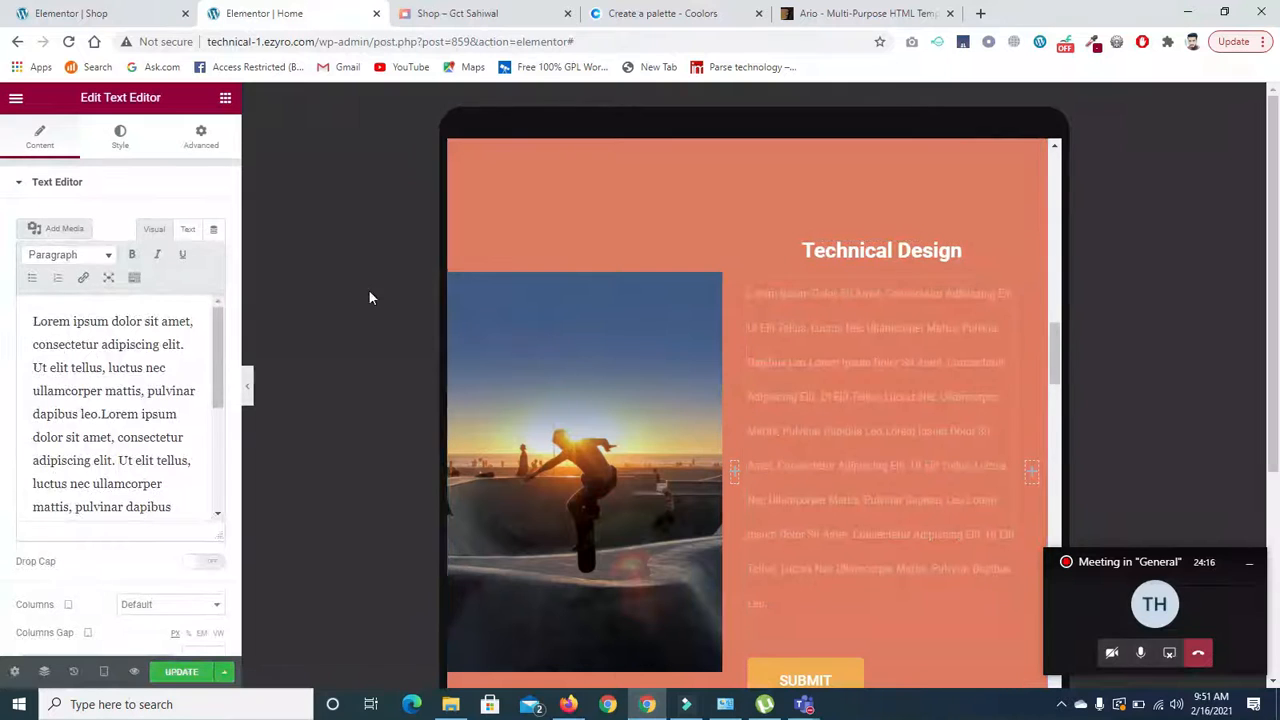
pyautogui.click(118, 138)
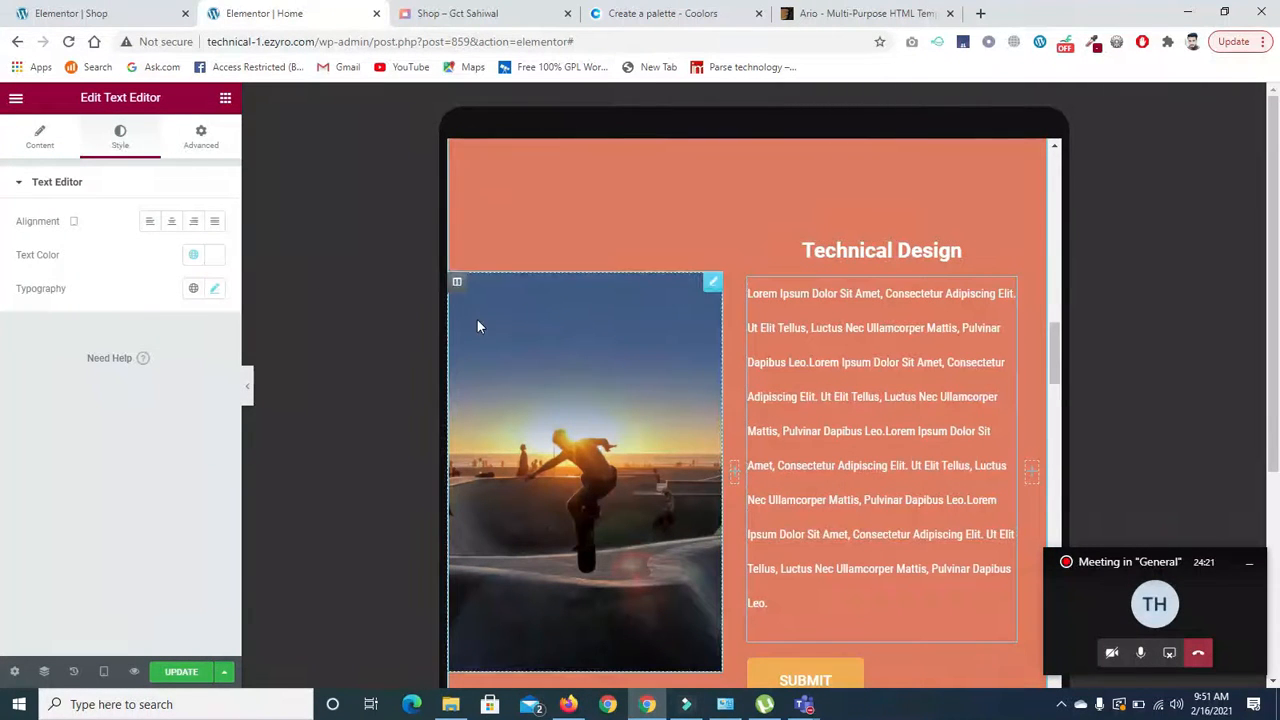
pyautogui.click(210, 292)
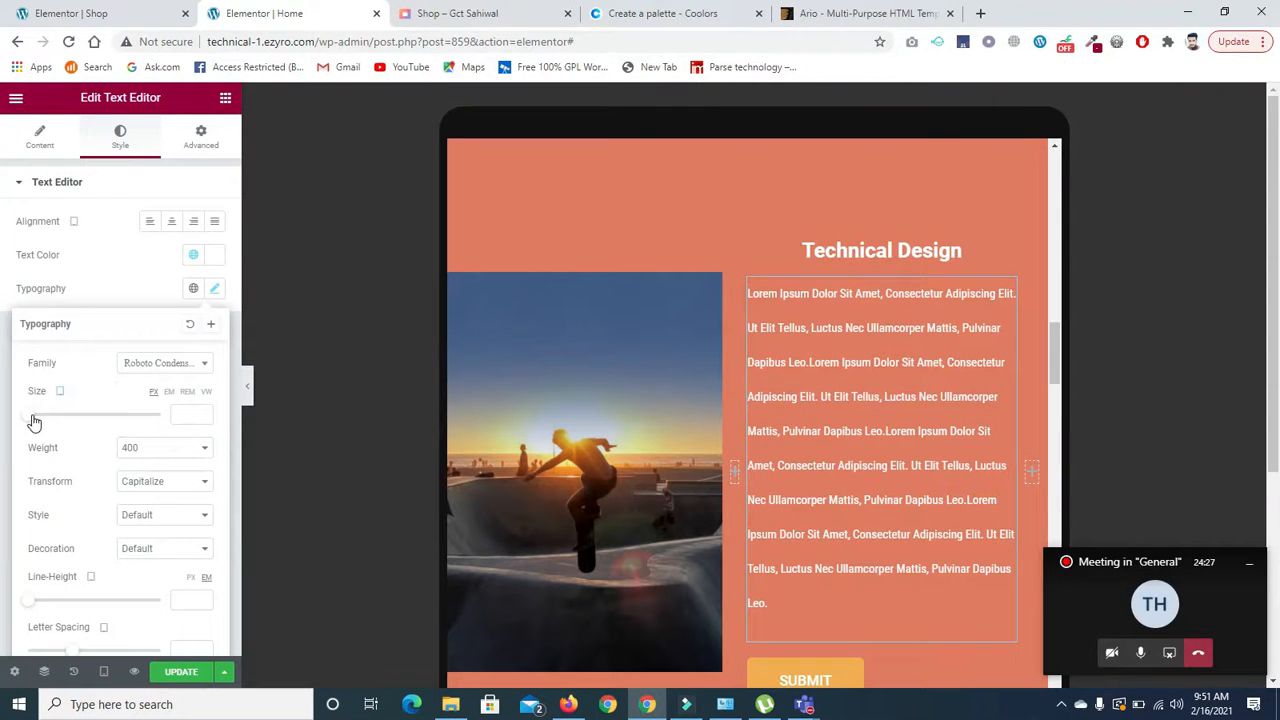
pyautogui.moveTo(38, 422); pyautogui.dragTo(42, 421)
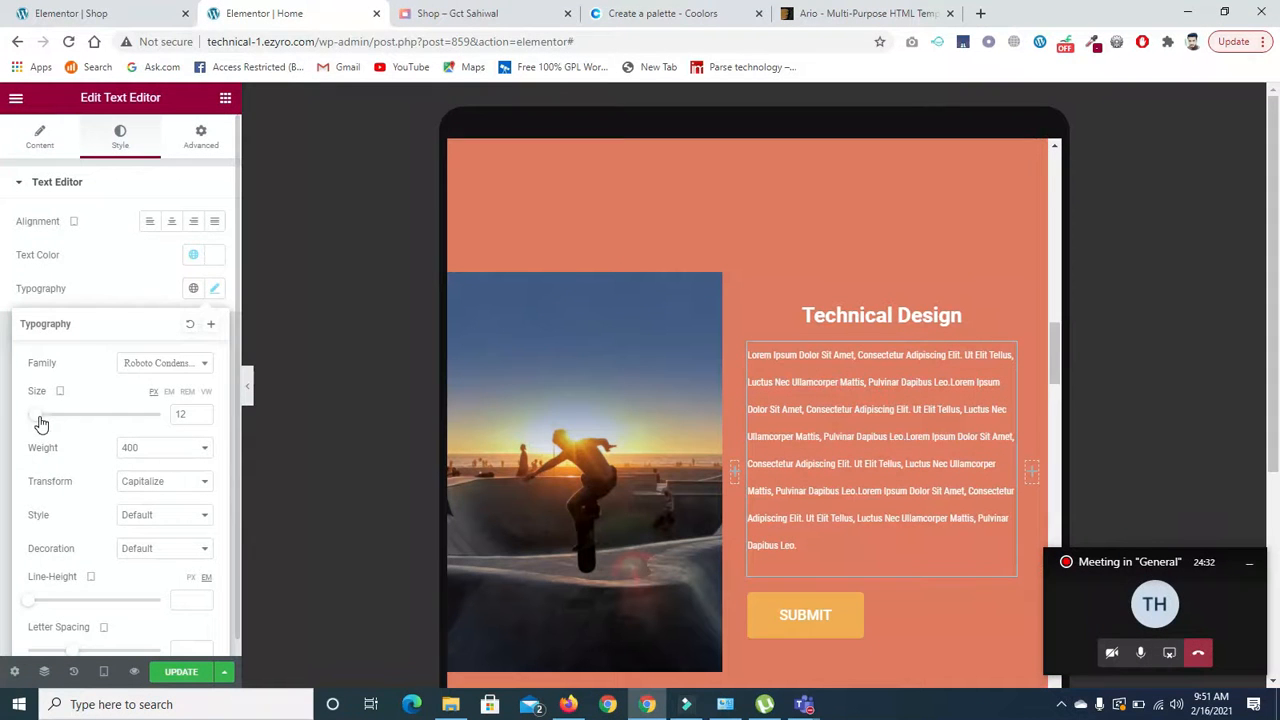
pyautogui.click(204, 411)
pyautogui.click(204, 411)
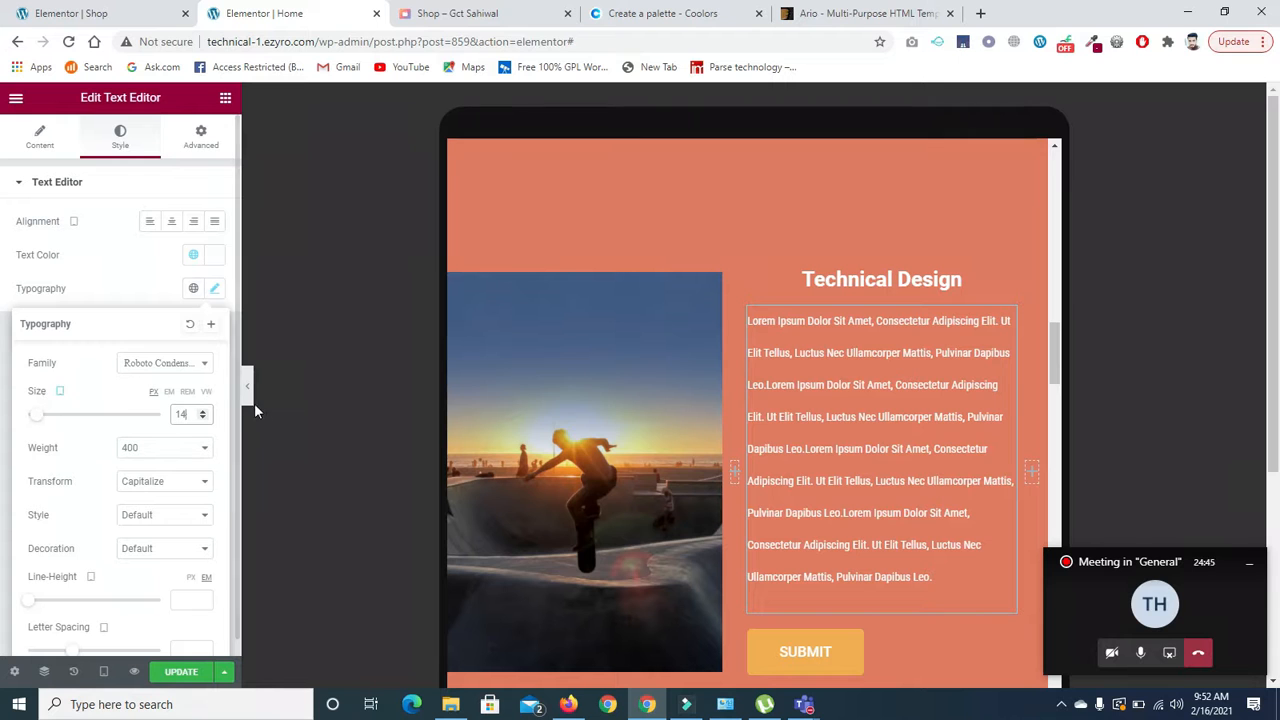
pyautogui.click(204, 412)
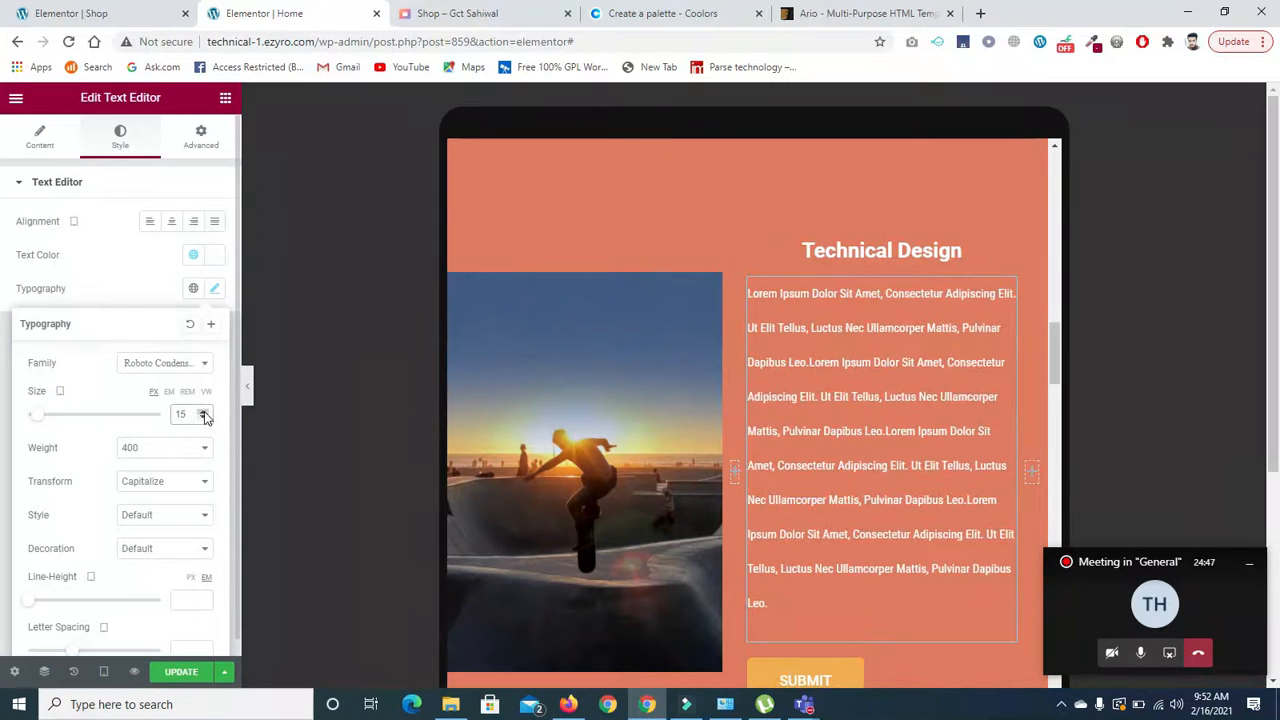
pyautogui.click(204, 418)
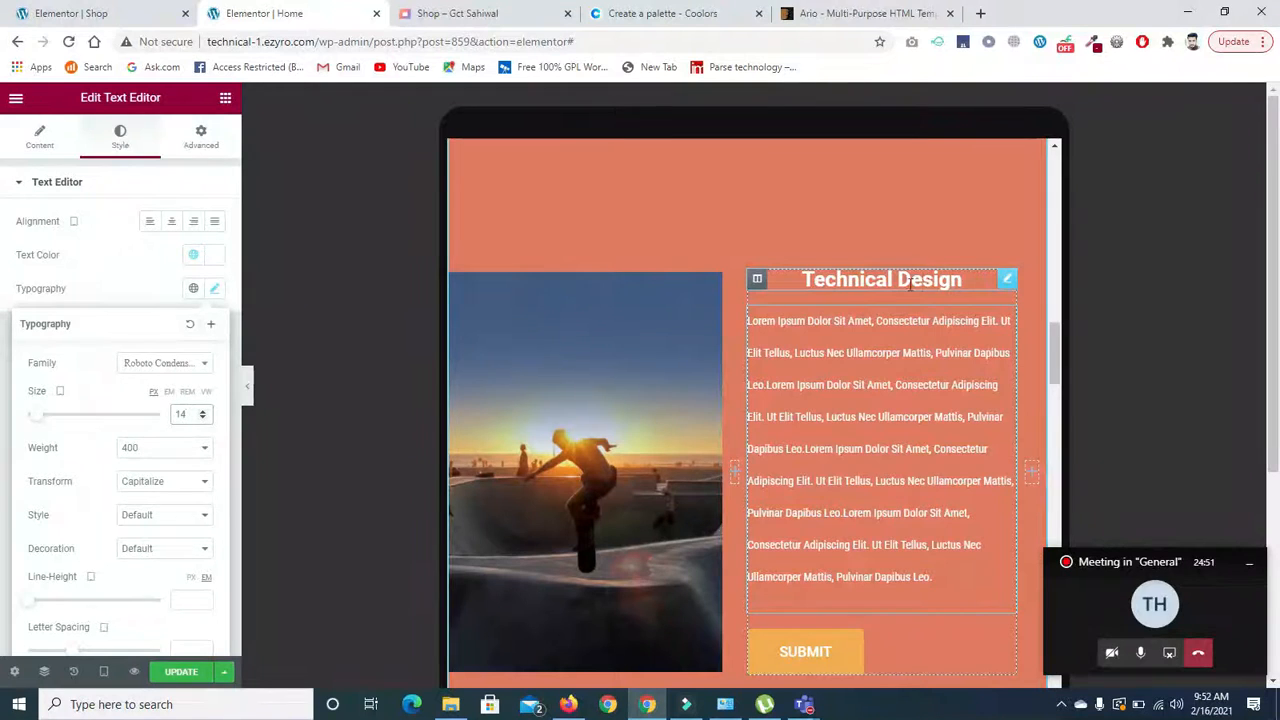
# Left-align the "Technical Design" heading for the tablet view.
pyautogui.click(1006, 279)
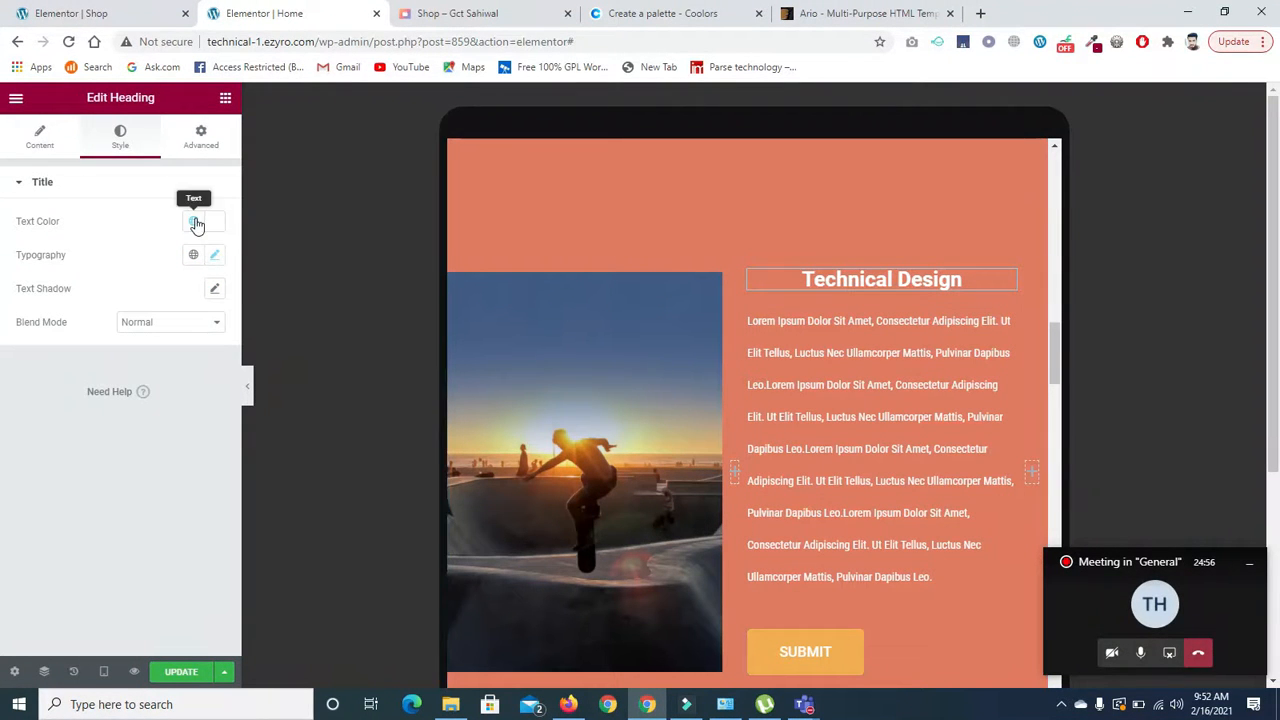
pyautogui.click(40, 137)
pyautogui.click(171, 450)
pyautogui.click(149, 447)
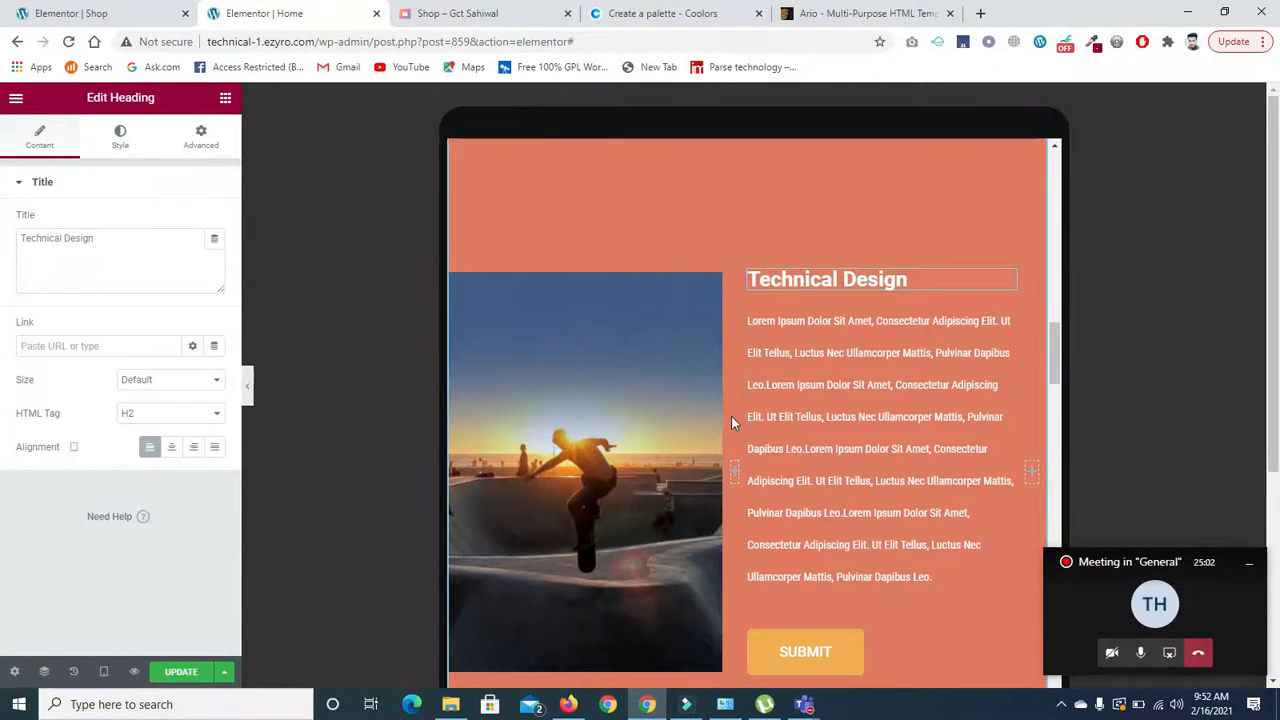
# Set the tablet font size of the heading beside the headphones and watch images in the green section to 20 px.
pyautogui.moveTo(1056, 346); pyautogui.dragTo(1062, 389)
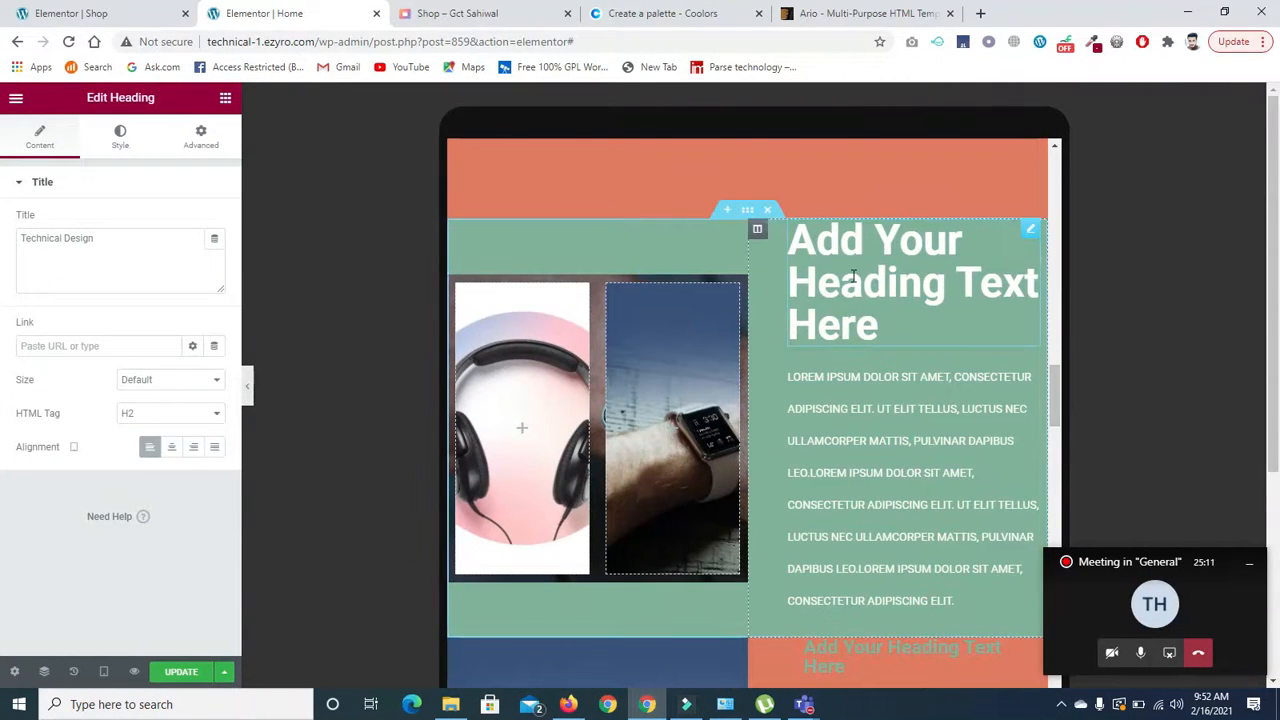
pyautogui.click(1004, 260)
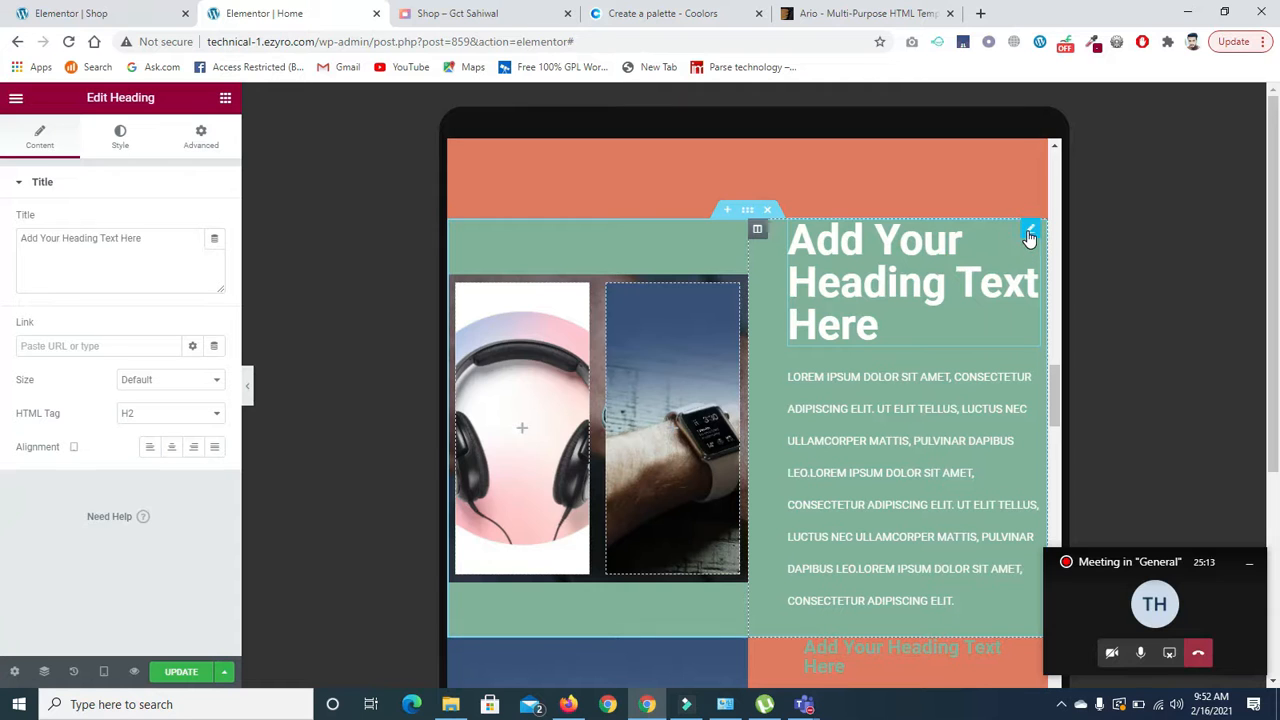
pyautogui.click(128, 144)
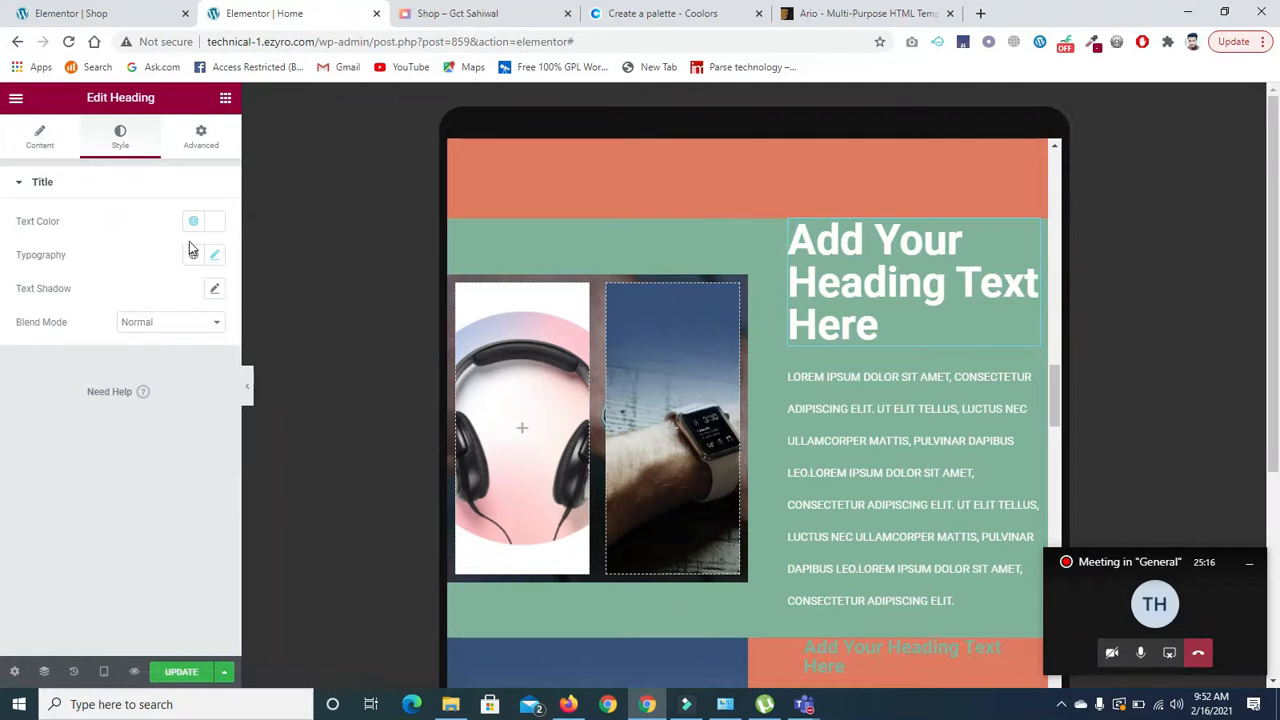
pyautogui.click(213, 257)
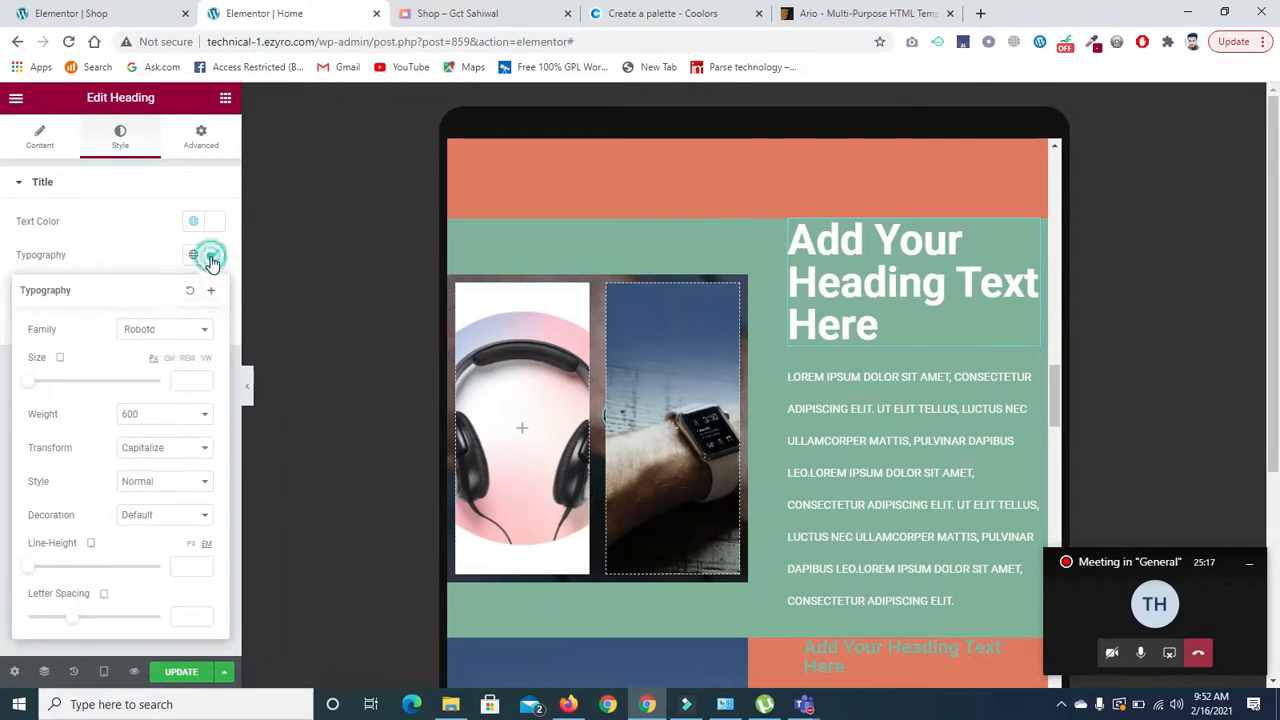
pyautogui.click(204, 380)
pyautogui.click(204, 380)
pyautogui.click(204, 380)
pyautogui.click(204, 380)
pyautogui.click(204, 380)
pyautogui.click(204, 380)
pyautogui.click(204, 380)
pyautogui.click(204, 380)
pyautogui.click(204, 380)
pyautogui.click(204, 380)
pyautogui.click(204, 380)
pyautogui.click(204, 380)
pyautogui.click(204, 380)
pyautogui.click(204, 380)
pyautogui.click(204, 380)
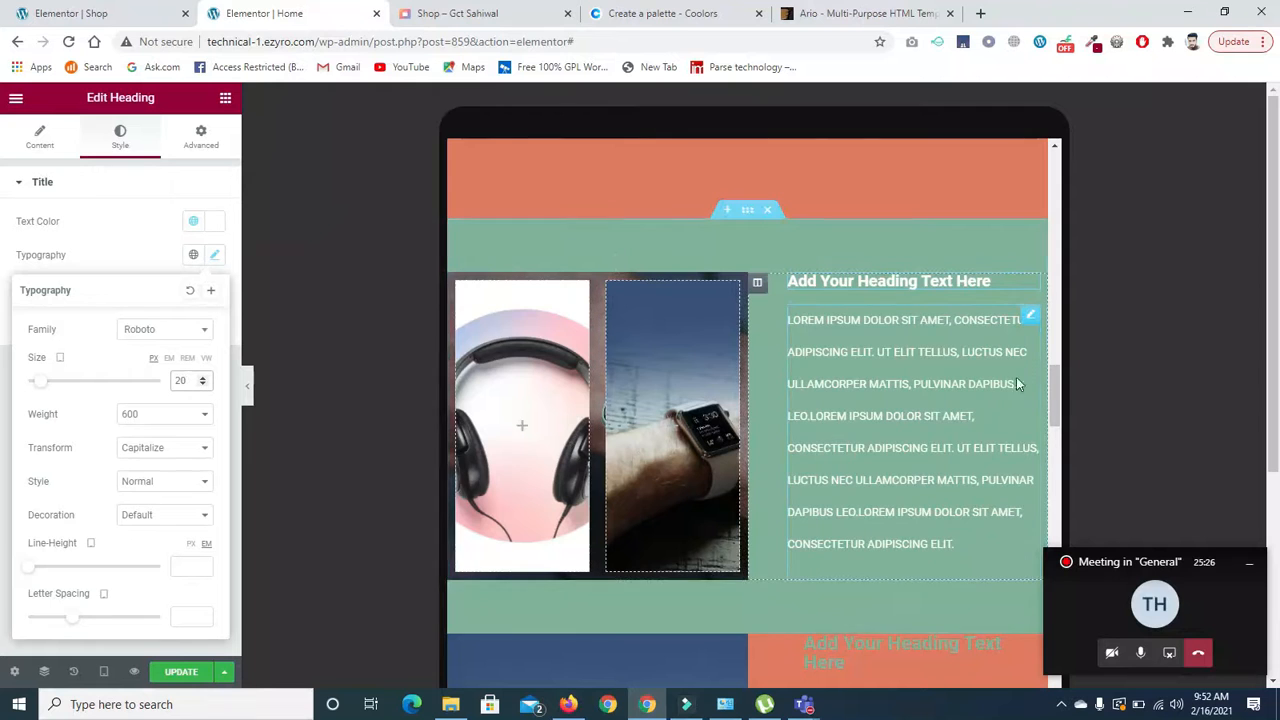
# Change the text color of the heading beside the large watch image to the global Text color.
pyautogui.moveTo(1061, 400); pyautogui.dragTo(1060, 434)
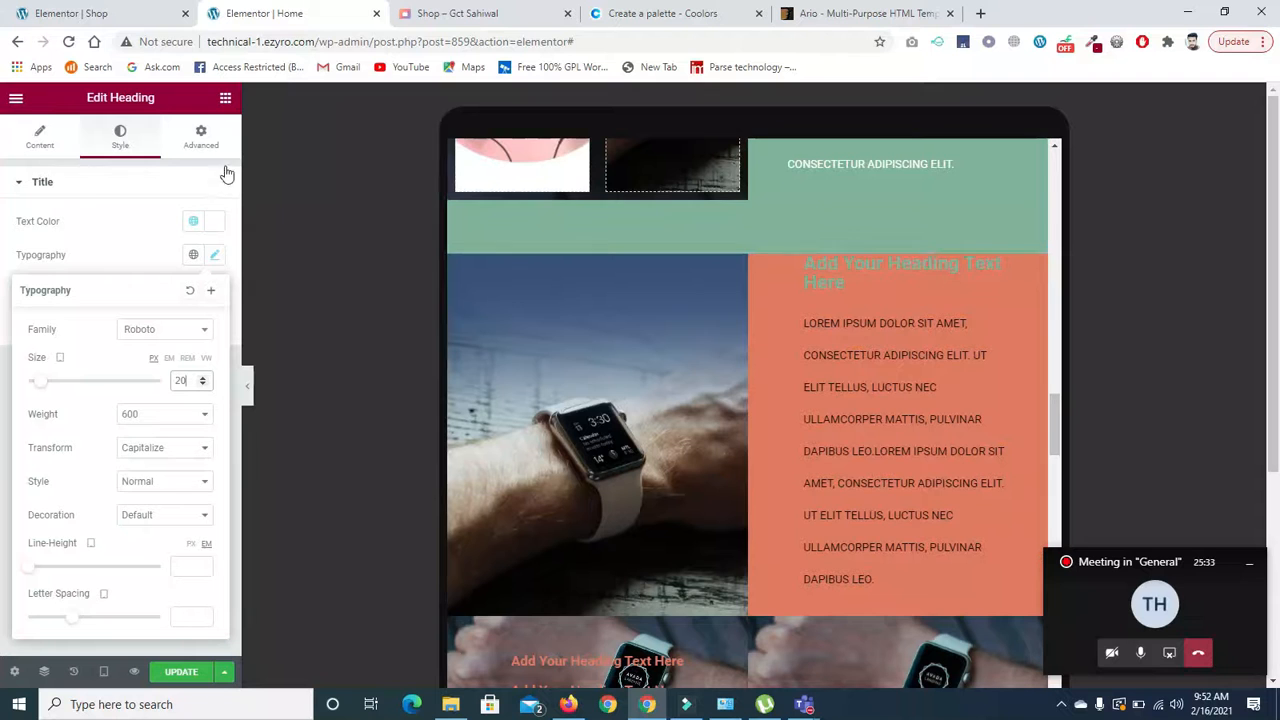
pyautogui.click(912, 268)
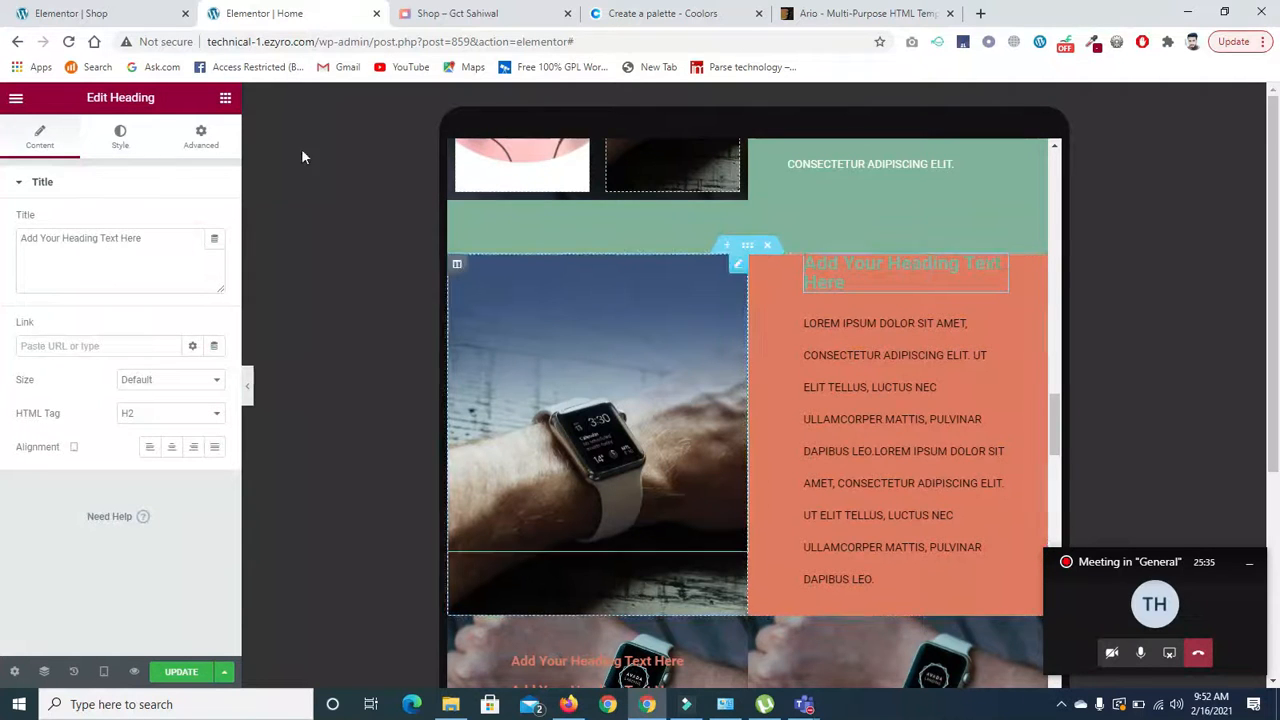
pyautogui.click(120, 138)
pyautogui.click(193, 225)
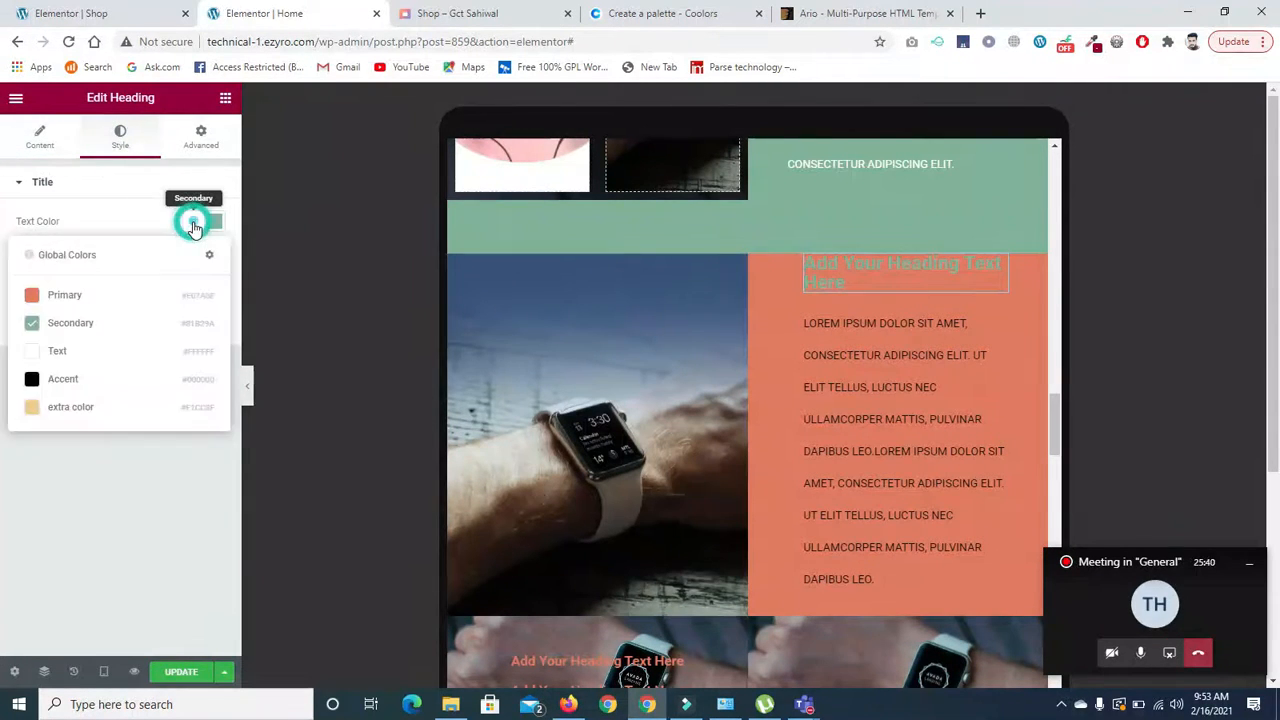
pyautogui.click(56, 358)
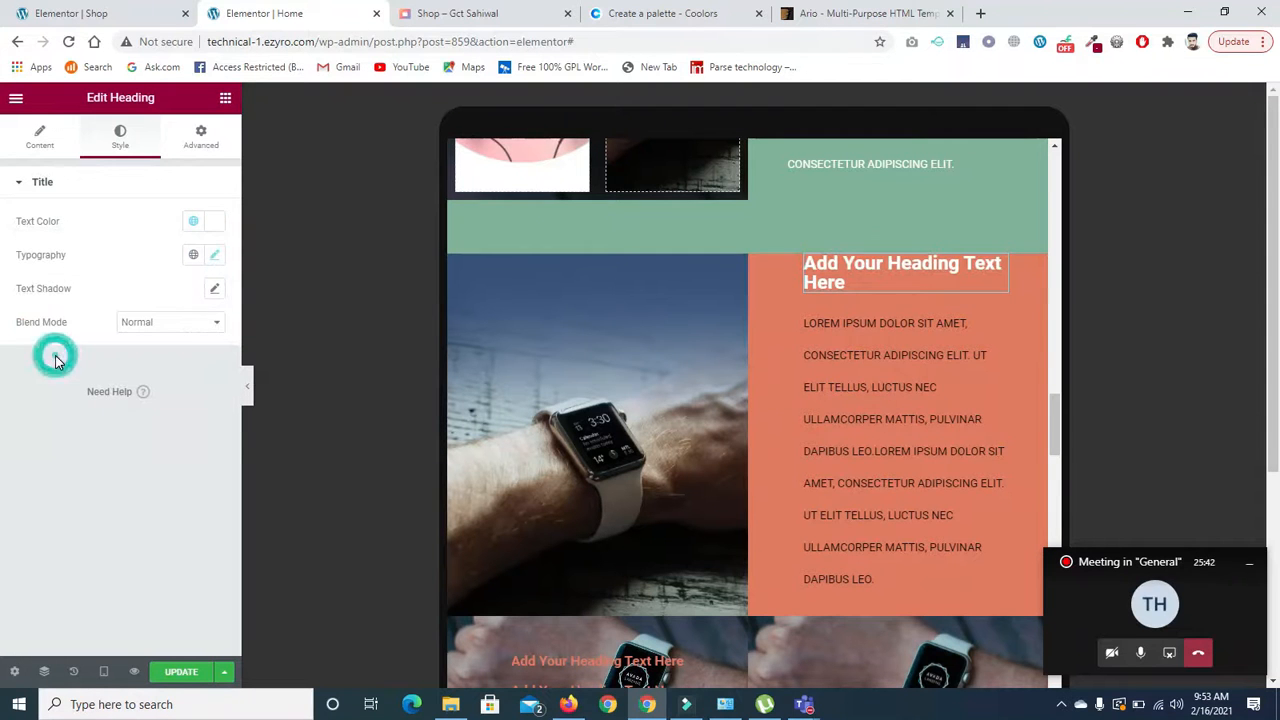
# Unlink the tablet padding of the heading beside the large watch image and set its top padding to 12 px.
pyautogui.click(200, 137)
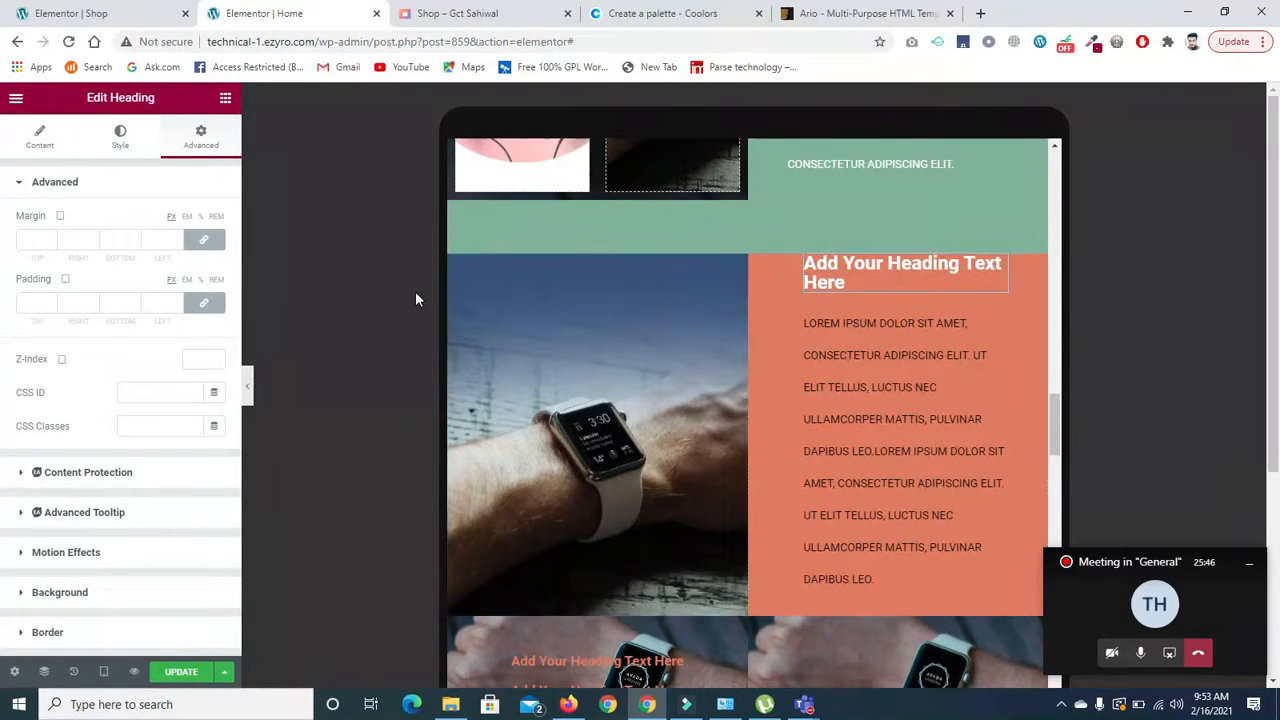
pyautogui.click(203, 302)
pyautogui.click(50, 301)
pyautogui.click(50, 301)
pyautogui.click(50, 301)
pyautogui.click(50, 301)
pyautogui.click(50, 301)
pyautogui.click(50, 301)
pyautogui.click(50, 301)
pyautogui.click(50, 301)
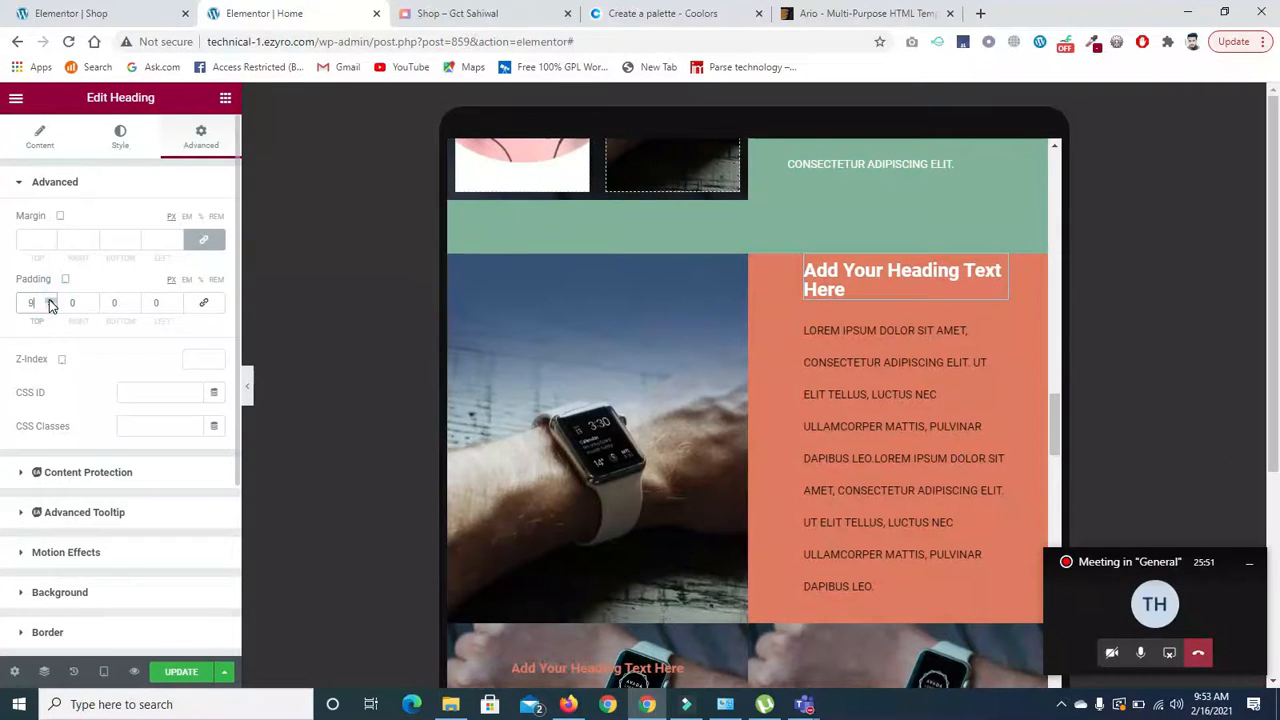
pyautogui.click(50, 300)
pyautogui.click(50, 300)
pyautogui.click(50, 300)
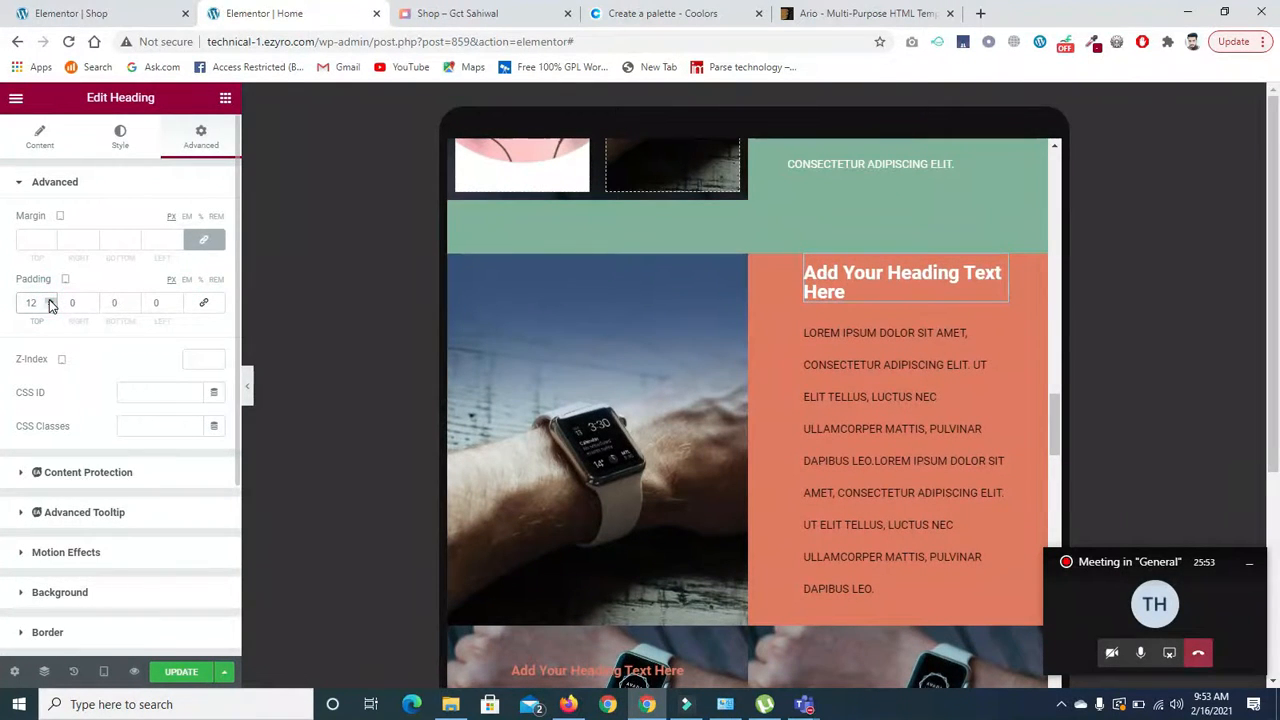
# Open the margin and padding settings of the heart icon below the "Building Digital Solutions For World Changers" heading.
pyautogui.moveTo(1053, 425); pyautogui.dragTo(1056, 454)
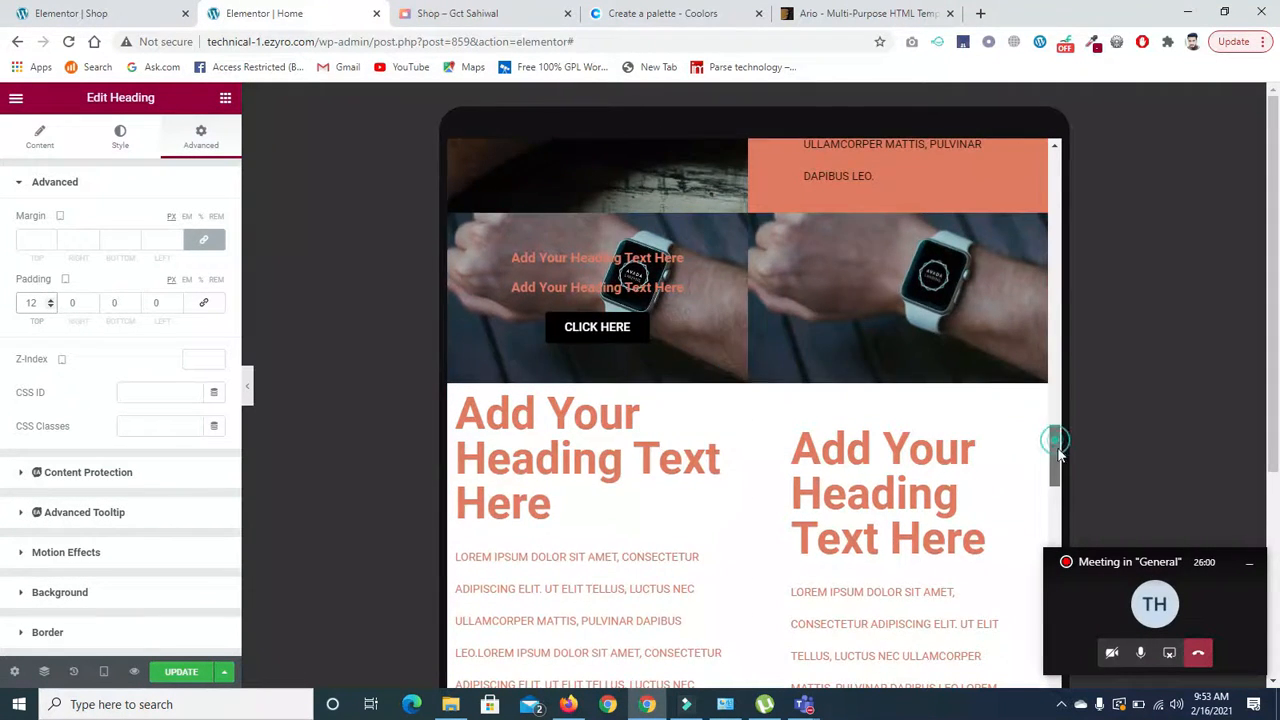
pyautogui.moveTo(1054, 433); pyautogui.dragTo(1055, 444)
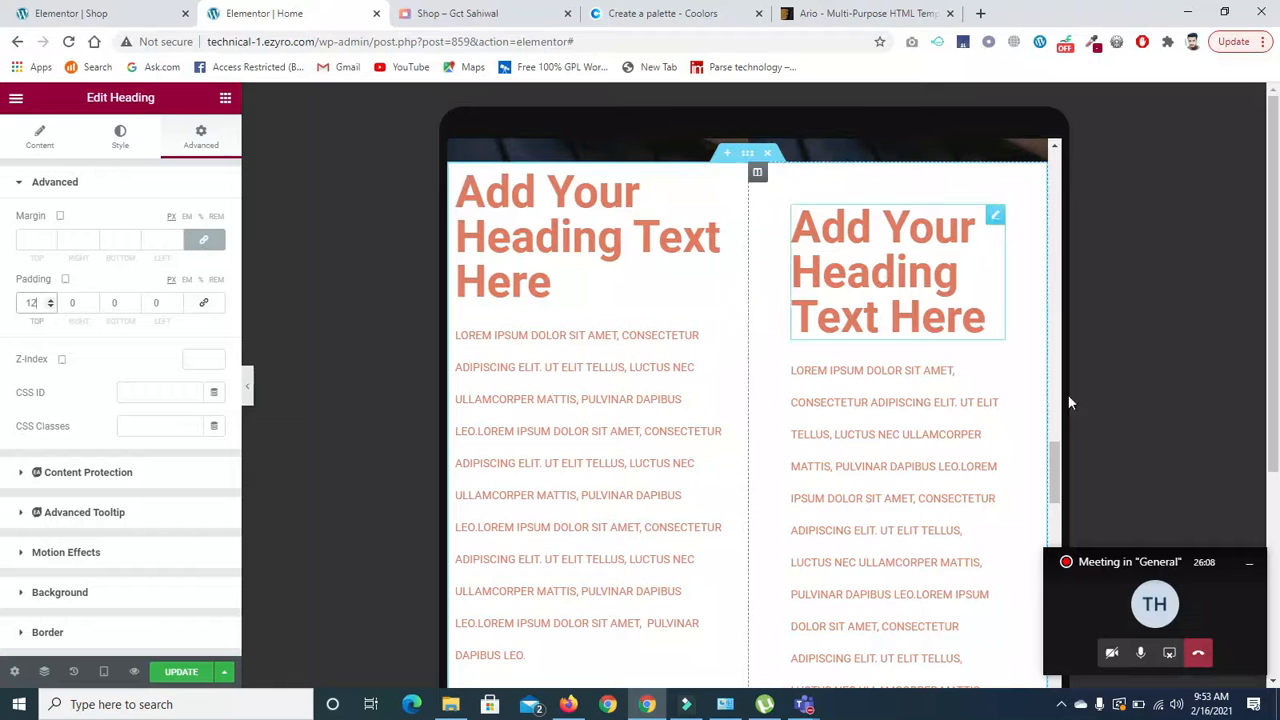
pyautogui.moveTo(1051, 451); pyautogui.dragTo(1060, 515)
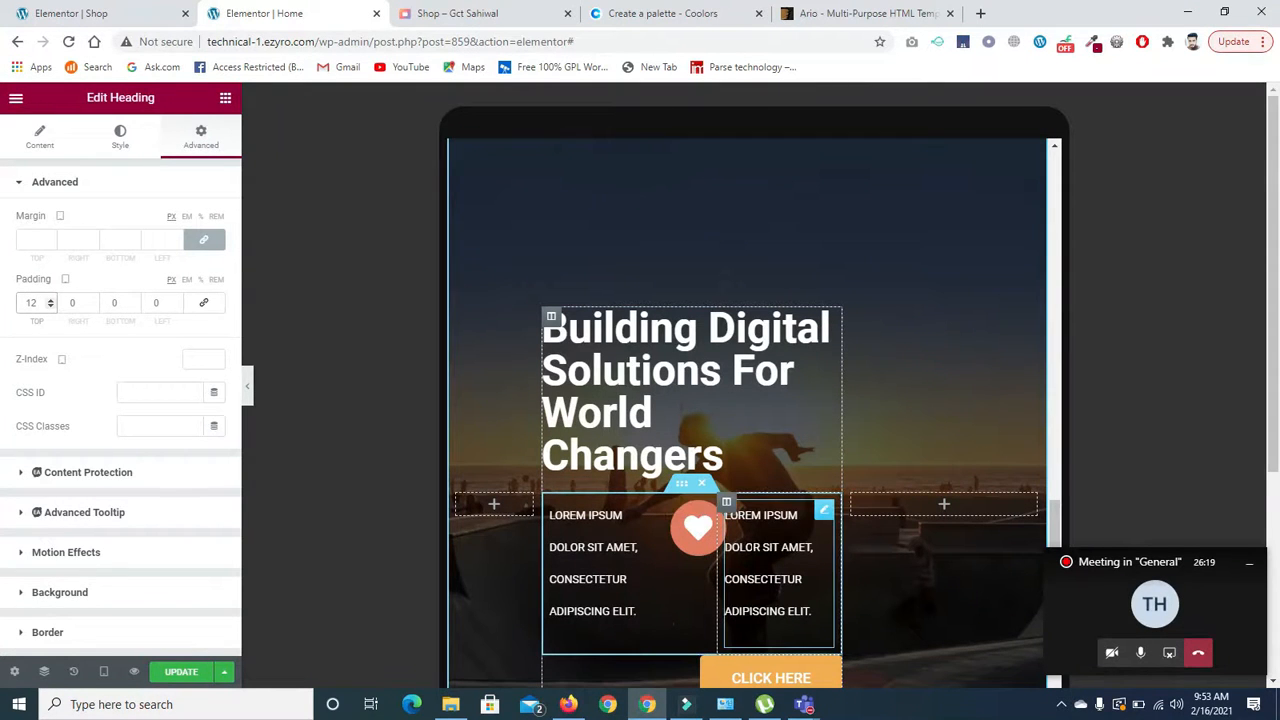
pyautogui.click(697, 526)
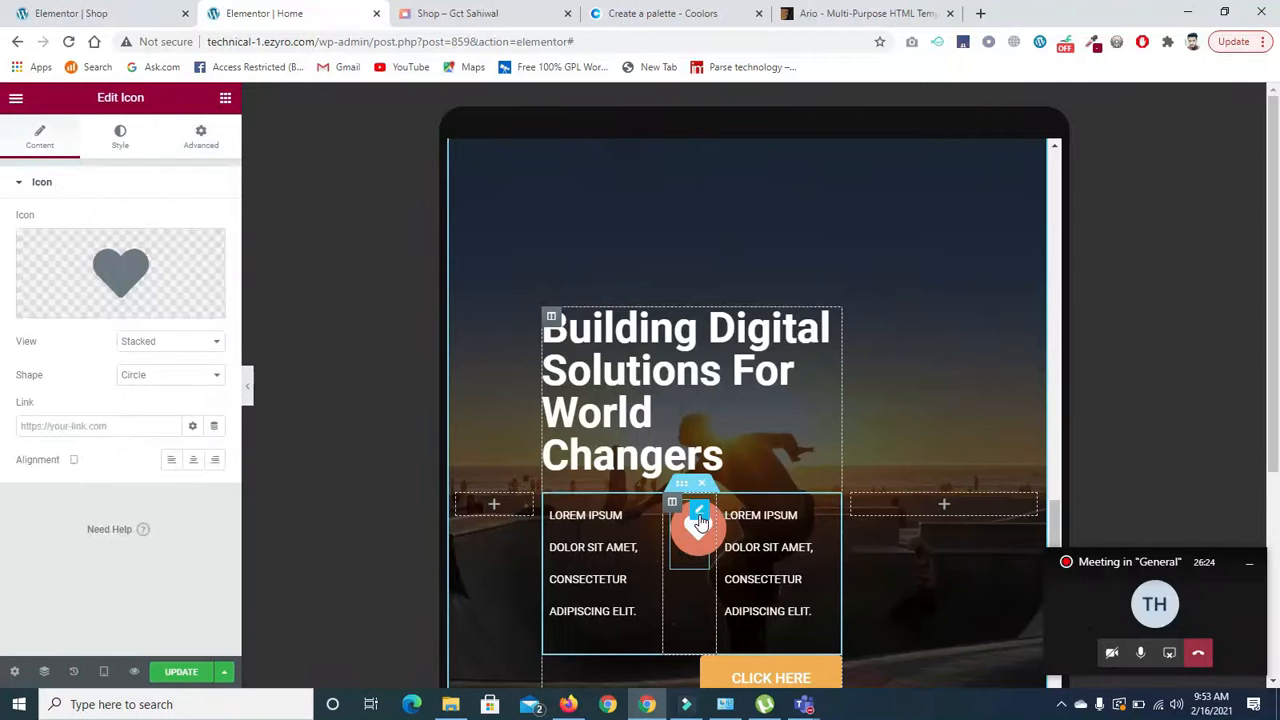
pyautogui.click(203, 136)
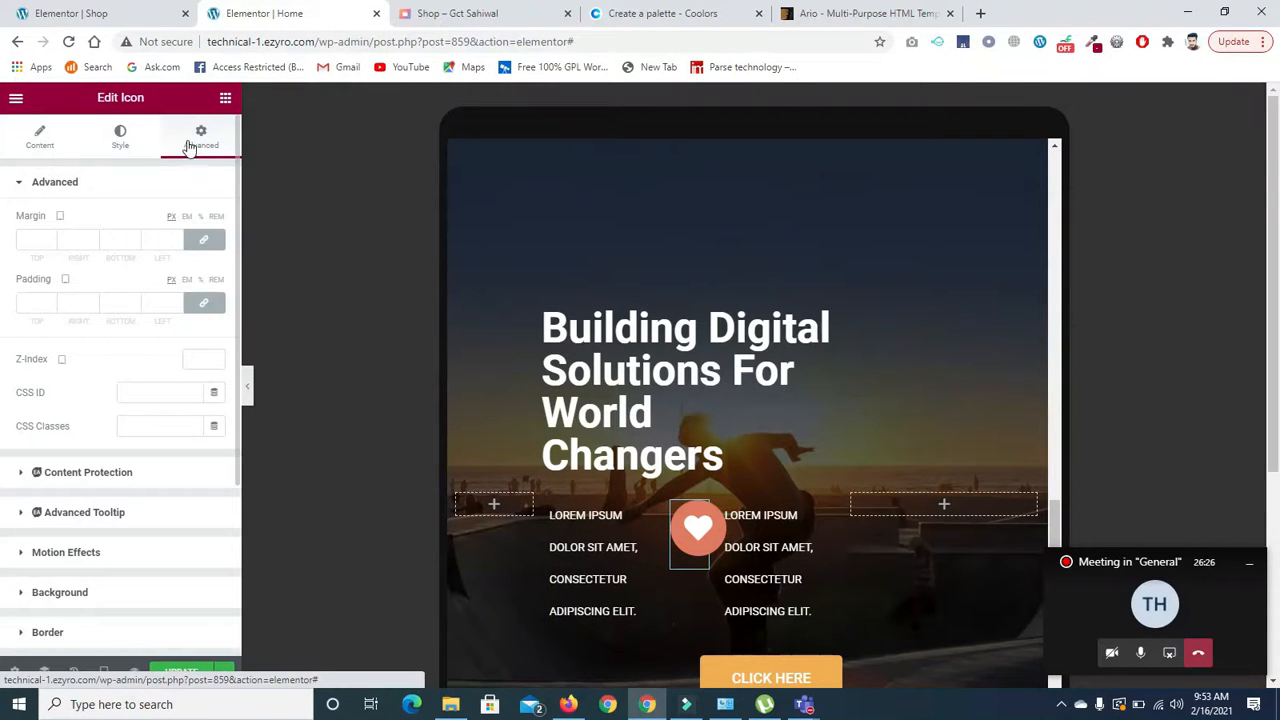
# Try to shift the heart icon by unlinking its tablet padding and lowering the left padding below 0 px.
pyautogui.click(201, 316)
pyautogui.click(72, 304)
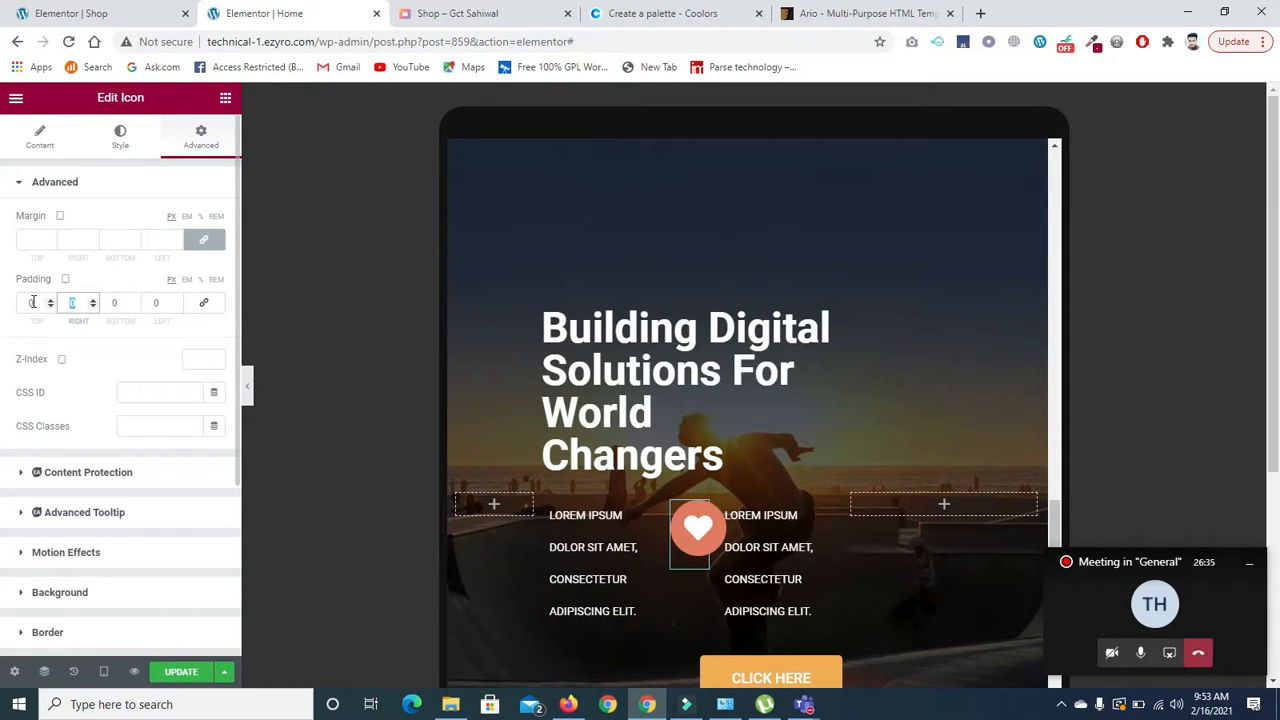
pyautogui.click(178, 308)
pyautogui.click(177, 303)
pyautogui.click(177, 303)
pyautogui.click(177, 307)
pyautogui.click(177, 307)
pyautogui.click(177, 307)
pyautogui.click(177, 307)
pyautogui.click(177, 307)
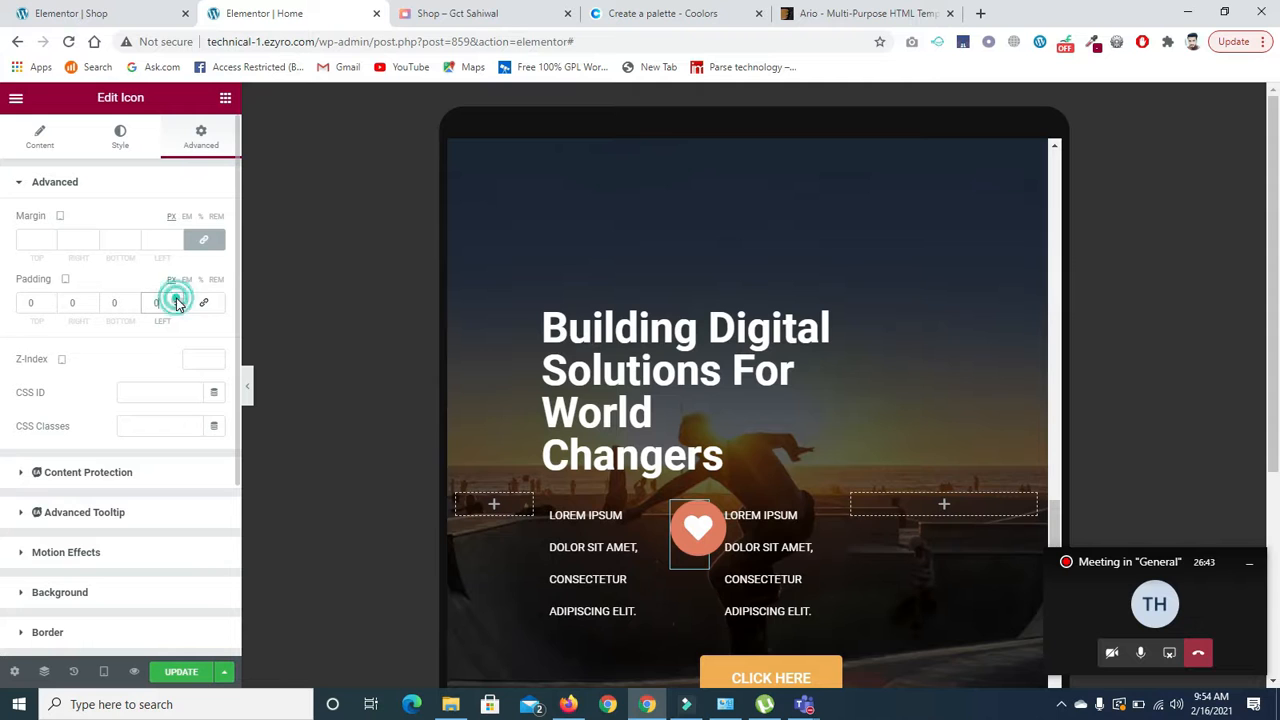
pyautogui.click(204, 303)
# Unlink the heart icon's tablet margin and set its left margin to -25 px.
pyautogui.click(205, 240)
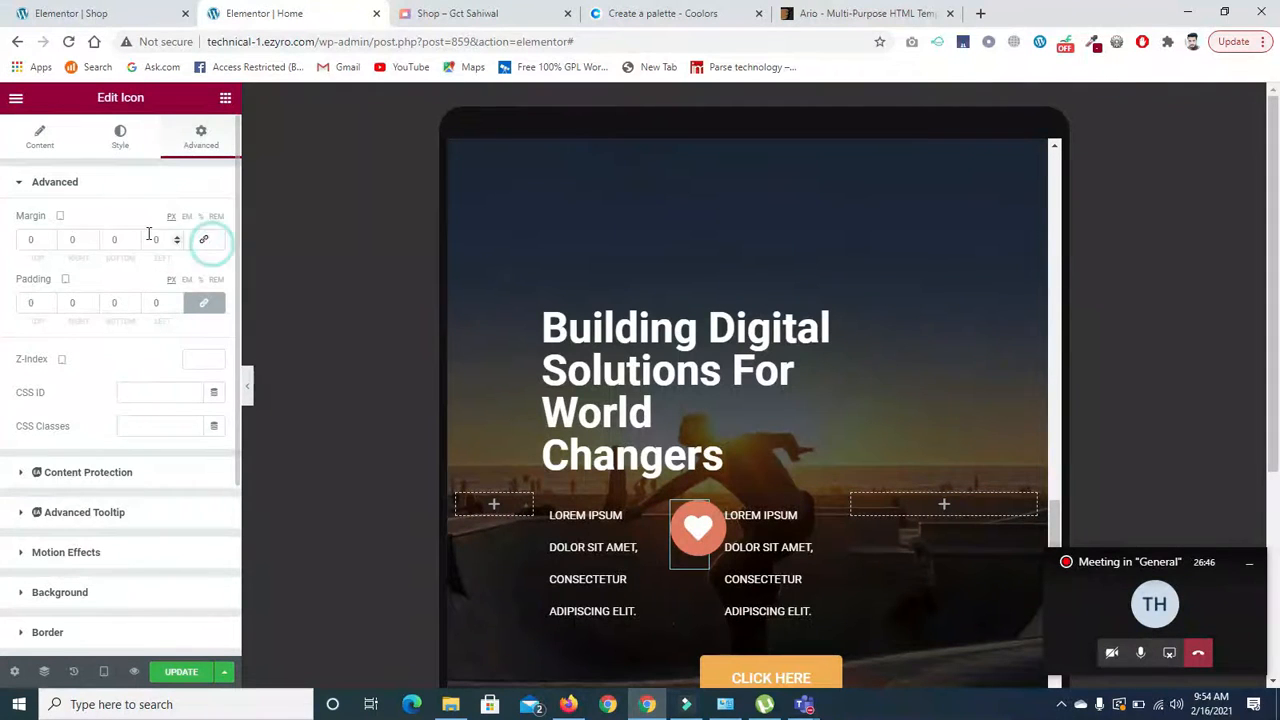
pyautogui.click(177, 244)
pyautogui.click(177, 244)
pyautogui.click(177, 244)
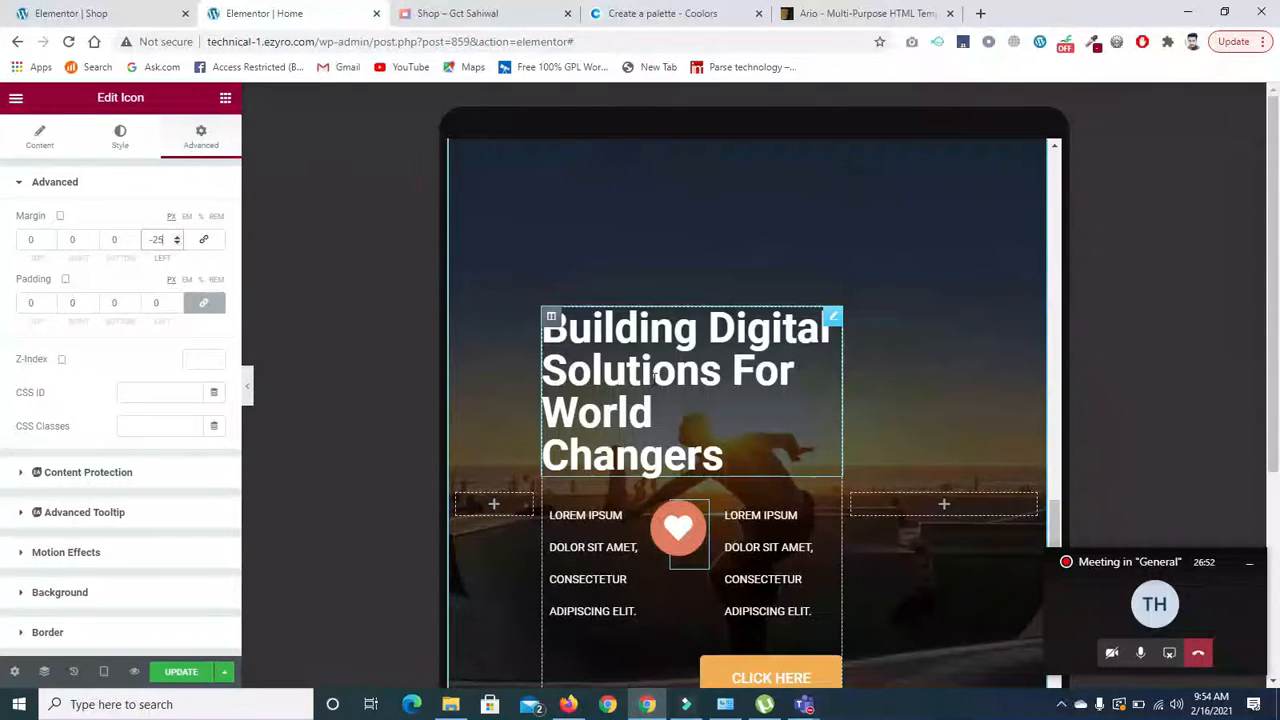
# Set the tablet font size of the "Building Digital Solutions For World Changers" heading to 27 px.
pyautogui.click(833, 317)
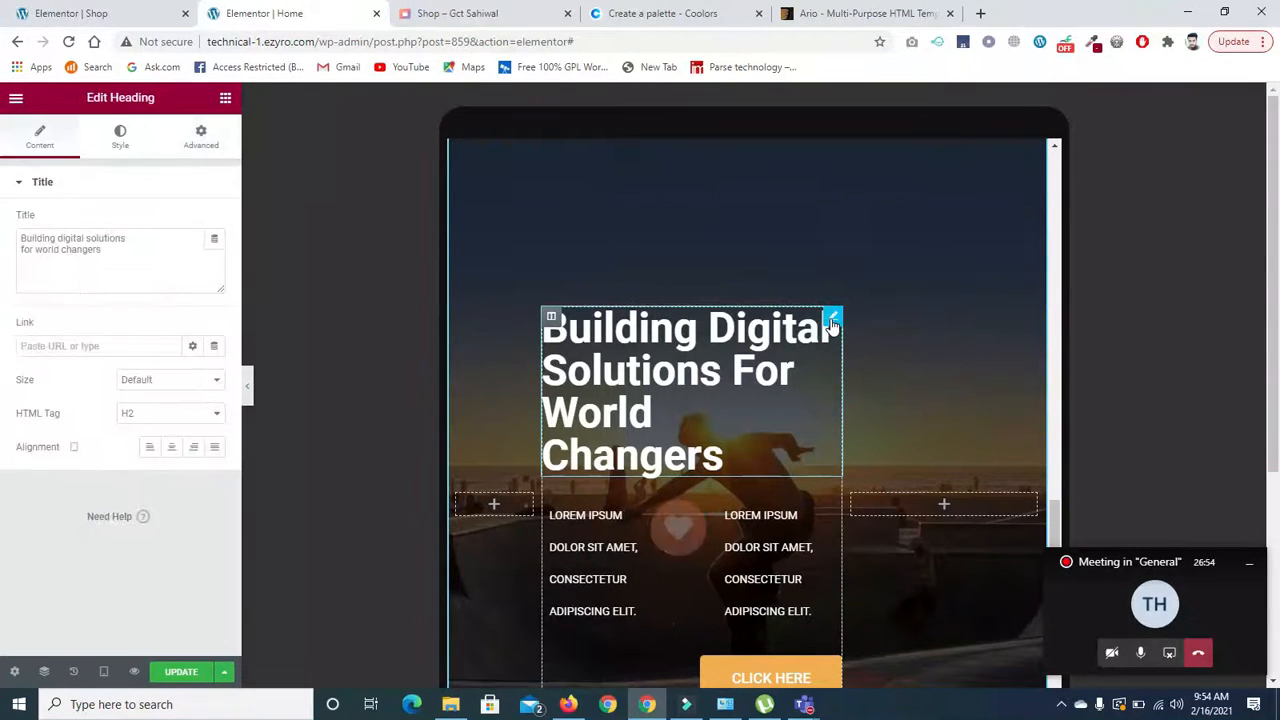
pyautogui.click(210, 146)
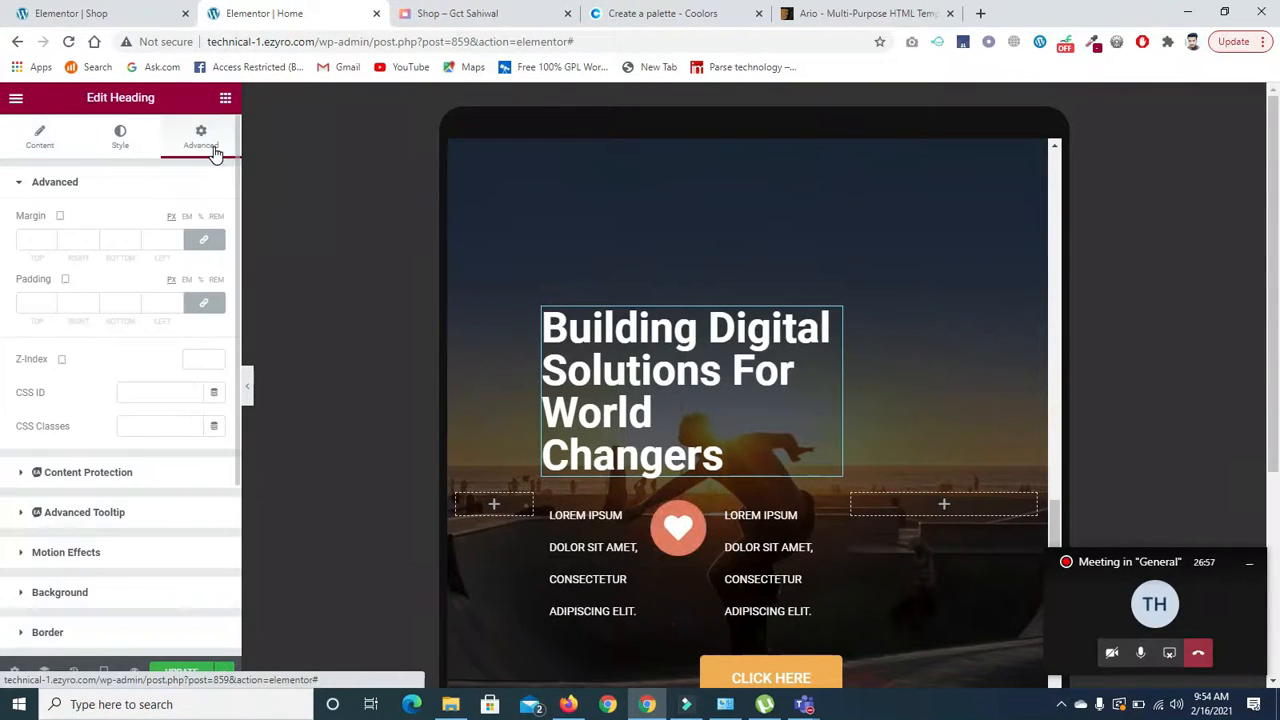
pyautogui.click(133, 140)
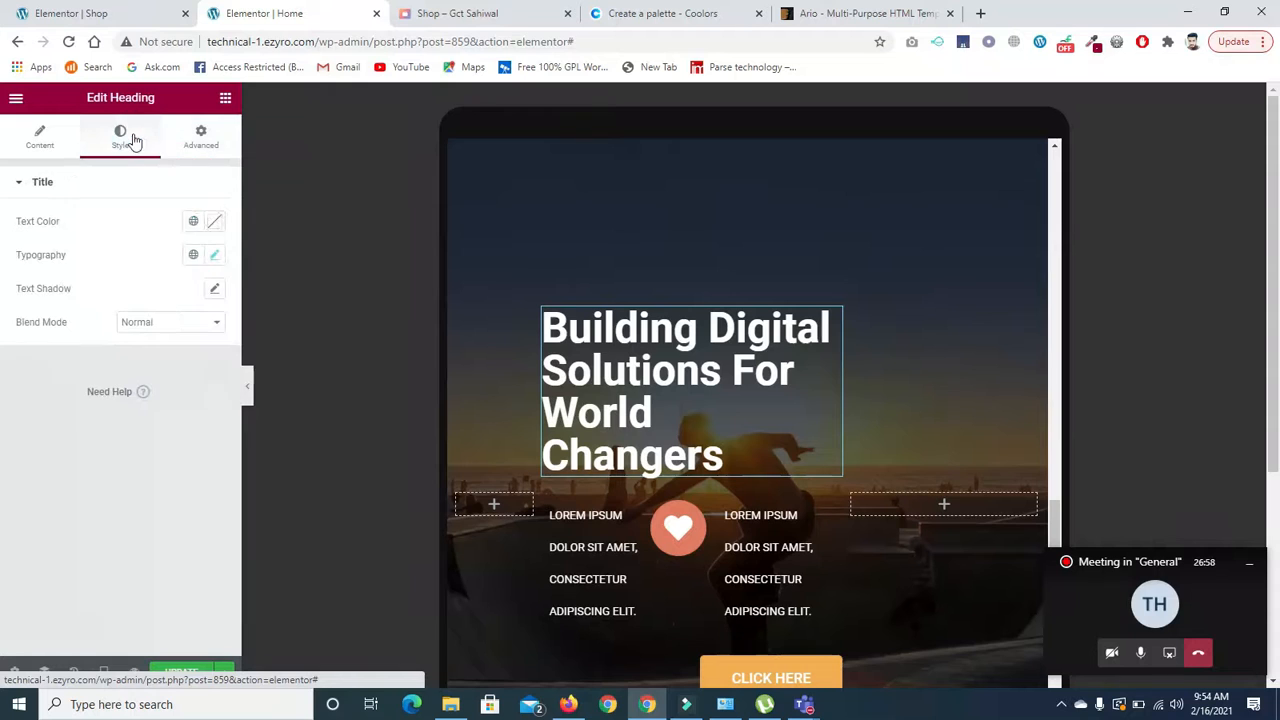
pyautogui.click(217, 258)
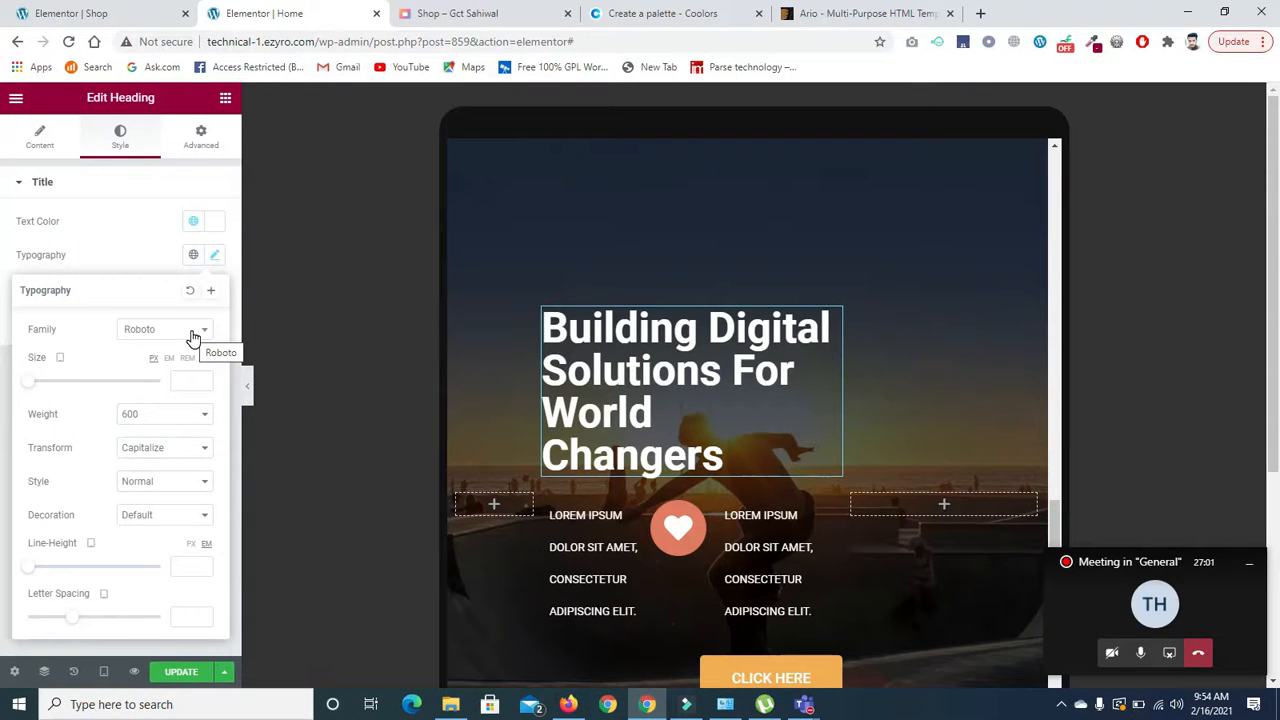
pyautogui.click(203, 381)
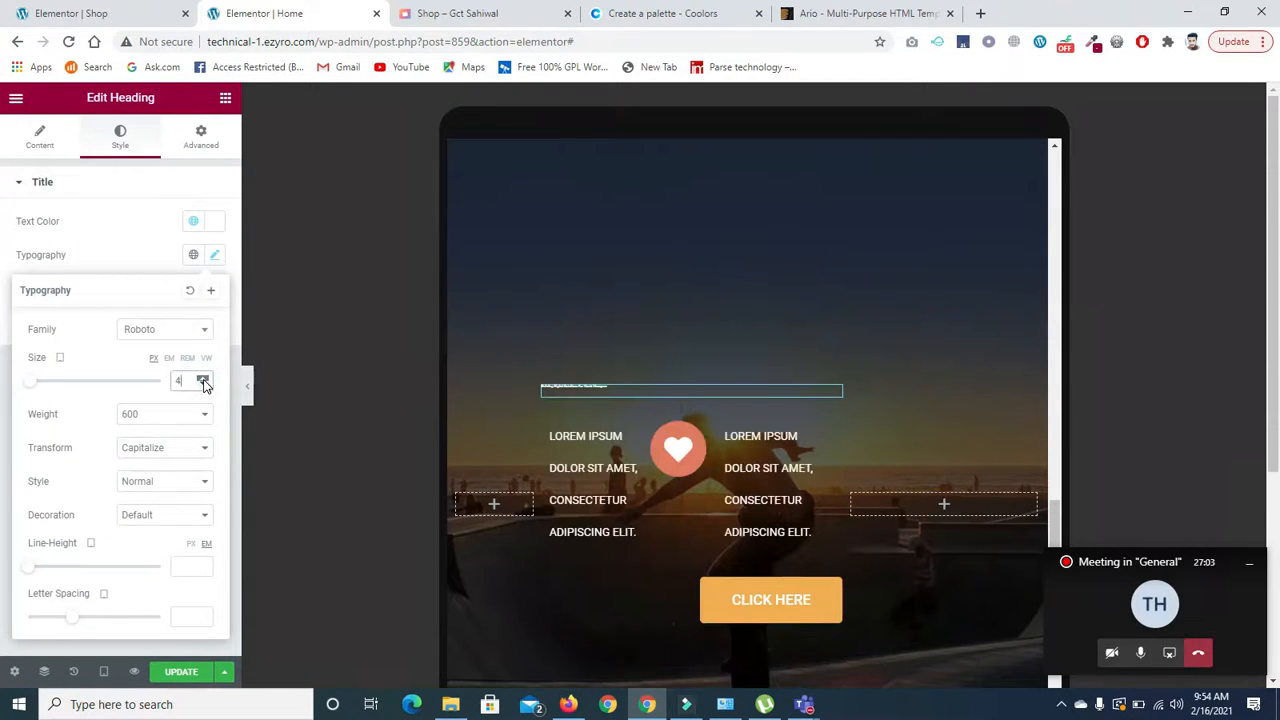
pyautogui.click(203, 381)
pyautogui.click(203, 381)
pyautogui.click(203, 381)
pyautogui.click(203, 381)
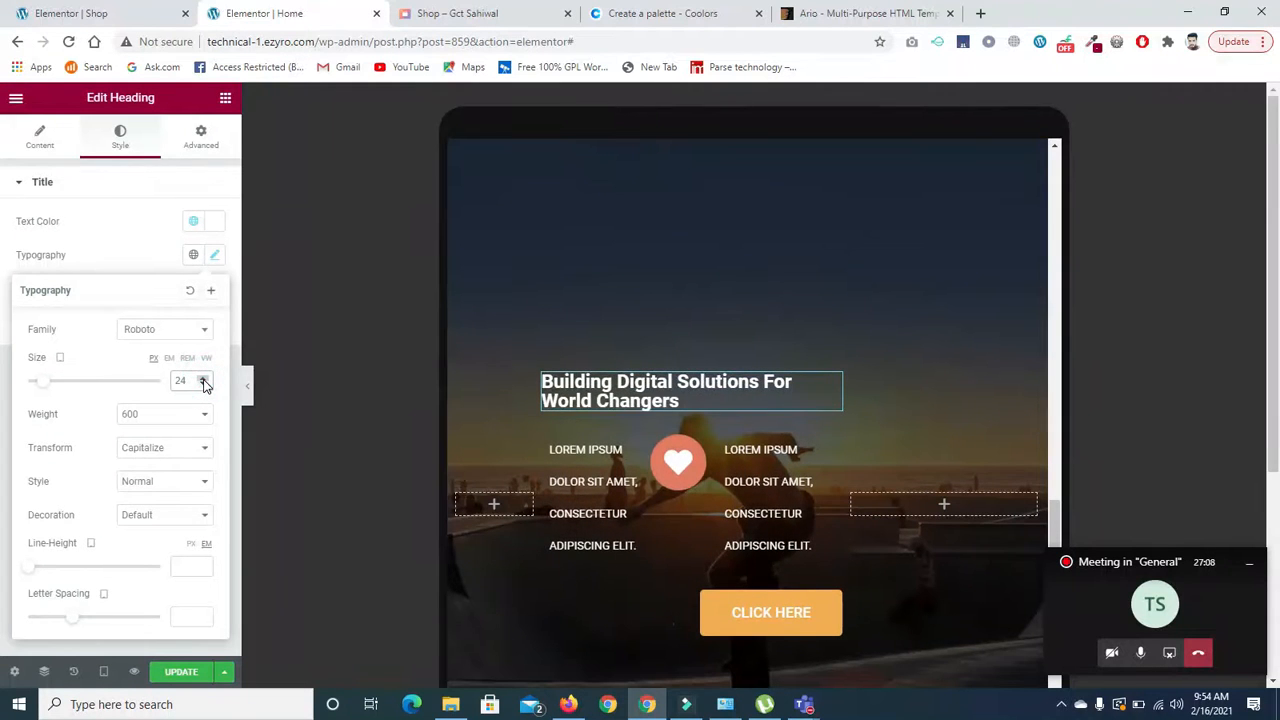
pyautogui.click(203, 381)
pyautogui.click(203, 381)
pyautogui.click(203, 381)
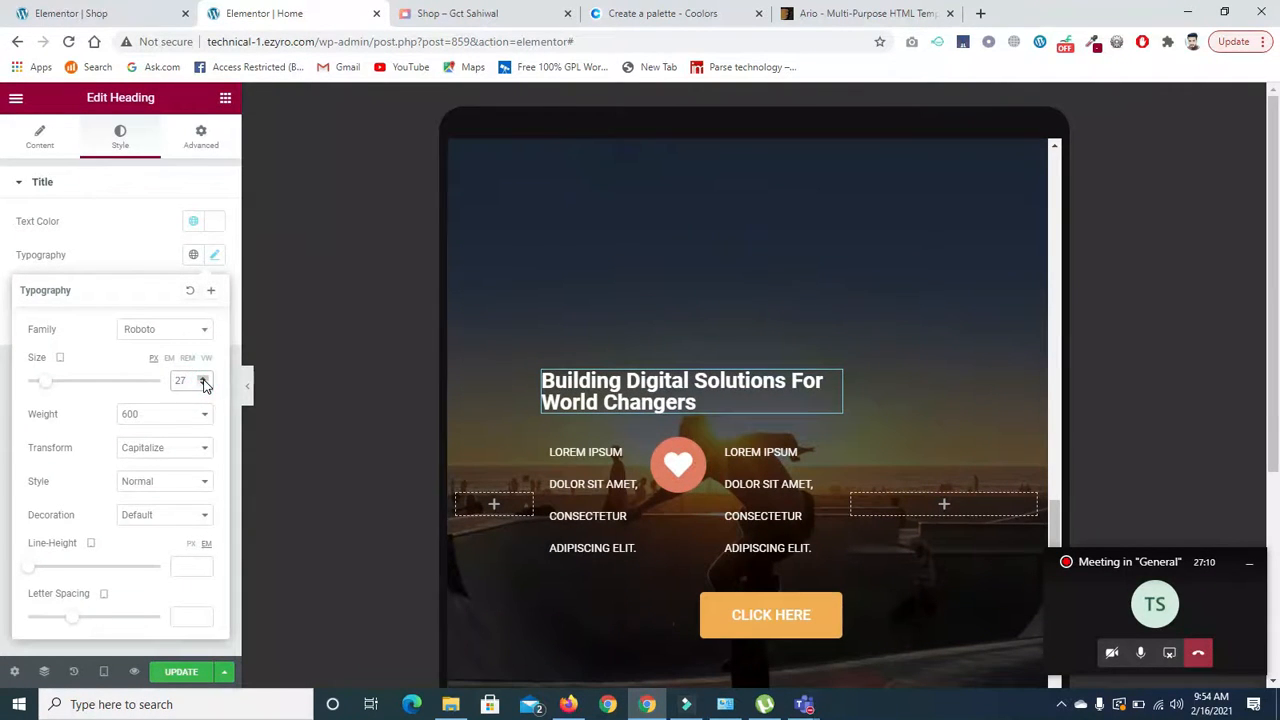
# Reduce the tablet font size of the text column left of the heart icon to fit its text on three lines.
pyautogui.click(567, 479)
pyautogui.click(112, 147)
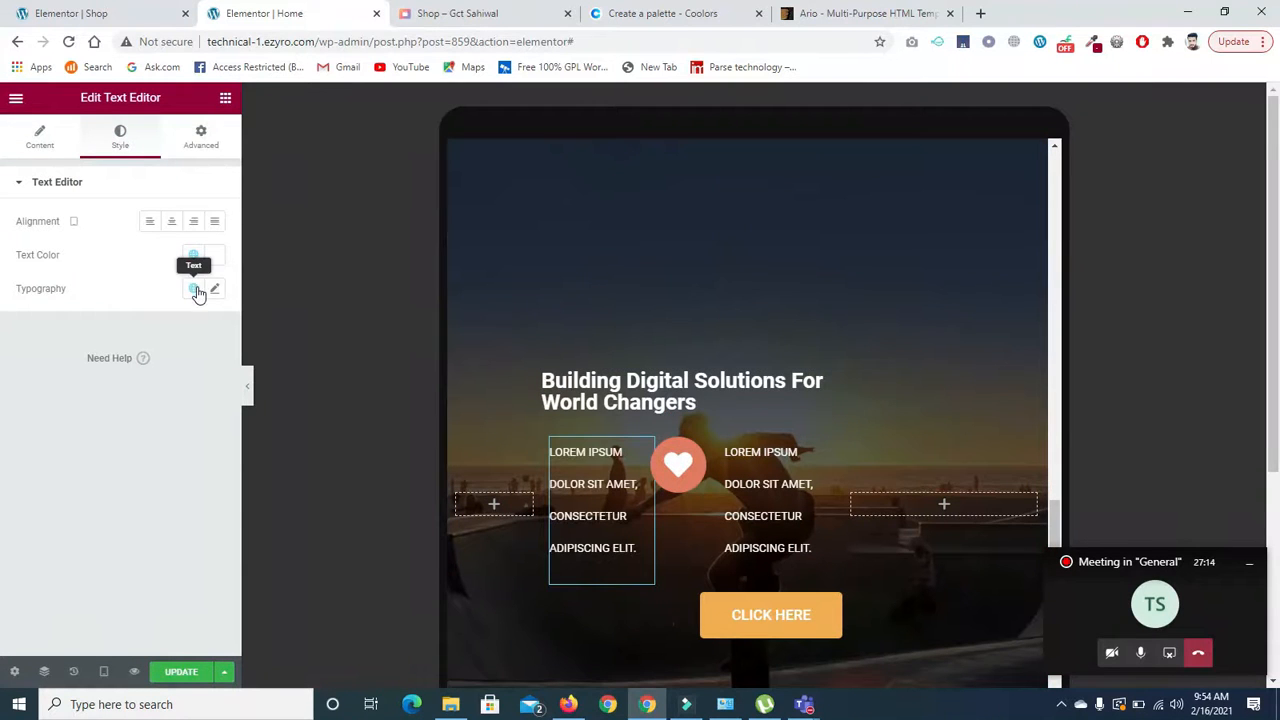
pyautogui.click(212, 291)
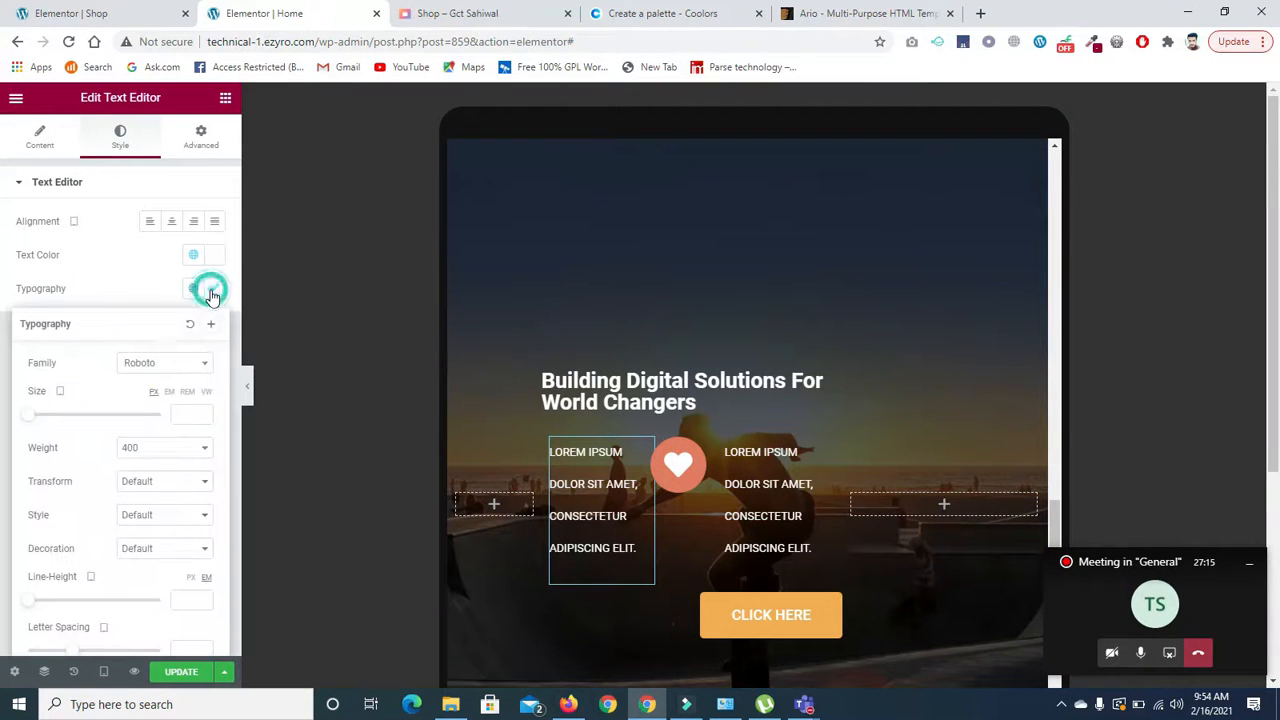
pyautogui.click(204, 414)
pyautogui.click(204, 412)
pyautogui.click(204, 412)
pyautogui.click(204, 412)
pyautogui.click(204, 412)
# Set the tablet font size of the text column right of the heart icon to 11 px.
pyautogui.click(770, 460)
pyautogui.click(120, 138)
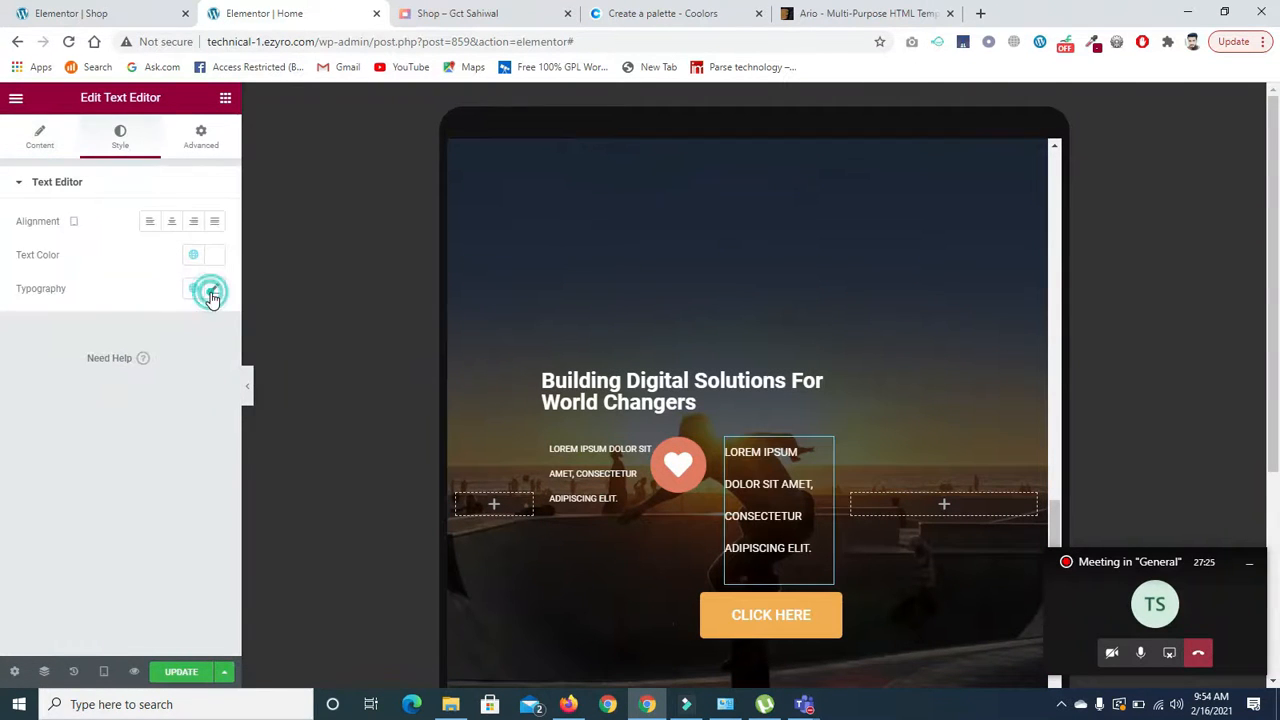
pyautogui.click(211, 292)
pyautogui.click(200, 365)
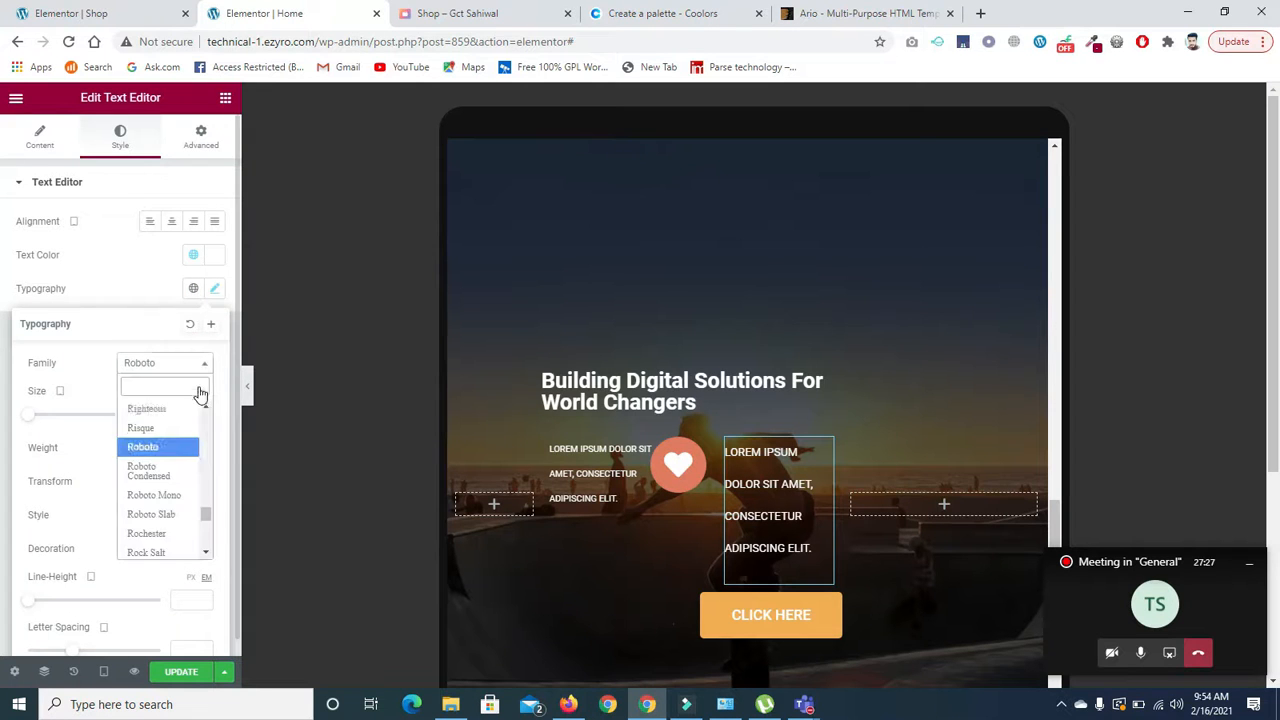
pyautogui.click(86, 386)
pyautogui.click(205, 412)
pyautogui.click(205, 412)
pyautogui.click(205, 412)
pyautogui.click(205, 412)
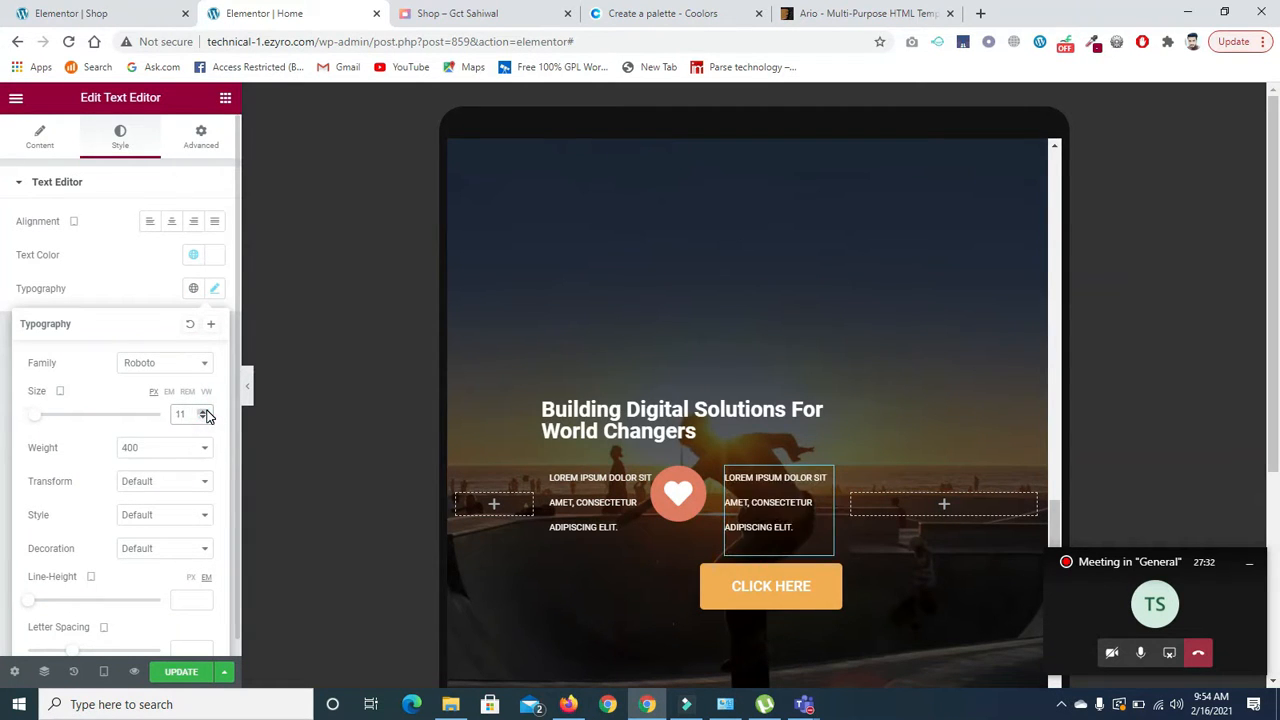
# Open the style settings of the CLICK HERE button at its padding values.
pyautogui.click(768, 588)
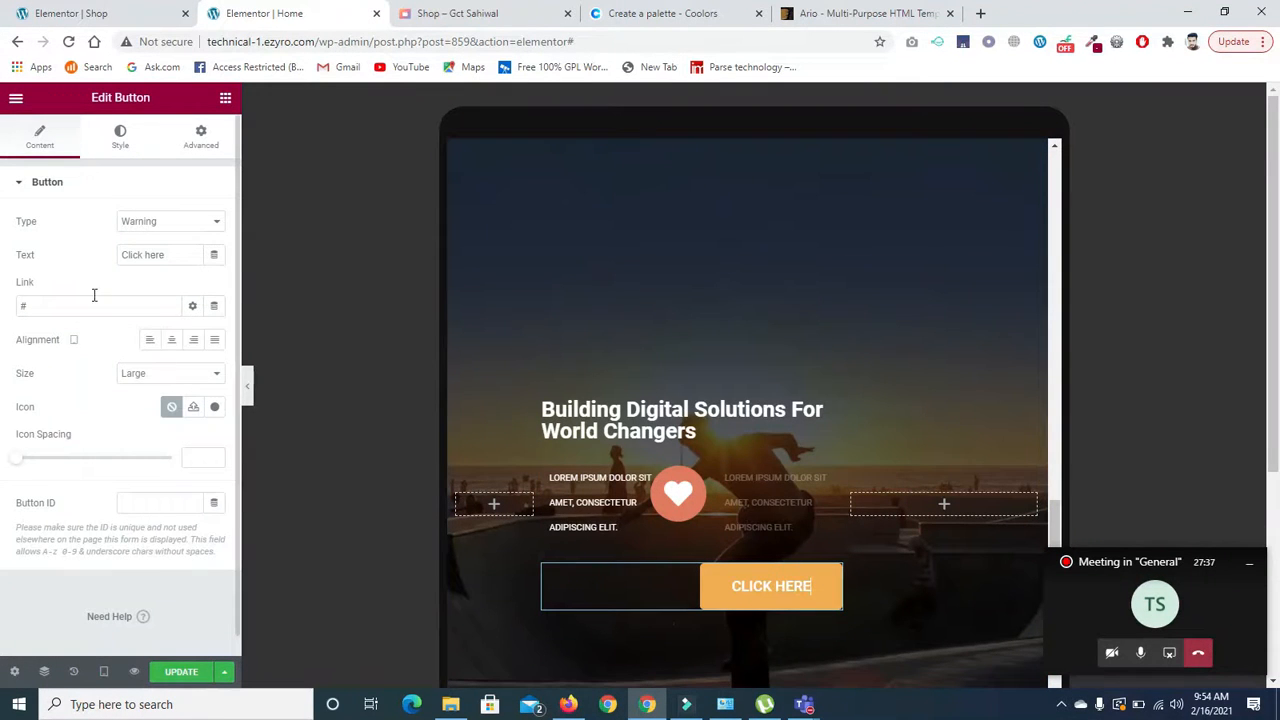
pyautogui.click(119, 138)
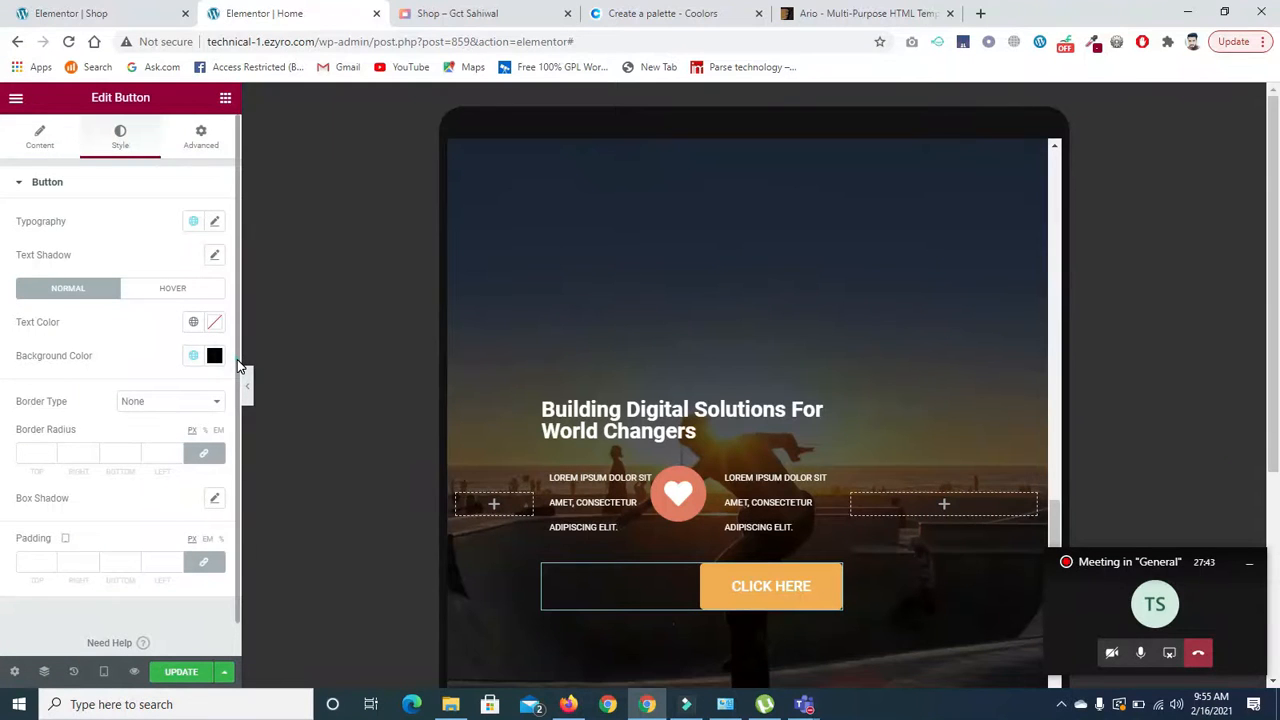
pyautogui.scroll(-1, 237, 359)
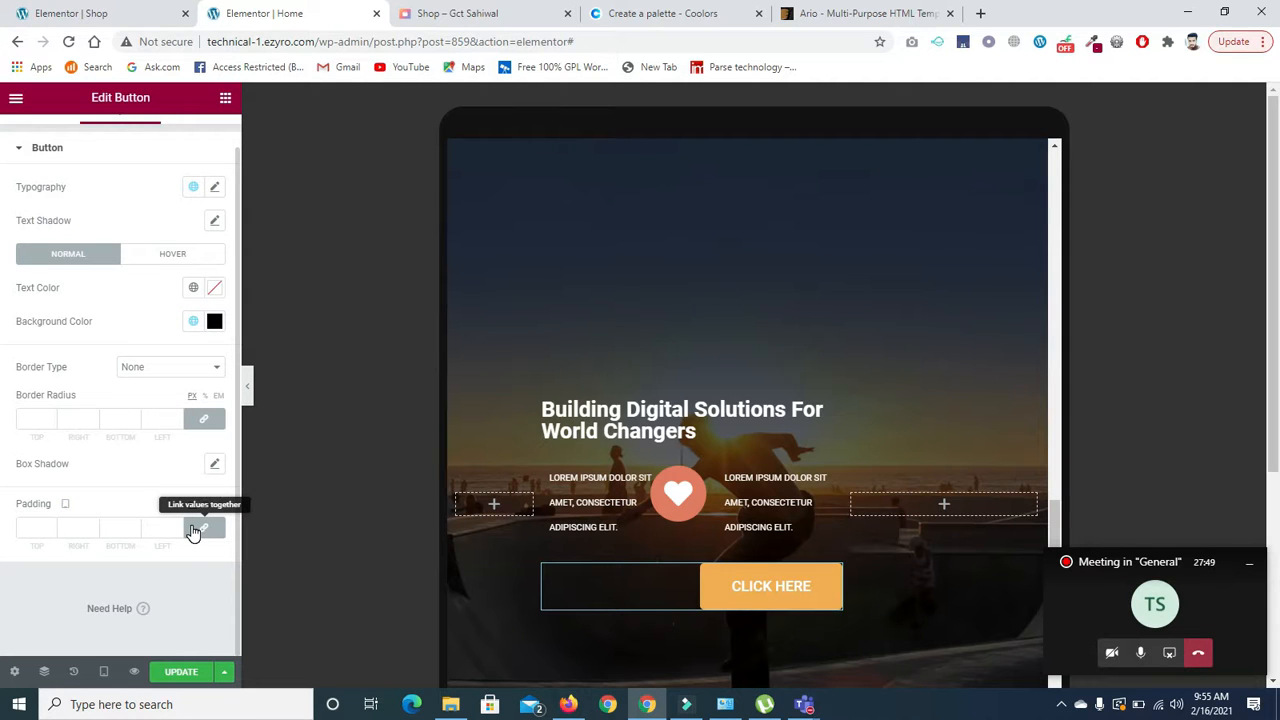
pyautogui.click(64, 503)
pyautogui.click(63, 488)
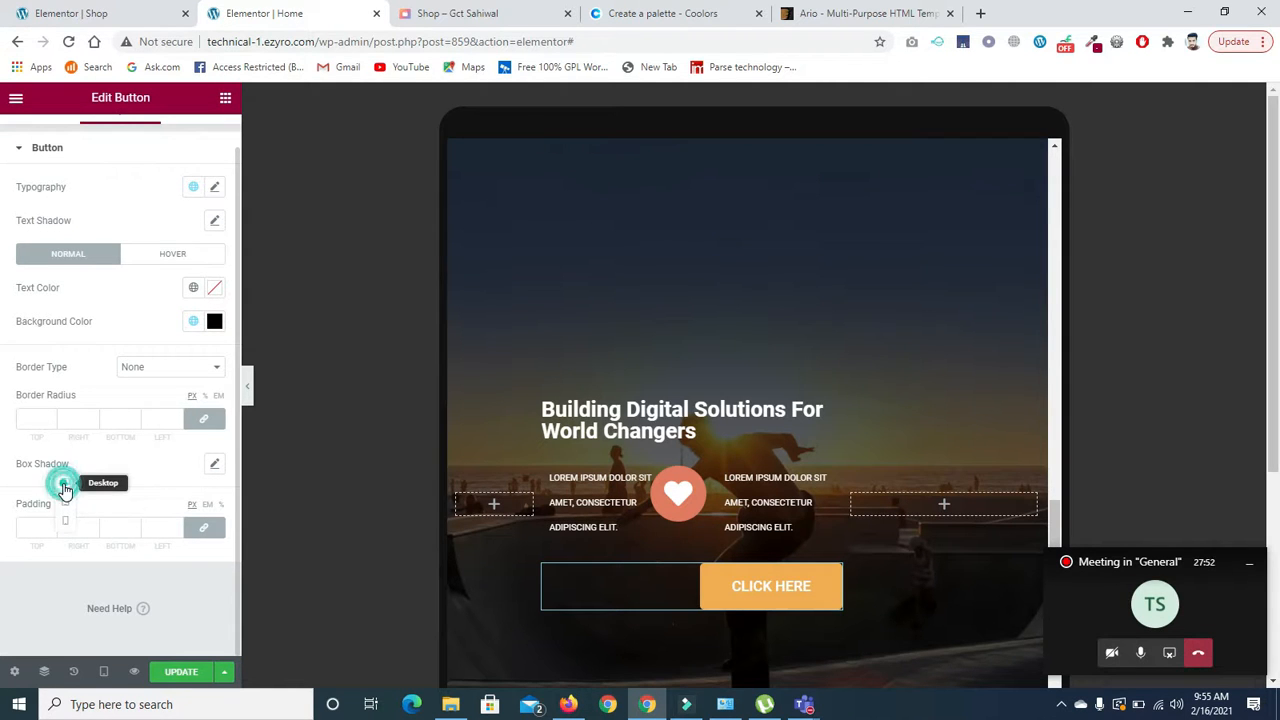
pyautogui.click(65, 484)
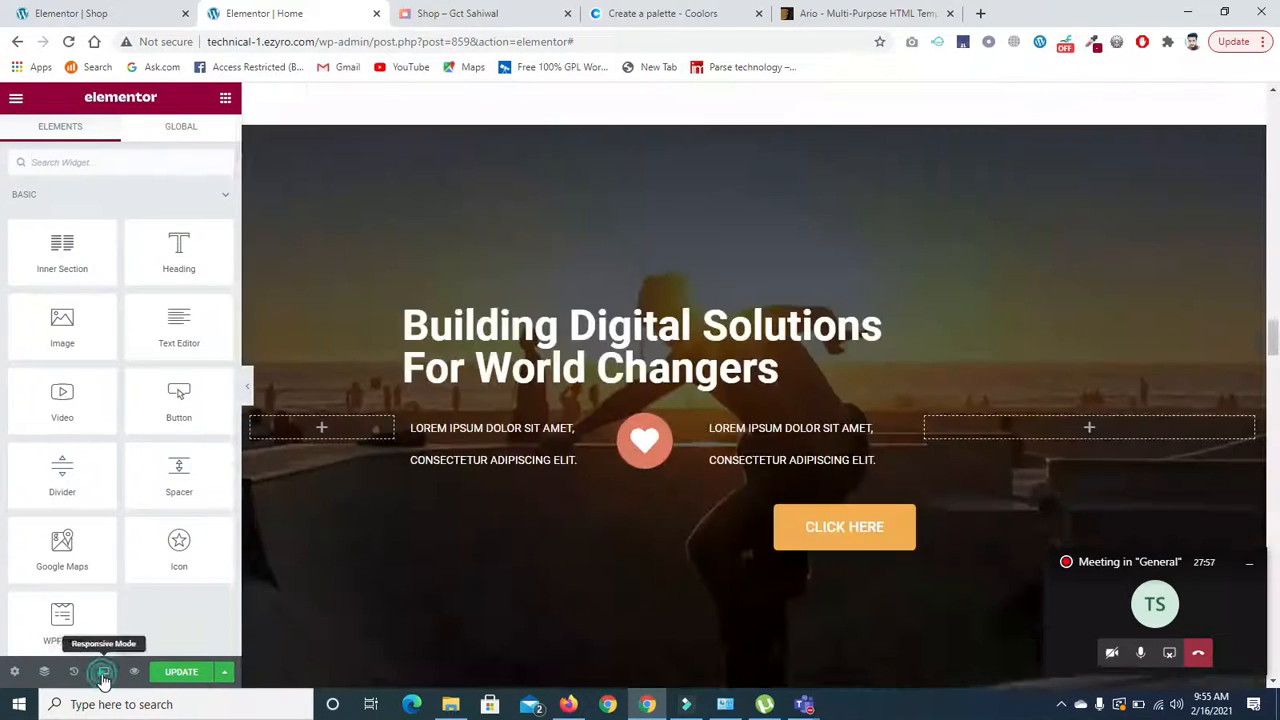
pyautogui.click(103, 673)
pyautogui.click(80, 606)
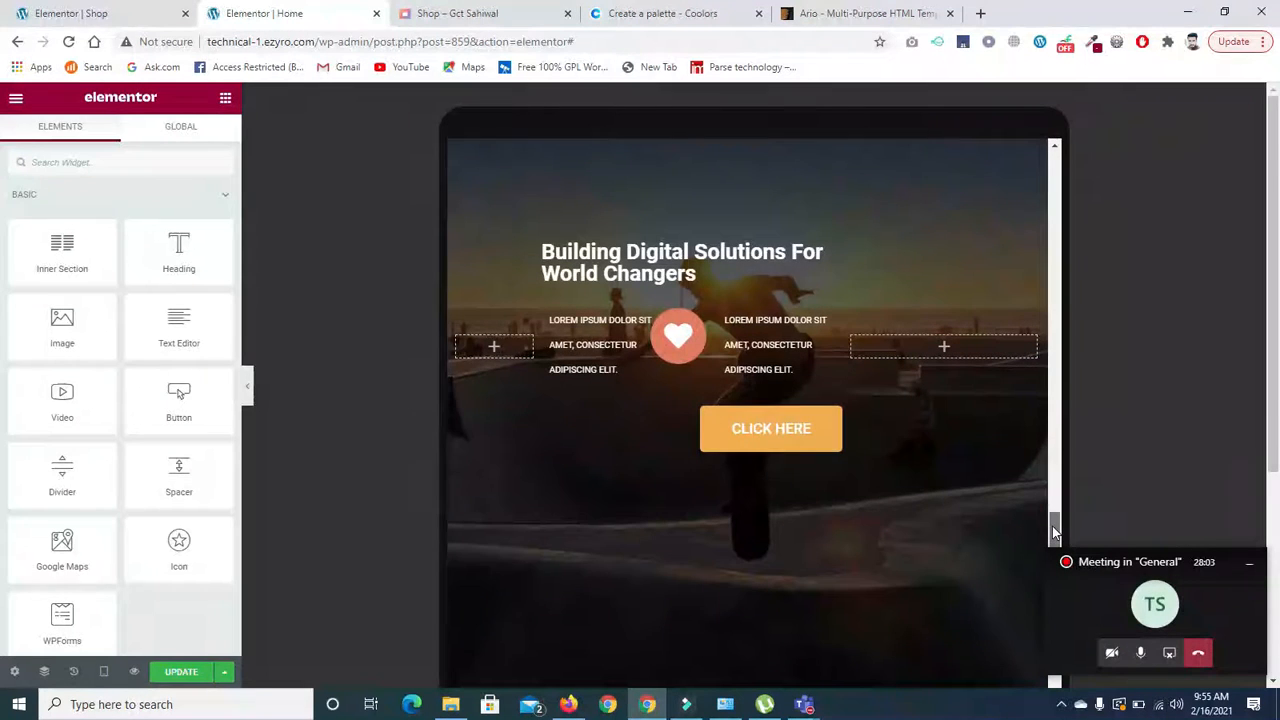
# Unlink the CLICK HERE button's tablet padding and set 12 px for top and bottom and 30 px for right and left.
pyautogui.click(757, 432)
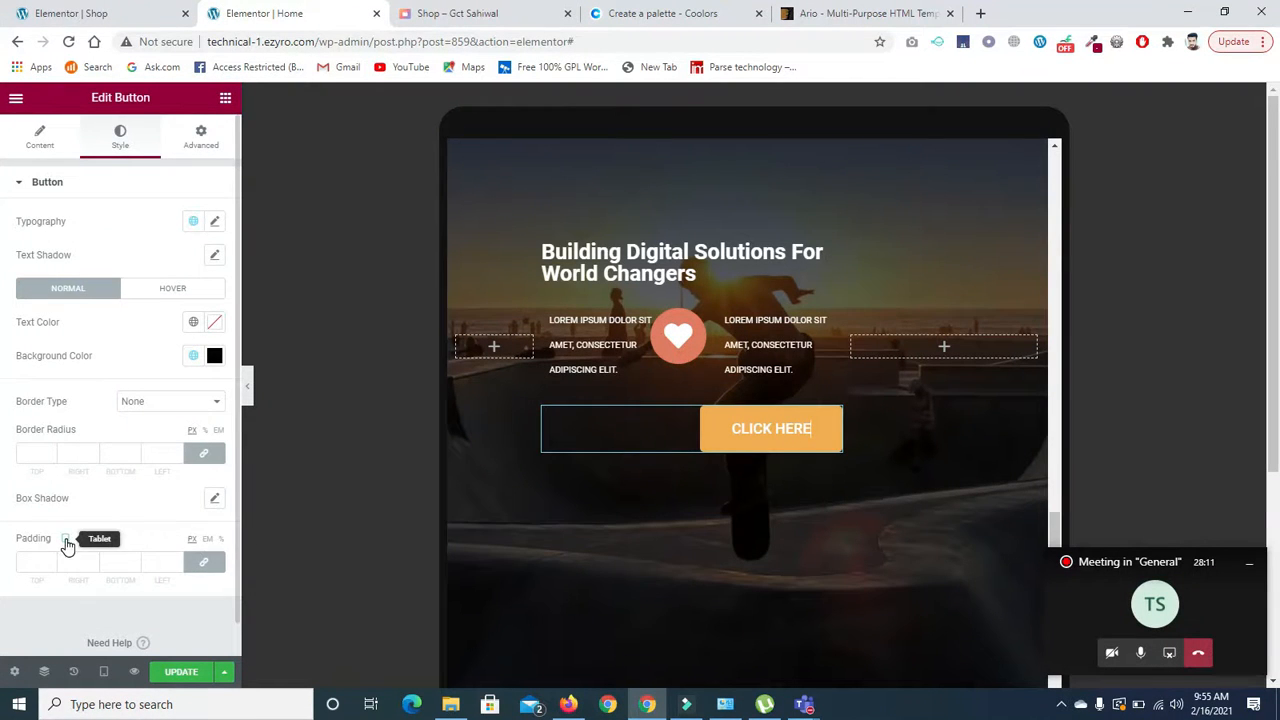
pyautogui.click(203, 562)
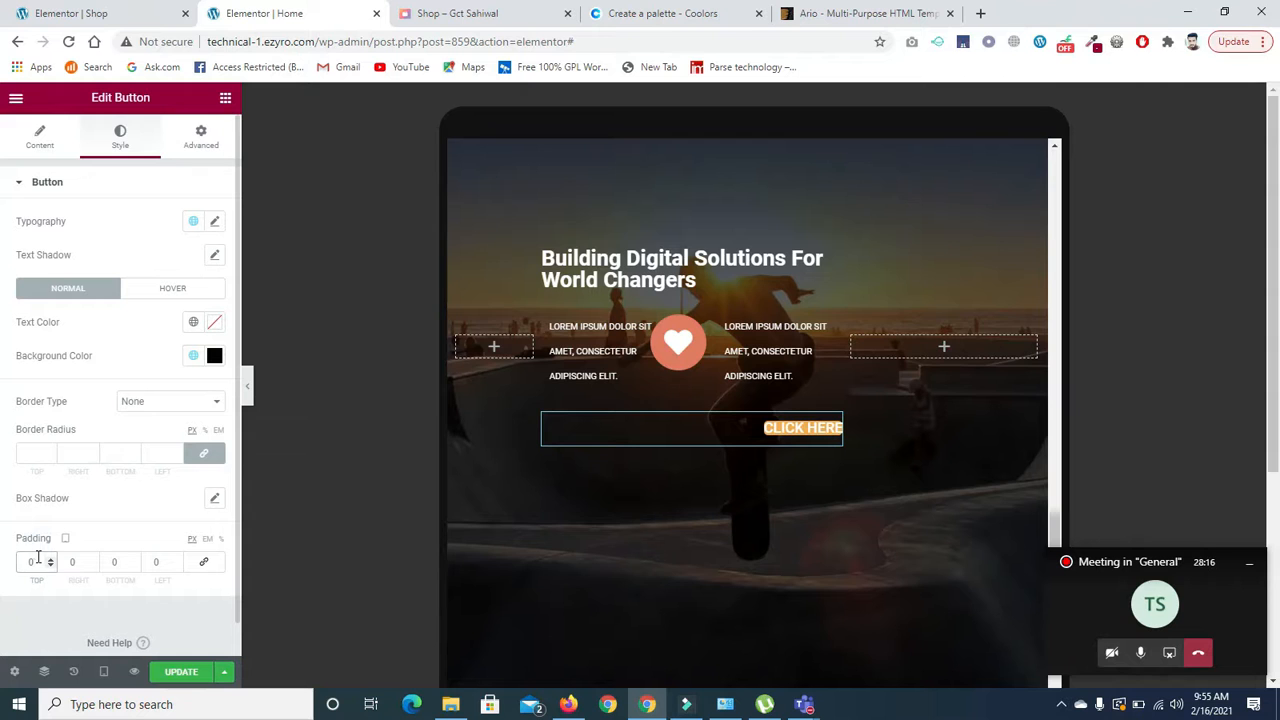
pyautogui.click(114, 562)
pyautogui.click(154, 560)
pyautogui.click(71, 560)
pyautogui.write('30')
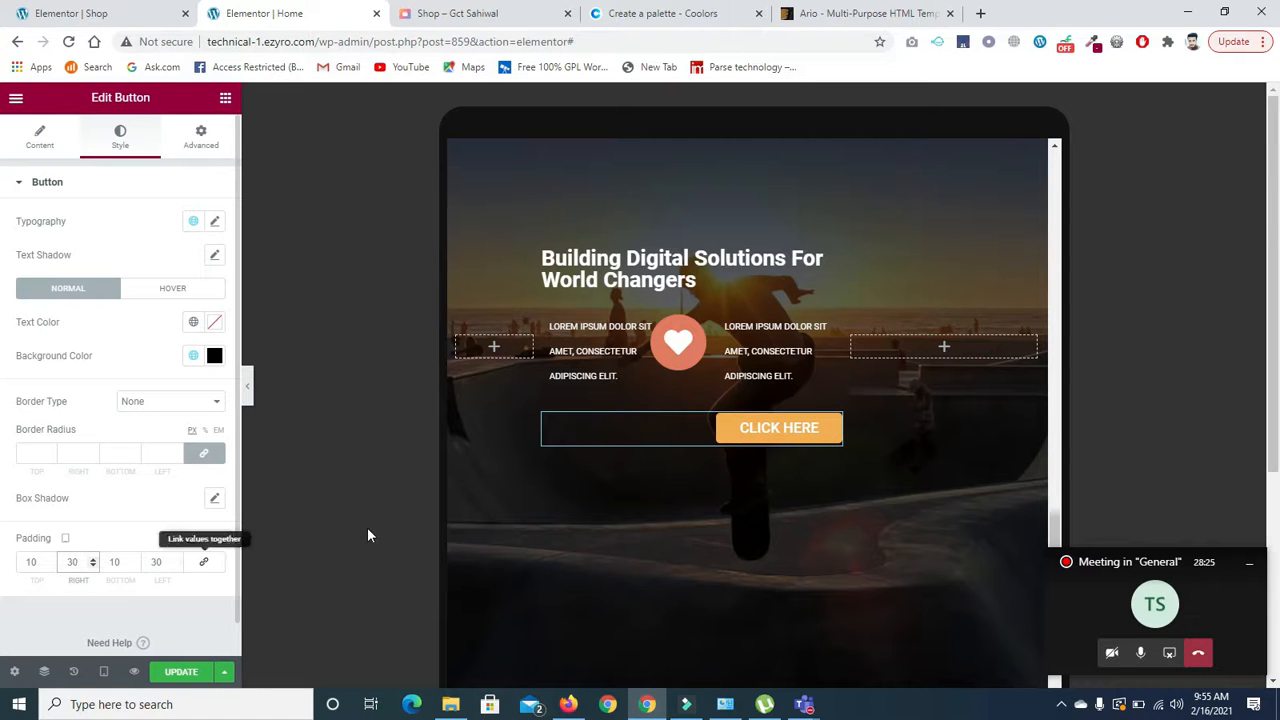
pyautogui.click(33, 562)
pyautogui.press('Up')
pyautogui.click(118, 563)
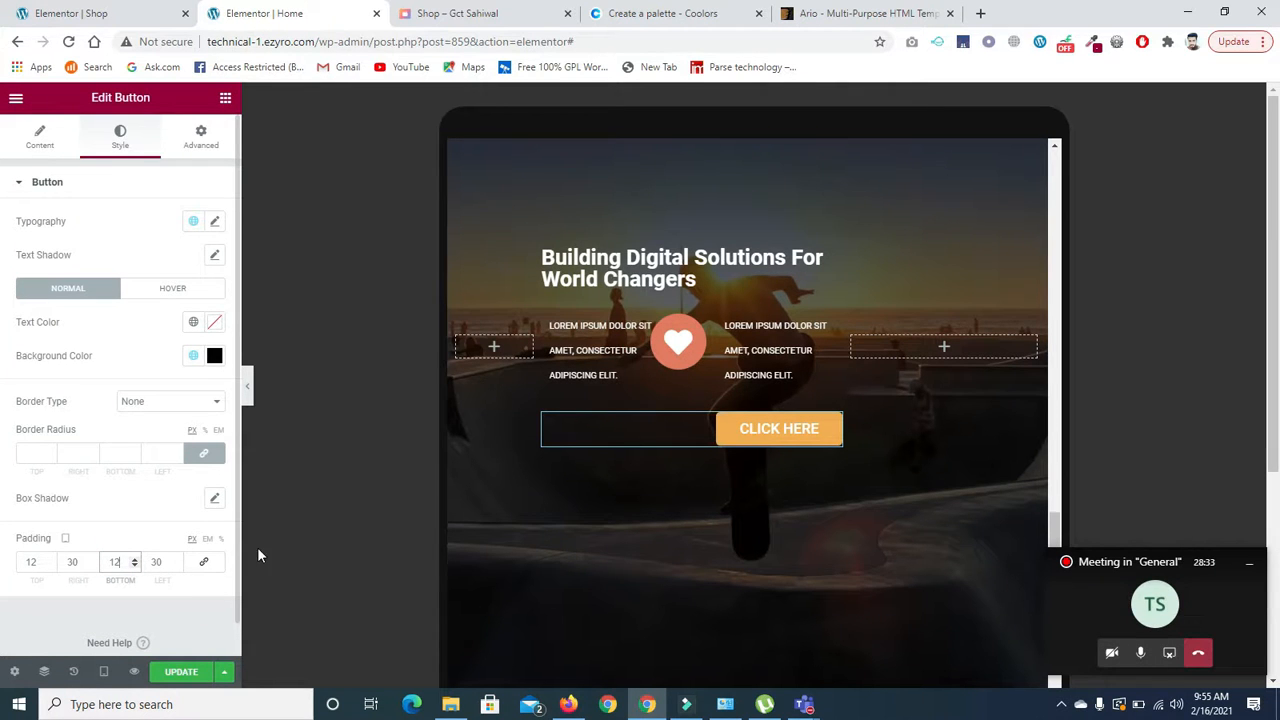
# Center the slashes divider above the map in the tablet view.
pyautogui.moveTo(1053, 521); pyautogui.dragTo(1059, 557)
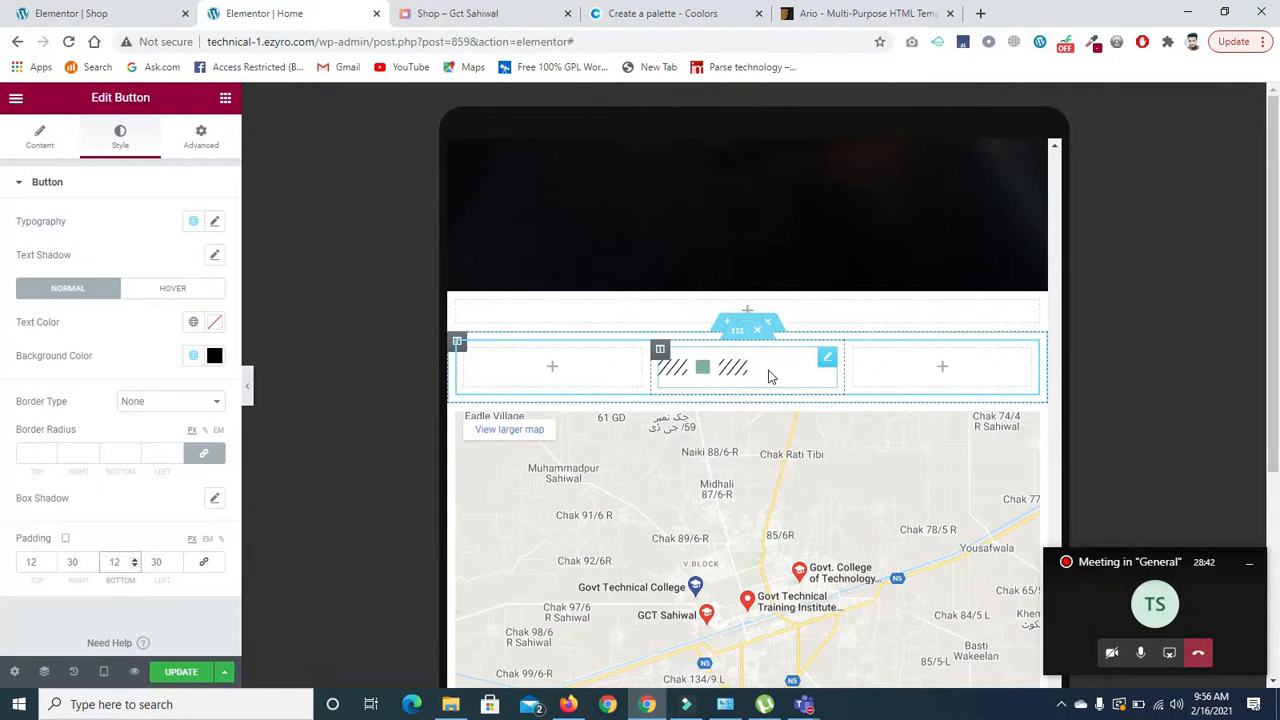
pyautogui.click(824, 360)
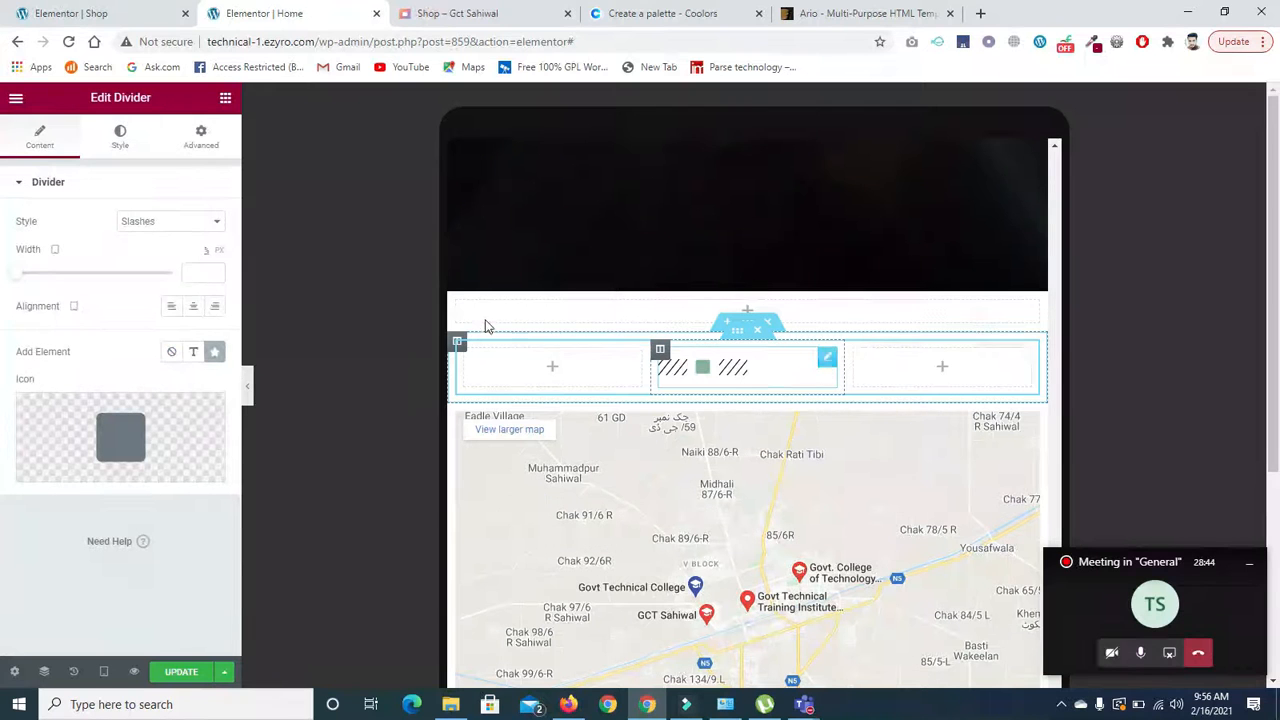
pyautogui.click(194, 307)
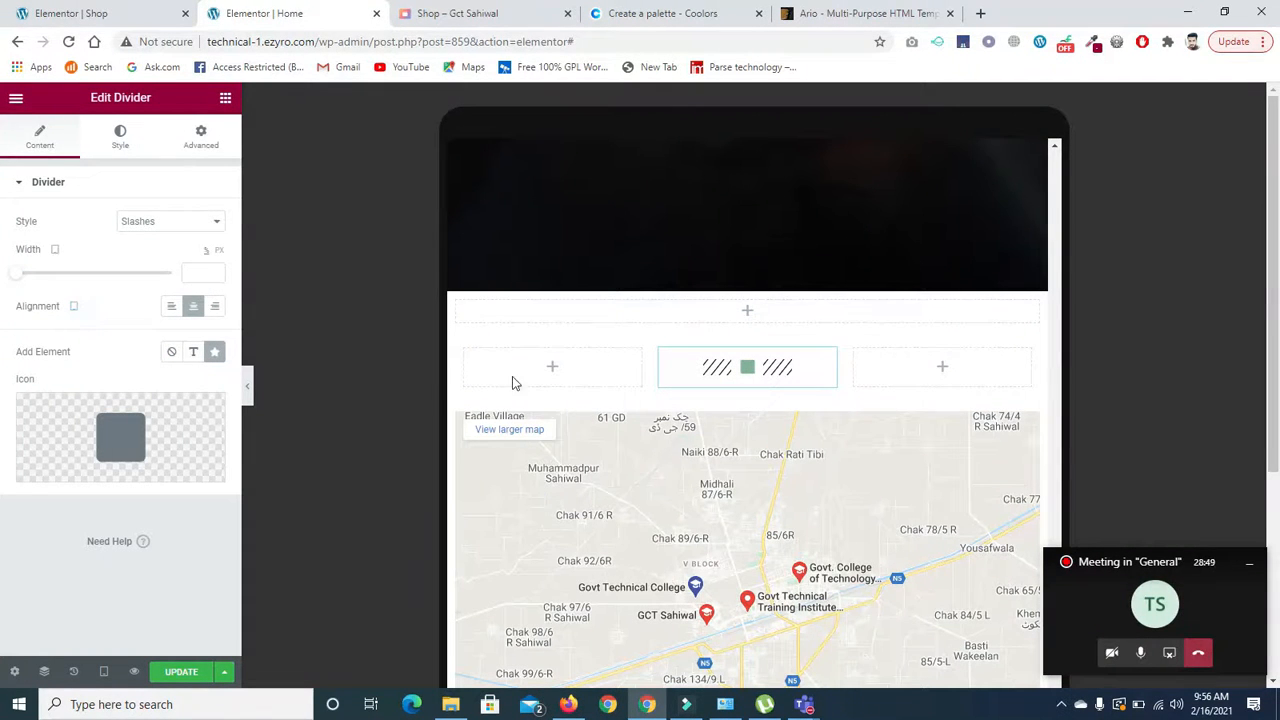
# Set the middle image box's image spacing to 5, width to 48% and border radius to 5 px.
pyautogui.moveTo(1073, 559); pyautogui.dragTo(1154, 574)
pyautogui.moveTo(1055, 560); pyautogui.dragTo(1061, 617)
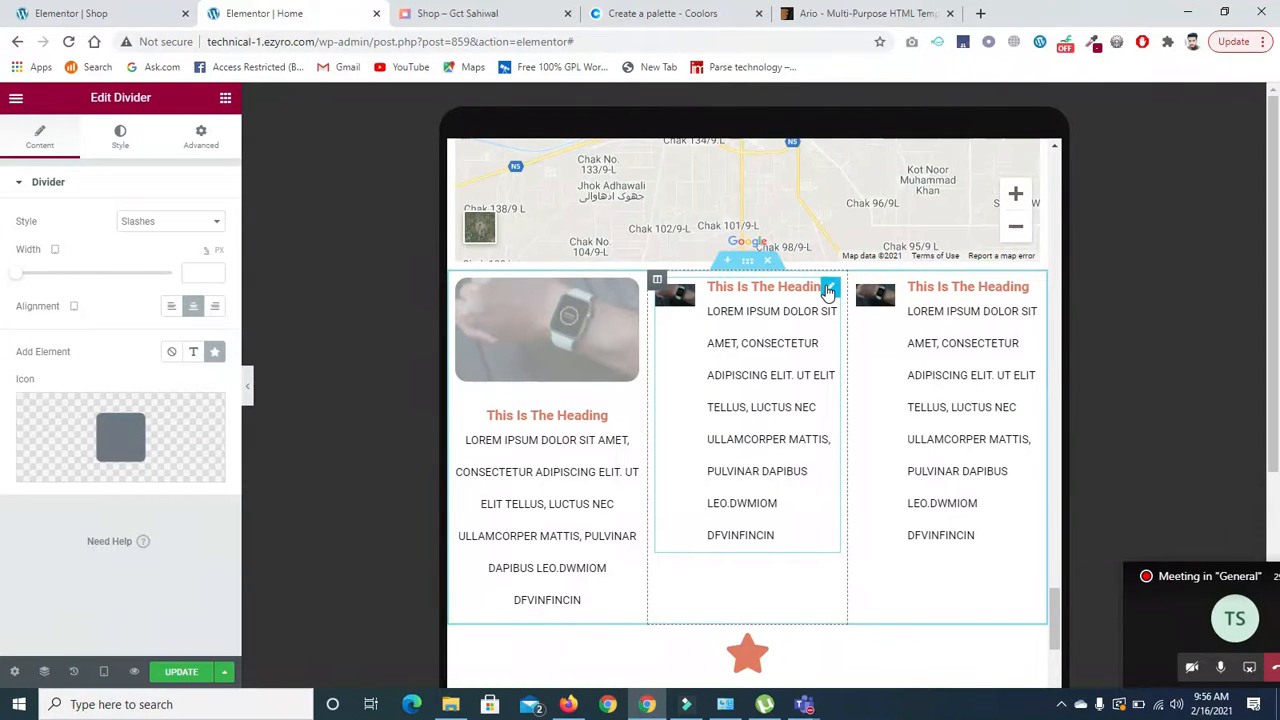
pyautogui.click(829, 289)
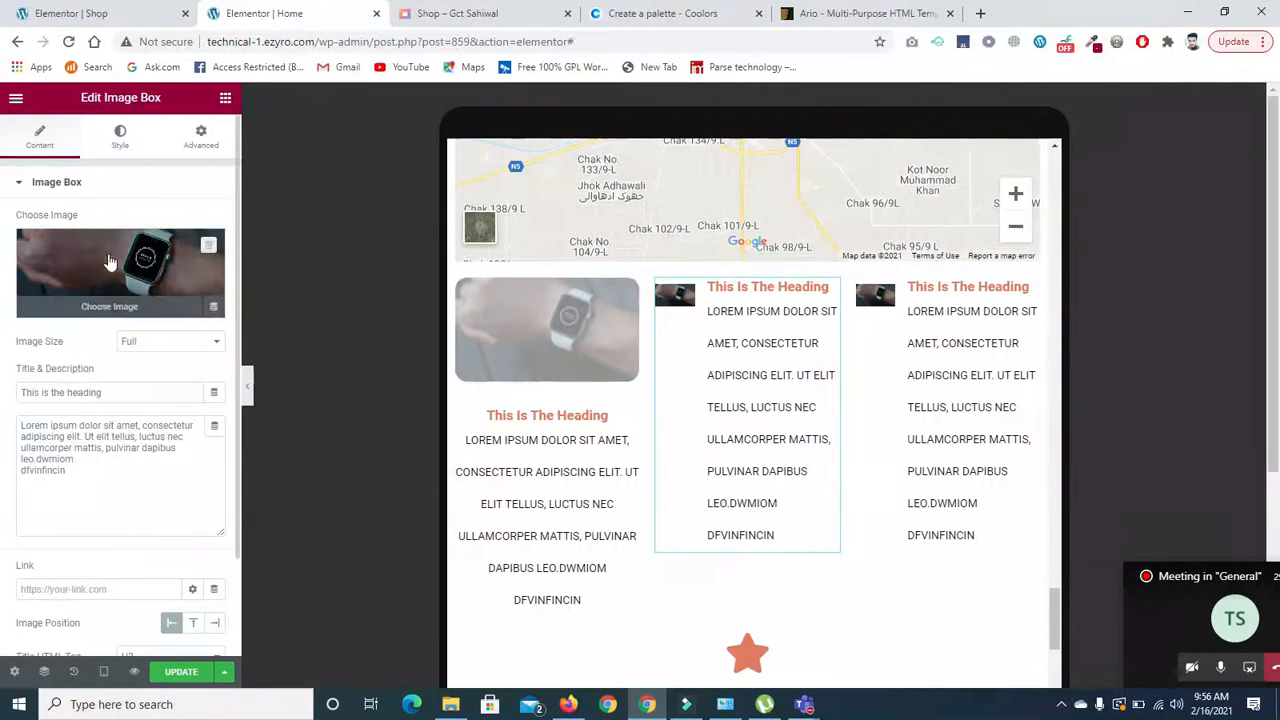
pyautogui.click(126, 140)
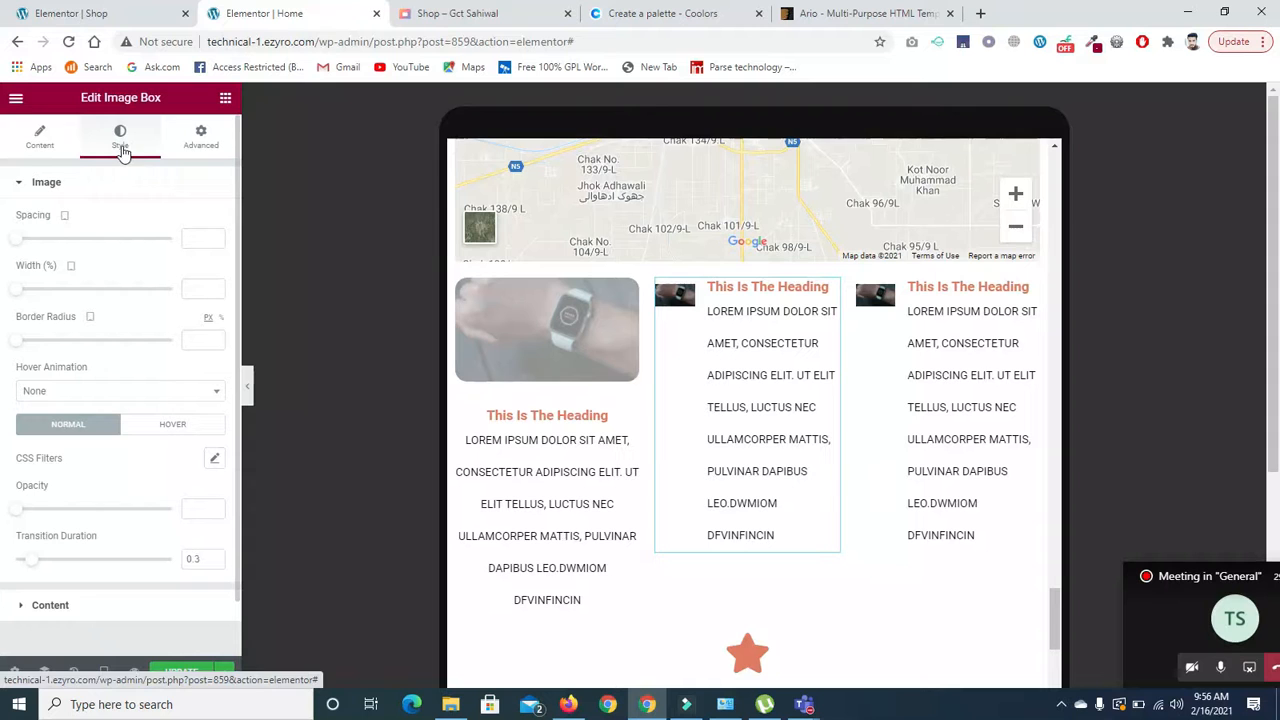
pyautogui.moveTo(20, 242); pyautogui.dragTo(27, 246)
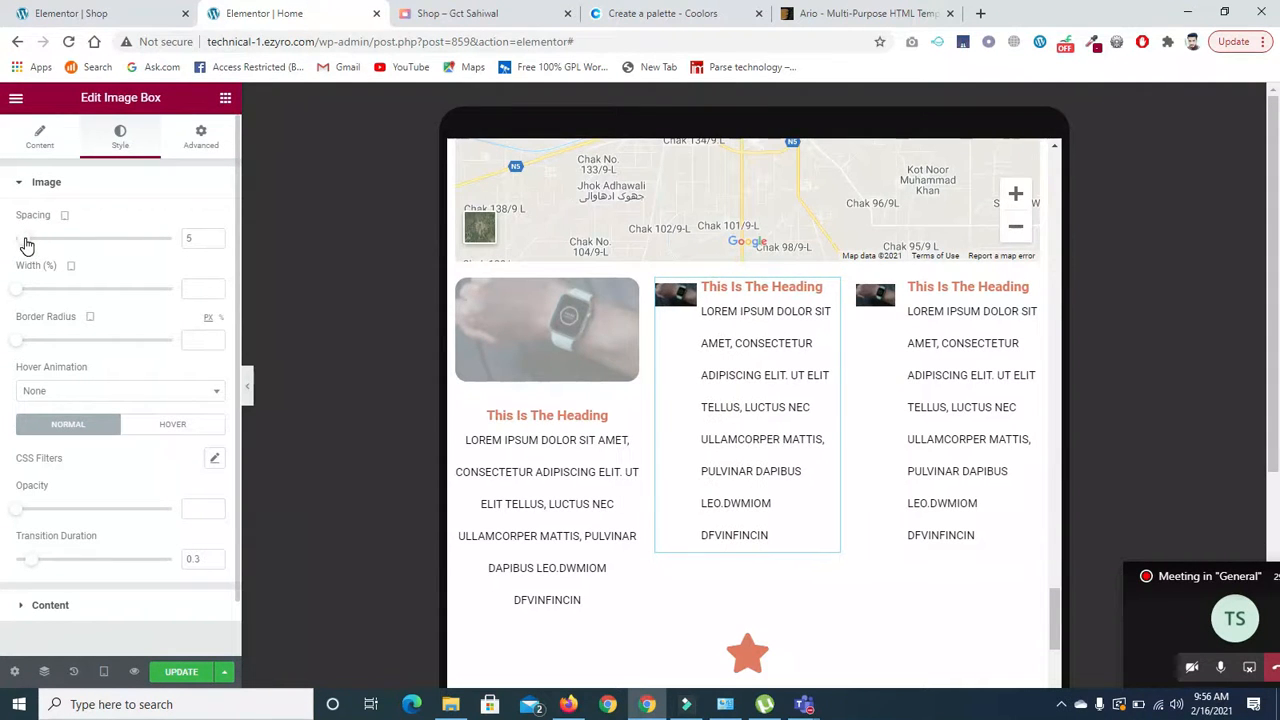
pyautogui.moveTo(17, 290); pyautogui.dragTo(88, 294)
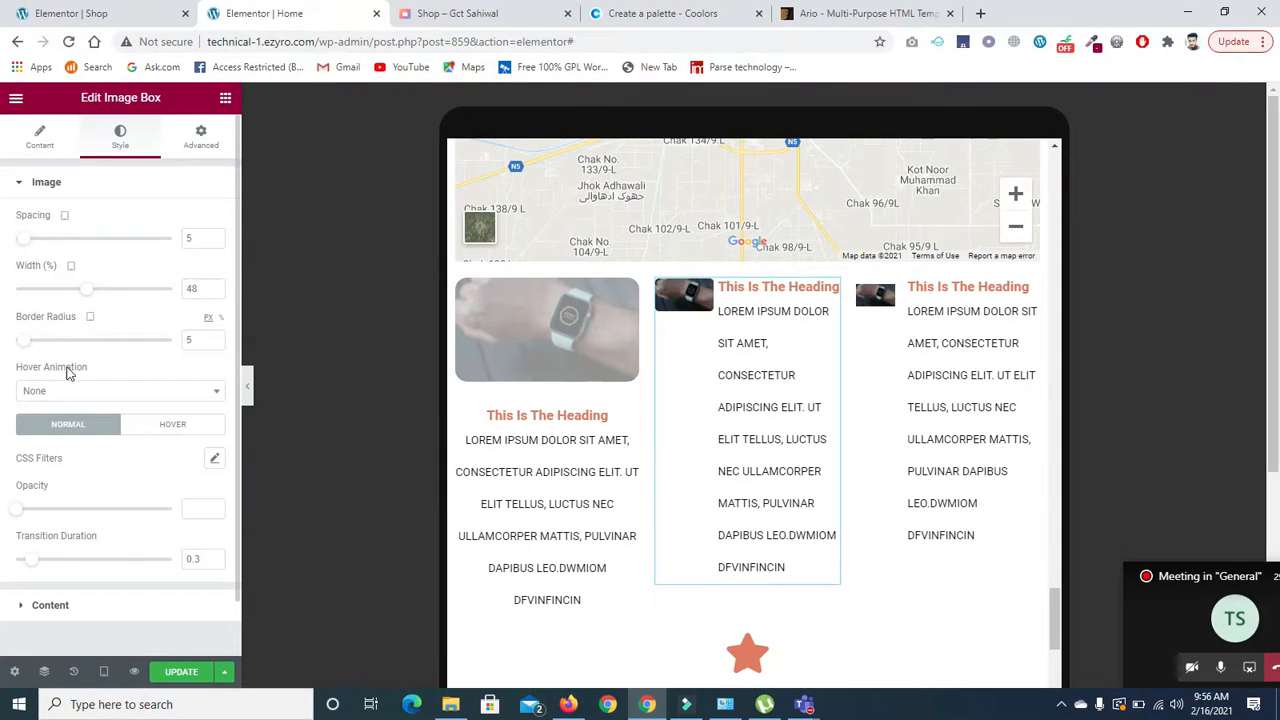
# Set the title font size of the middle image box to 15 px.
pyautogui.scroll(-1, 133, 568)
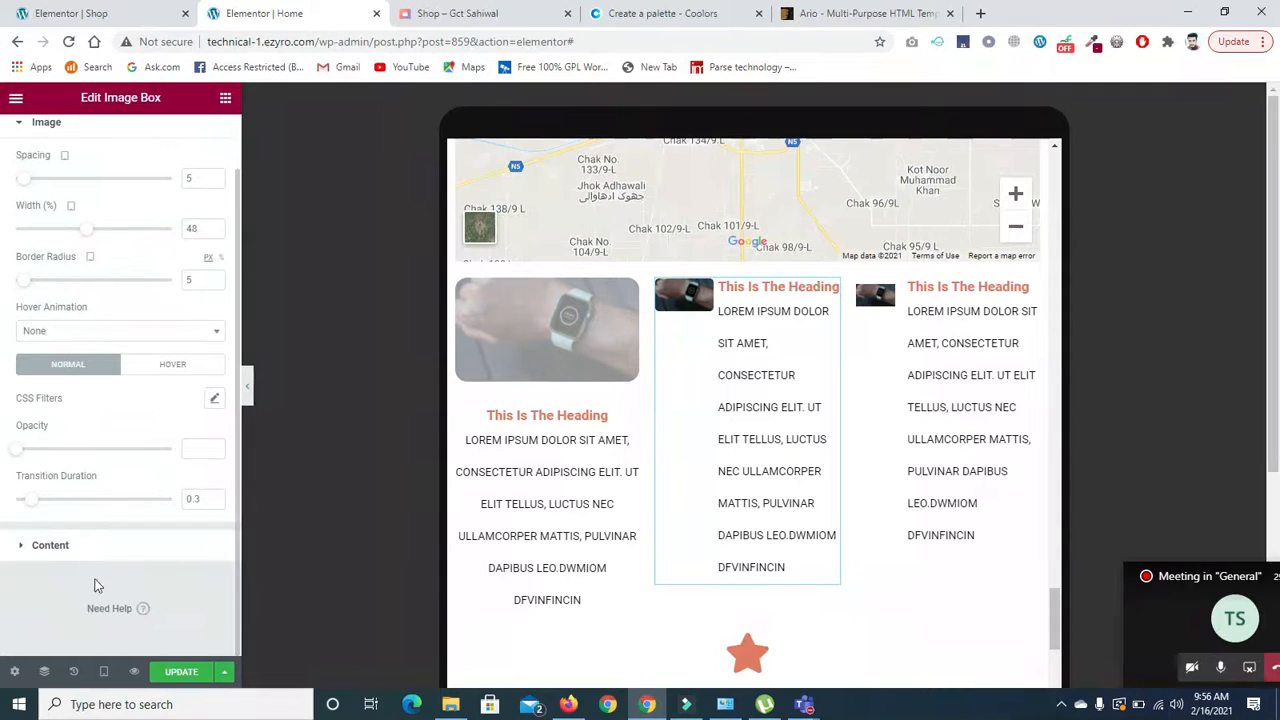
pyautogui.click(78, 549)
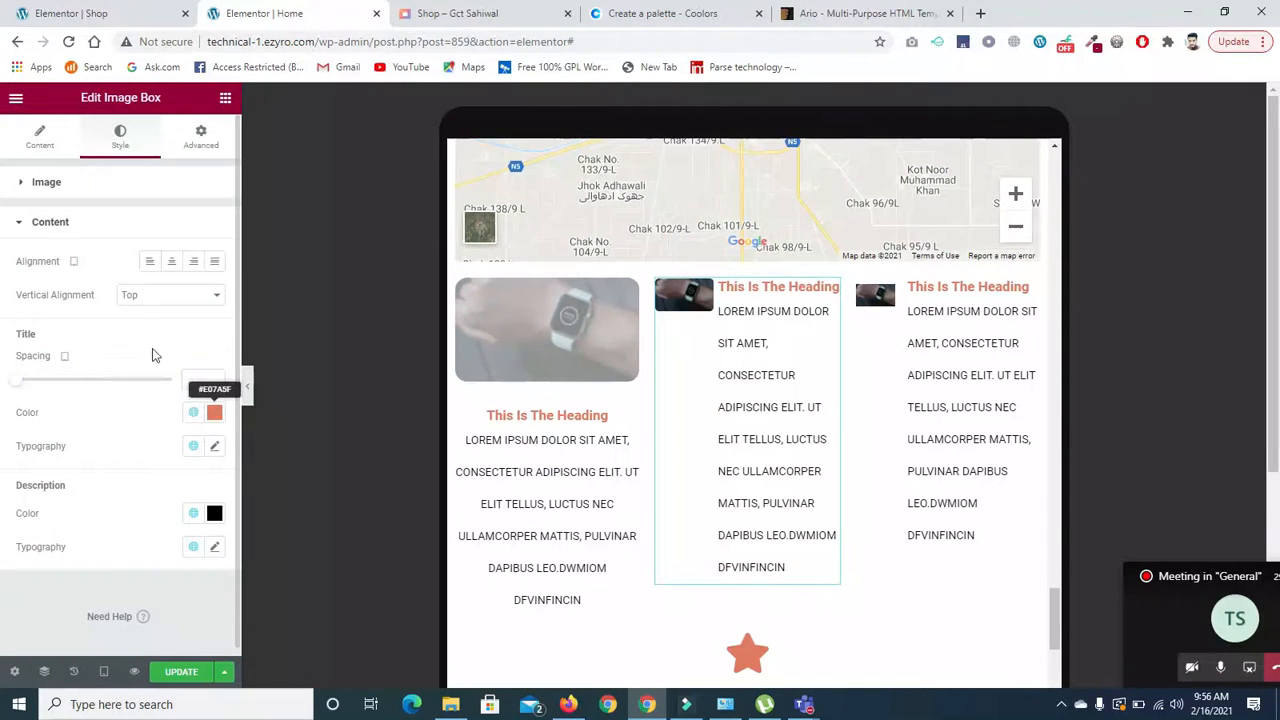
pyautogui.click(215, 447)
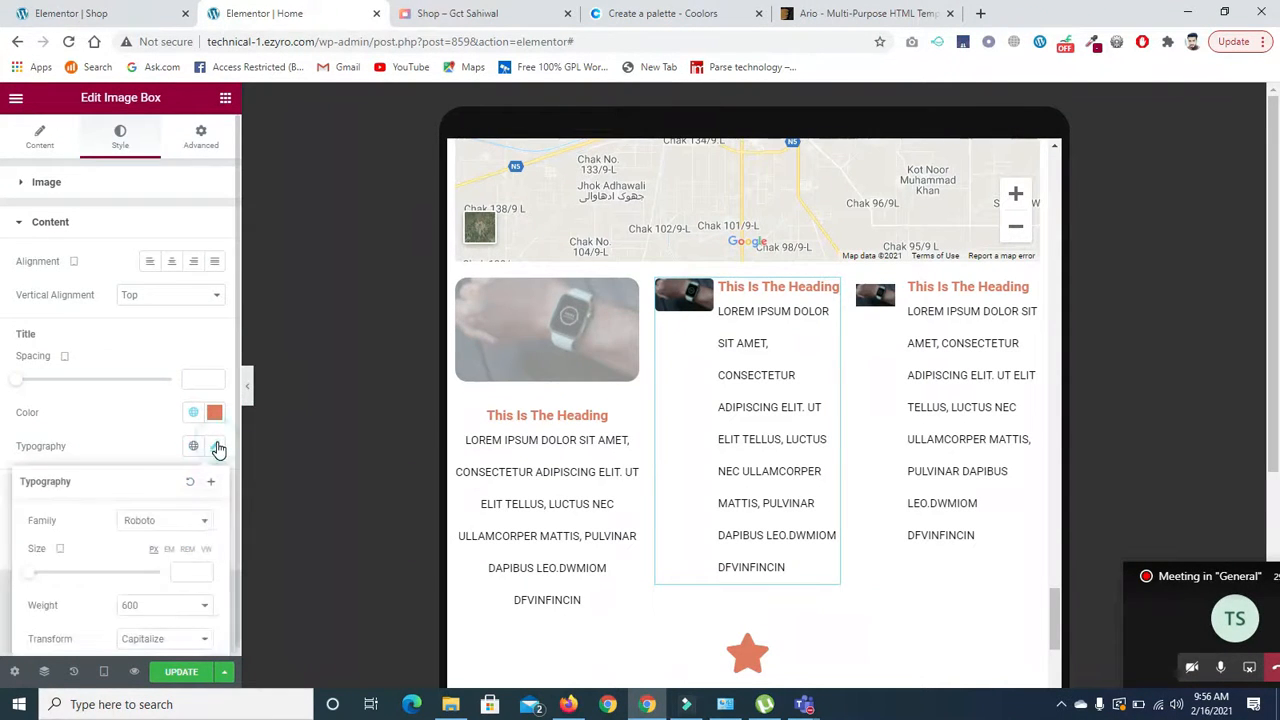
pyautogui.click(205, 573)
pyautogui.click(205, 570)
pyautogui.click(205, 570)
pyautogui.click(205, 571)
pyautogui.click(205, 571)
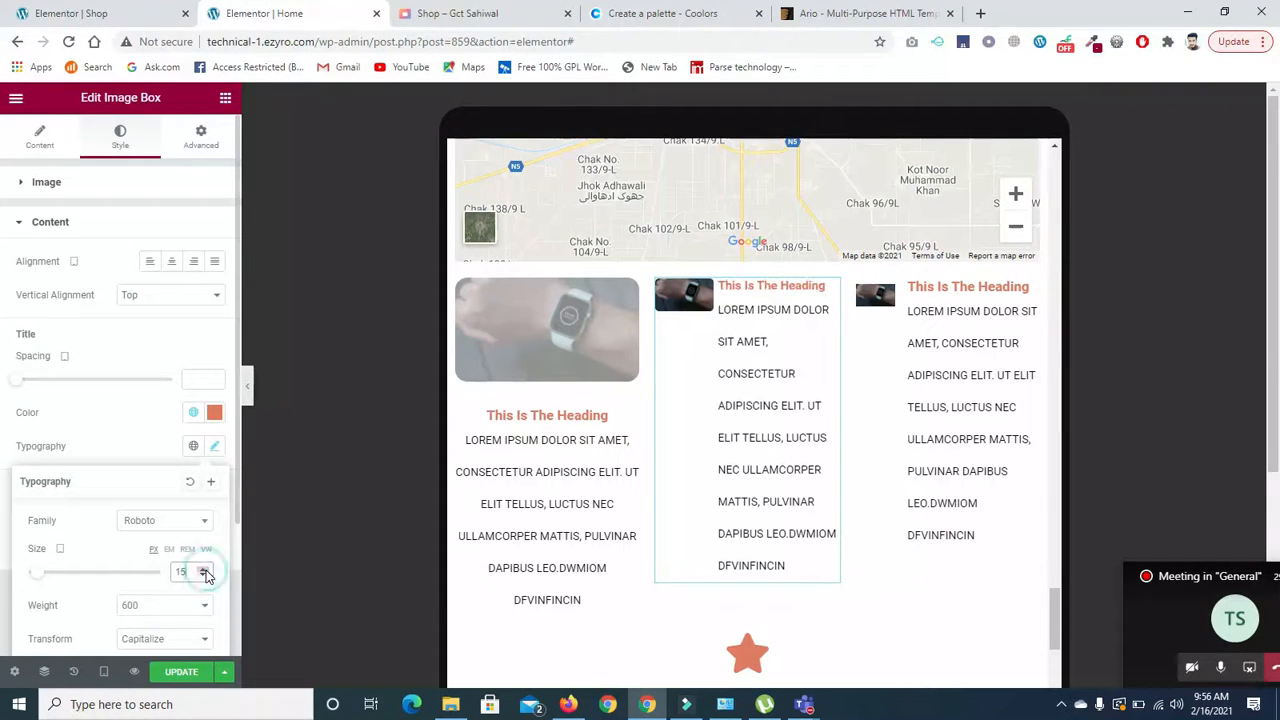
pyautogui.click(137, 444)
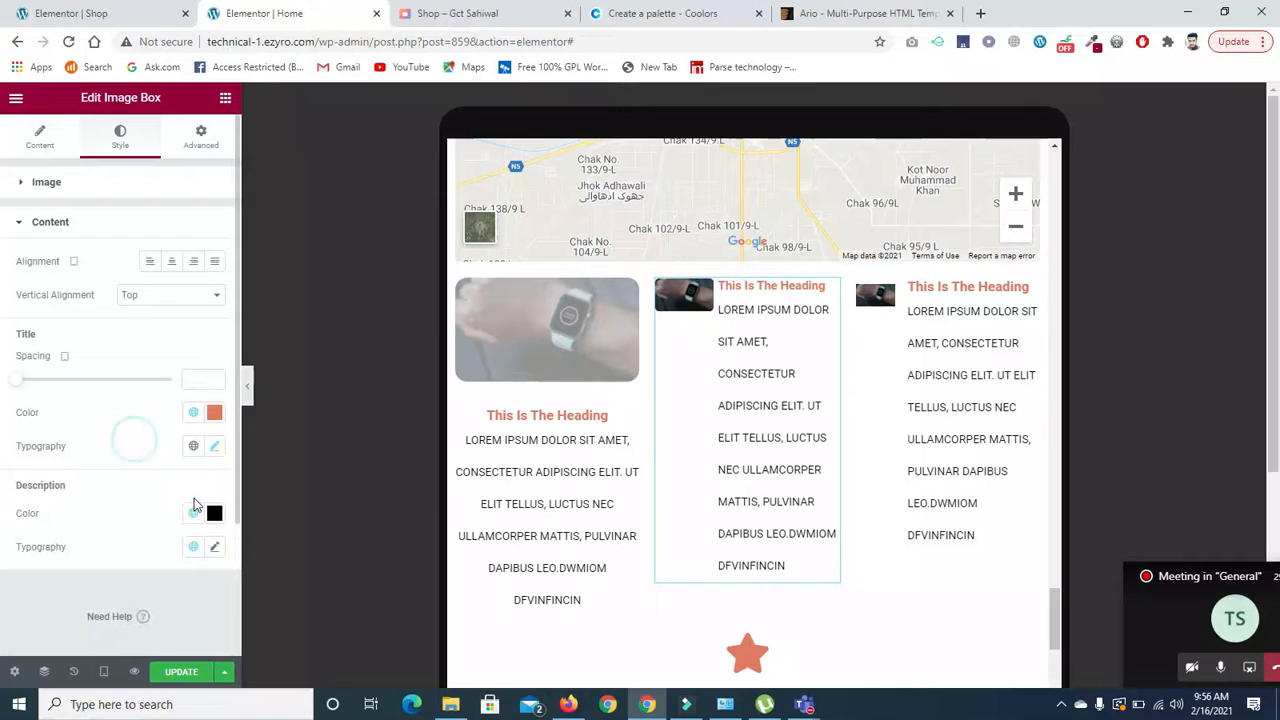
# Set the description font size of the middle image box to 12 px.
pyautogui.click(214, 550)
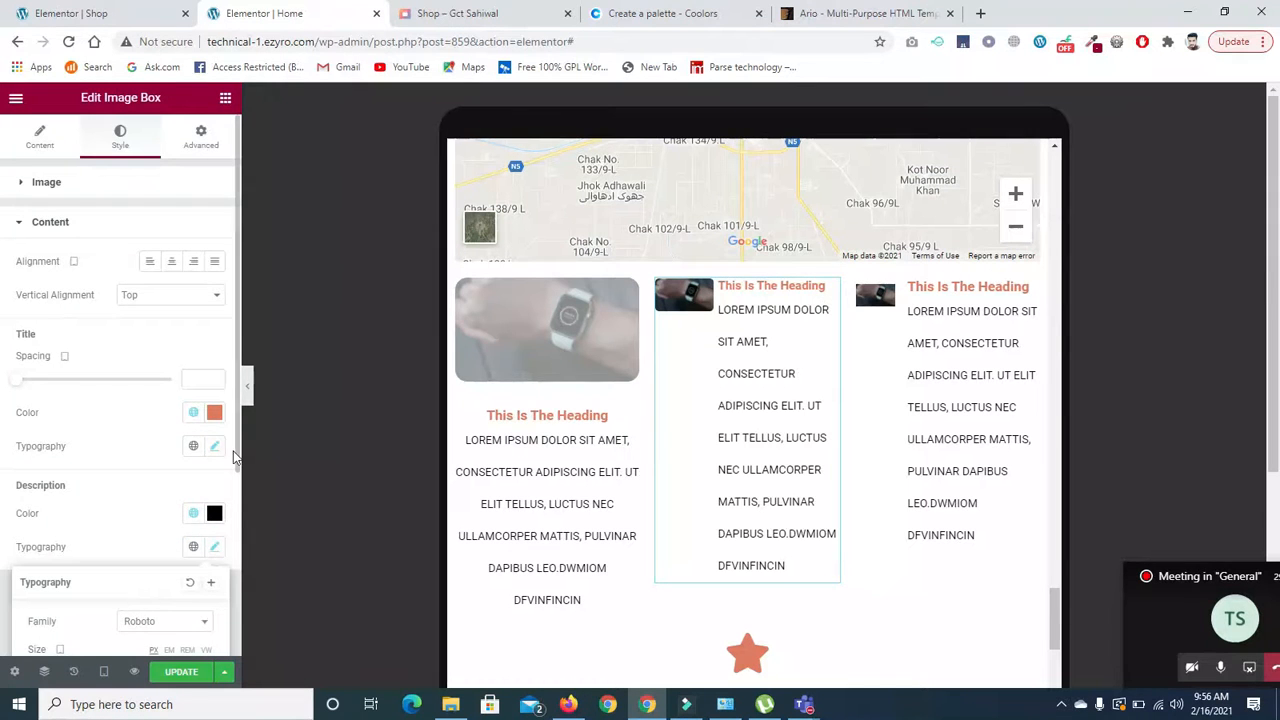
pyautogui.moveTo(238, 457); pyautogui.dragTo(239, 593)
pyautogui.click(214, 343)
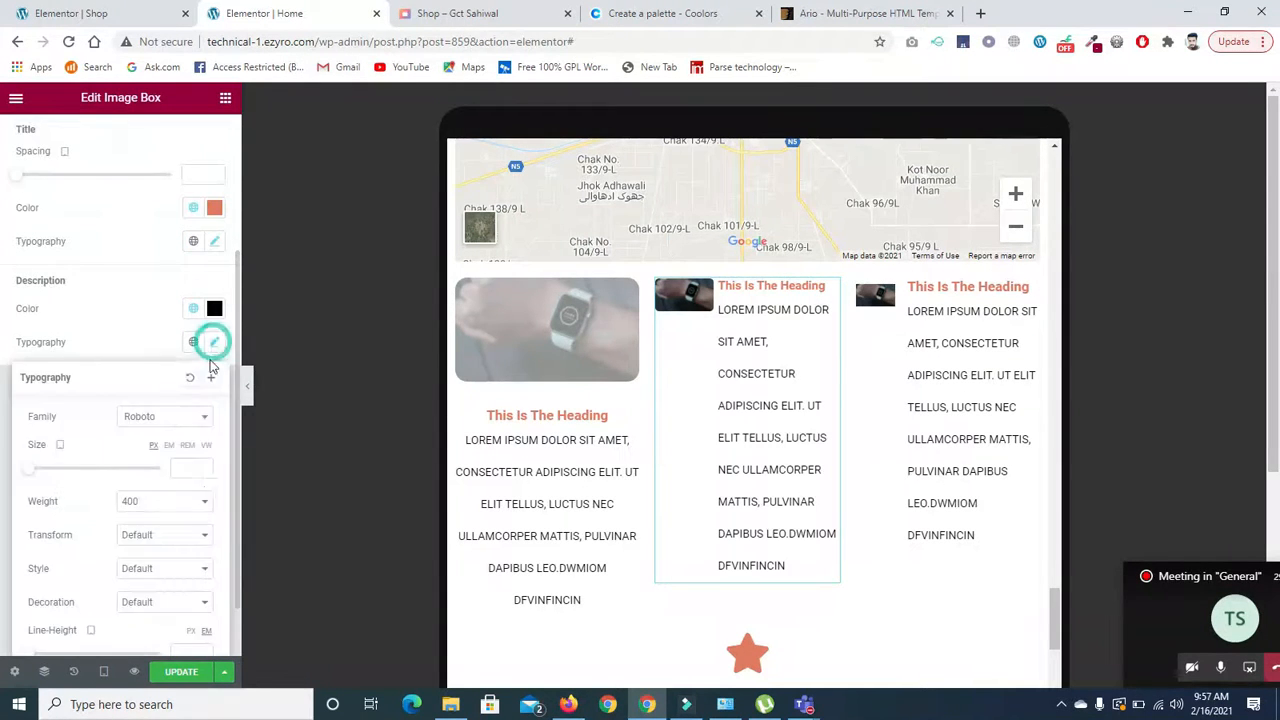
pyautogui.click(204, 466)
pyautogui.click(204, 466)
pyautogui.click(204, 465)
pyautogui.click(204, 465)
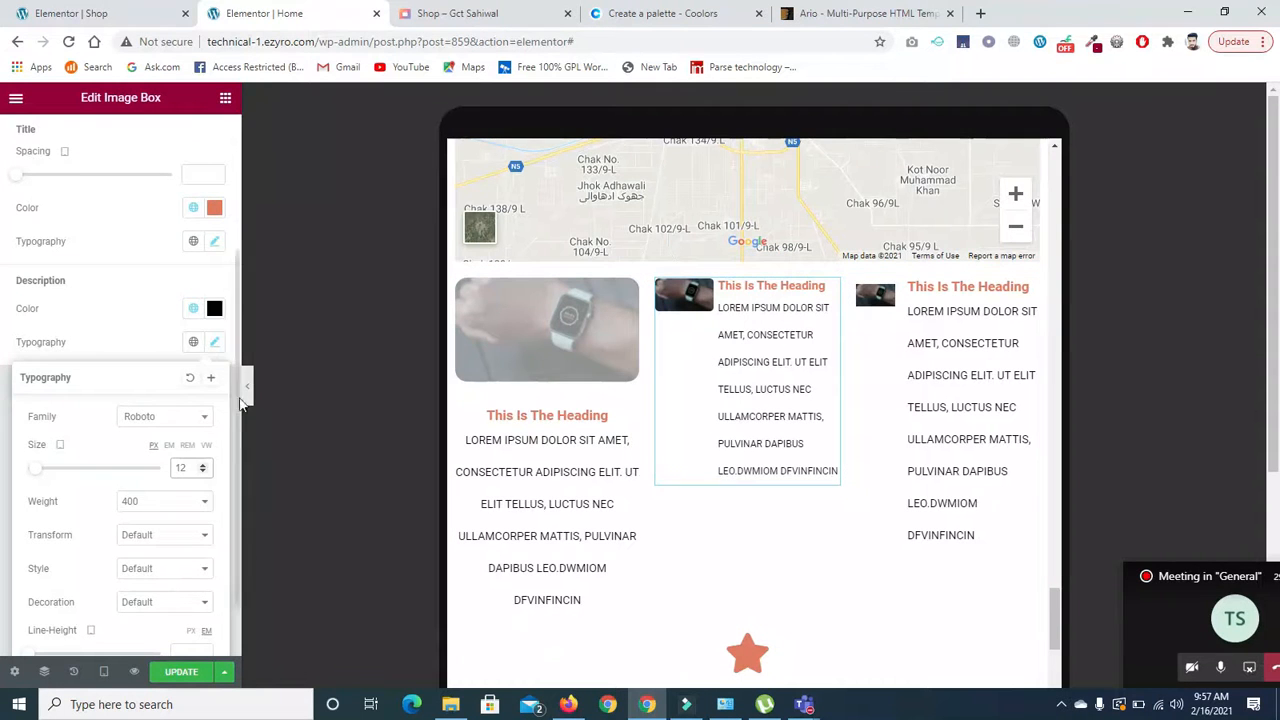
pyautogui.click(209, 344)
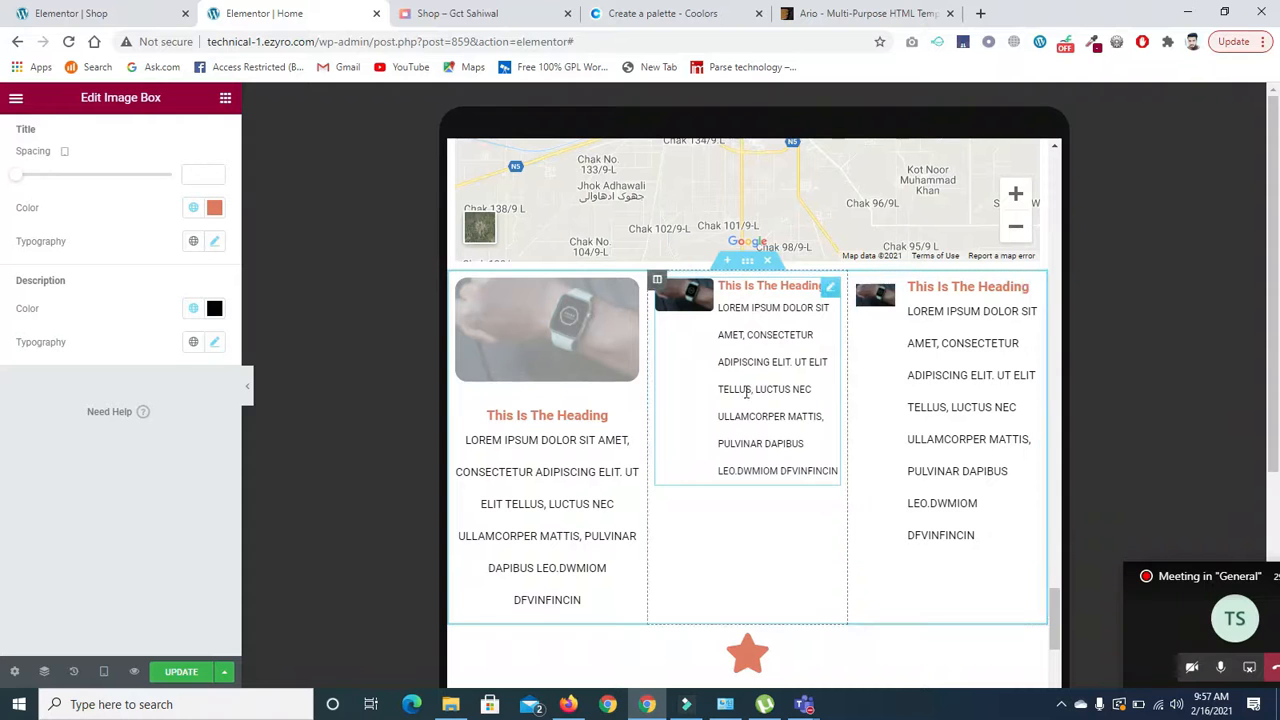
# Examine the content style and description typography settings of the star icon box below the image boxes.
pyautogui.click(549, 467)
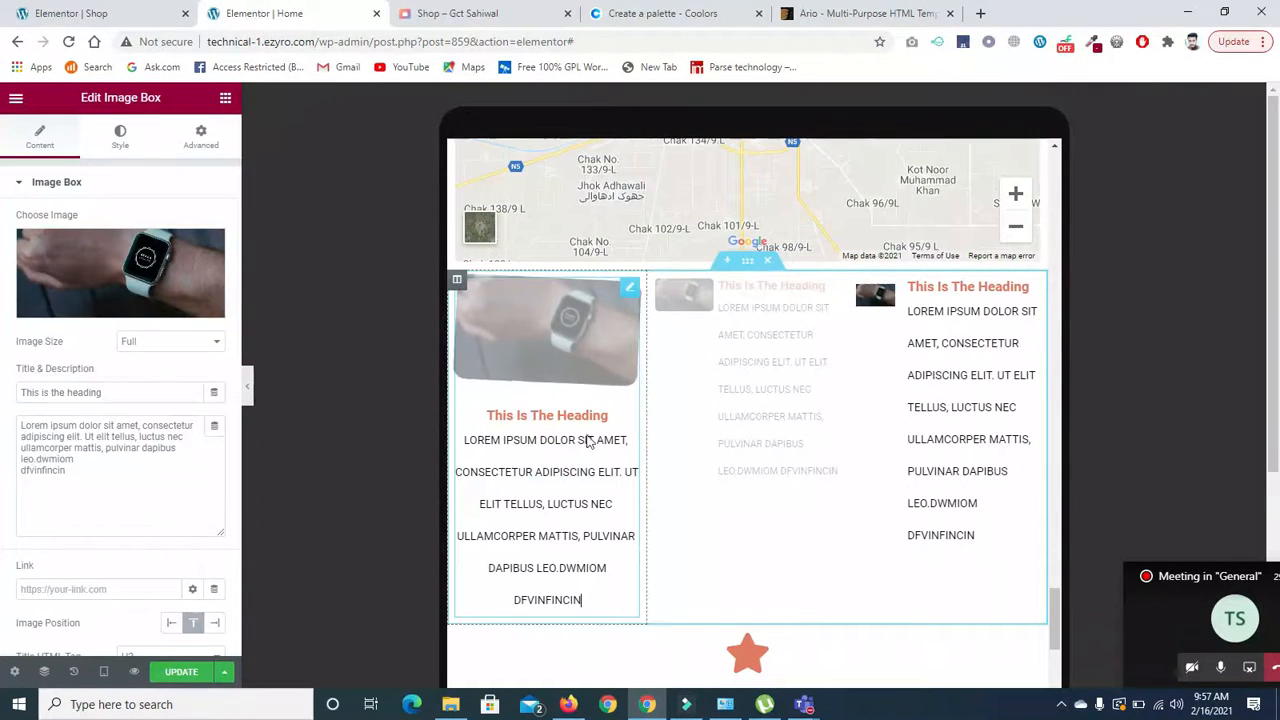
pyautogui.moveTo(1057, 606); pyautogui.dragTo(1058, 642)
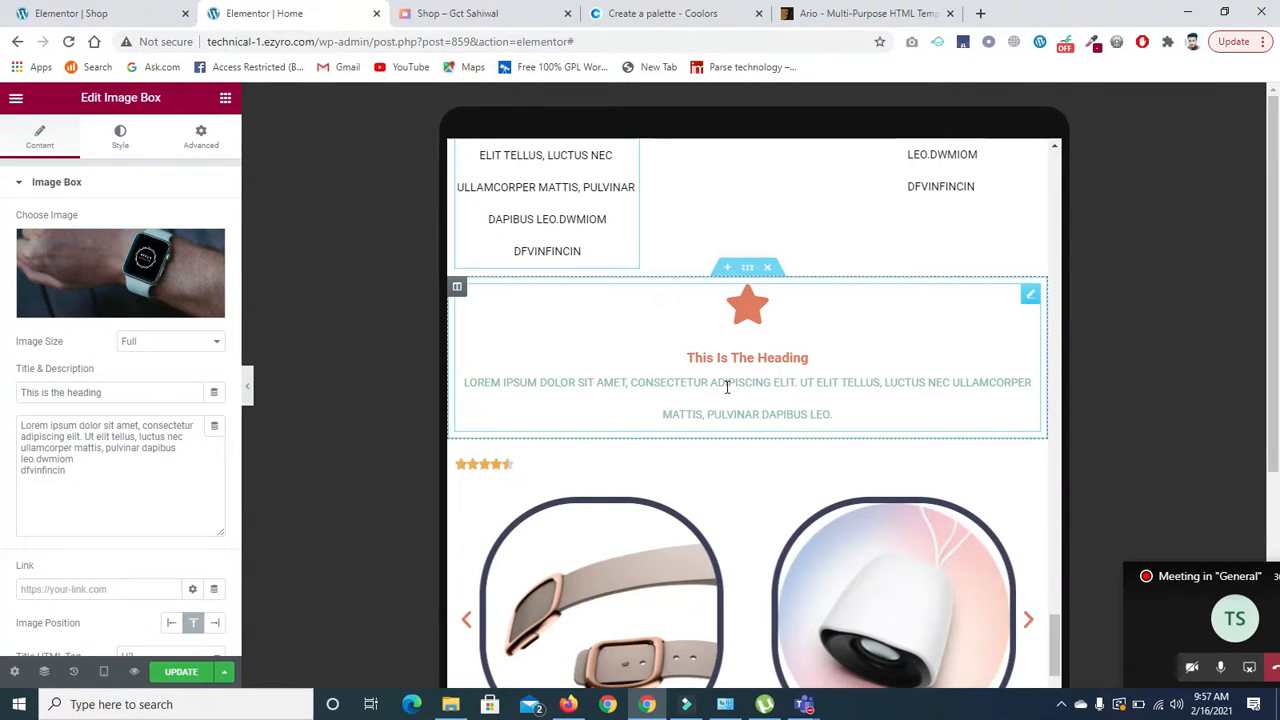
pyautogui.click(1030, 300)
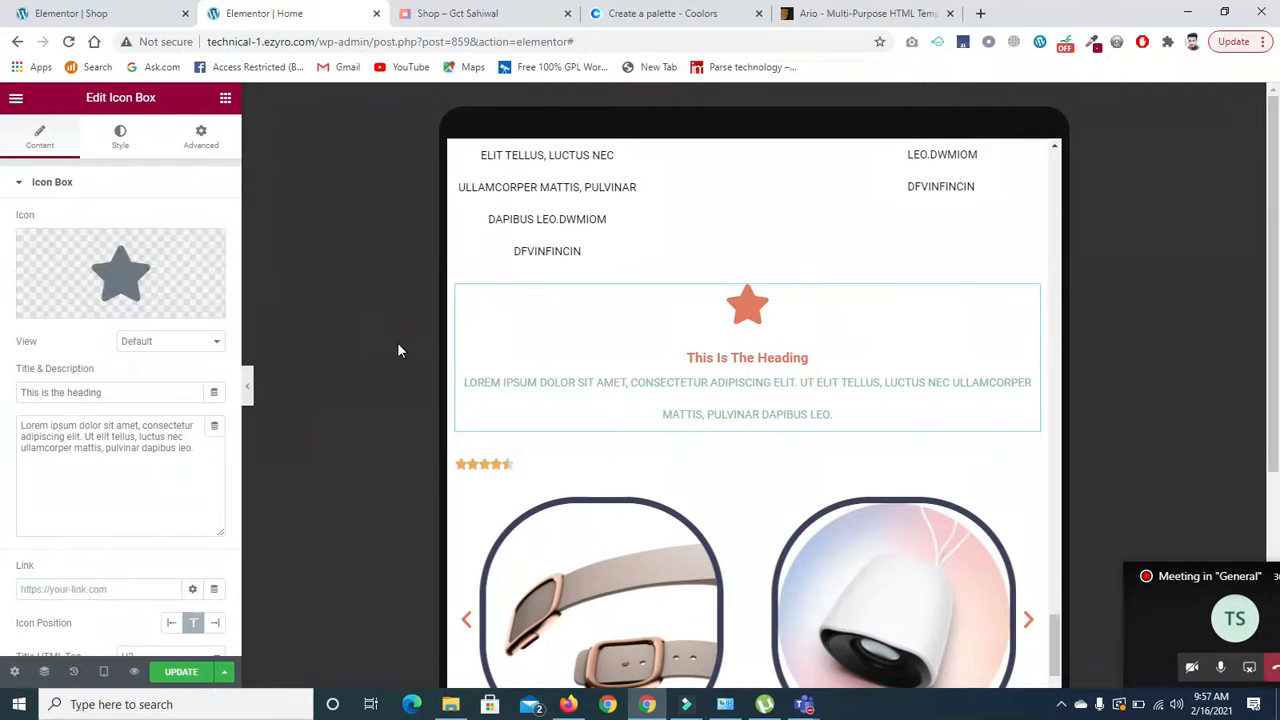
pyautogui.click(120, 137)
pyautogui.click(138, 455)
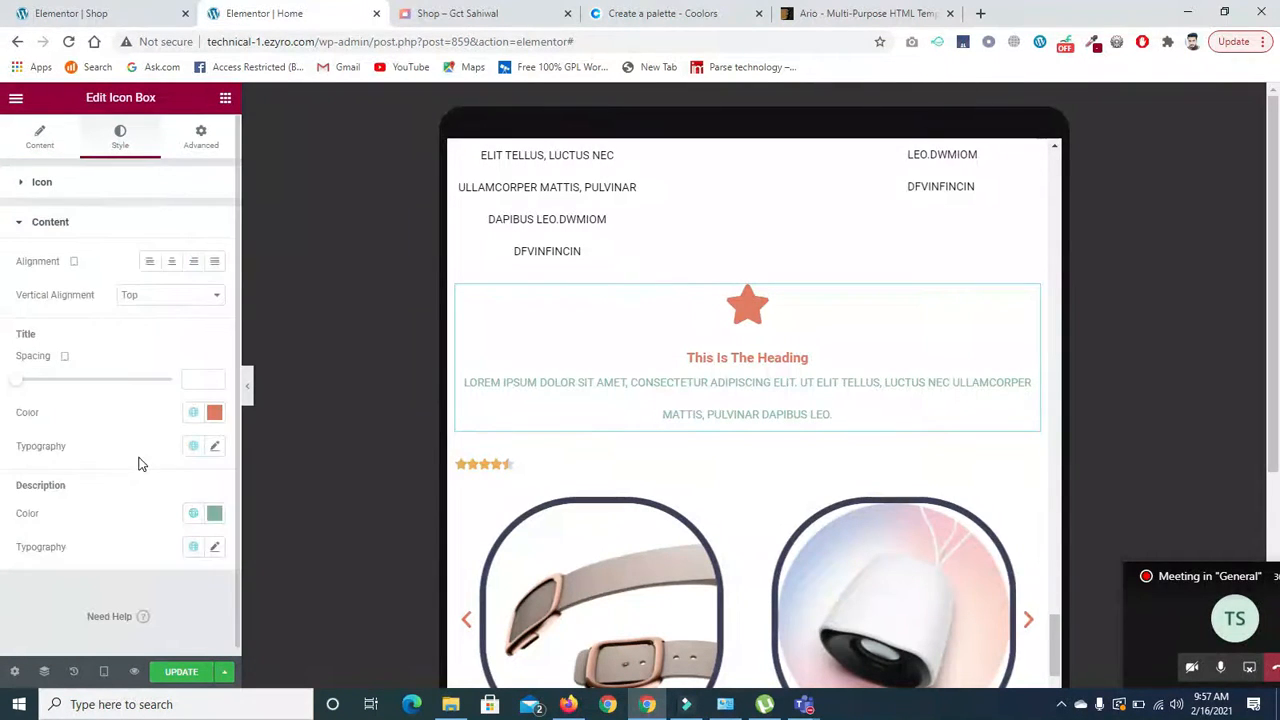
pyautogui.click(216, 546)
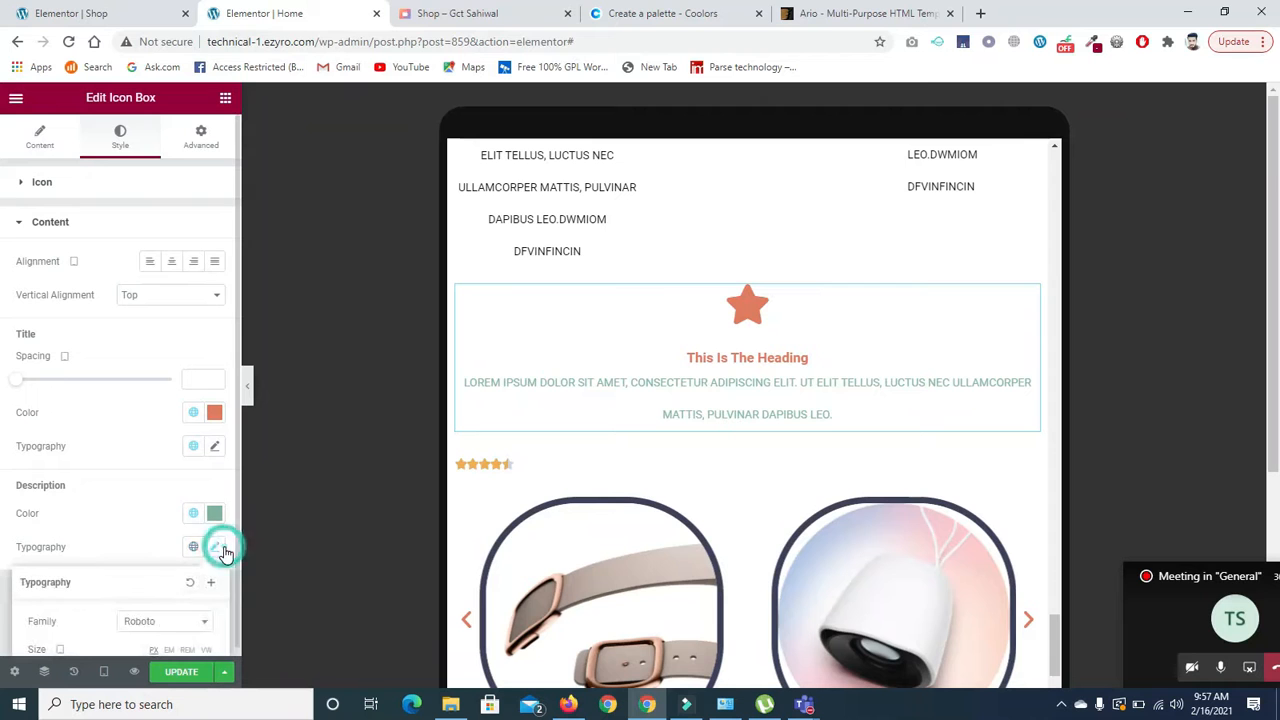
pyautogui.moveTo(237, 447); pyautogui.dragTo(237, 632)
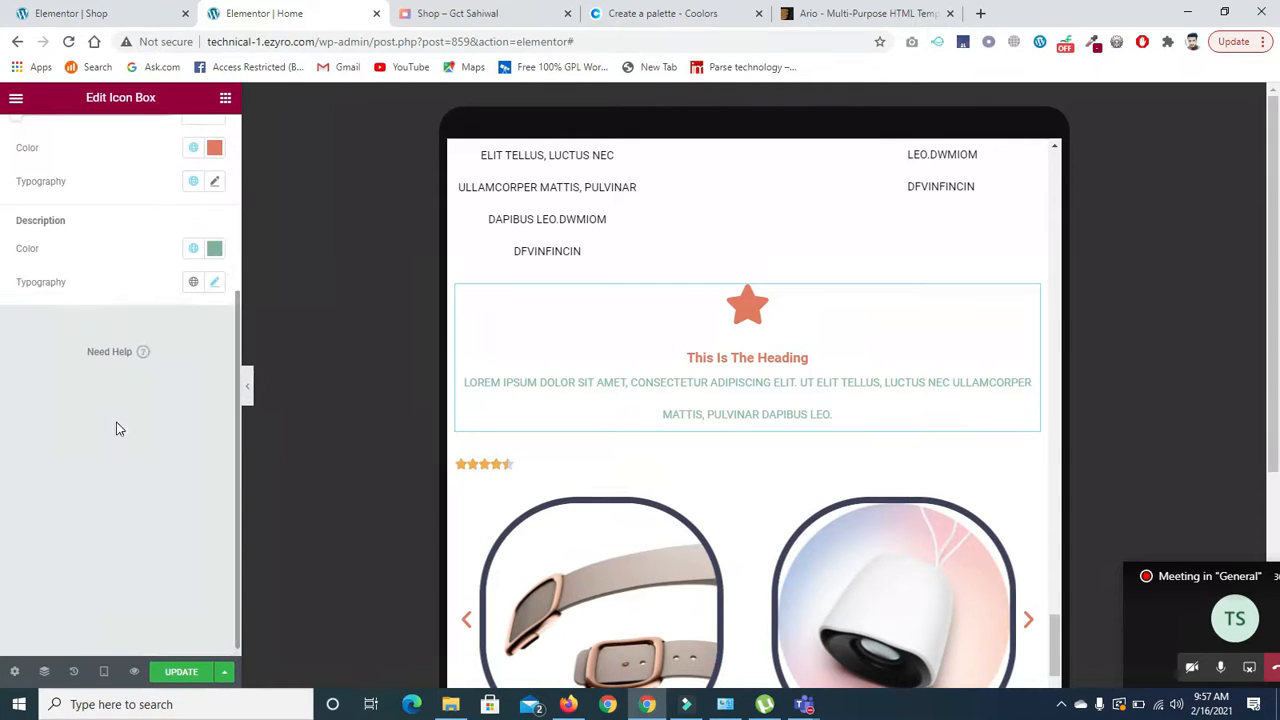
pyautogui.click(238, 147)
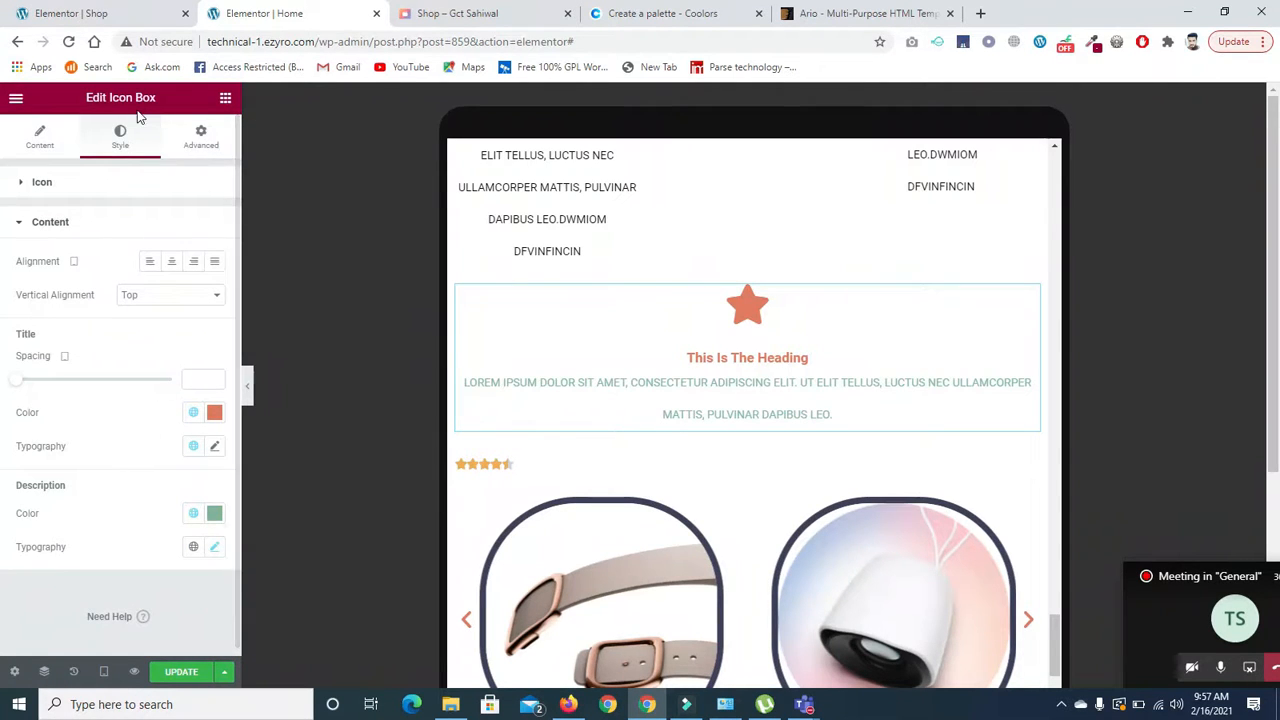
# Unlink the star icon box's padding values and set its left and right padding to 40 px.
pyautogui.click(206, 137)
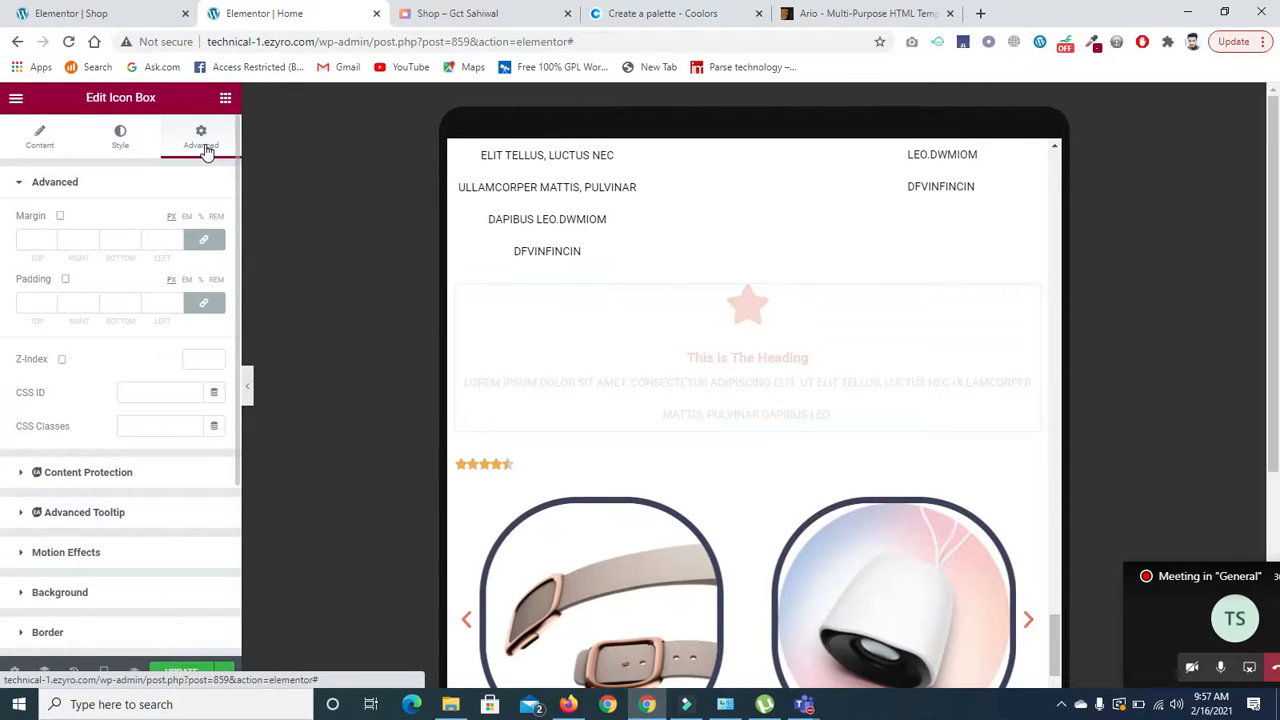
pyautogui.click(196, 305)
pyautogui.click(177, 301)
pyautogui.click(177, 301)
pyautogui.click(177, 301)
pyautogui.click(177, 301)
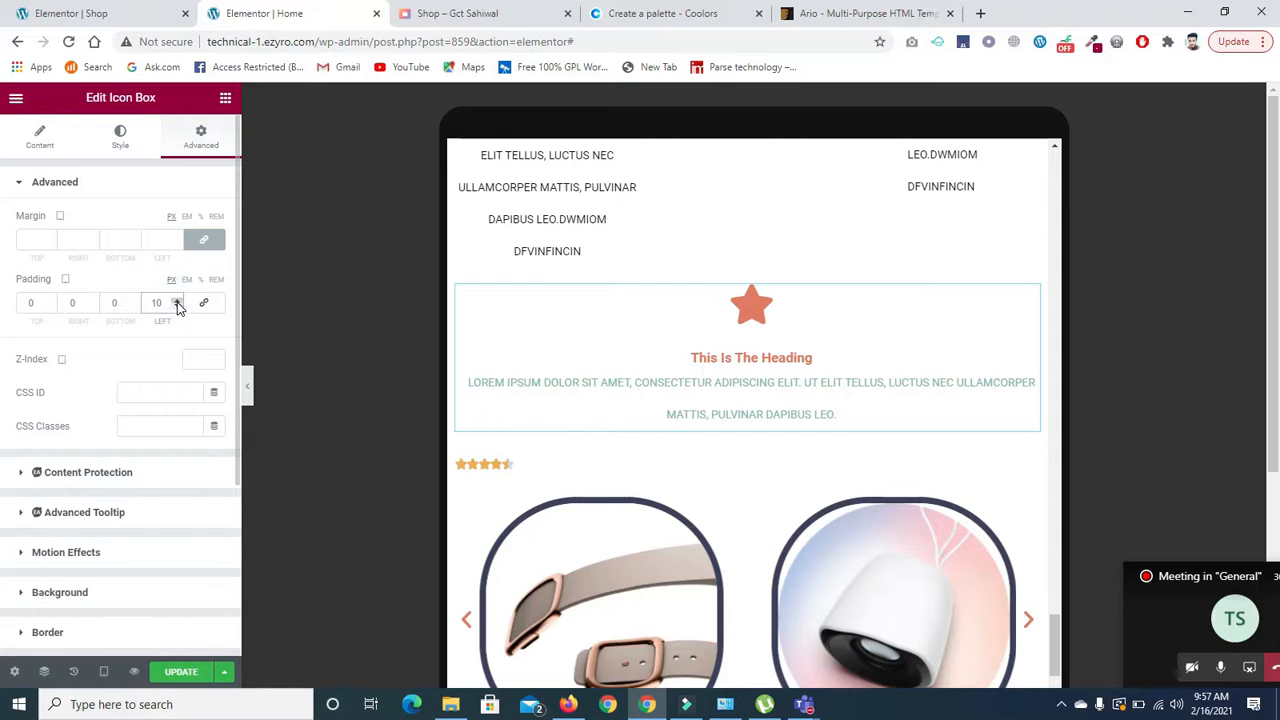
pyautogui.click(176, 302)
pyautogui.click(176, 302)
pyautogui.click(176, 302)
pyautogui.moveTo(162, 303); pyautogui.dragTo(154, 303)
pyautogui.write('20')
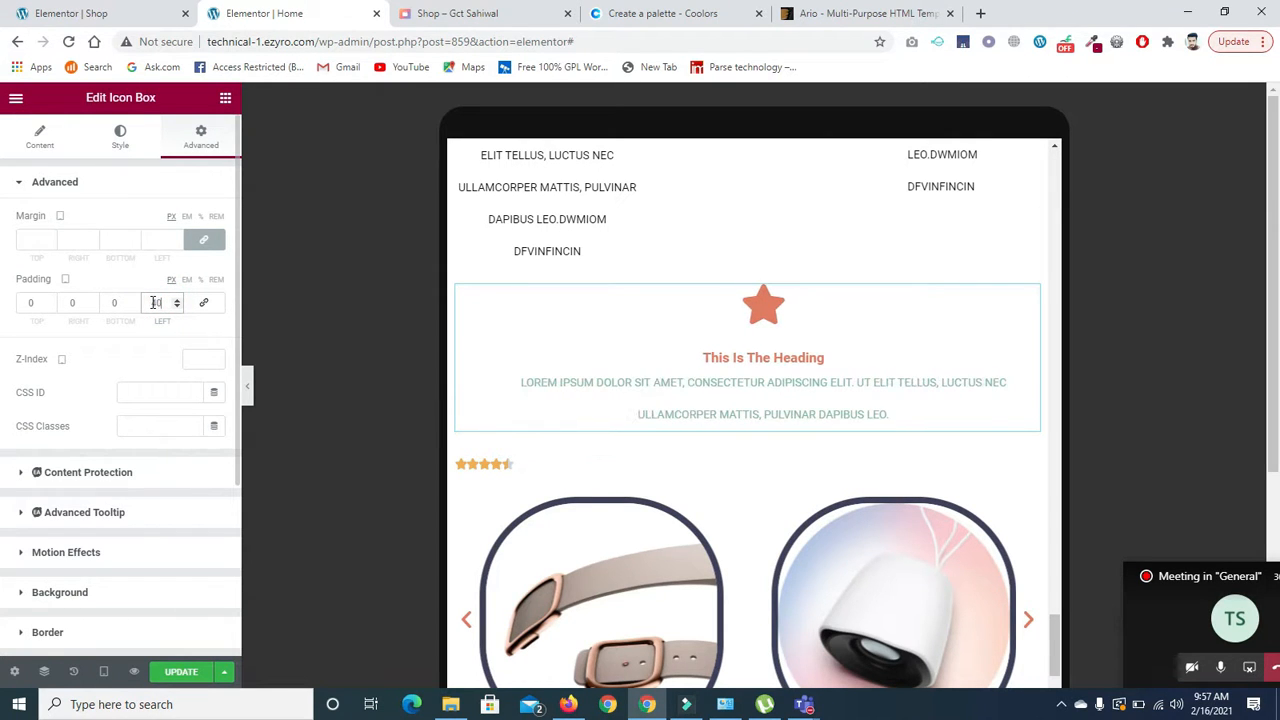
pyautogui.click(78, 304)
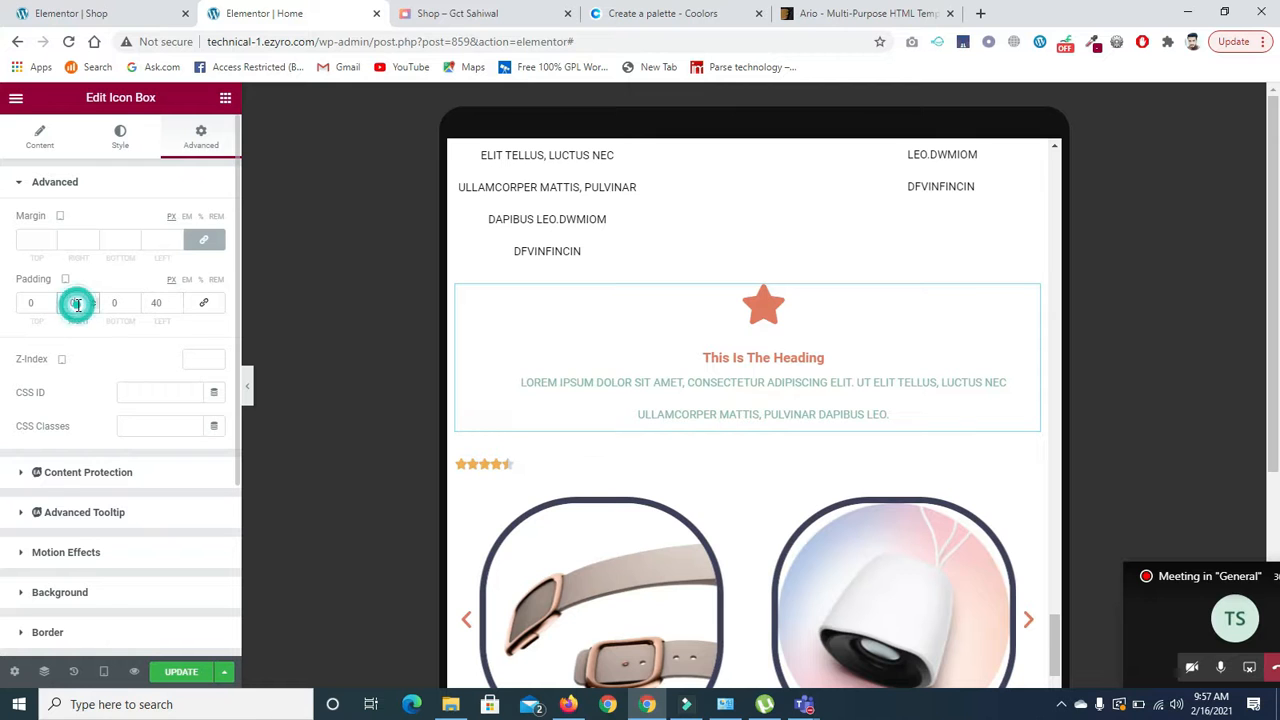
pyautogui.write('40')
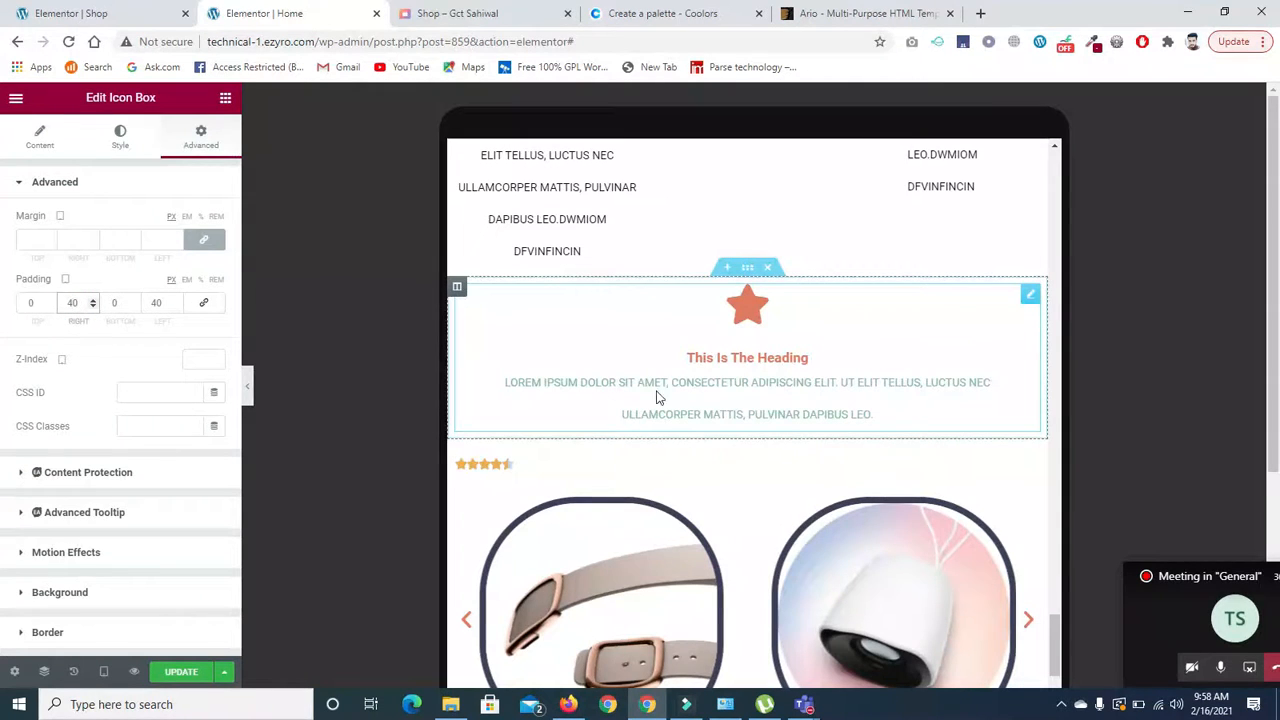
# Increase the star icon box's right and left padding to 60 px.
pyautogui.press('Left')
pyautogui.press('BackSpace')
pyautogui.write('6')
pyautogui.click(156, 305)
pyautogui.press('BackSpace')
pyautogui.write('6')
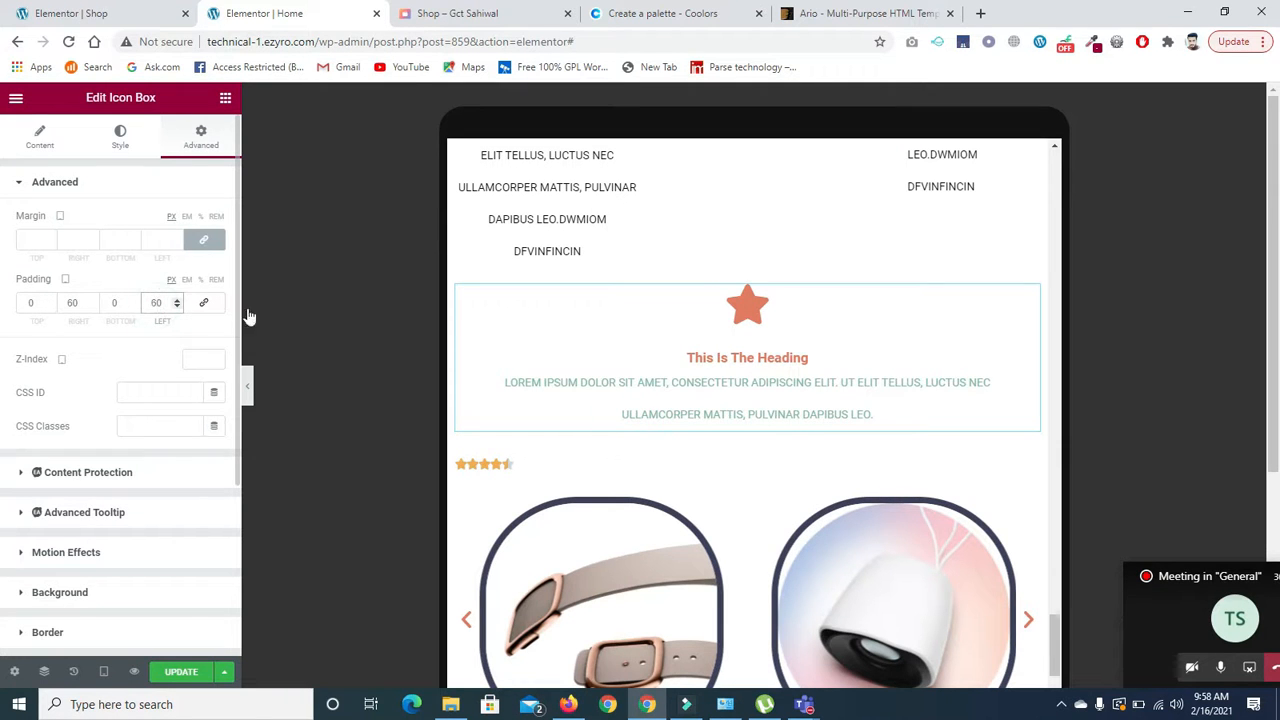
# Set the star icon box's left and right padding to 100 px.
pyautogui.press('BackSpace')
pyautogui.write('100')
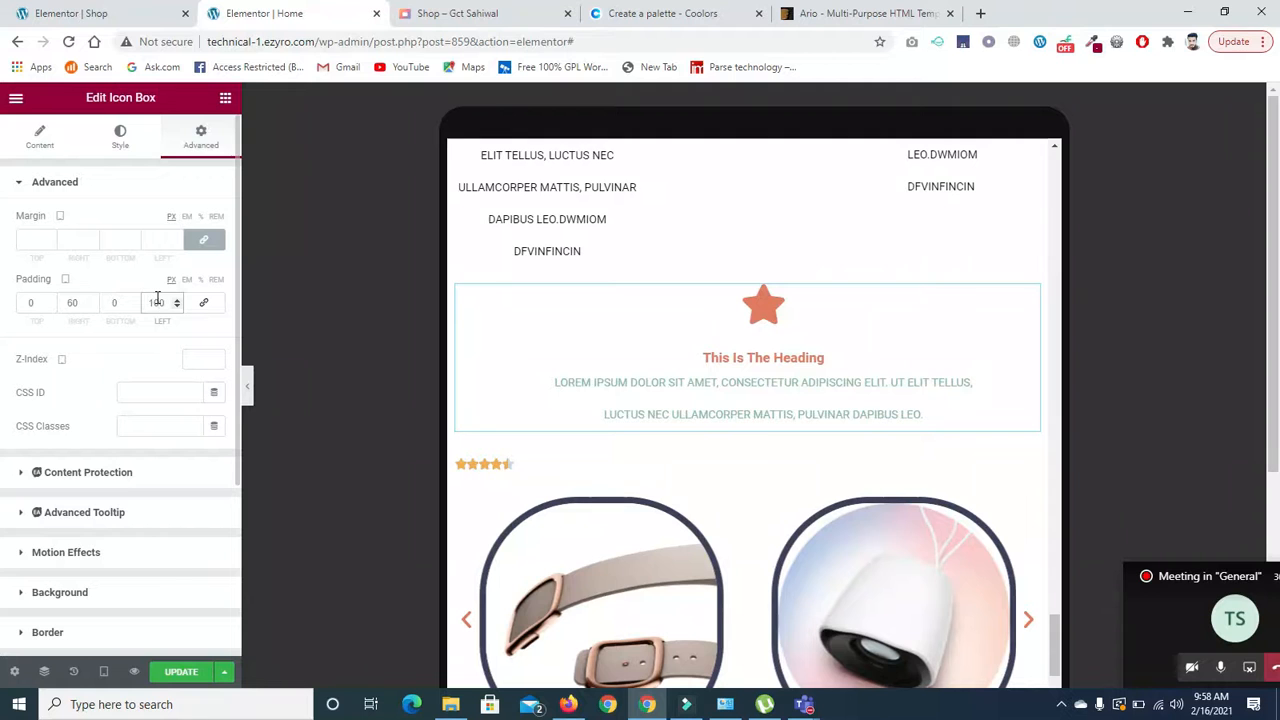
pyautogui.click(71, 303)
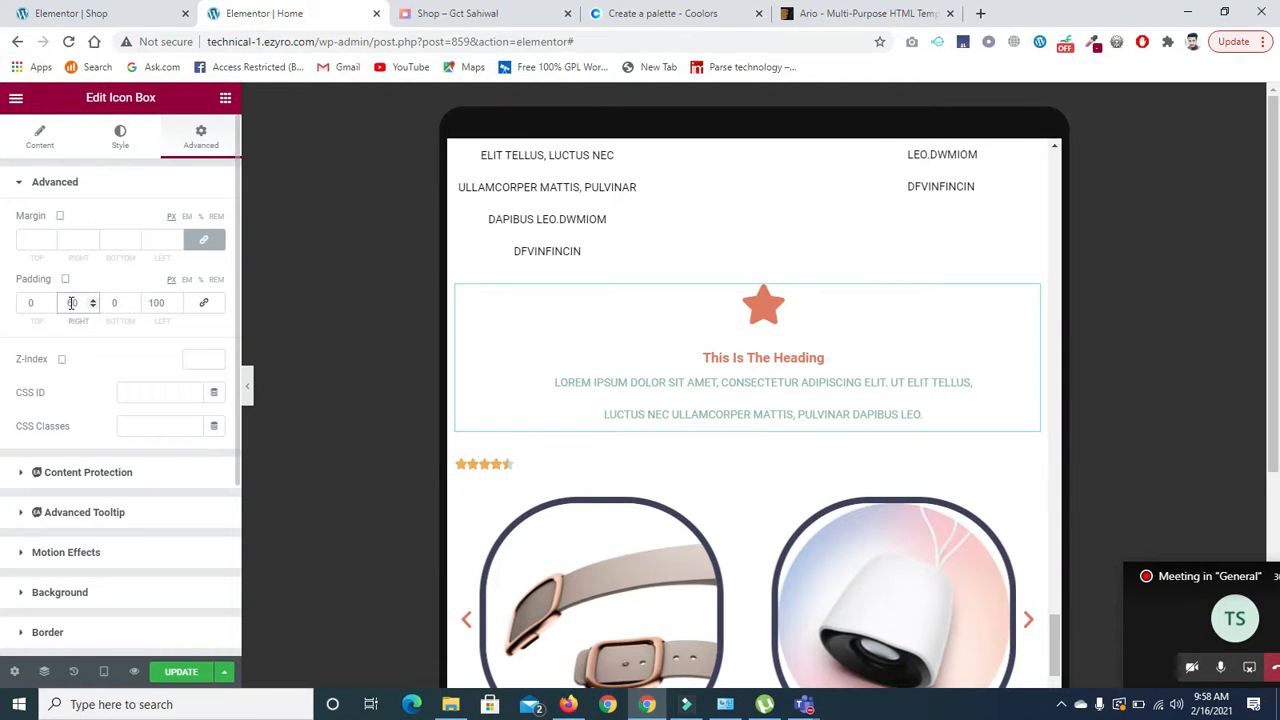
pyautogui.write('1')
pyautogui.press('Delete')
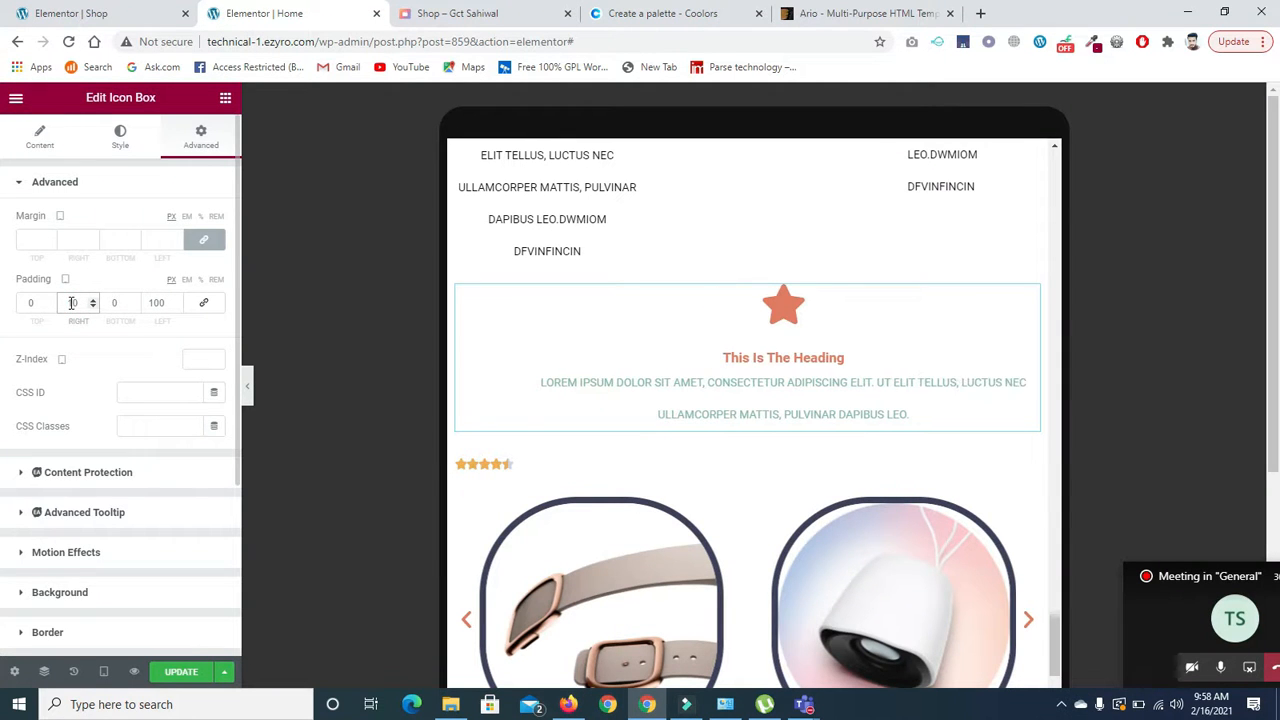
pyautogui.write('0')
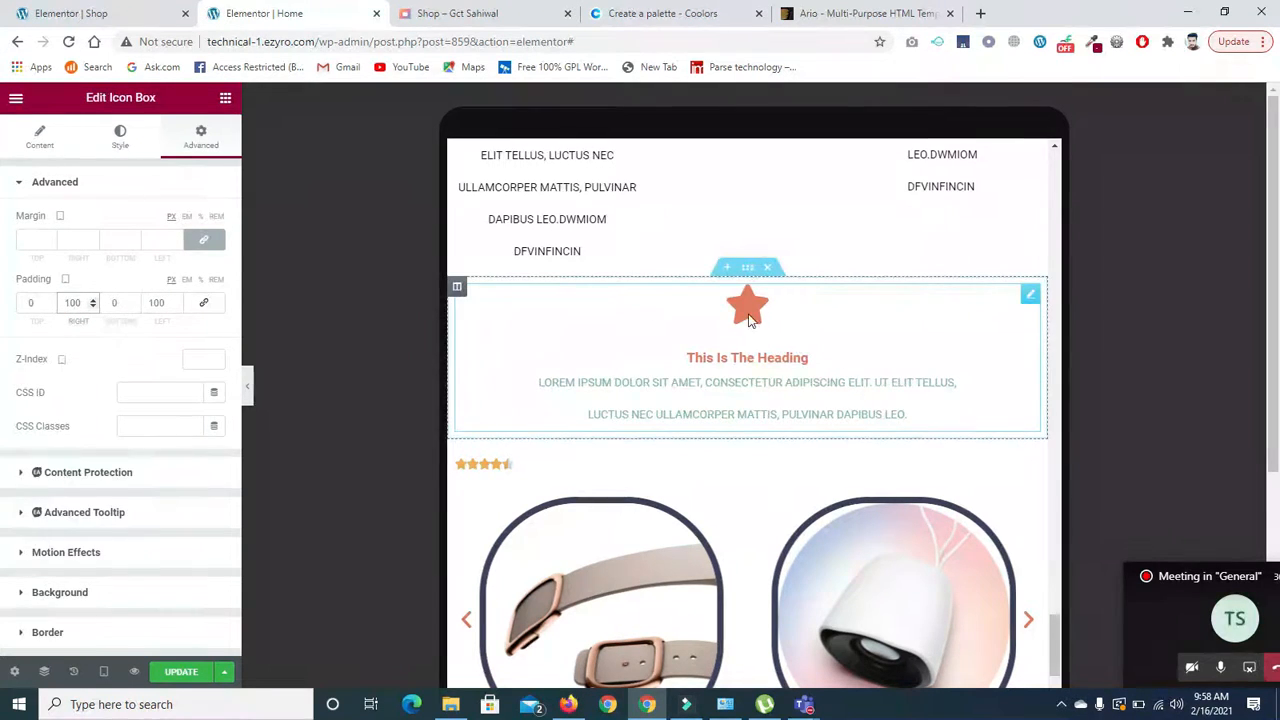
# Review the remaining sections down to the form in the tablet view, checking how the product carousel, watch slider and full-width image carousel fit.
pyautogui.moveTo(1058, 627); pyautogui.dragTo(1058, 650)
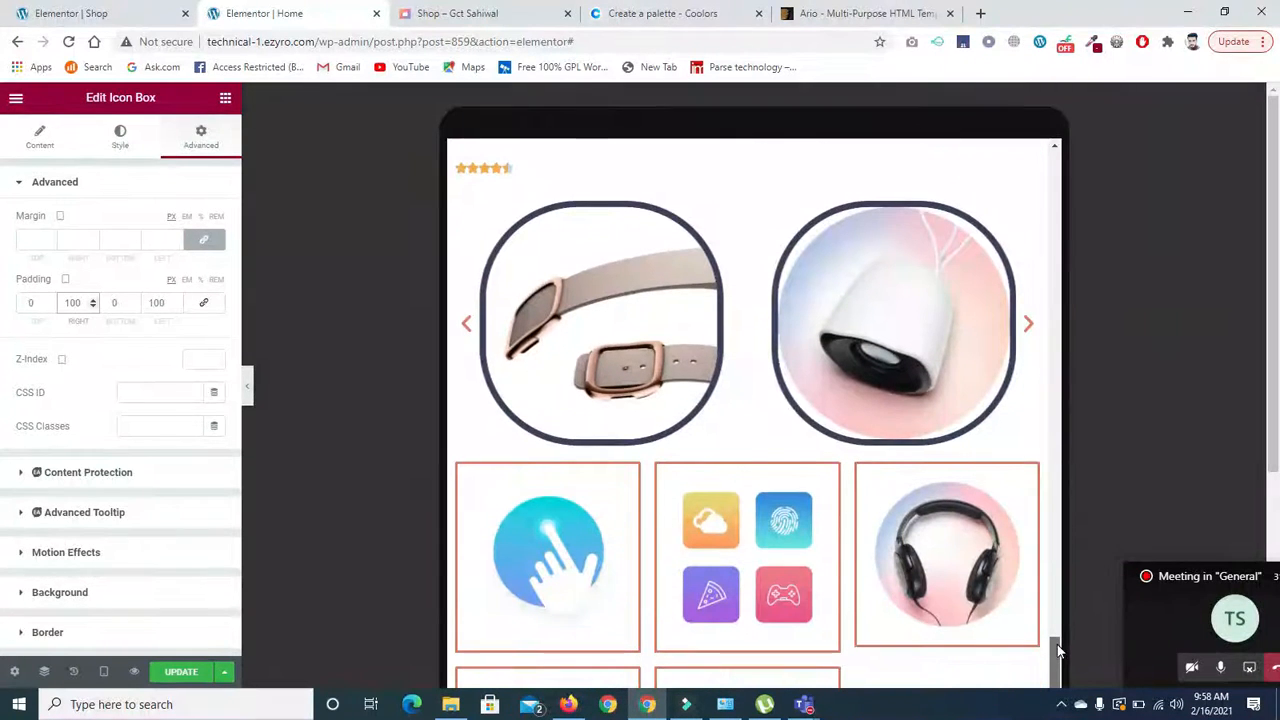
pyautogui.click(1025, 327)
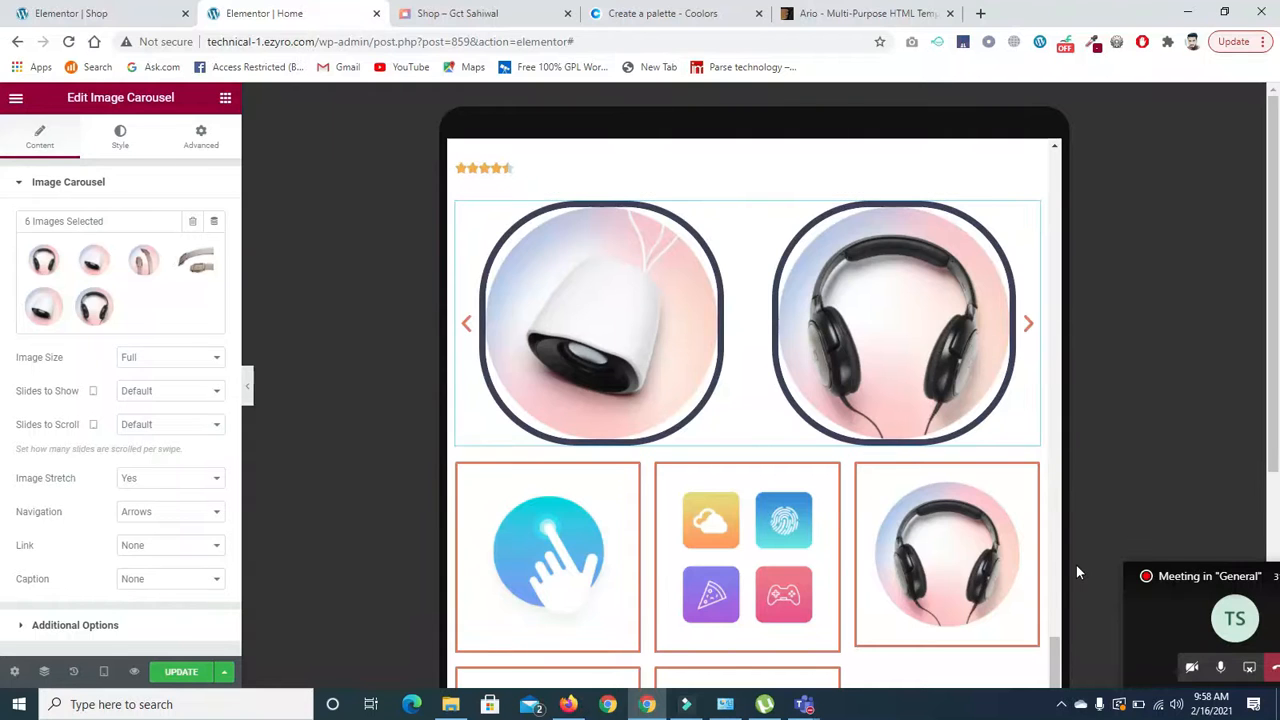
pyautogui.moveTo(1056, 650); pyautogui.dragTo(1059, 694)
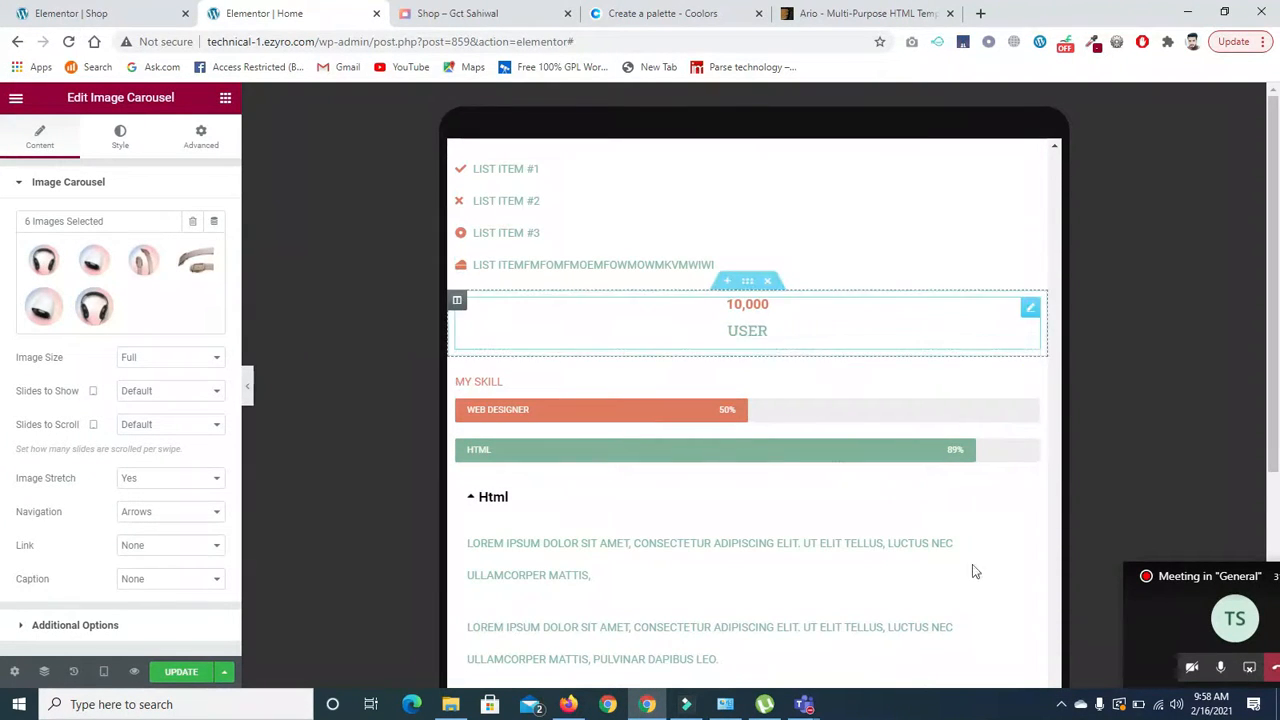
pyautogui.moveTo(1275, 428); pyautogui.dragTo(1278, 502)
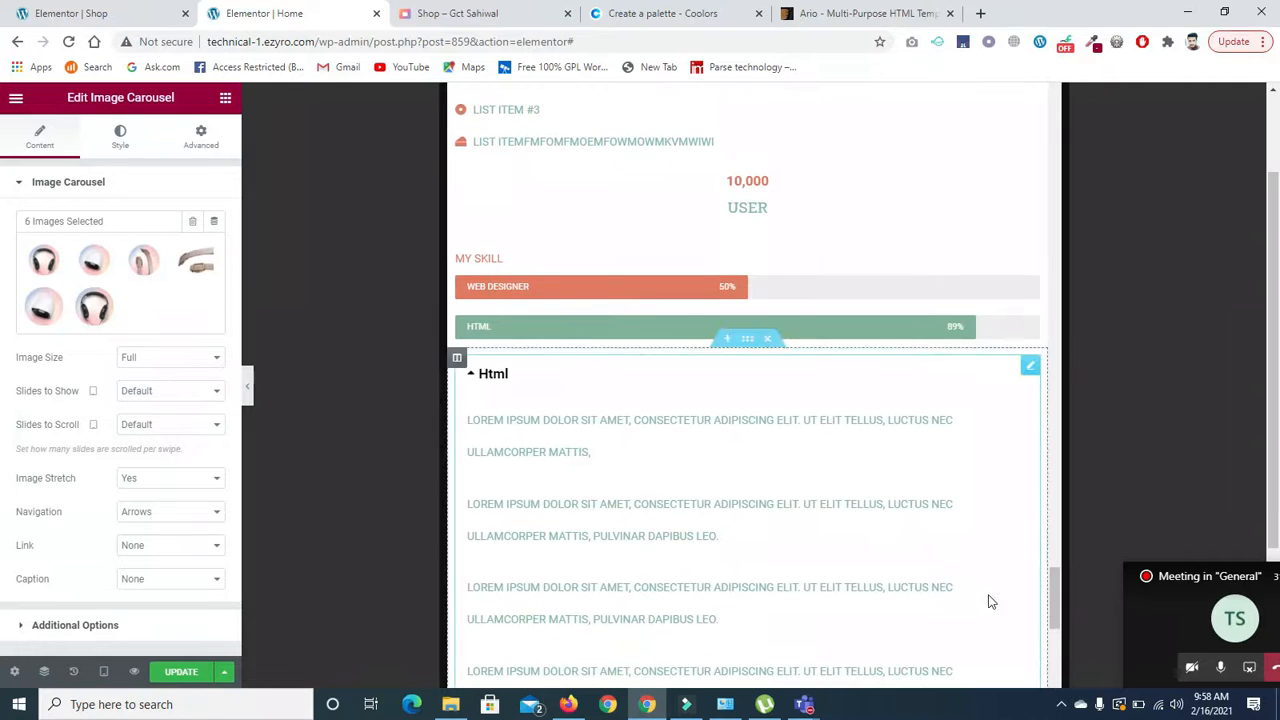
pyautogui.moveTo(1057, 585); pyautogui.dragTo(1059, 684)
pyautogui.click(1035, 318)
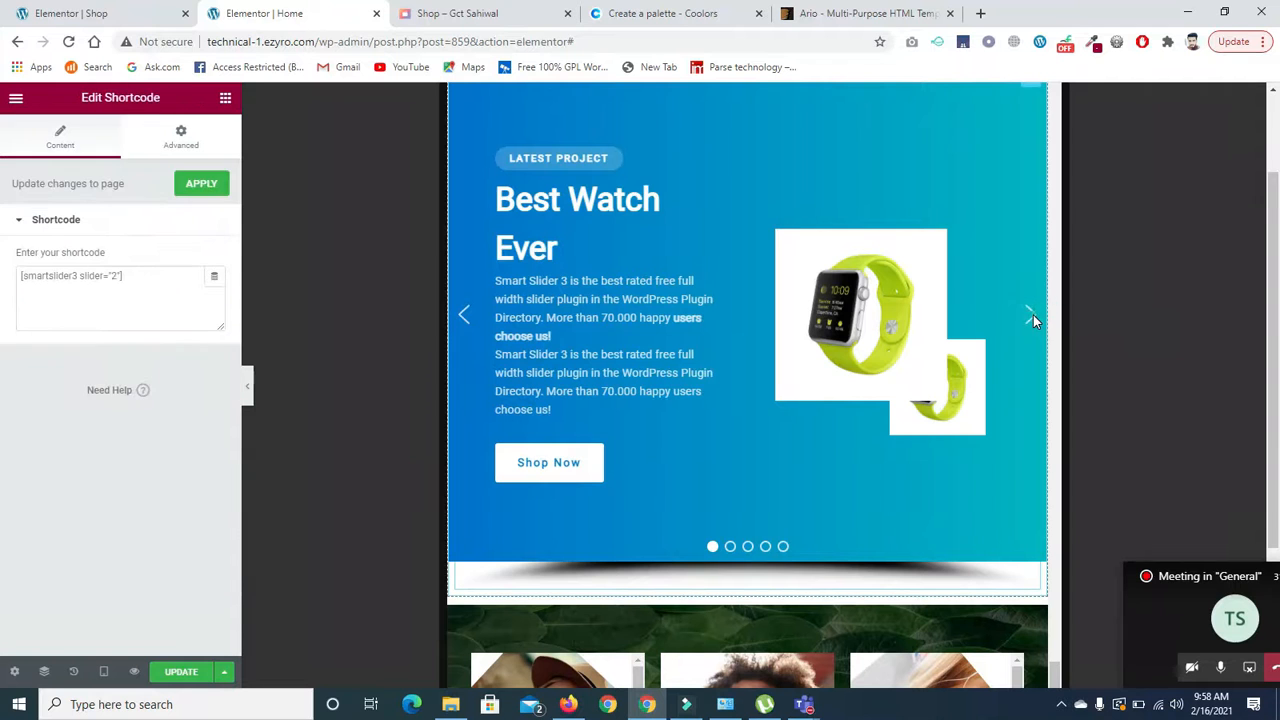
pyautogui.moveTo(1277, 463); pyautogui.dragTo(1275, 571)
pyautogui.scroll(-3, 1057, 522)
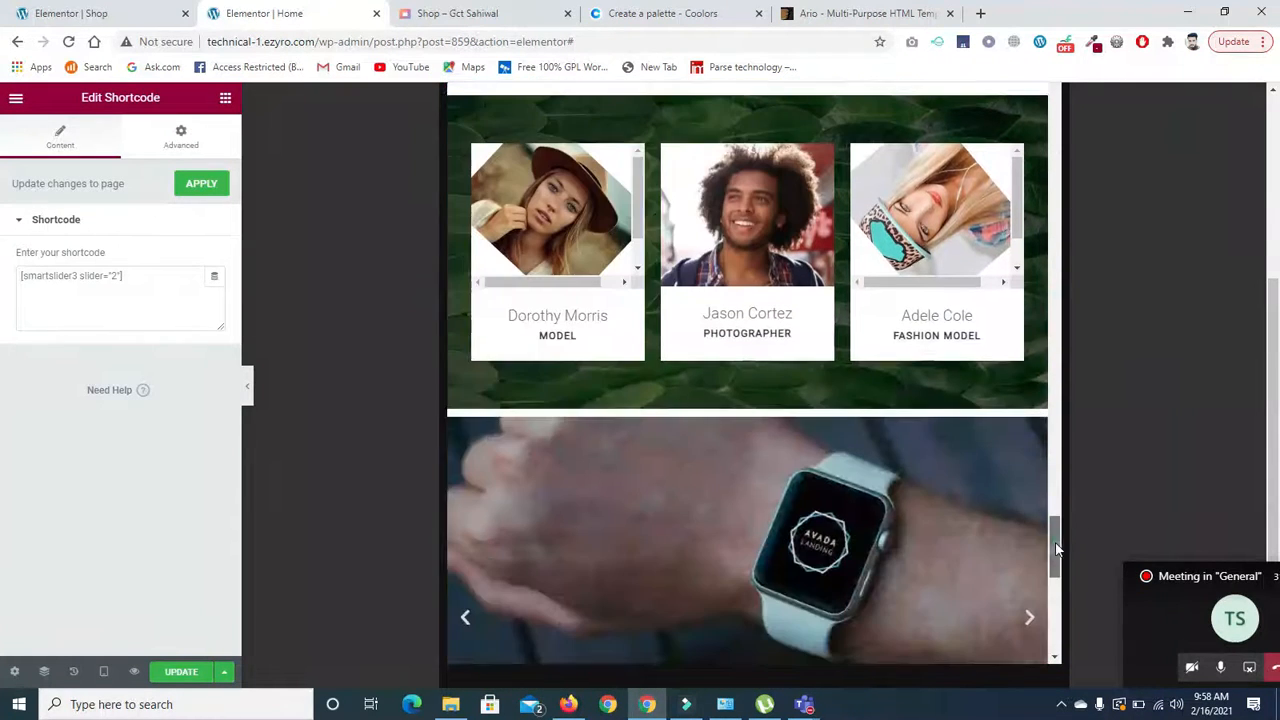
pyautogui.scroll(-3, 1050, 535)
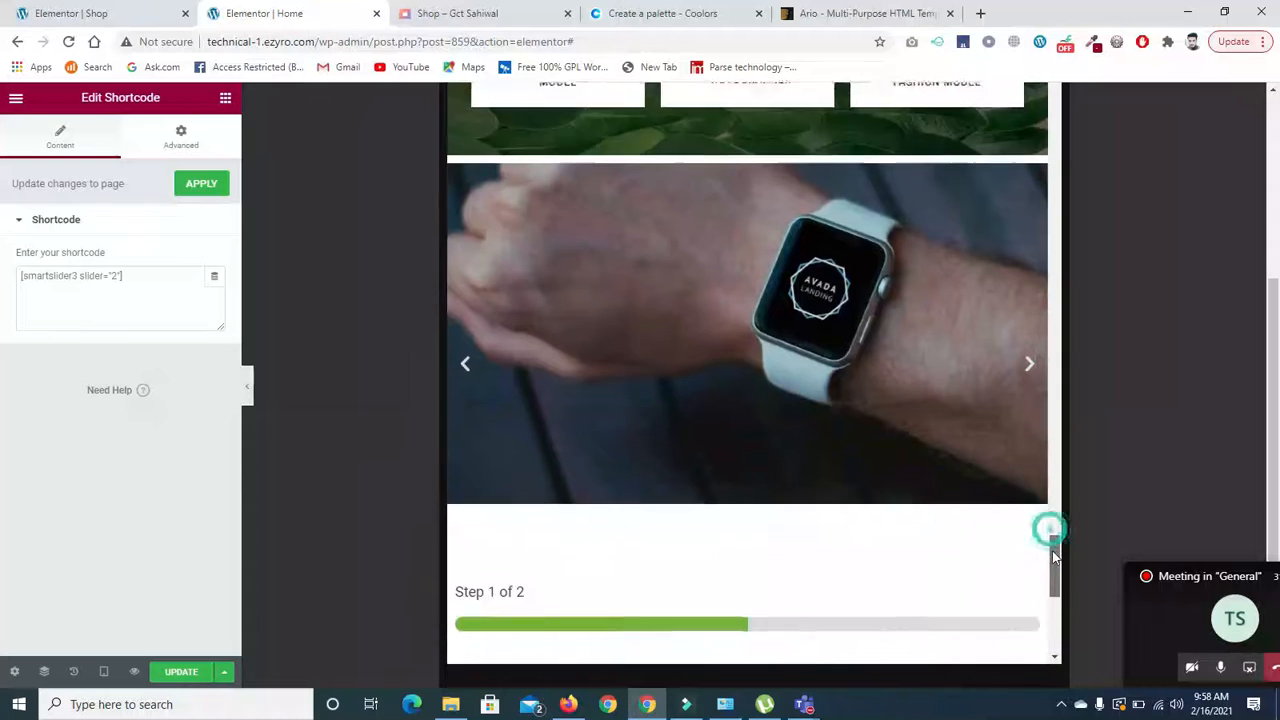
pyautogui.click(1027, 303)
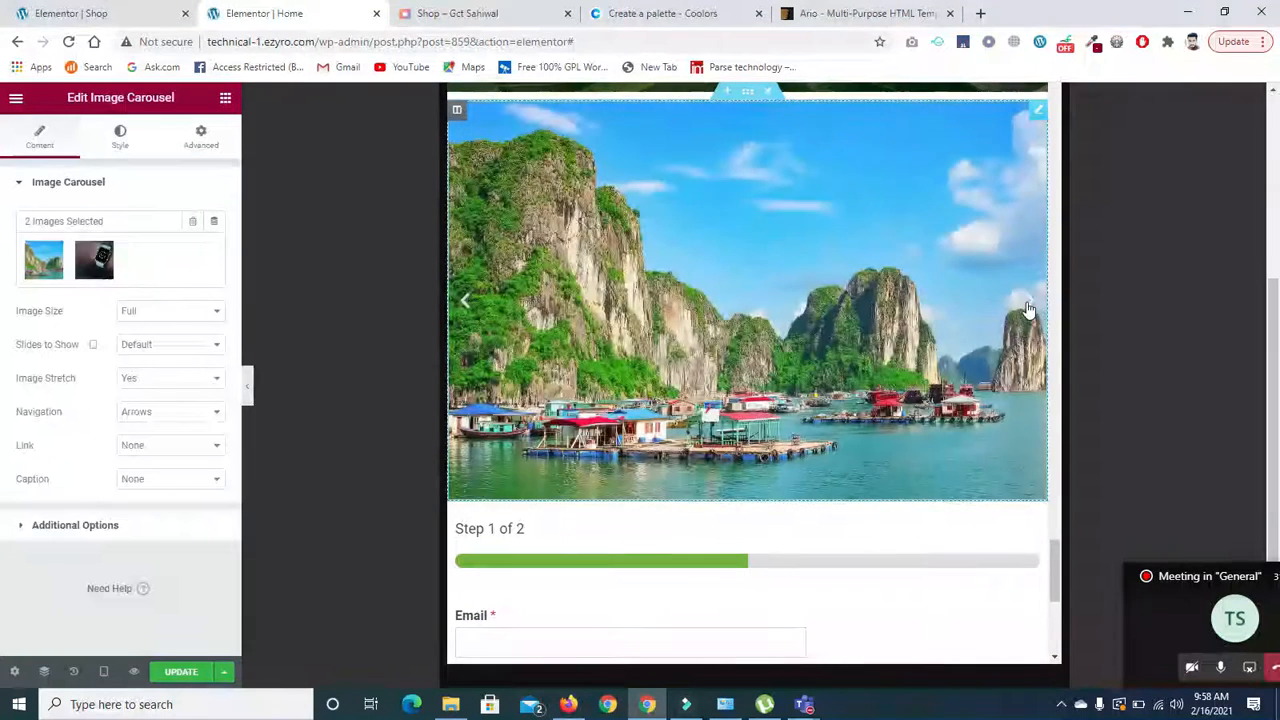
pyautogui.click(1027, 303)
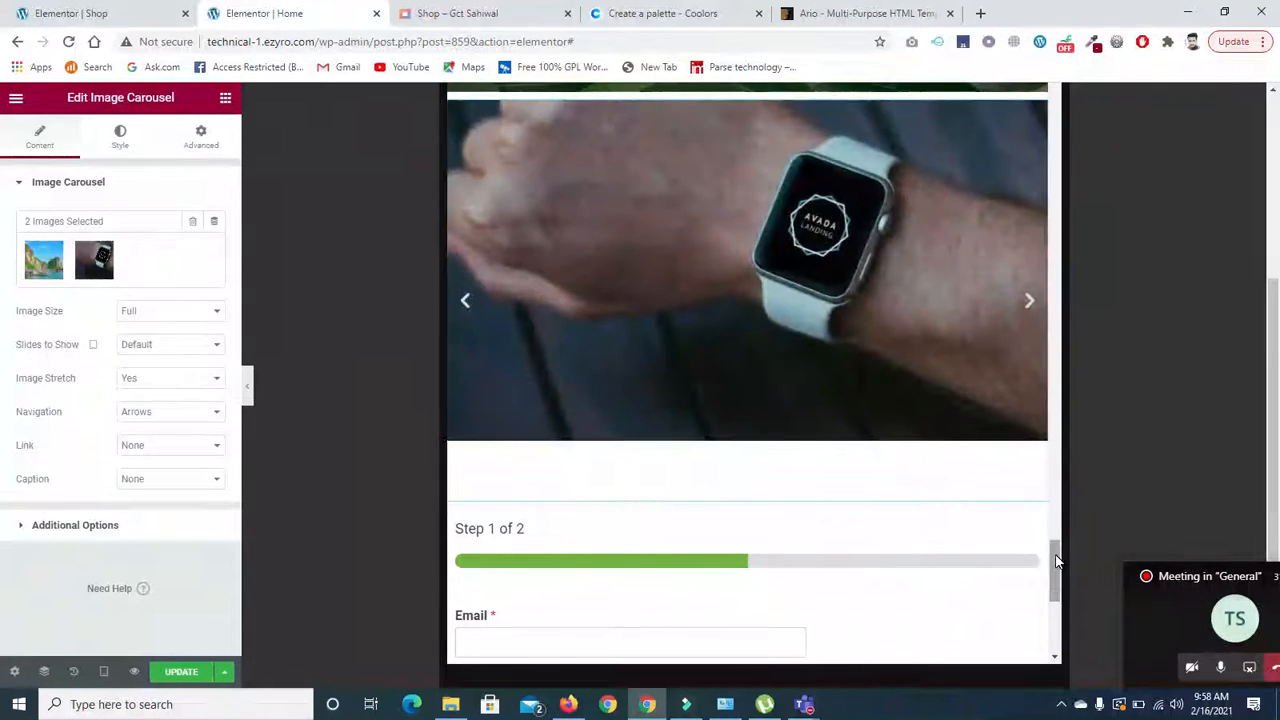
pyautogui.moveTo(1057, 561); pyautogui.dragTo(1057, 596)
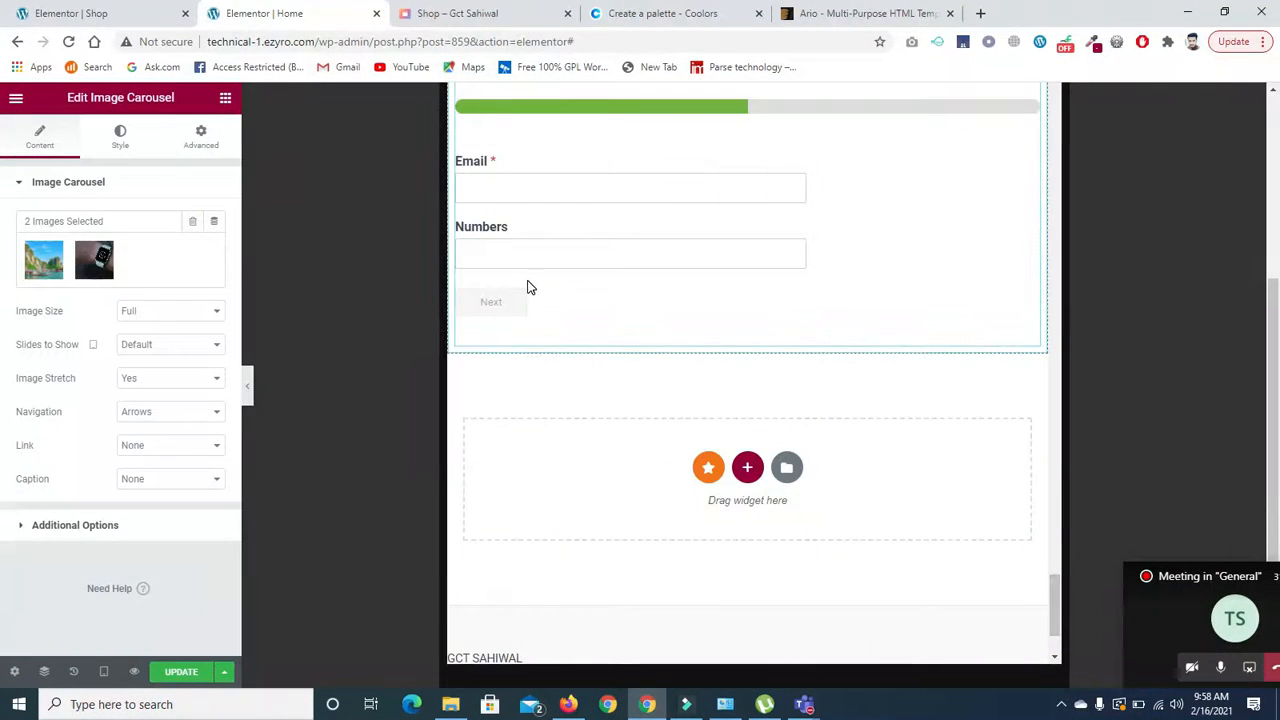
pyautogui.moveTo(1052, 600)
pyautogui.mouseDown()
pyautogui.moveTo(1048, 583)
pyautogui.moveTo(1052, 600)
pyautogui.mouseUp()
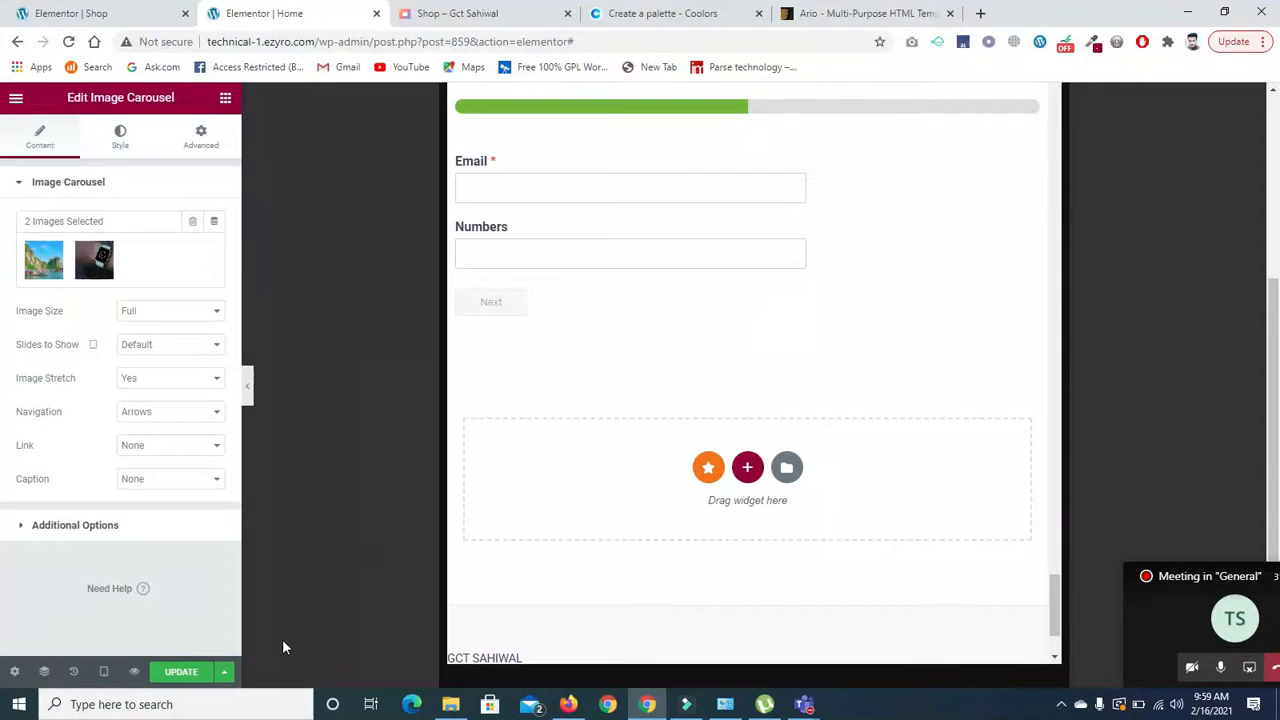
# Switch the page preview to the mobile view and return to the hero section at the beginning of the page.
pyautogui.click(103, 671)
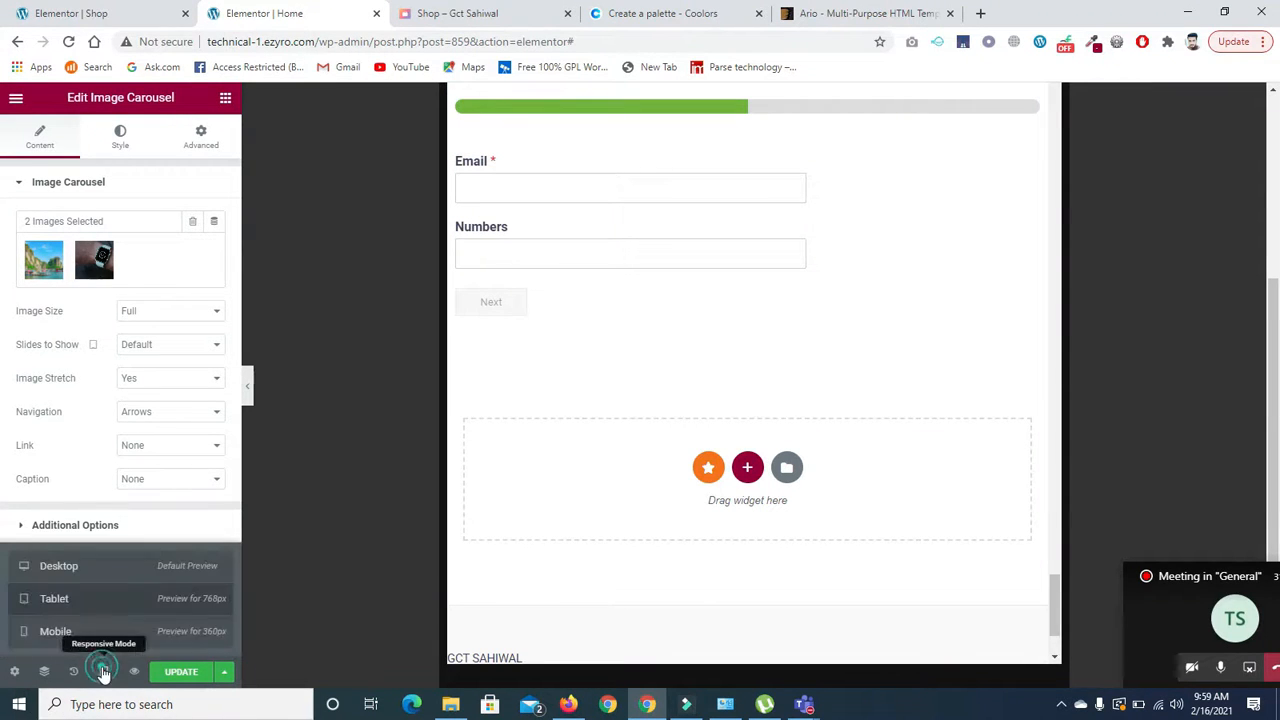
pyautogui.click(56, 631)
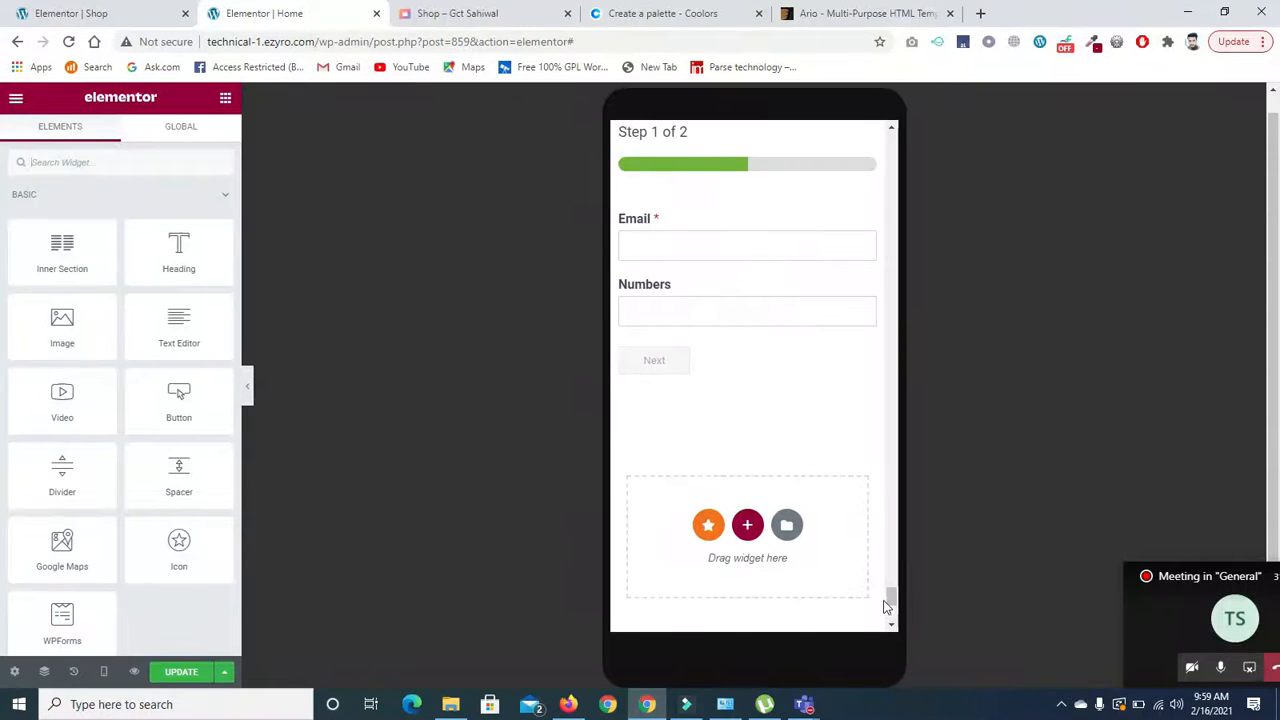
pyautogui.scroll(8, 891, 600)
pyautogui.scroll(1, 892, 590)
pyautogui.moveTo(891, 563); pyautogui.dragTo(890, 138)
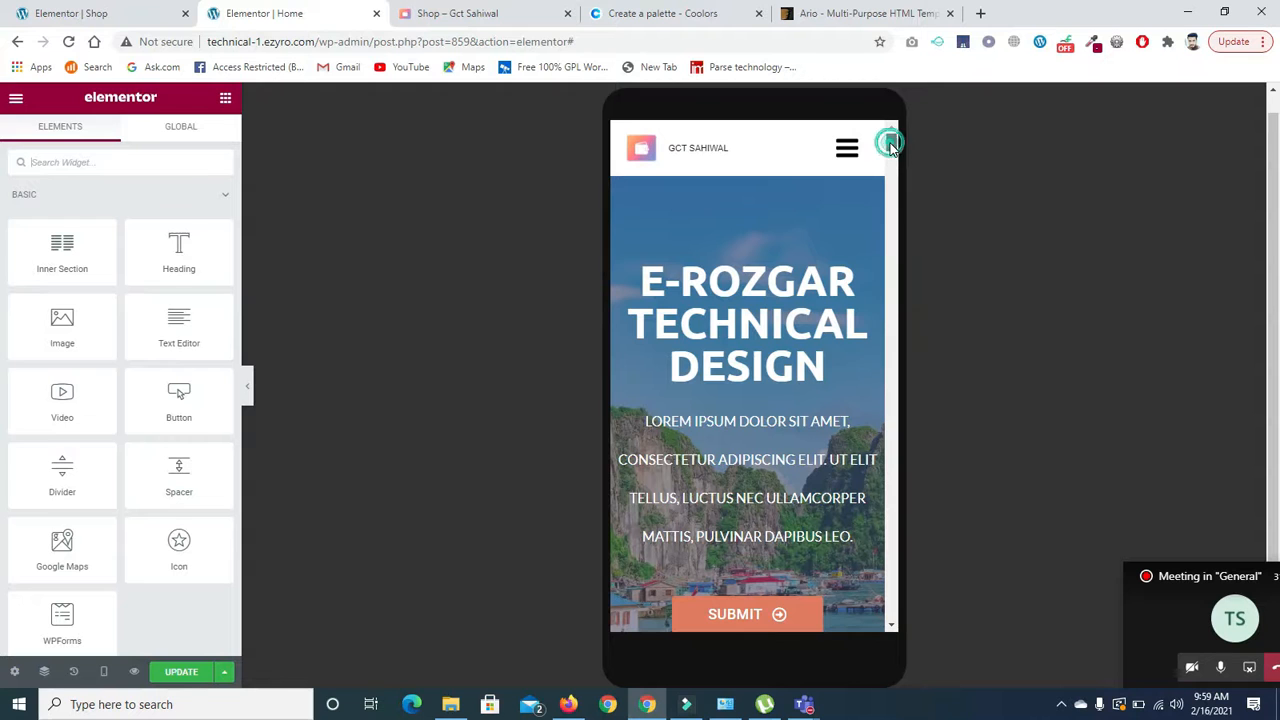
pyautogui.moveTo(892, 148); pyautogui.dragTo(892, 148)
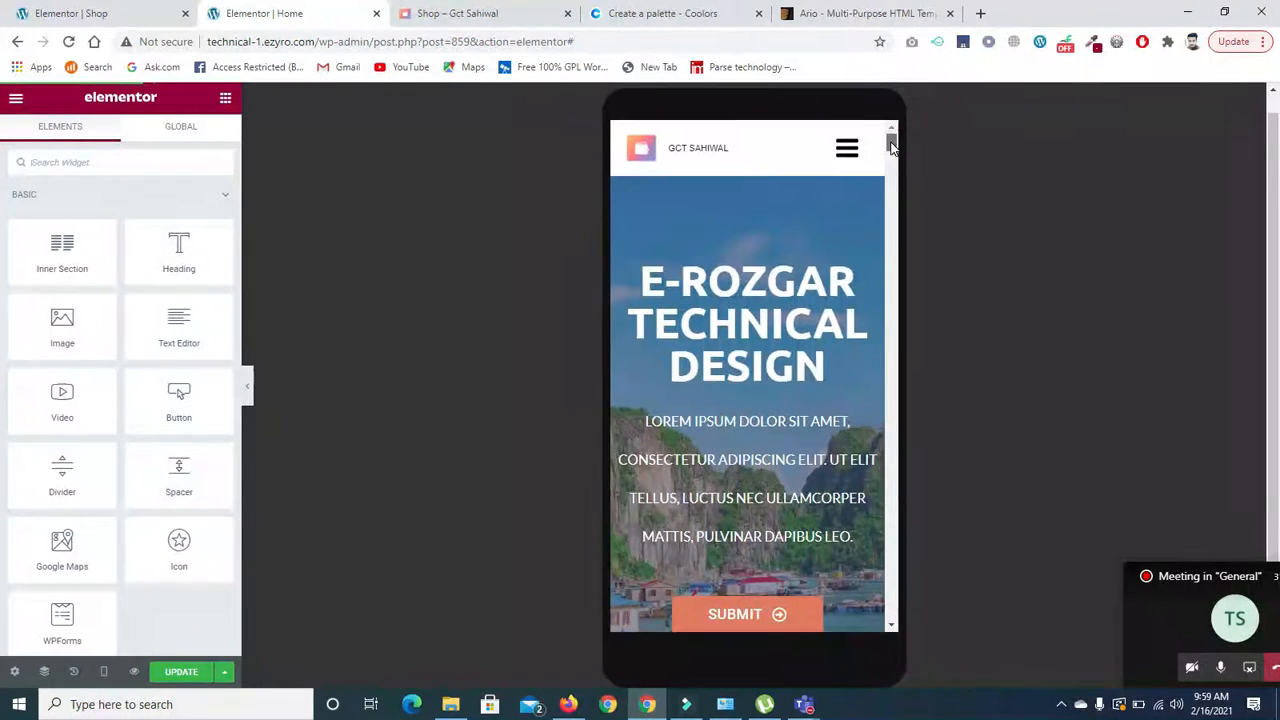
# Set the font size of the hero heading "e-rozgar technical design" to 33 px in the mobile view.
pyautogui.click(746, 326)
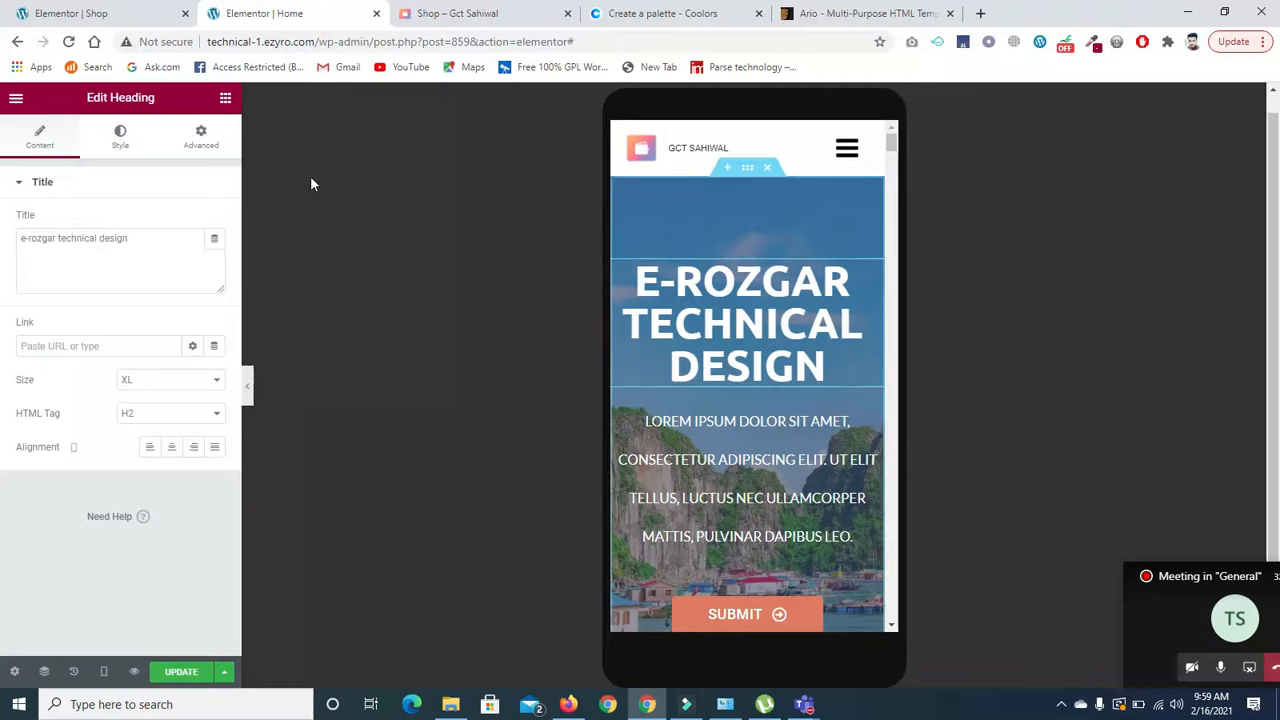
pyautogui.click(120, 135)
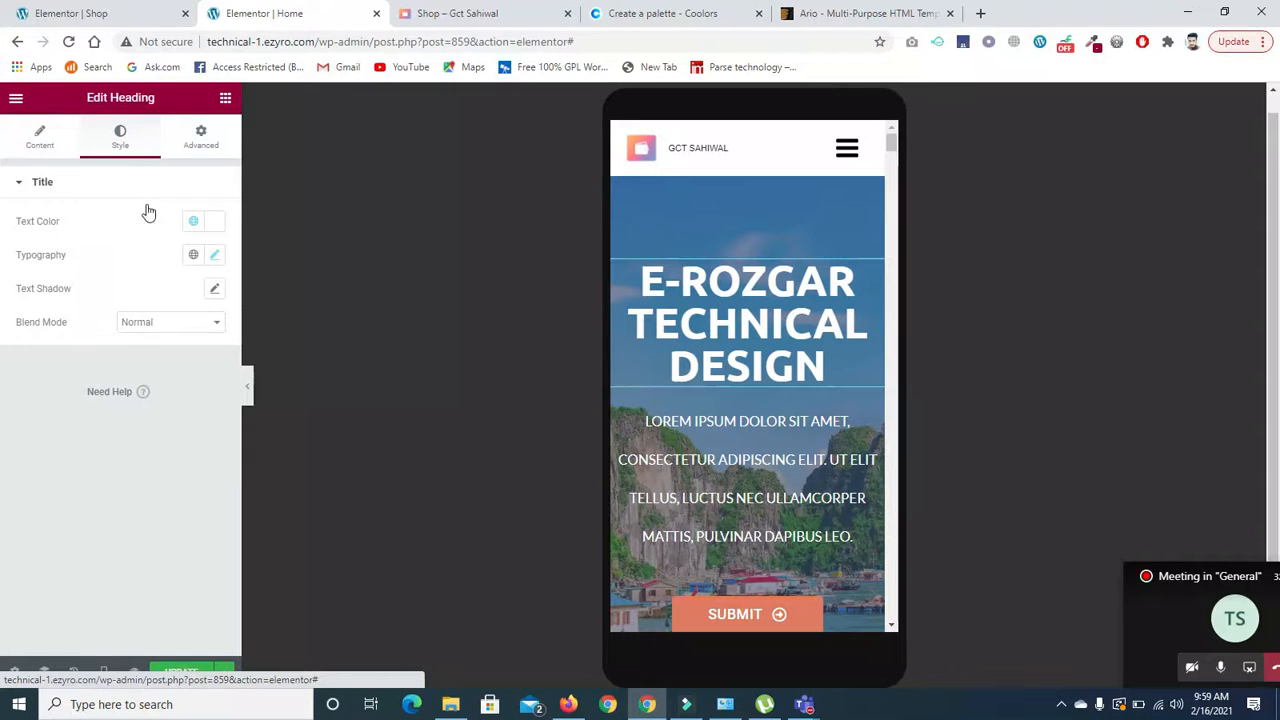
pyautogui.click(214, 254)
pyautogui.moveTo(30, 388); pyautogui.dragTo(51, 391)
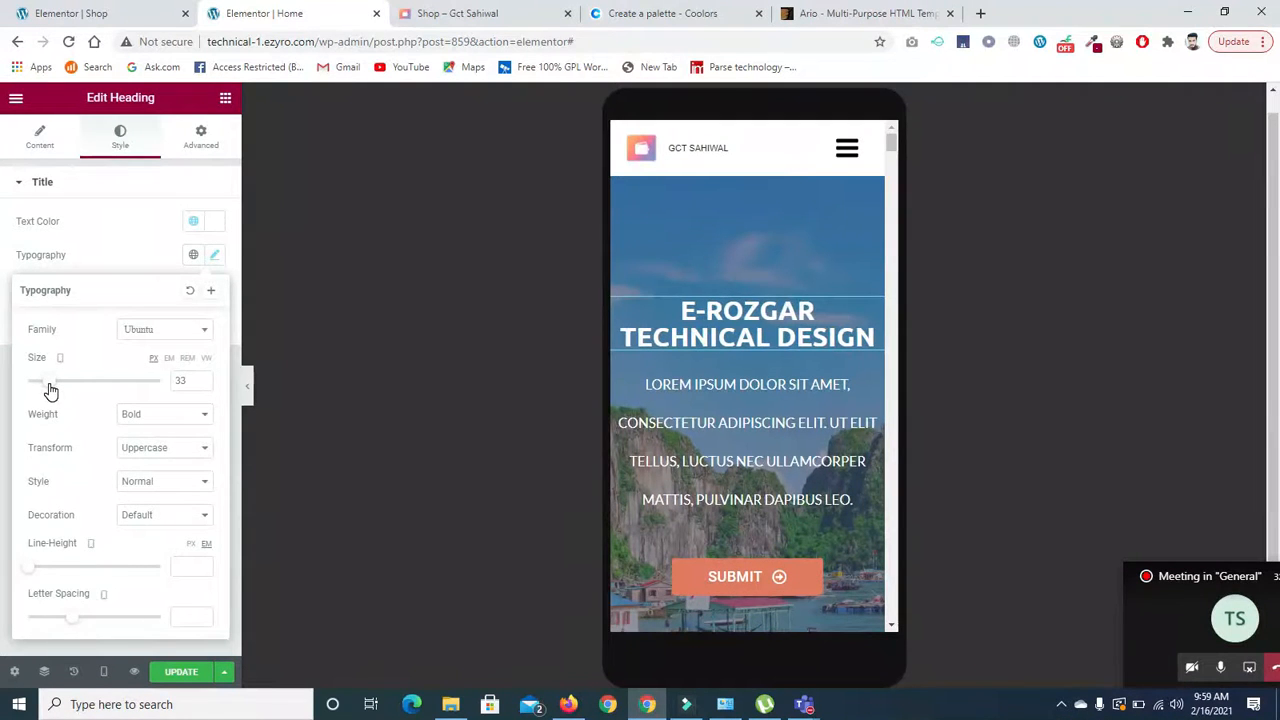
# Set the font size of the hero paragraph below the "e-rozgar technical design" heading to 15 px.
pyautogui.click(614, 388)
pyautogui.click(121, 133)
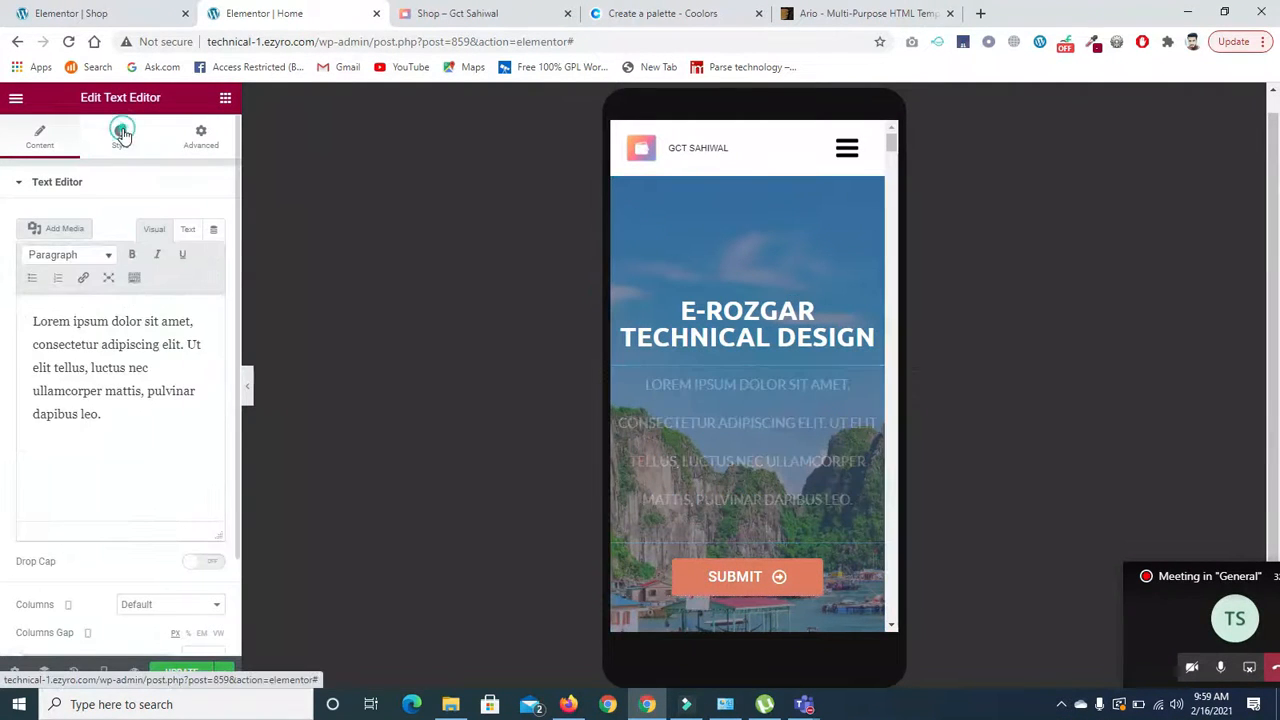
pyautogui.click(211, 291)
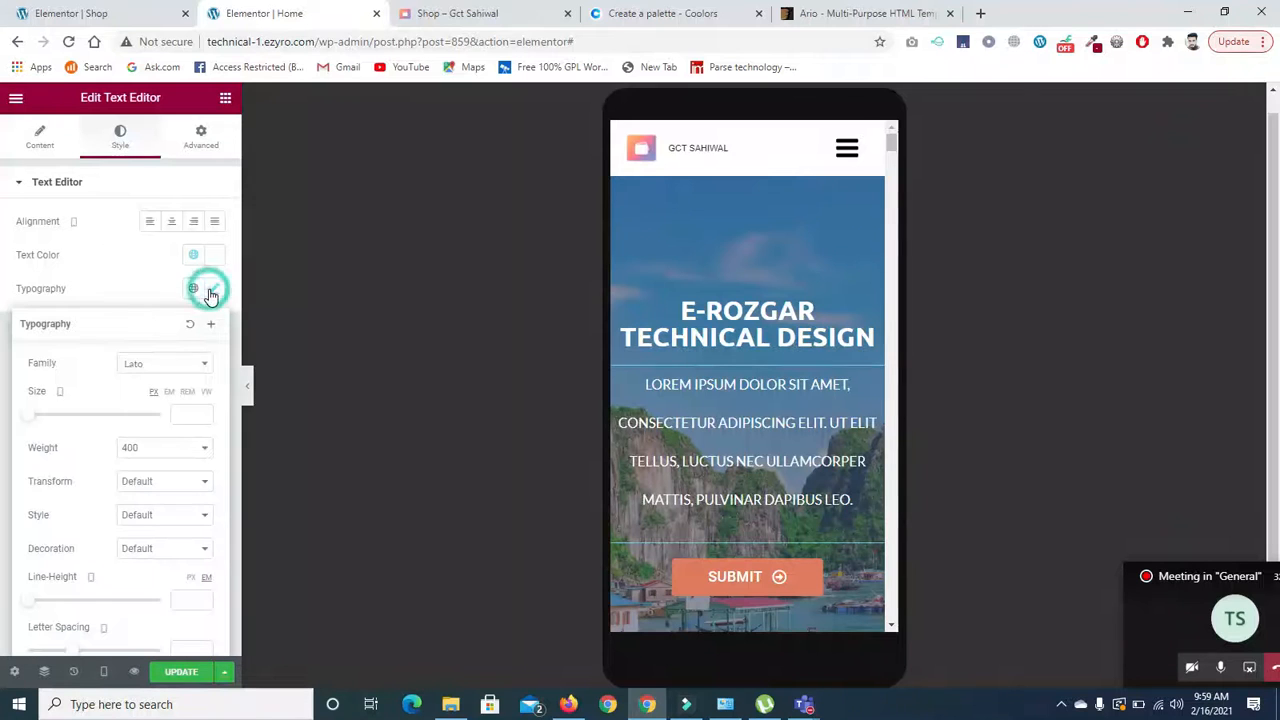
pyautogui.moveTo(31, 418); pyautogui.dragTo(41, 424)
pyautogui.moveTo(36, 420); pyautogui.dragTo(38, 425)
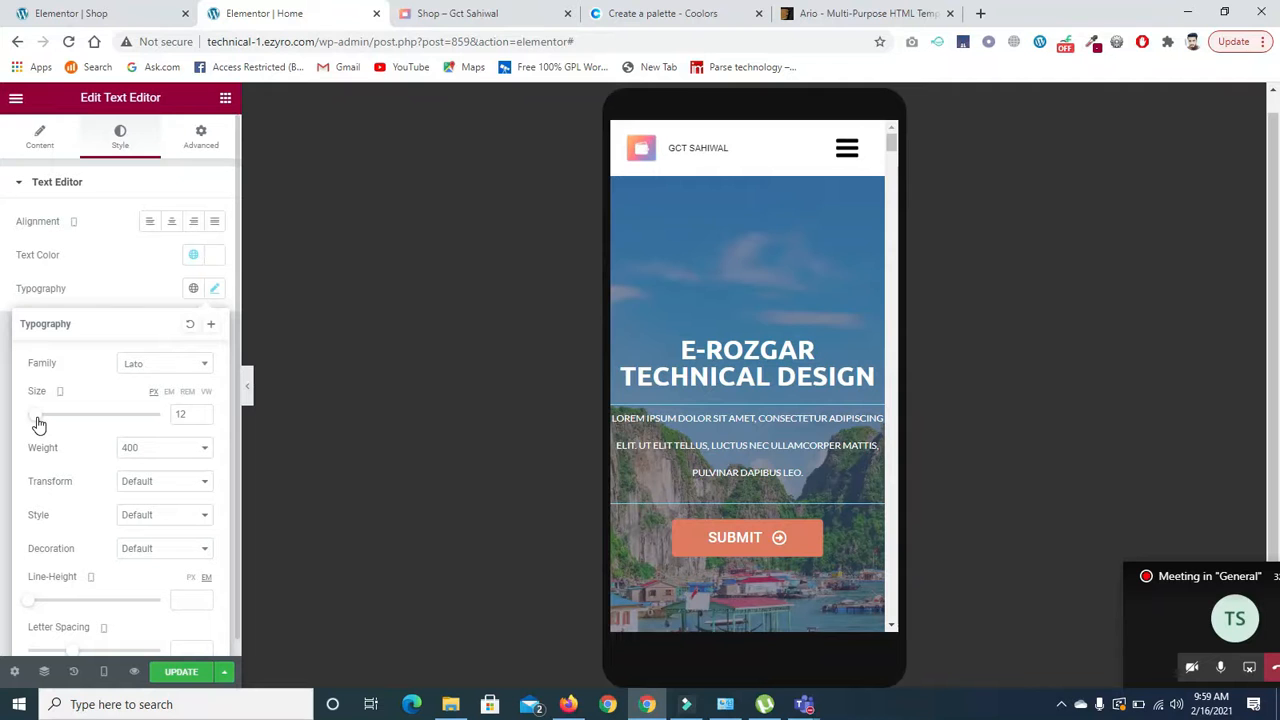
pyautogui.click(202, 411)
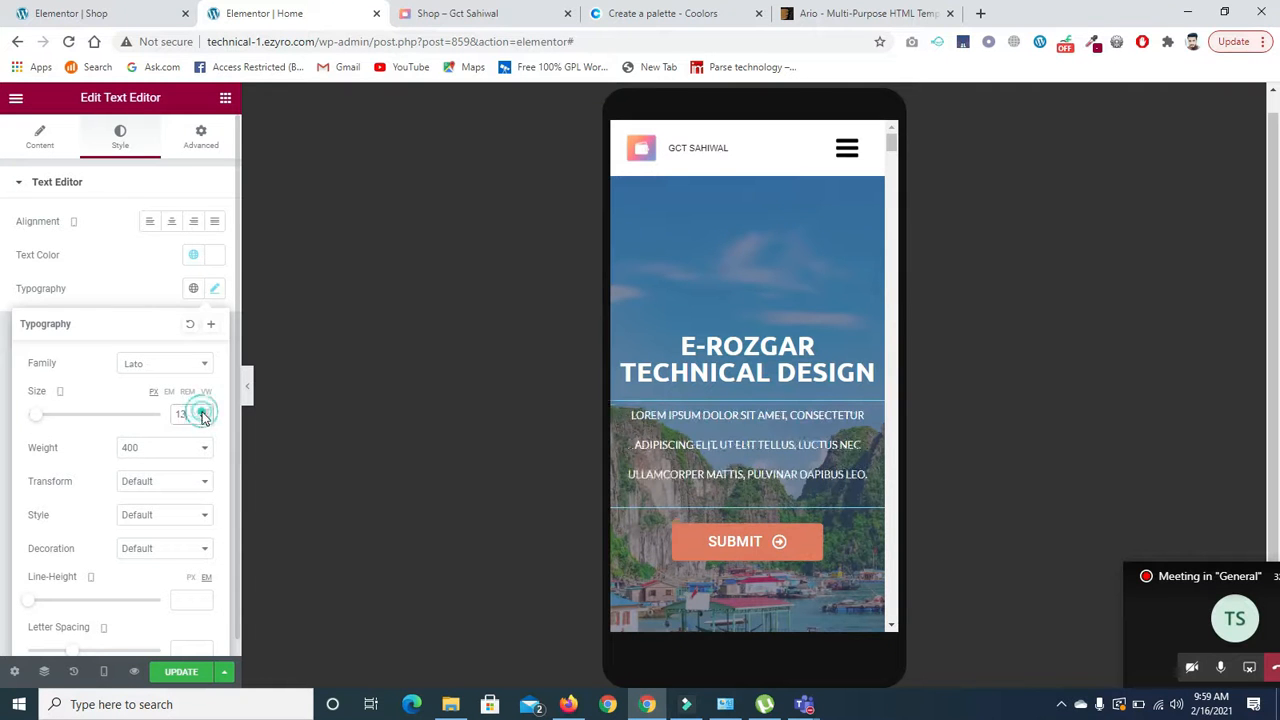
pyautogui.click(202, 411)
pyautogui.click(202, 411)
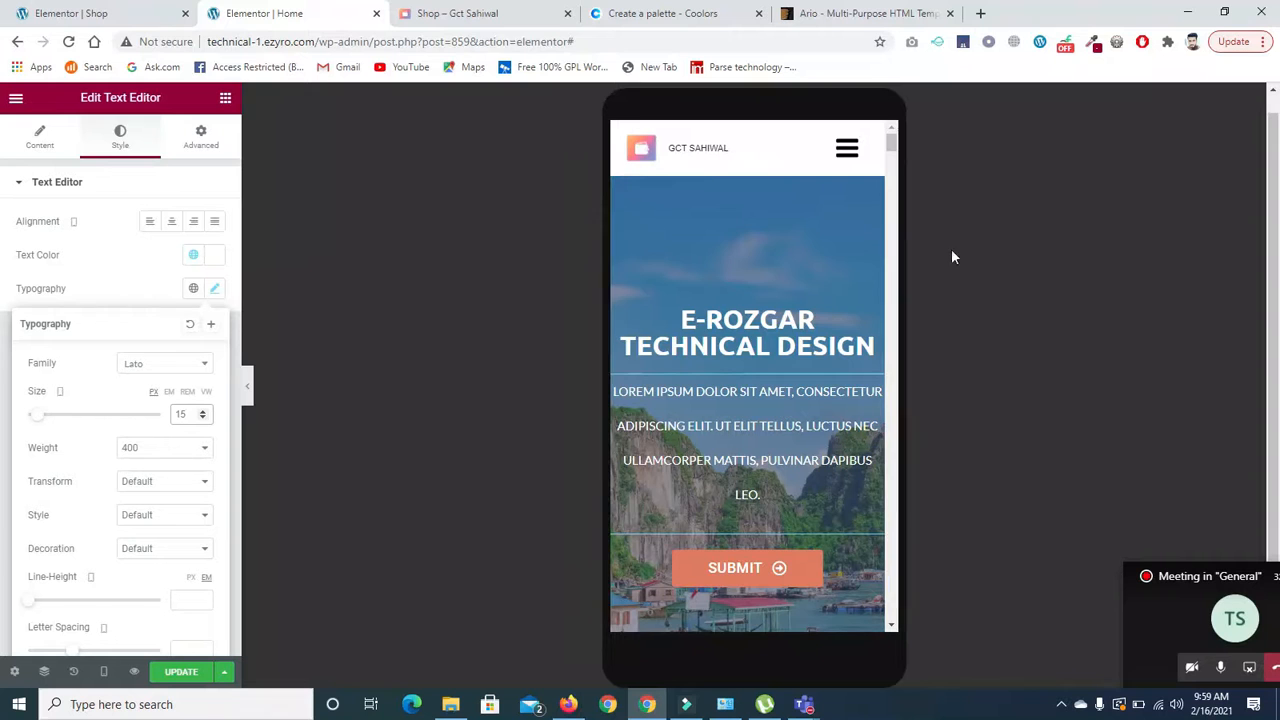
# Set the font size of the "Gct sahiwal technical" heading in the watch section to 50 px.
pyautogui.moveTo(891, 143); pyautogui.dragTo(892, 170)
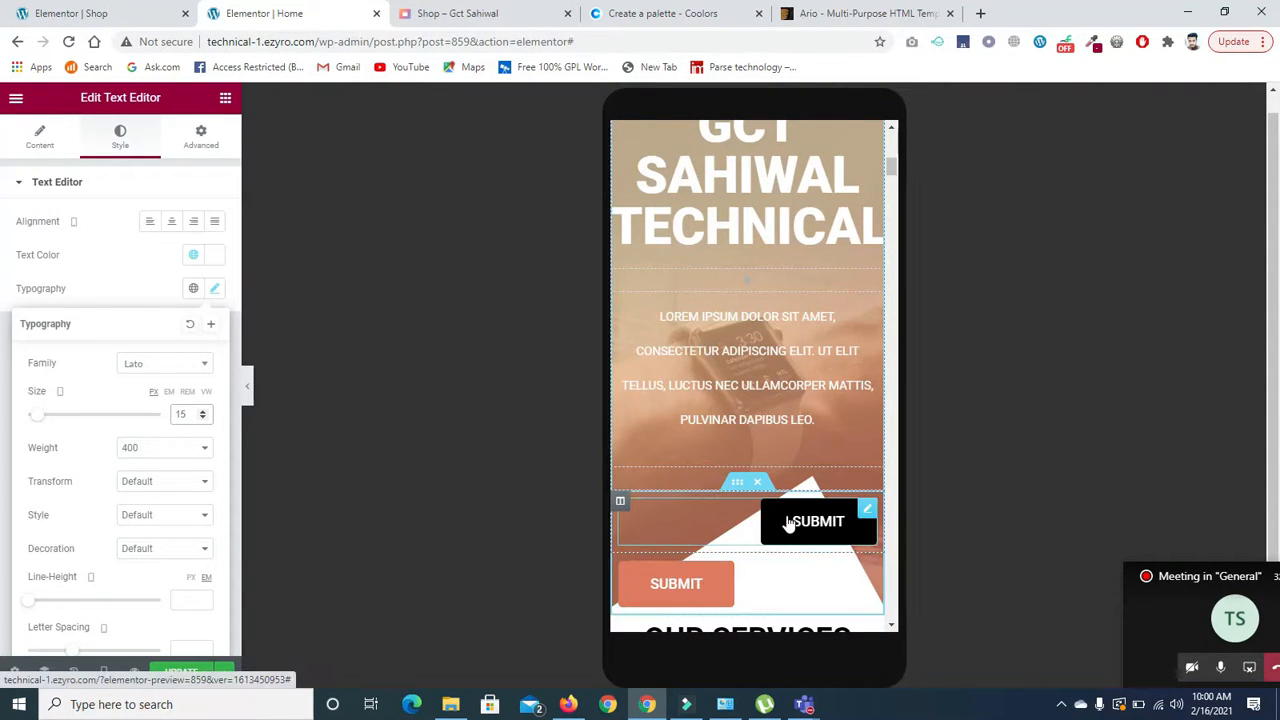
pyautogui.moveTo(894, 166); pyautogui.dragTo(893, 163)
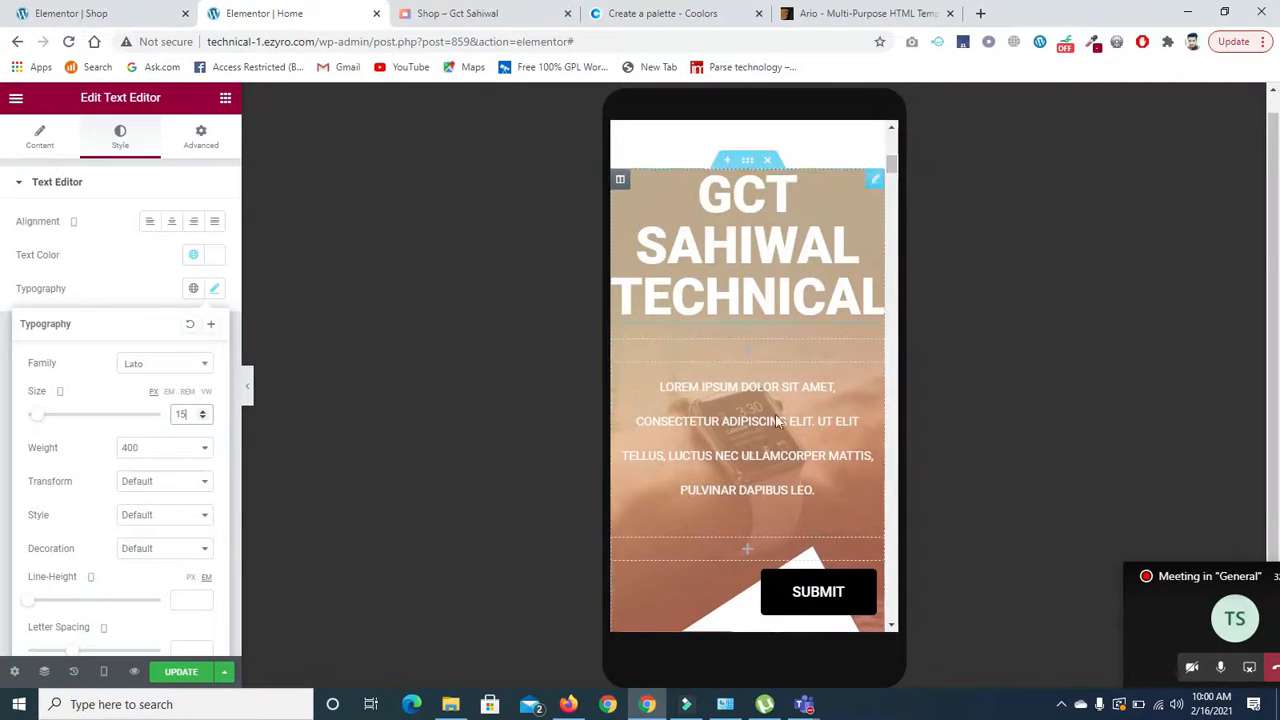
pyautogui.click(748, 284)
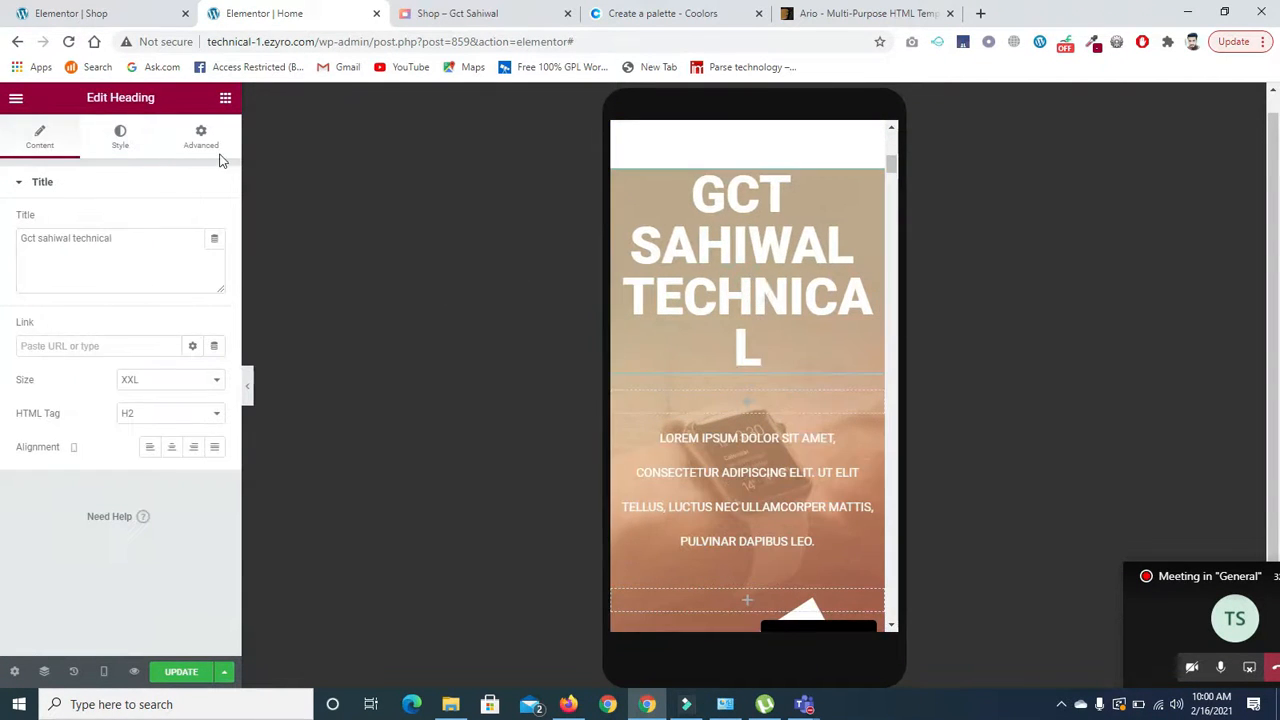
pyautogui.click(135, 137)
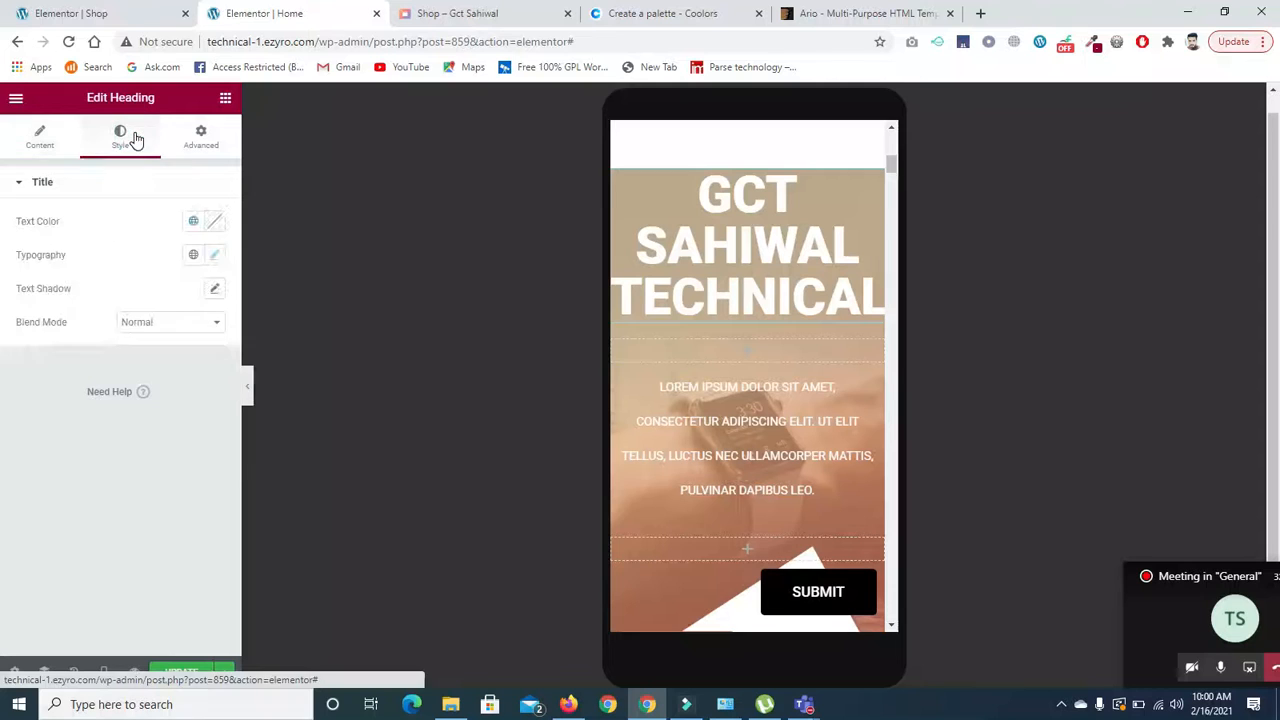
pyautogui.click(214, 258)
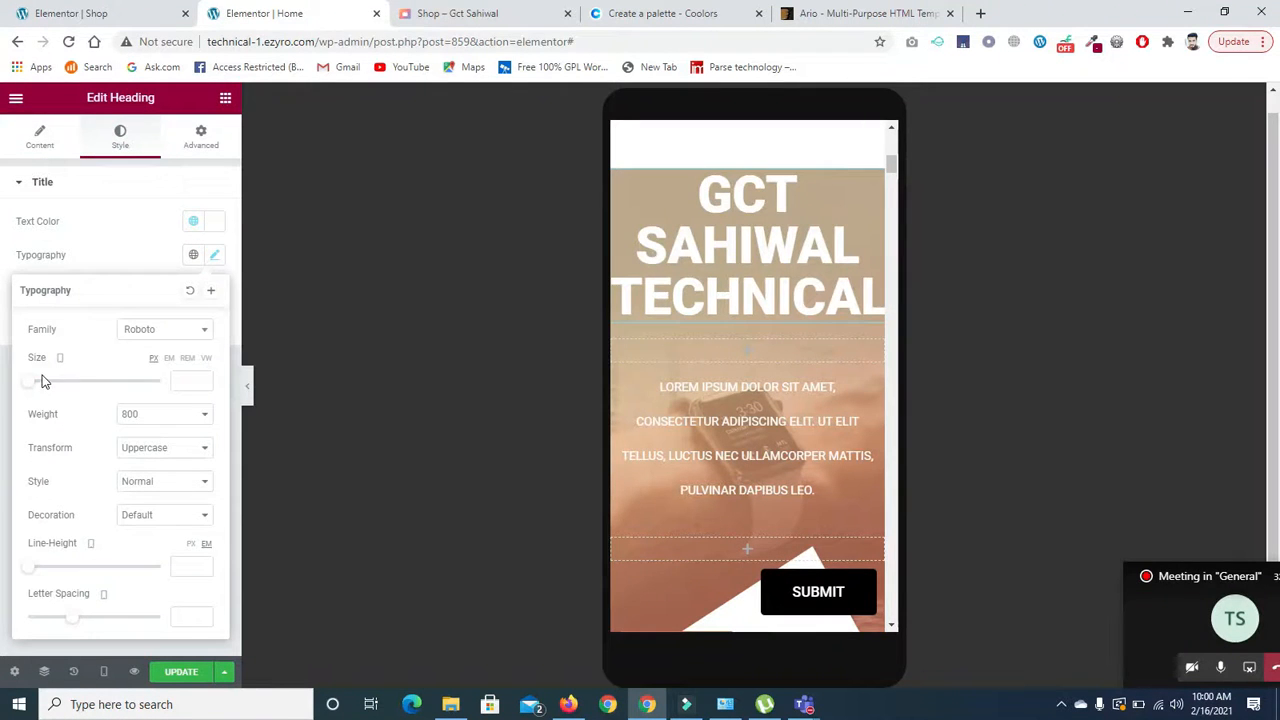
pyautogui.moveTo(28, 387); pyautogui.dragTo(63, 391)
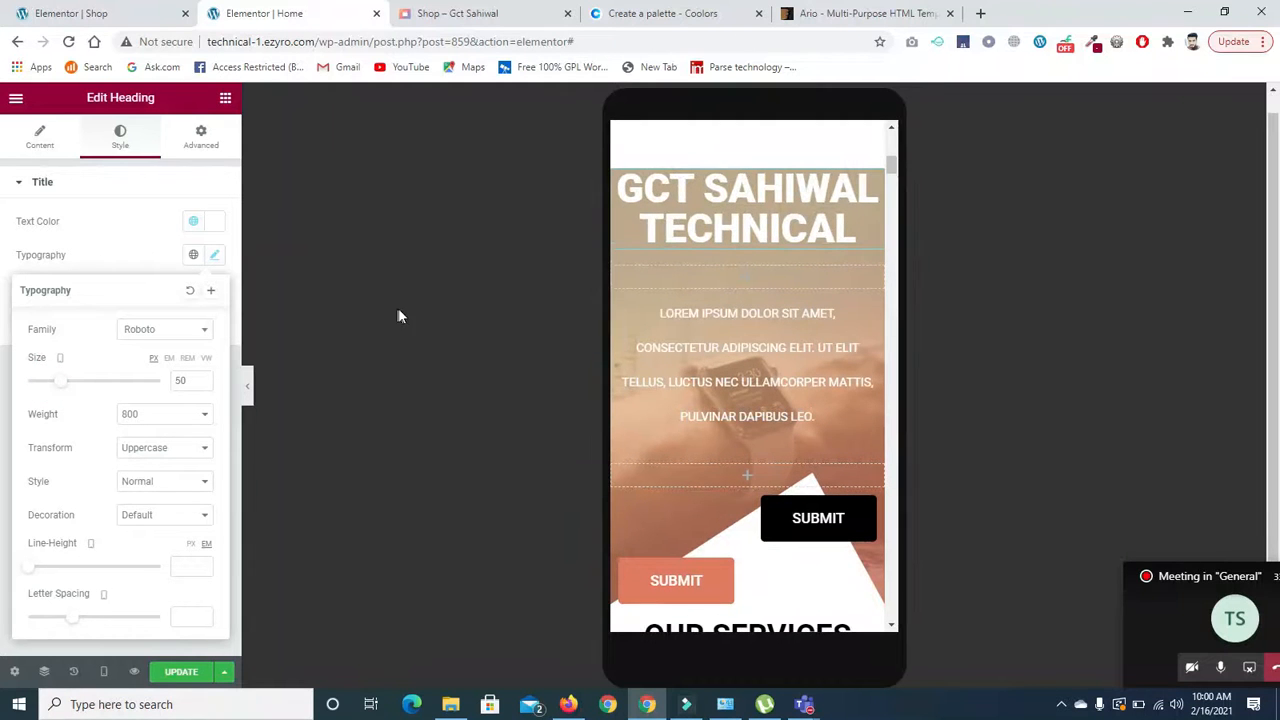
# Set the font size of the paragraph below the "Gct sahiwal technical" heading to 15 px.
pyautogui.click(745, 345)
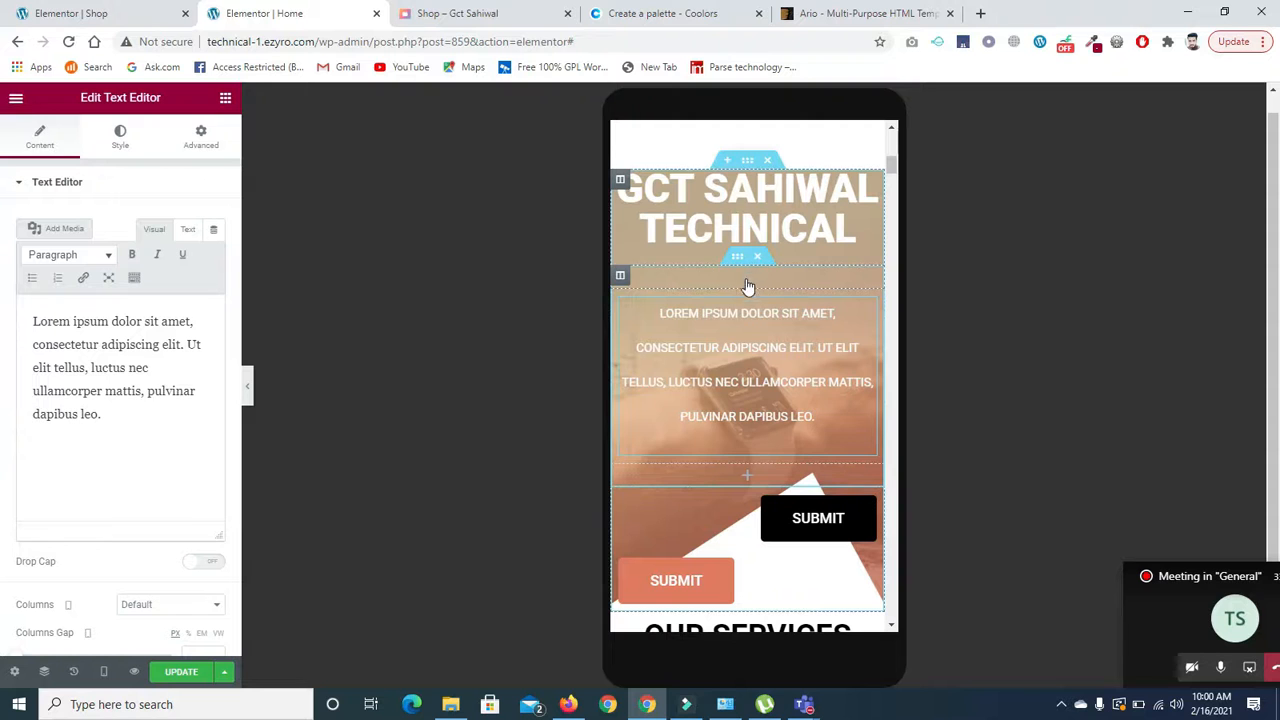
pyautogui.click(119, 138)
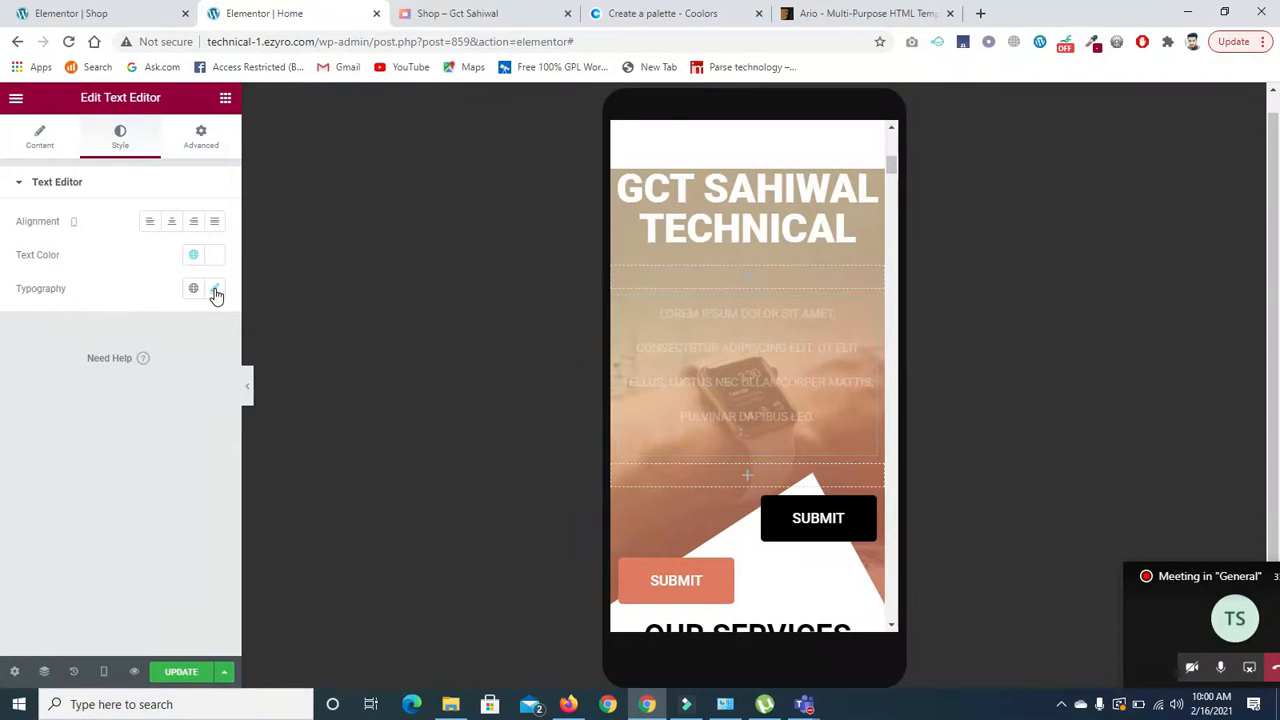
pyautogui.click(215, 290)
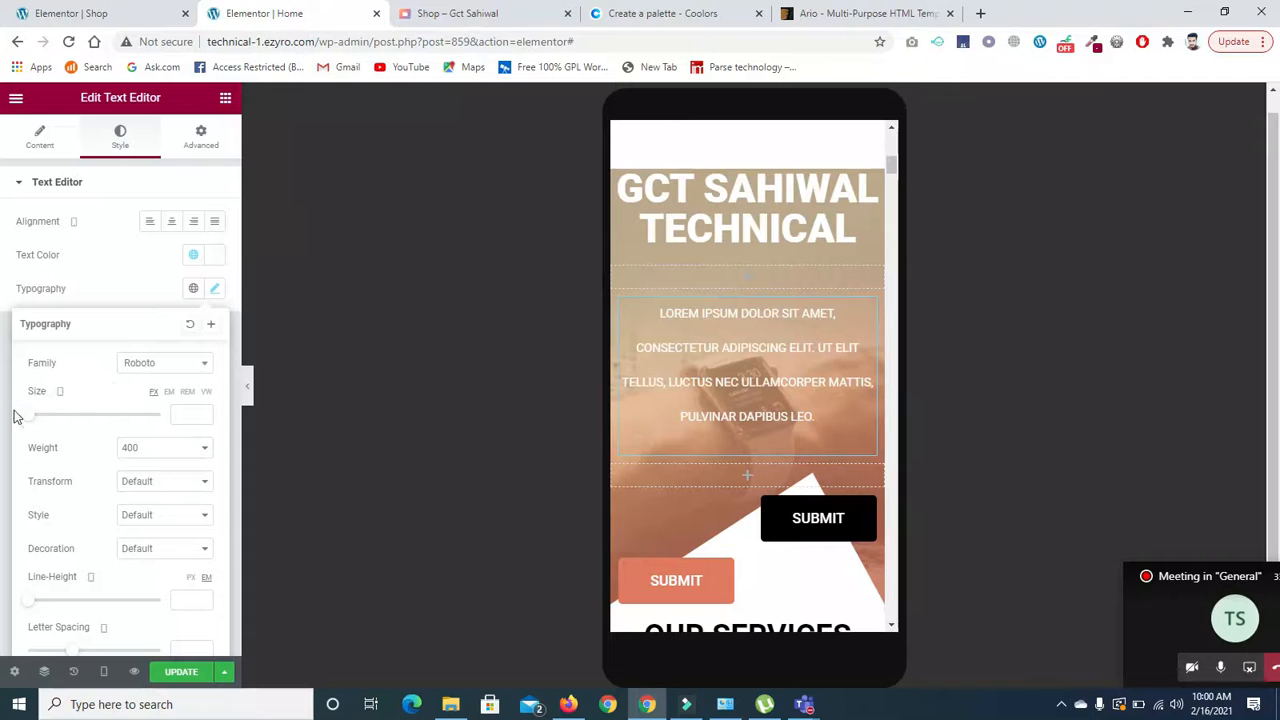
pyautogui.moveTo(29, 420)
pyautogui.mouseDown()
pyautogui.moveTo(49, 423)
pyautogui.moveTo(38, 424)
pyautogui.mouseUp()
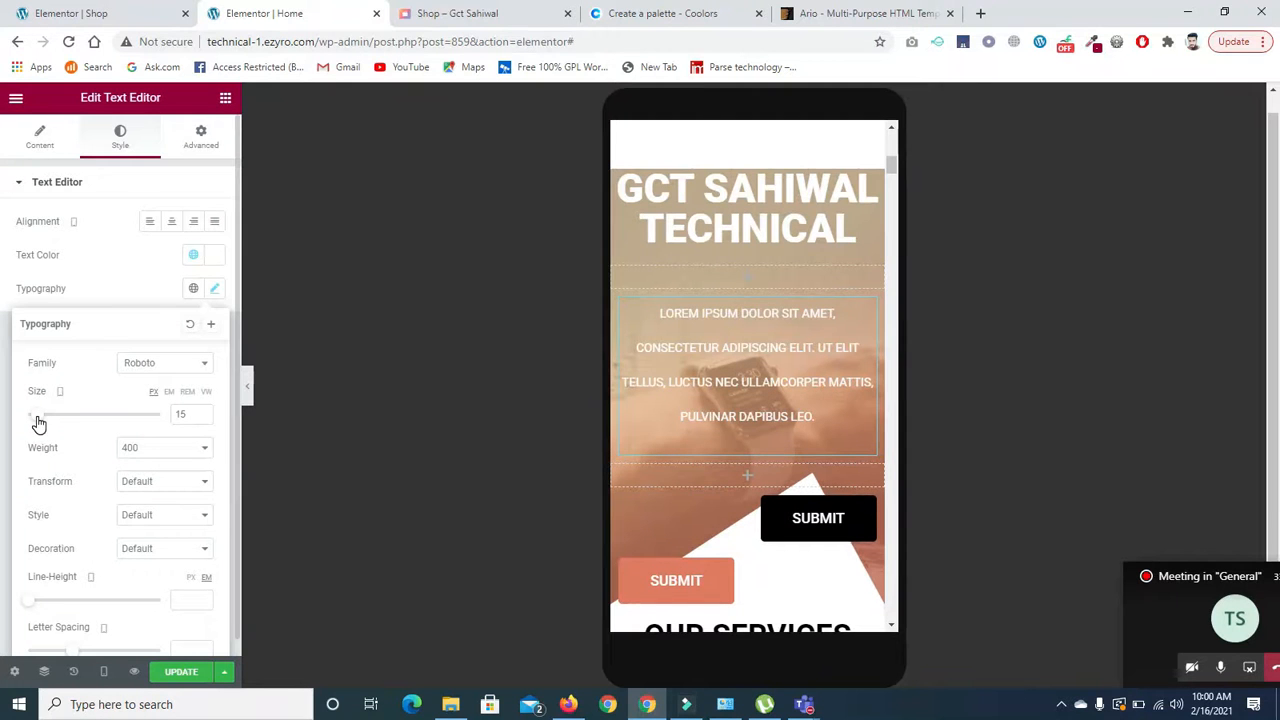
# Align the black Submit button in the watch section to the left.
pyautogui.moveTo(891, 163); pyautogui.dragTo(895, 173)
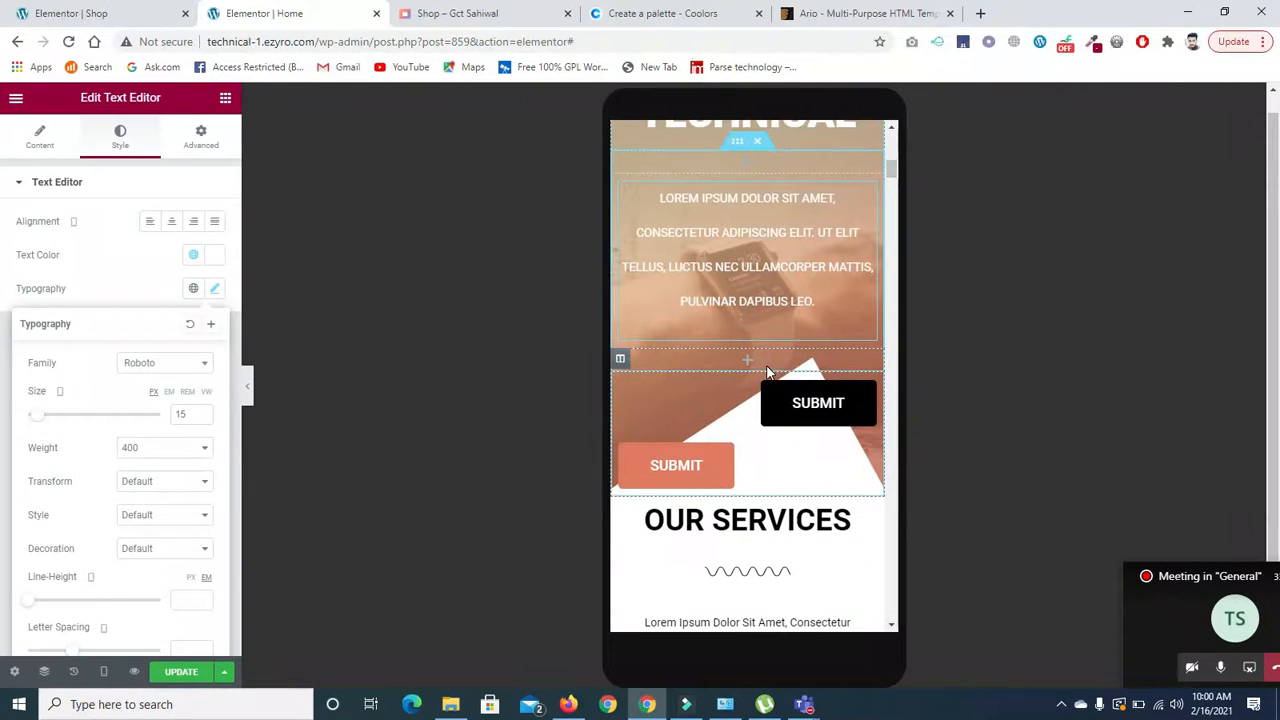
pyautogui.moveTo(893, 177)
pyautogui.mouseDown()
pyautogui.moveTo(893, 166)
pyautogui.moveTo(893, 180)
pyautogui.mouseUp()
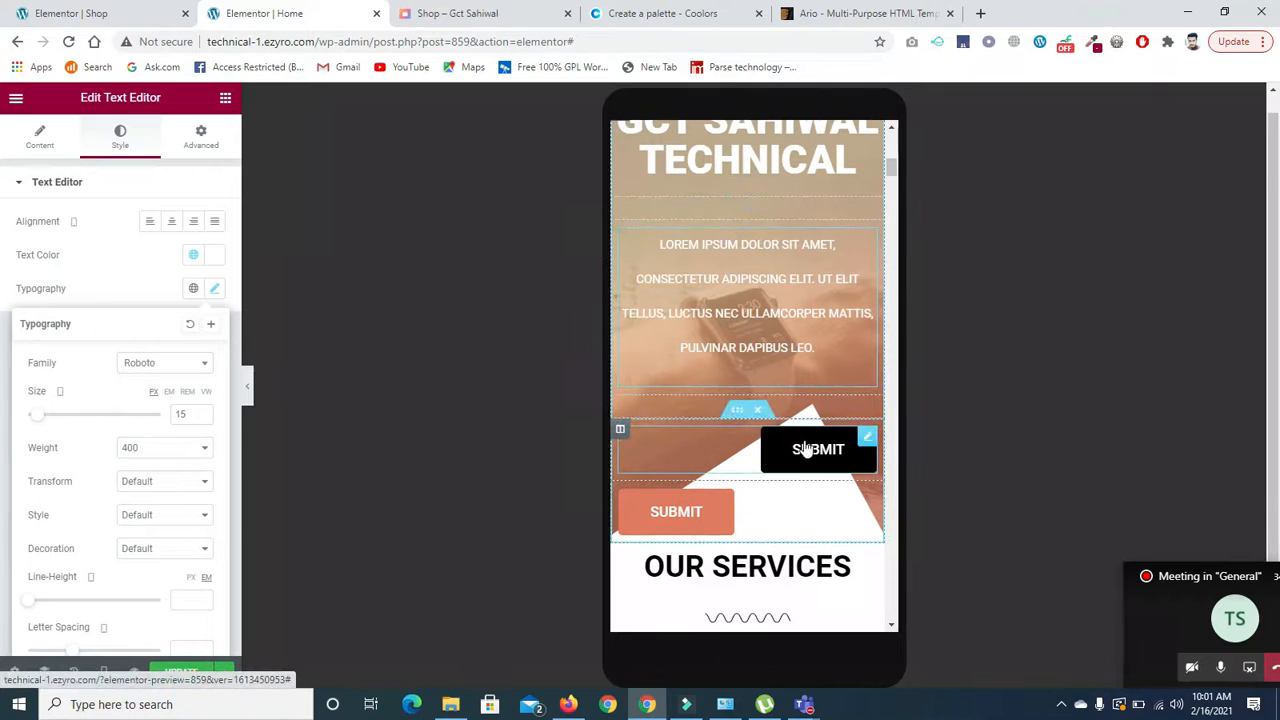
pyautogui.click(865, 438)
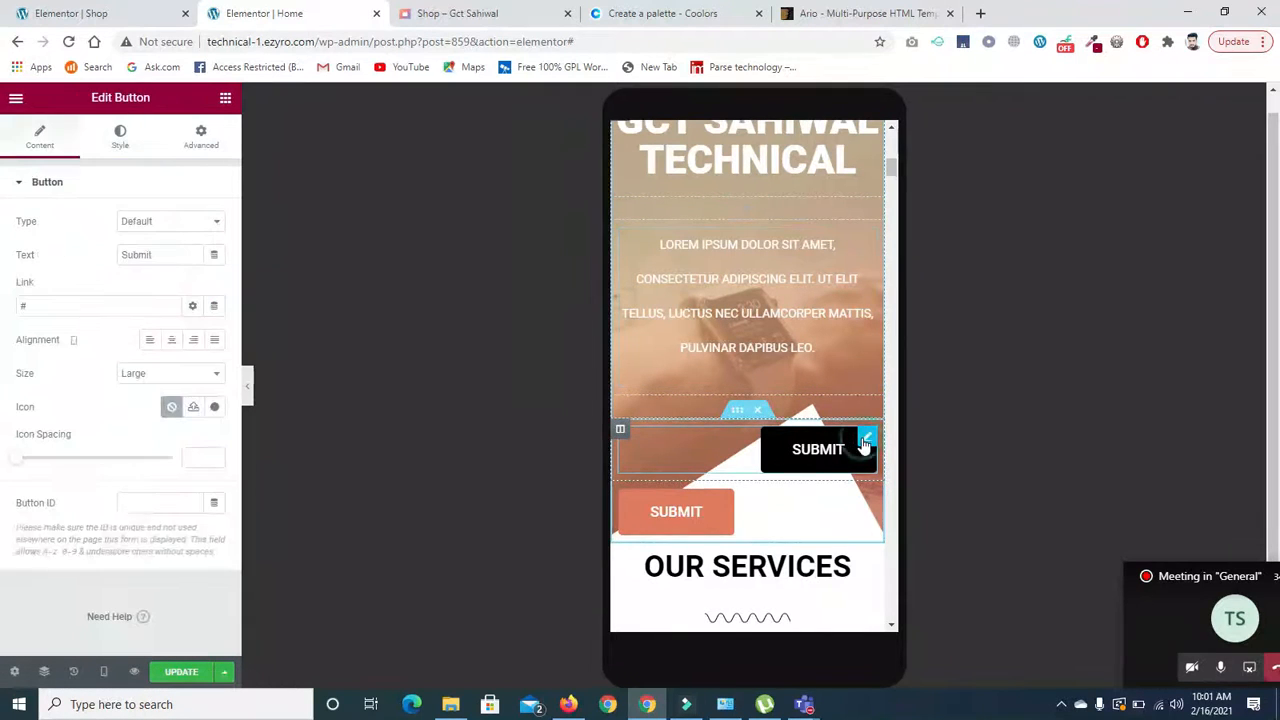
pyautogui.click(172, 343)
pyautogui.click(151, 342)
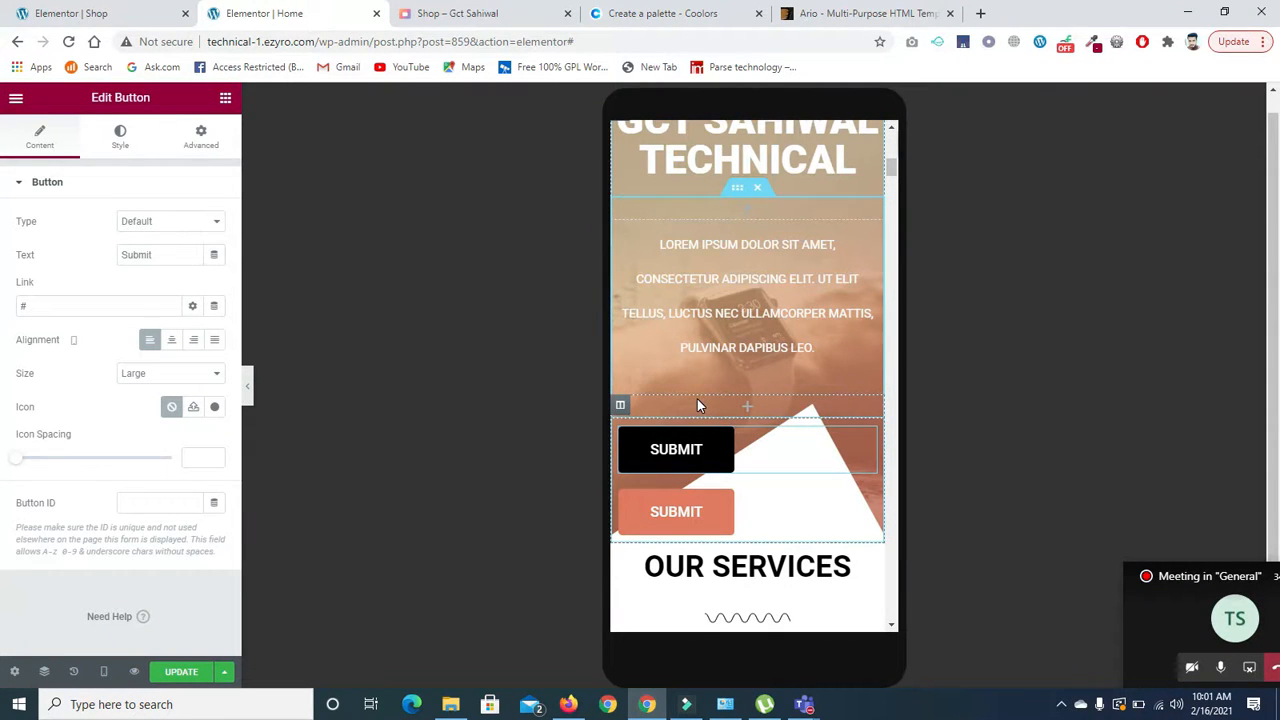
# Set the text size of the black Submit button to 15 px, keeping its button size Large.
pyautogui.click(216, 377)
pyautogui.click(215, 374)
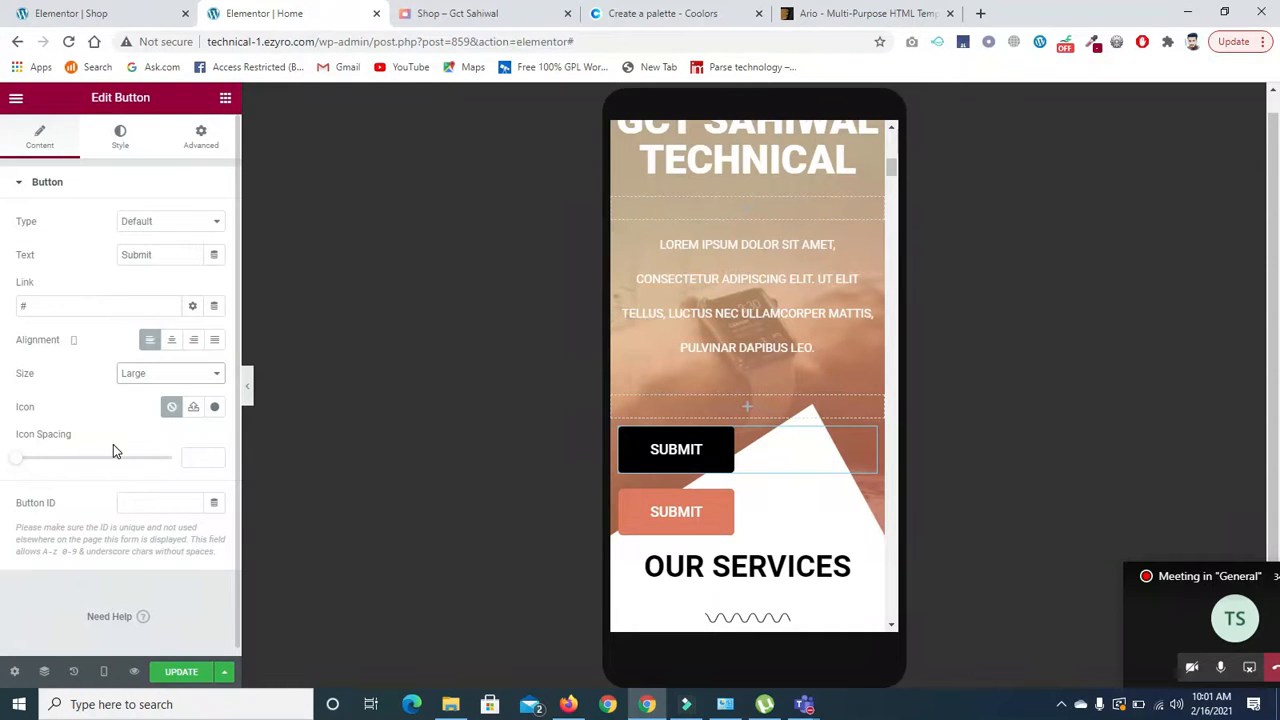
pyautogui.click(119, 133)
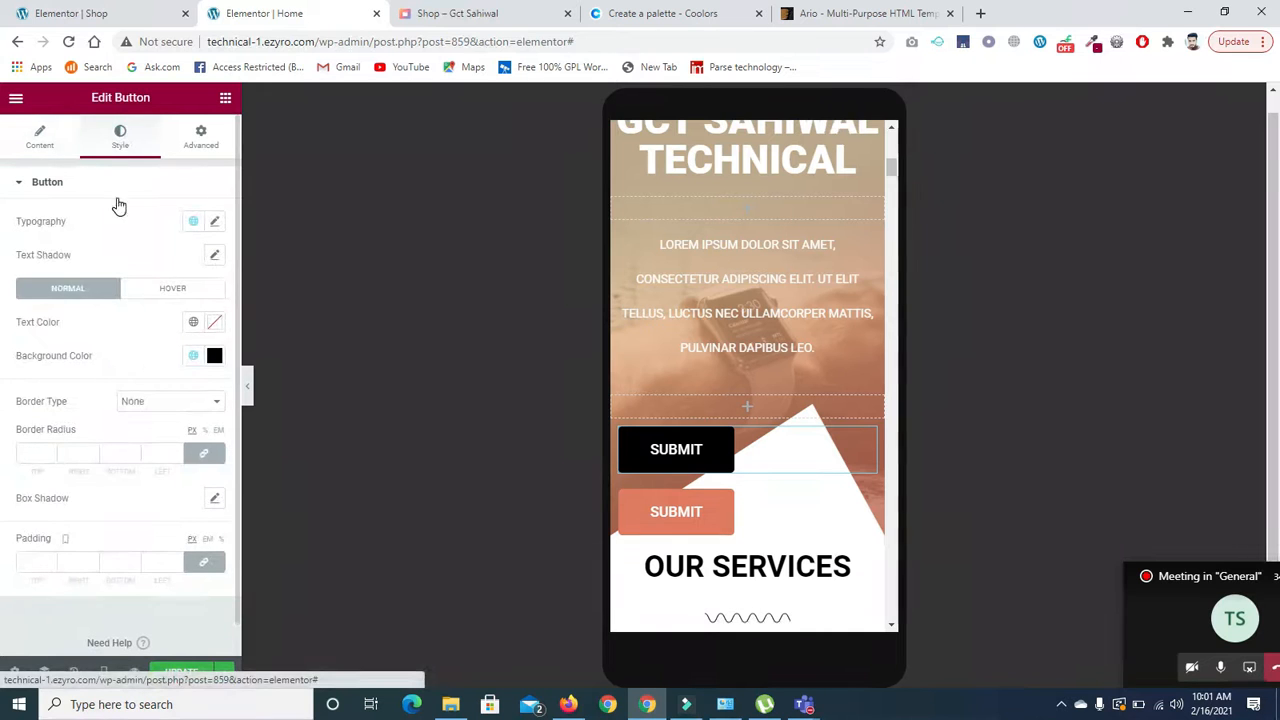
pyautogui.click(212, 223)
pyautogui.moveTo(43, 354)
pyautogui.mouseDown()
pyautogui.moveTo(54, 356)
pyautogui.moveTo(29, 357)
pyautogui.moveTo(42, 357)
pyautogui.mouseUp()
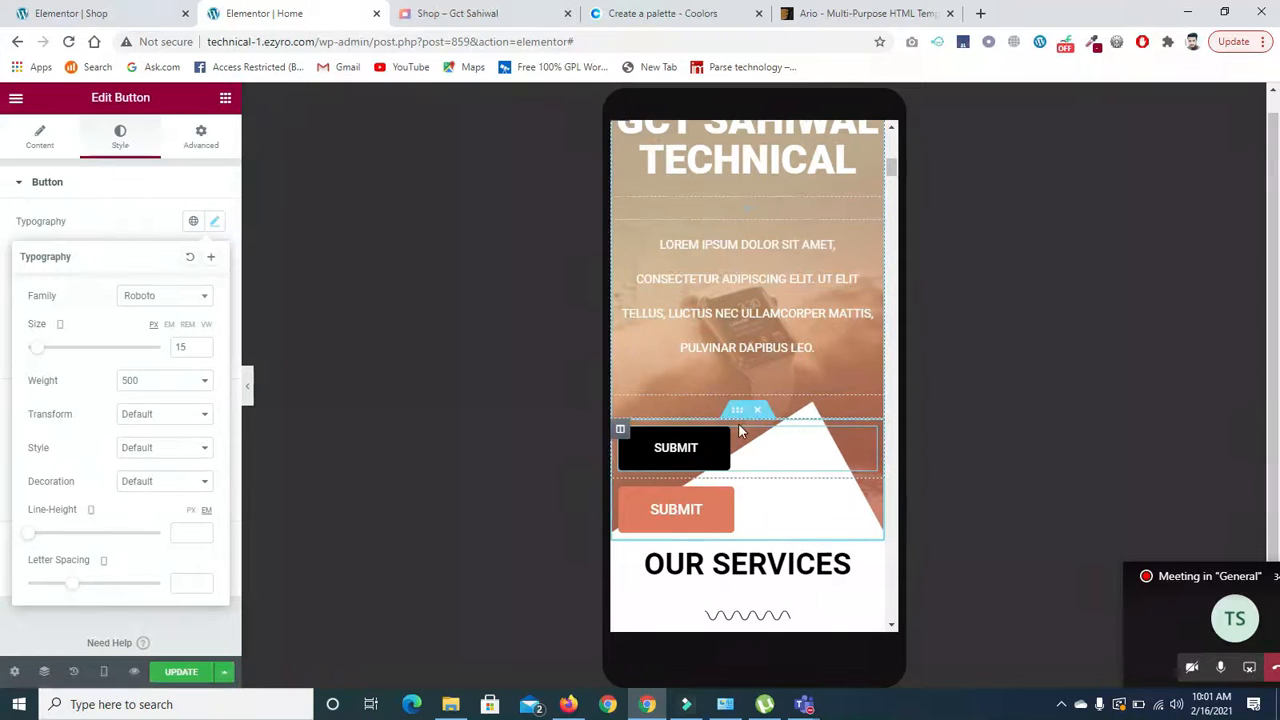
# Try different top margin values on the black Submit button with its margin sides unlinked.
pyautogui.click(866, 440)
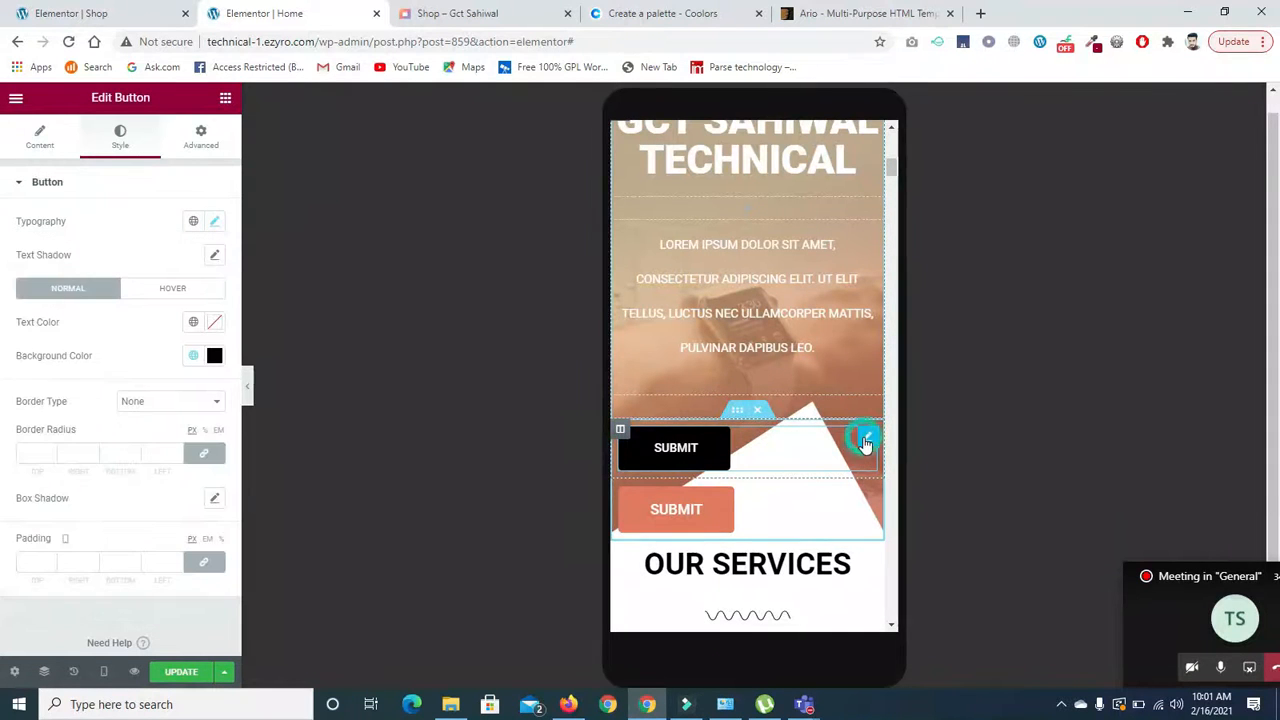
pyautogui.click(196, 138)
pyautogui.click(203, 239)
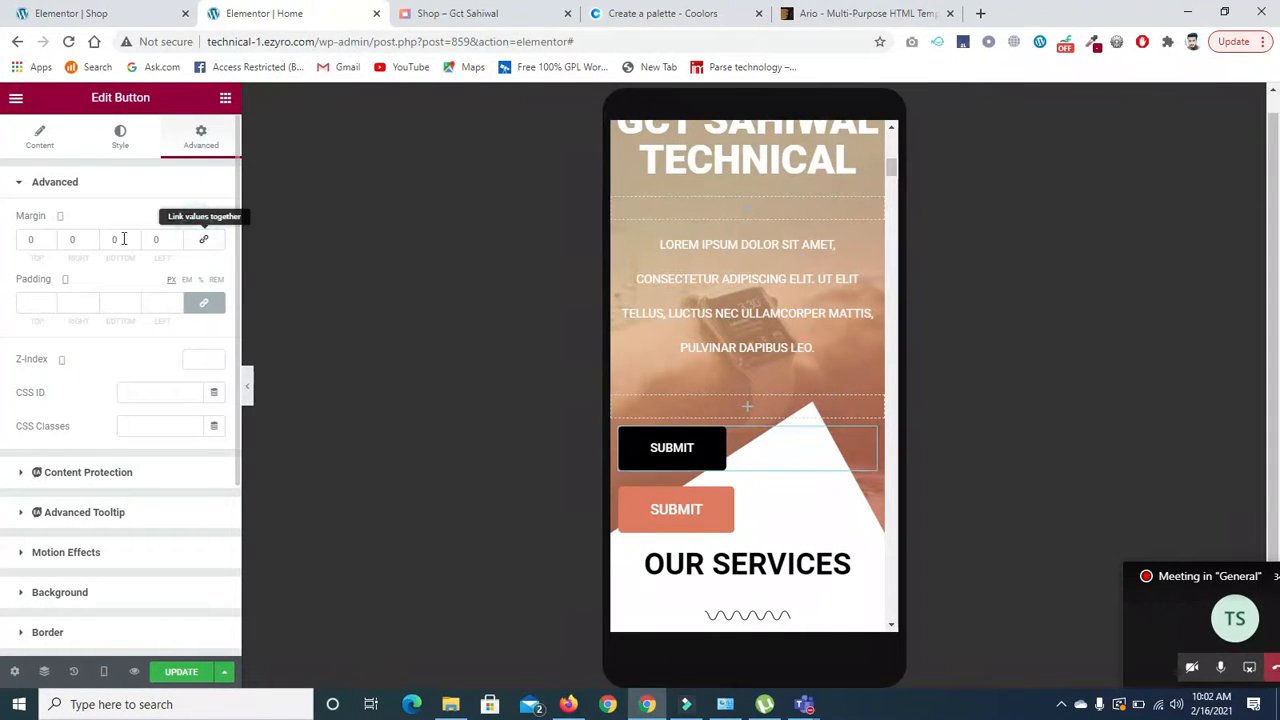
pyautogui.click(51, 244)
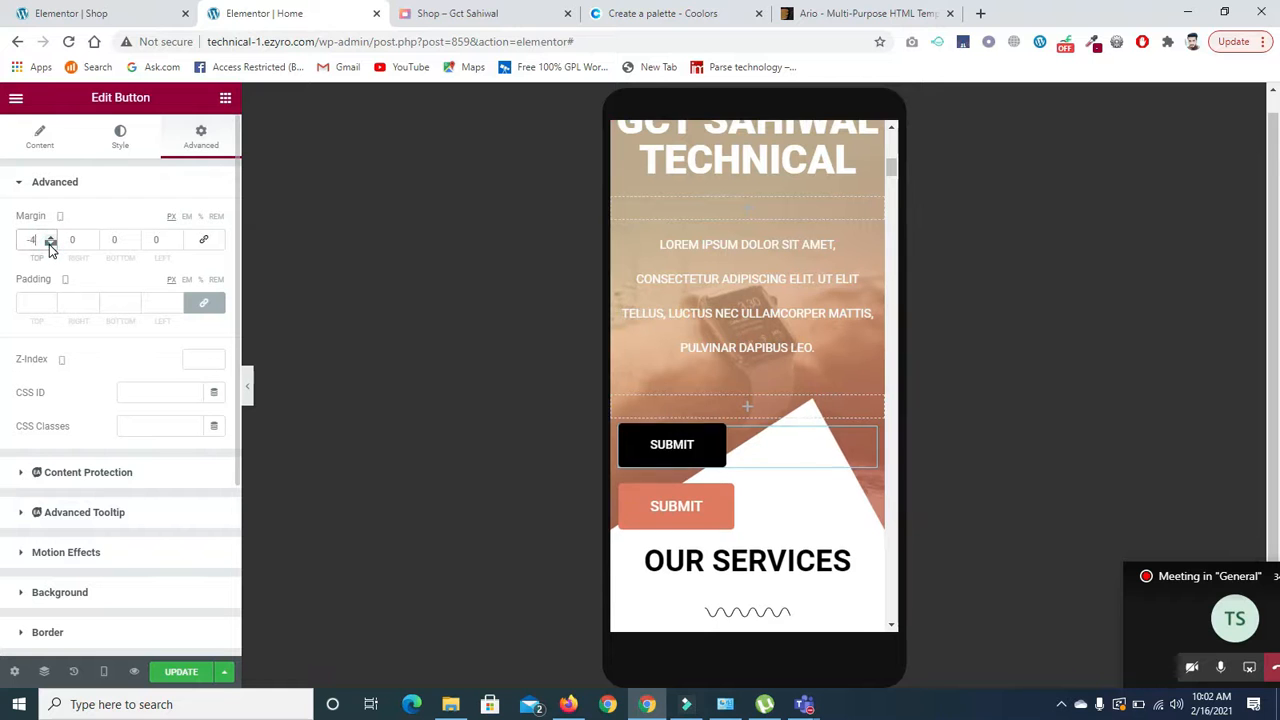
pyautogui.click(50, 244)
pyautogui.click(50, 244)
pyautogui.click(50, 243)
pyautogui.click(50, 242)
pyautogui.click(50, 238)
pyautogui.click(50, 238)
pyautogui.click(50, 238)
pyautogui.click(50, 238)
pyautogui.click(50, 238)
pyautogui.click(50, 238)
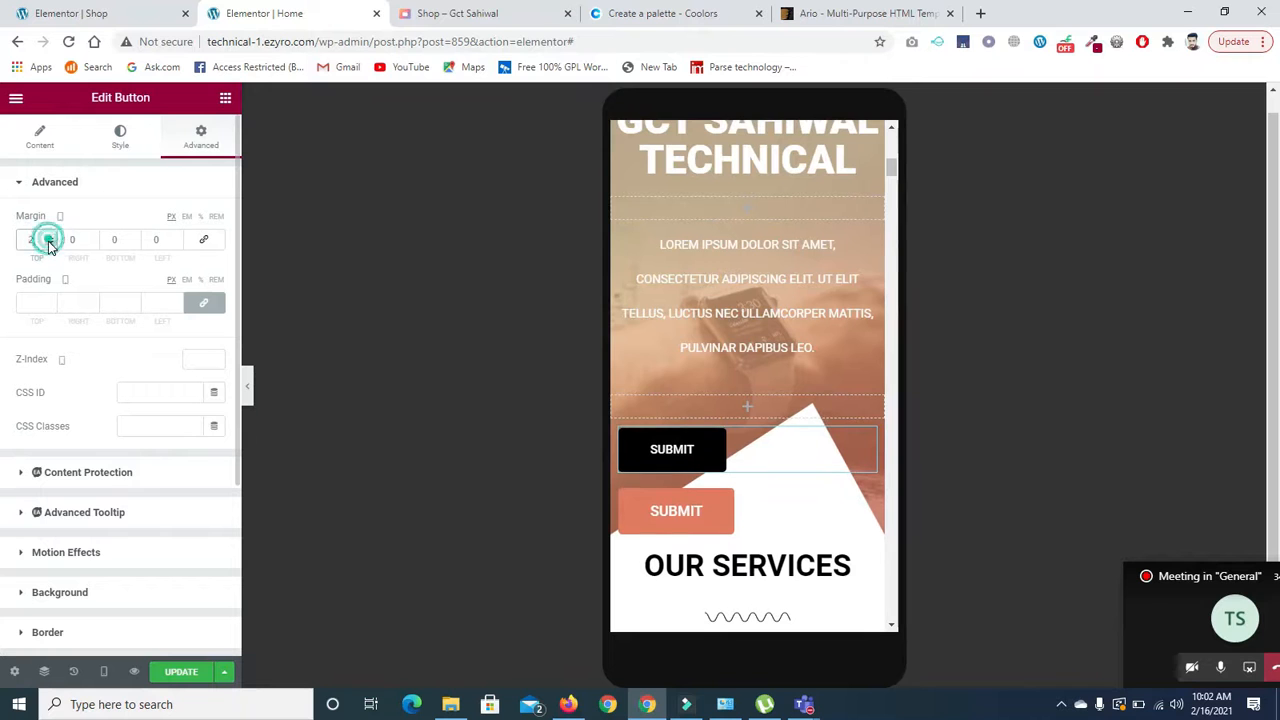
pyautogui.click(50, 237)
pyautogui.click(51, 243)
pyautogui.click(51, 243)
pyautogui.click(51, 243)
# Try different top padding values on the black Submit button with its padding sides unlinked.
pyautogui.click(206, 308)
pyautogui.click(50, 300)
pyautogui.click(50, 300)
pyautogui.click(50, 300)
pyautogui.click(50, 300)
pyautogui.click(50, 307)
pyautogui.click(50, 307)
pyautogui.click(50, 307)
pyautogui.click(50, 307)
pyautogui.click(50, 307)
pyautogui.click(50, 307)
pyautogui.click(50, 307)
pyautogui.click(50, 307)
pyautogui.click(50, 307)
pyautogui.click(50, 307)
pyautogui.click(48, 300)
pyautogui.click(48, 300)
pyautogui.click(48, 300)
pyautogui.click(48, 300)
pyautogui.click(48, 300)
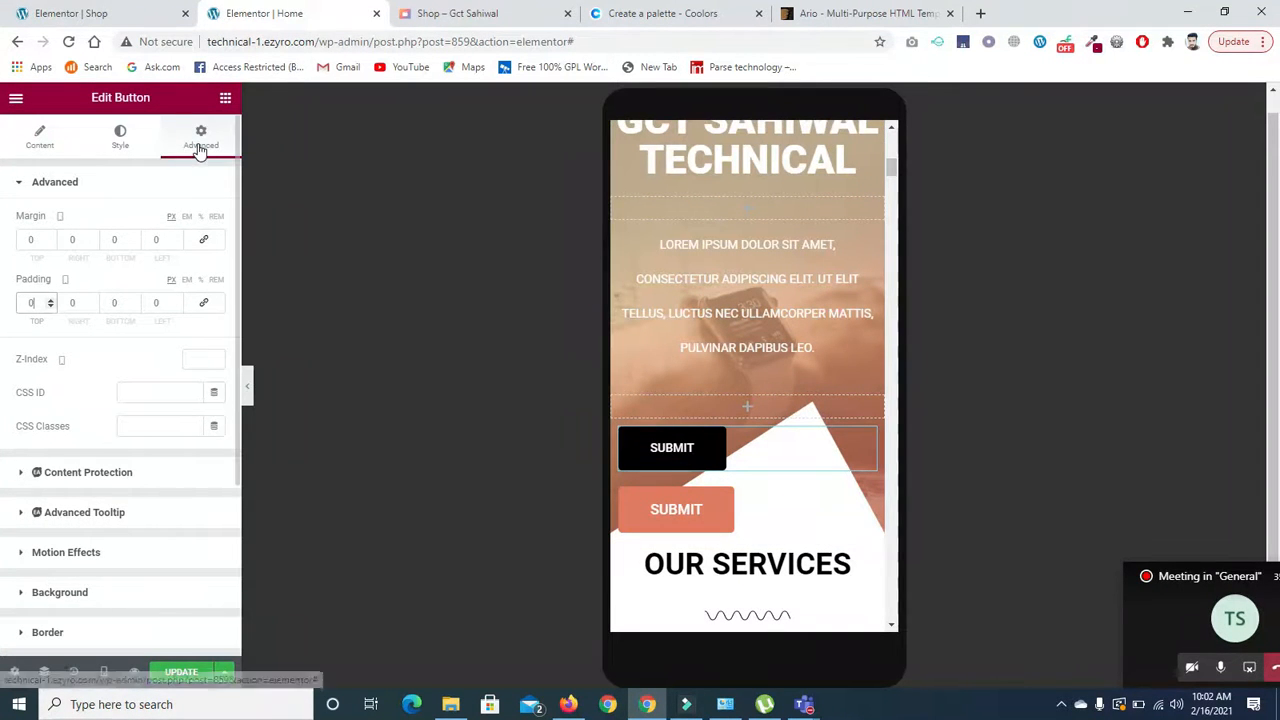
# Change the black Submit button's positioning to Absolute.
pyautogui.moveTo(236, 447); pyautogui.dragTo(240, 587)
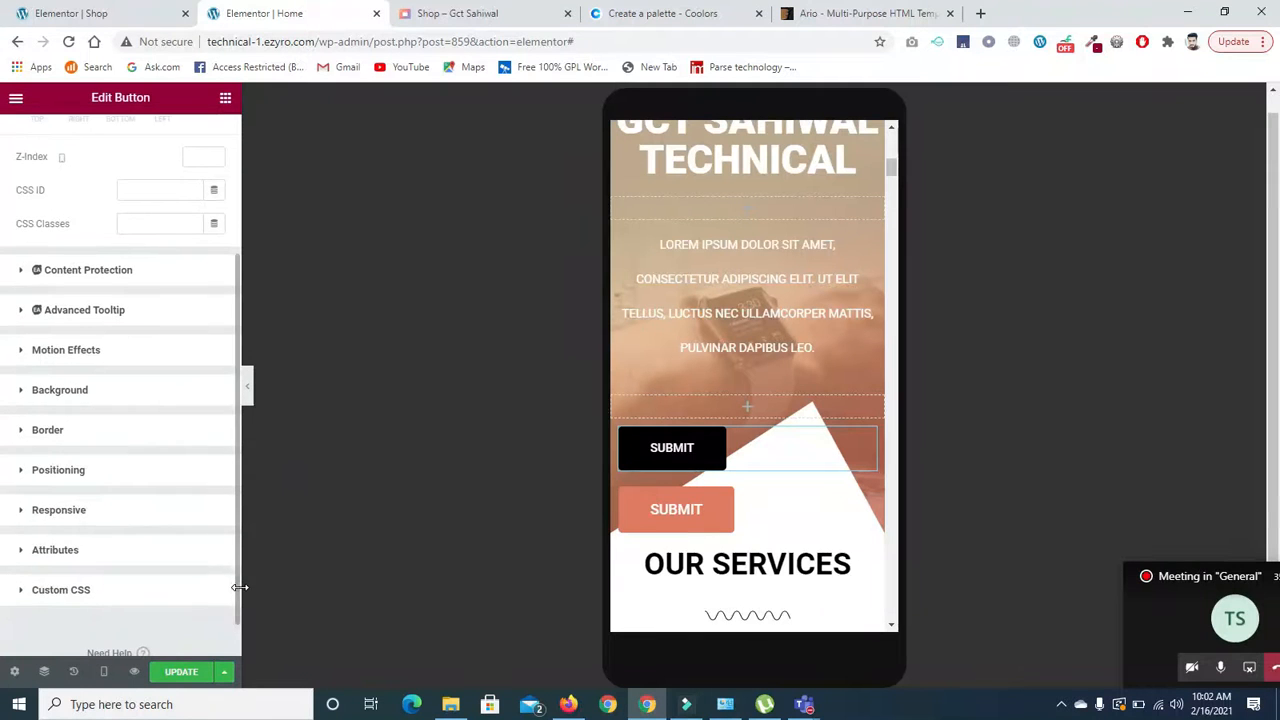
pyautogui.click(45, 470)
pyautogui.moveTo(236, 465); pyautogui.dragTo(233, 562)
pyautogui.click(171, 419)
pyautogui.click(160, 443)
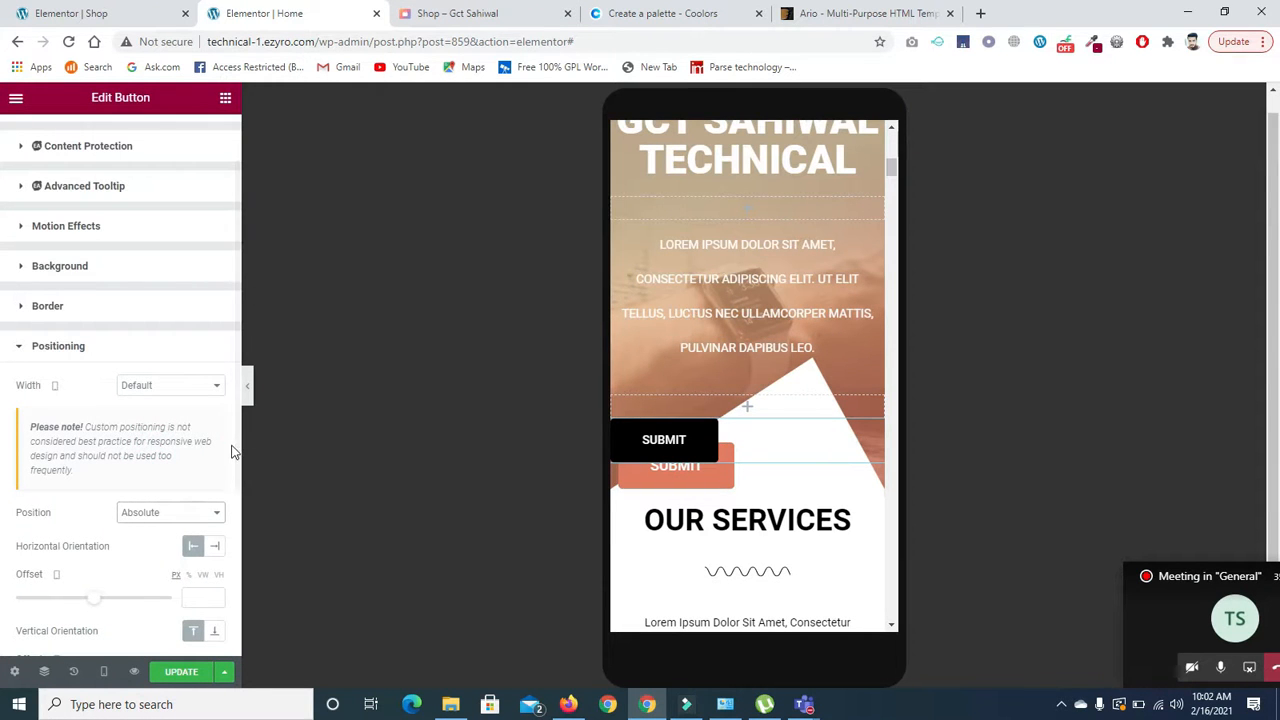
# Set the black Submit button's vertical orientation to Bottom with a vertical offset of 31 px.
pyautogui.moveTo(237, 453); pyautogui.dragTo(228, 563)
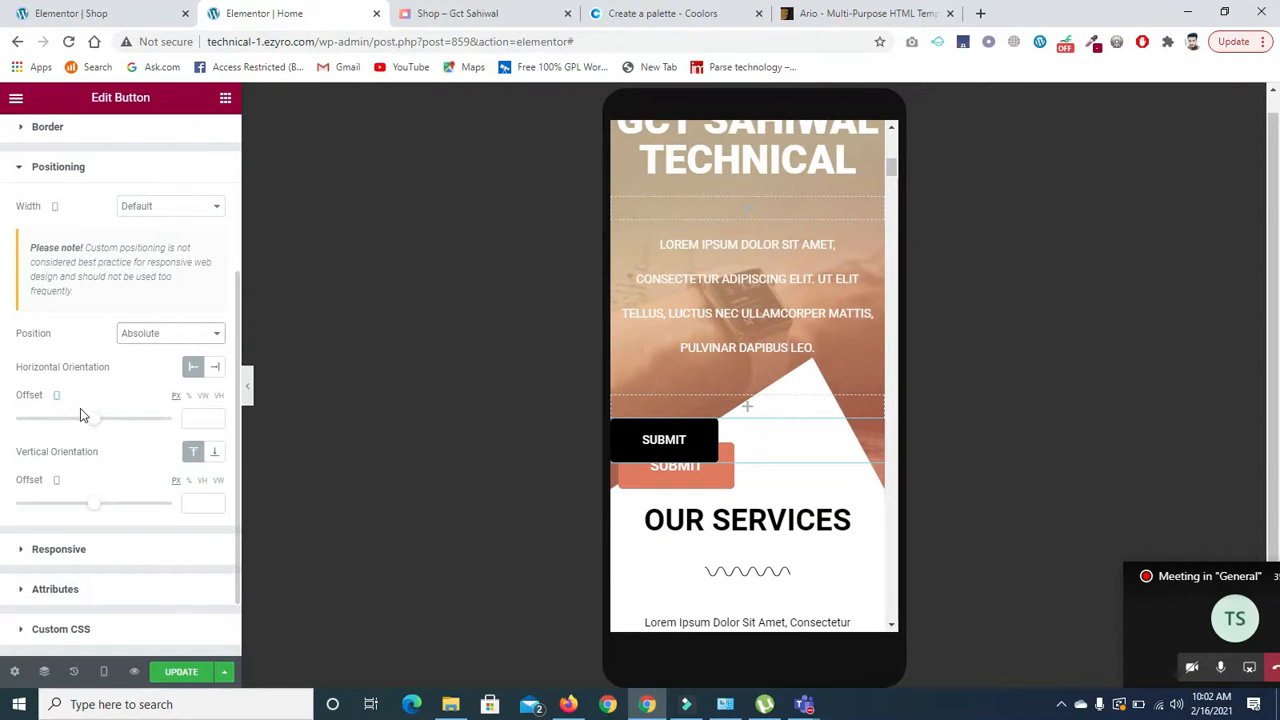
pyautogui.click(214, 452)
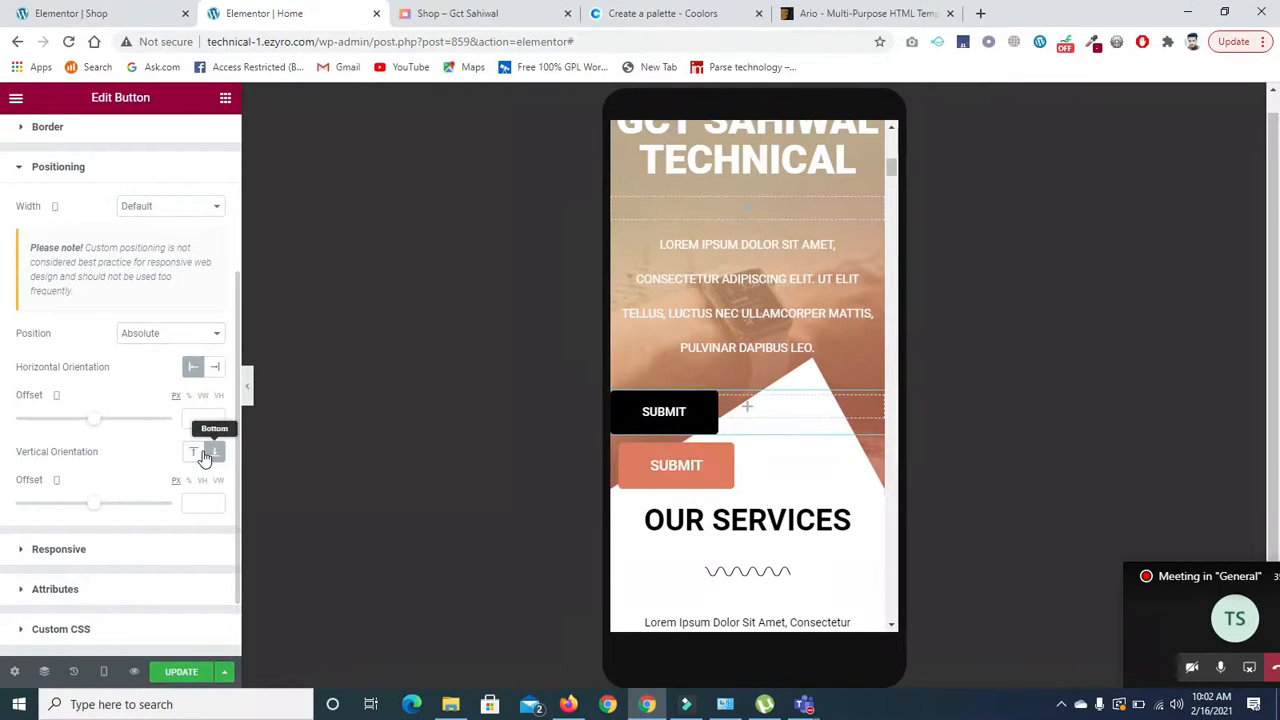
pyautogui.click(97, 505)
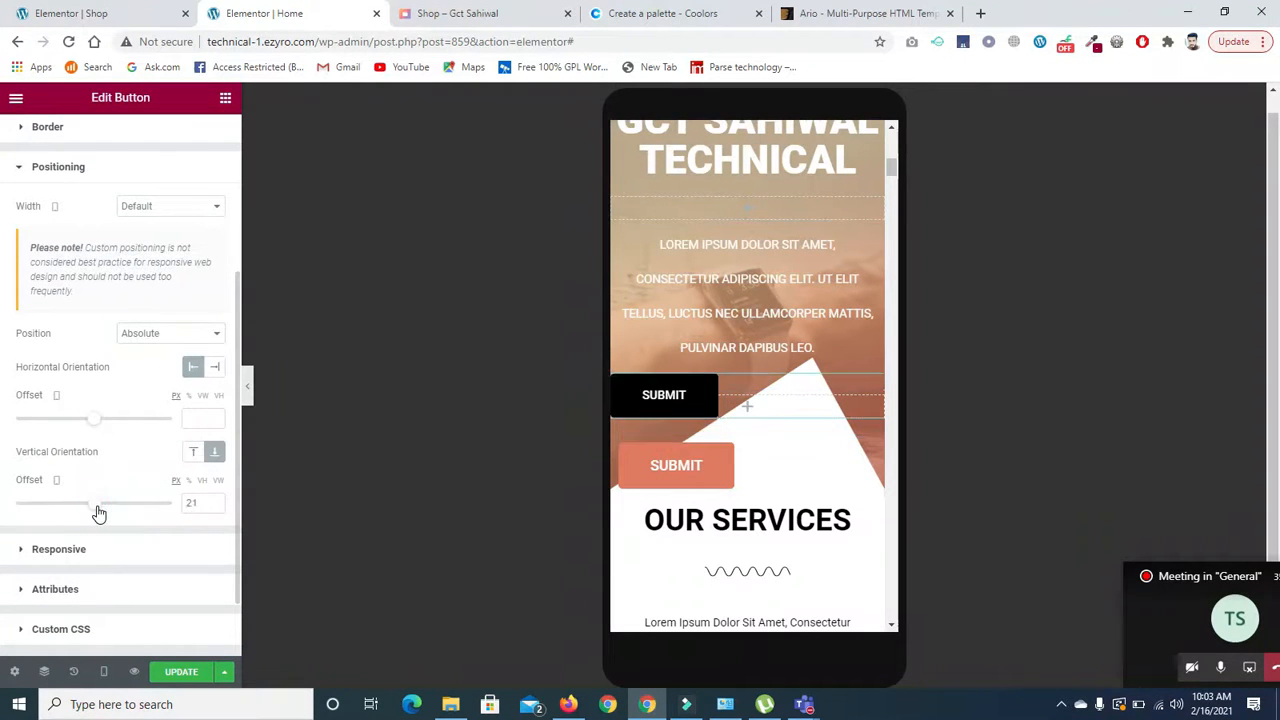
pyautogui.moveTo(100, 513); pyautogui.dragTo(97, 513)
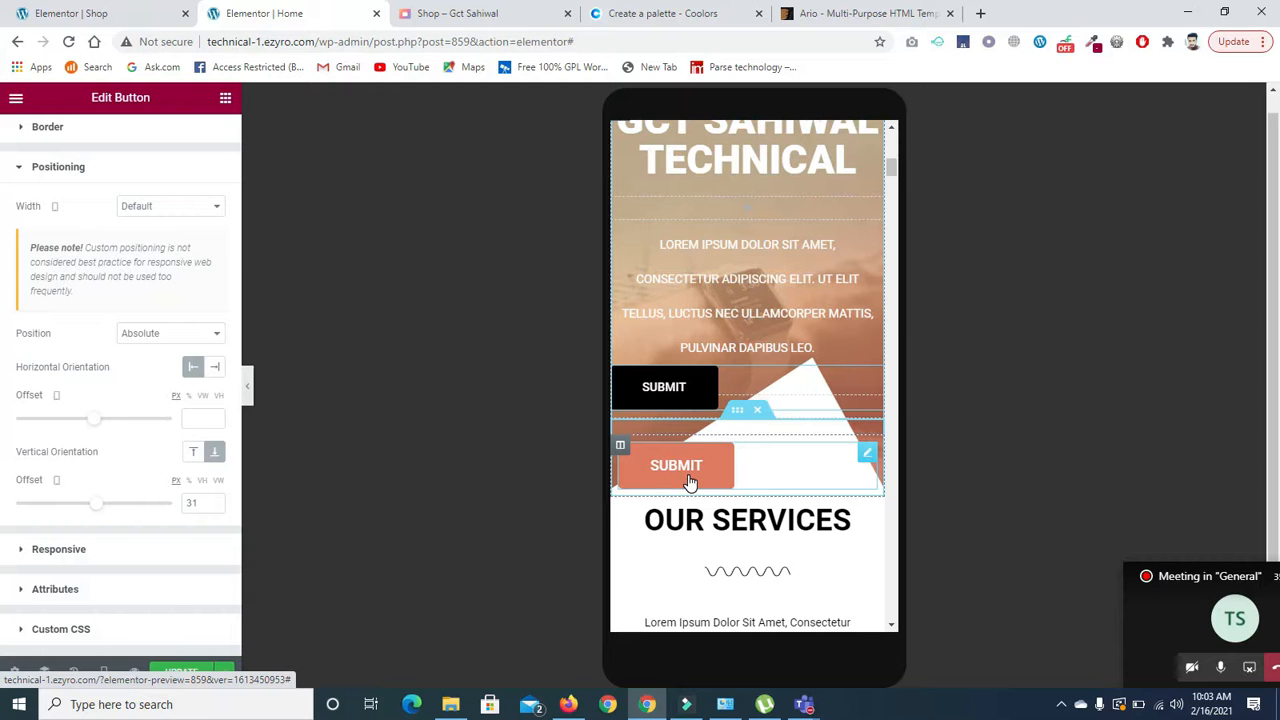
# Hide the orange Submit button above the Our Services section on mobile.
pyautogui.click(866, 453)
pyautogui.click(201, 137)
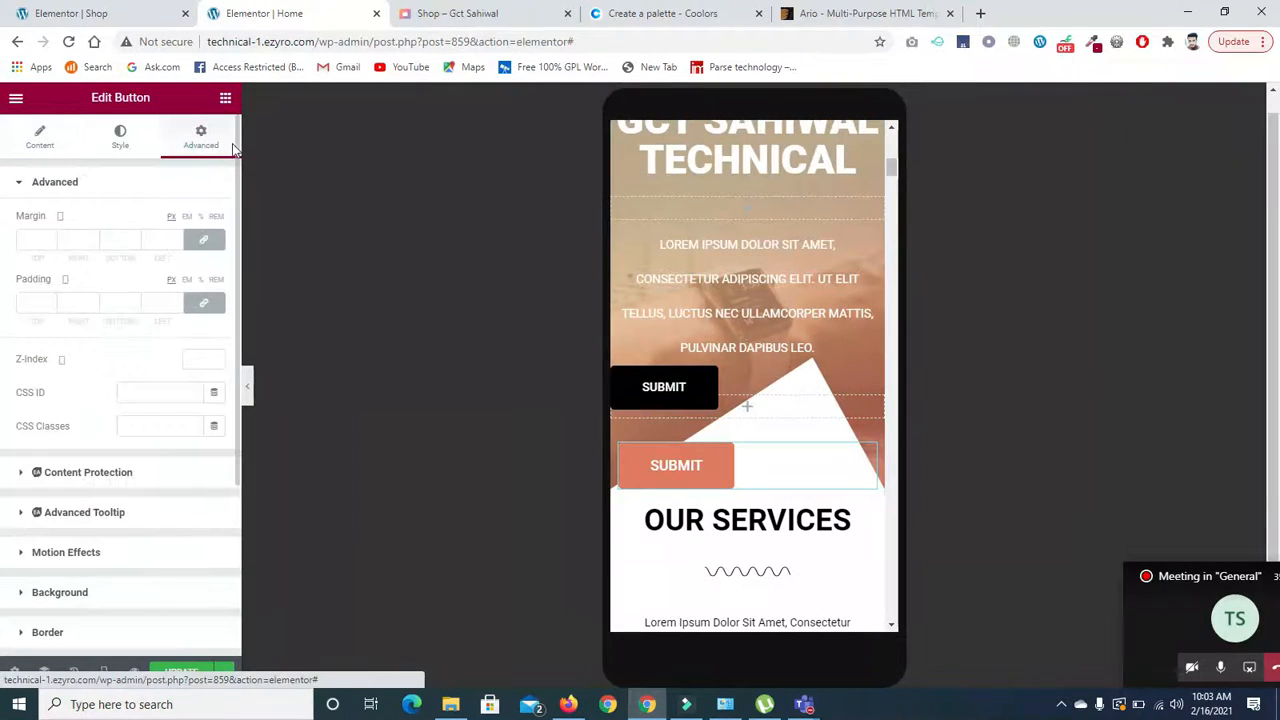
pyautogui.moveTo(237, 145); pyautogui.dragTo(240, 370)
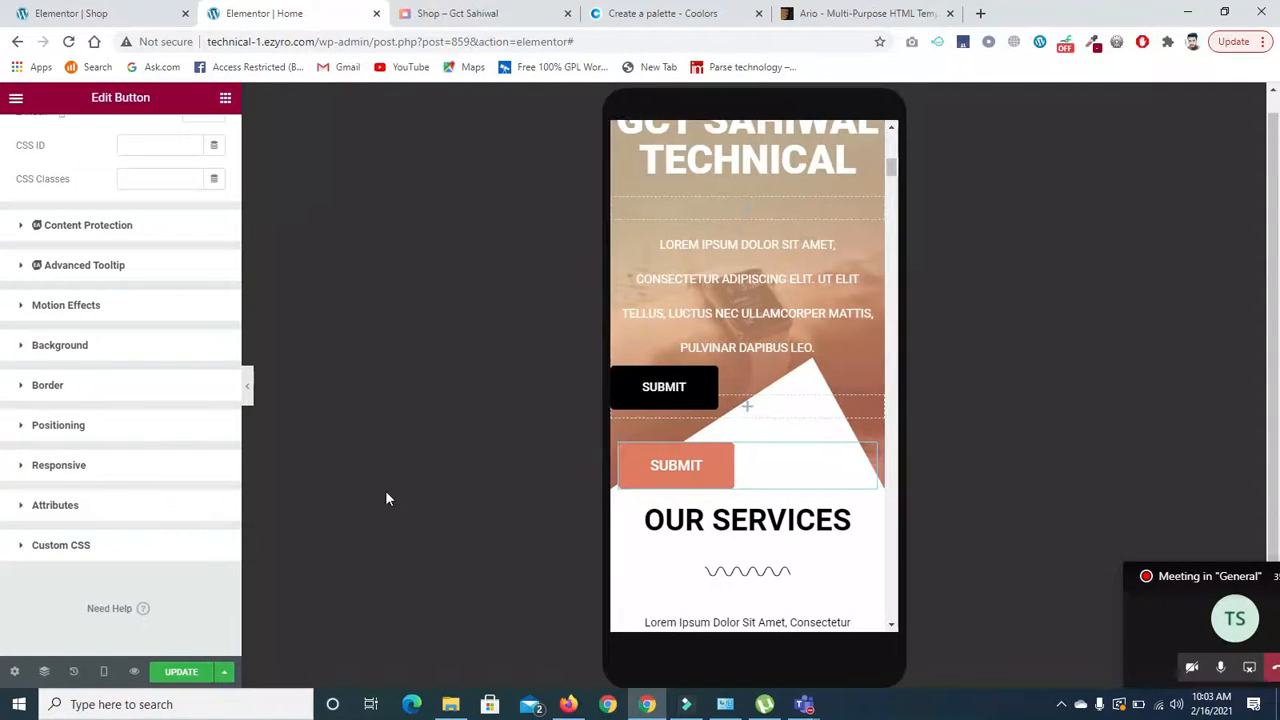
pyautogui.click(14, 466)
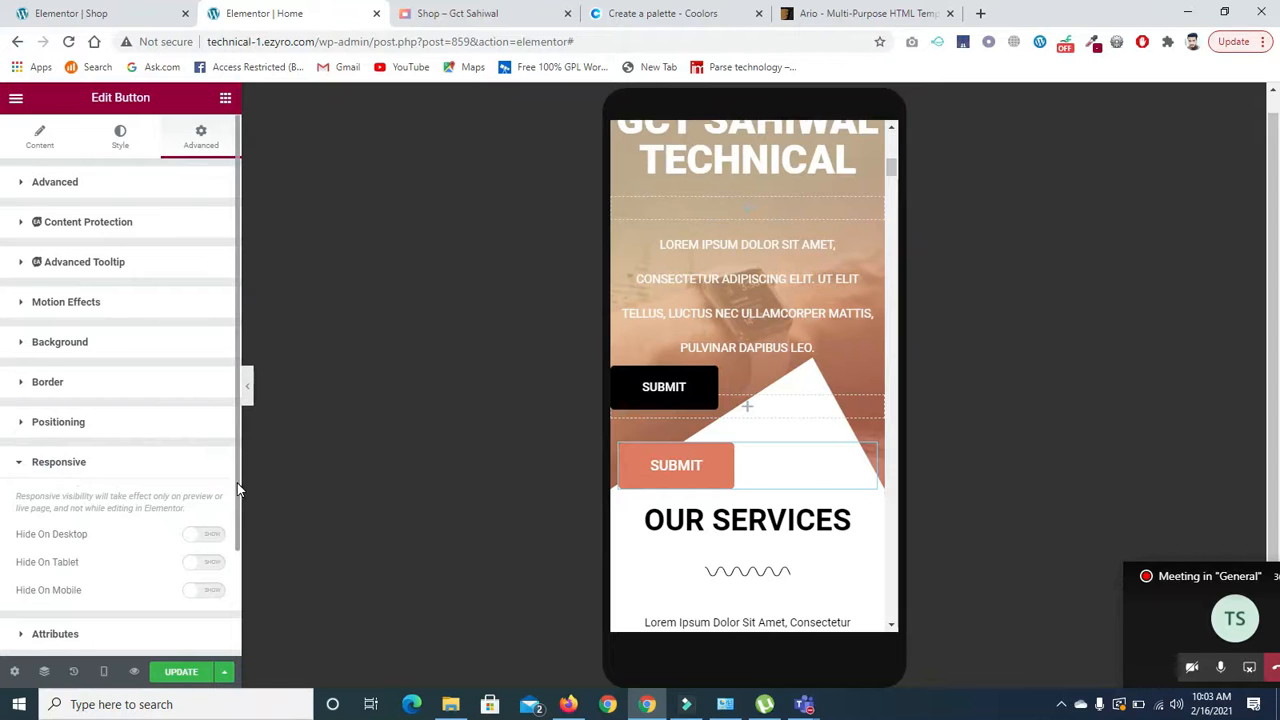
pyautogui.scroll(-2, 234, 487)
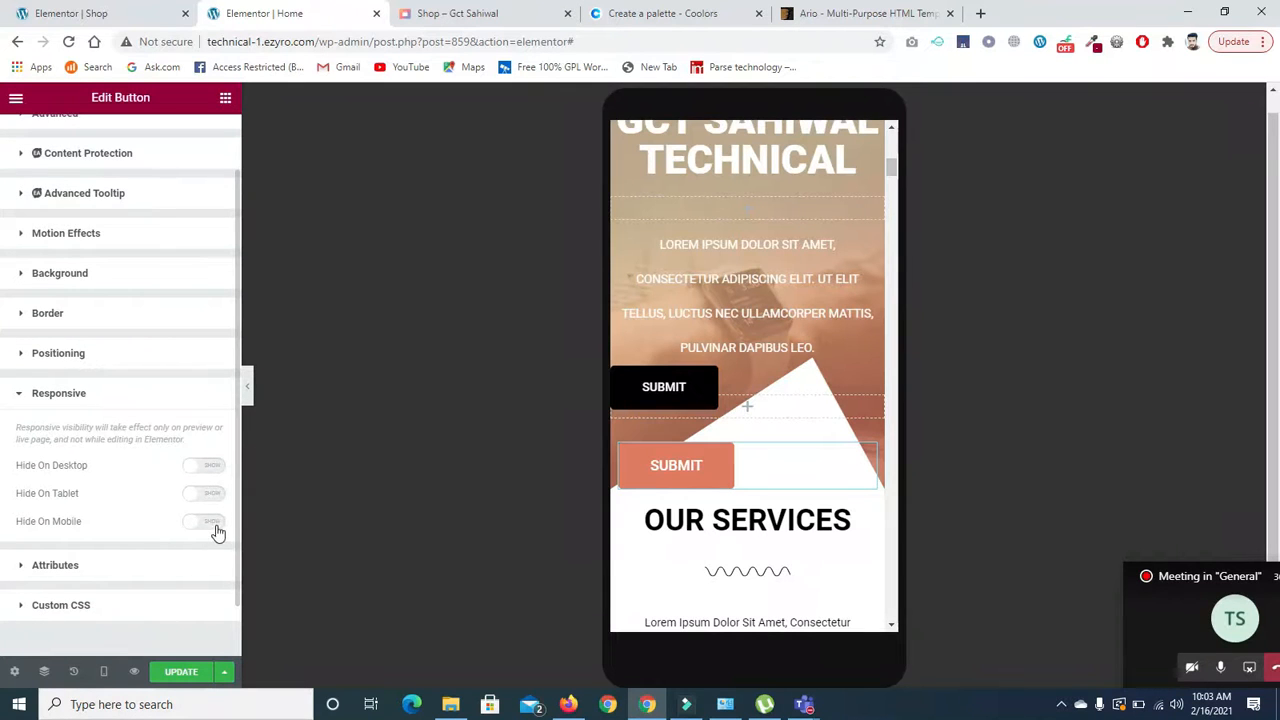
pyautogui.click(216, 530)
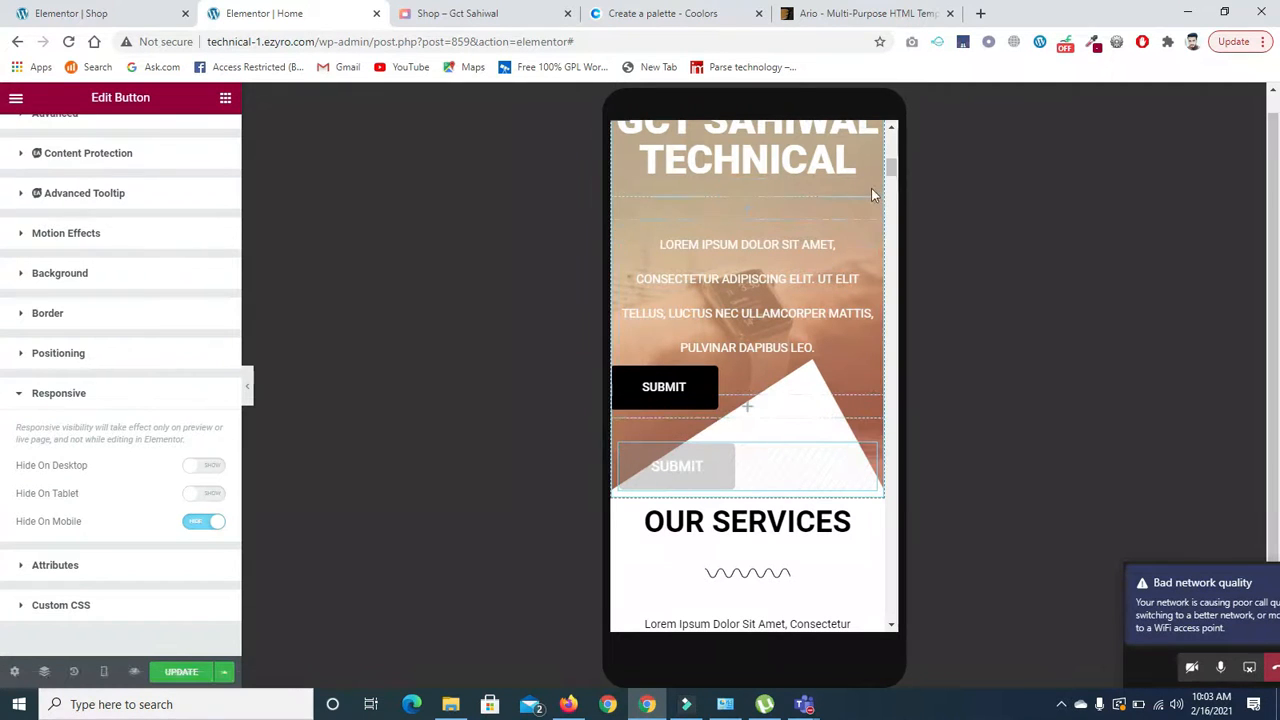
# Unlink the padding sides of the upper heading over the watch image and set its top padding to 10 px.
pyautogui.moveTo(897, 172); pyautogui.dragTo(893, 296)
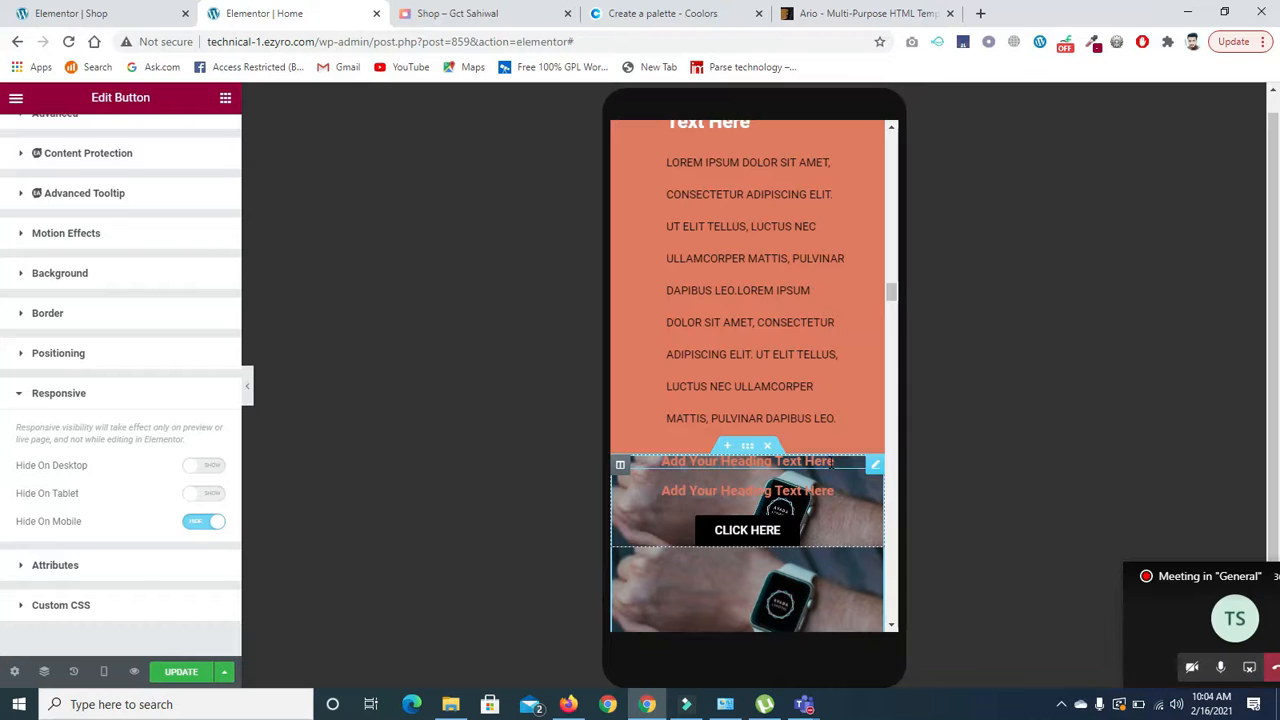
pyautogui.click(876, 469)
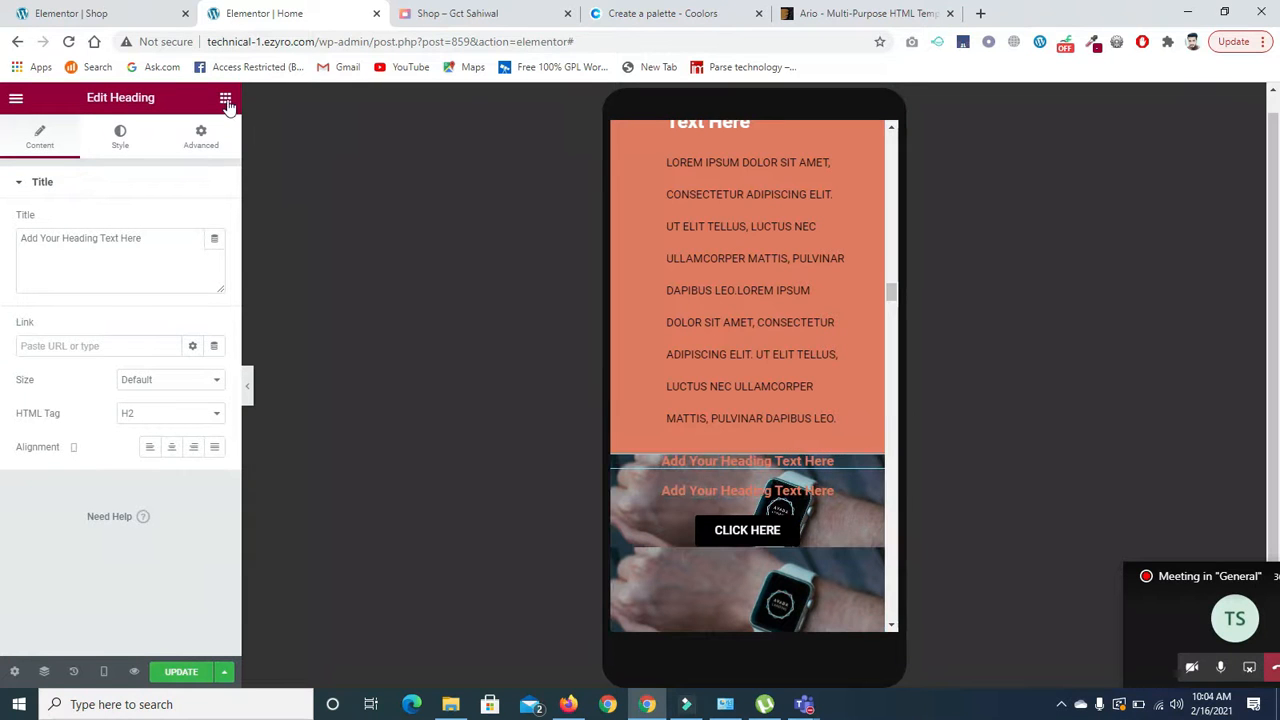
pyautogui.click(202, 134)
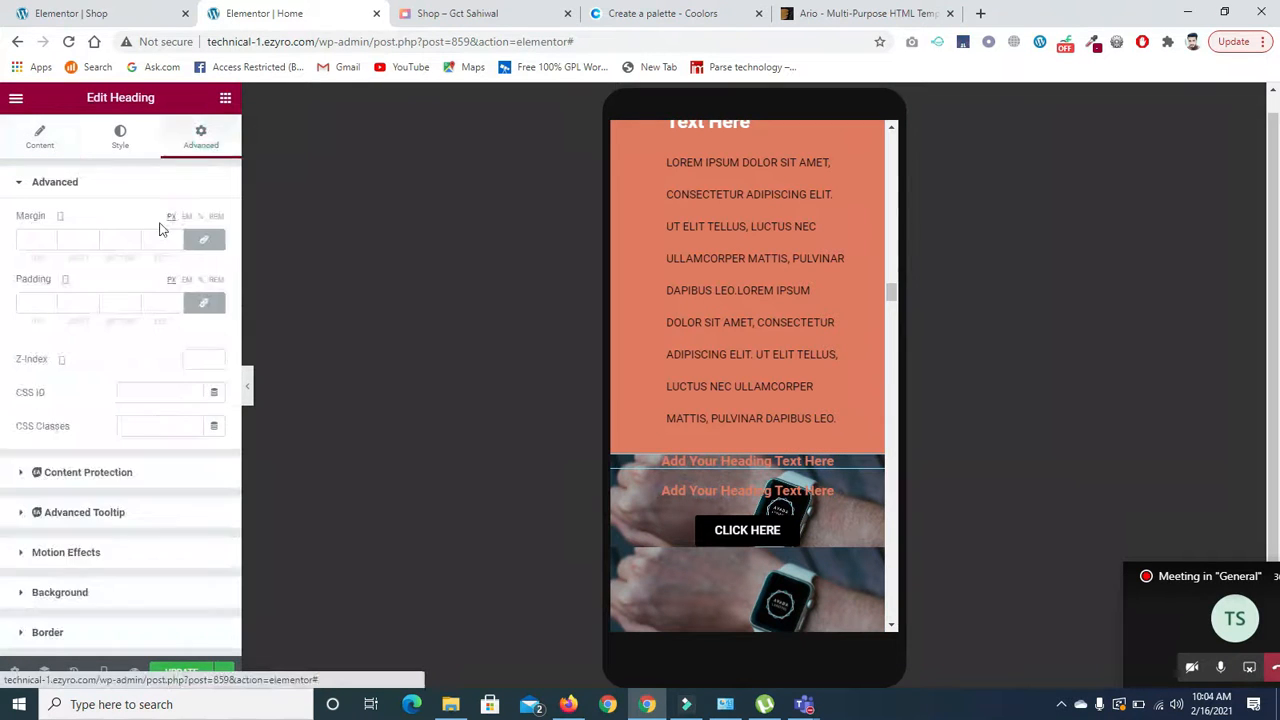
pyautogui.click(197, 300)
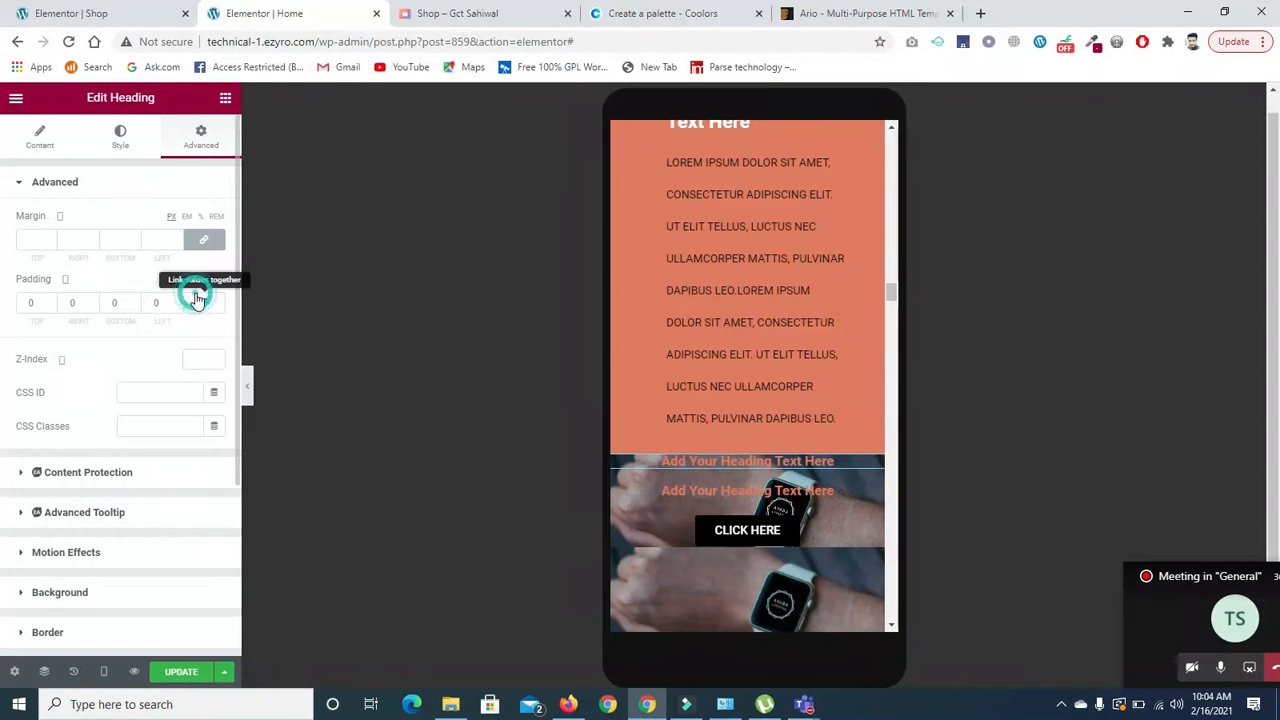
pyautogui.click(51, 300)
pyautogui.click(51, 300)
pyautogui.click(51, 300)
pyautogui.click(51, 300)
pyautogui.click(51, 300)
pyautogui.click(51, 300)
pyautogui.click(51, 300)
pyautogui.click(51, 300)
pyautogui.click(51, 300)
pyautogui.click(51, 300)
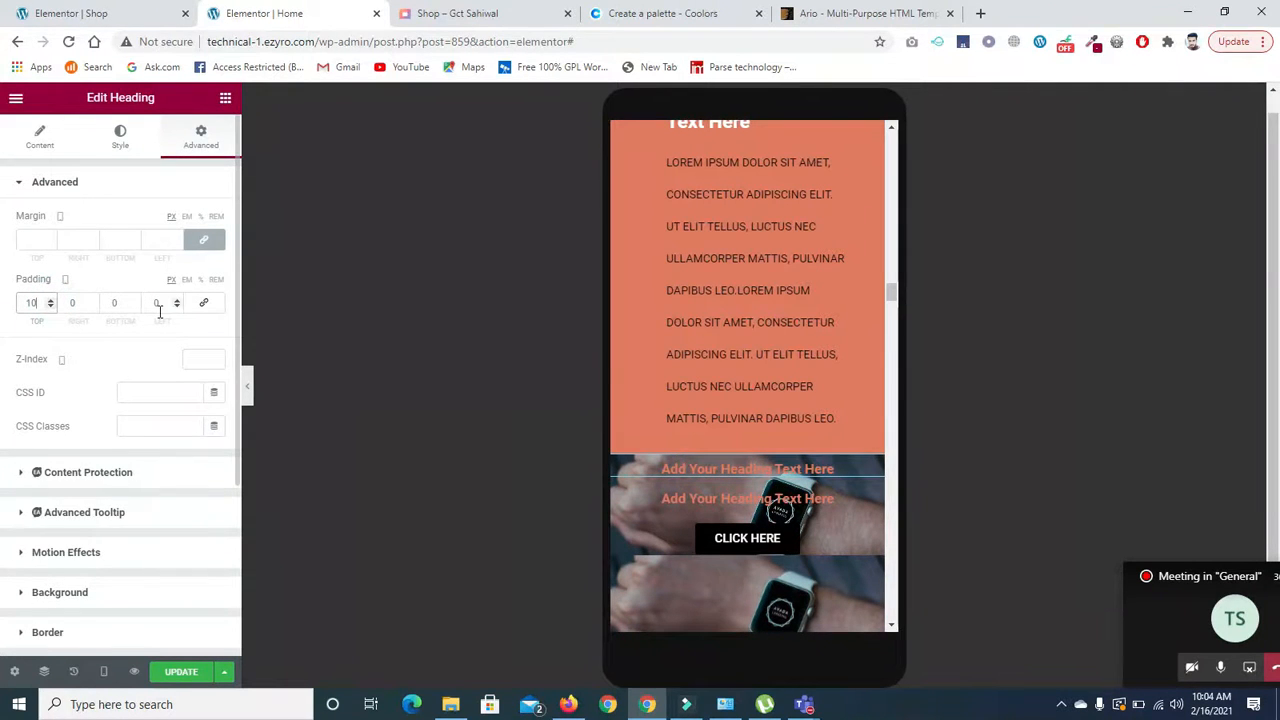
# Unlink the margin sides of the black Click Here button over the watch image and set its top margin to 5 px.
pyautogui.moveTo(895, 293); pyautogui.dragTo(891, 303)
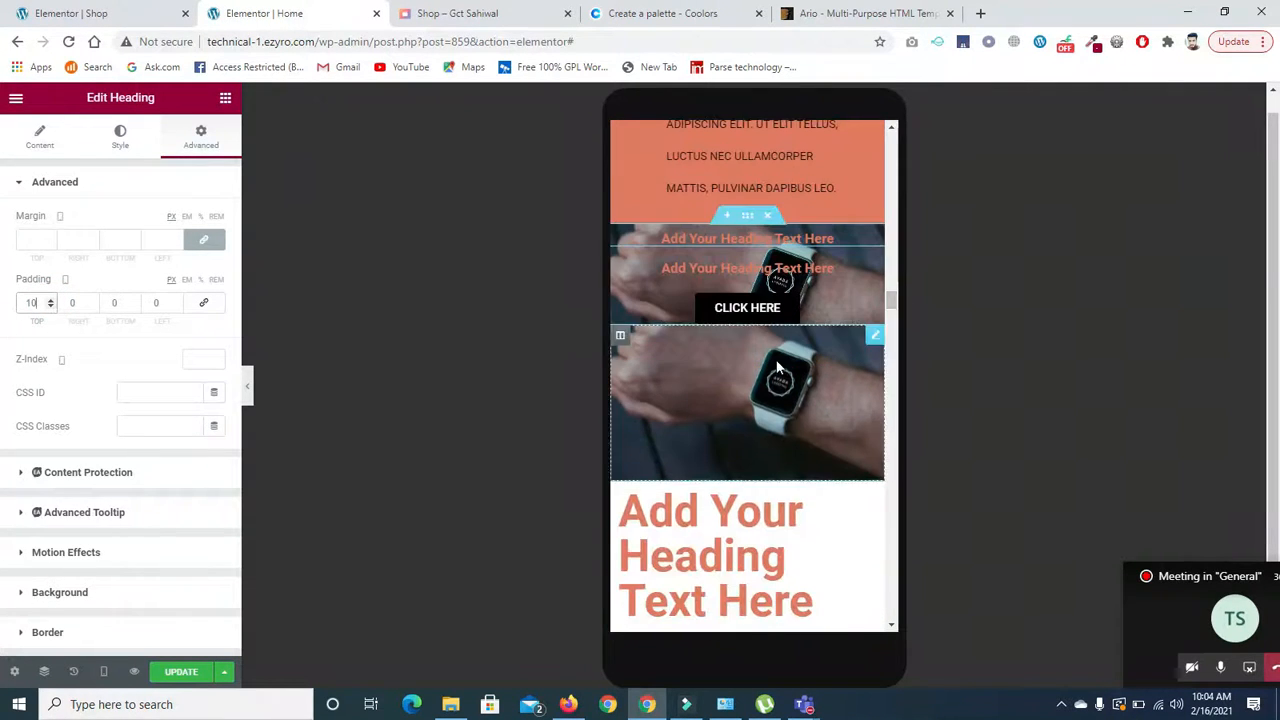
pyautogui.click(871, 303)
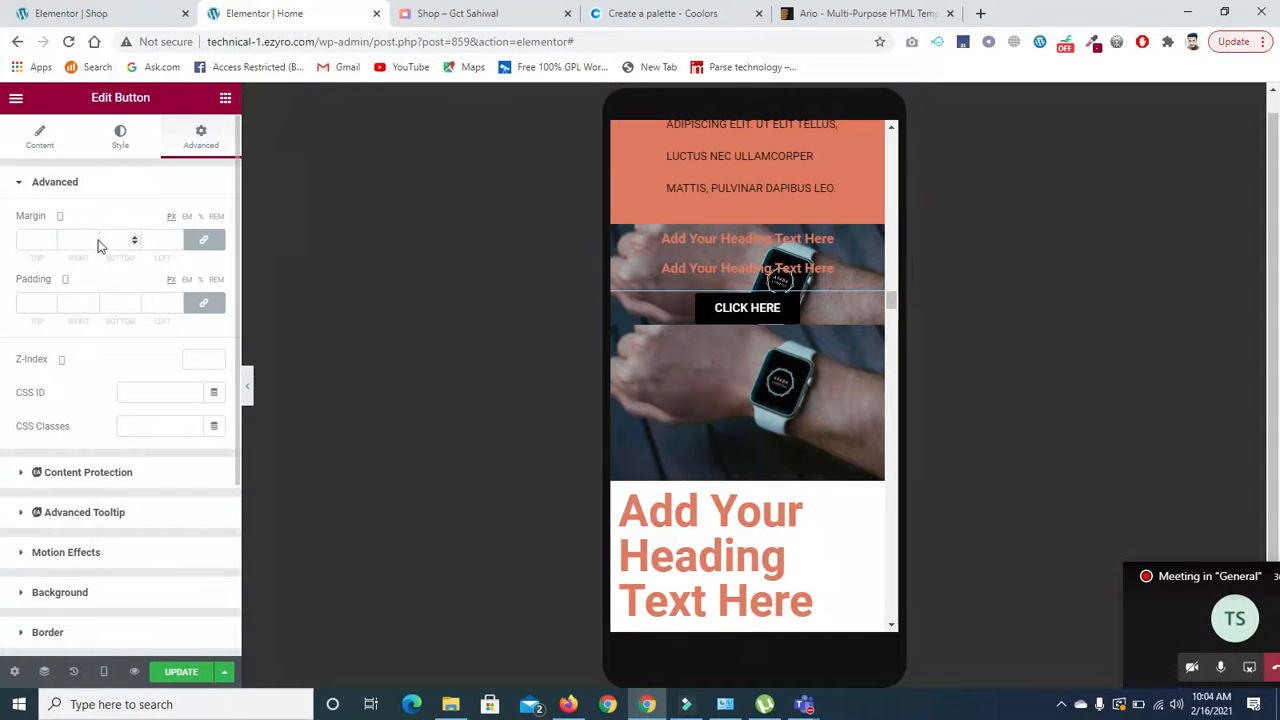
pyautogui.click(205, 244)
pyautogui.click(53, 237)
pyautogui.click(53, 237)
pyautogui.click(53, 237)
pyautogui.click(53, 237)
pyautogui.click(53, 237)
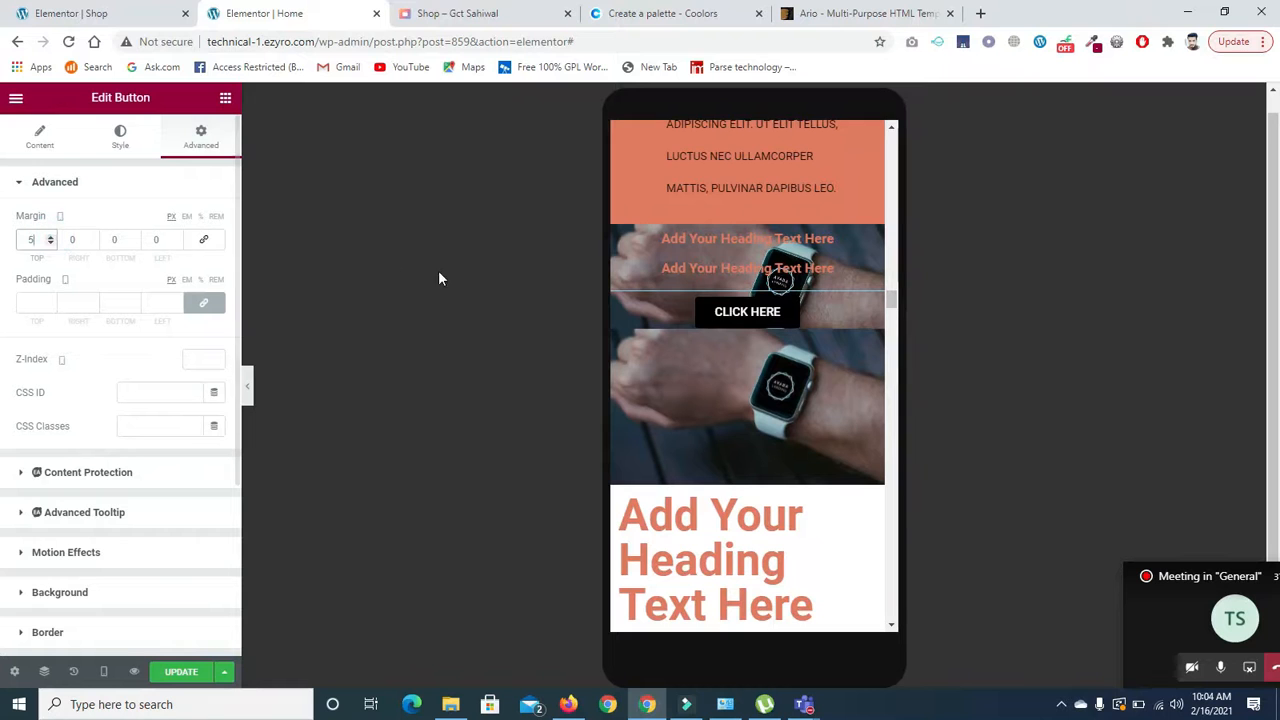
# Set the mobile font size of the large orange heading above the indented lorem ipsum paragraph to 27 px.
pyautogui.moveTo(893, 309); pyautogui.dragTo(893, 333)
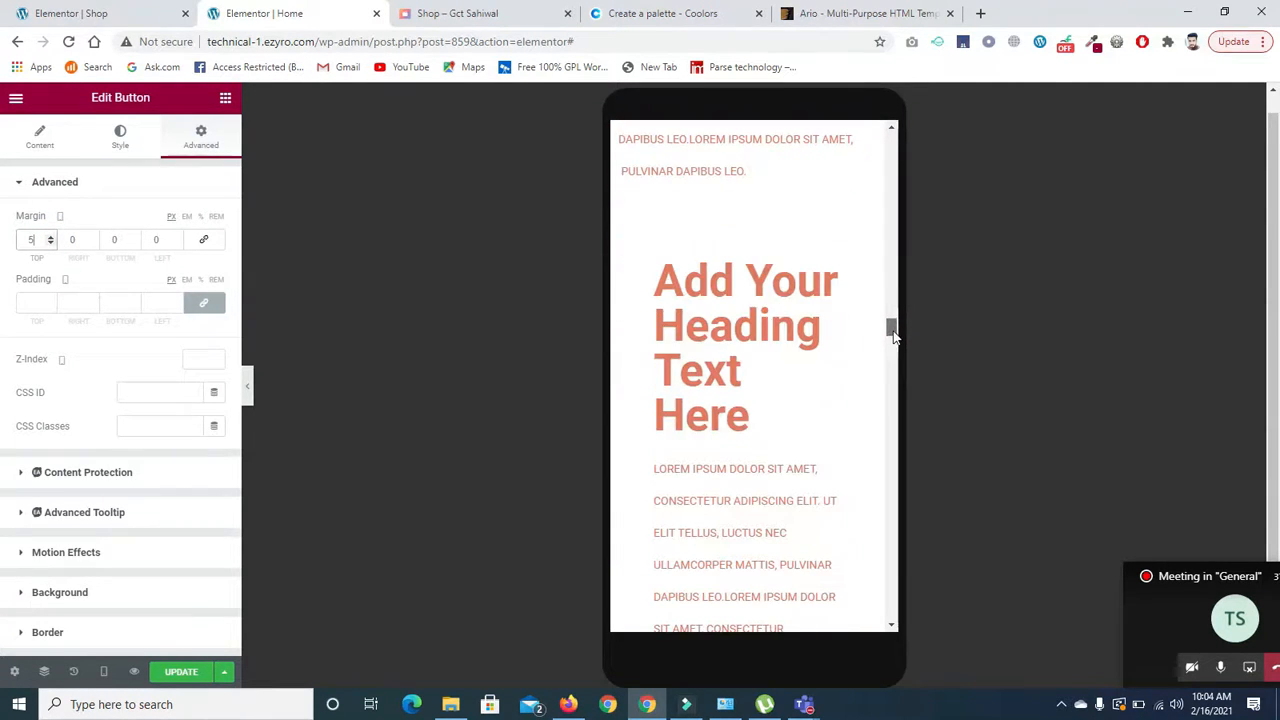
pyautogui.click(740, 280)
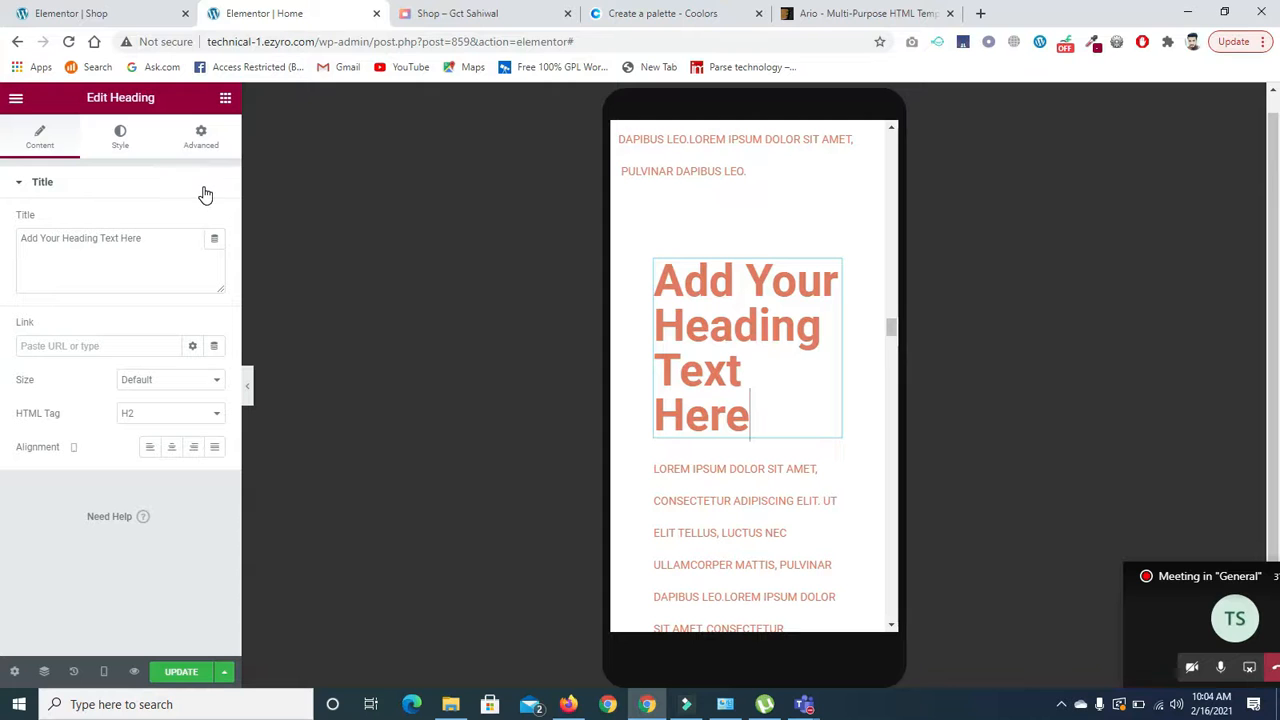
pyautogui.click(210, 138)
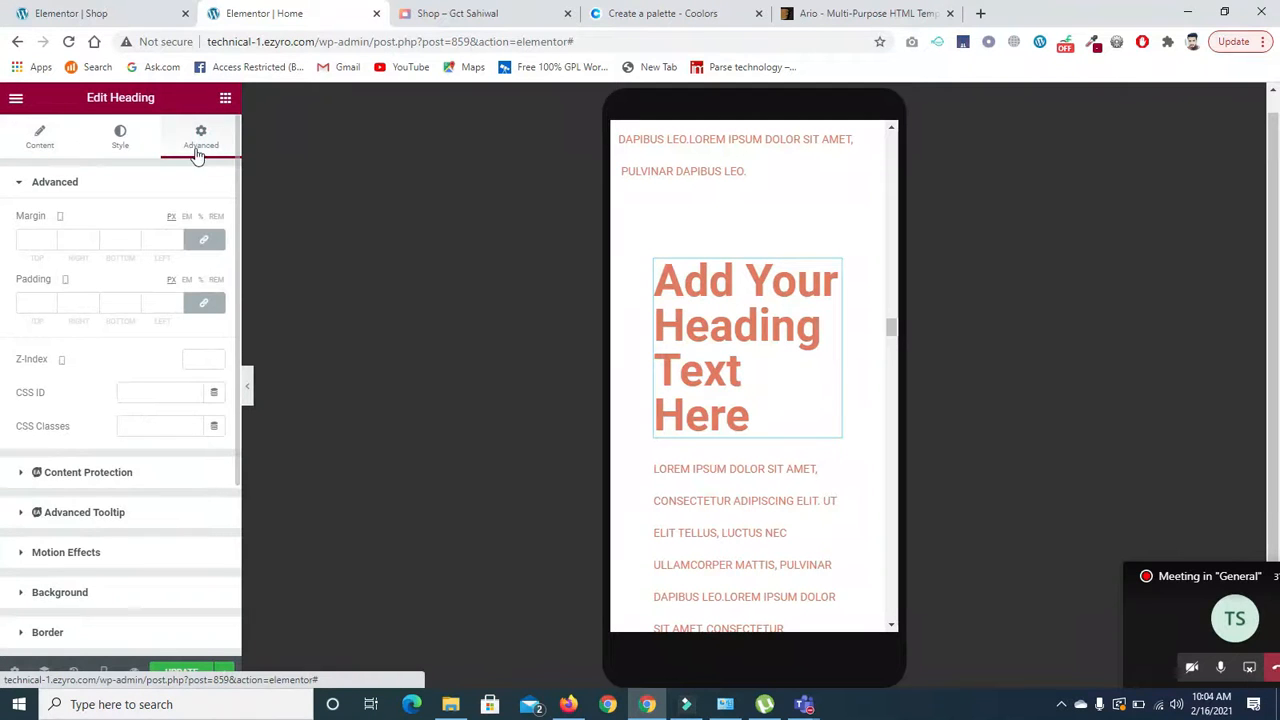
pyautogui.click(119, 147)
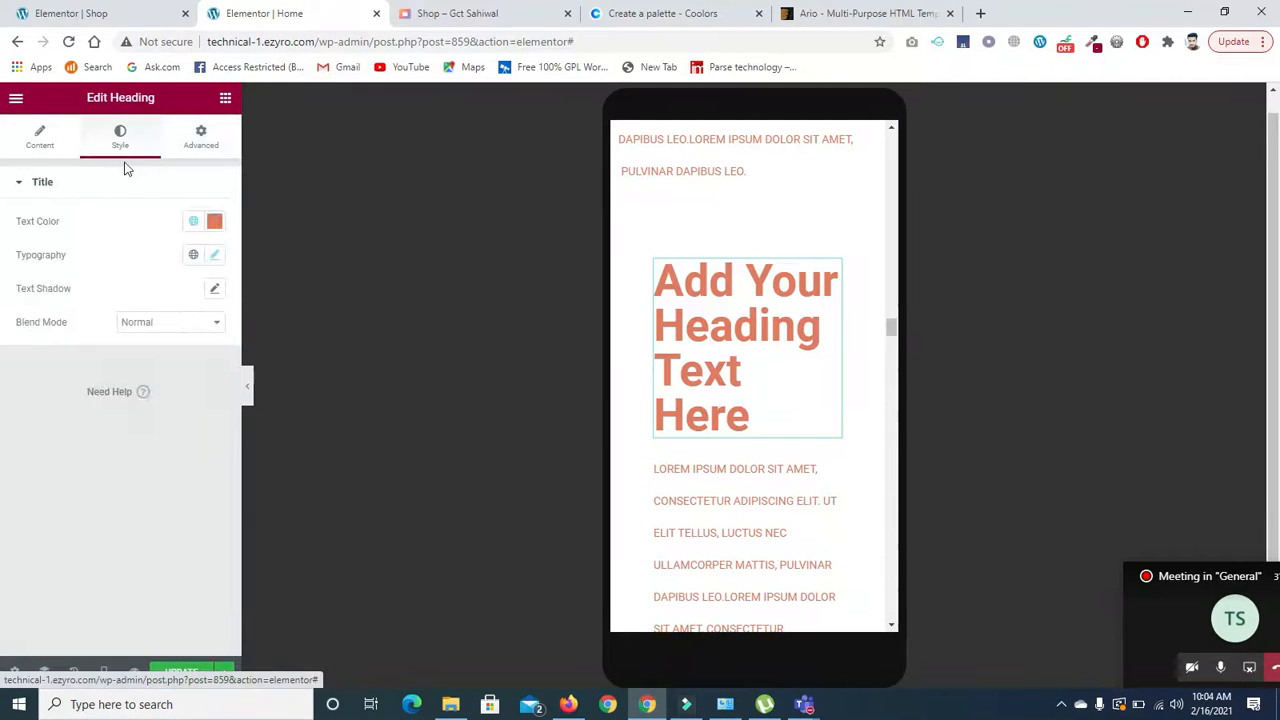
pyautogui.click(212, 257)
pyautogui.moveTo(29, 385)
pyautogui.mouseDown()
pyautogui.moveTo(54, 381)
pyautogui.moveTo(46, 388)
pyautogui.mouseUp()
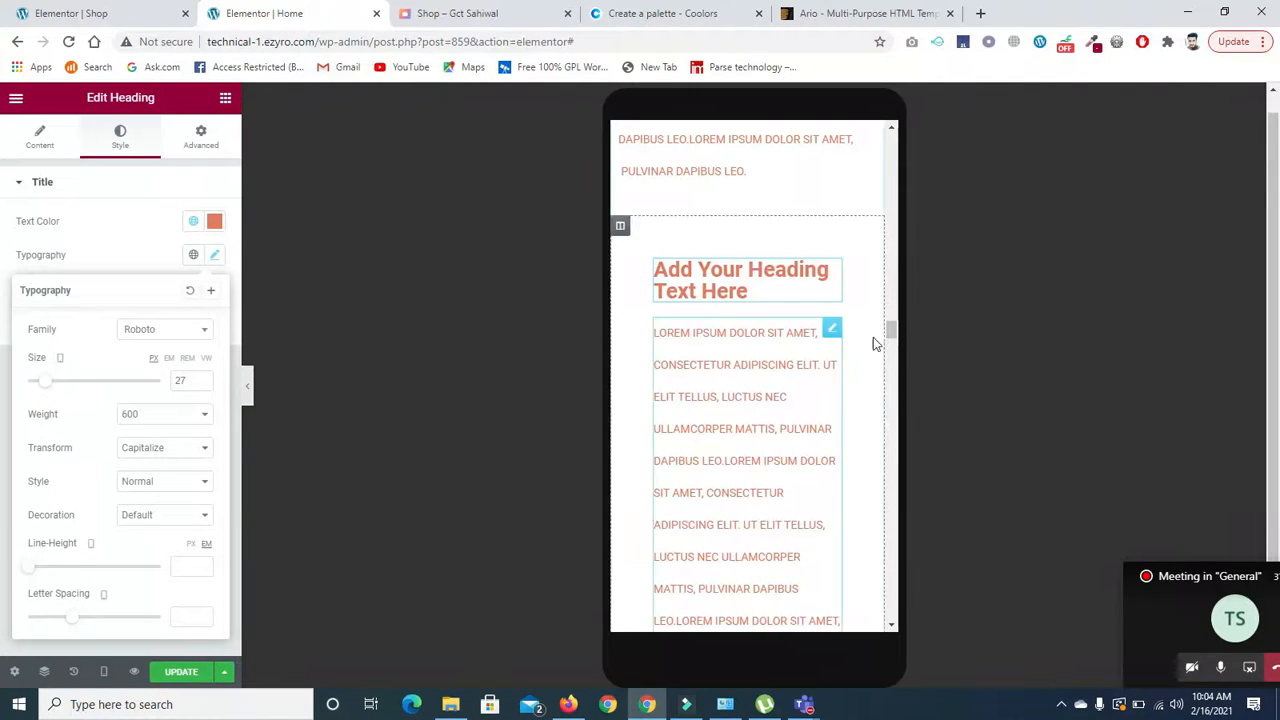
# Center-align the heart icon and the yellow Click Here button in the Building Digital Solutions section for mobile.
pyautogui.moveTo(889, 330); pyautogui.dragTo(895, 352)
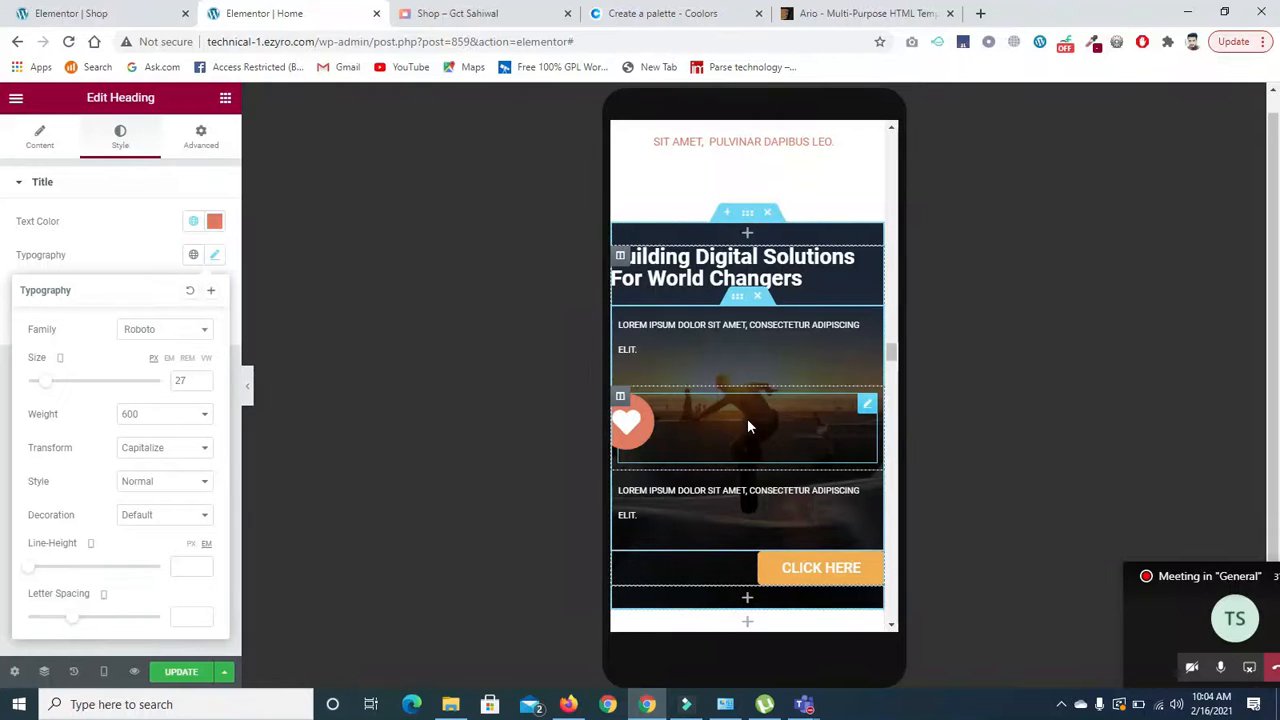
pyautogui.click(860, 413)
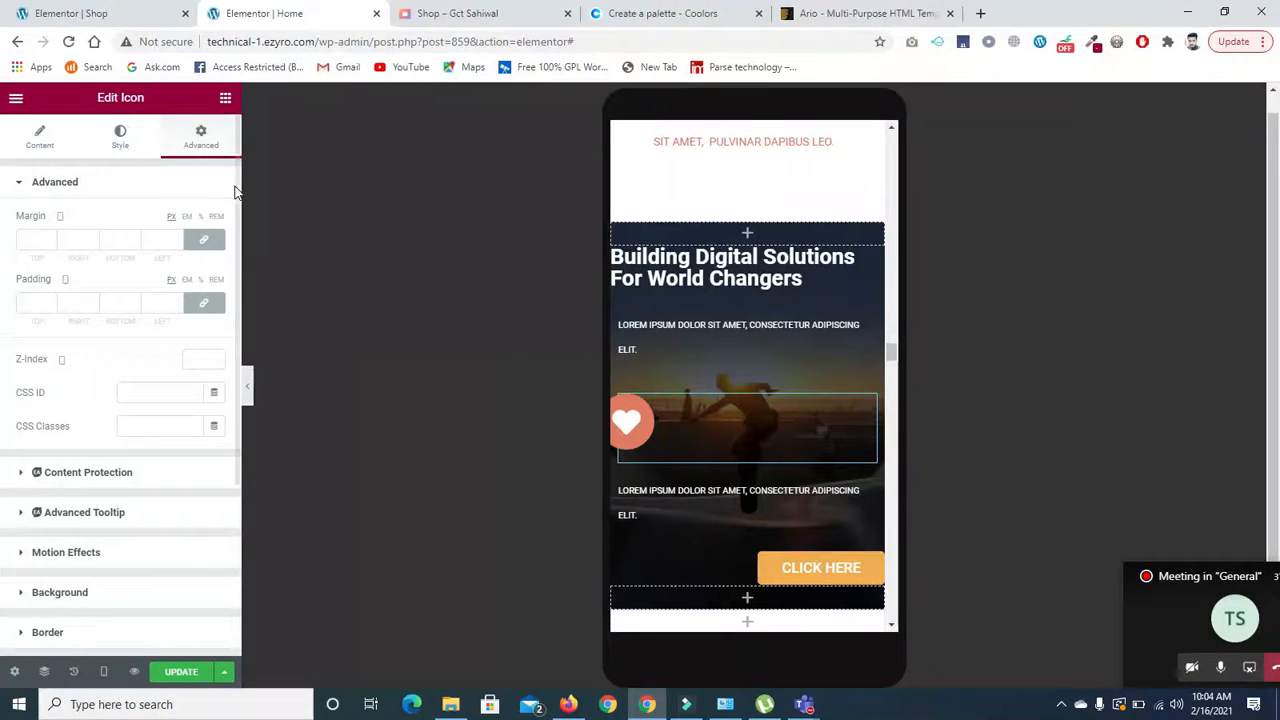
pyautogui.click(48, 140)
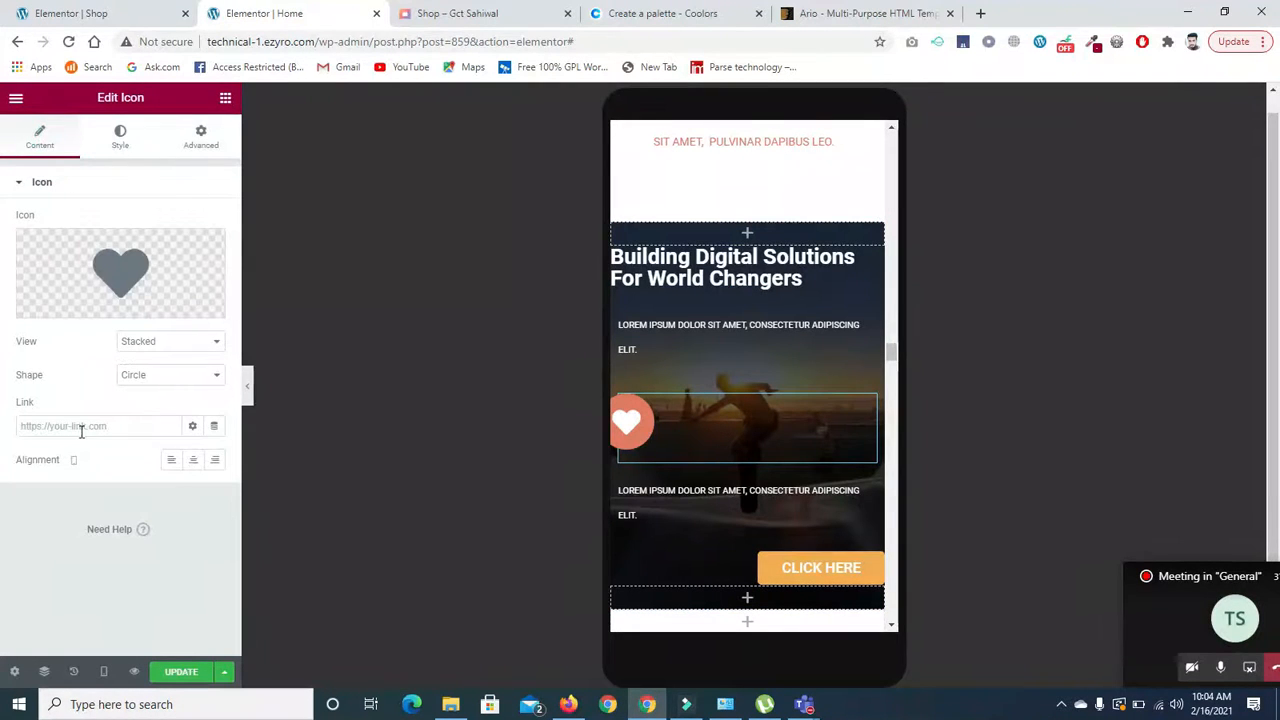
pyautogui.click(192, 462)
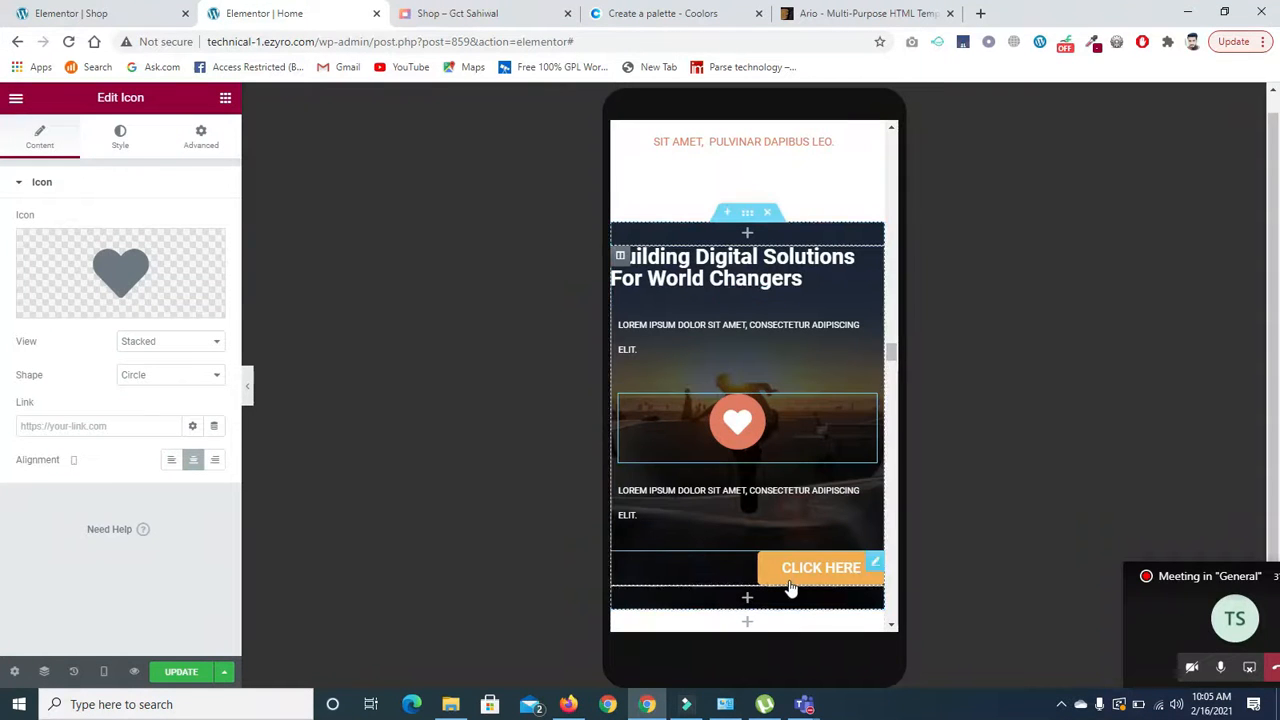
pyautogui.click(876, 564)
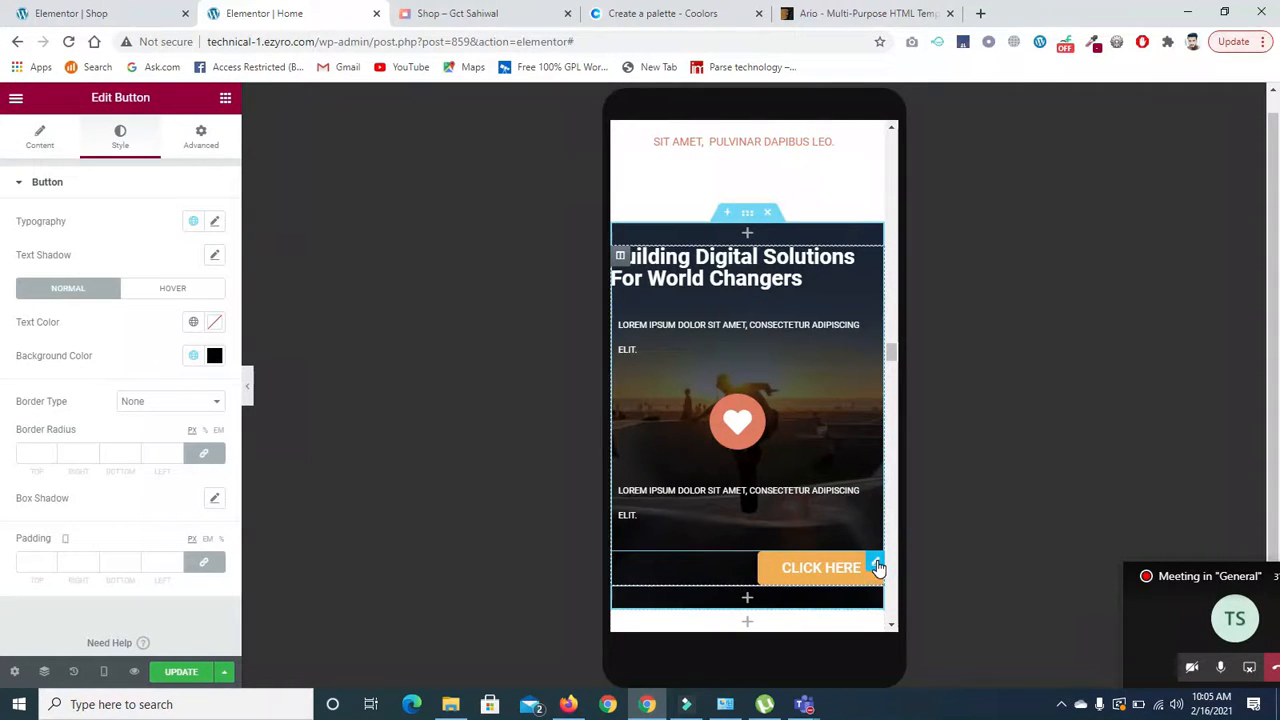
pyautogui.click(40, 138)
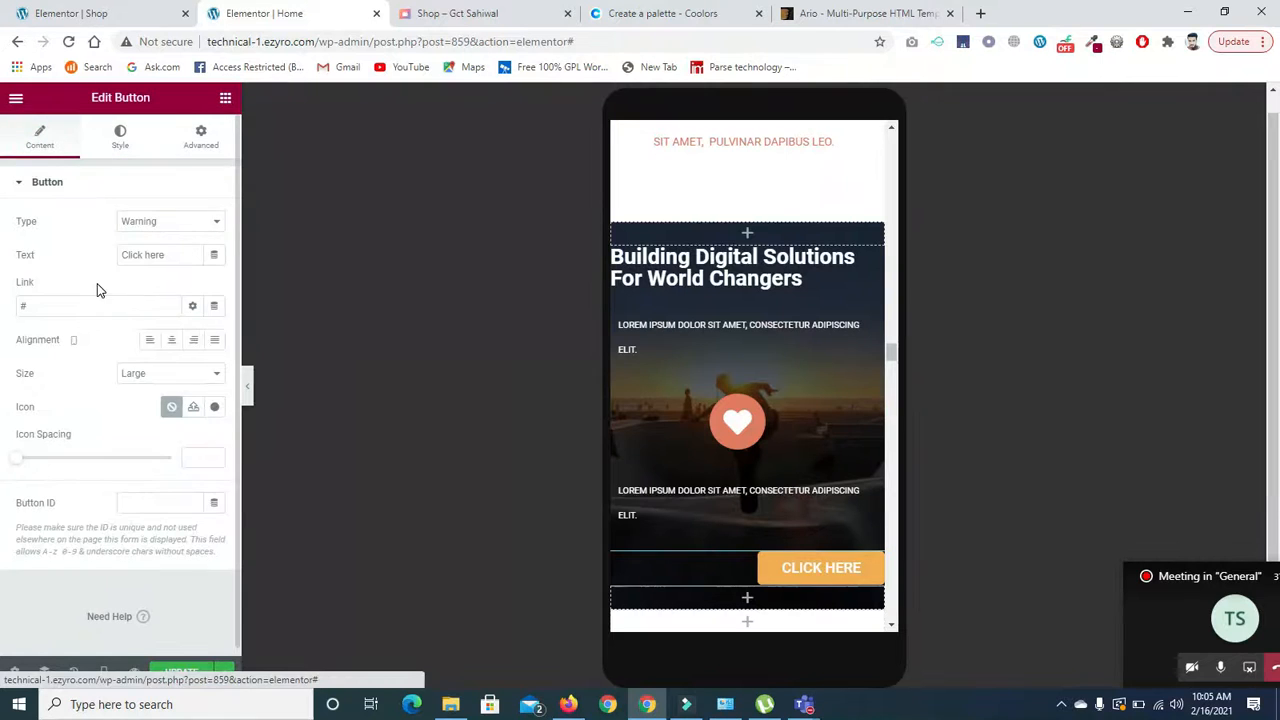
pyautogui.click(172, 342)
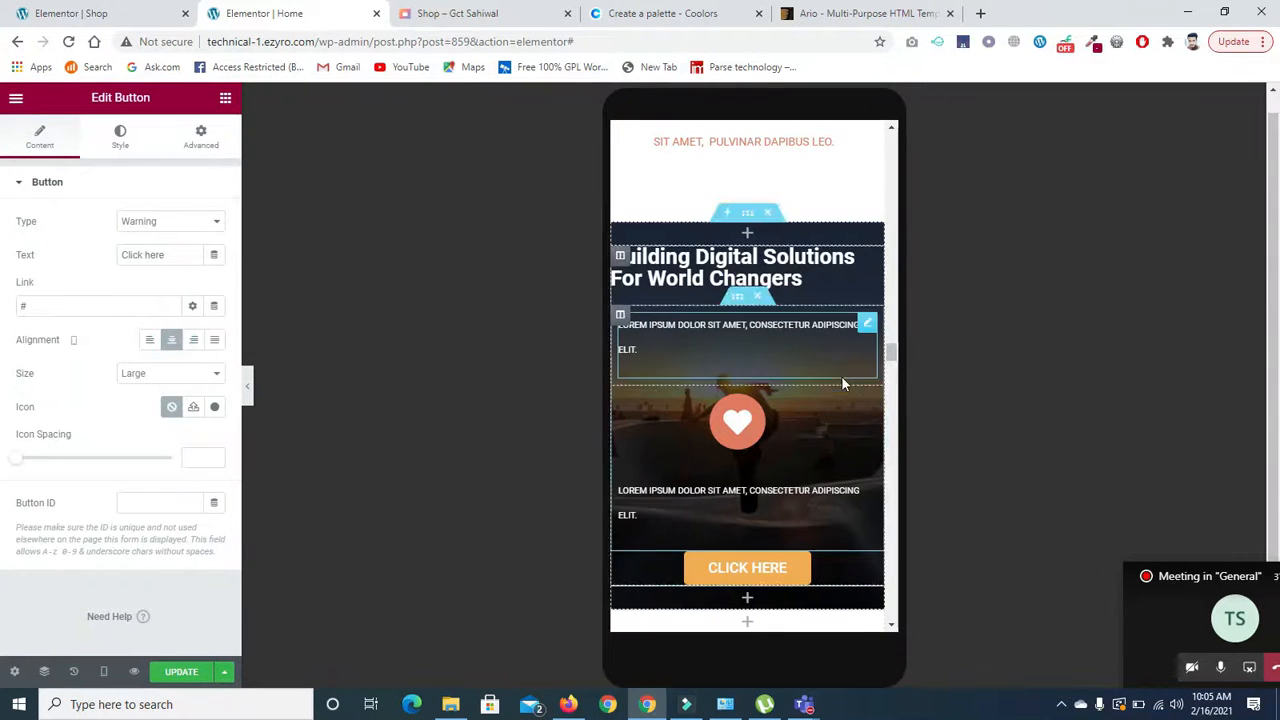
# Set the mobile margin and padding of the star icon box to 0 px on all sides.
pyautogui.moveTo(891, 350); pyautogui.dragTo(890, 414)
pyautogui.click(735, 352)
pyautogui.click(866, 152)
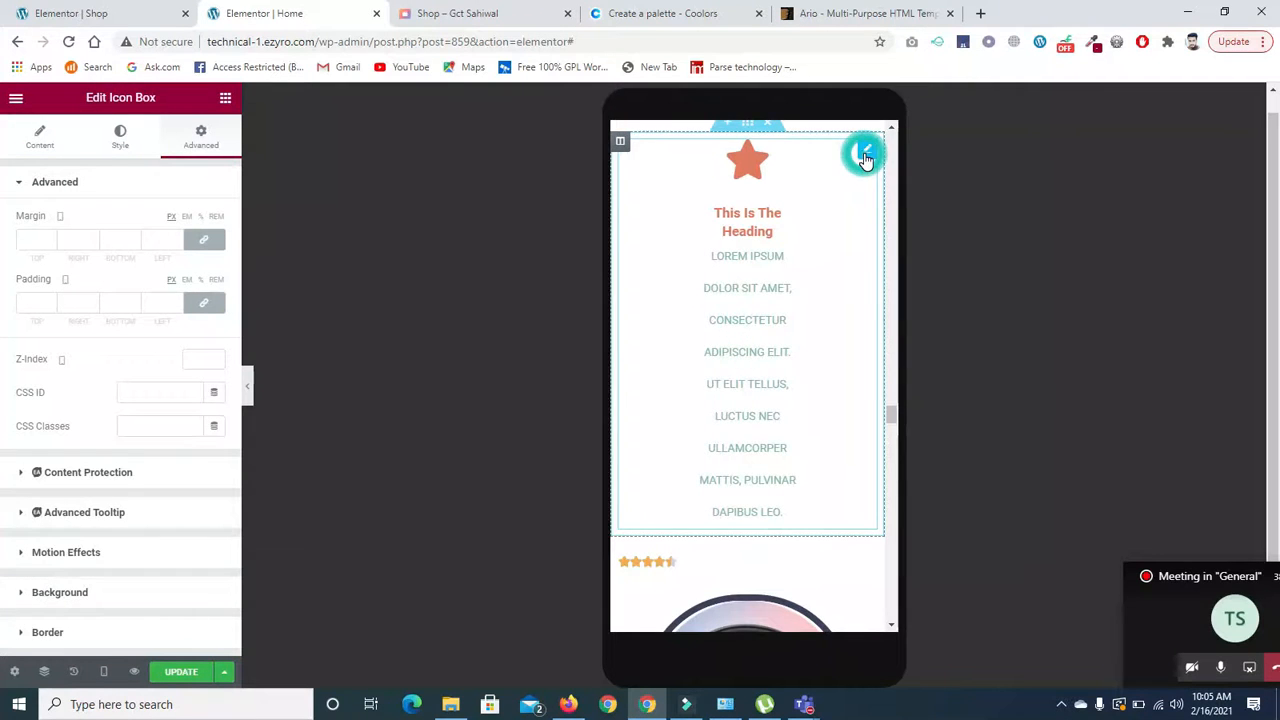
pyautogui.click(175, 239)
pyautogui.click(176, 244)
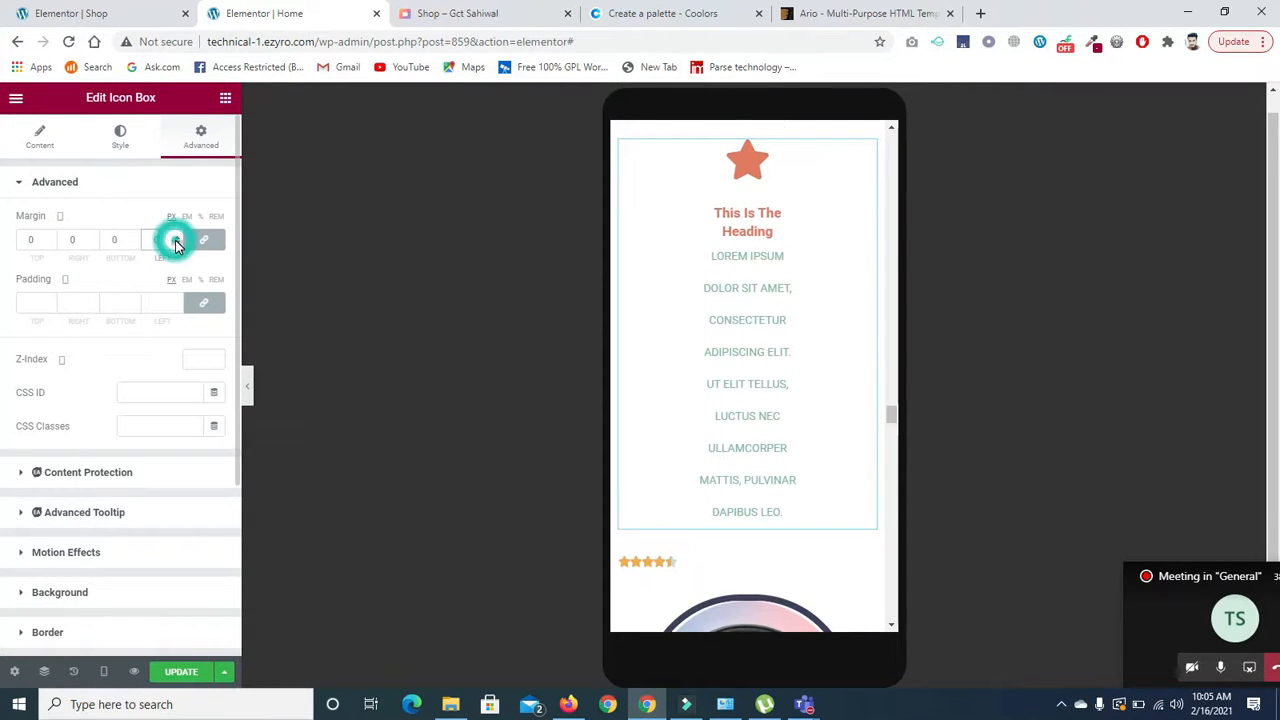
pyautogui.click(176, 302)
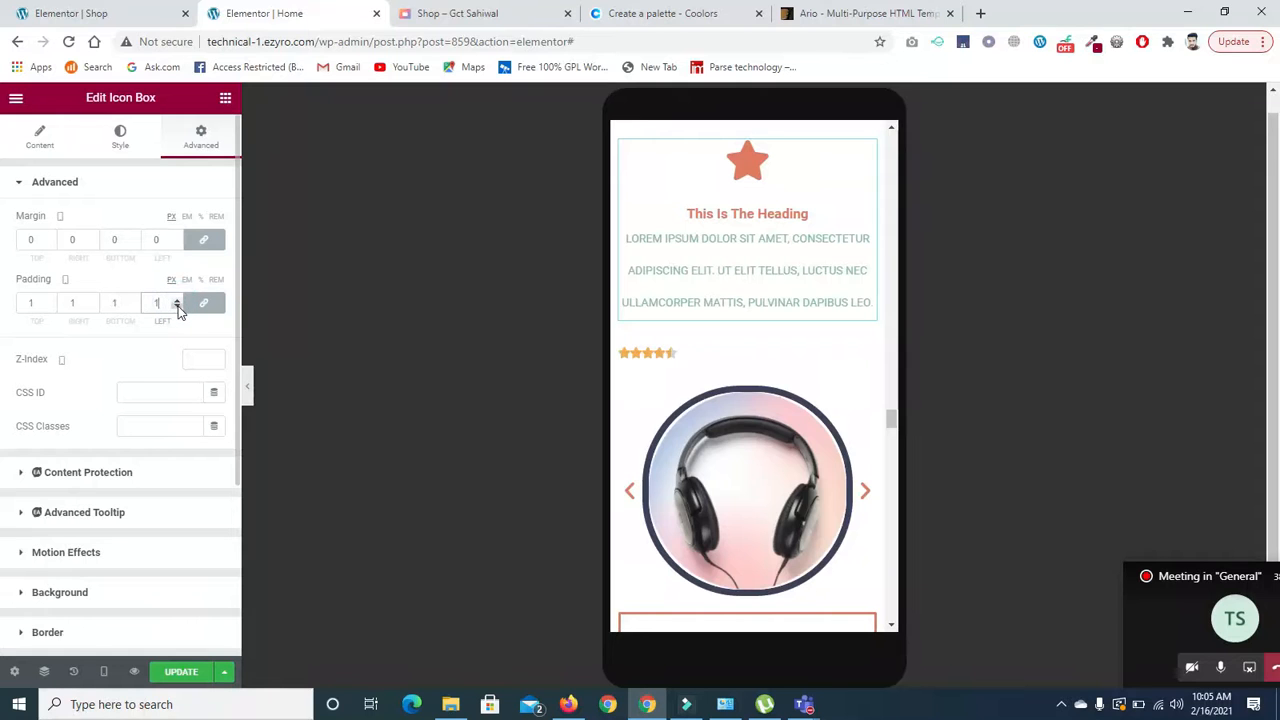
pyautogui.click(177, 308)
pyautogui.click(178, 310)
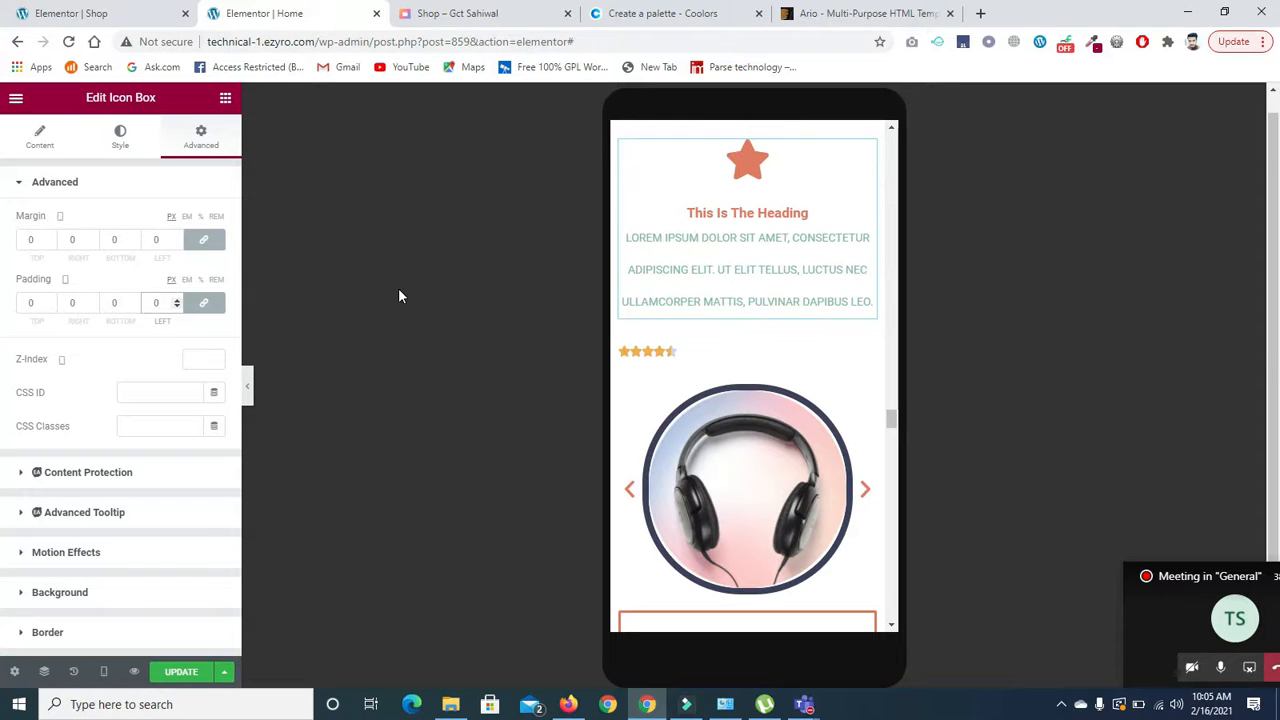
pyautogui.click(116, 140)
pyautogui.click(187, 145)
# Check the remaining mobile sections down to the footer and publish the page updates.
pyautogui.moveTo(893, 419); pyautogui.dragTo(897, 484)
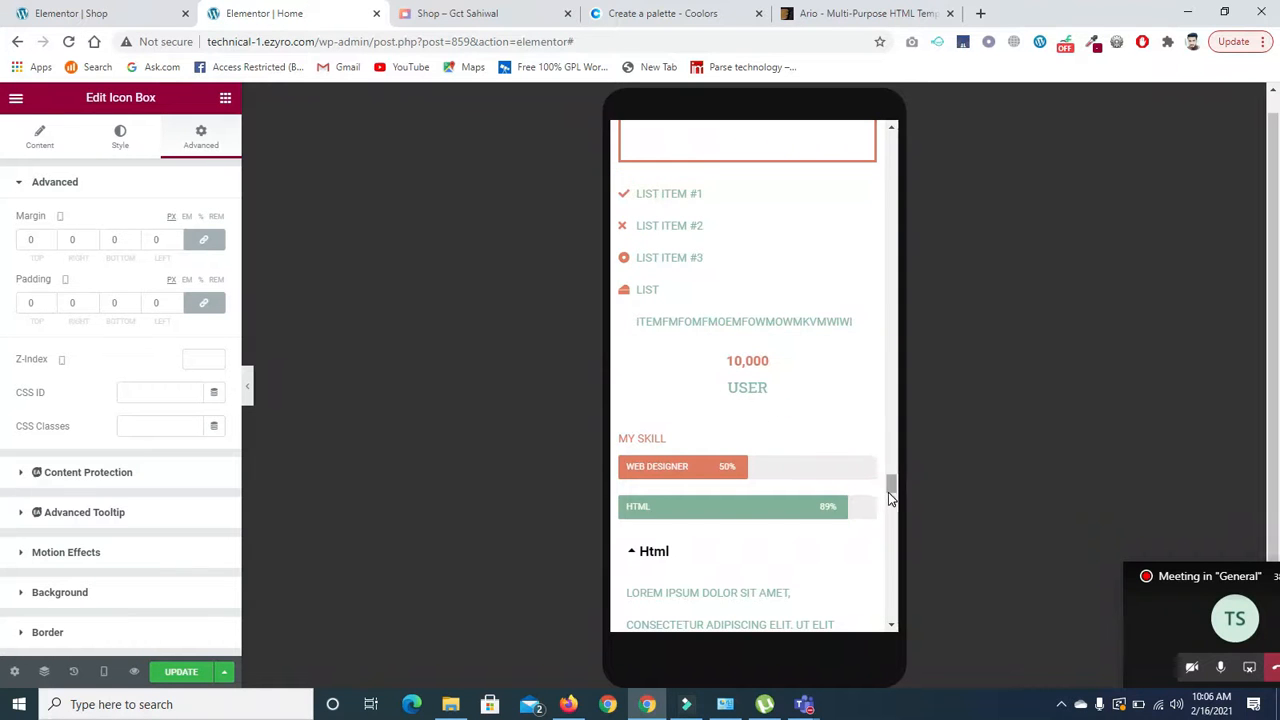
pyautogui.moveTo(889, 484); pyautogui.dragTo(894, 611)
pyautogui.click(195, 676)
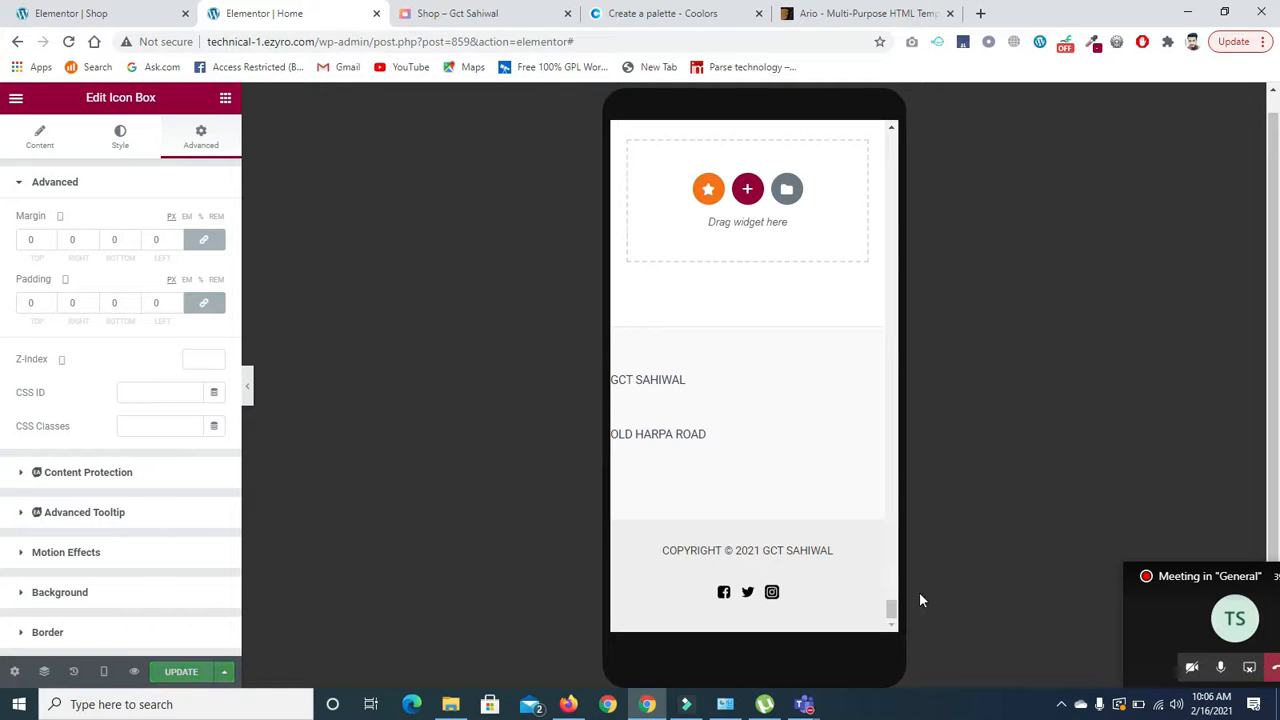
# Test opening and closing the navigation menu in the mobile header, and review the hero sections below it.
pyautogui.moveTo(891, 609); pyautogui.dragTo(893, 140)
pyautogui.click(847, 147)
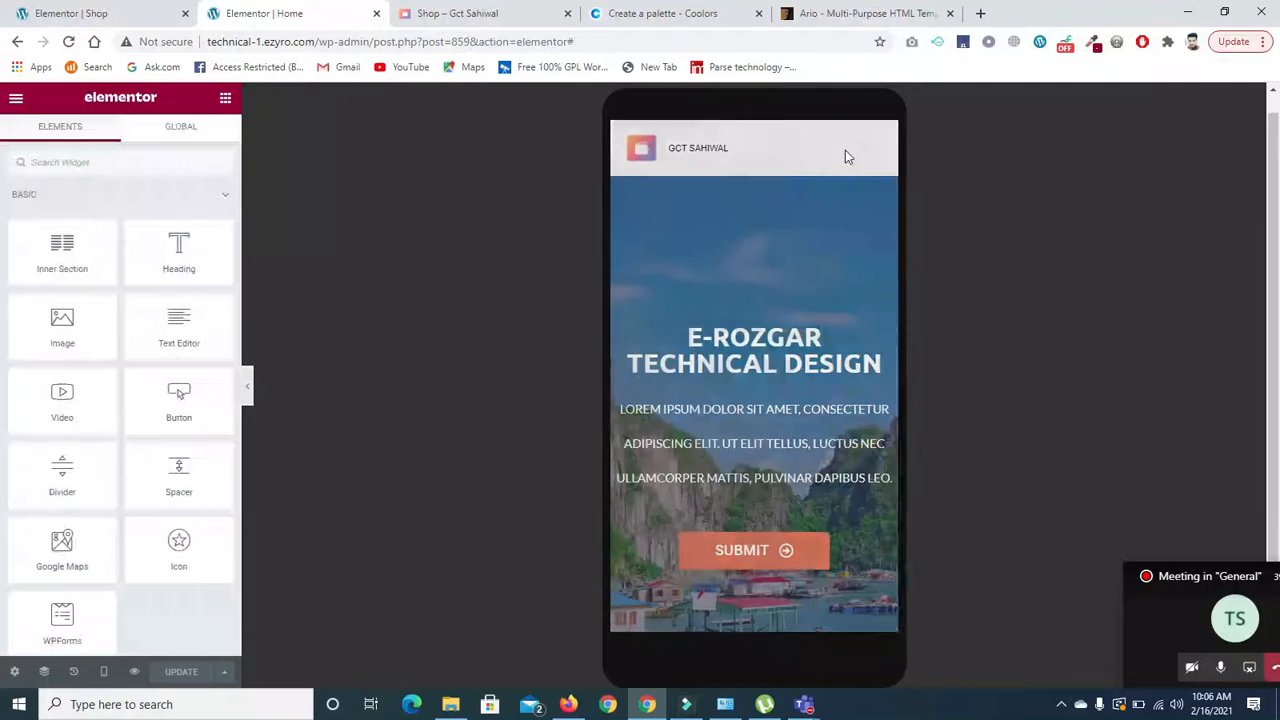
pyautogui.click(876, 143)
pyautogui.click(858, 150)
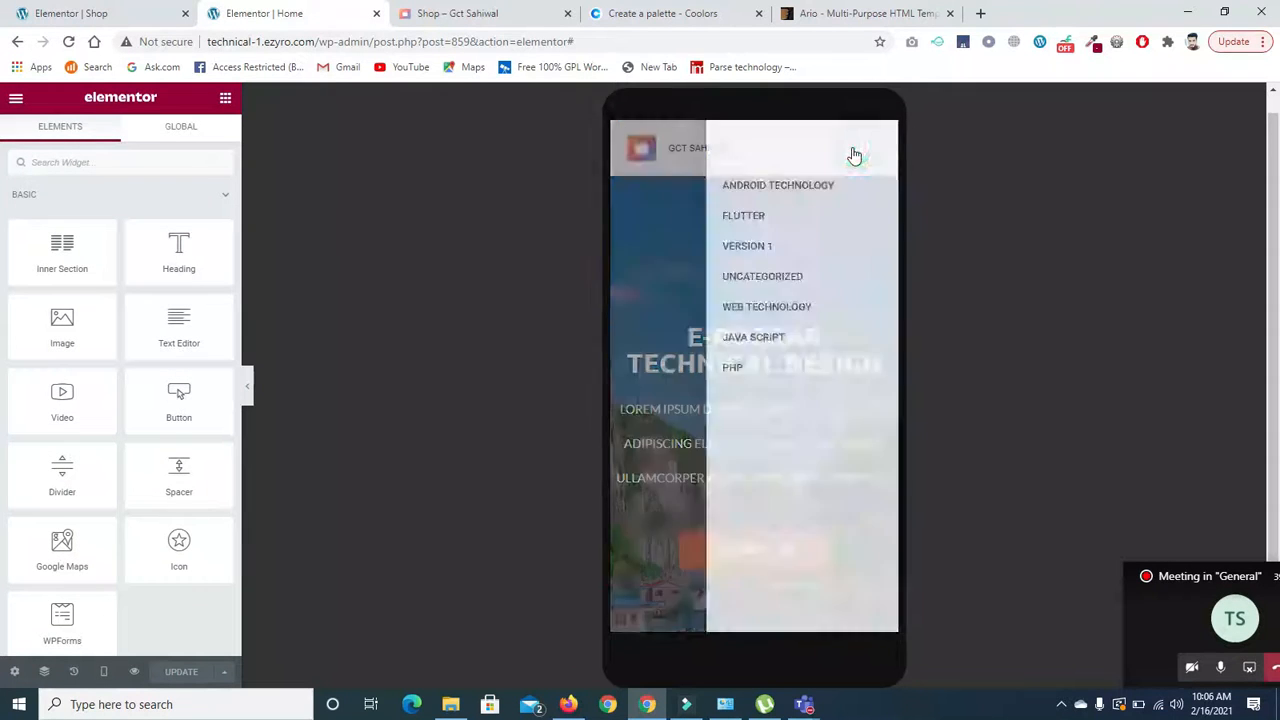
pyautogui.click(878, 146)
pyautogui.click(849, 152)
pyautogui.click(880, 145)
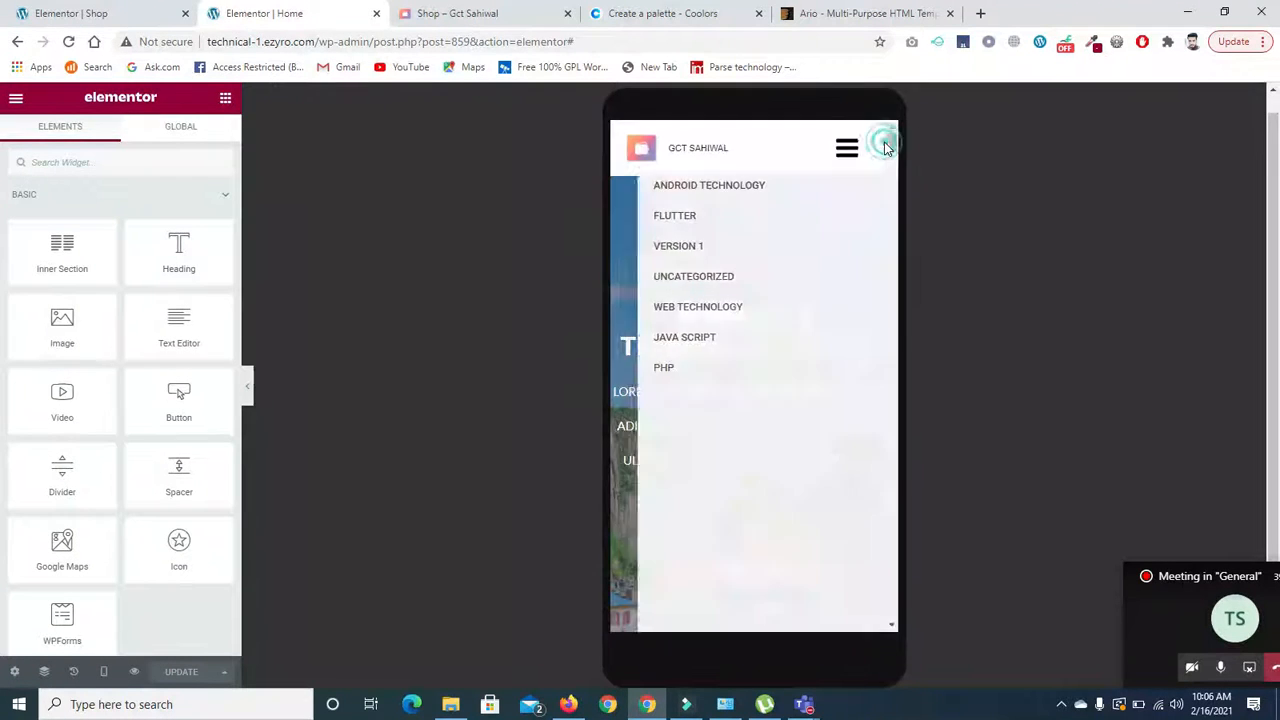
pyautogui.click(850, 149)
pyautogui.click(884, 147)
pyautogui.moveTo(892, 150); pyautogui.dragTo(893, 177)
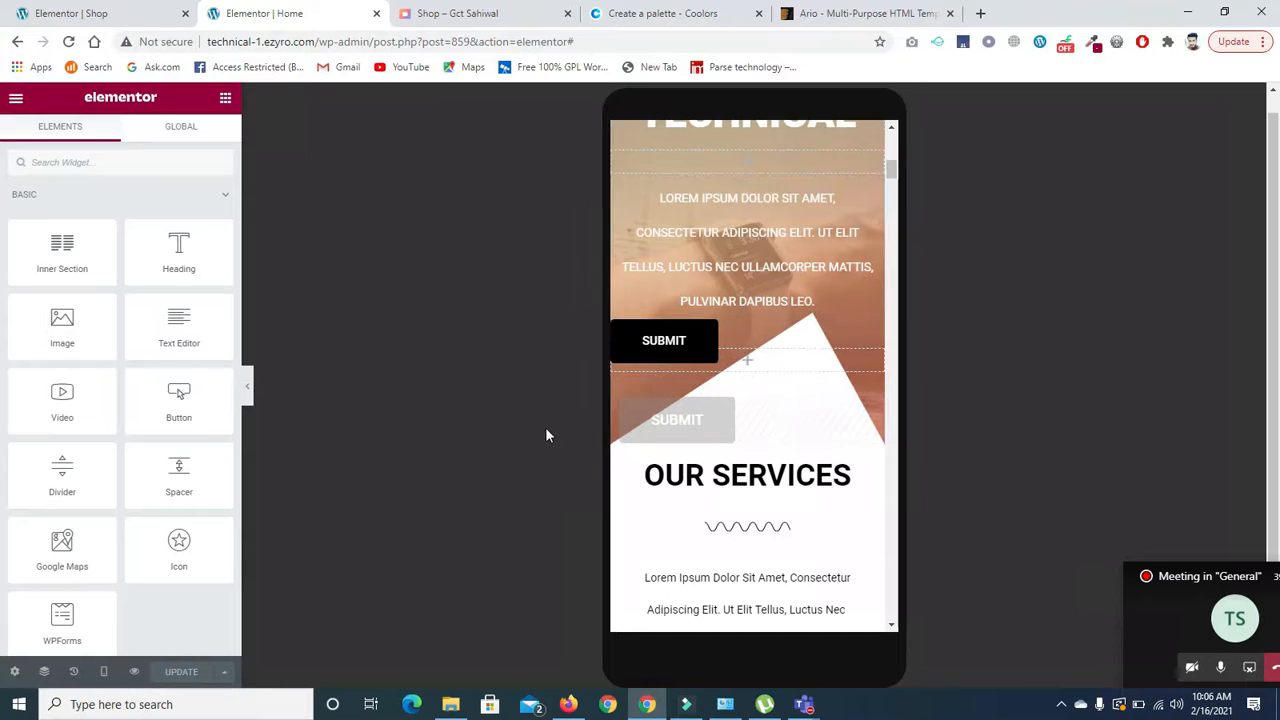
# Switch the page preview to desktop and bring the Submit buttons of the GCT Sahiwal Technical hero section into view.
pyautogui.click(105, 677)
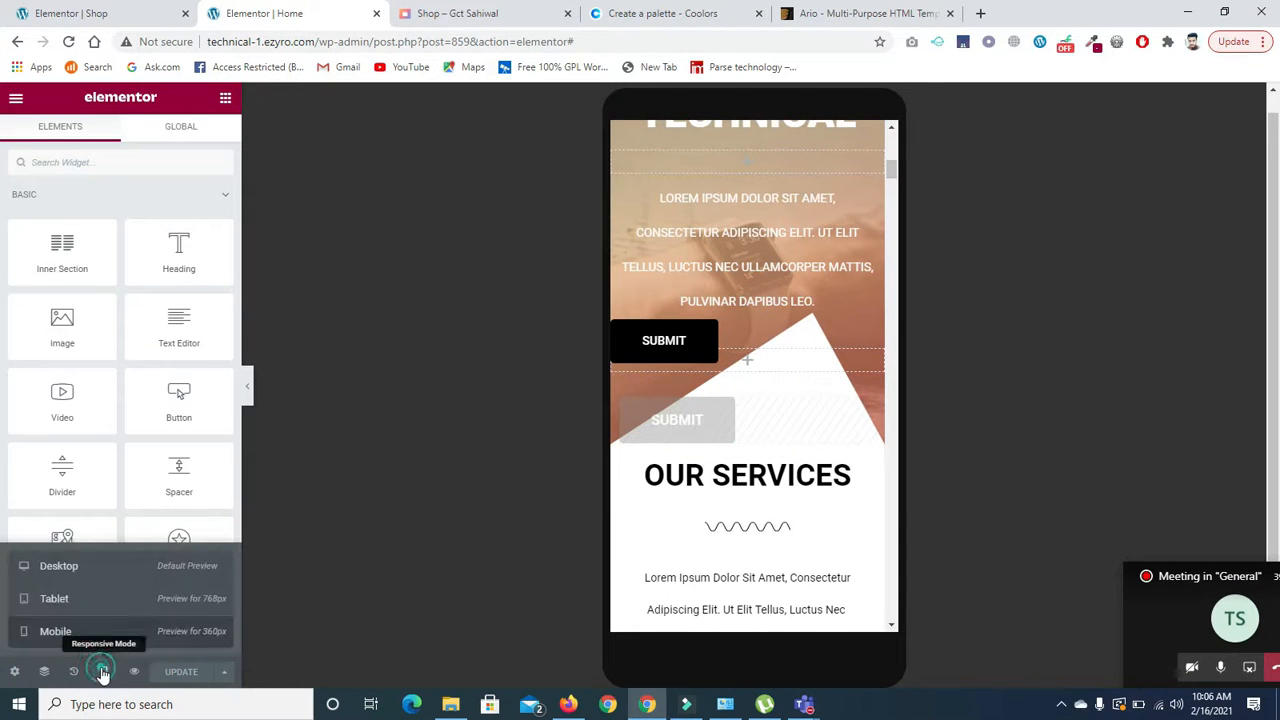
pyautogui.click(80, 585)
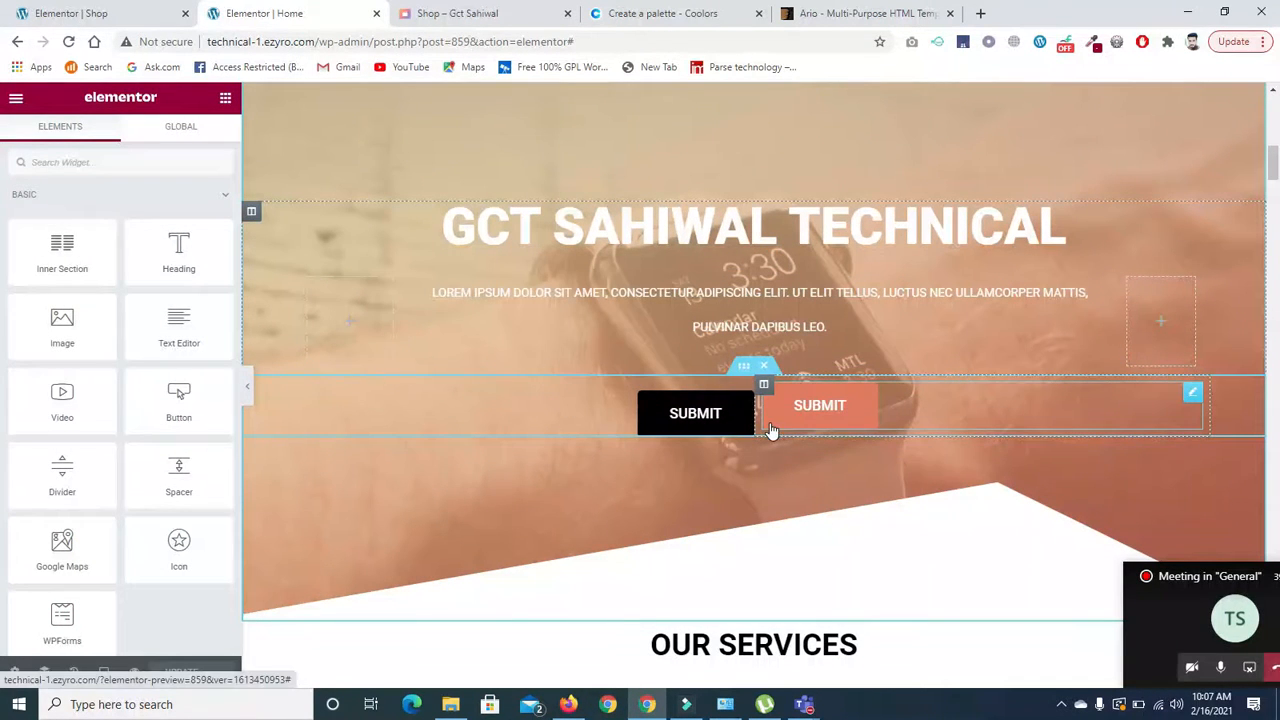
pyautogui.moveTo(1273, 173)
pyautogui.mouseDown()
pyautogui.moveTo(1276, 122)
pyautogui.moveTo(1275, 425)
pyautogui.moveTo(1275, 100)
pyautogui.moveTo(1278, 184)
pyautogui.mouseUp()
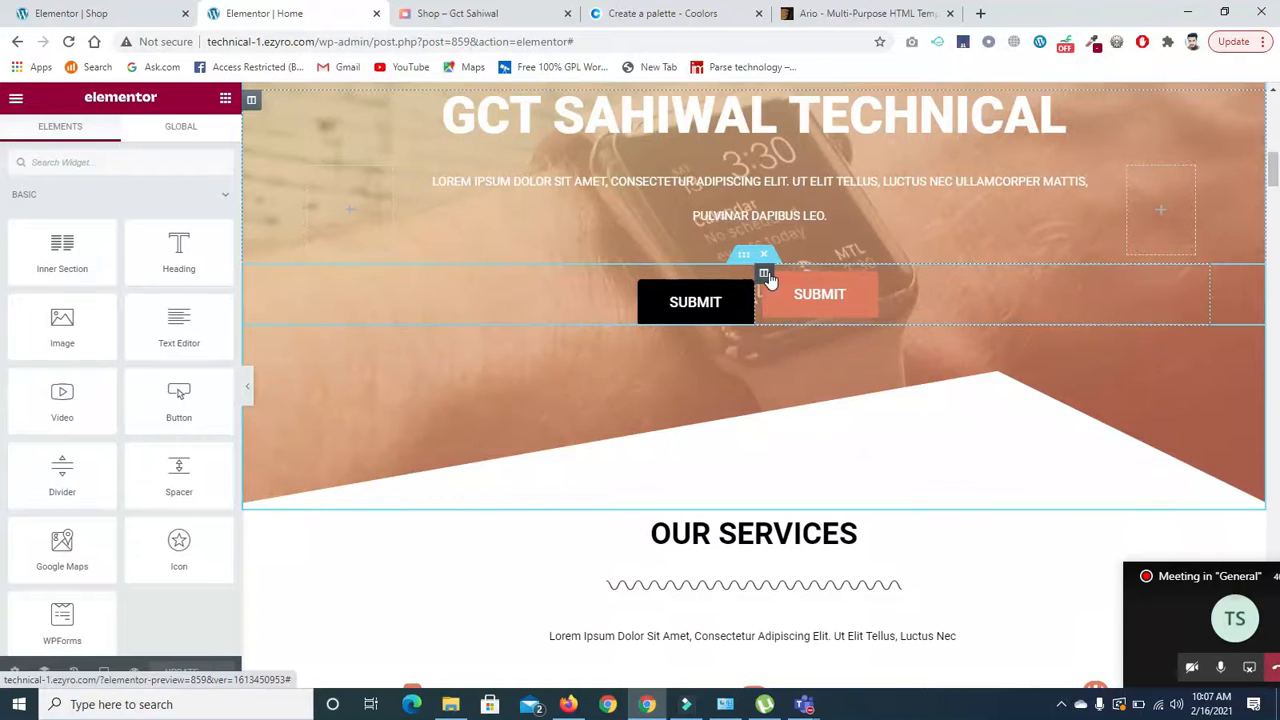
# Try unlinking the margins of the orange Submit button's column and raising its top margin by a few pixels.
pyautogui.click(742, 292)
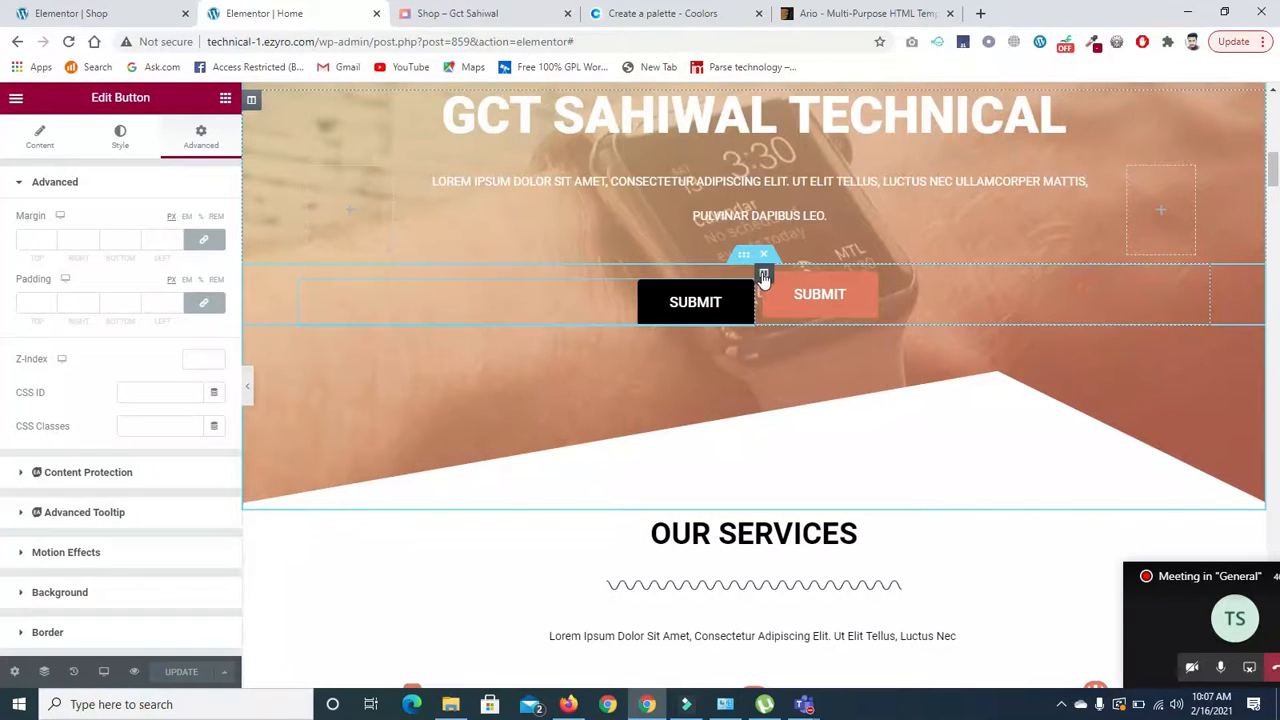
pyautogui.click(763, 275)
pyautogui.click(198, 147)
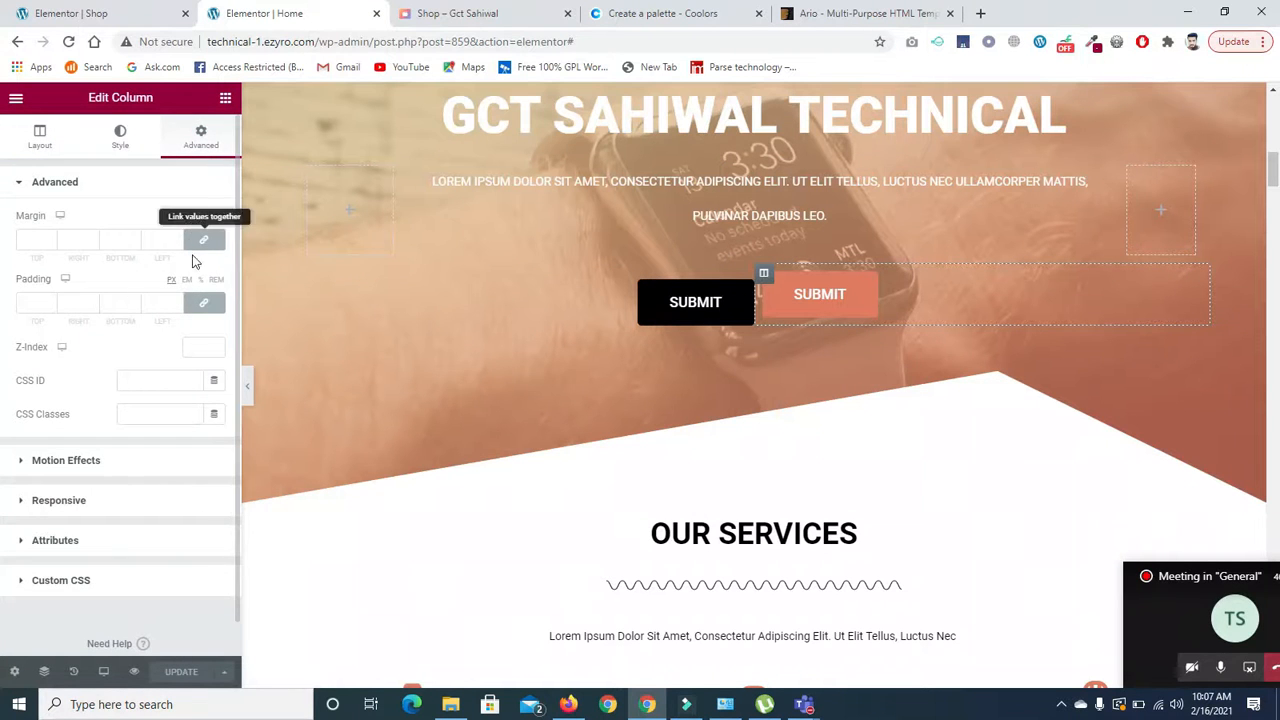
pyautogui.click(198, 241)
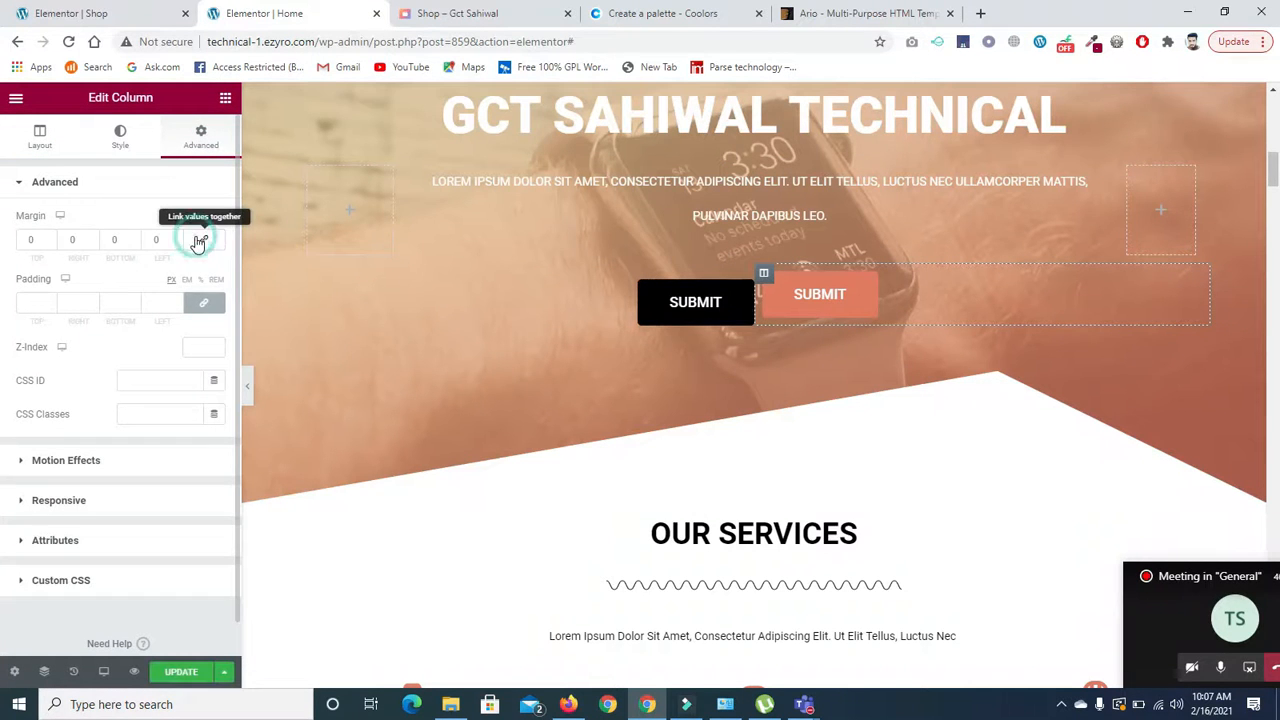
pyautogui.click(52, 240)
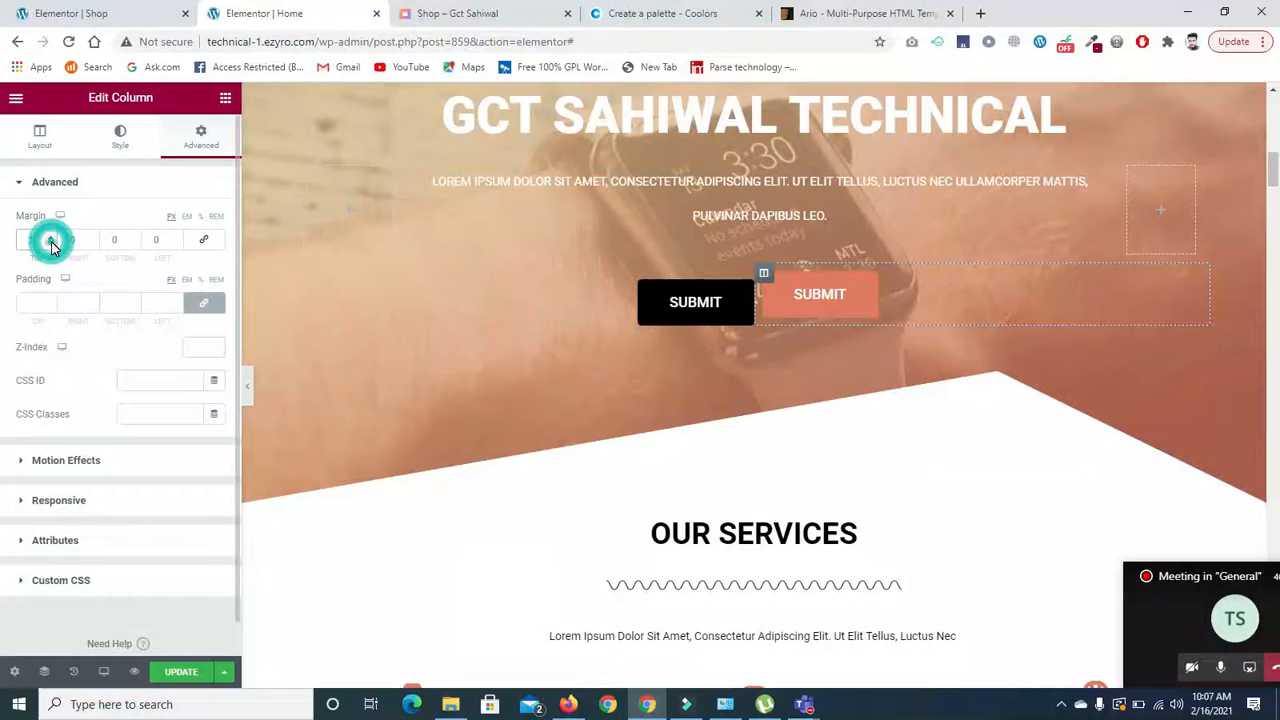
pyautogui.click(52, 240)
pyautogui.click(52, 240)
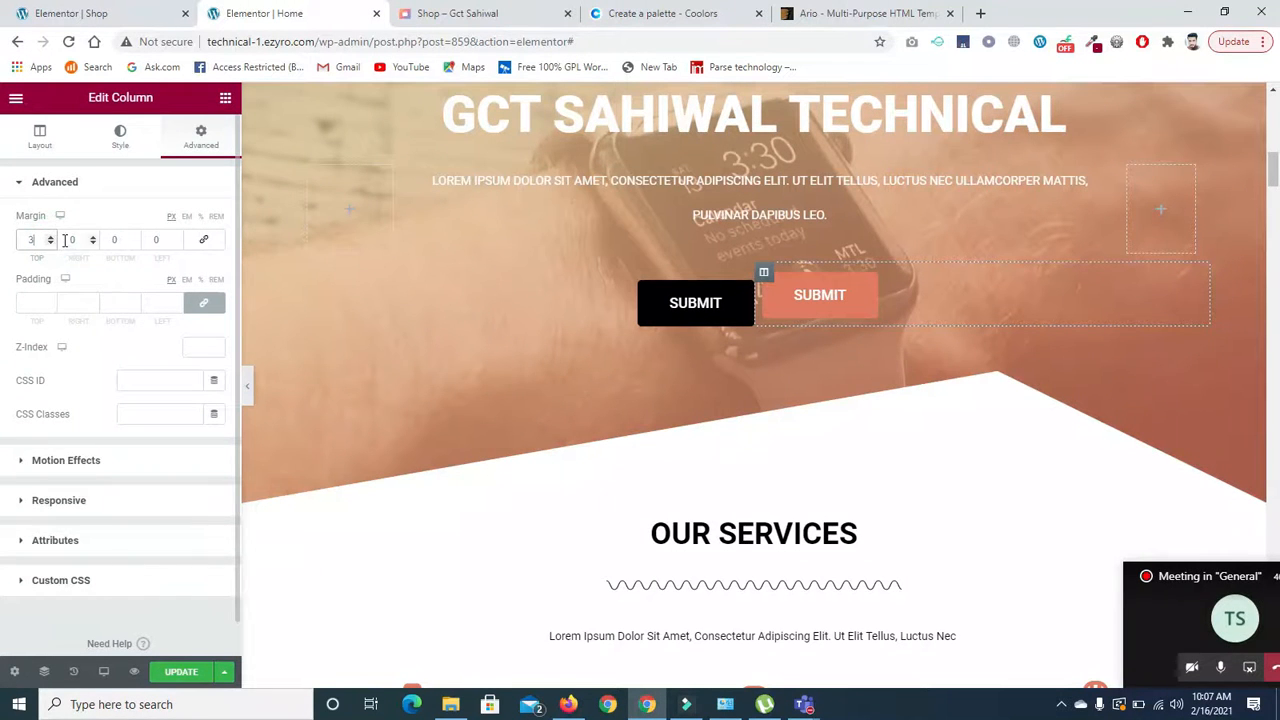
pyautogui.click(52, 244)
pyautogui.click(52, 244)
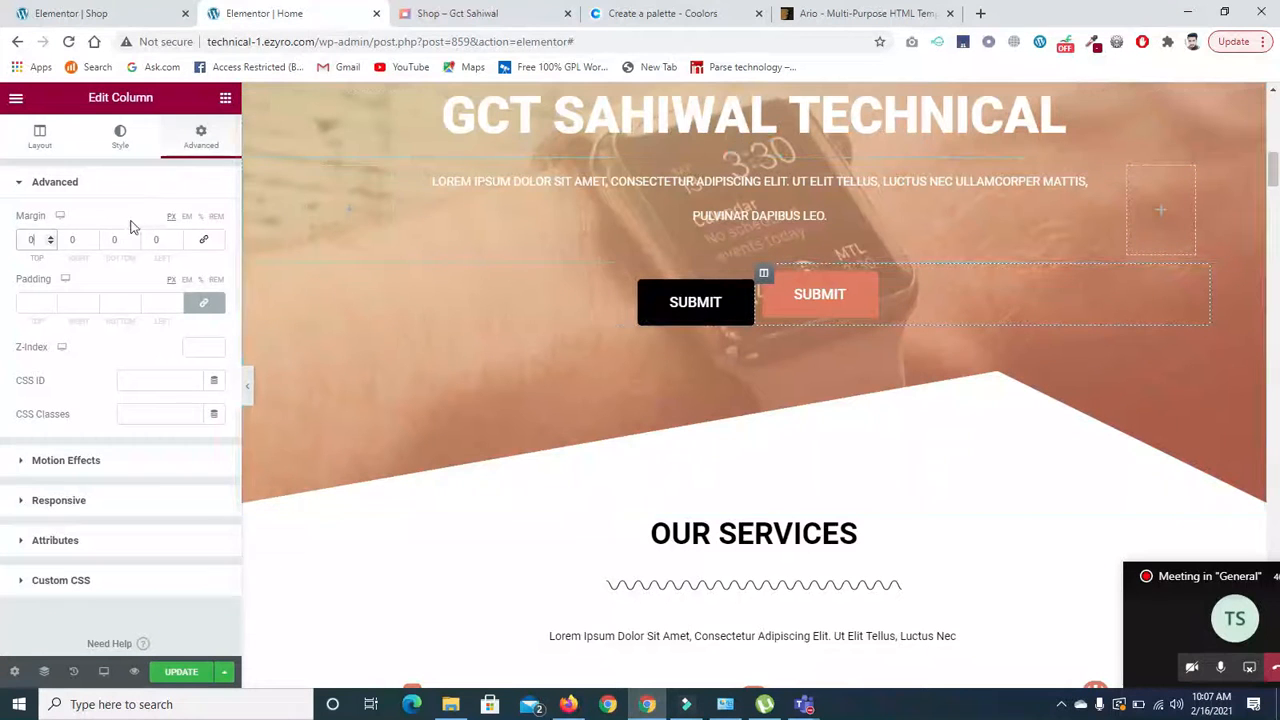
pyautogui.click(50, 242)
pyautogui.click(50, 239)
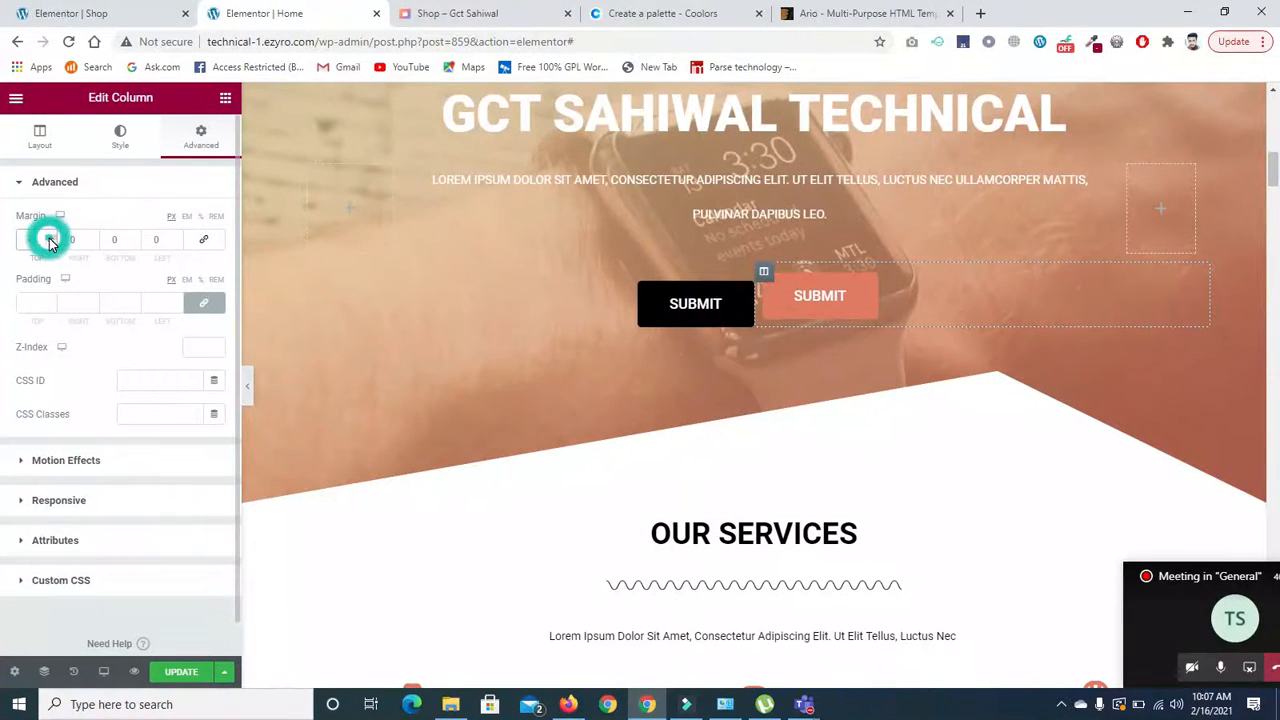
pyautogui.click(50, 244)
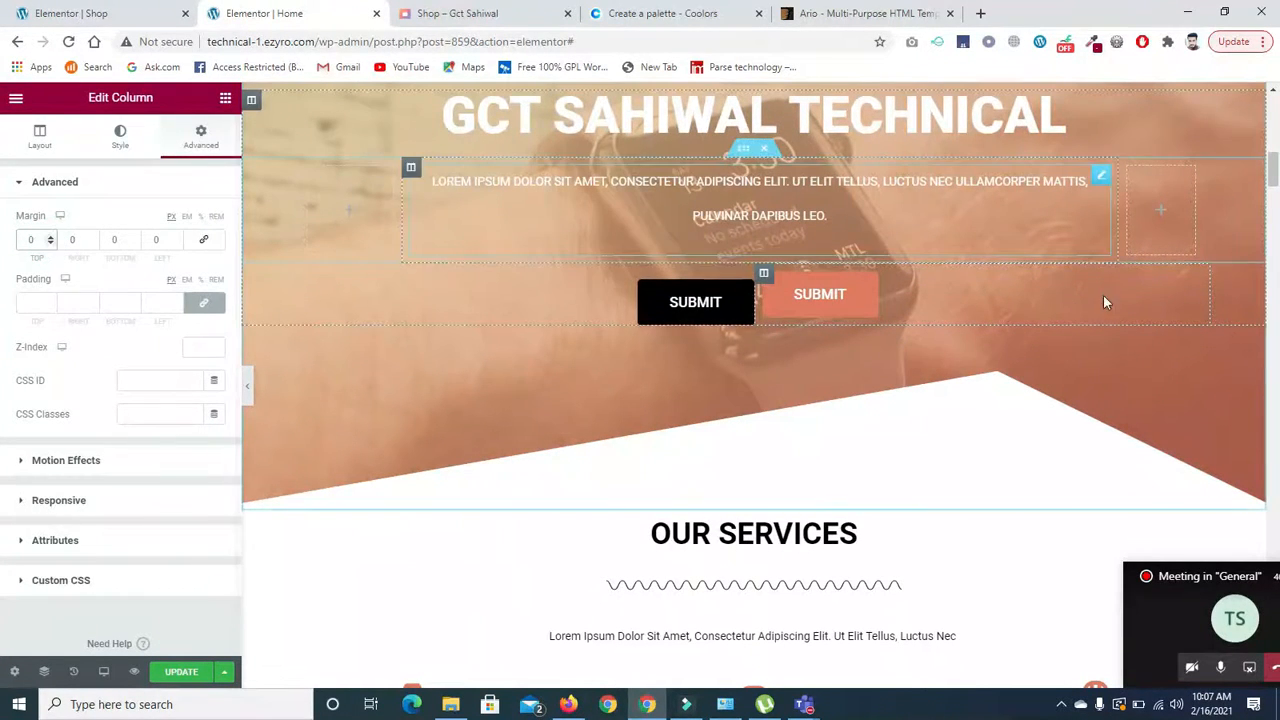
# Unlink the orange Submit button's margin values and test its top margin, returning it to 0 px.
pyautogui.click(1190, 284)
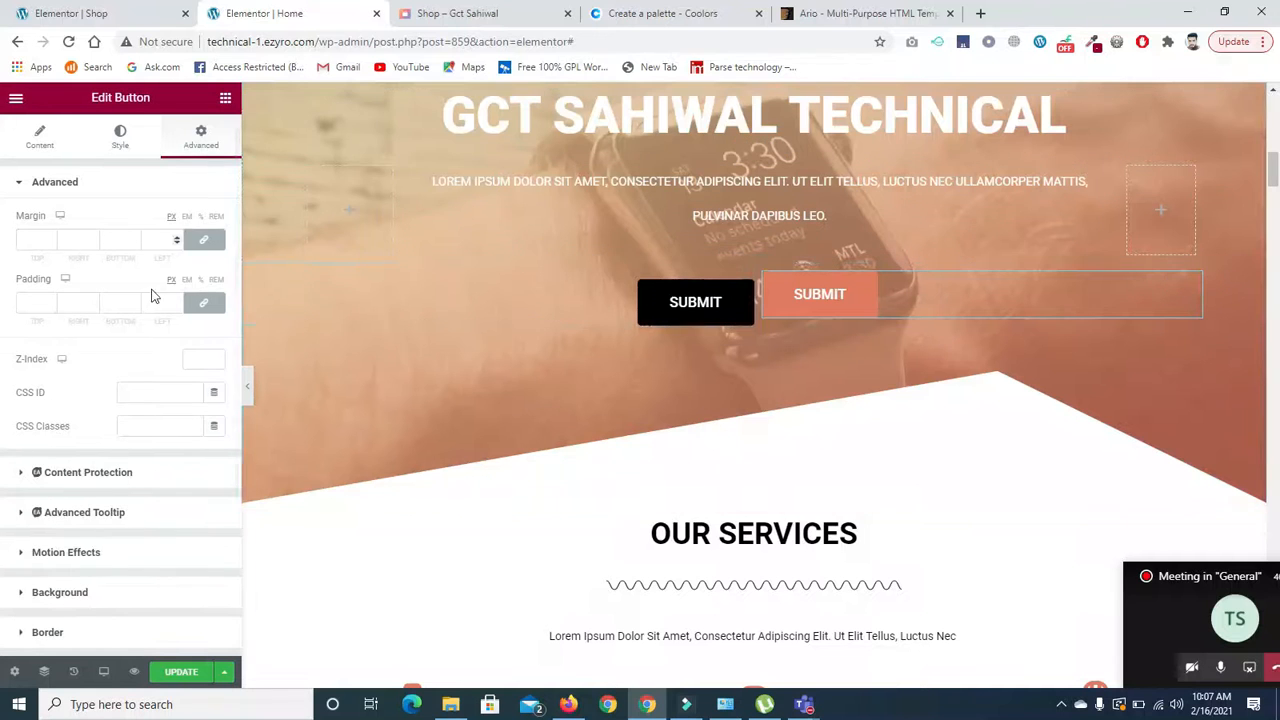
pyautogui.click(203, 239)
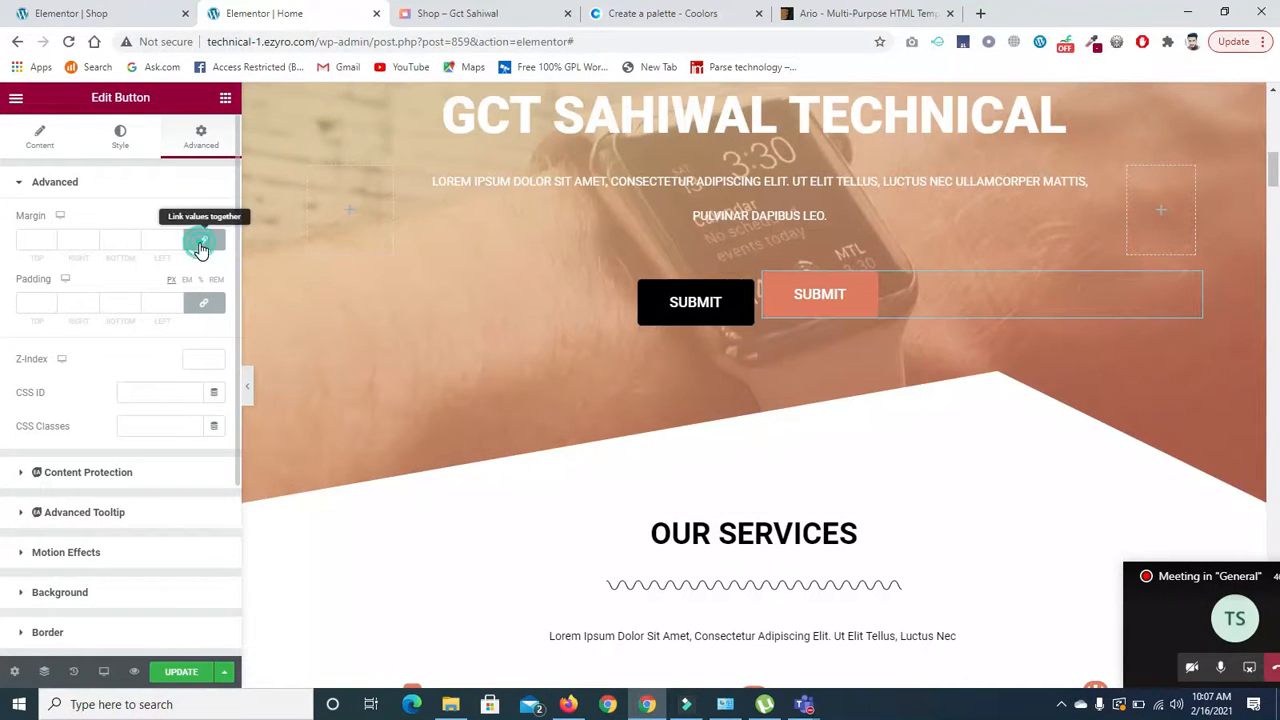
pyautogui.click(51, 240)
pyautogui.click(51, 240)
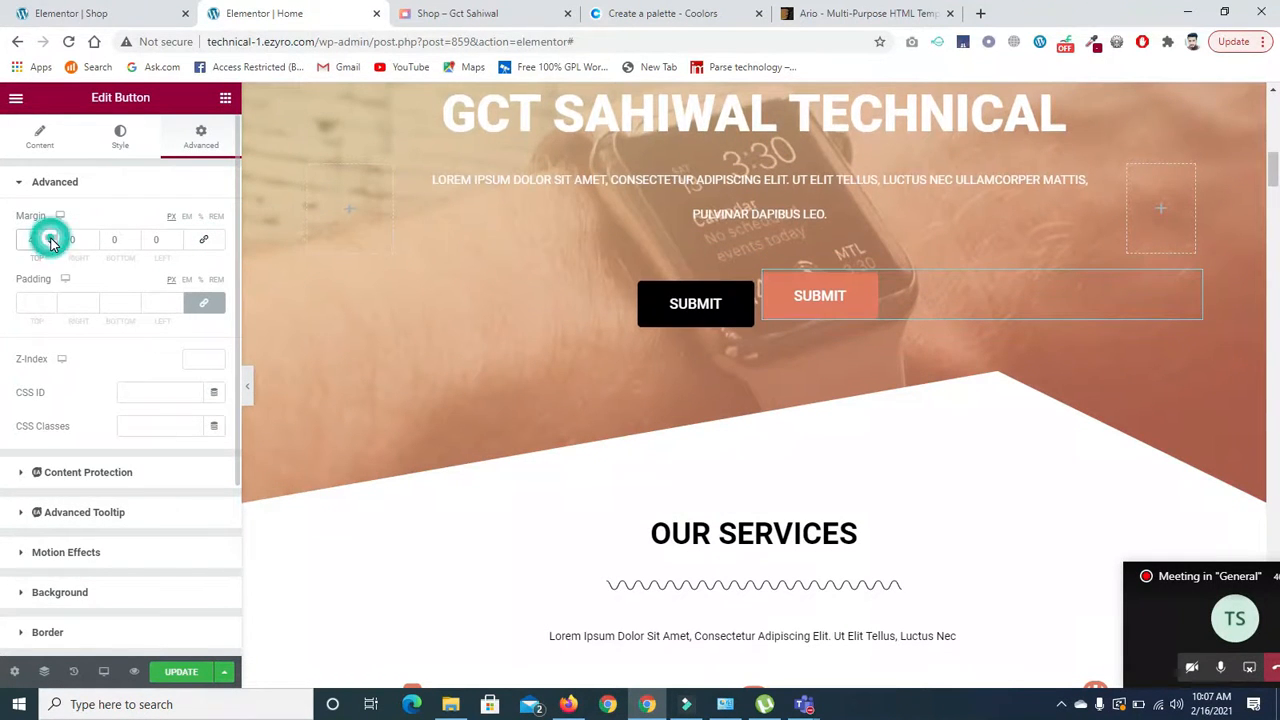
pyautogui.click(51, 240)
pyautogui.click(51, 244)
pyautogui.click(51, 244)
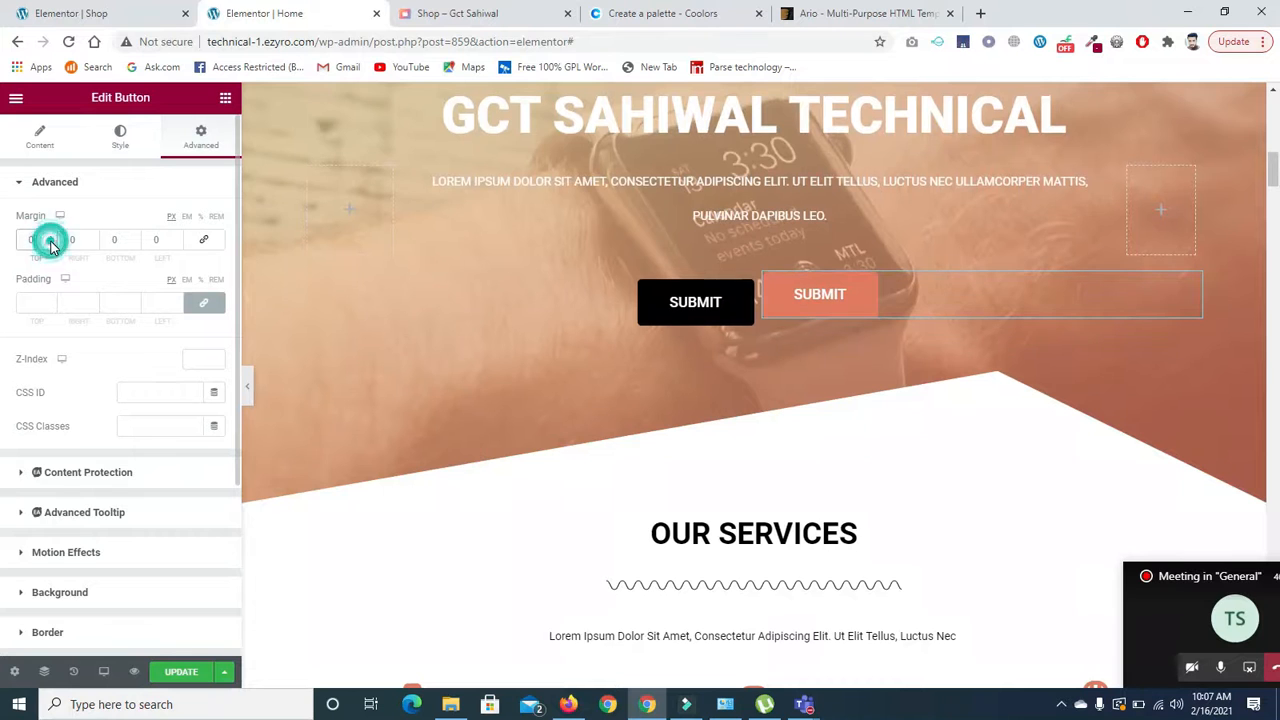
# Try unlinking the orange Submit button's padding values and raising its top padding to about 6 px.
pyautogui.click(203, 302)
pyautogui.click(52, 299)
pyautogui.click(52, 299)
pyautogui.click(52, 299)
pyautogui.click(52, 300)
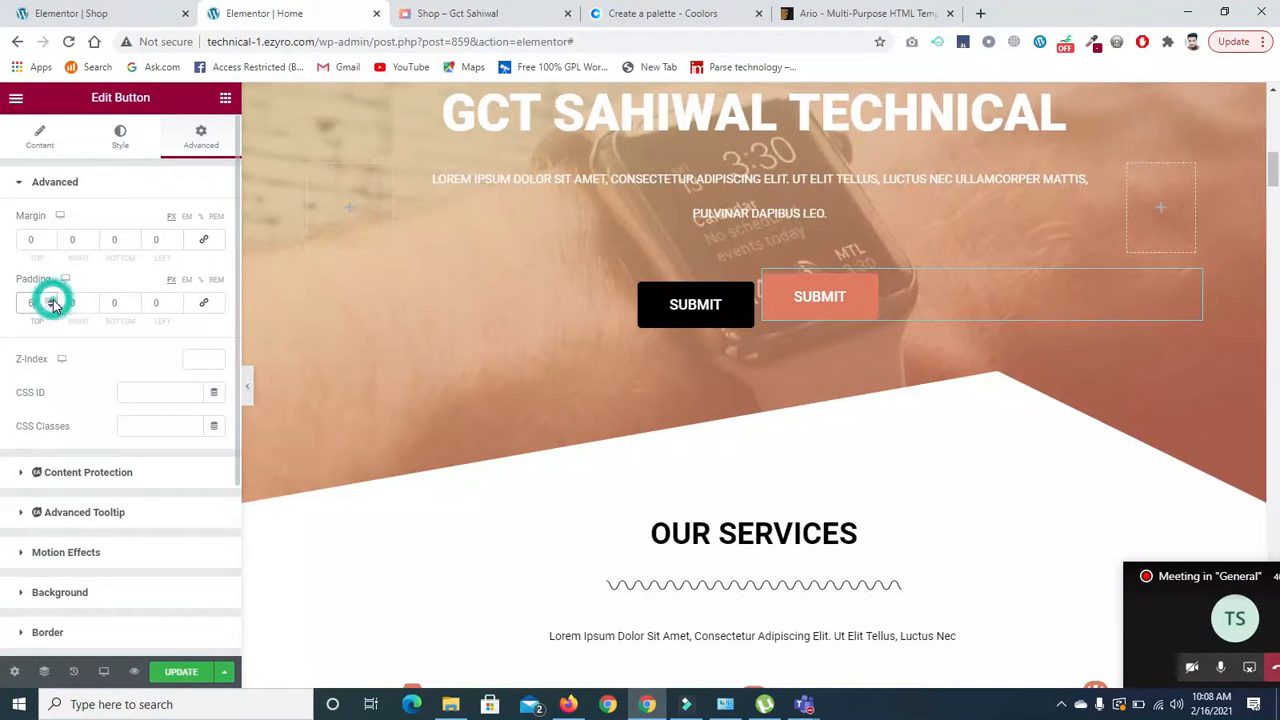
pyautogui.click(52, 302)
pyautogui.click(53, 306)
pyautogui.click(53, 306)
pyautogui.click(53, 306)
pyautogui.click(53, 307)
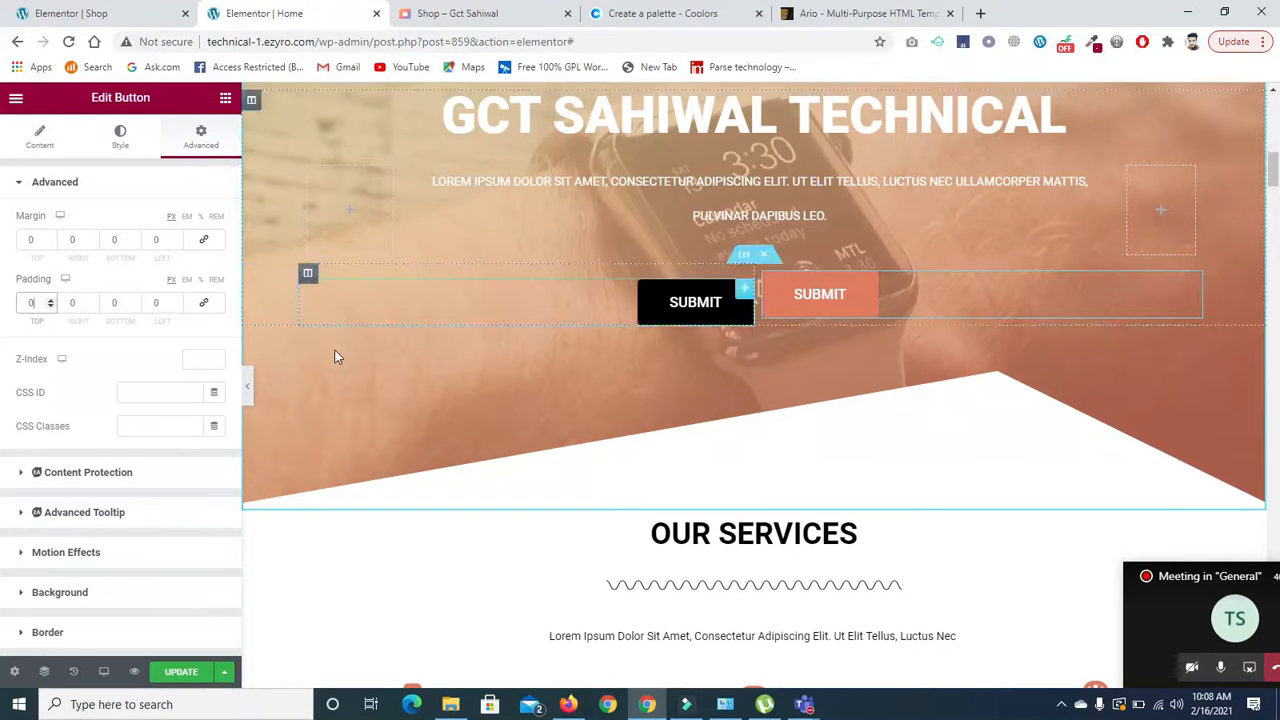
# Try adjusting the orange Submit button's bottom padding to line it up with the black Submit button.
pyautogui.click(134, 306)
pyautogui.click(134, 306)
pyautogui.click(134, 306)
pyautogui.click(134, 304)
pyautogui.click(134, 304)
pyautogui.click(134, 304)
pyautogui.click(134, 304)
pyautogui.click(133, 303)
pyautogui.click(133, 303)
pyautogui.click(133, 303)
pyautogui.click(133, 303)
pyautogui.click(133, 303)
pyautogui.click(133, 304)
pyautogui.click(133, 304)
pyautogui.click(133, 306)
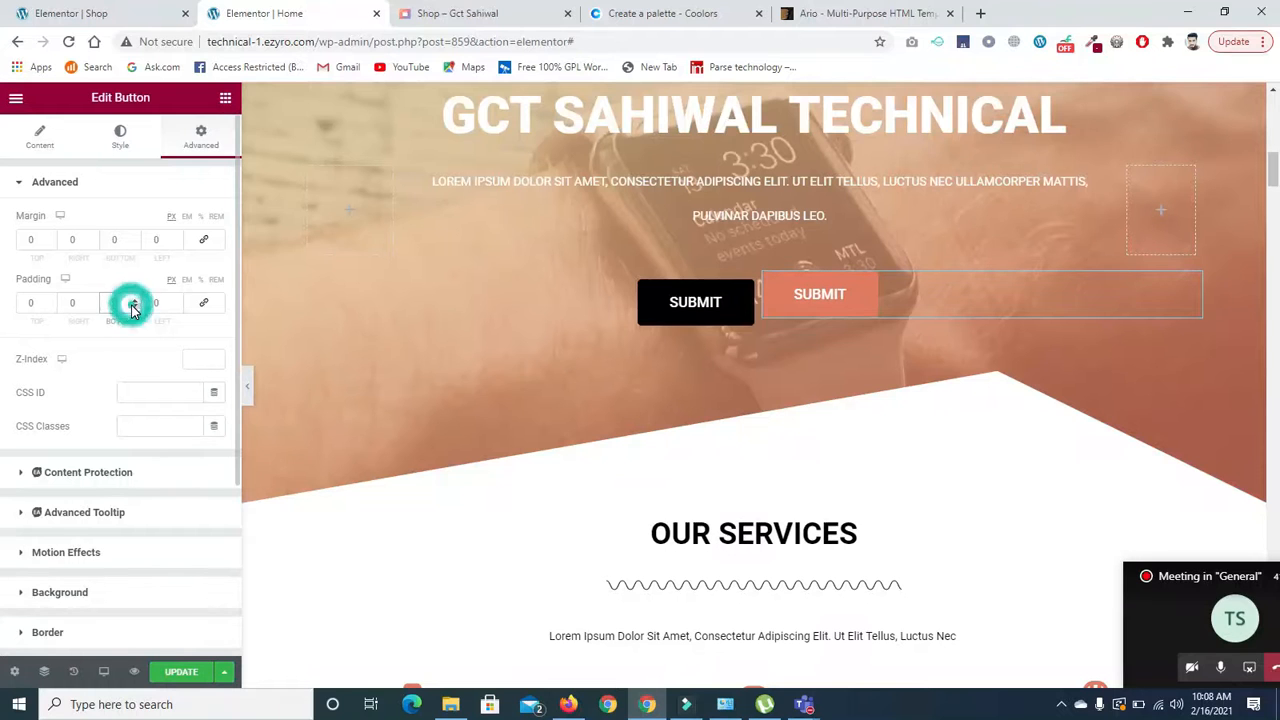
# Set the orange Submit button's bottom margin to -11 px to level it with the black Submit button.
pyautogui.click(134, 245)
pyautogui.click(134, 245)
pyautogui.click(135, 246)
pyautogui.click(134, 245)
pyautogui.click(134, 245)
pyautogui.click(135, 246)
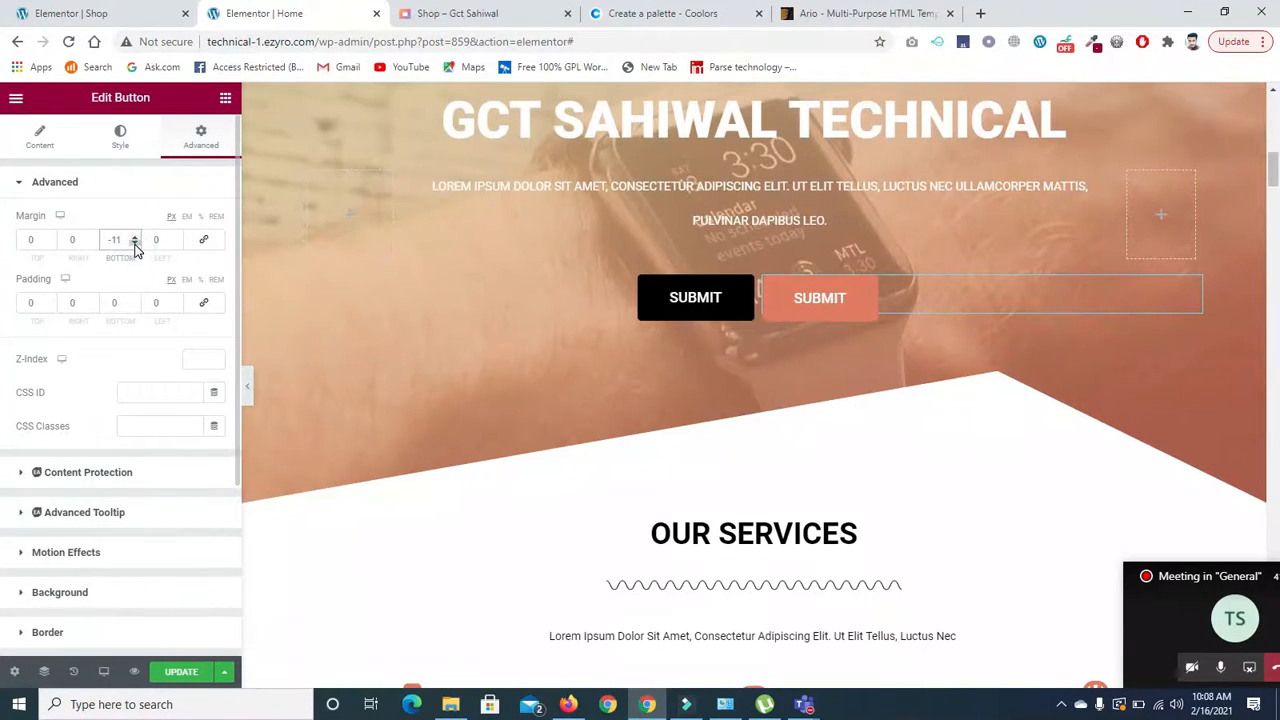
# Set the orange Submit button's bottom margin to -9 px.
pyautogui.click(135, 242)
pyautogui.click(135, 242)
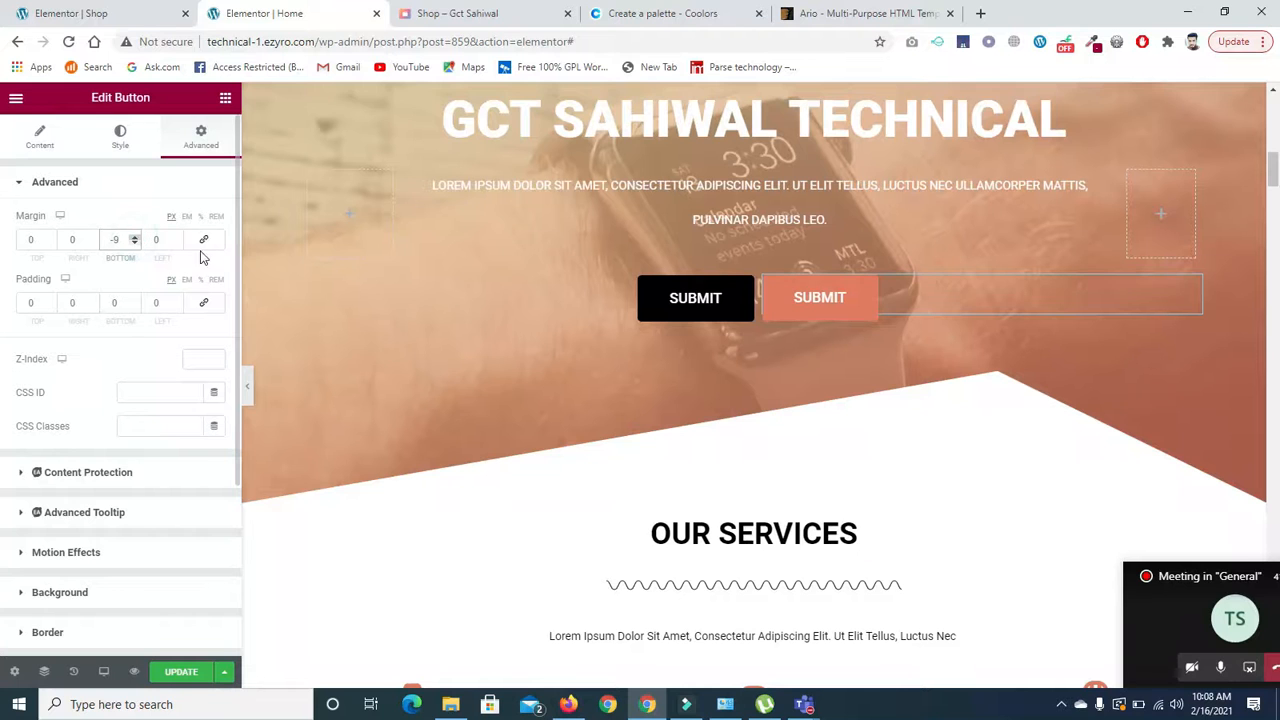
# Preview the Home page in the tablet and mobile responsive views and examine the hero section's two Submit buttons.
pyautogui.click(103, 671)
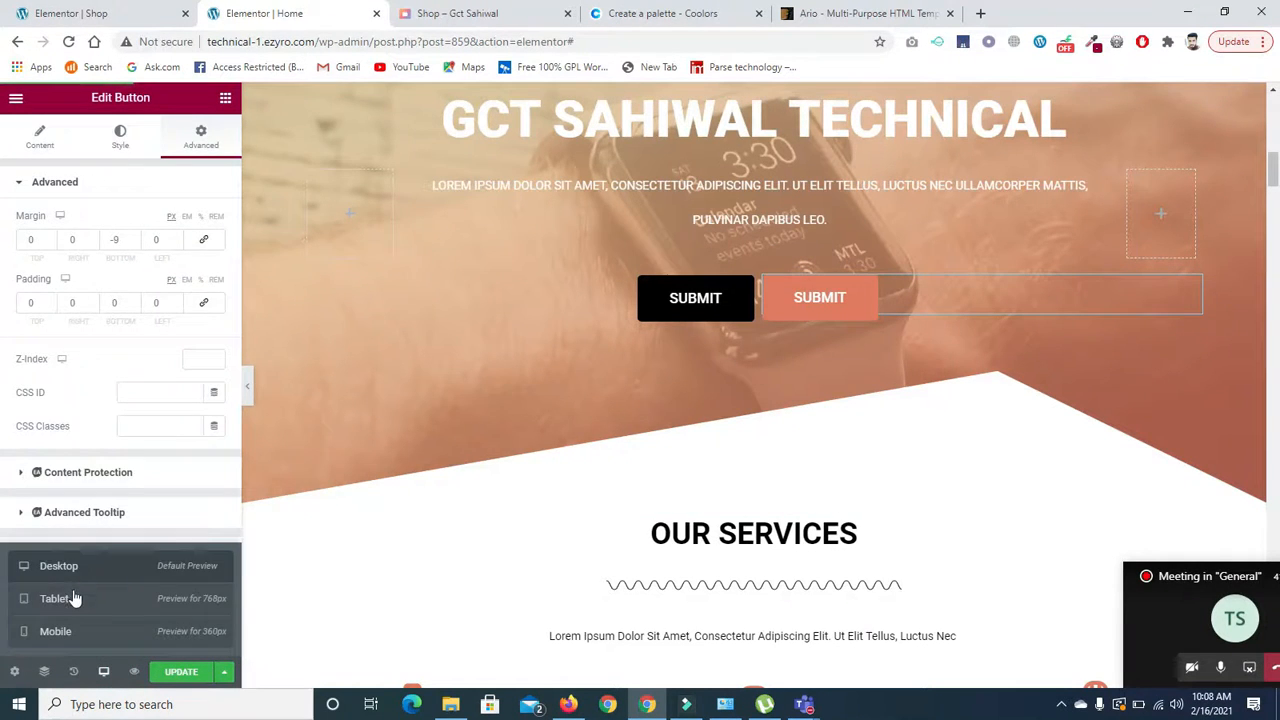
pyautogui.click(74, 598)
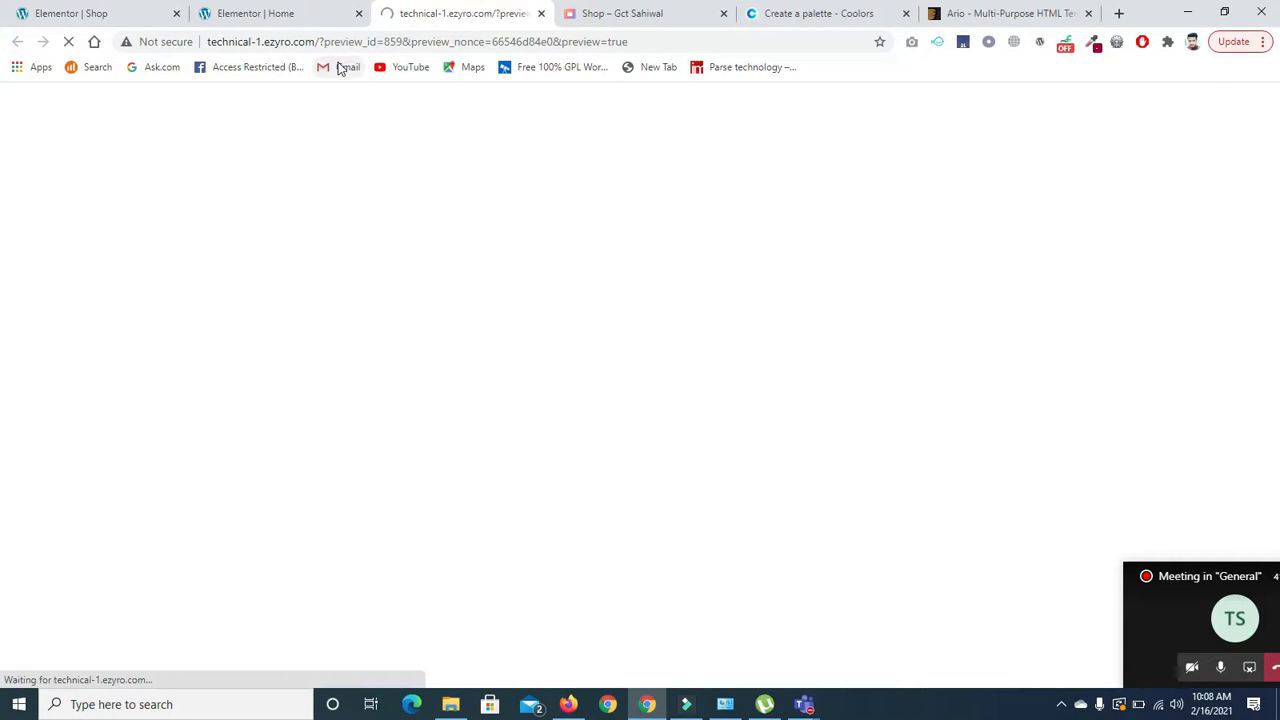
pyautogui.click(287, 18)
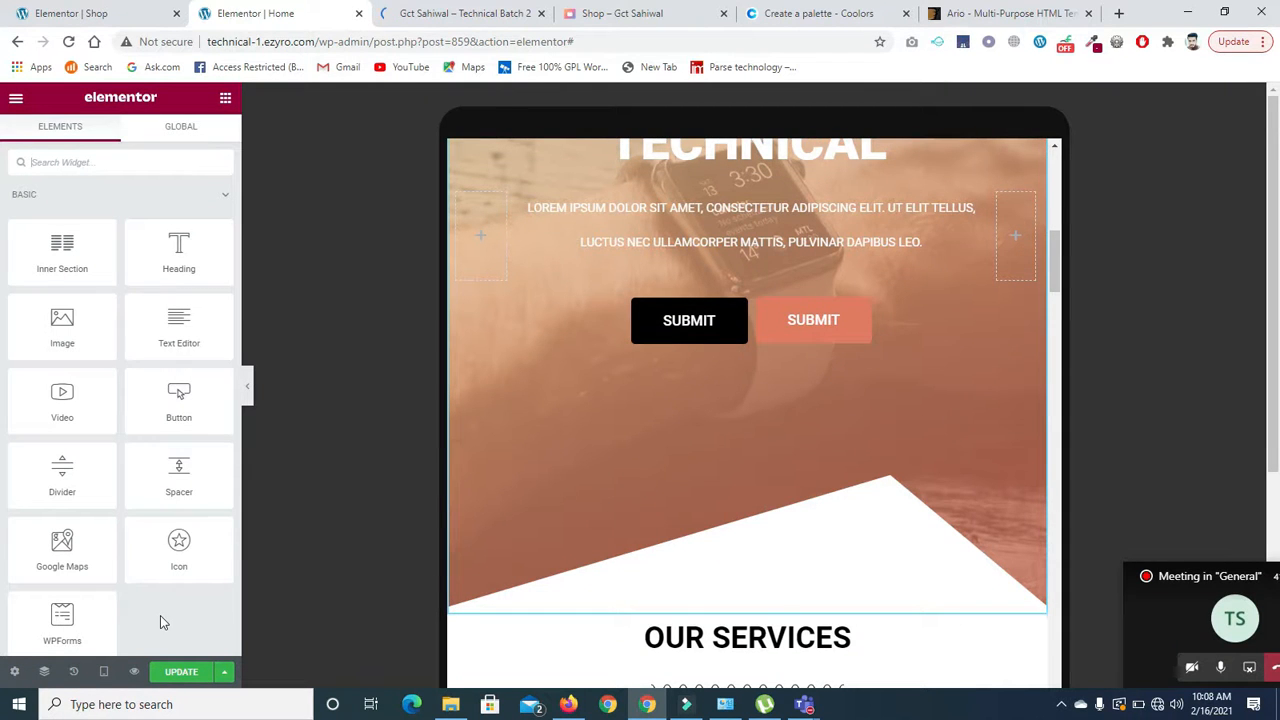
pyautogui.moveTo(104, 671)
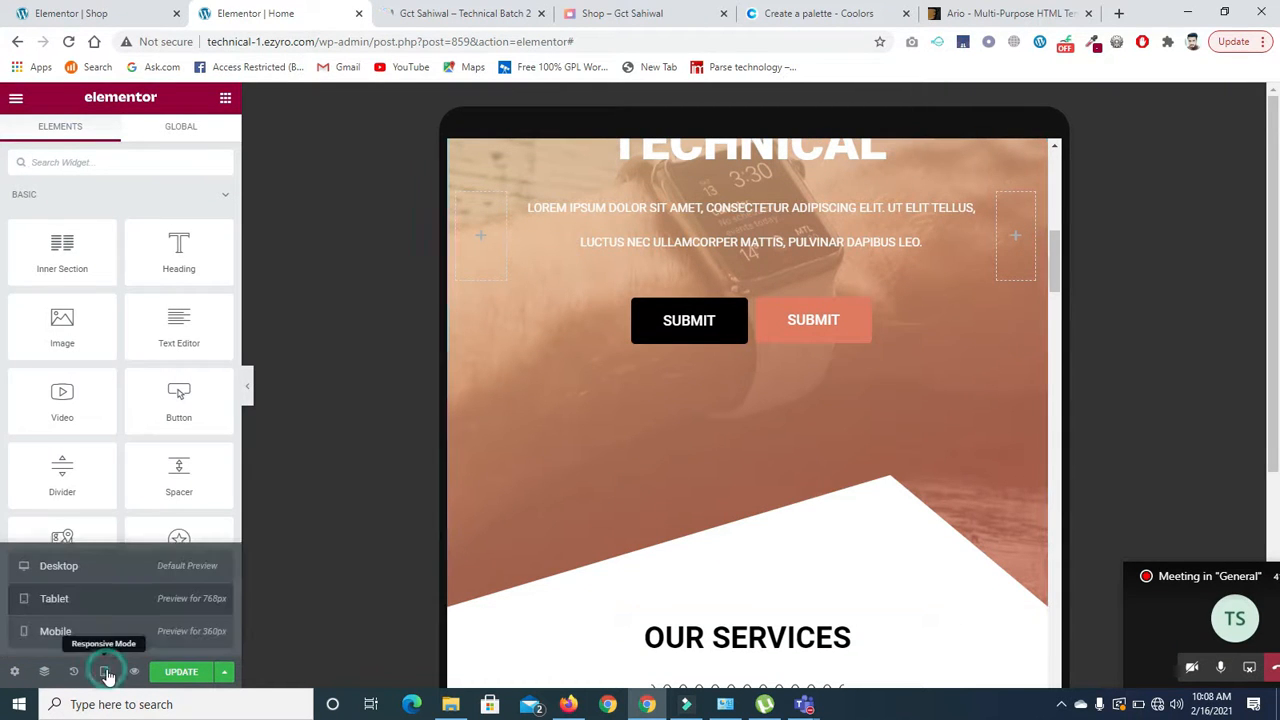
pyautogui.click(55, 632)
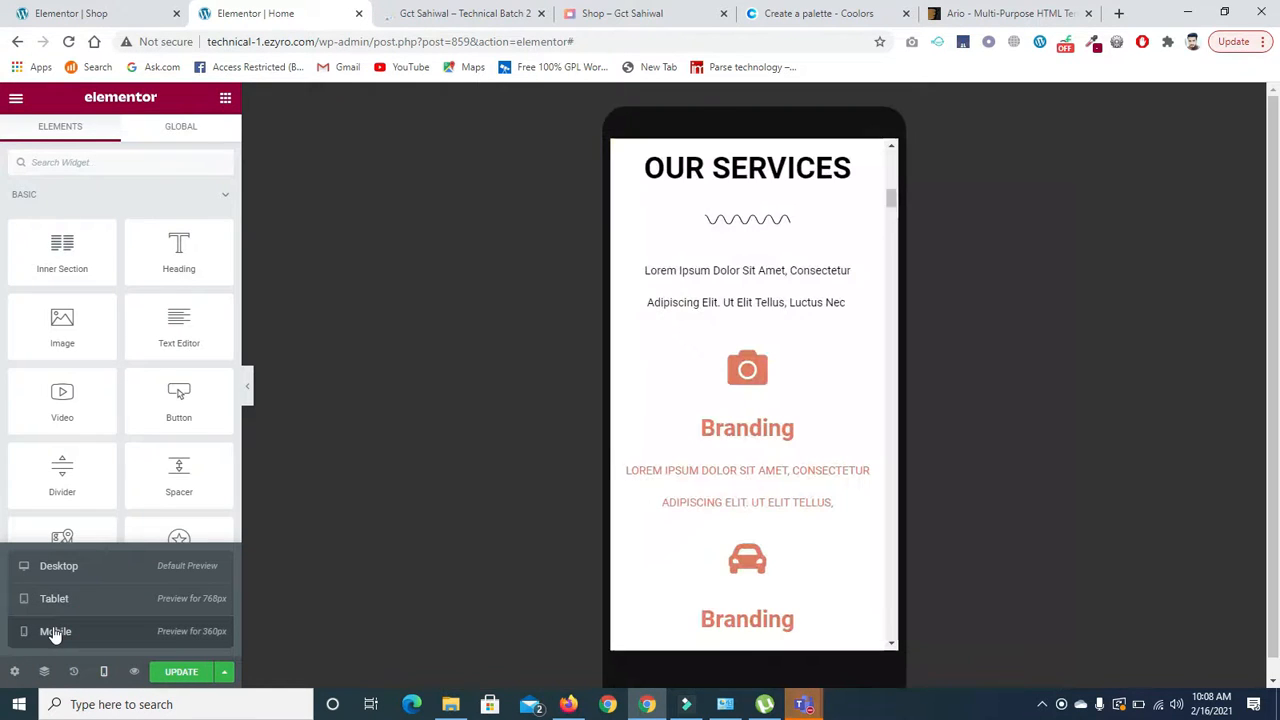
pyautogui.moveTo(893, 208)
pyautogui.mouseDown()
pyautogui.moveTo(891, 176)
pyautogui.moveTo(891, 195)
pyautogui.mouseUp()
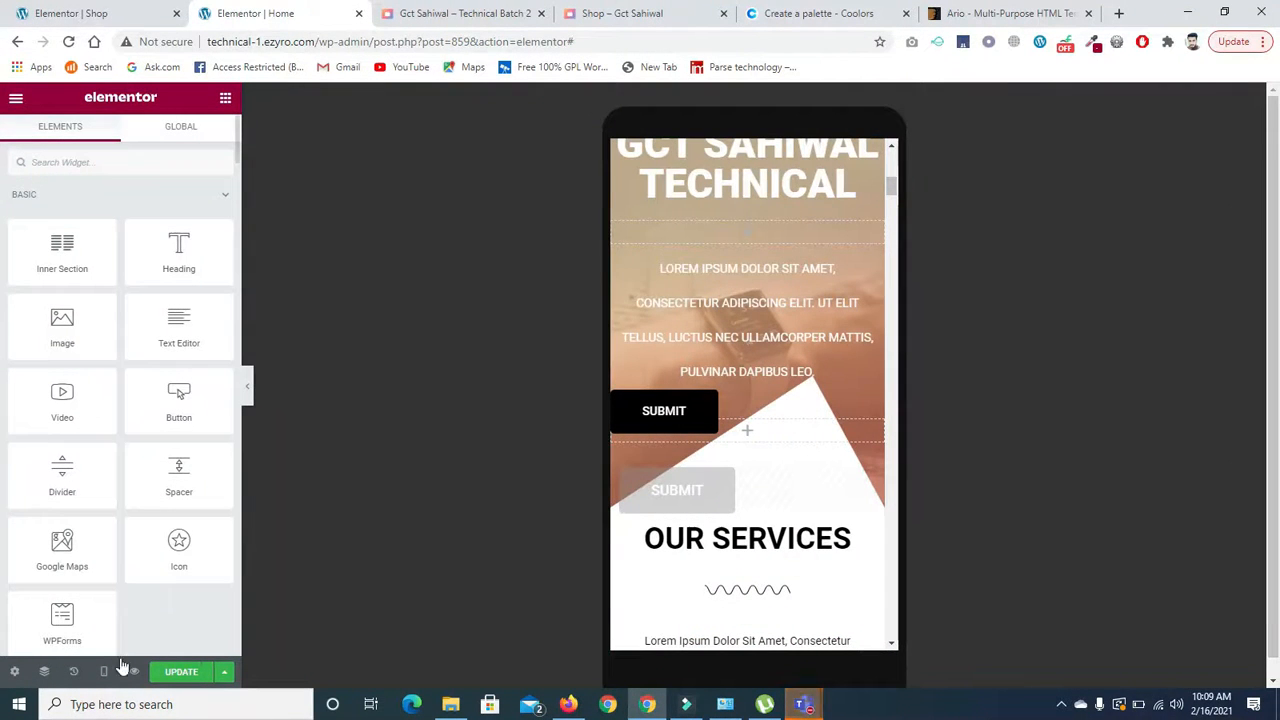
# Switch to the "General" meeting window in Microsoft Teams and come back to the page editor.
pyautogui.moveTo(817, 697)
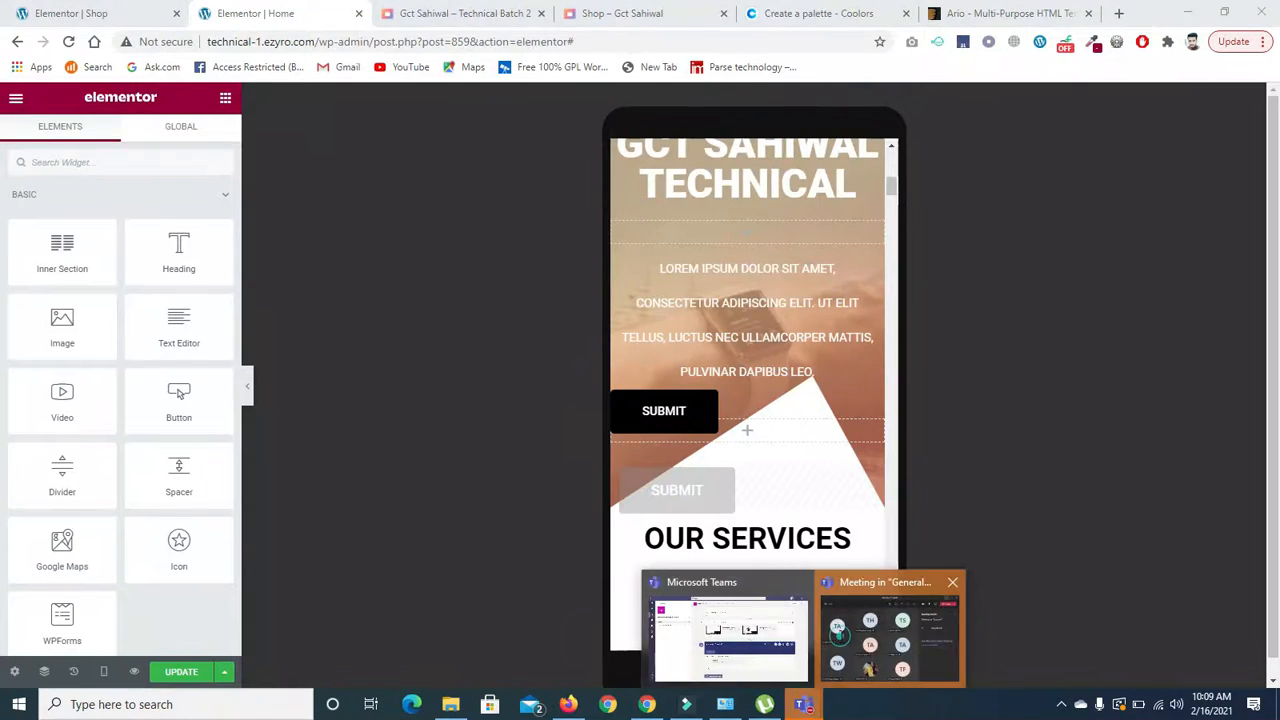
pyautogui.click(889, 630)
pyautogui.click(997, 32)
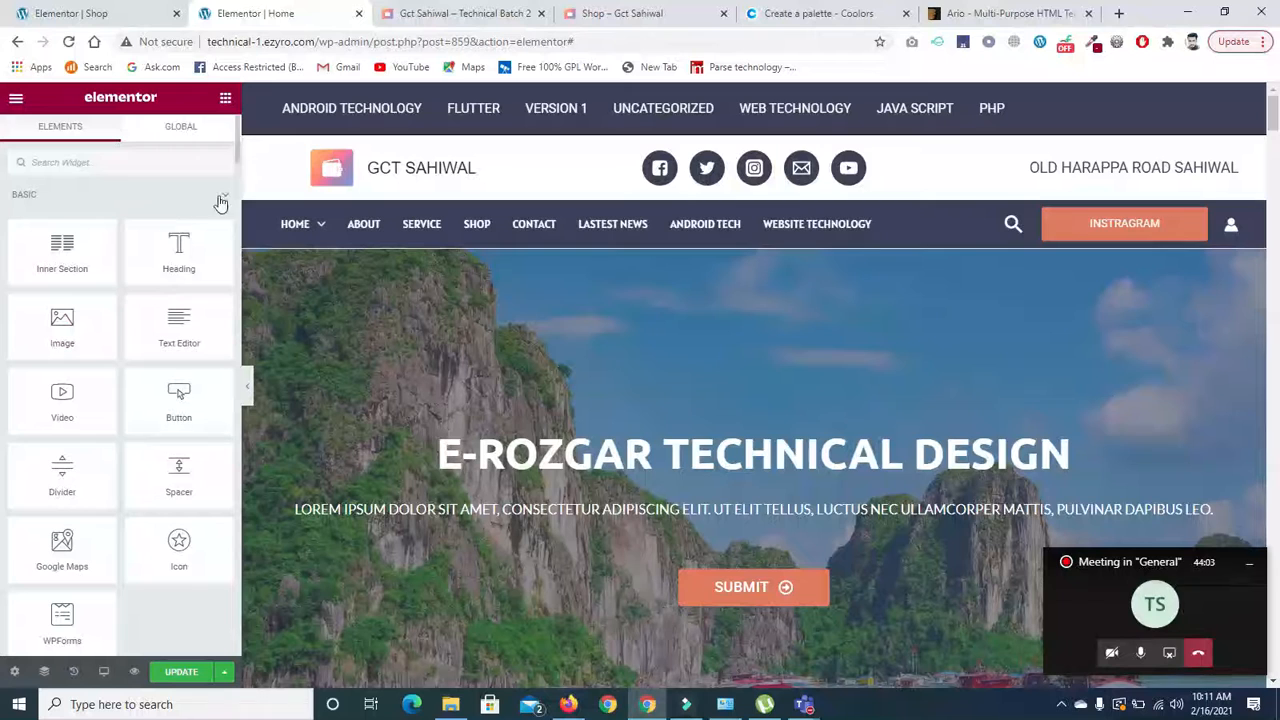
# Open the advanced margin and padding settings of the GCT Sahiwal Technical heading.
pyautogui.moveTo(1275, 118); pyautogui.dragTo(1278, 166)
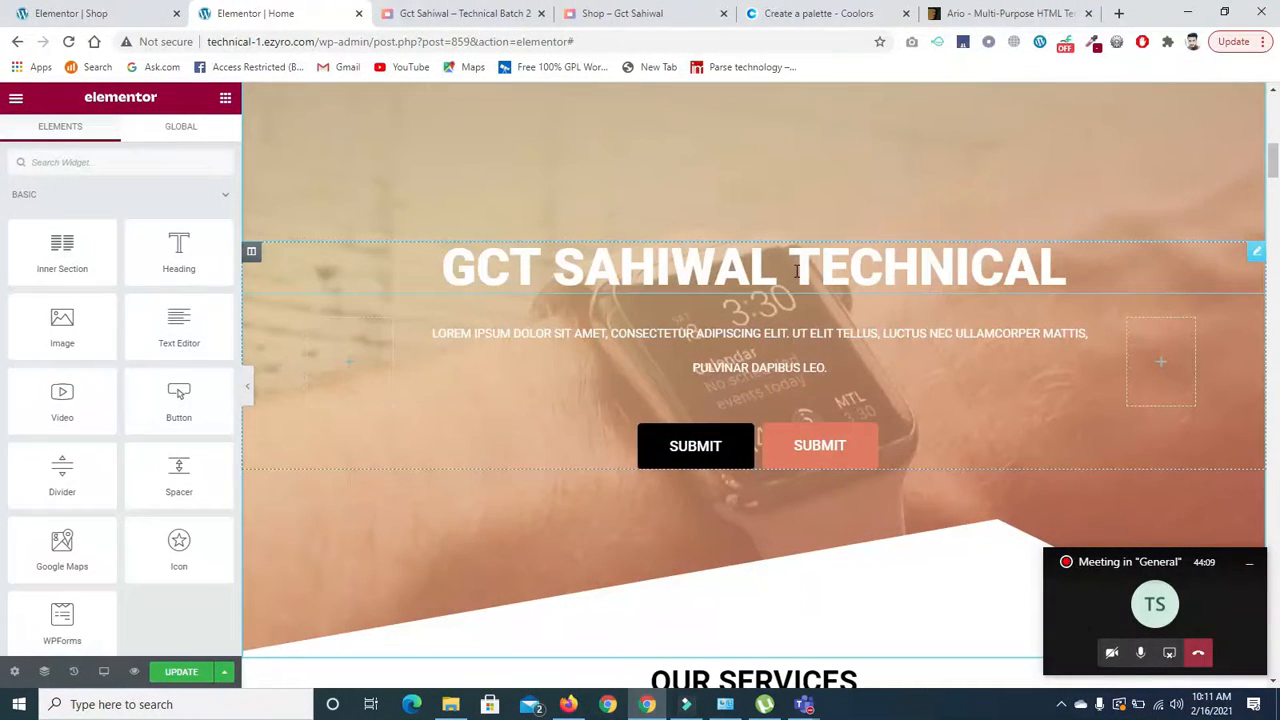
pyautogui.click(687, 284)
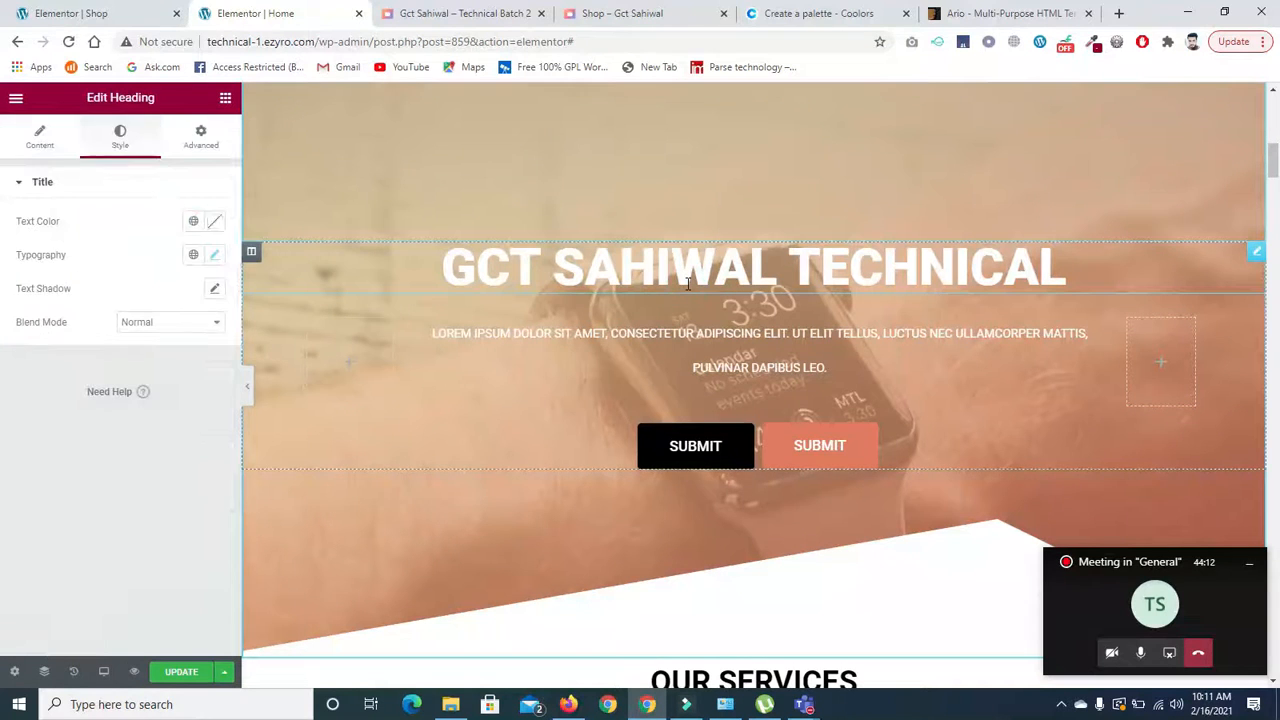
pyautogui.click(203, 143)
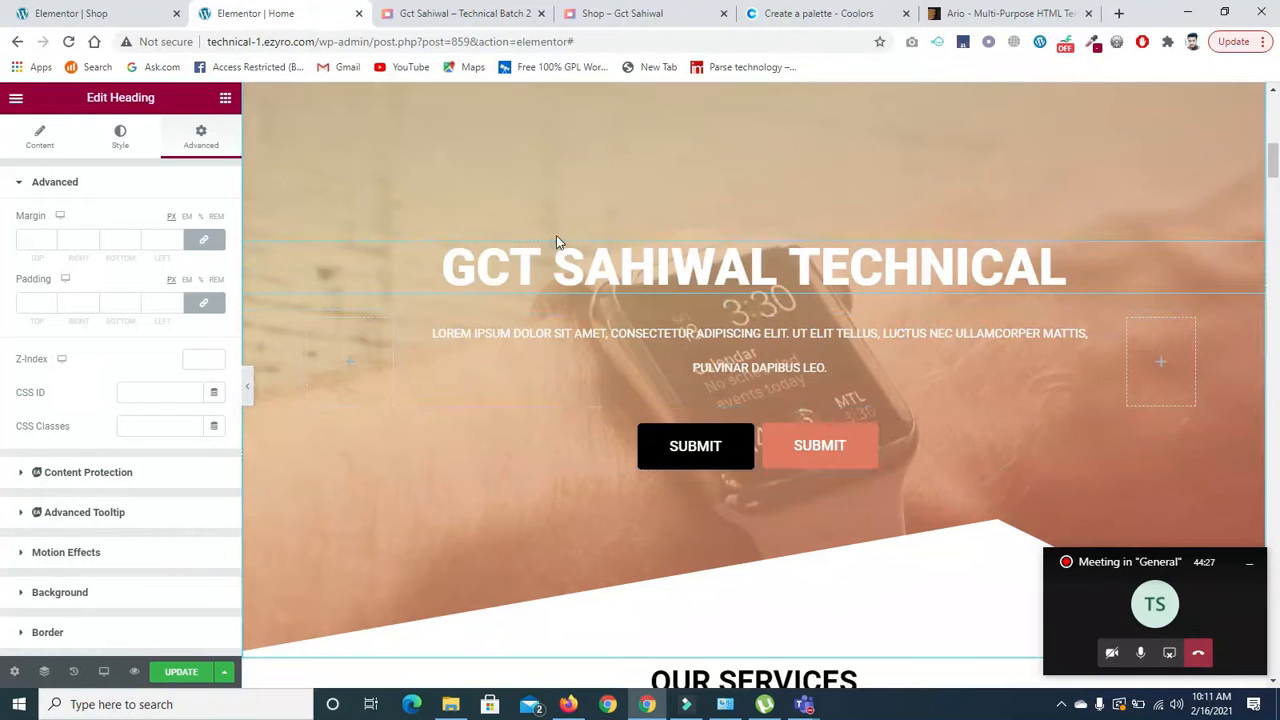
# Switch to the Ario template preview and examine its About, Gallery, Pricing and Contact sections through the site navigation.
pyautogui.click(808, 14)
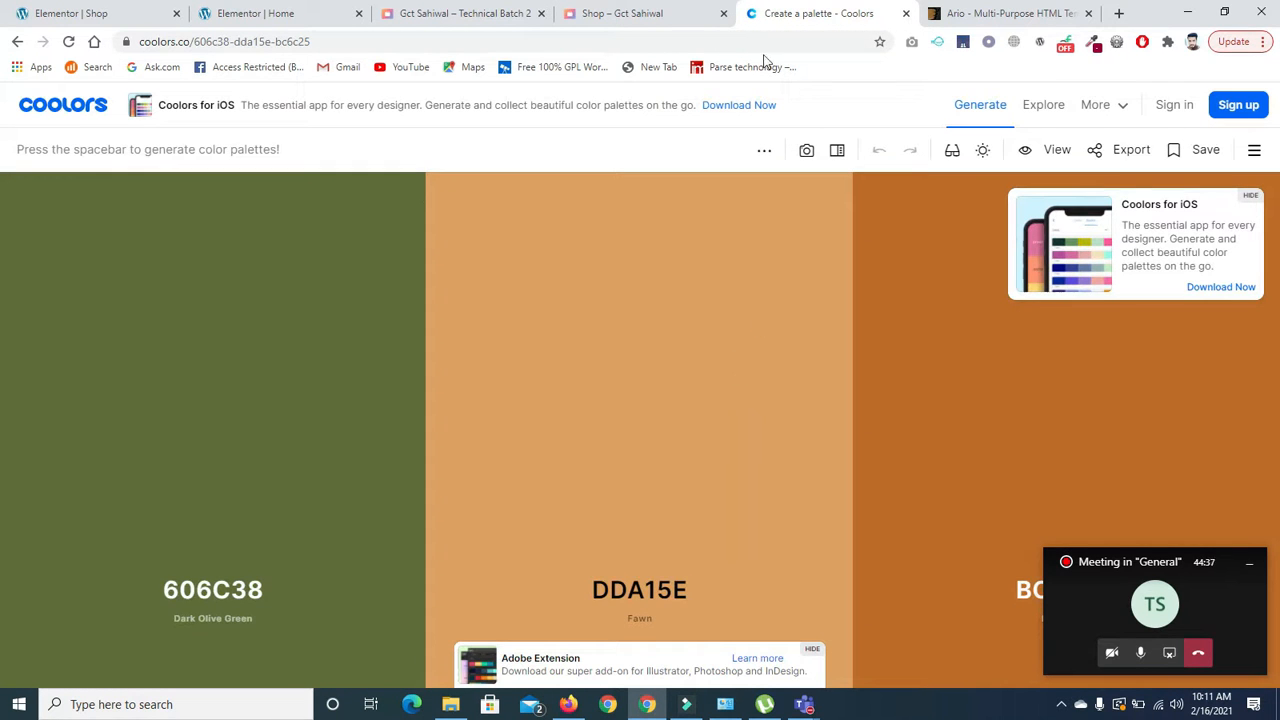
pyautogui.click(970, 16)
pyautogui.click(503, 200)
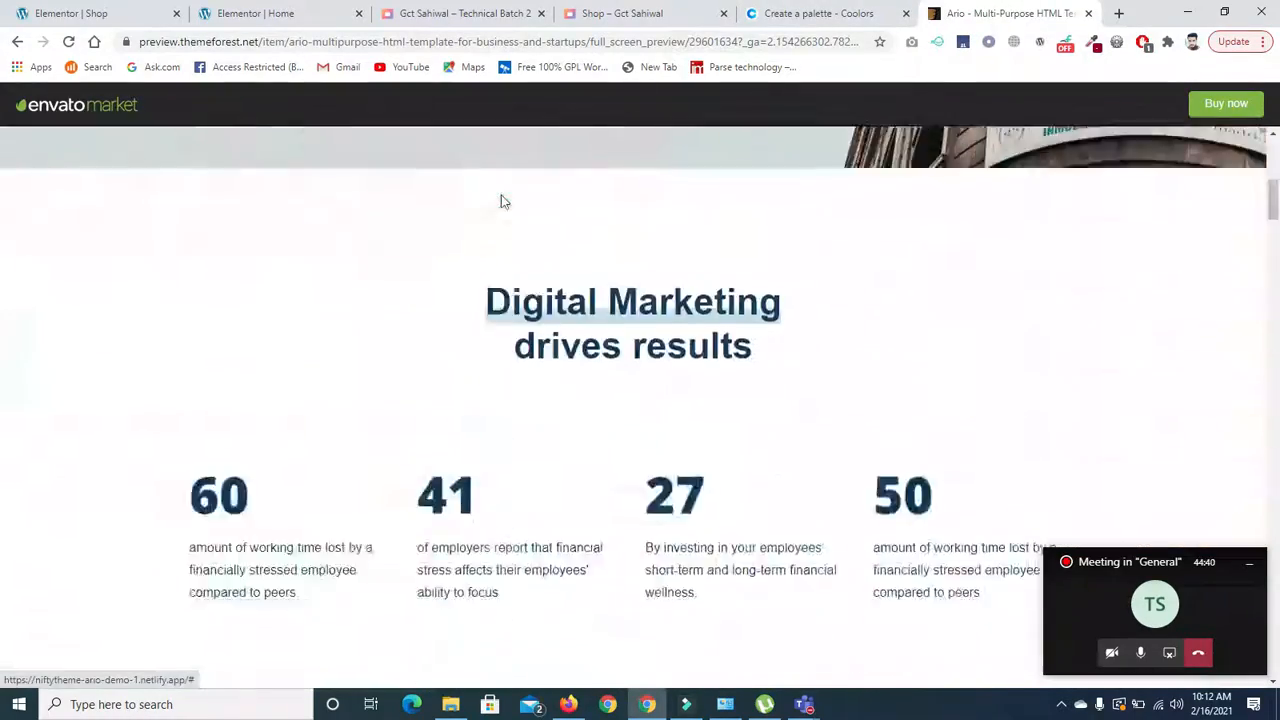
pyautogui.moveTo(1277, 311); pyautogui.dragTo(1278, 175)
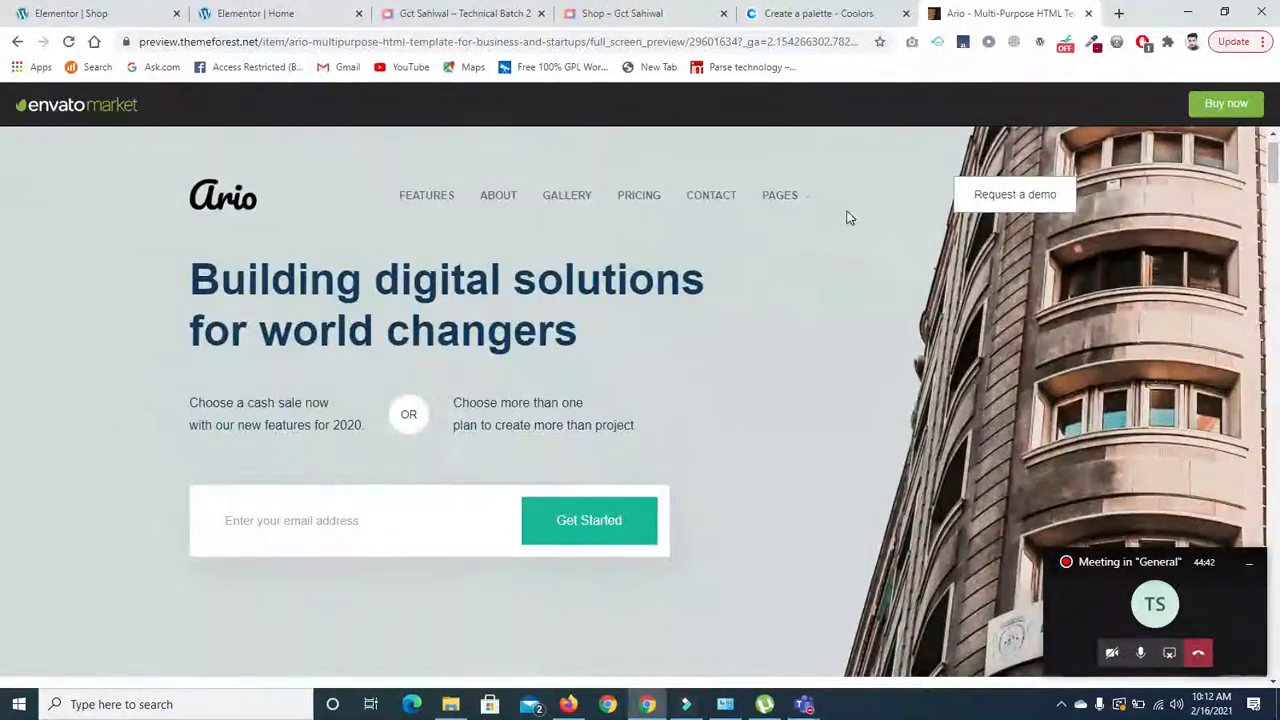
pyautogui.click(550, 200)
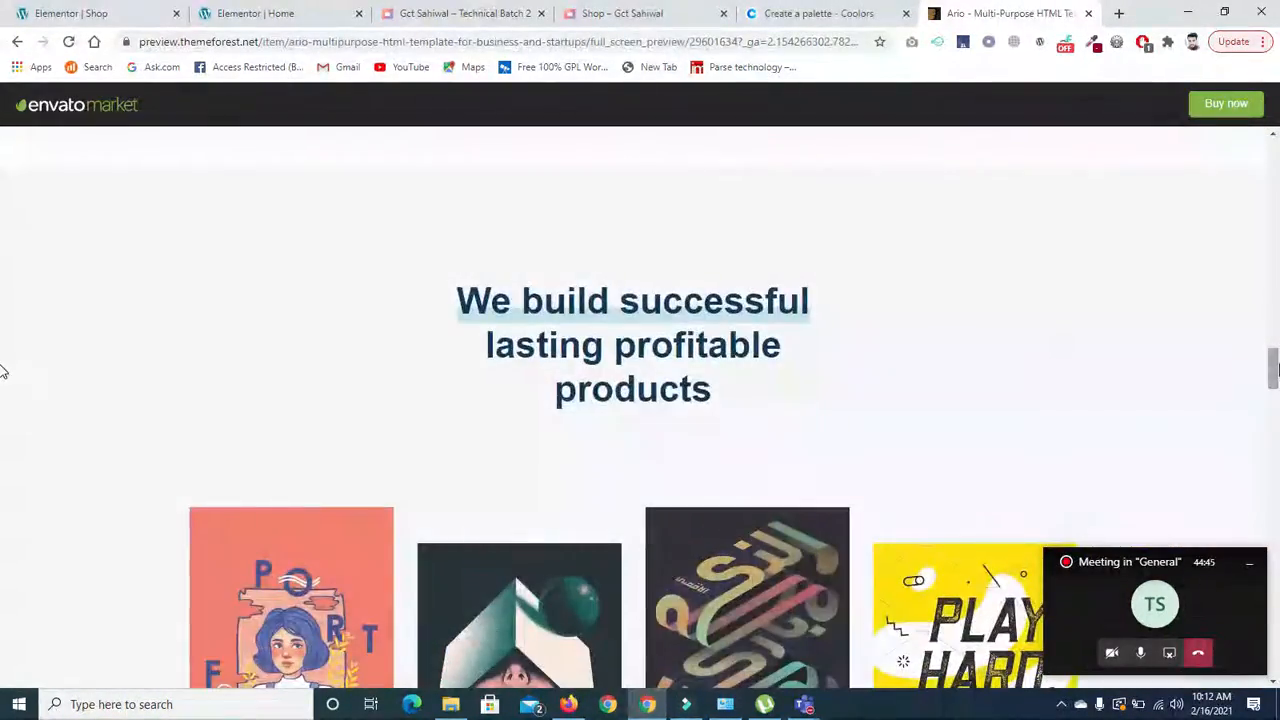
pyautogui.moveTo(1278, 365); pyautogui.dragTo(1279, 79)
pyautogui.click(640, 195)
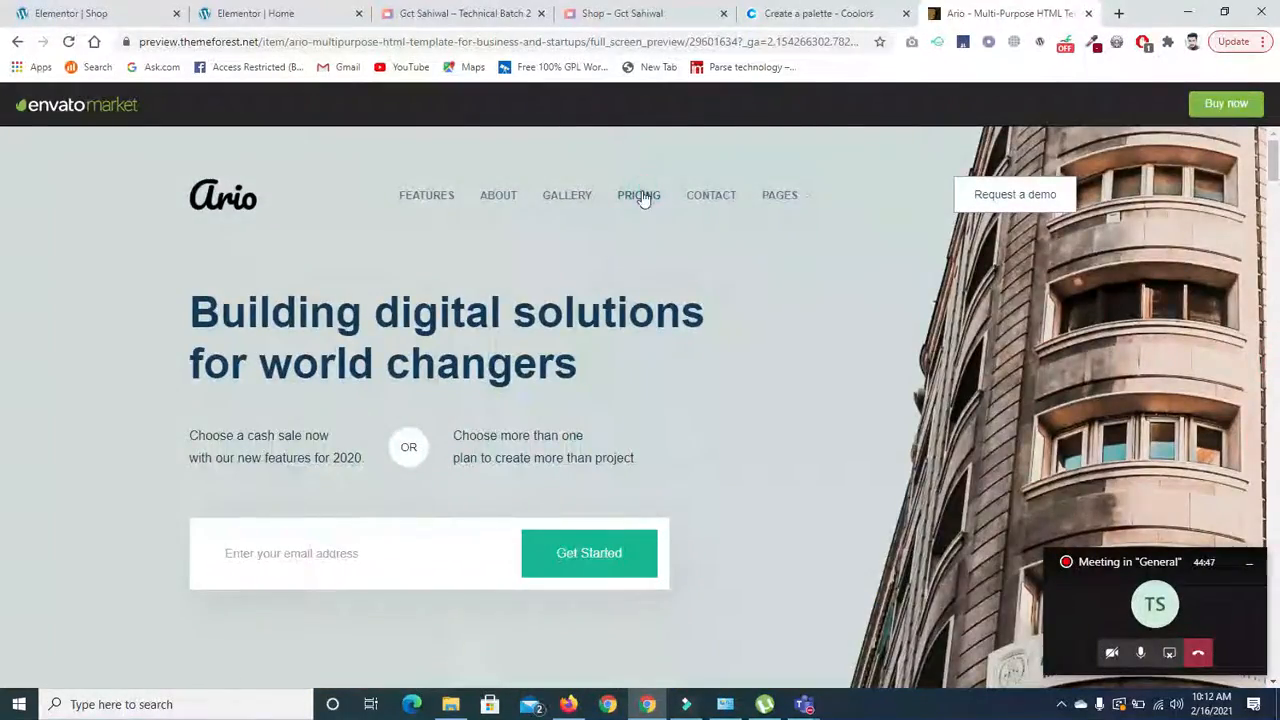
pyautogui.moveTo(1279, 468); pyautogui.dragTo(1279, 120)
pyautogui.click(714, 198)
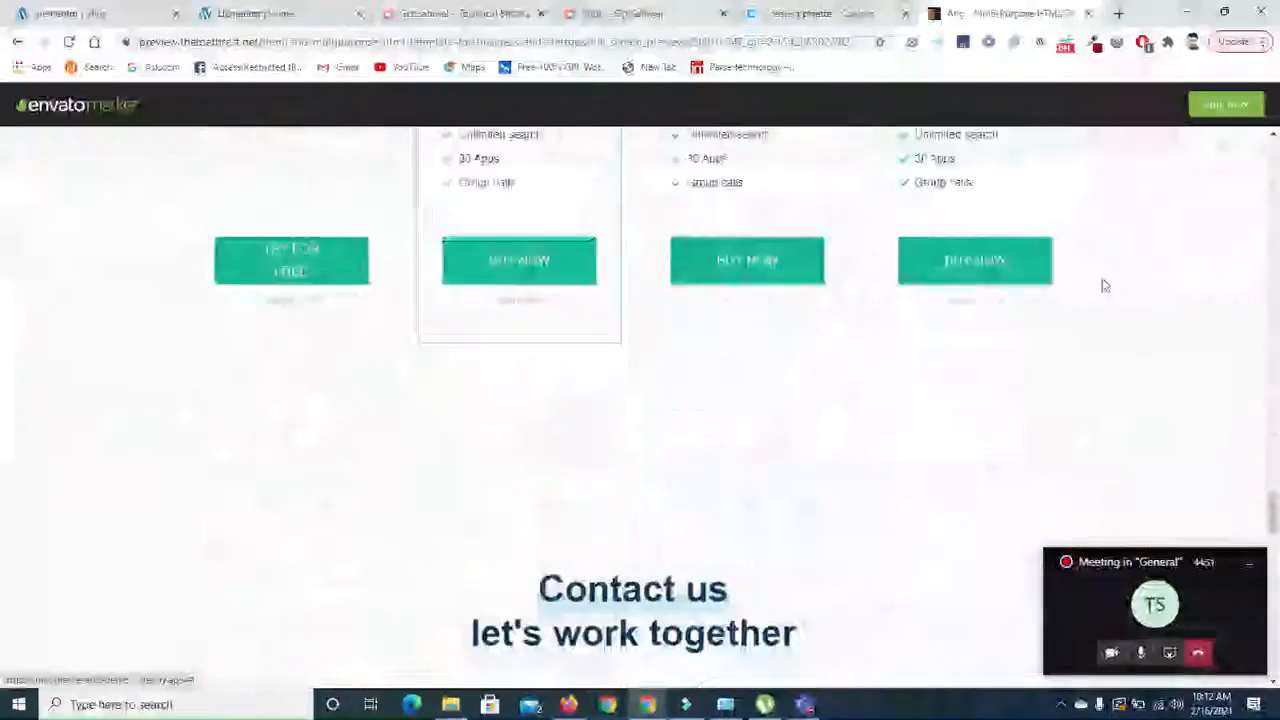
pyautogui.moveTo(1278, 525); pyautogui.dragTo(1275, 120)
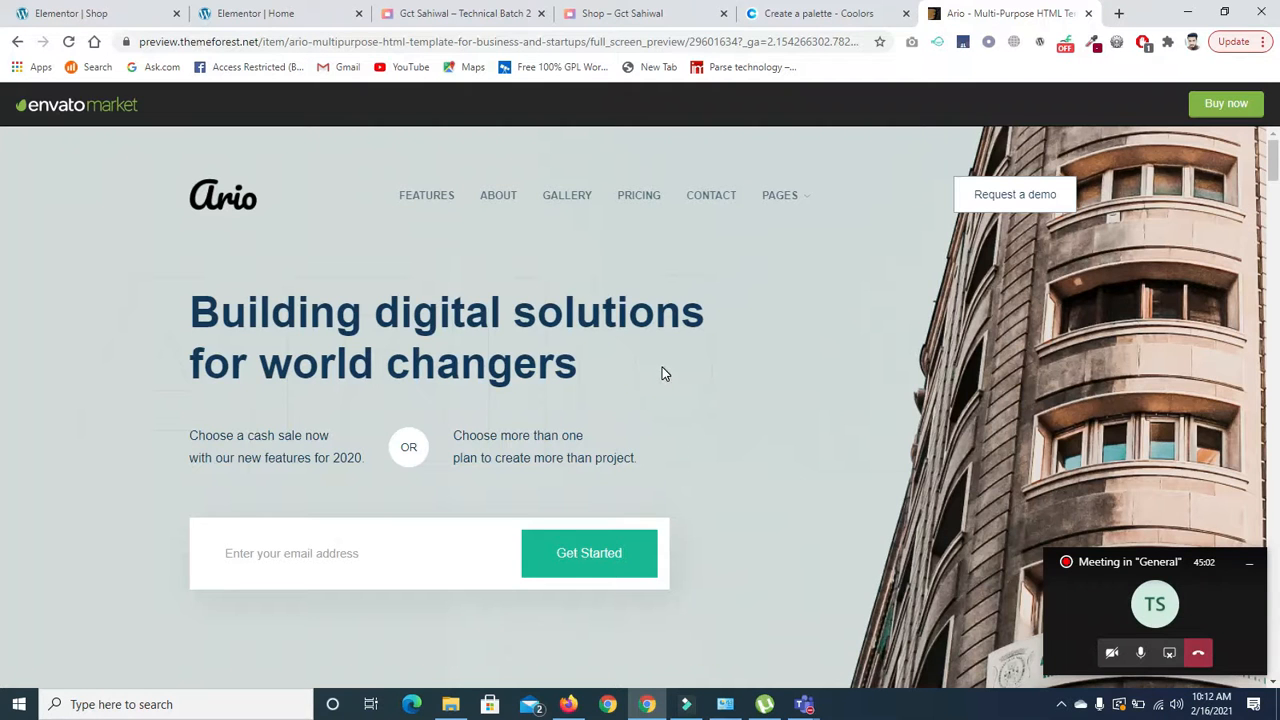
# Close the browser tab with the Elementor editor of the Shop page.
pyautogui.click(295, 14)
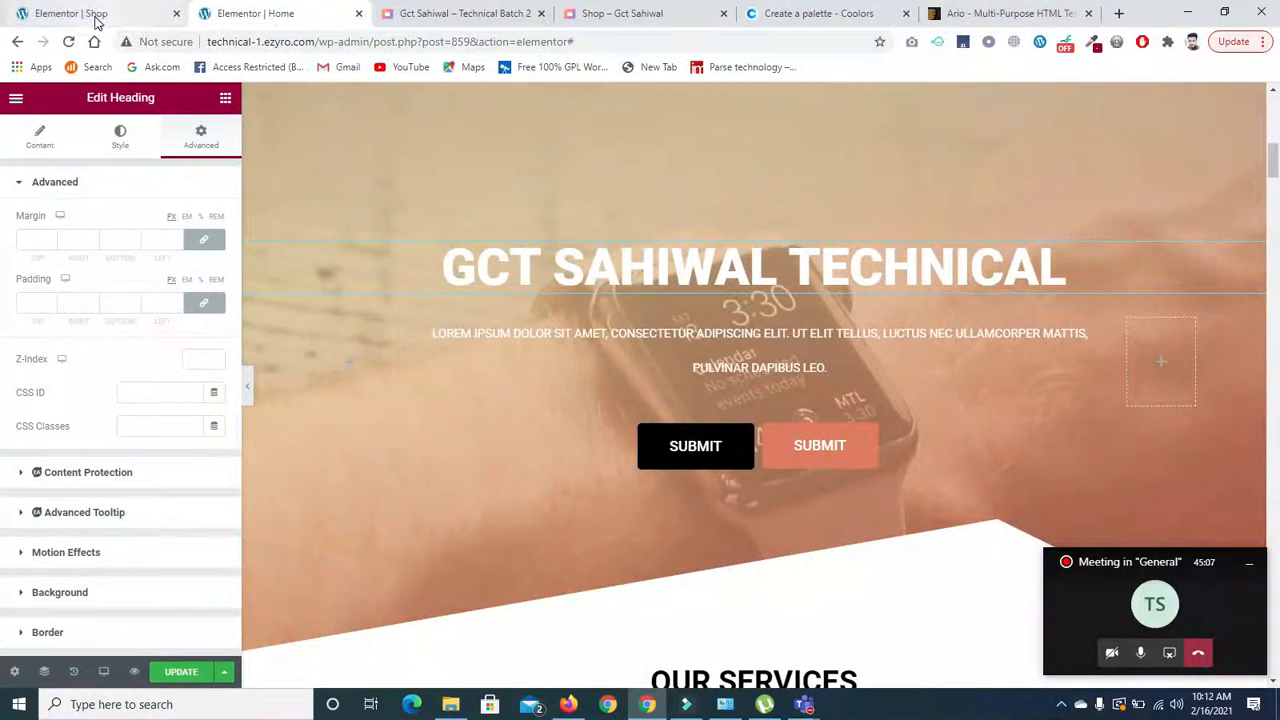
pyautogui.click(125, 13)
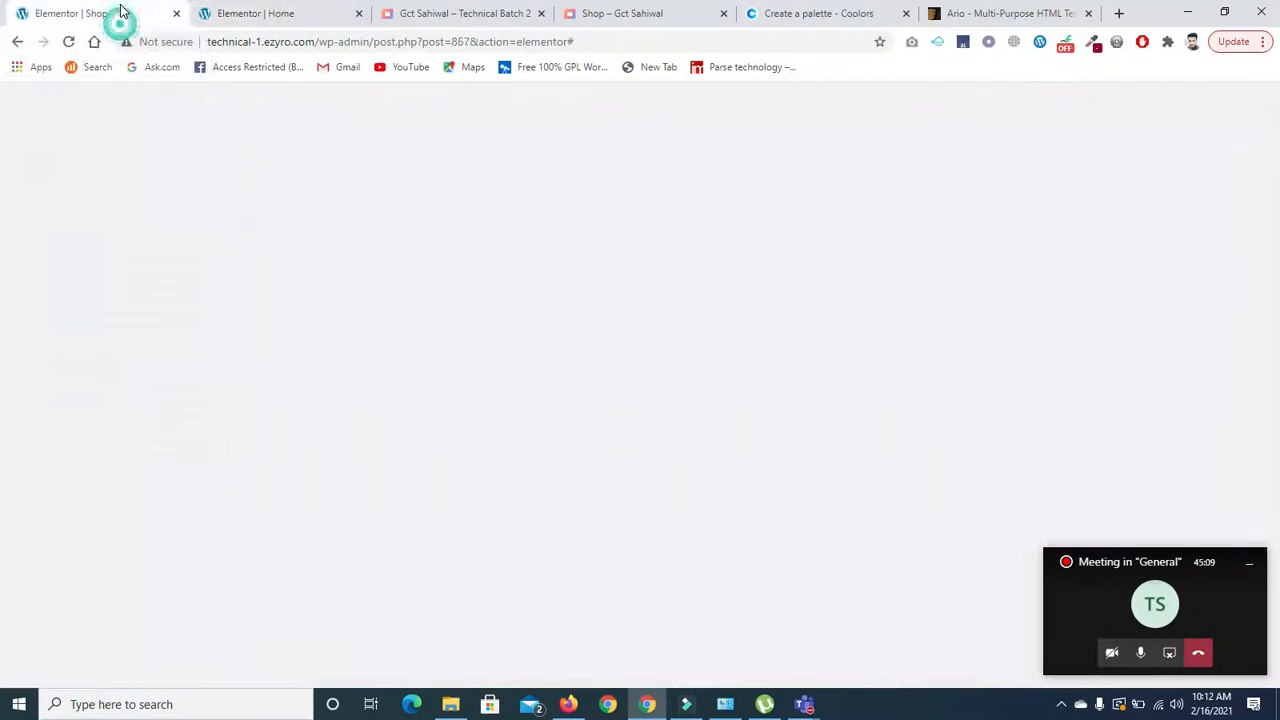
pyautogui.click(176, 15)
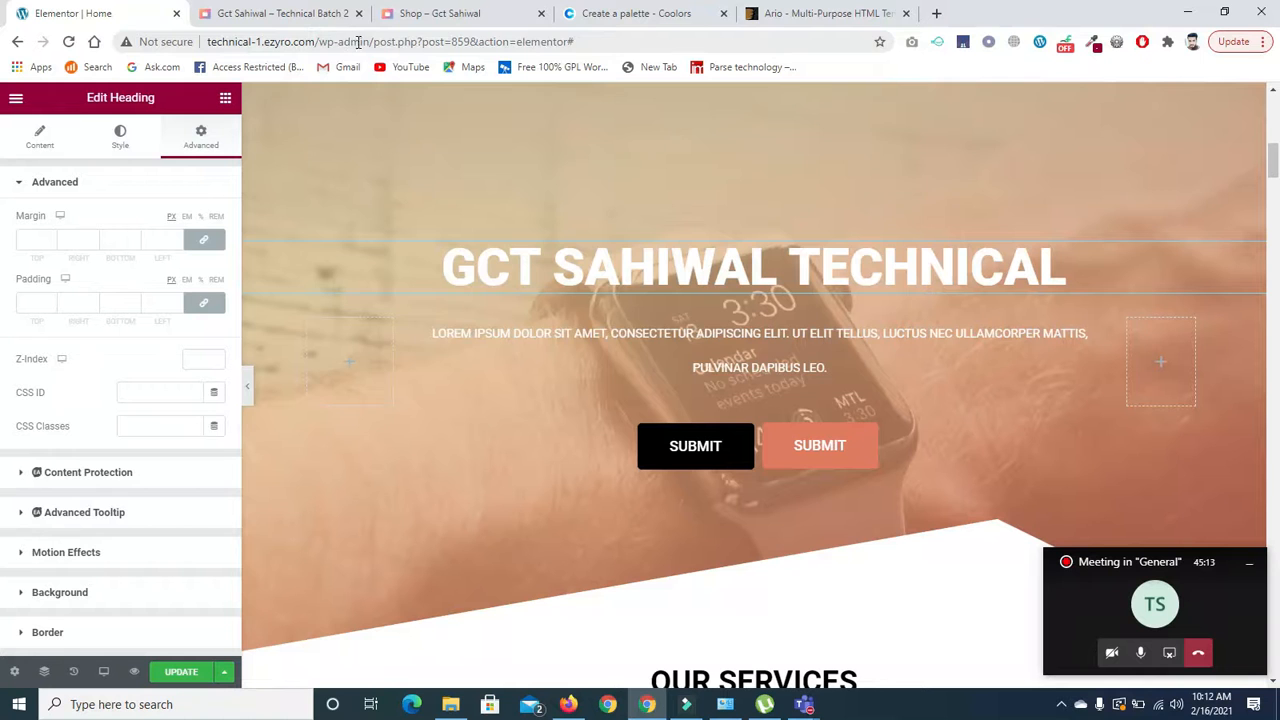
# Leave the Home page editor and load the WordPress admin dashboard at technical-1.ezyro.com/wp-admin/.
pyautogui.moveTo(374, 42); pyautogui.dragTo(581, 41)
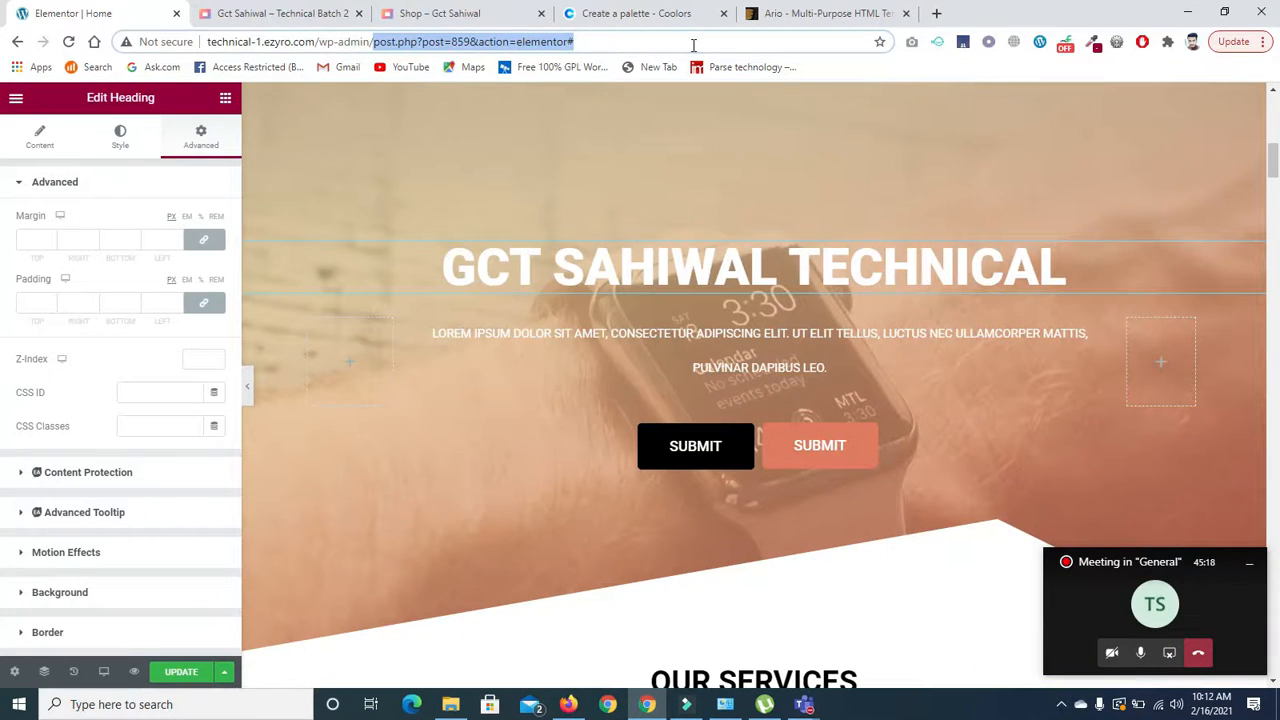
pyautogui.press('BackSpace')
pyautogui.press('Return')
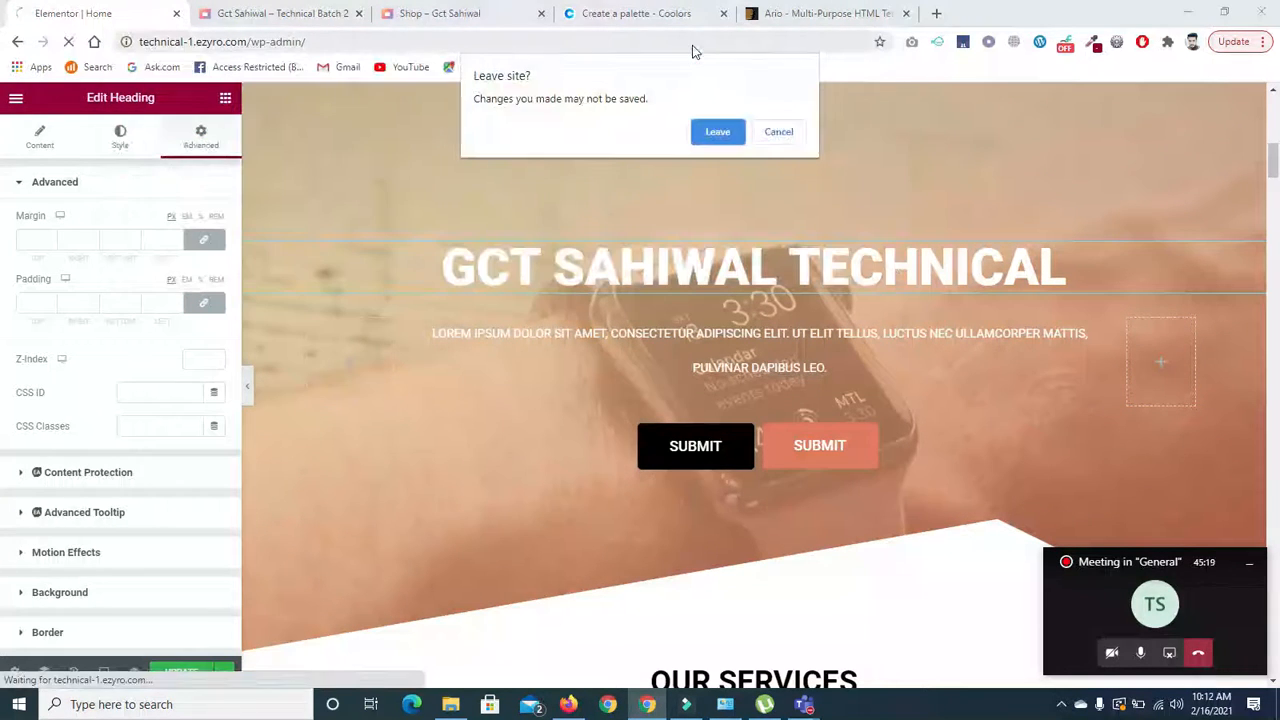
pyautogui.click(736, 133)
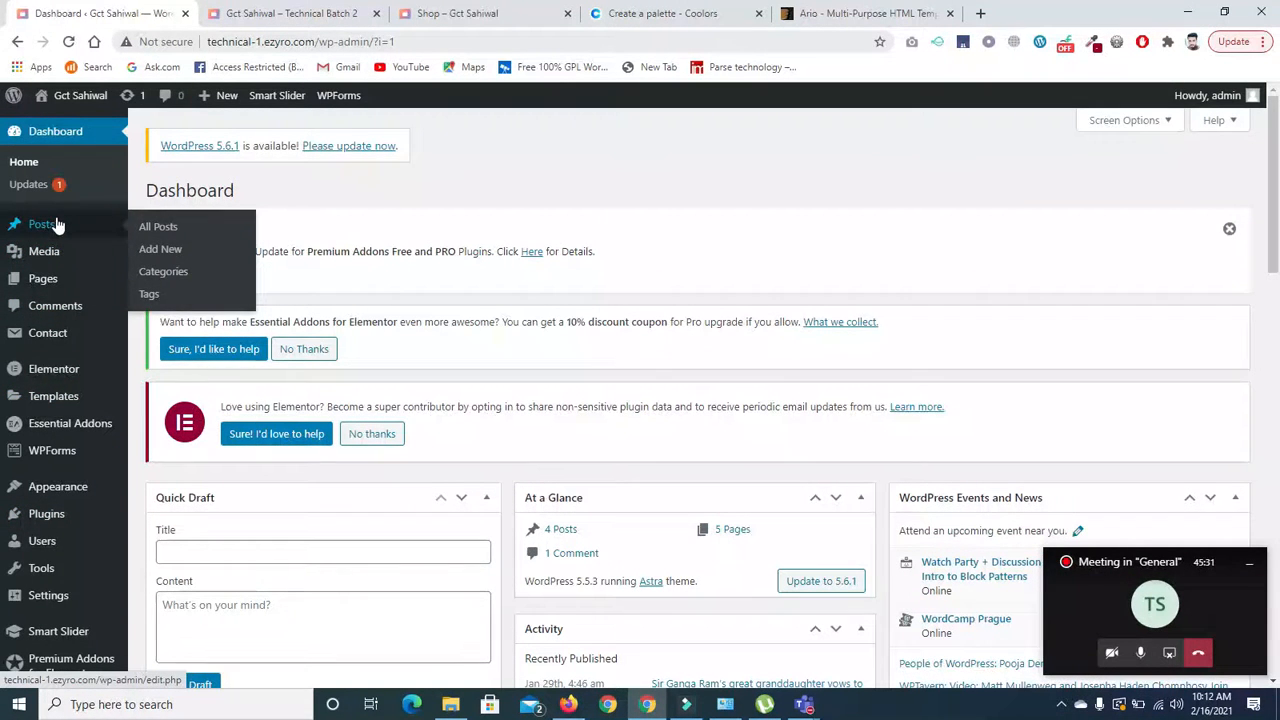
# Open the Contact page from the list of all pages and edit it with Elementor.
pyautogui.moveTo(51, 291)
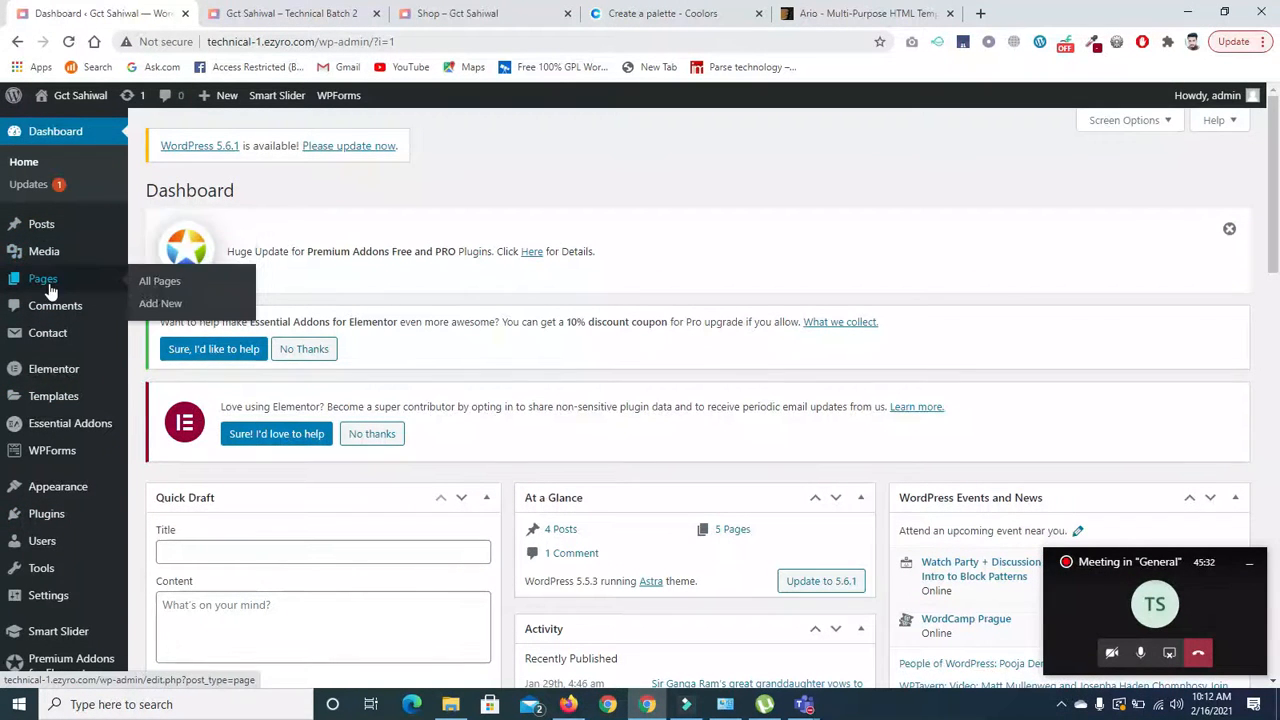
pyautogui.click(157, 284)
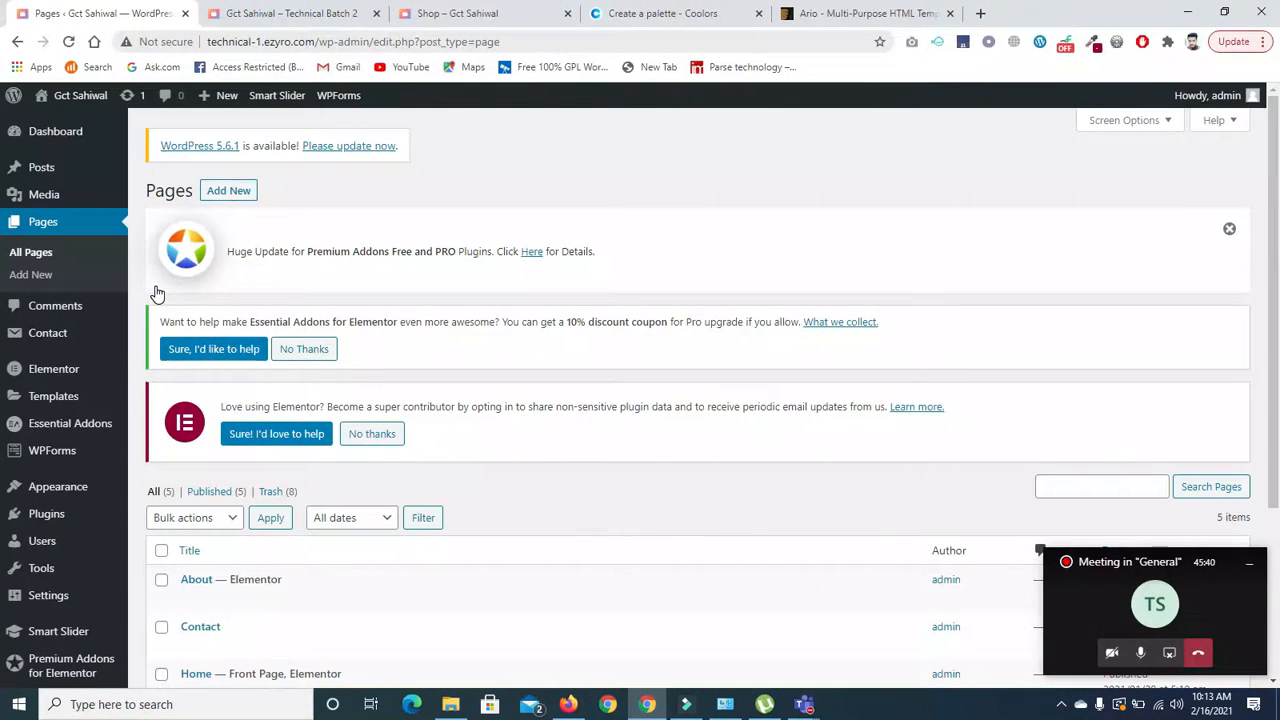
pyautogui.scroll(-3, 662, 412)
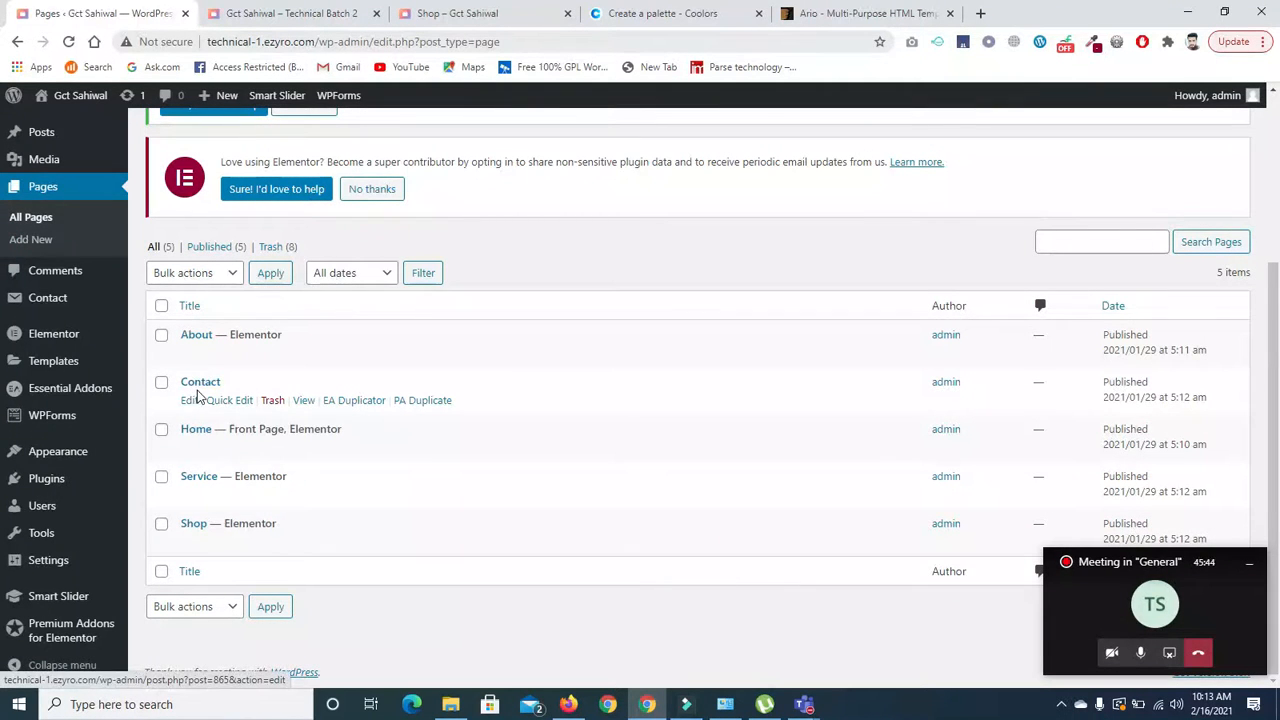
pyautogui.click(190, 401)
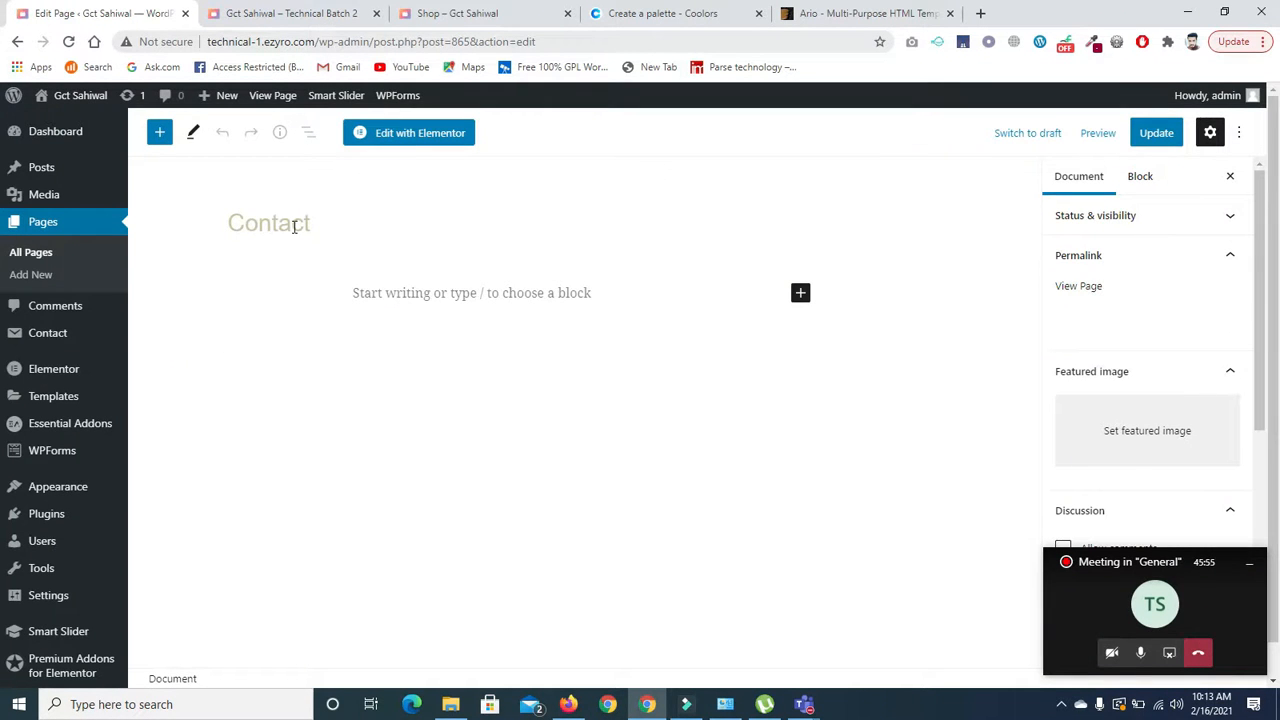
pyautogui.click(381, 139)
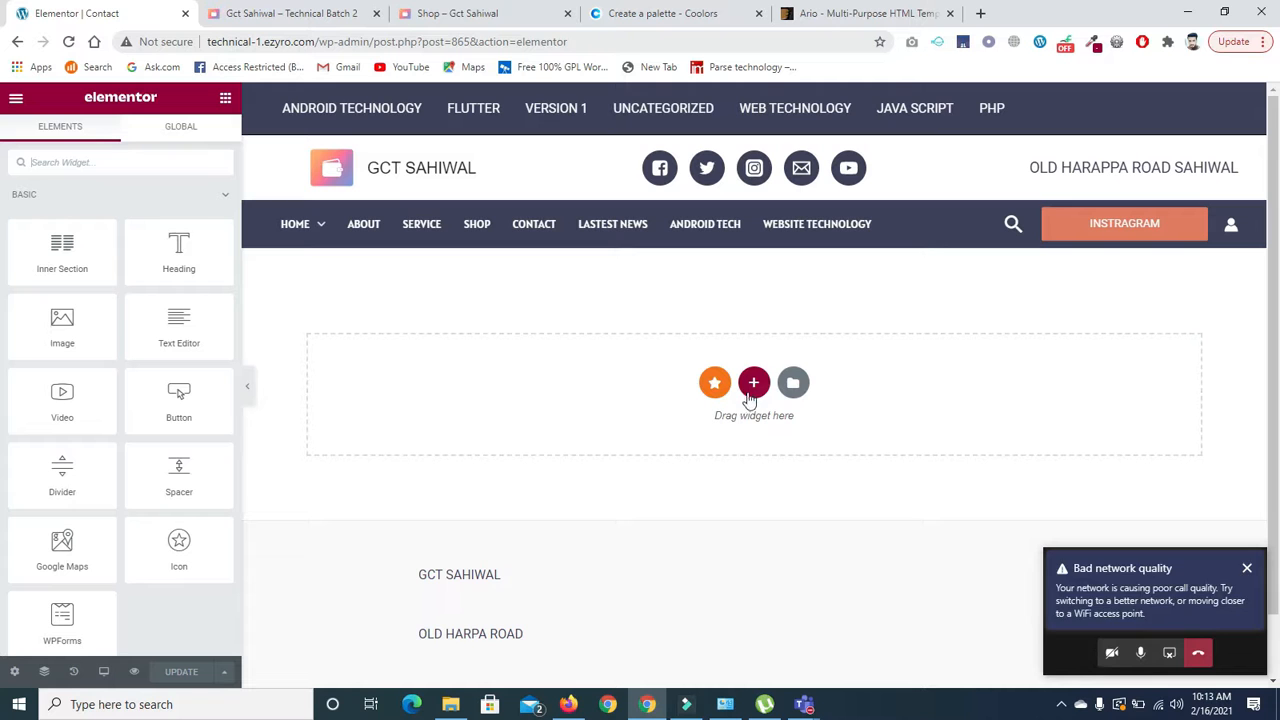
# Insert the "Homepage – Study" page template from the library into the empty Contact page.
pyautogui.click(791, 384)
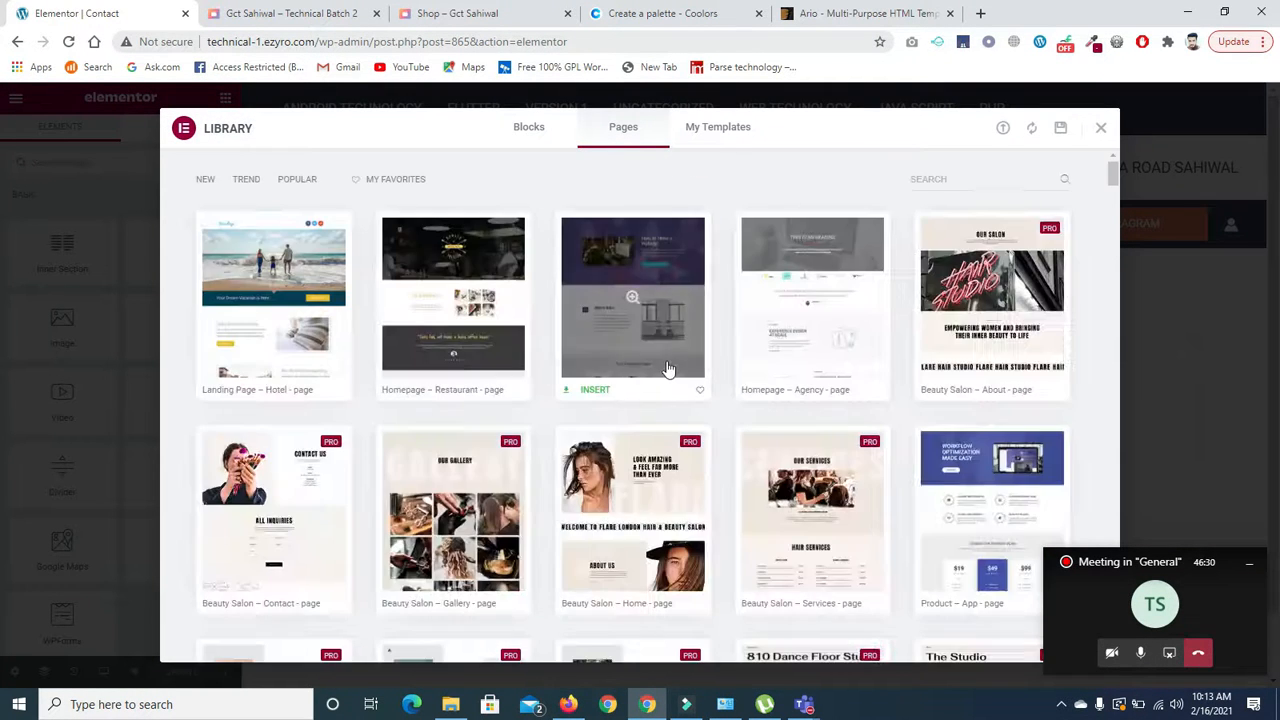
pyautogui.click(593, 390)
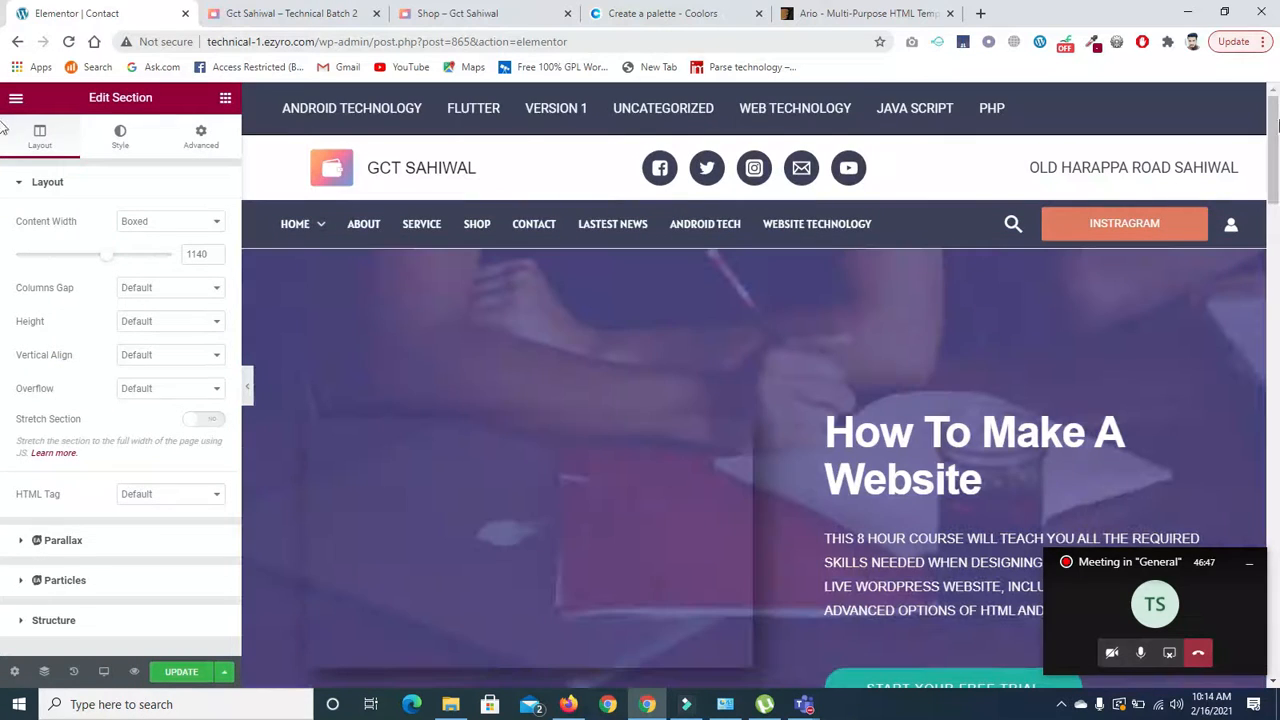
# Search the library's page templates for "conta" from the empty area below the last section of the Contact page.
pyautogui.moveTo(1275, 123); pyautogui.dragTo(1273, 647)
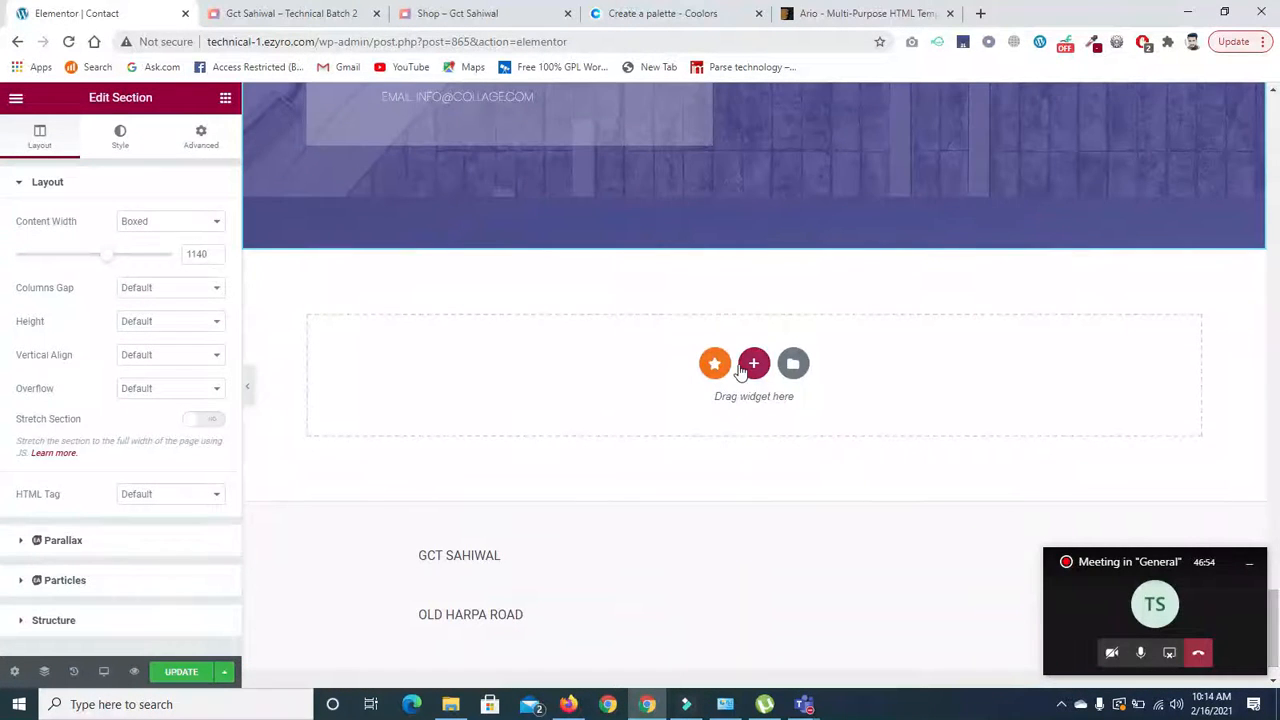
pyautogui.click(754, 363)
pyautogui.click(1177, 338)
pyautogui.click(793, 363)
pyautogui.click(936, 180)
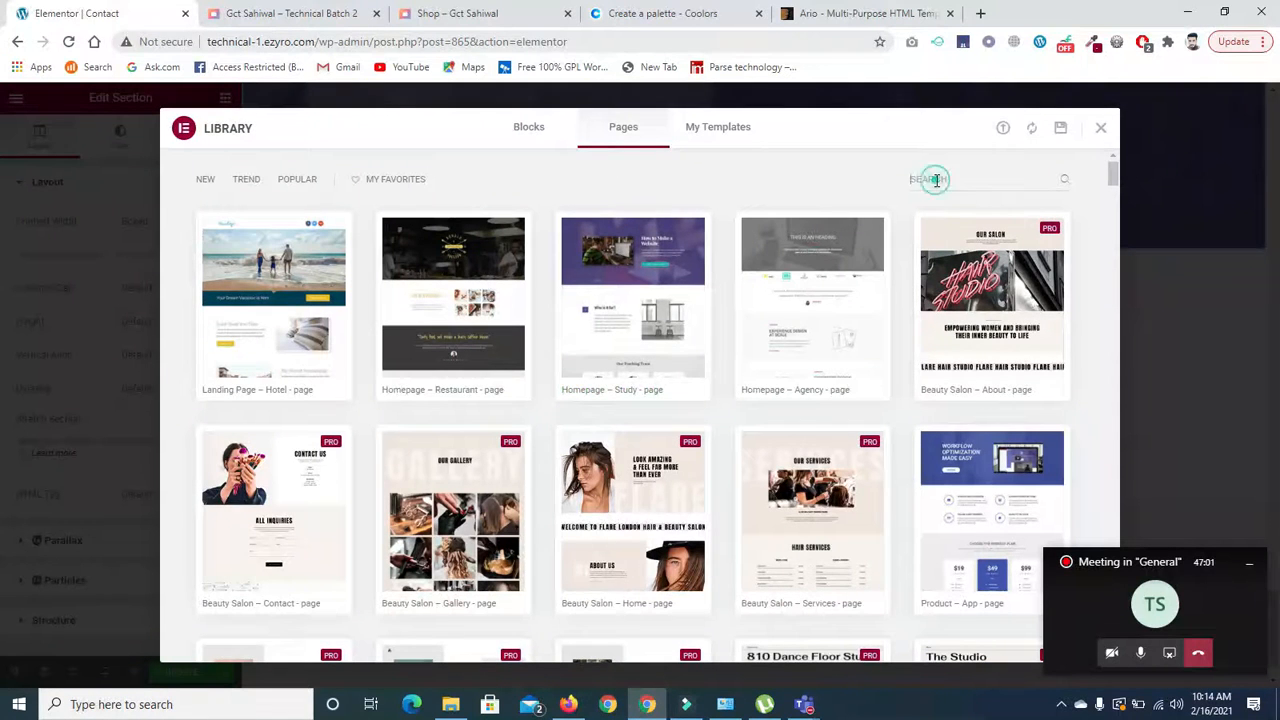
pyautogui.write('conta')
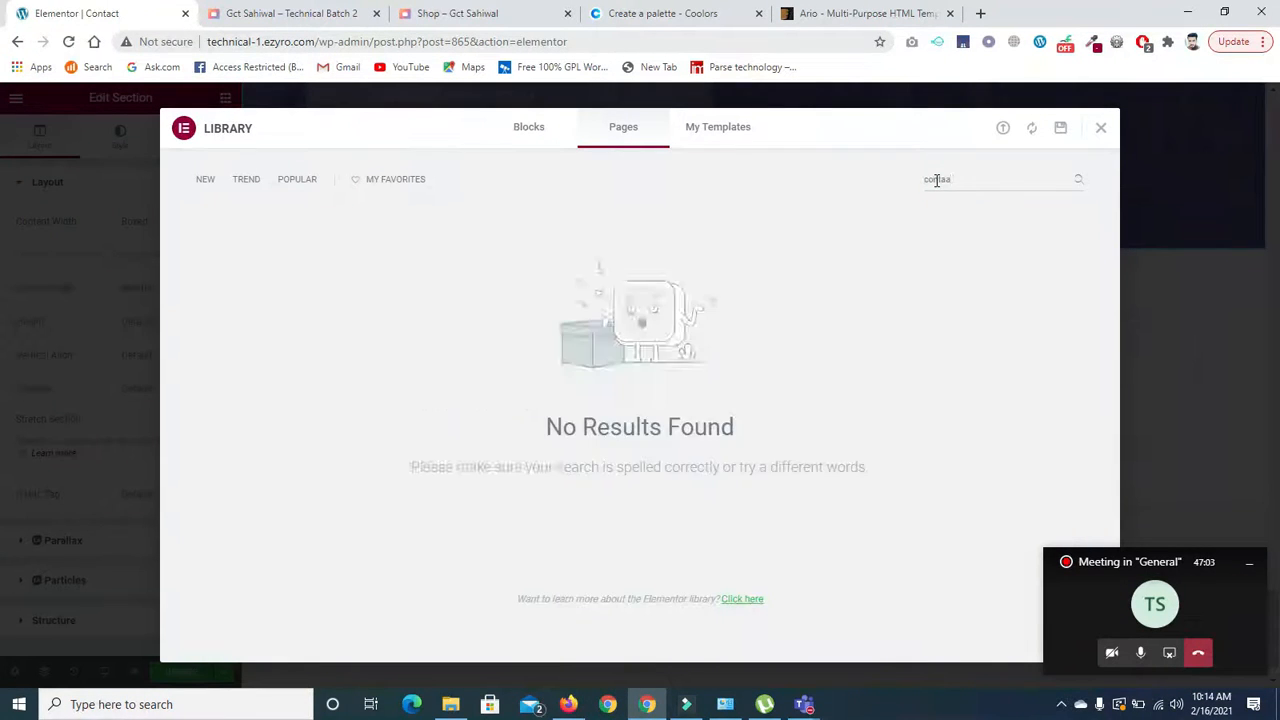
# Search the library's blocks for "contact" and insert the white contact block with phone heading, map and address at the page's end.
pyautogui.click(530, 128)
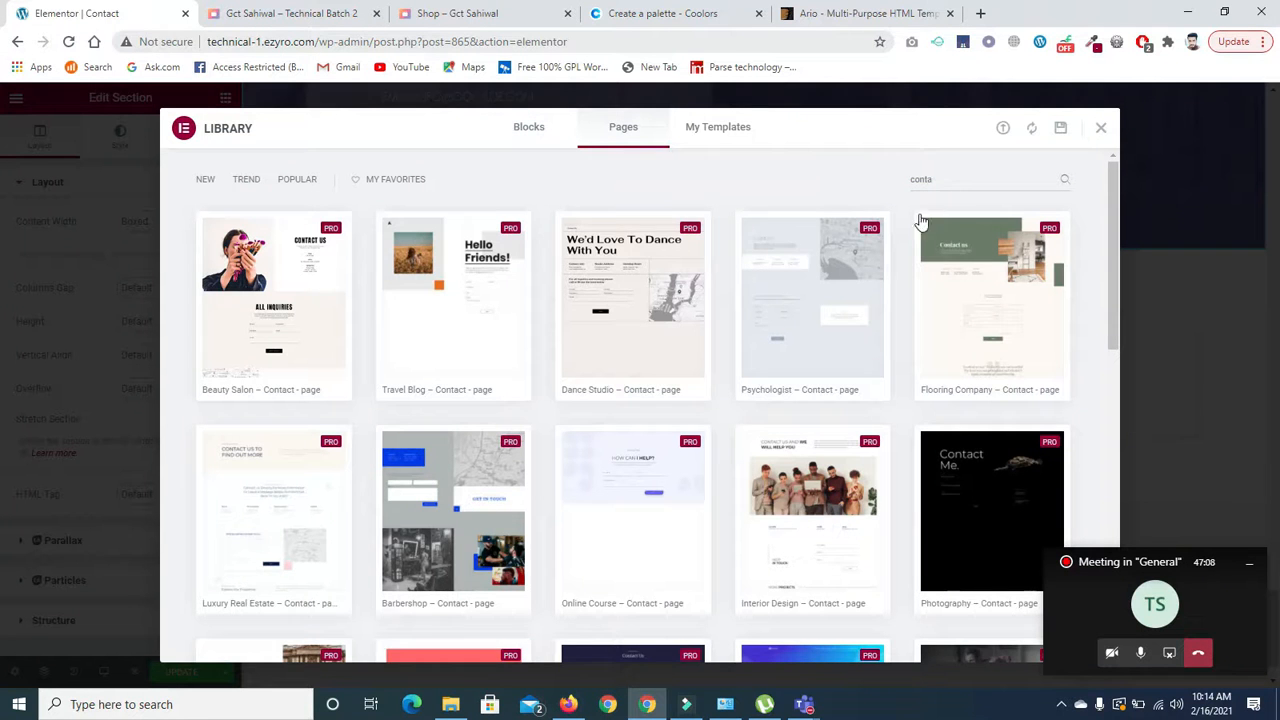
pyautogui.click(985, 186)
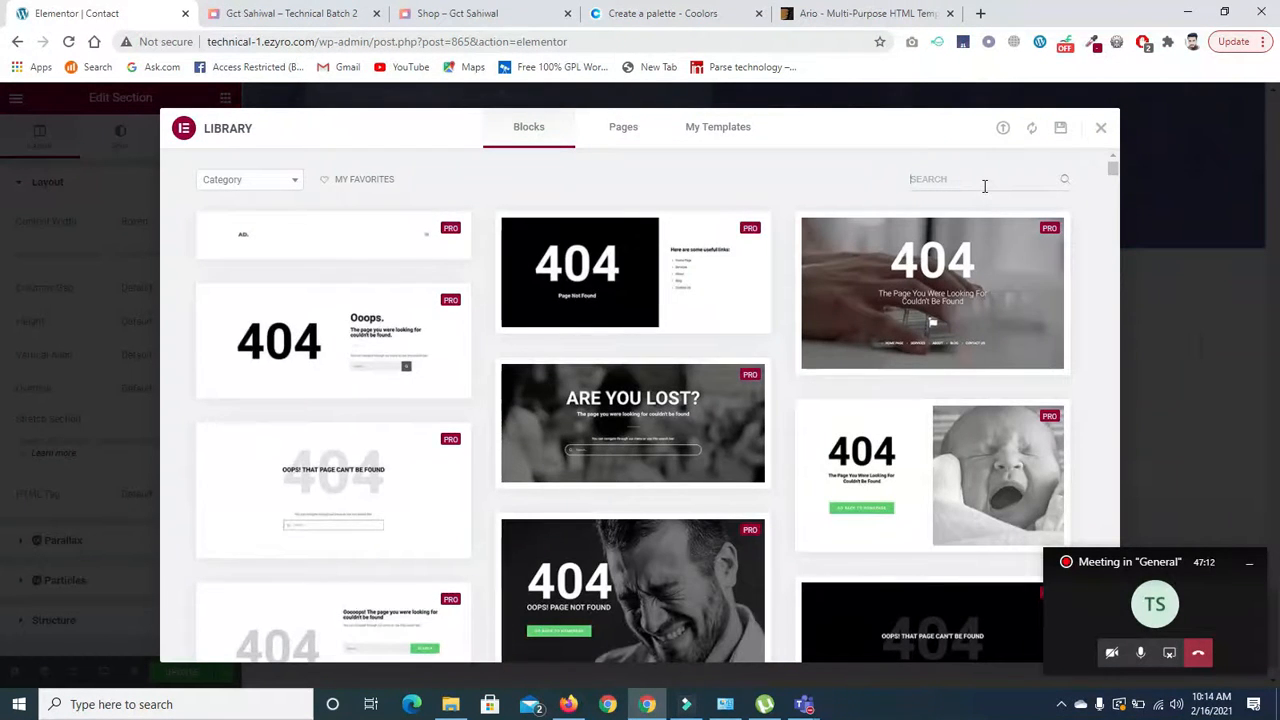
pyautogui.write('contact')
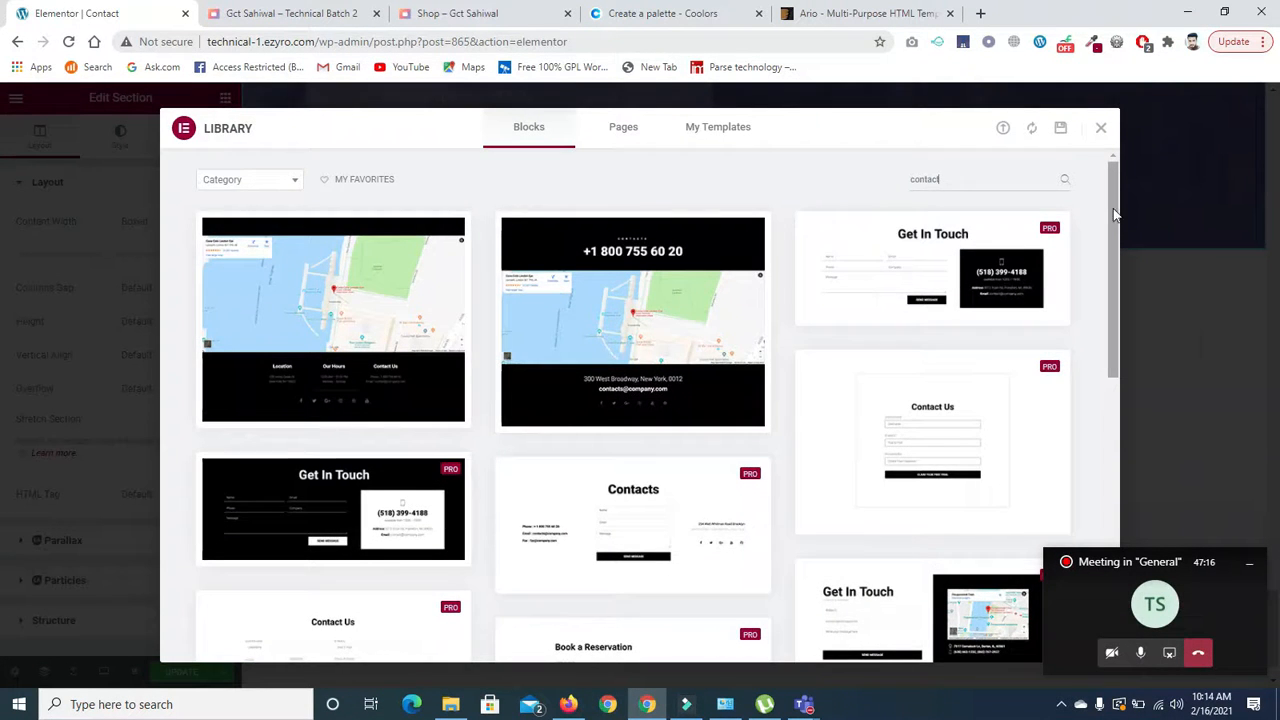
pyautogui.scroll(-2, 1111, 211)
pyautogui.moveTo(1112, 294); pyautogui.dragTo(1118, 508)
pyautogui.scroll(2, 1117, 463)
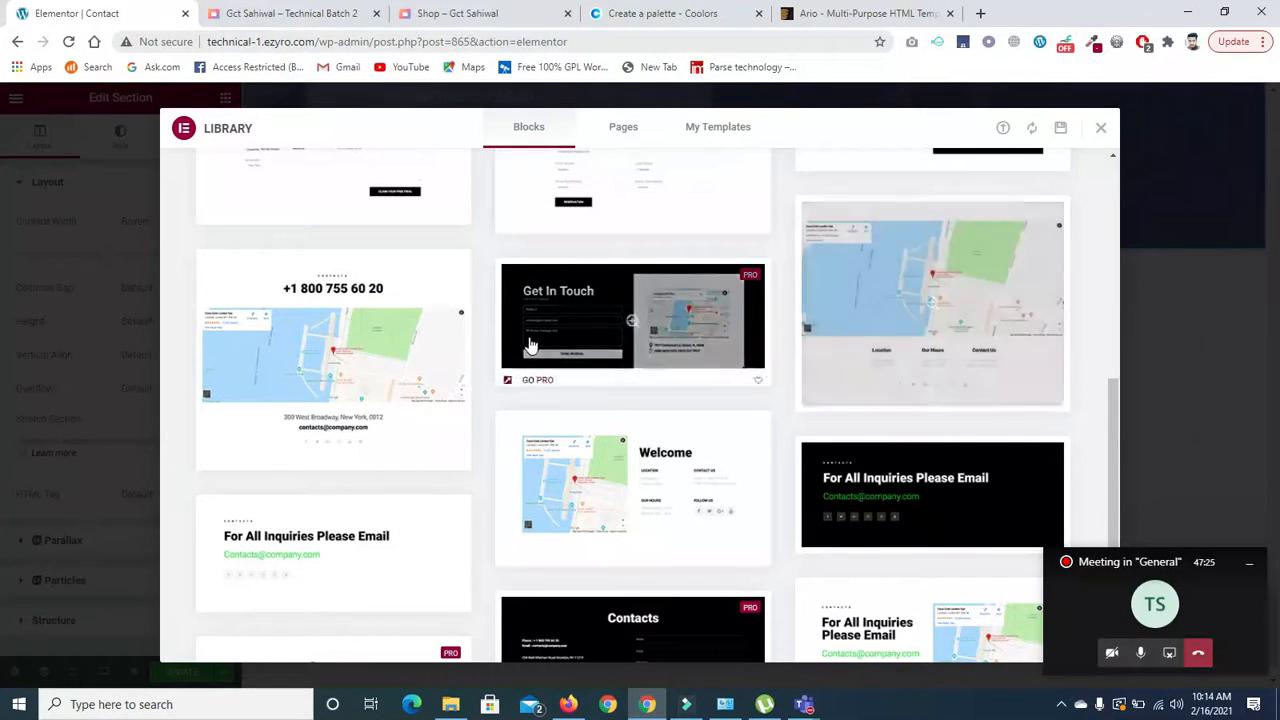
pyautogui.click(232, 458)
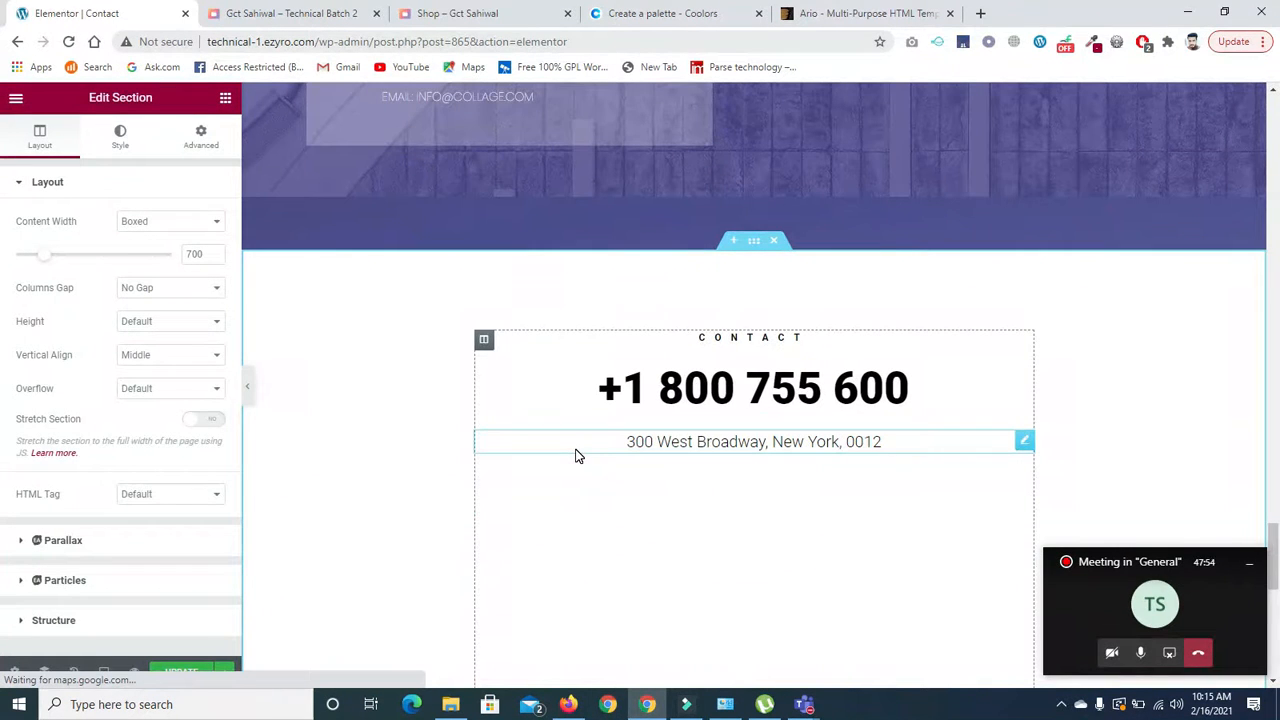
# Review the Contact page's sections from the header and hero through the teaching team down to the lower sections.
pyautogui.moveTo(1273, 539); pyautogui.dragTo(1276, 110)
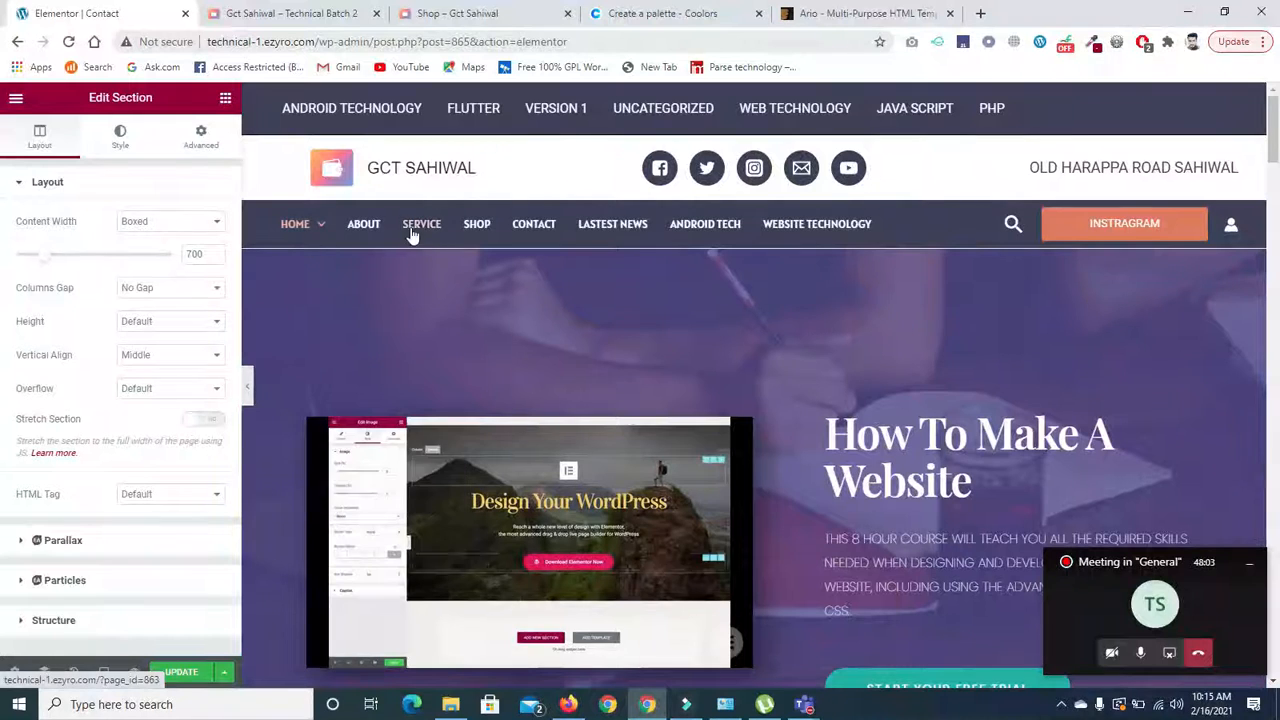
pyautogui.moveTo(1275, 137); pyautogui.dragTo(1276, 165)
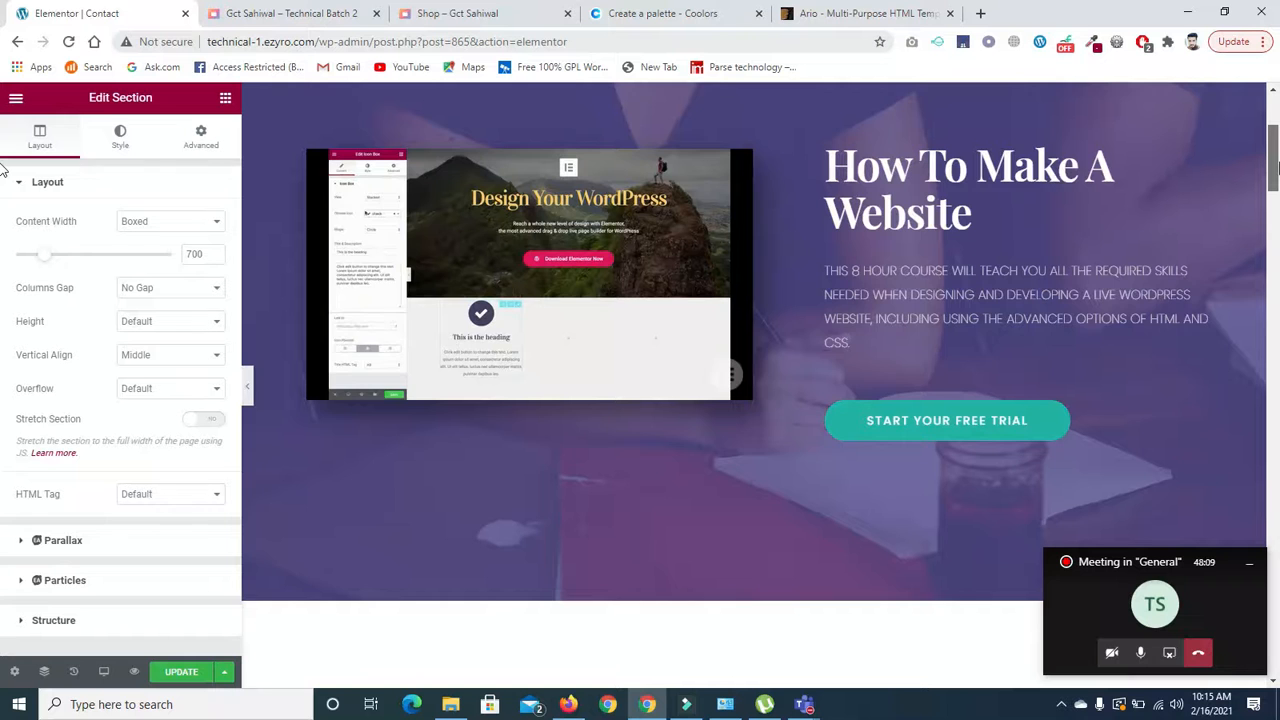
pyautogui.moveTo(1276, 165); pyautogui.dragTo(1276, 240)
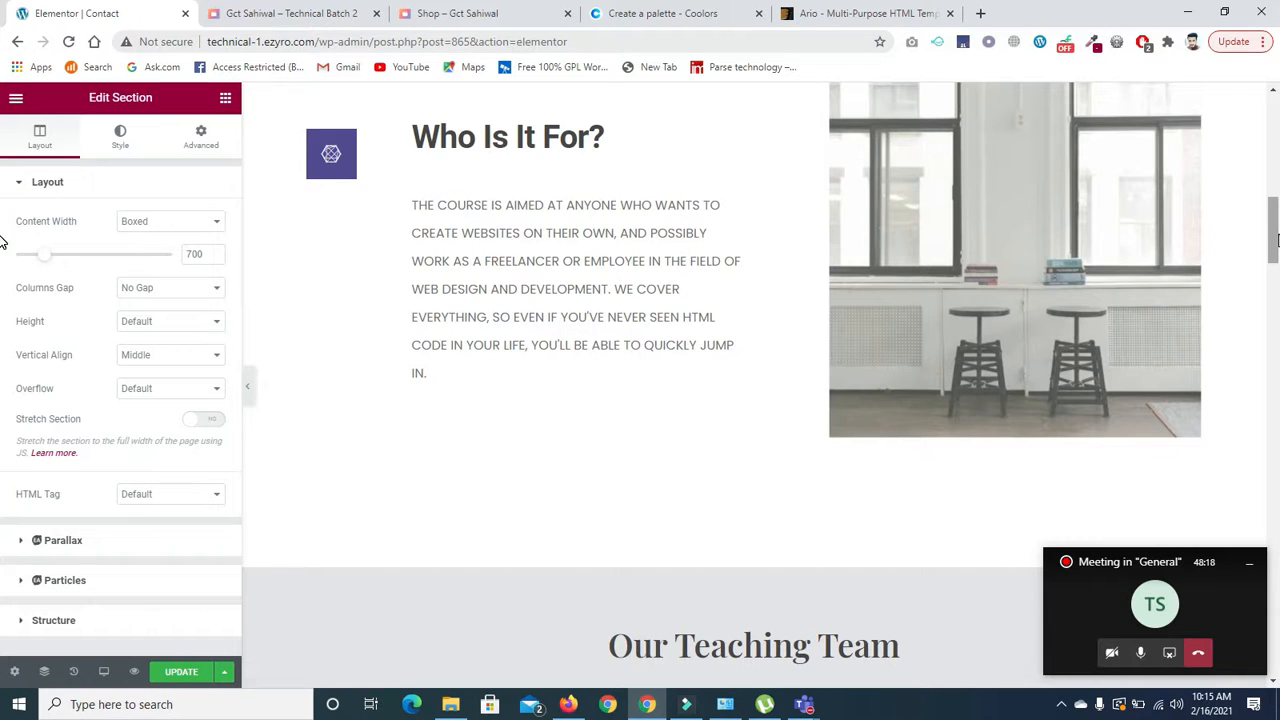
pyautogui.scroll(10, 672, 322)
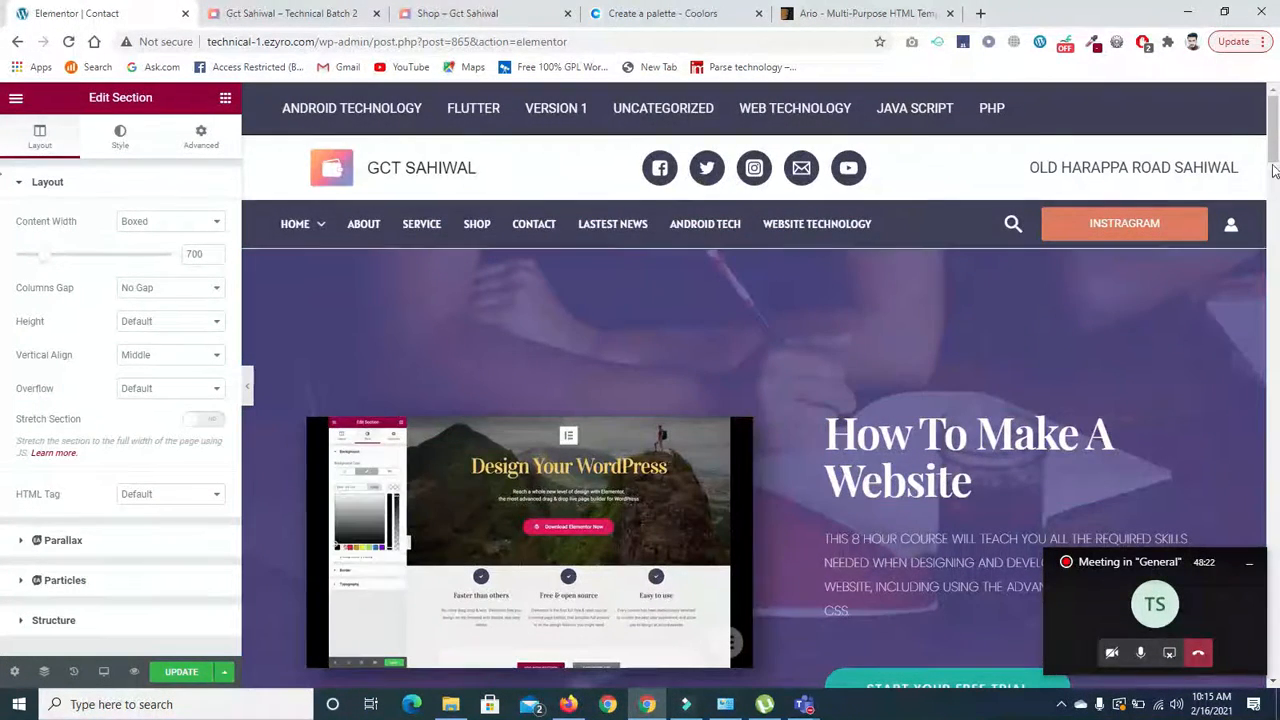
pyautogui.scroll(-5, 1273, 170)
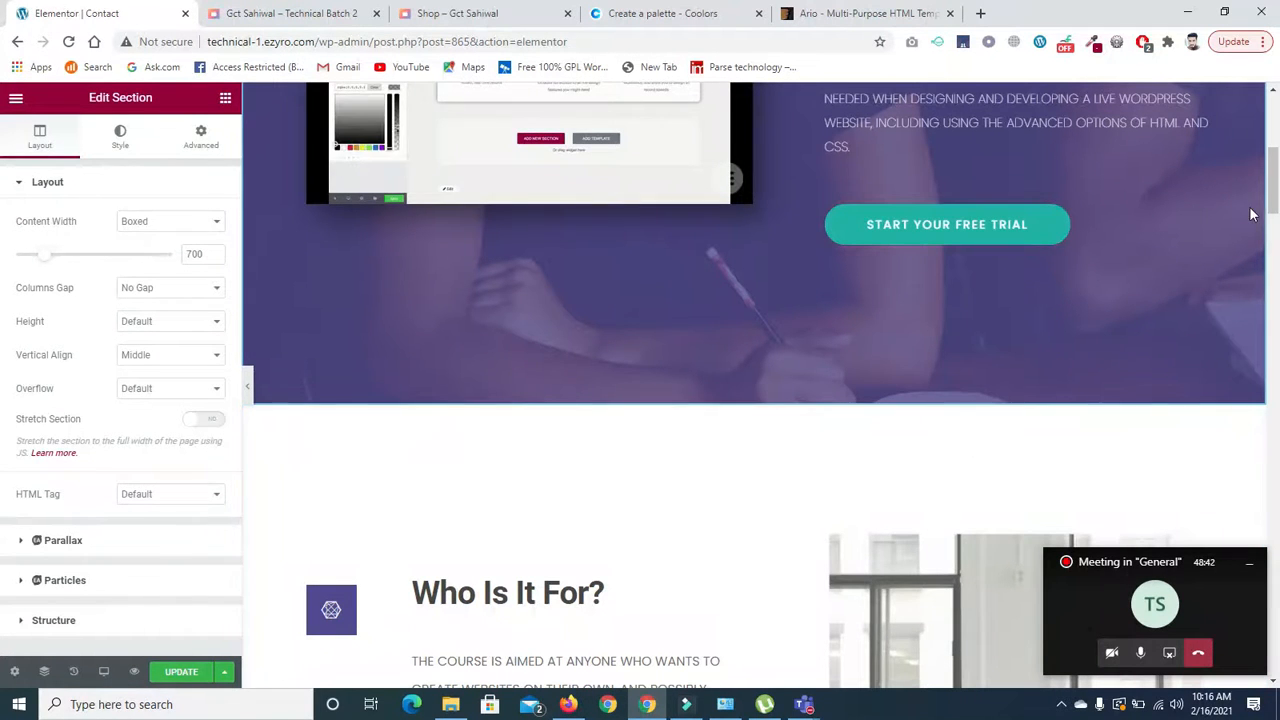
pyautogui.moveTo(1274, 157); pyautogui.dragTo(1274, 298)
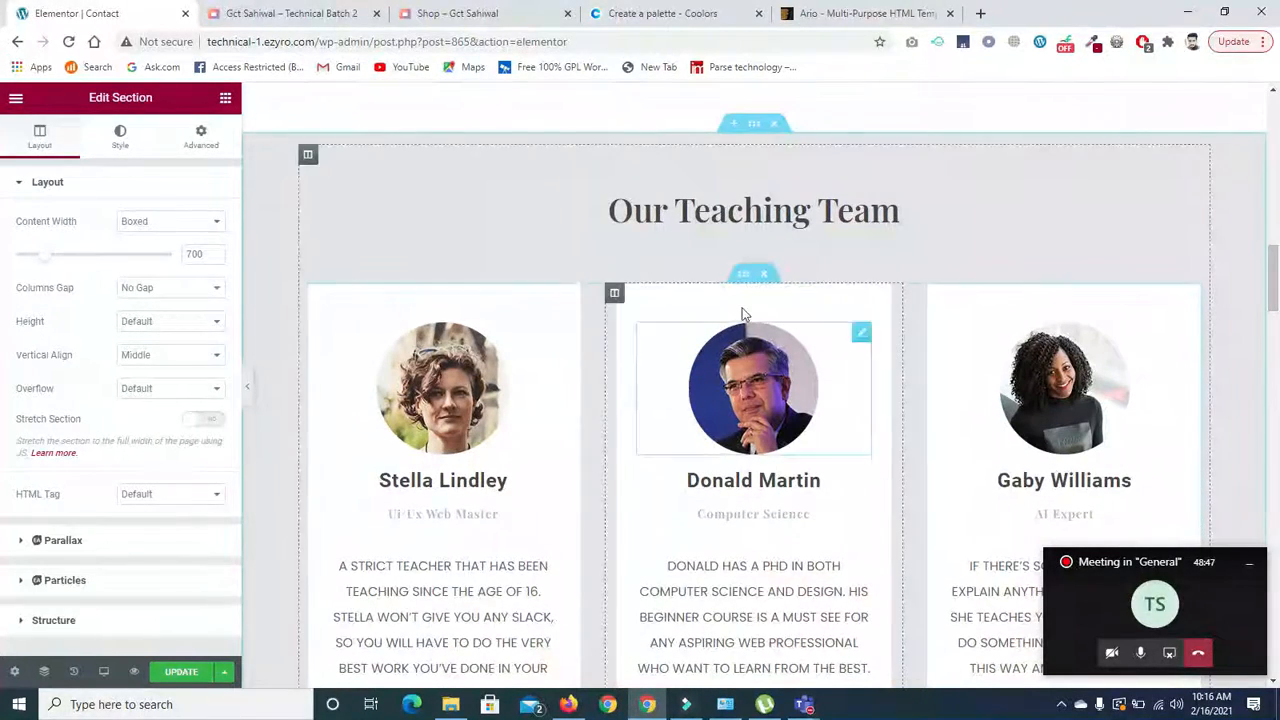
pyautogui.moveTo(1277, 271); pyautogui.dragTo(1276, 636)
pyautogui.scroll(-1, 1000, 323)
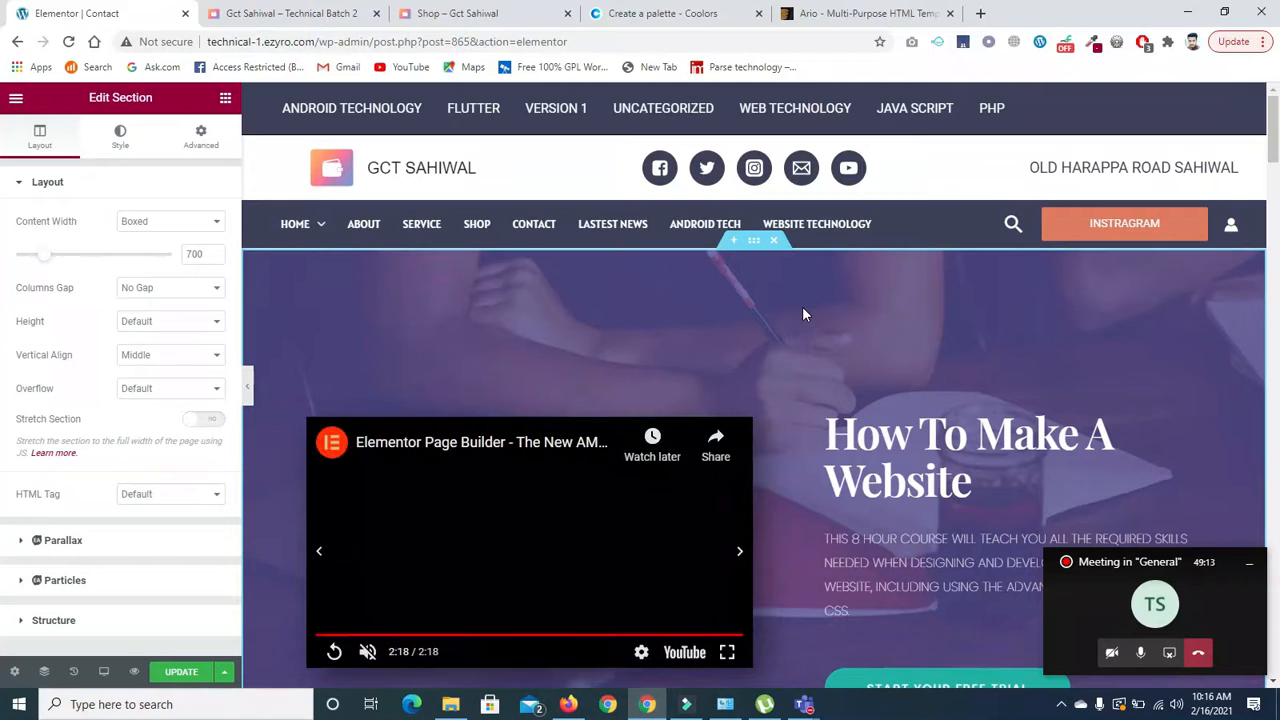
# Save the Contact page and load the WordPress admin dashboard at technical-1.ezyro.com/wp-admin/.
pyautogui.click(181, 672)
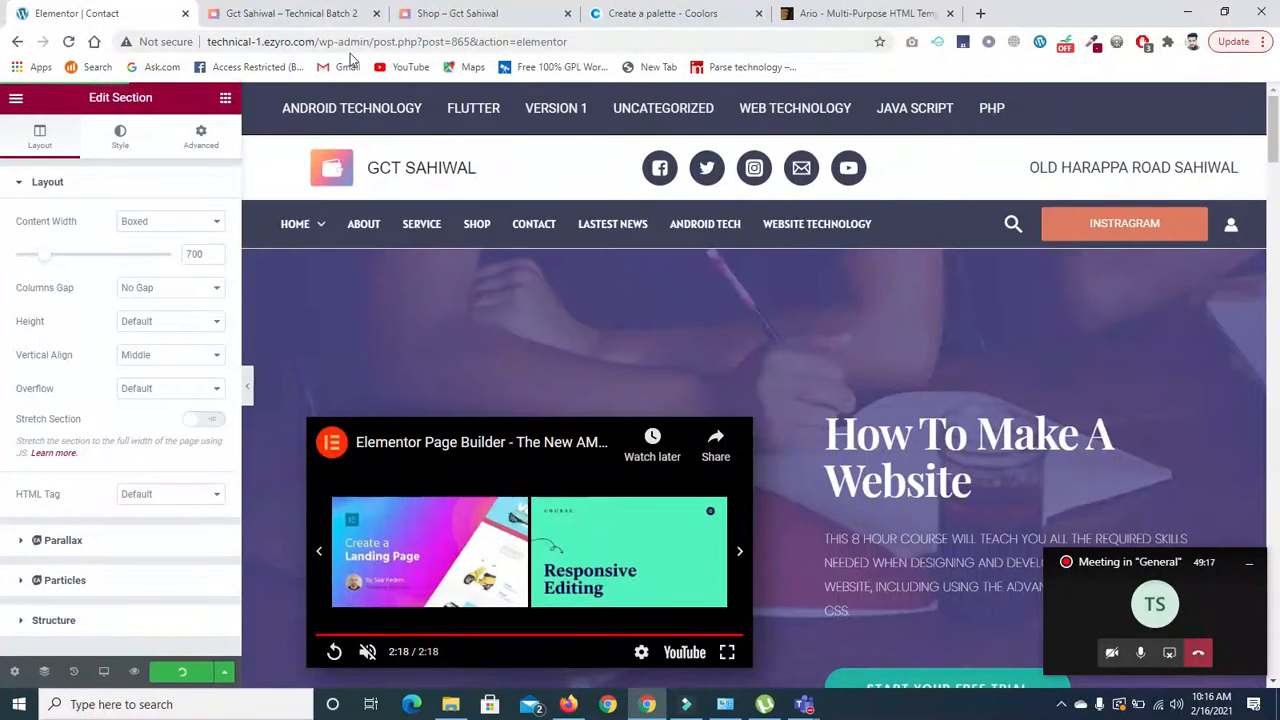
pyautogui.moveTo(370, 42); pyautogui.dragTo(657, 54)
pyautogui.press('BackSpace')
pyautogui.press('Return')
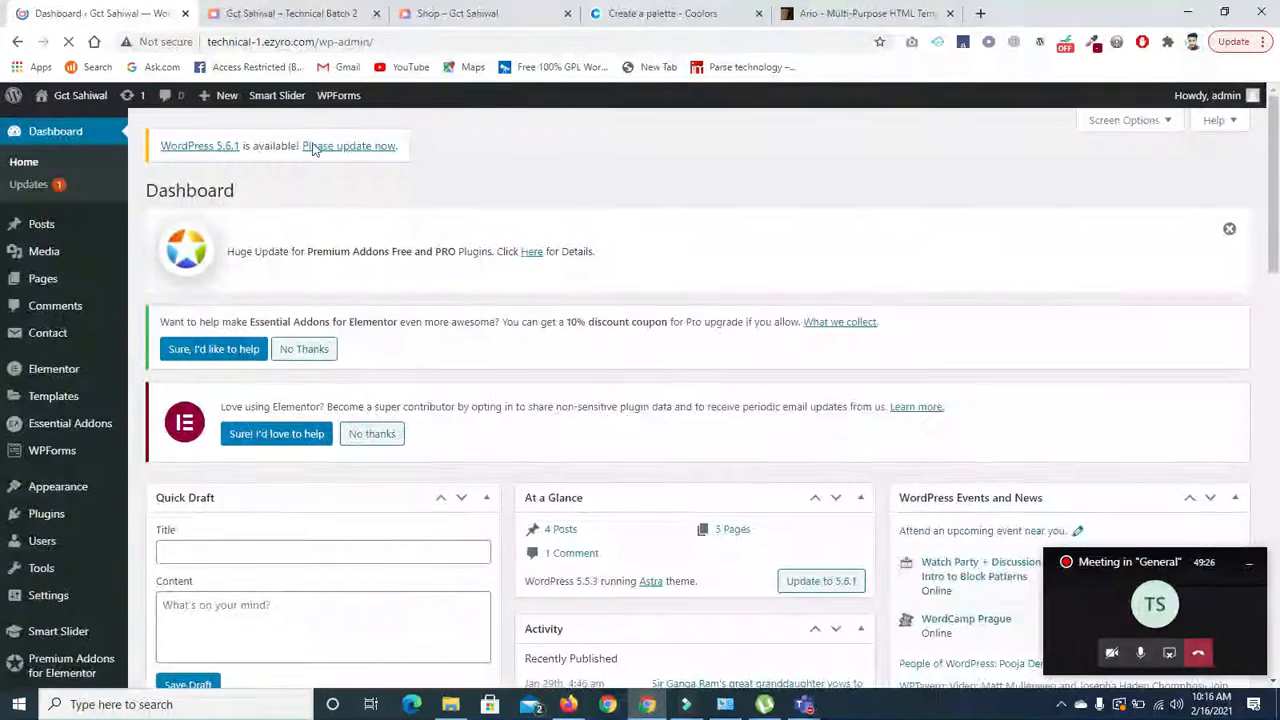
# Open the Contact page from the list of all pages in the WordPress editor.
pyautogui.click(153, 283)
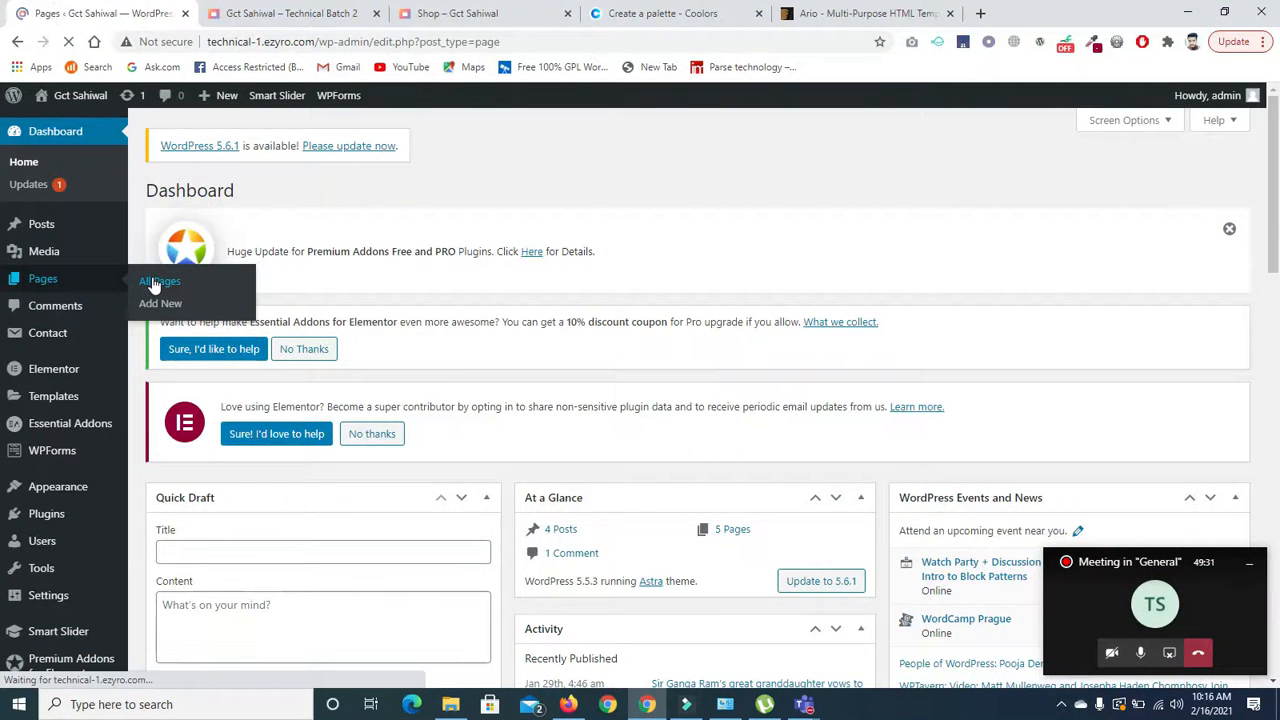
pyautogui.scroll(-3, 400, 380)
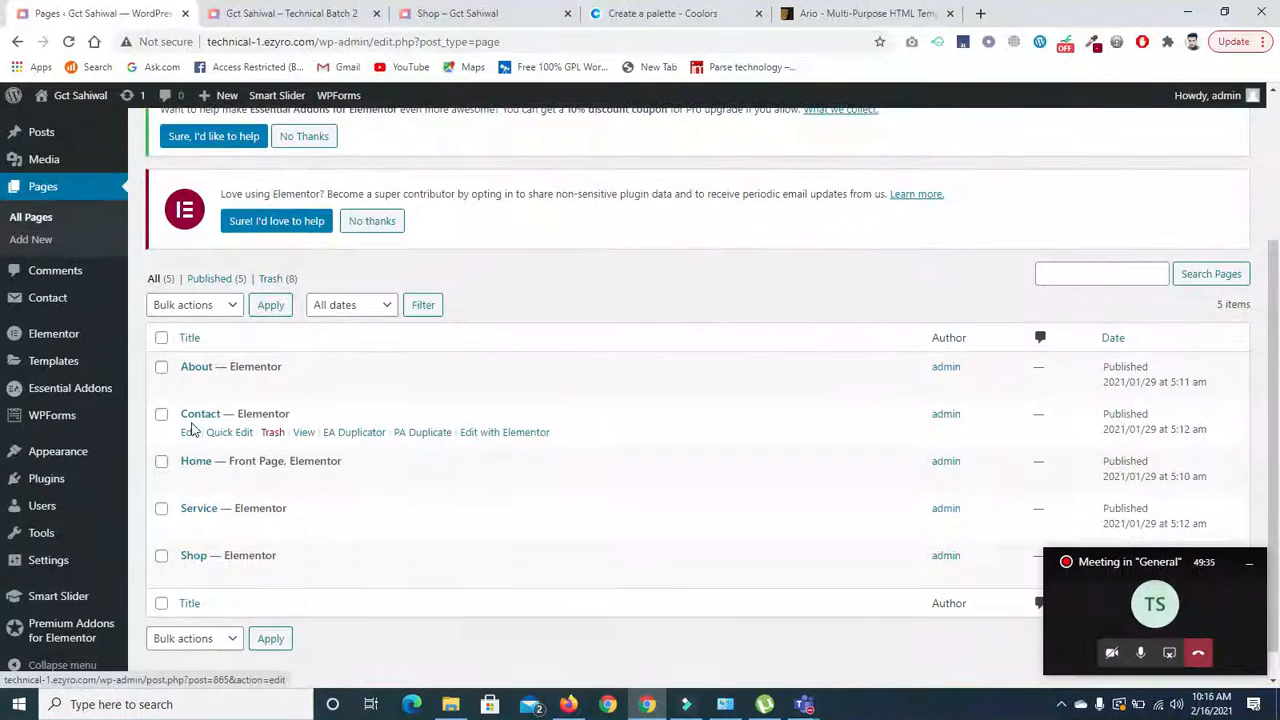
pyautogui.click(190, 433)
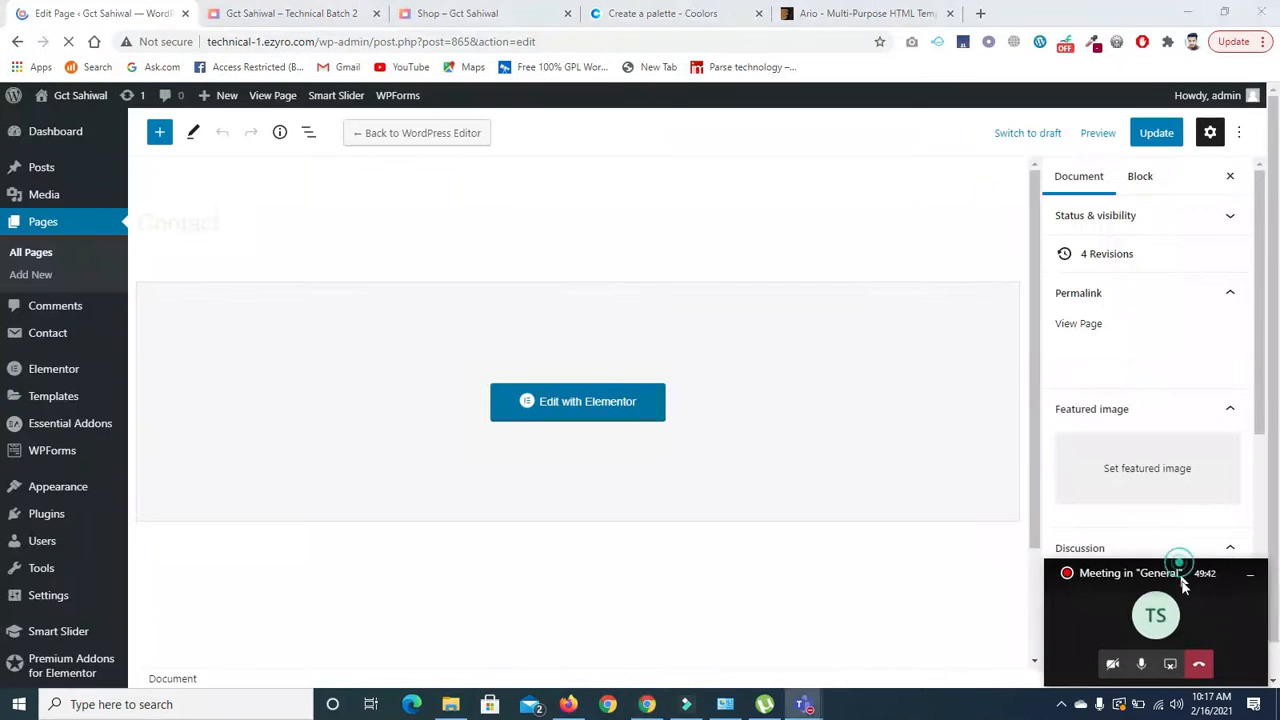
pyautogui.scroll(-5, 1258, 356)
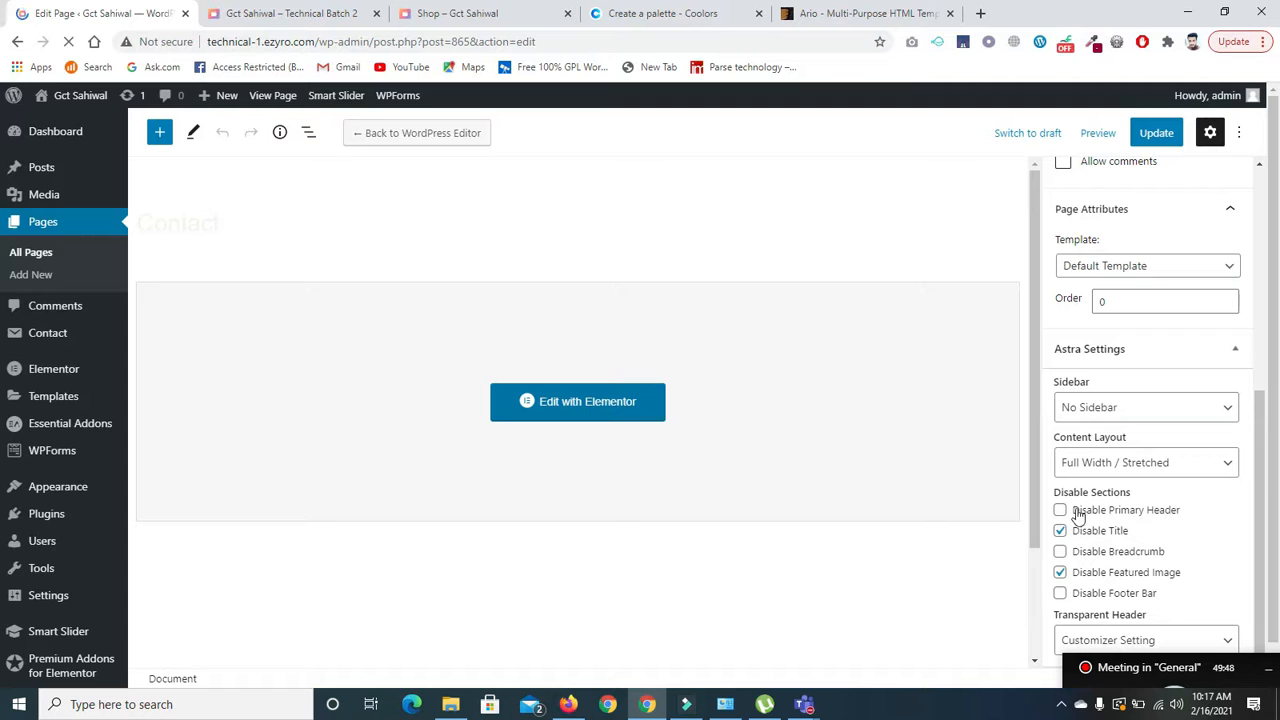
pyautogui.click(1062, 516)
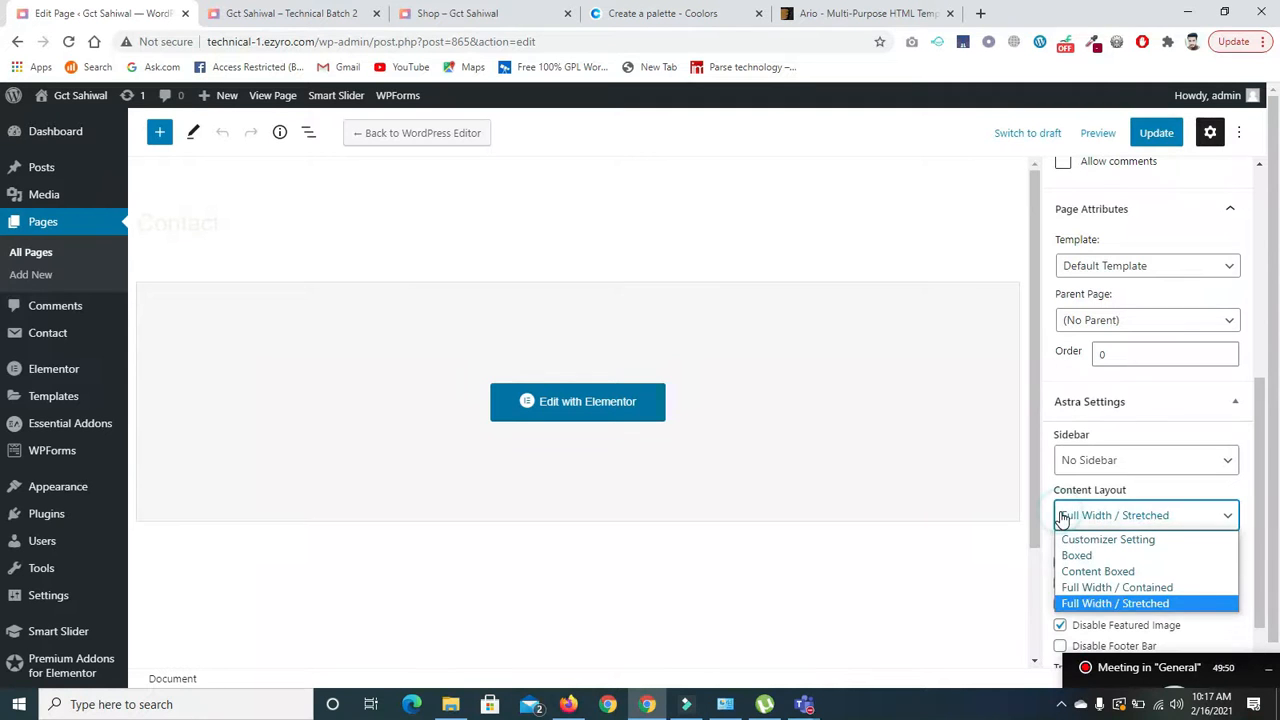
pyautogui.click(986, 517)
pyautogui.click(1060, 564)
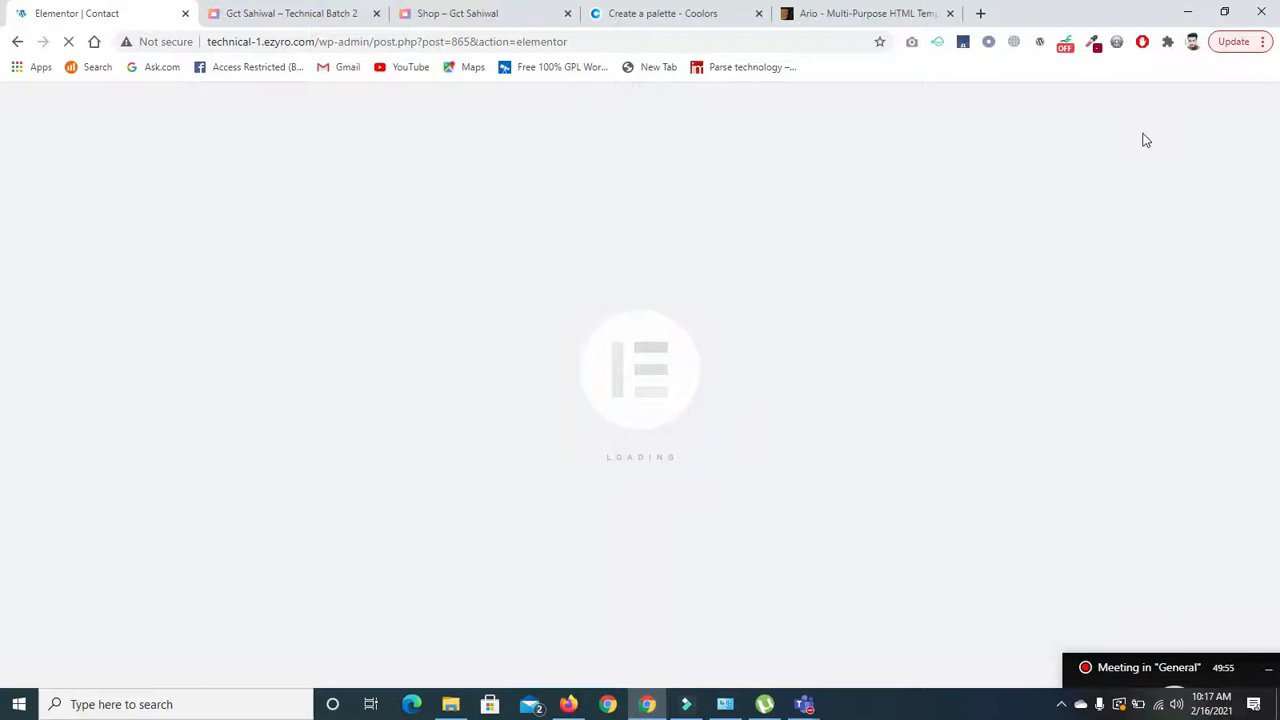
pyautogui.click(17, 41)
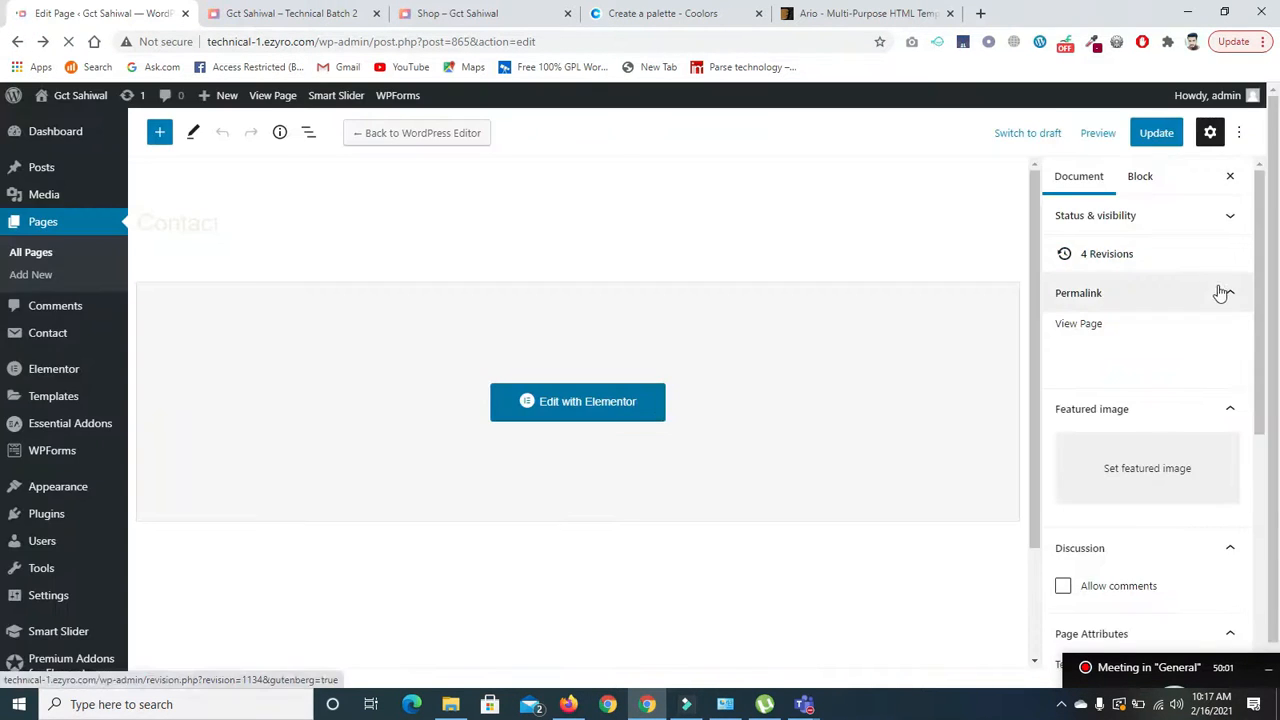
# Disable the primary header in the Contact page's Astra settings, and update the page before reopening it with Elementor.
pyautogui.scroll(-4, 1257, 271)
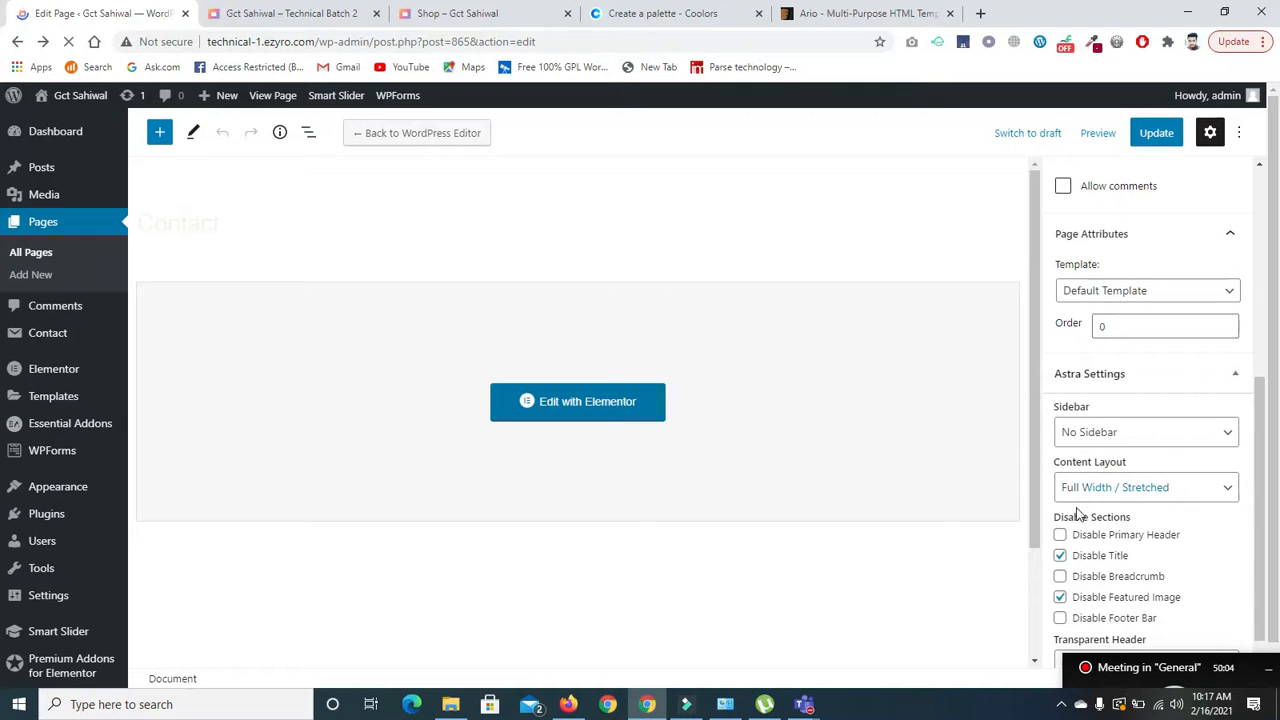
pyautogui.click(1060, 536)
pyautogui.scroll(5, 1258, 480)
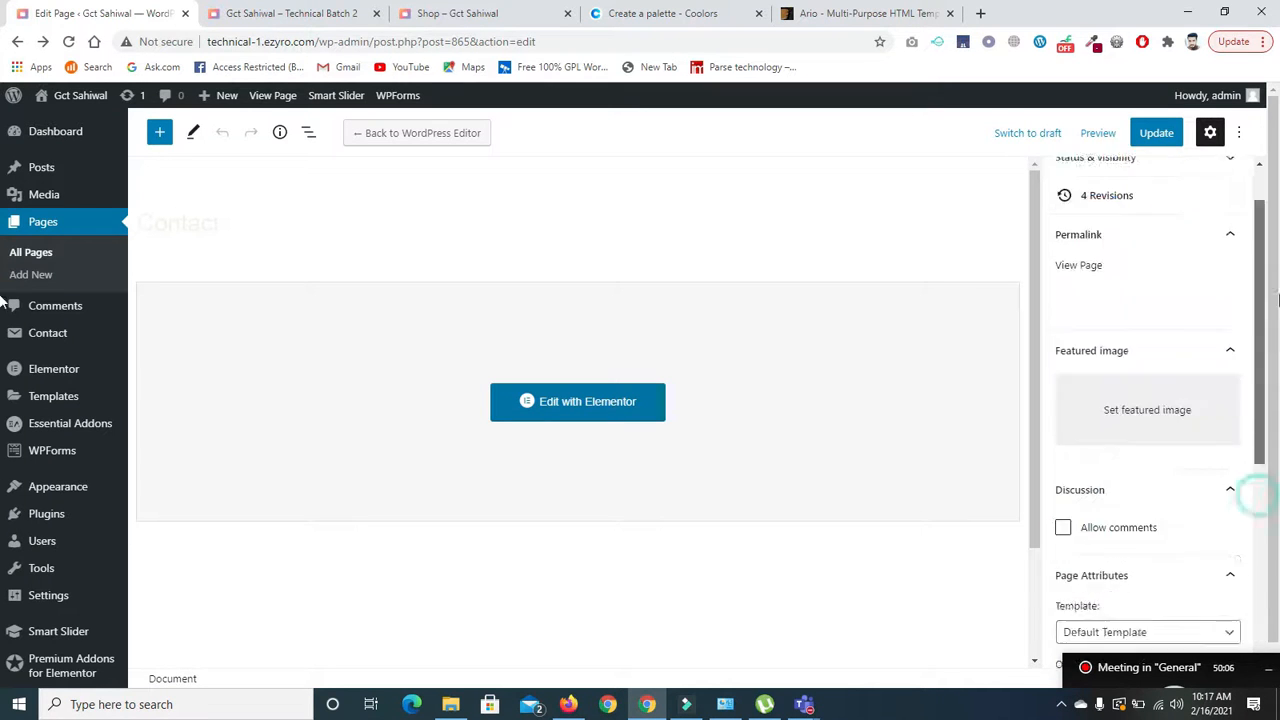
pyautogui.click(1158, 133)
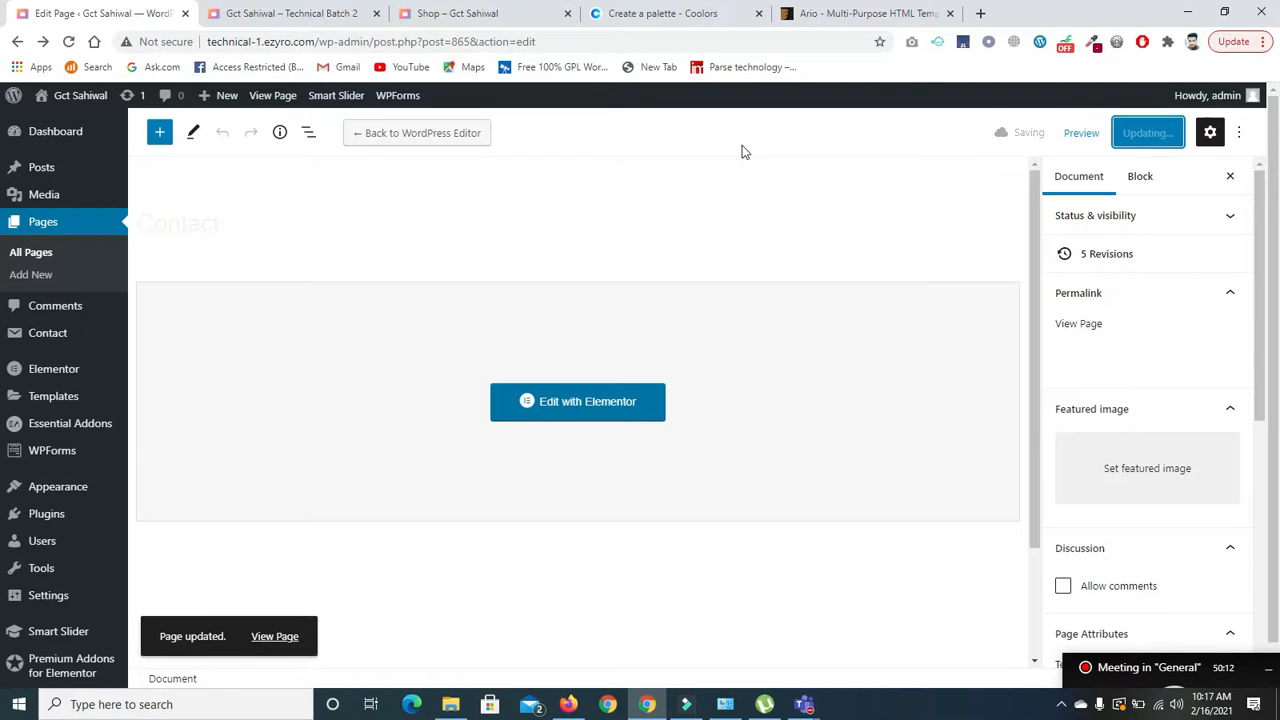
pyautogui.click(600, 408)
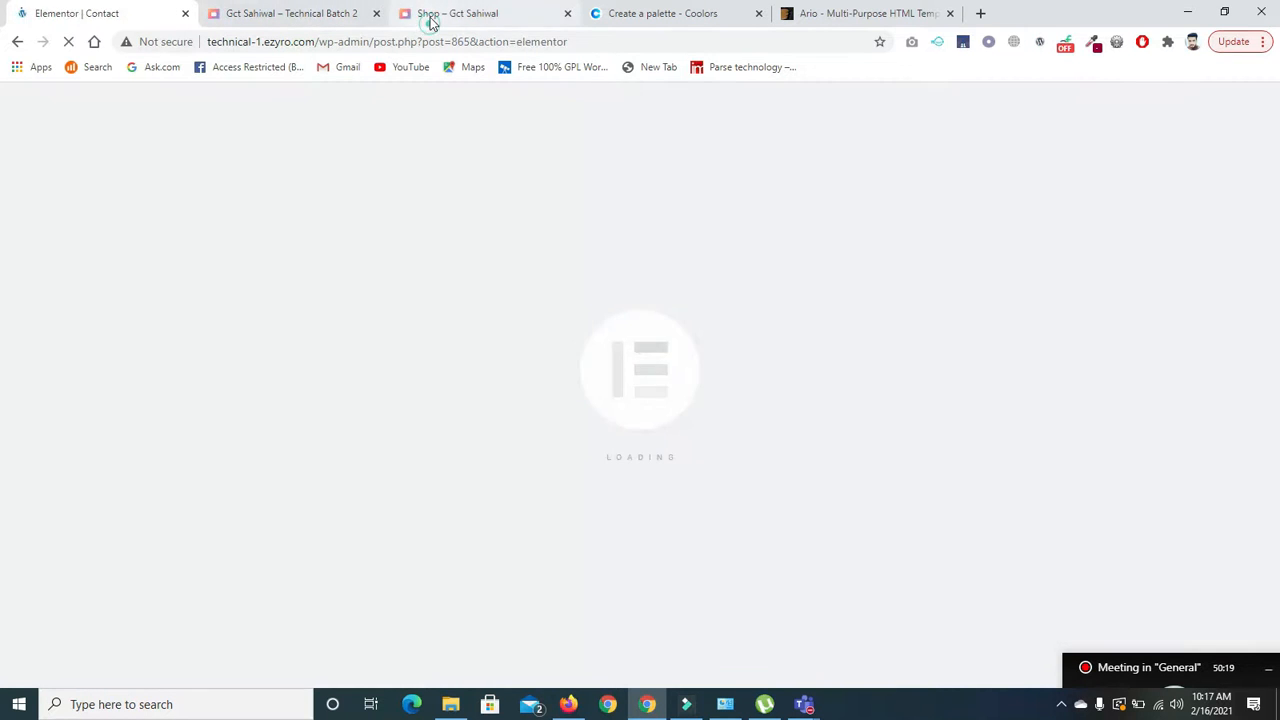
# Check the live Contact page by navigating there from the open Shop page, and return to the Elementor editor's browser tab.
pyautogui.click(429, 18)
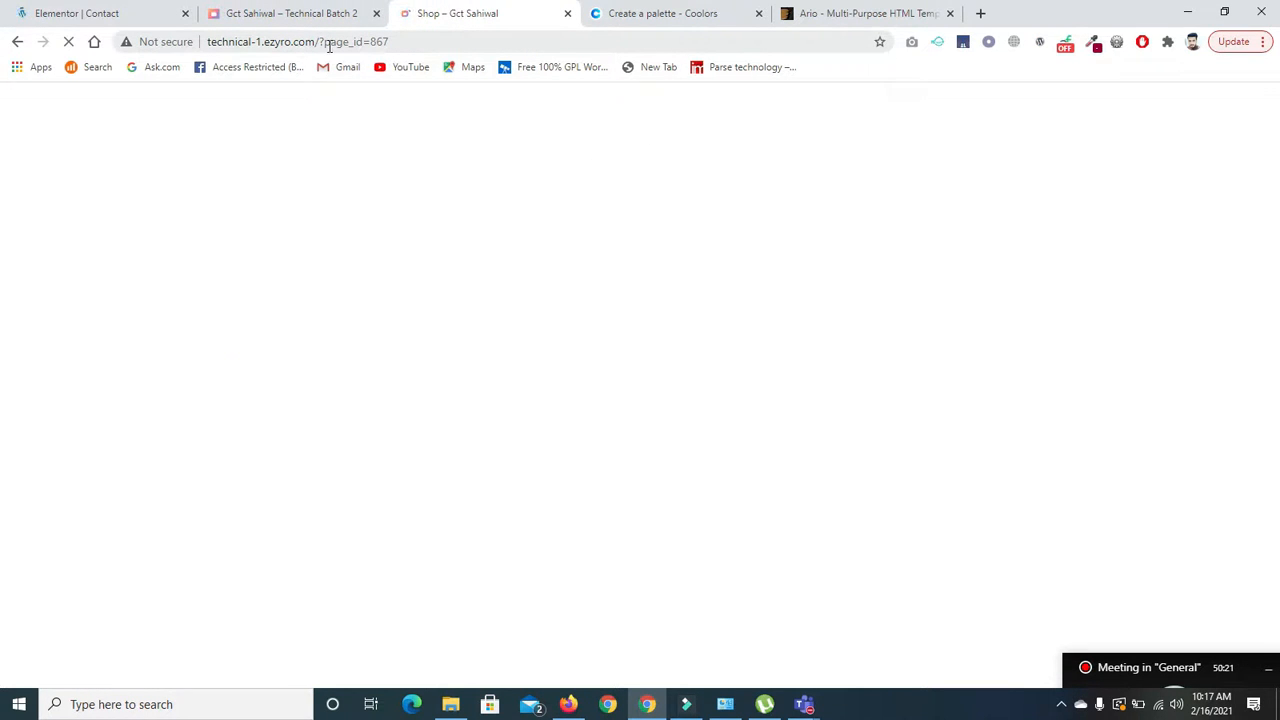
pyautogui.moveTo(1275, 420); pyautogui.dragTo(1250, 94)
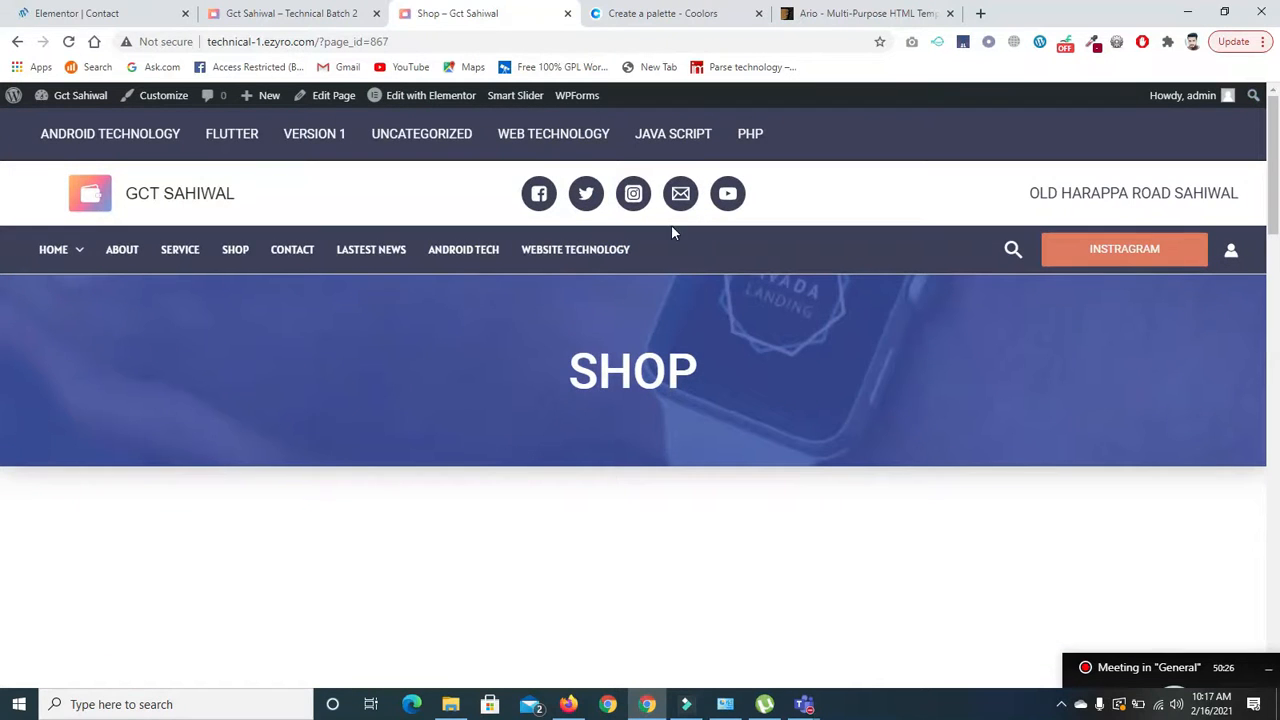
pyautogui.click(308, 257)
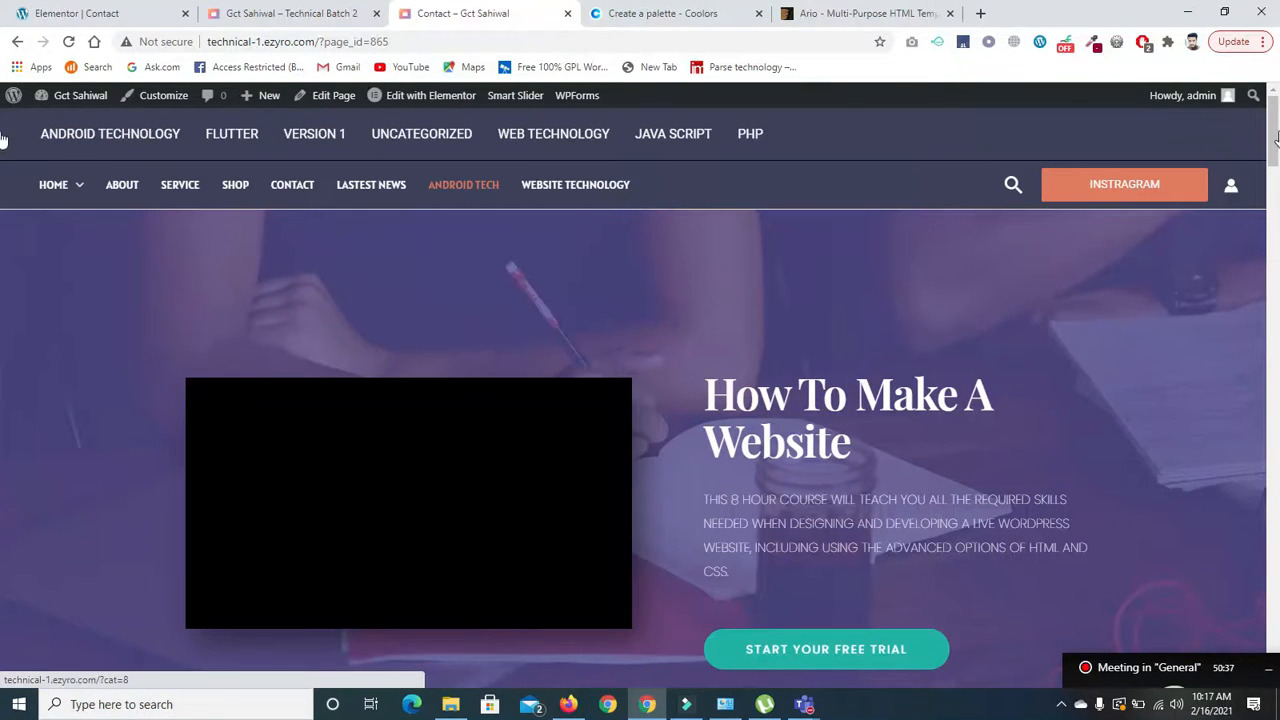
pyautogui.moveTo(1272, 124); pyautogui.dragTo(1272, 95)
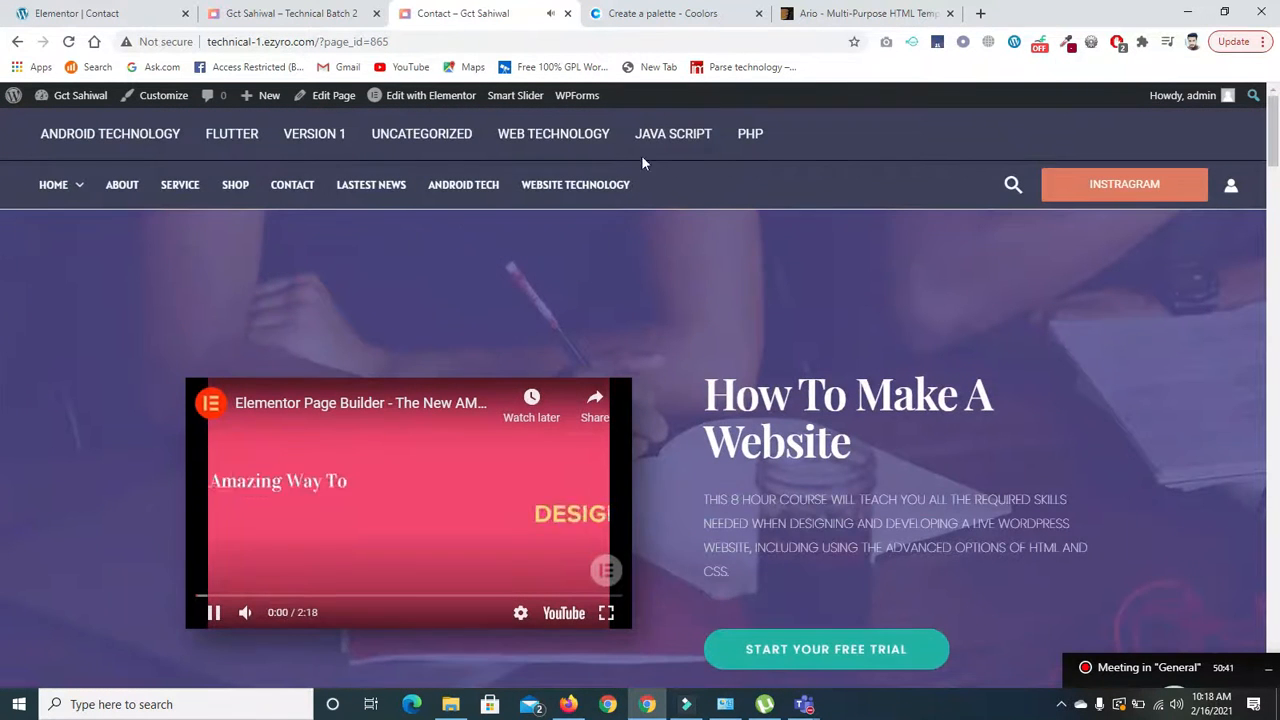
pyautogui.click(217, 613)
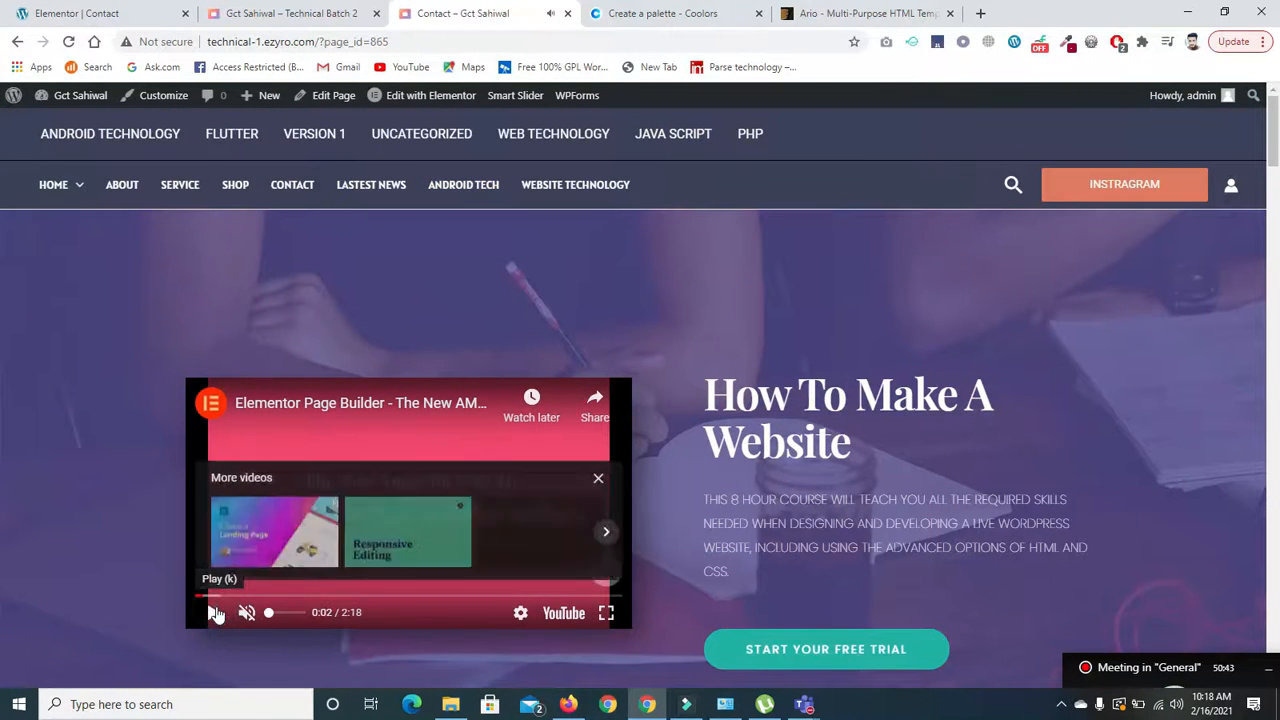
pyautogui.click(145, 22)
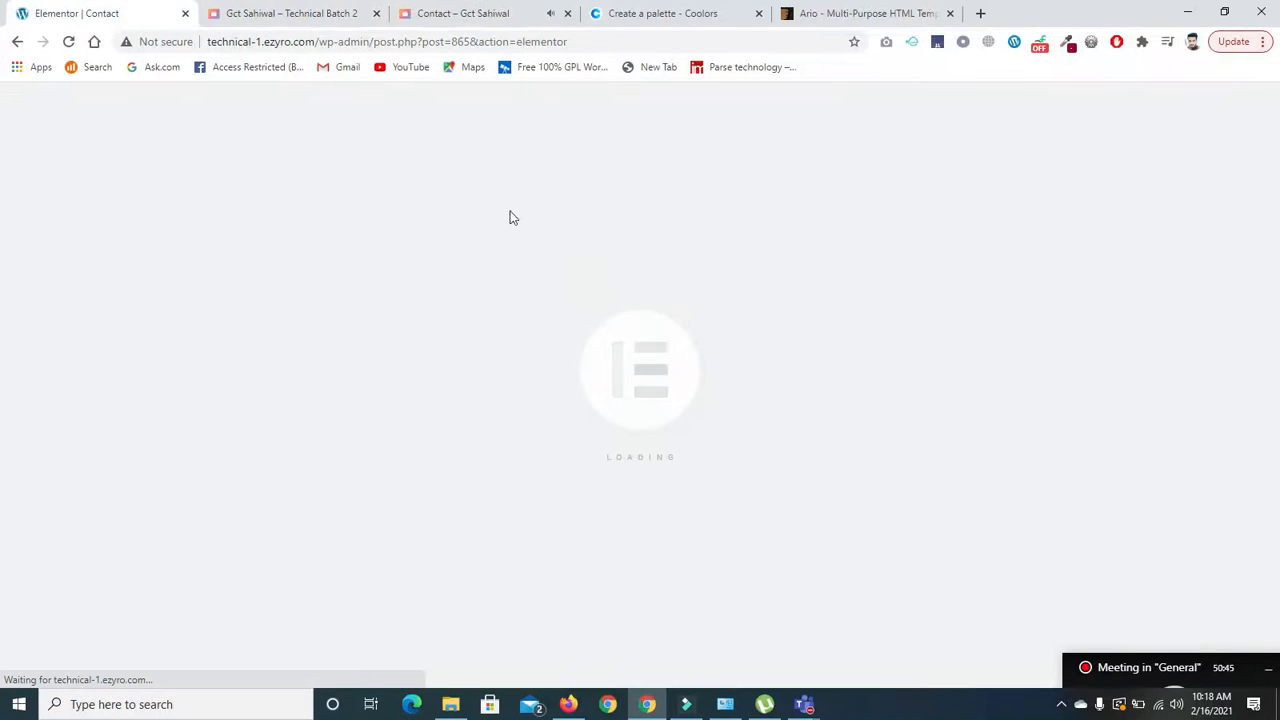
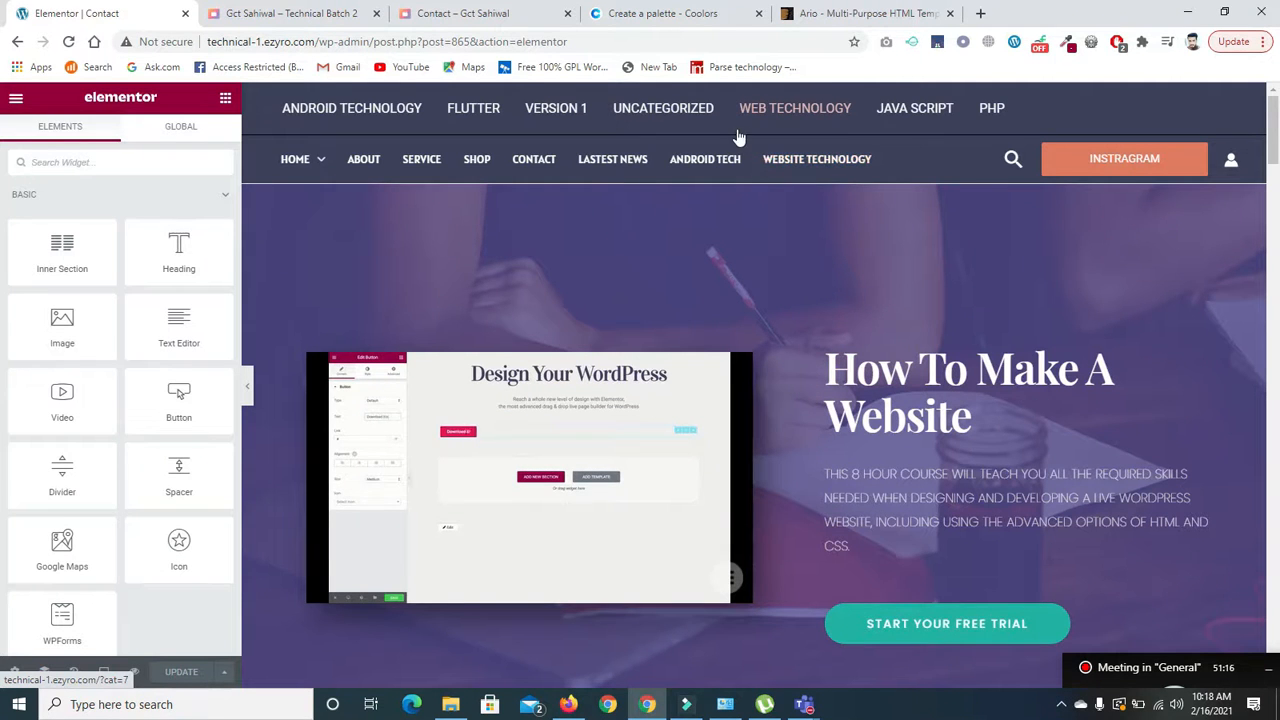
# Re-enable the primary header in the Contact page's Astra settings, update the page, and reopen it with Elementor.
pyautogui.click(17, 41)
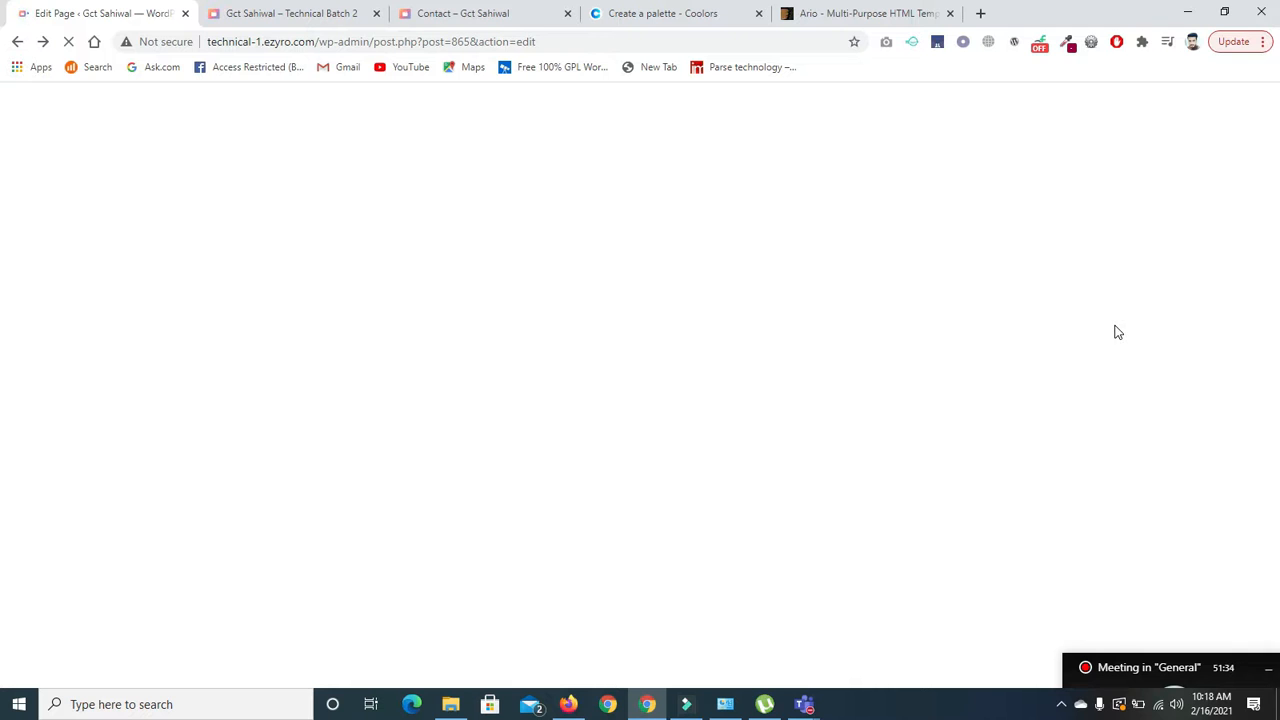
pyautogui.moveTo(1257, 372); pyautogui.dragTo(1268, 654)
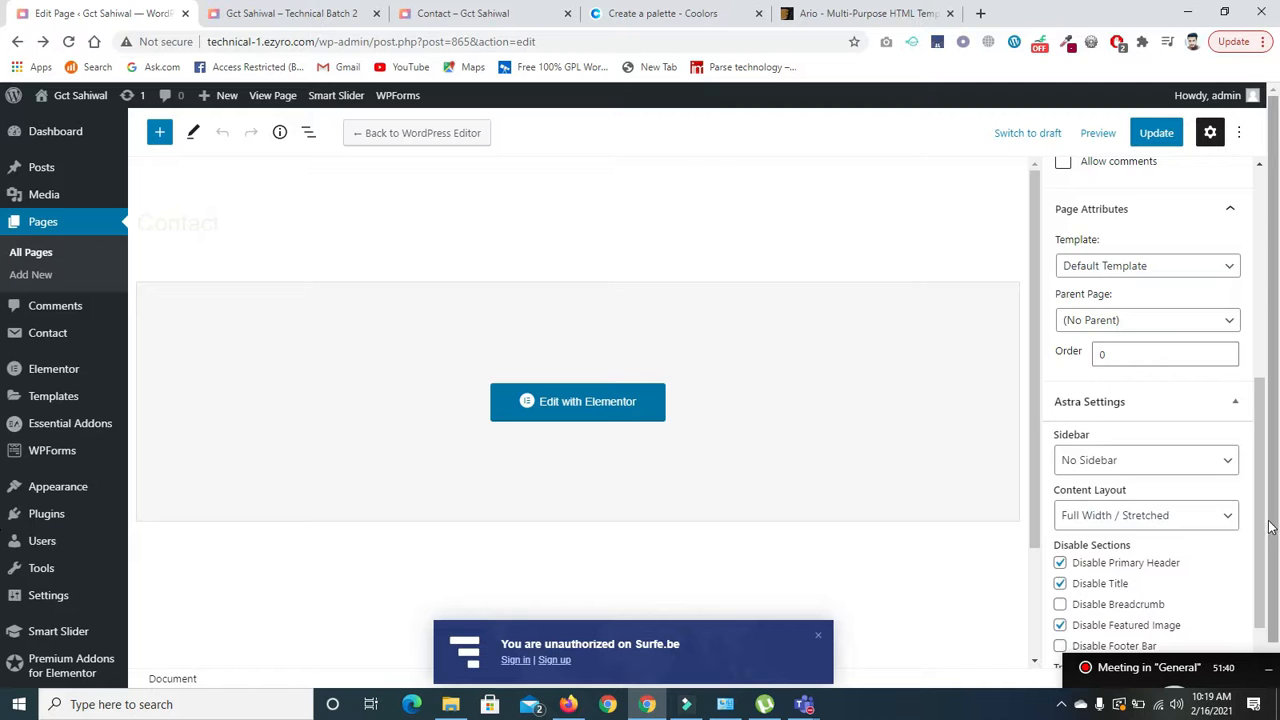
pyautogui.moveTo(1265, 518); pyautogui.dragTo(1266, 543)
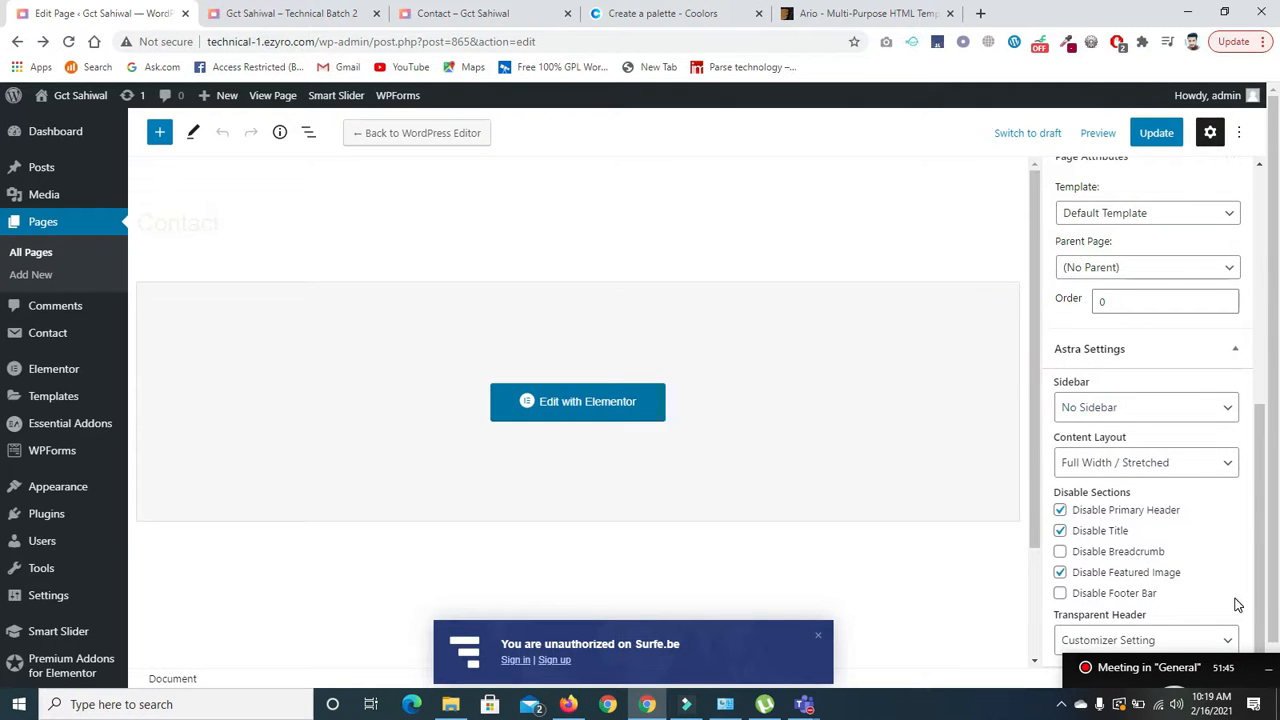
pyautogui.click(1218, 635)
pyautogui.click(1214, 637)
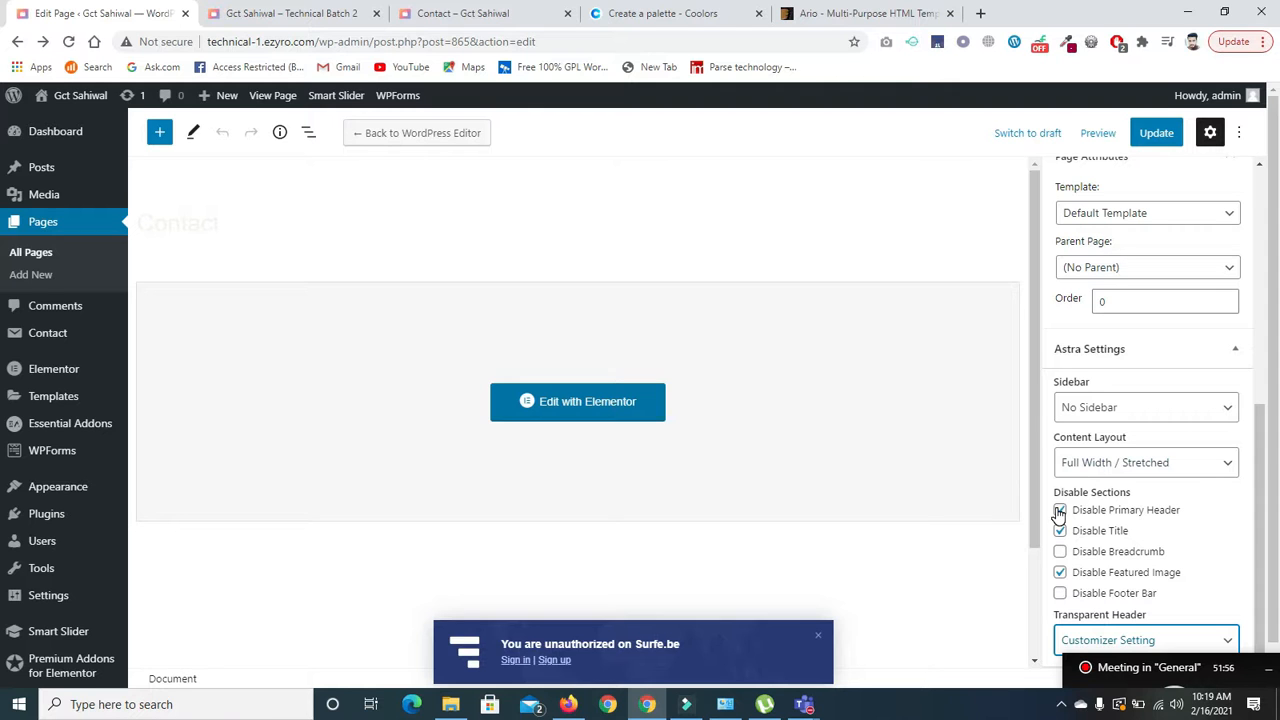
pyautogui.click(1059, 511)
pyautogui.click(1155, 132)
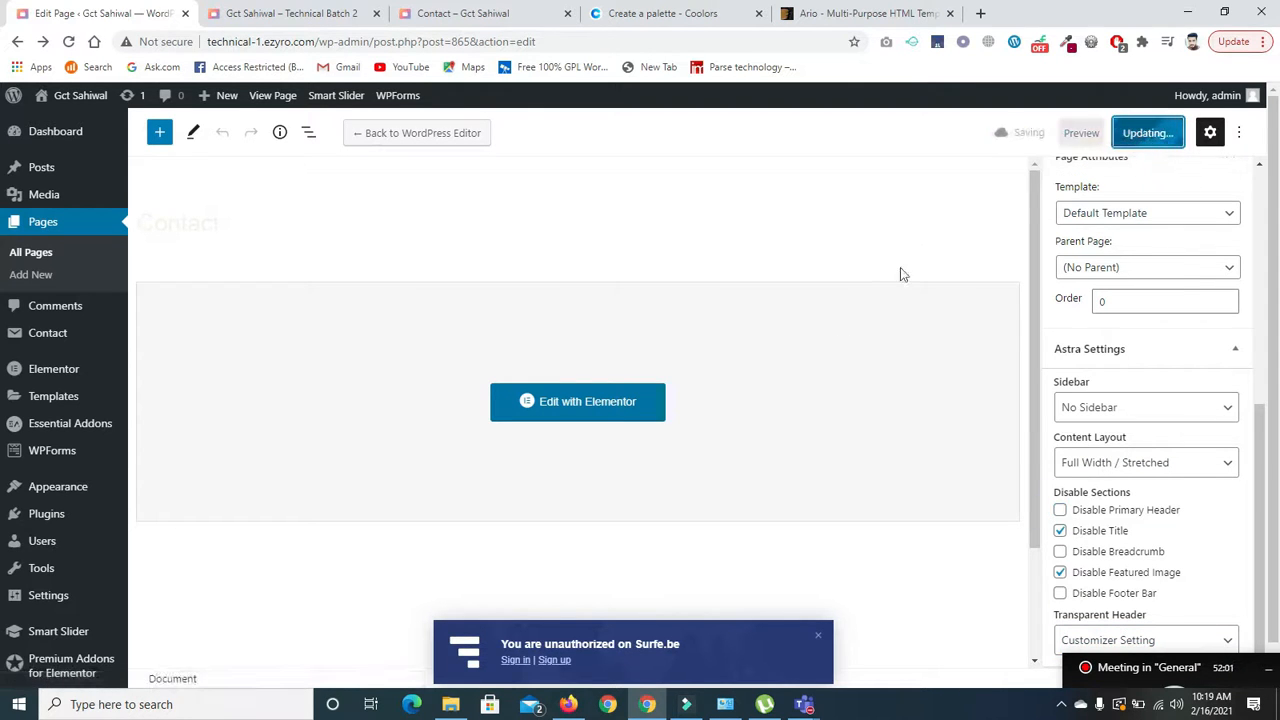
pyautogui.click(578, 410)
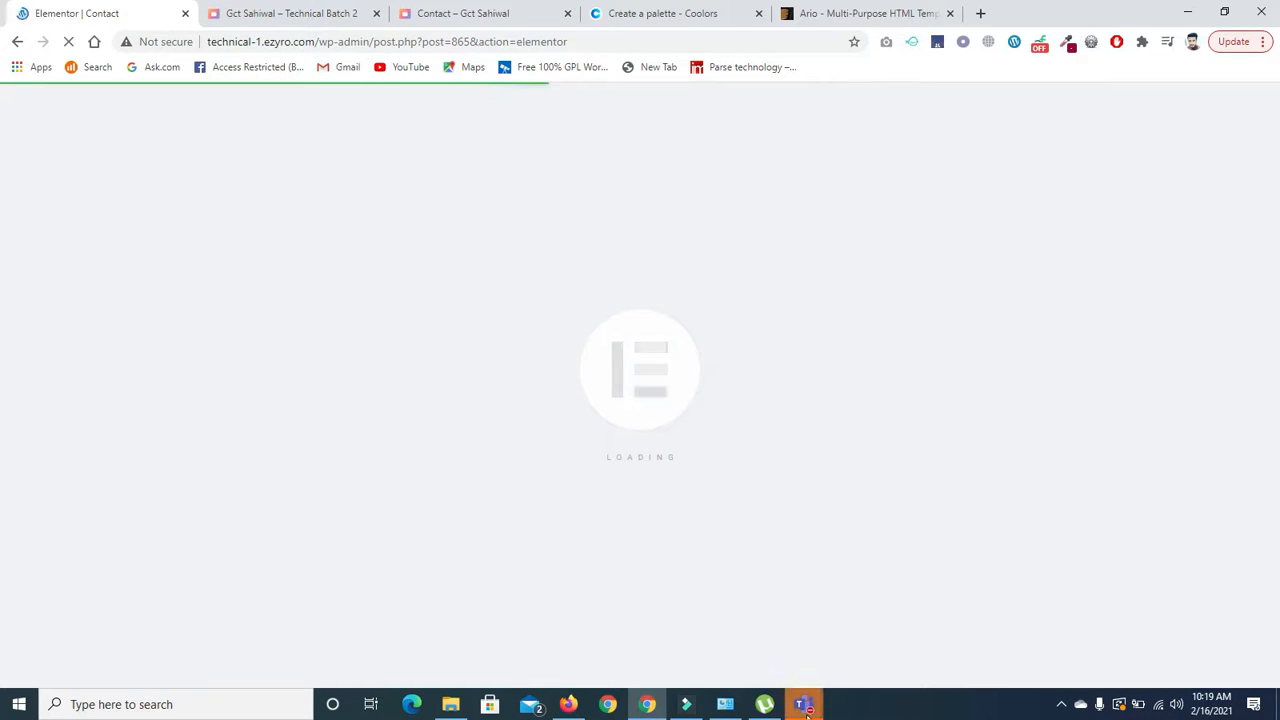
pyautogui.moveTo(807, 705)
pyautogui.click(890, 630)
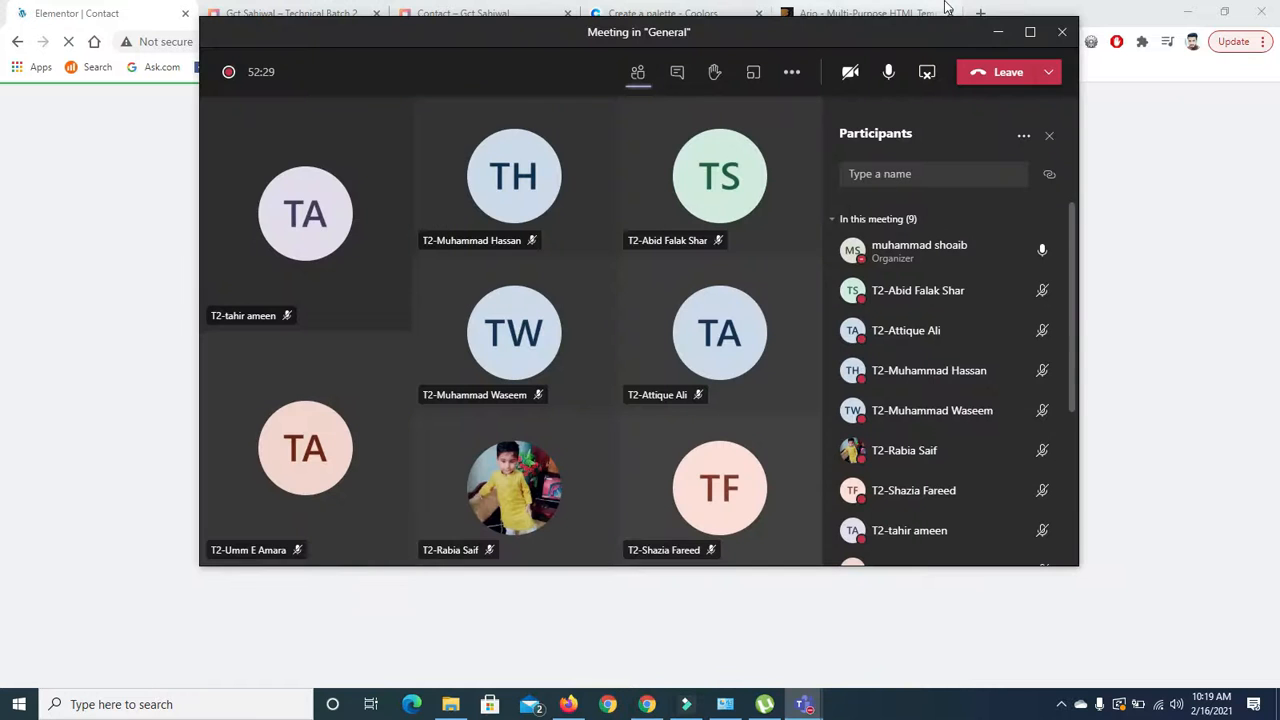
pyautogui.click(998, 32)
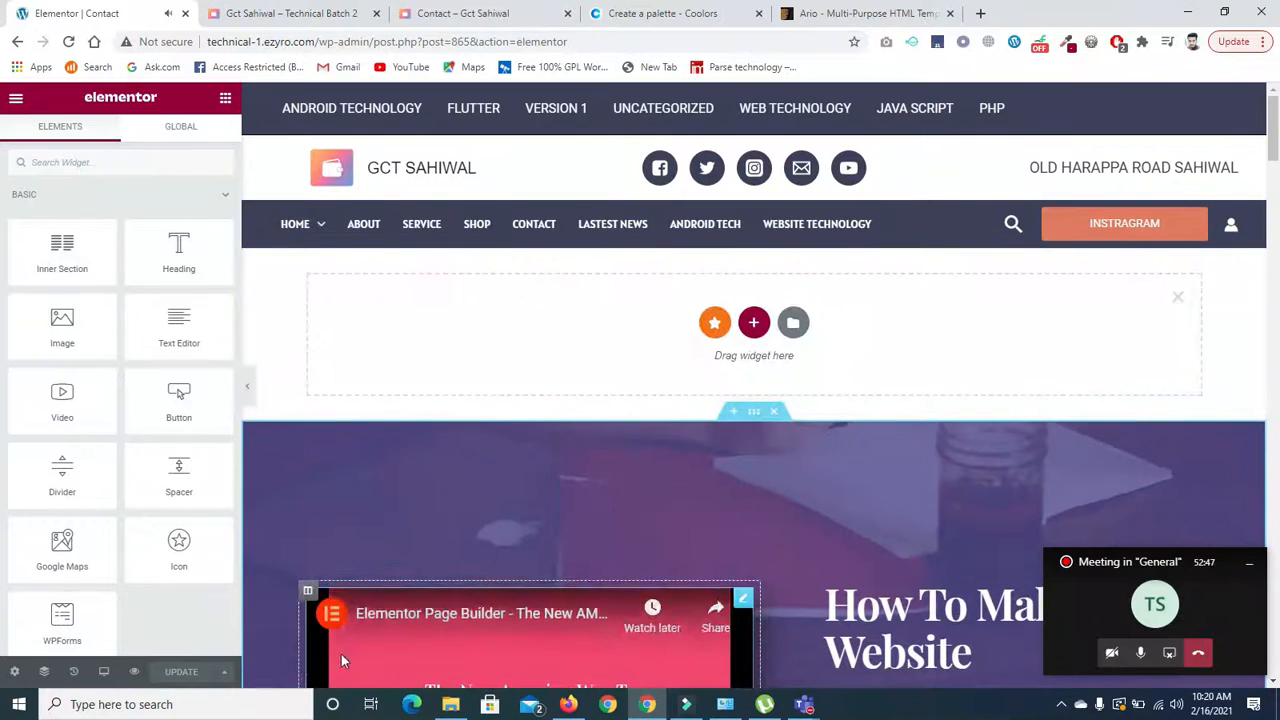
# Add a two-column section above the hero section, and narrow its first column to under a third of the width.
pyautogui.click(755, 324)
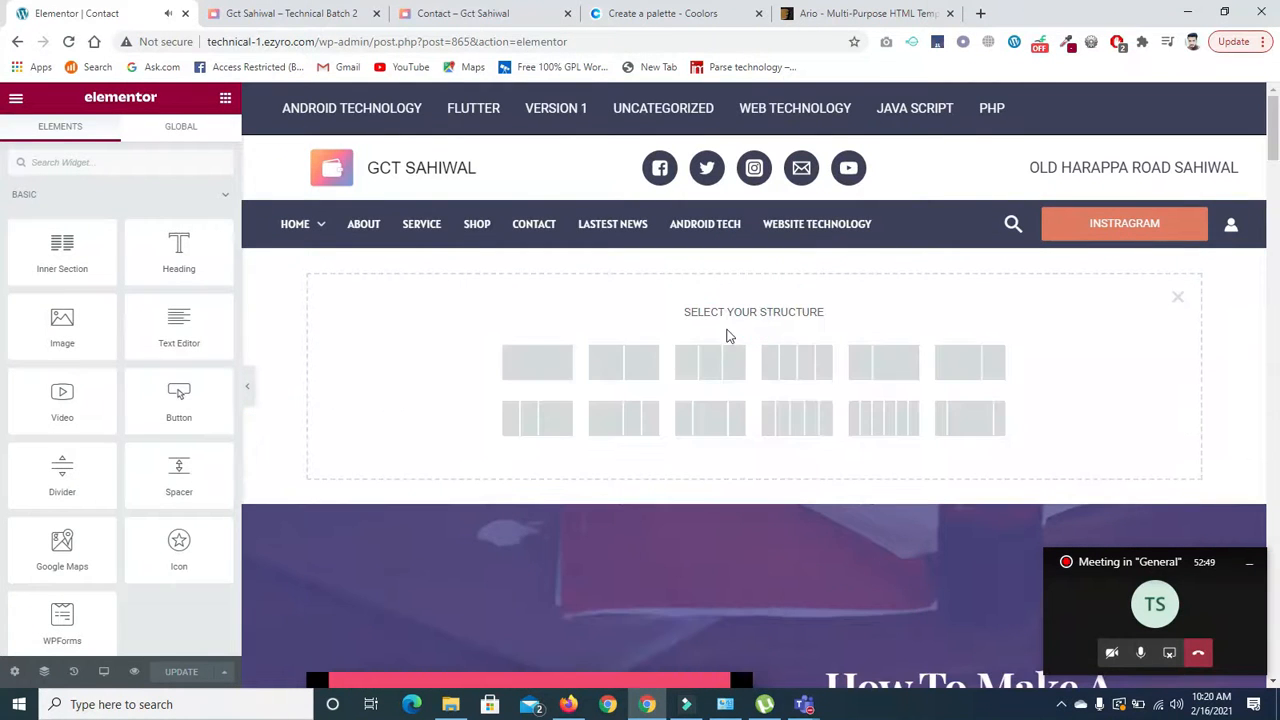
pyautogui.click(634, 372)
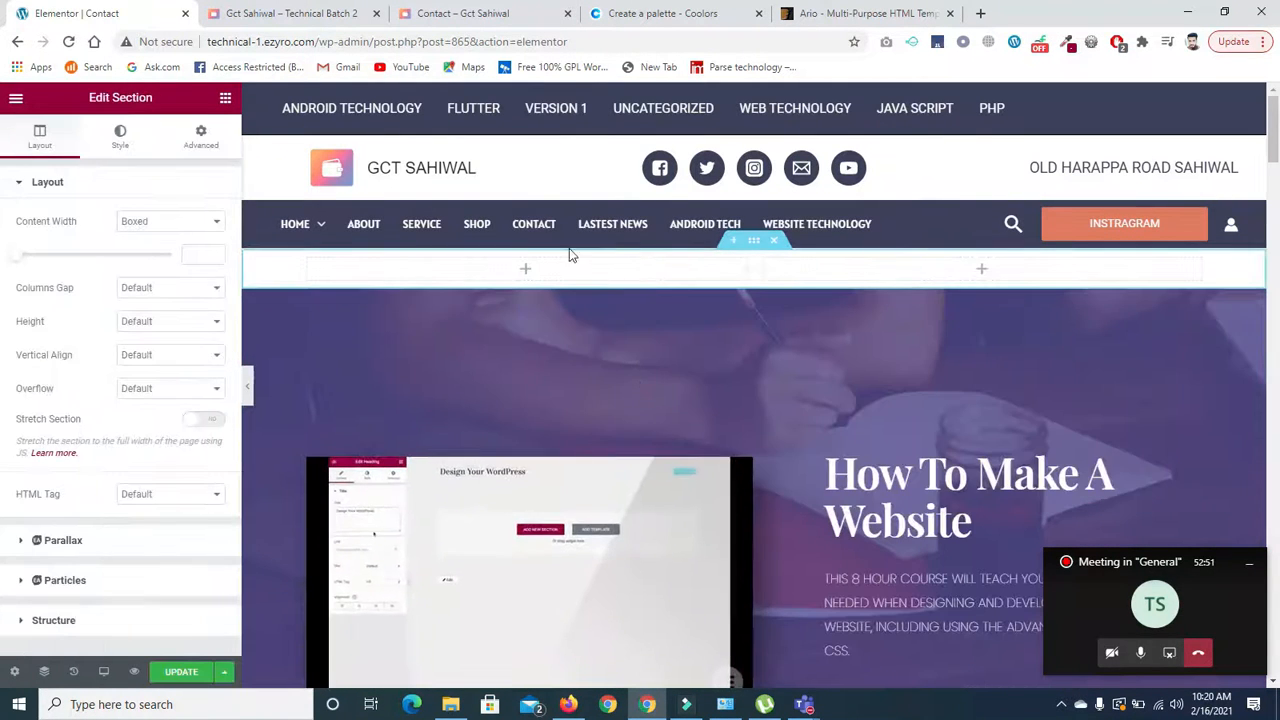
pyautogui.moveTo(752, 281); pyautogui.dragTo(517, 272)
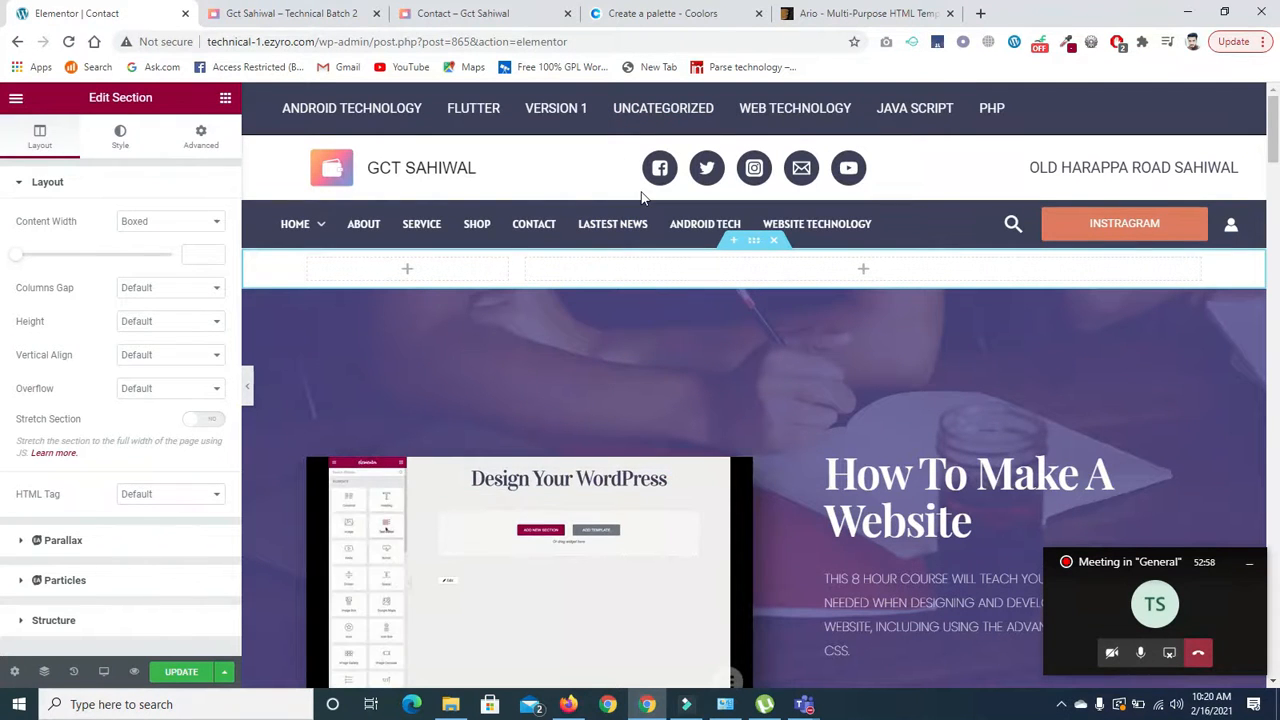
# Search the widgets for a logo or image element, and place an Image widget in the new section's narrow column.
pyautogui.click(404, 270)
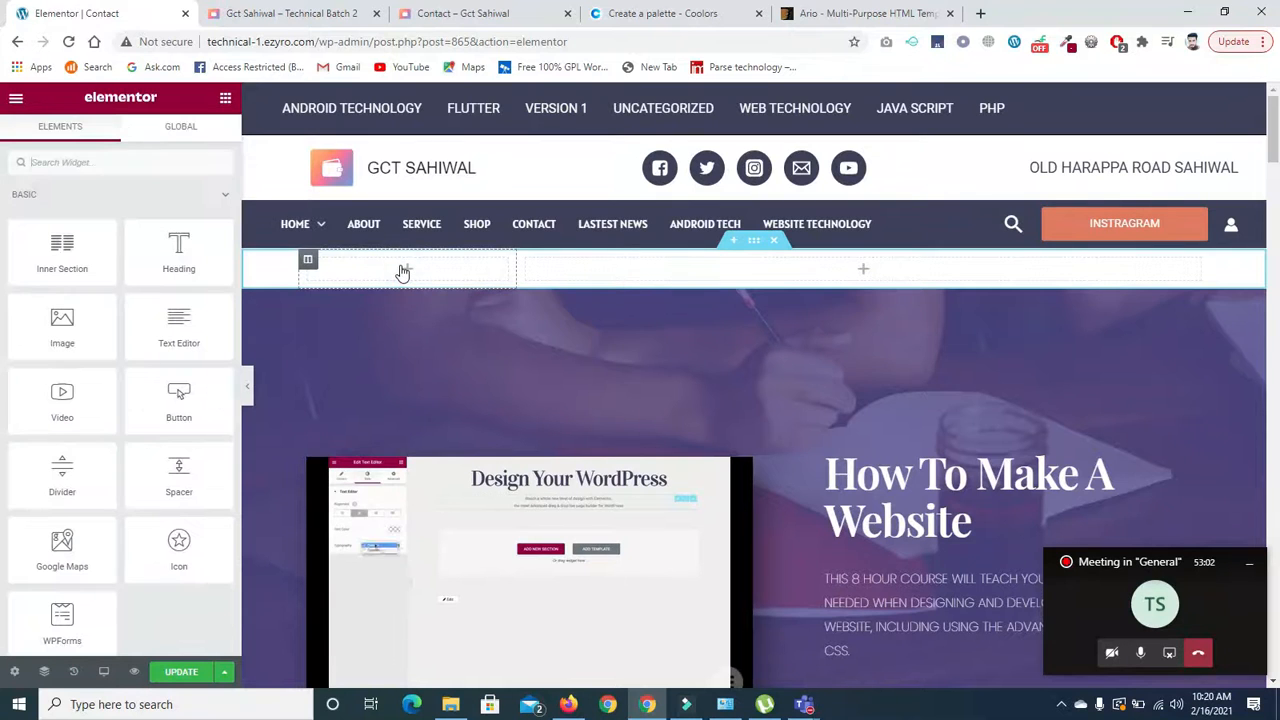
pyautogui.click(163, 166)
pyautogui.write('logo')
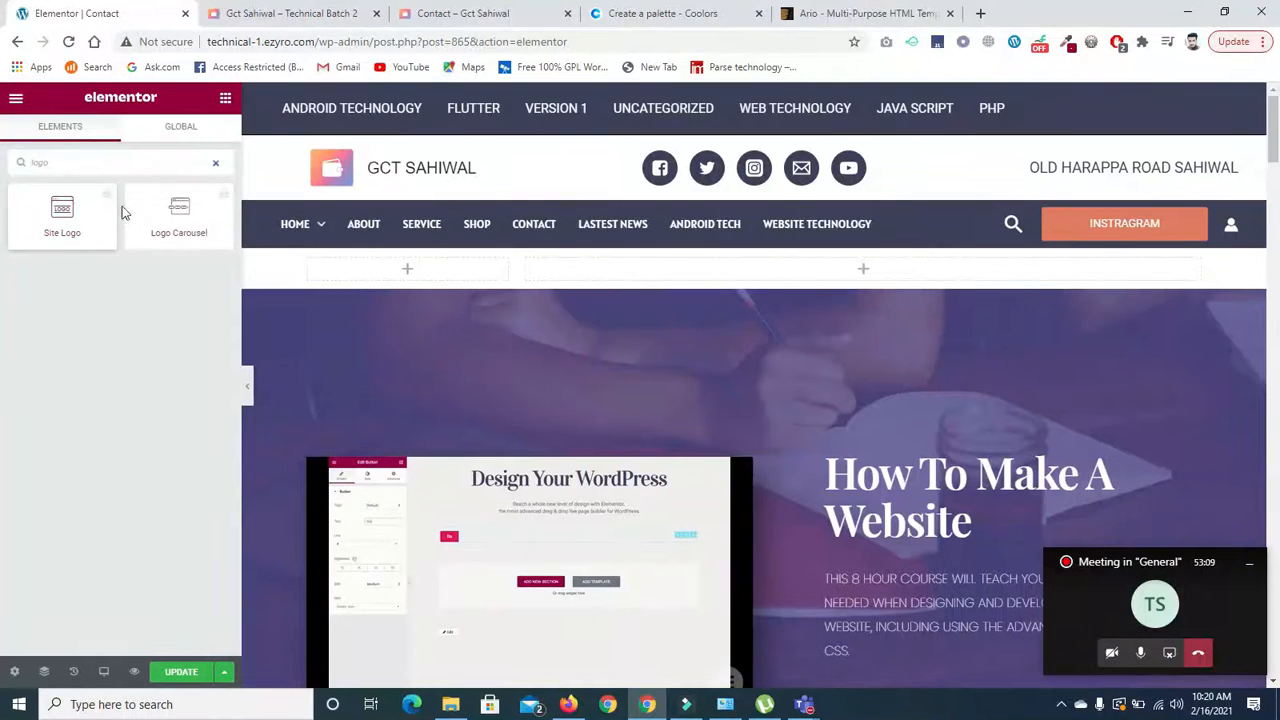
pyautogui.press('BackSpace')
pyautogui.press('BackSpace')
pyautogui.press('BackSpace')
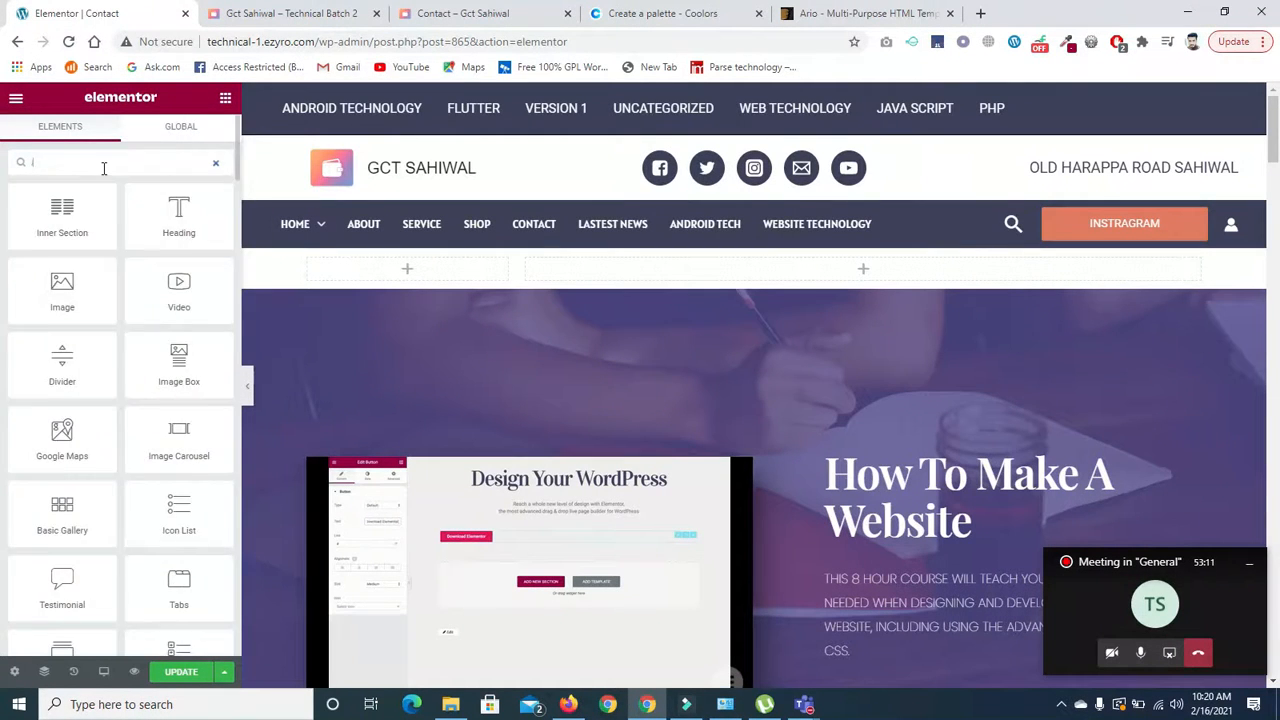
pyautogui.press('BackSpace')
pyautogui.write('img')
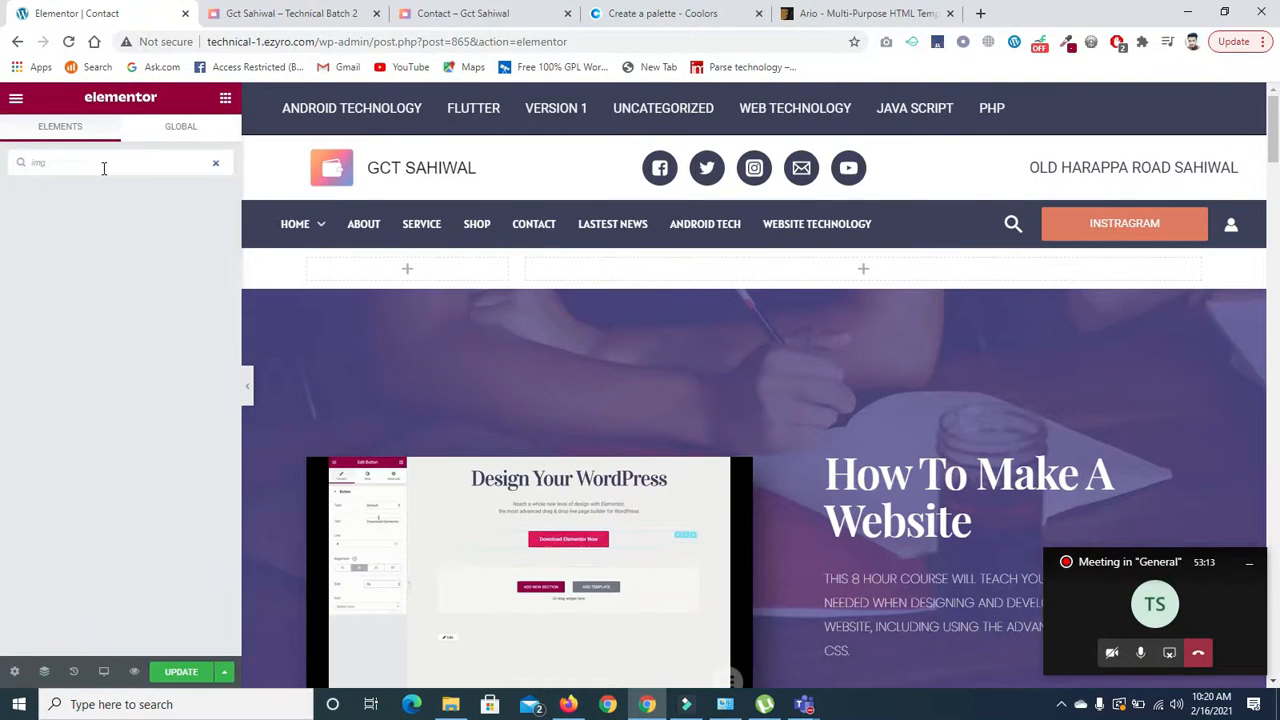
pyautogui.press('BackSpace')
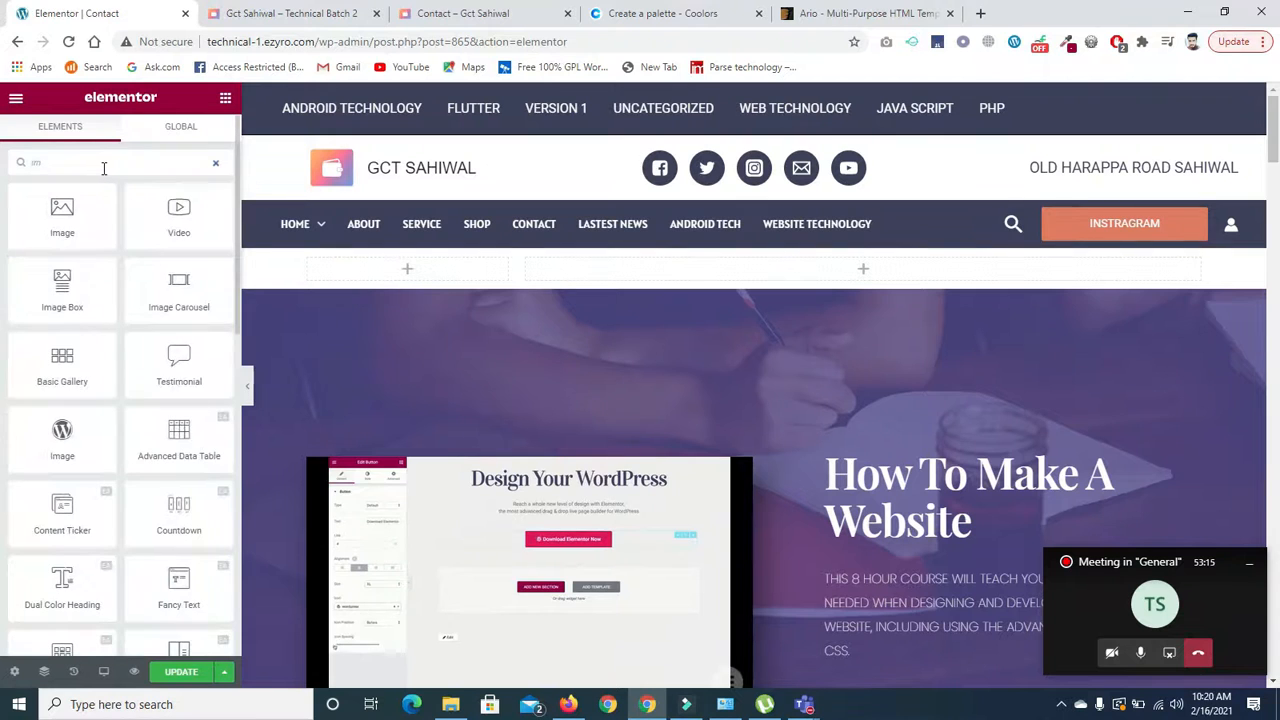
pyautogui.moveTo(55, 210); pyautogui.dragTo(408, 271)
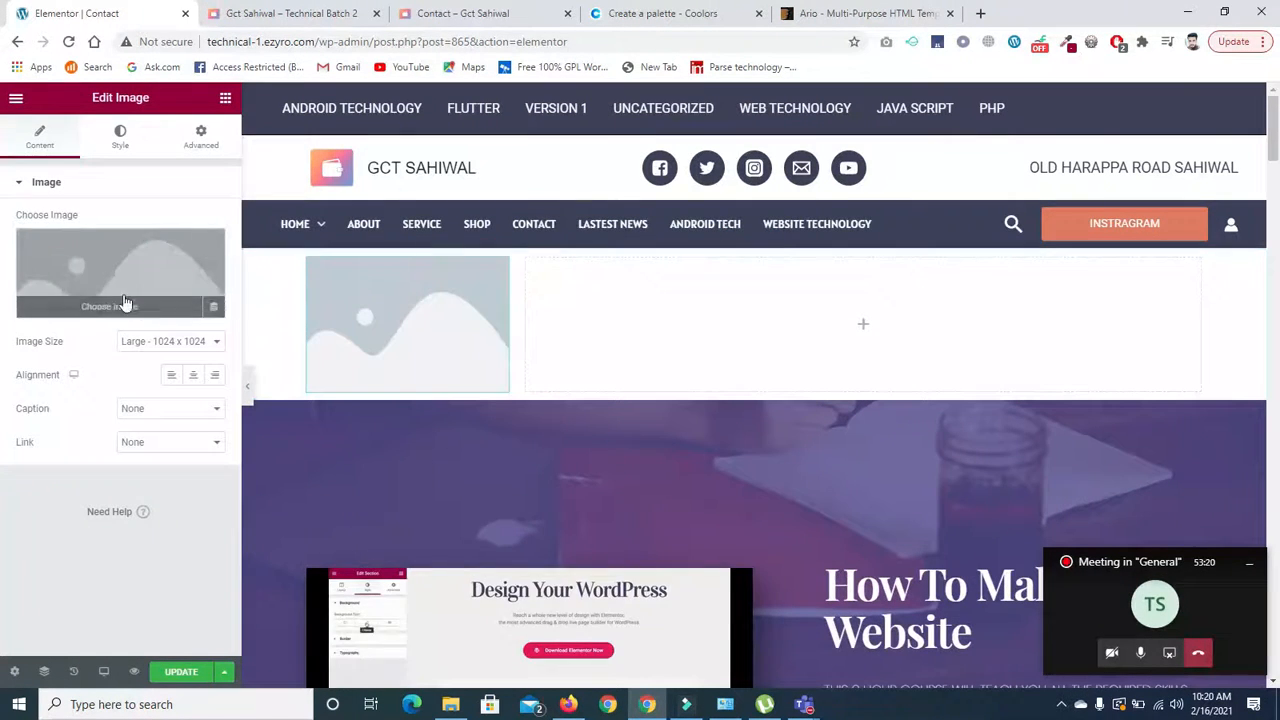
# Insert dummy-logo-7.jpg from the media library into the Image widget, moving the meeting window out of the way.
pyautogui.click(174, 285)
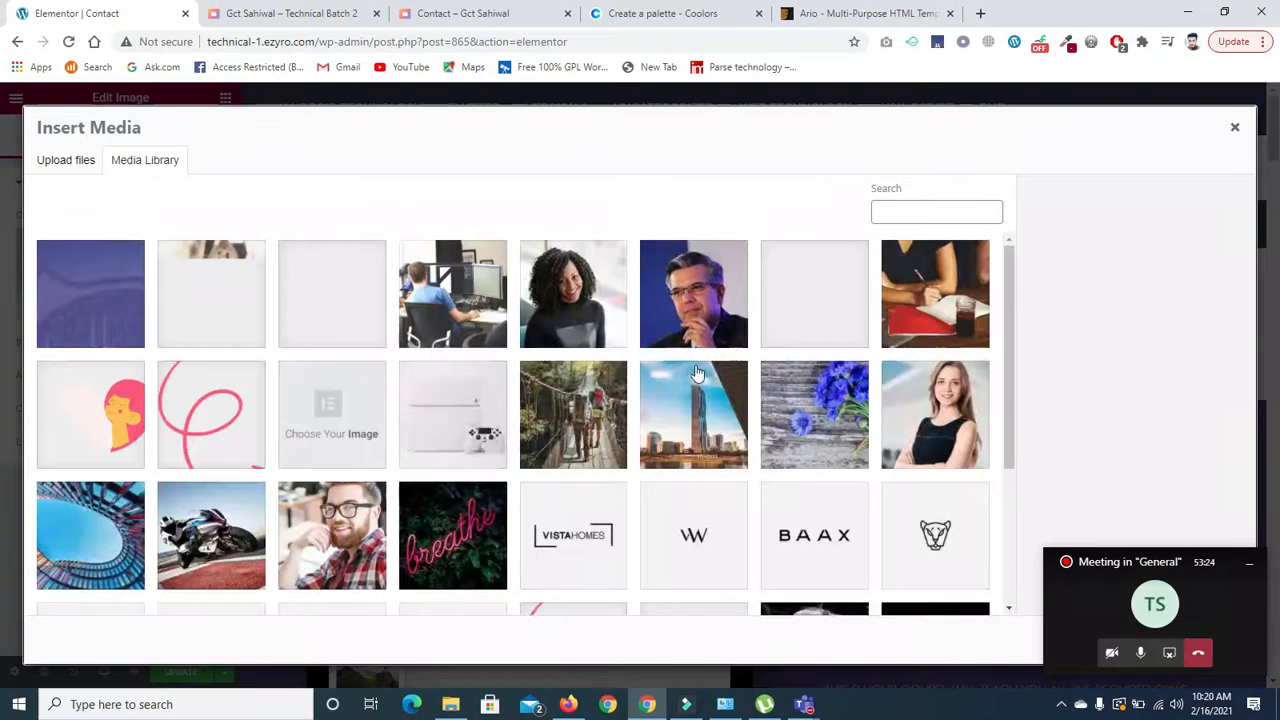
pyautogui.click(914, 558)
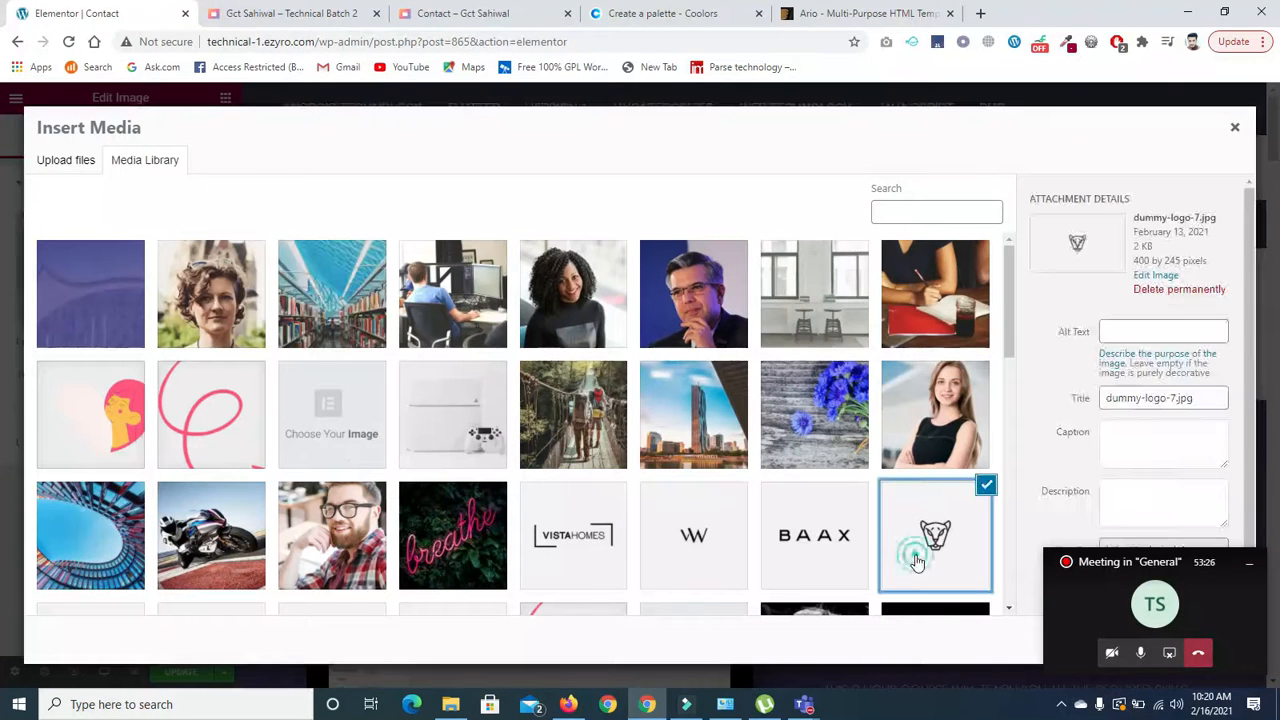
pyautogui.moveTo(1172, 563); pyautogui.dragTo(1225, 673)
pyautogui.click(1204, 642)
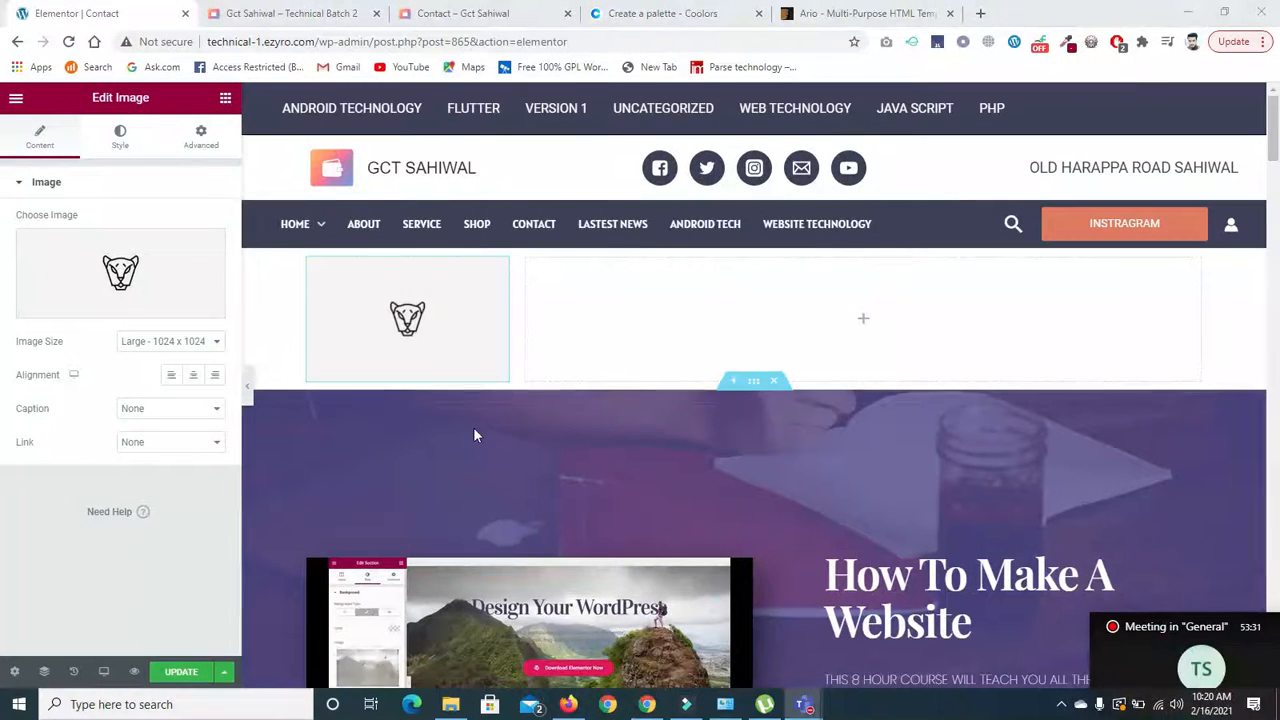
# Centre the logo image, and set its width to 33% and its maximum width to 35%.
pyautogui.click(193, 374)
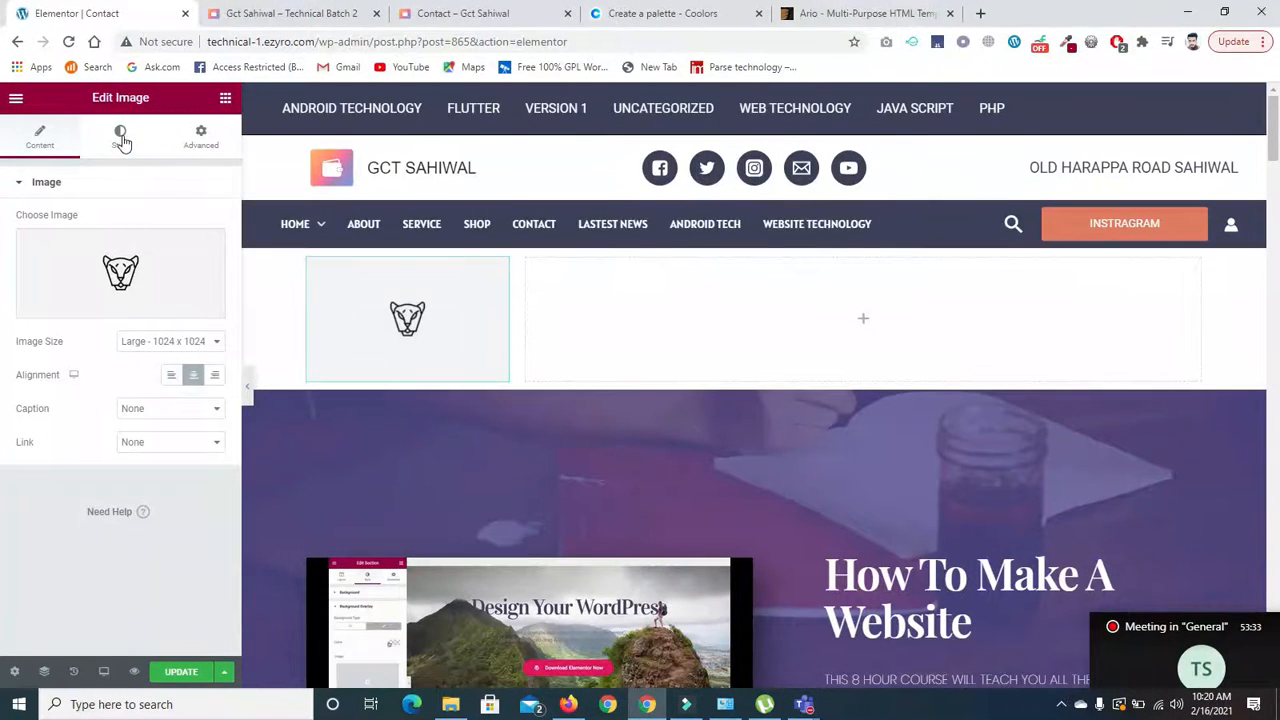
pyautogui.click(121, 138)
pyautogui.moveTo(19, 243); pyautogui.dragTo(66, 241)
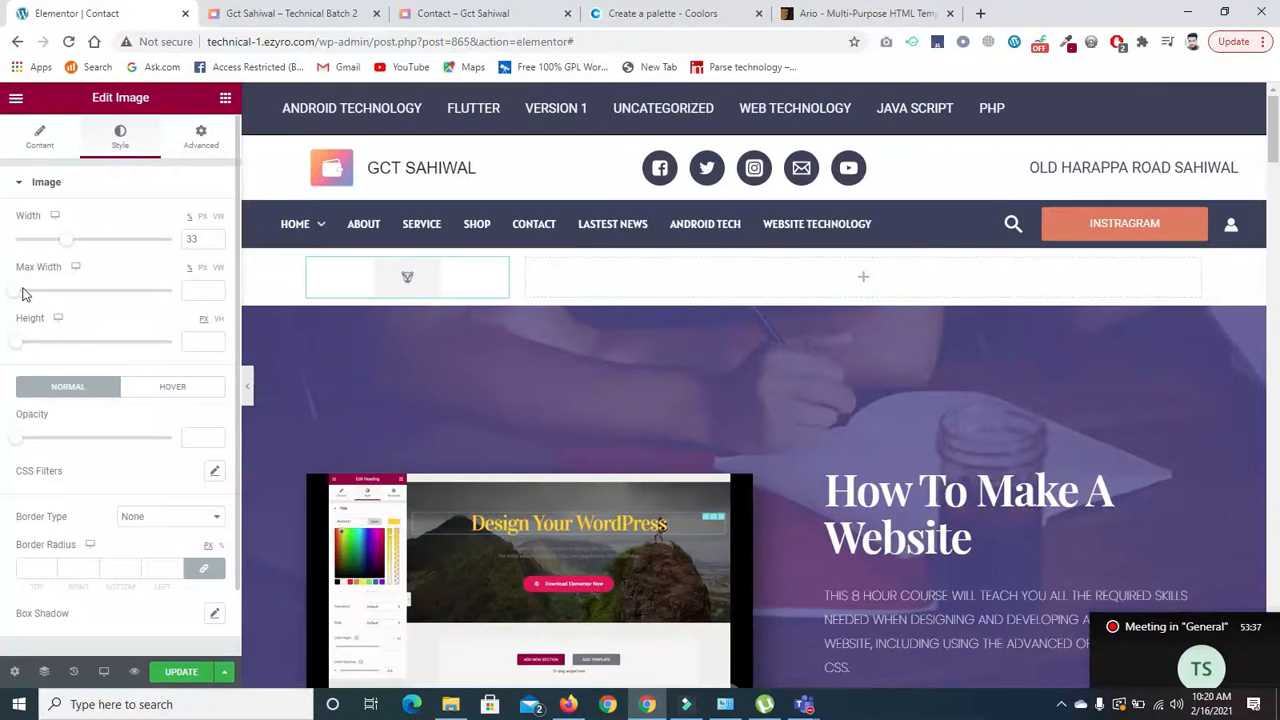
pyautogui.moveTo(42, 296); pyautogui.dragTo(85, 307)
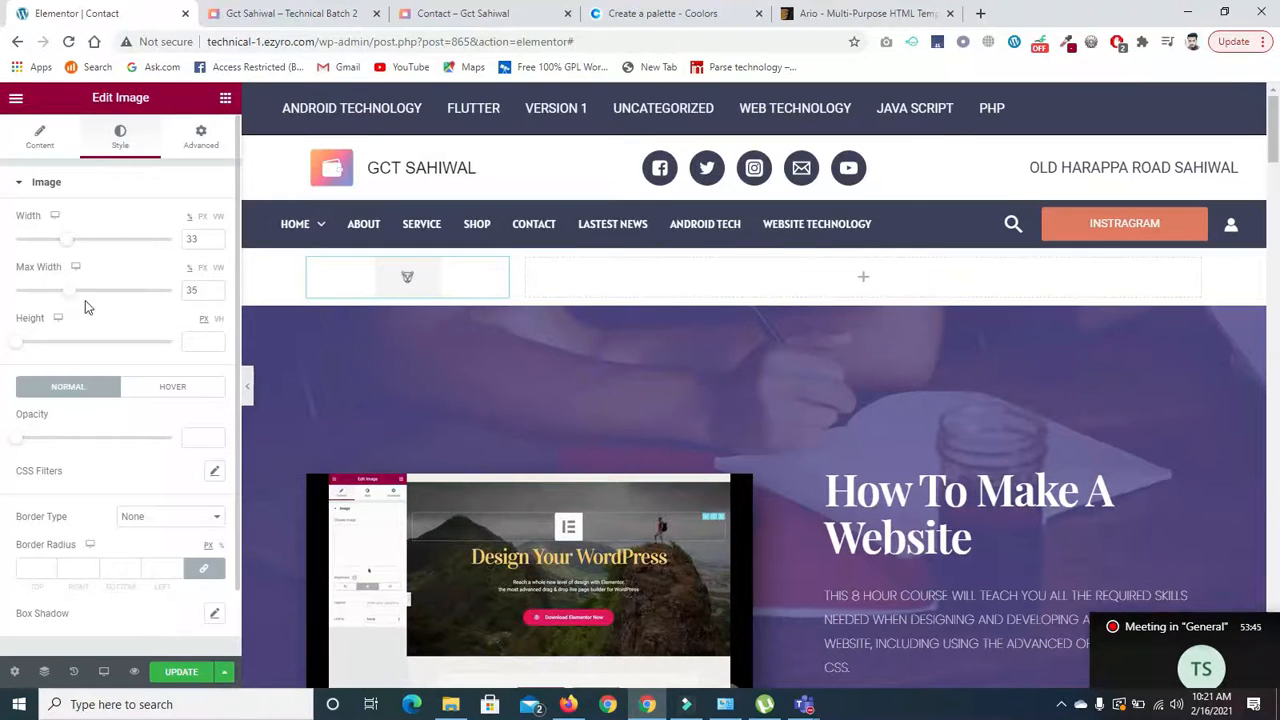
# Try a Menu Anchor widget in the new section's wide column, look through its settings, and delete it.
pyautogui.click(866, 279)
pyautogui.click(121, 164)
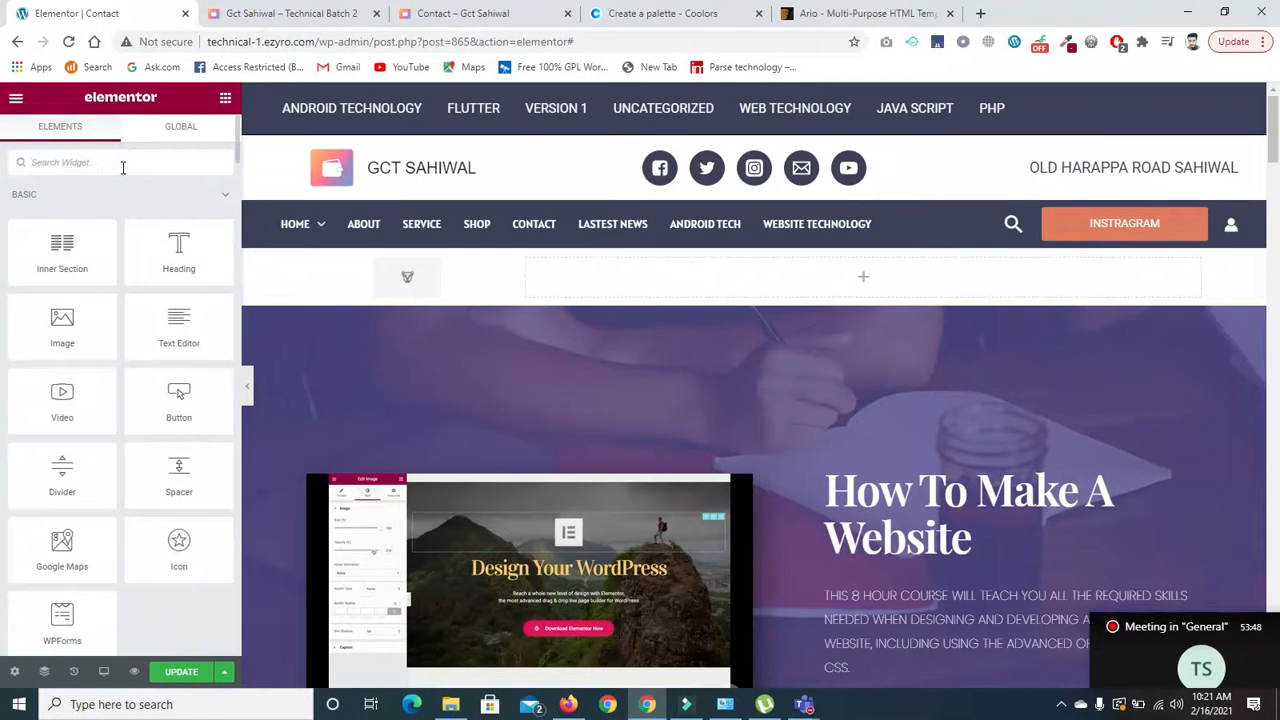
pyautogui.write('menu')
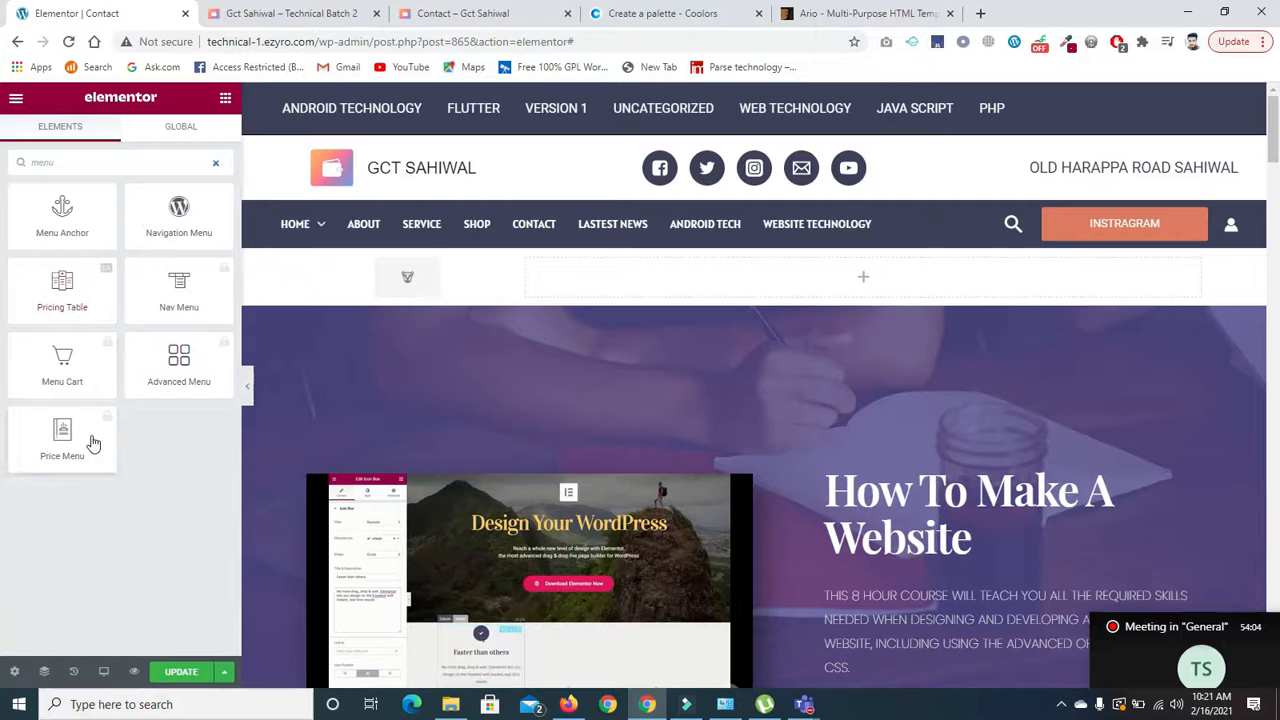
pyautogui.moveTo(71, 226); pyautogui.dragTo(763, 286)
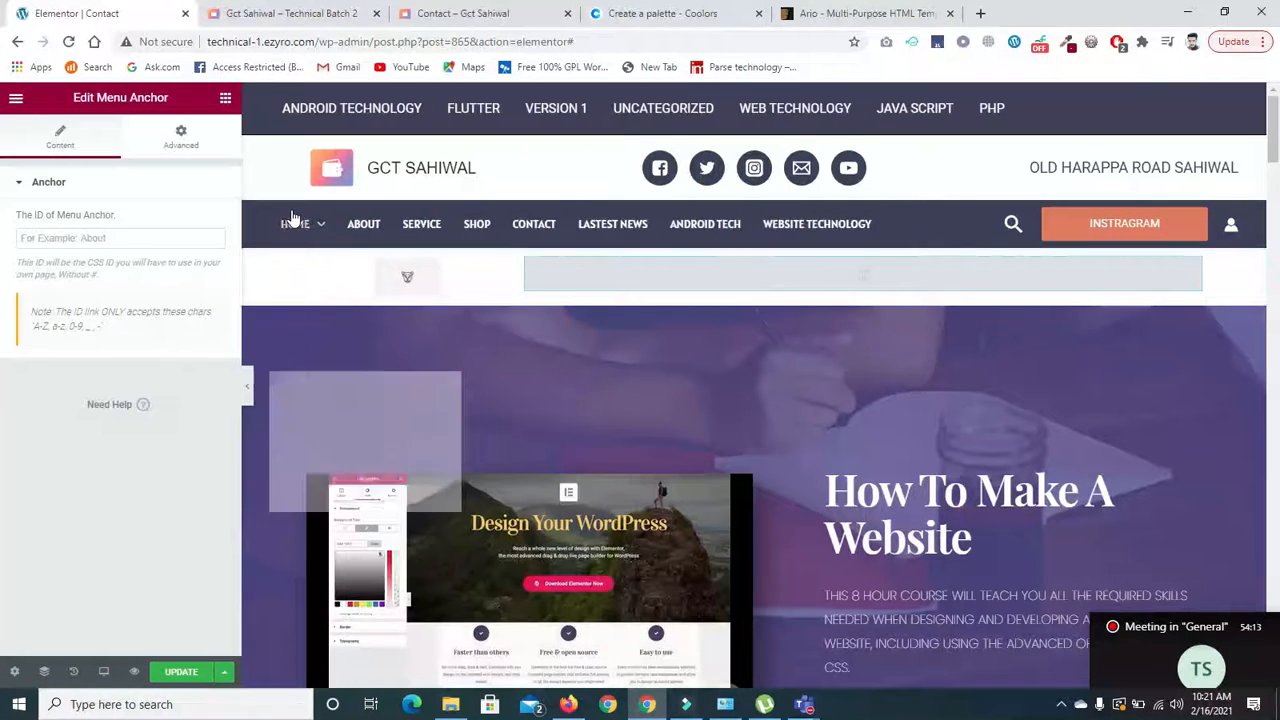
pyautogui.click(108, 237)
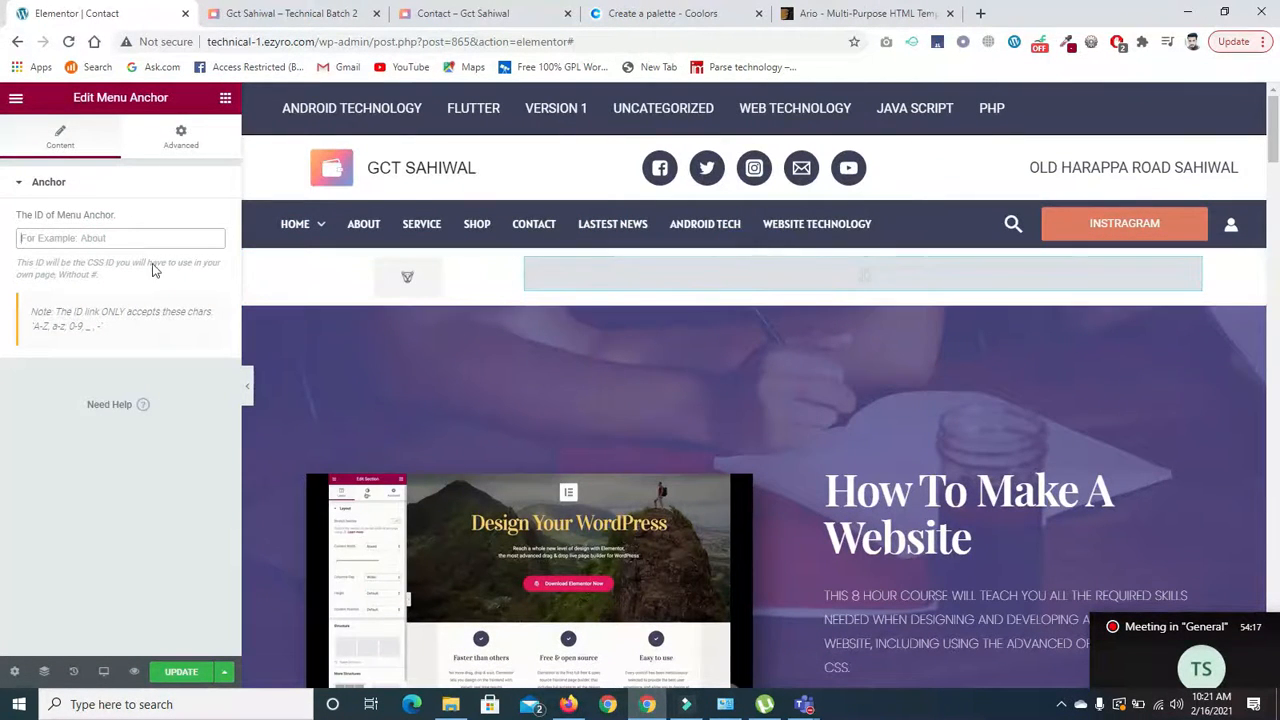
pyautogui.click(181, 137)
pyautogui.click(30, 135)
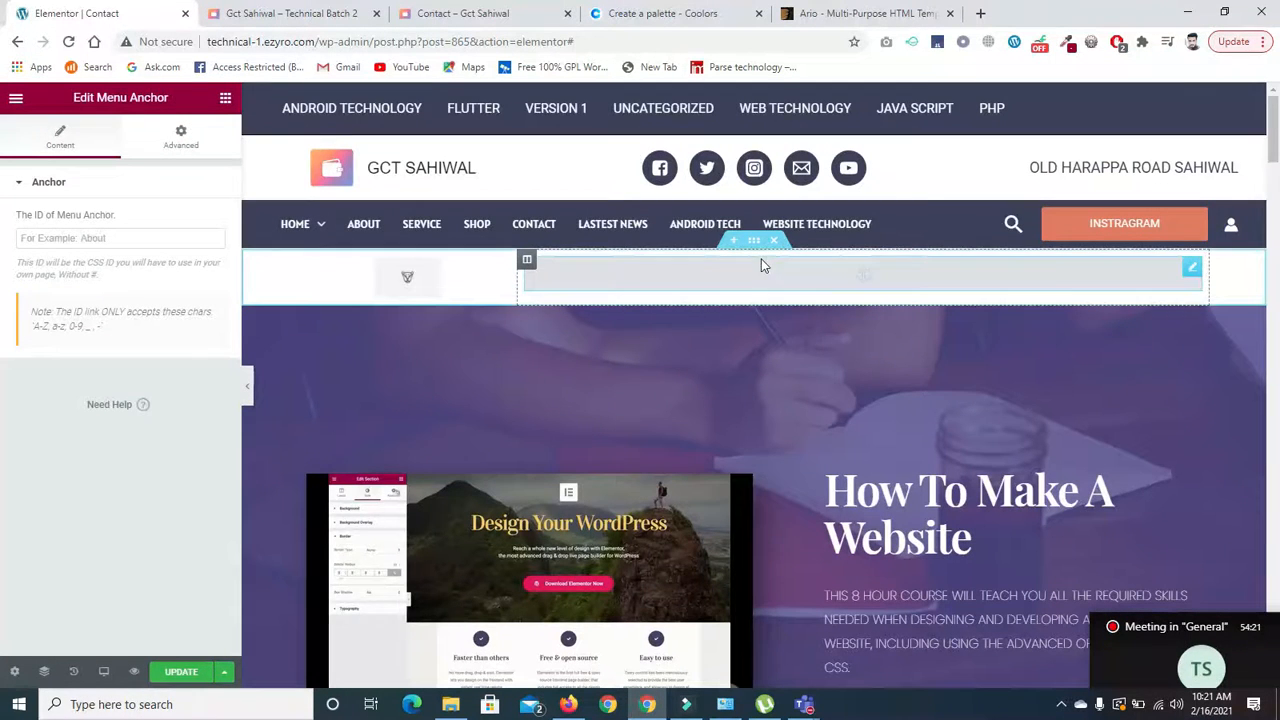
pyautogui.rightClick(1191, 272)
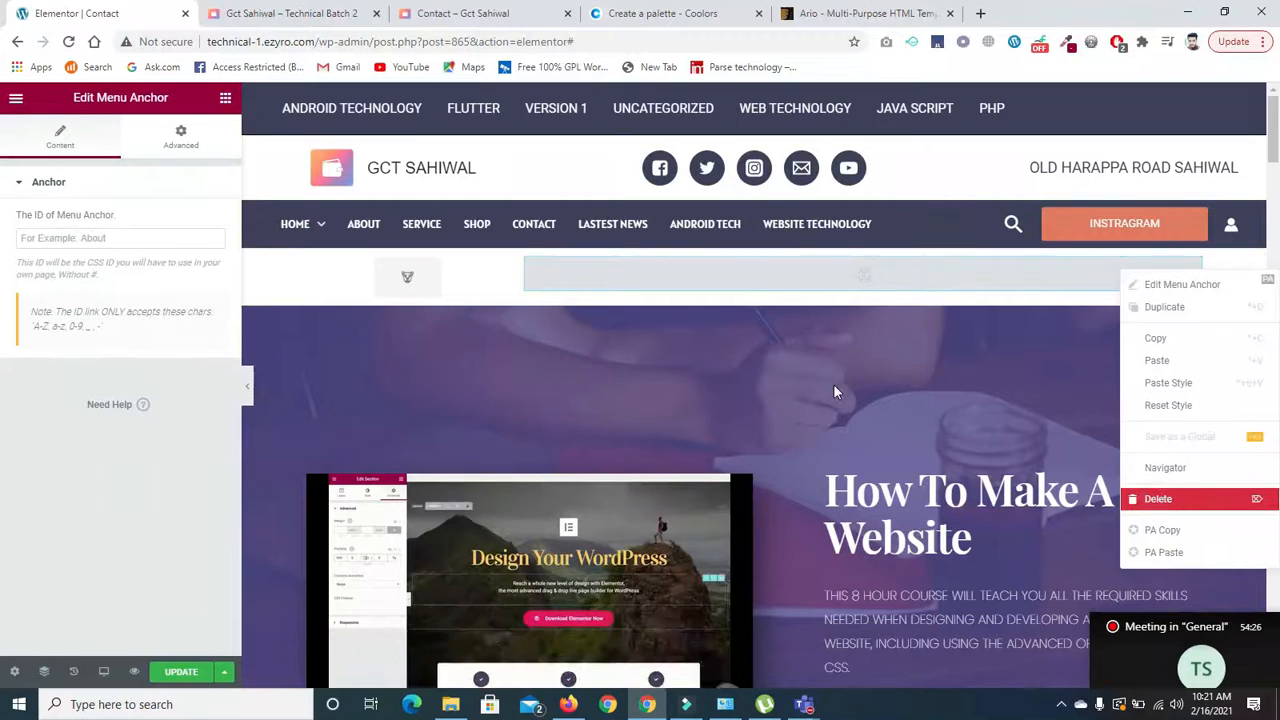
pyautogui.press('Delete')
# Search the widgets for "menu" and place a Navigation Menu widget in the new section's wide column.
pyautogui.click(146, 158)
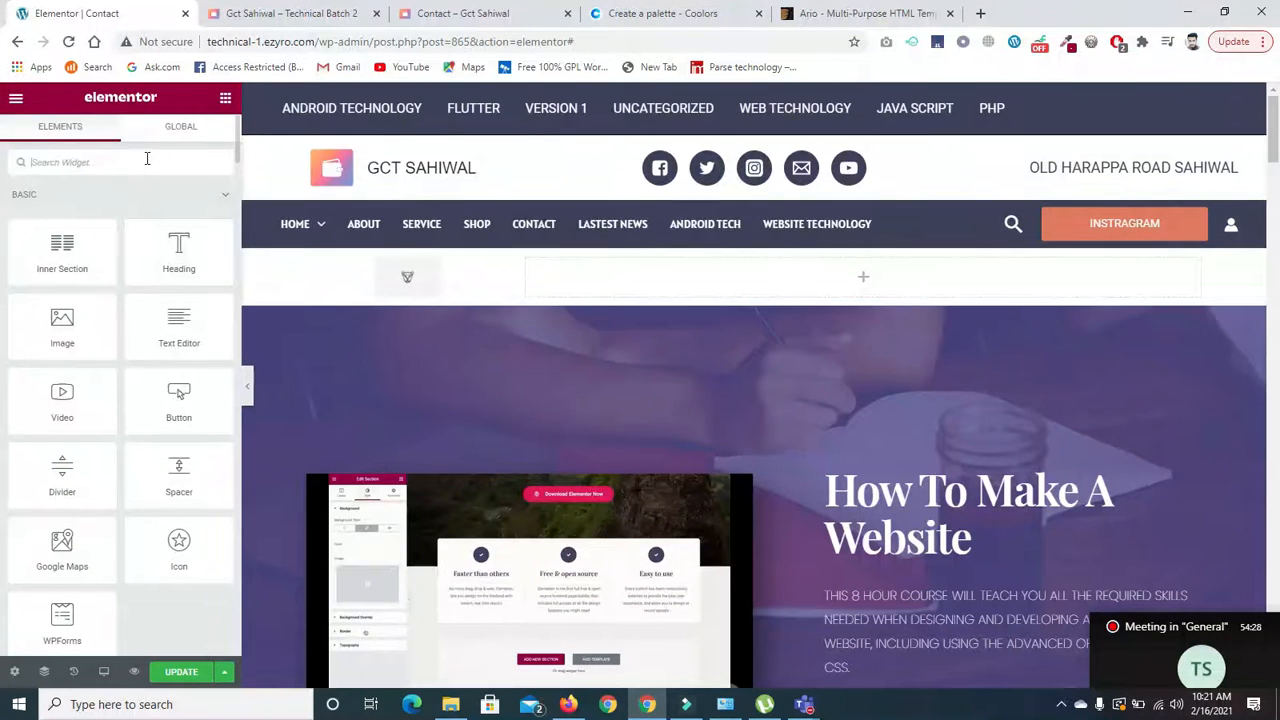
pyautogui.write('menu')
pyautogui.moveTo(178, 212); pyautogui.dragTo(816, 279)
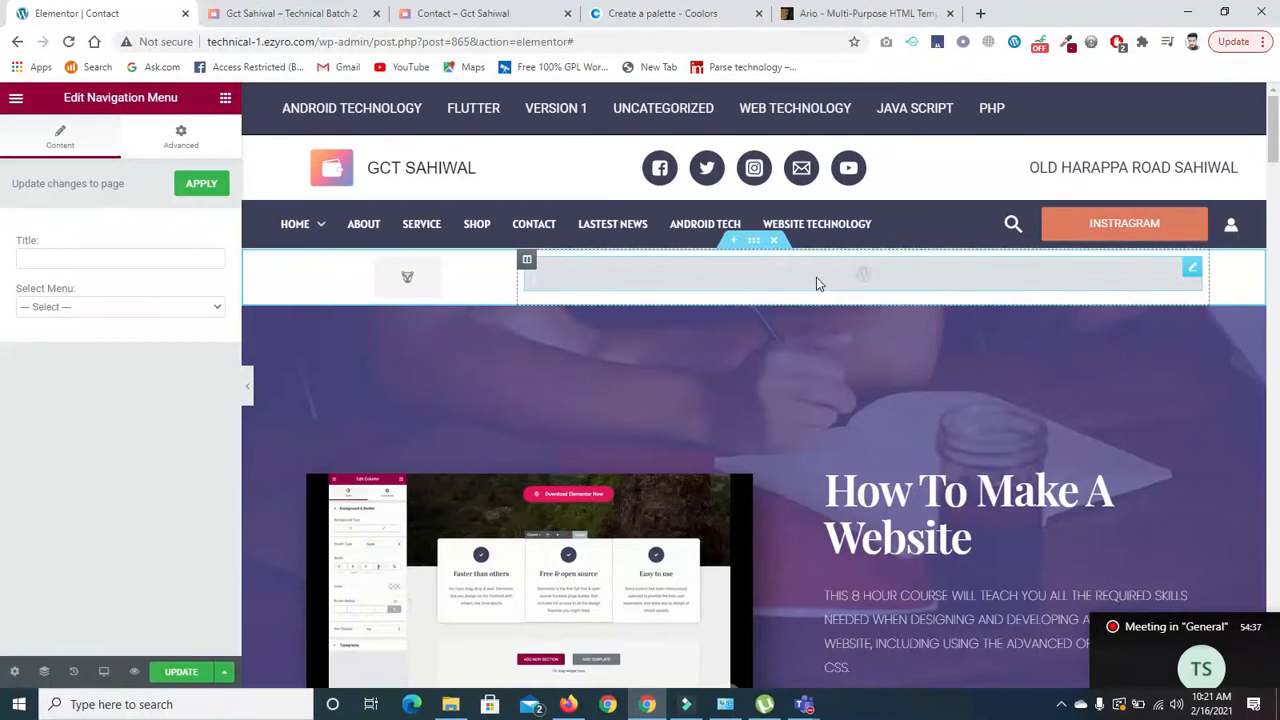
# Try the Landing Product Landing Page Menu in the Navigation Menu widget, and set the widget's menu to footer.
pyautogui.click(105, 318)
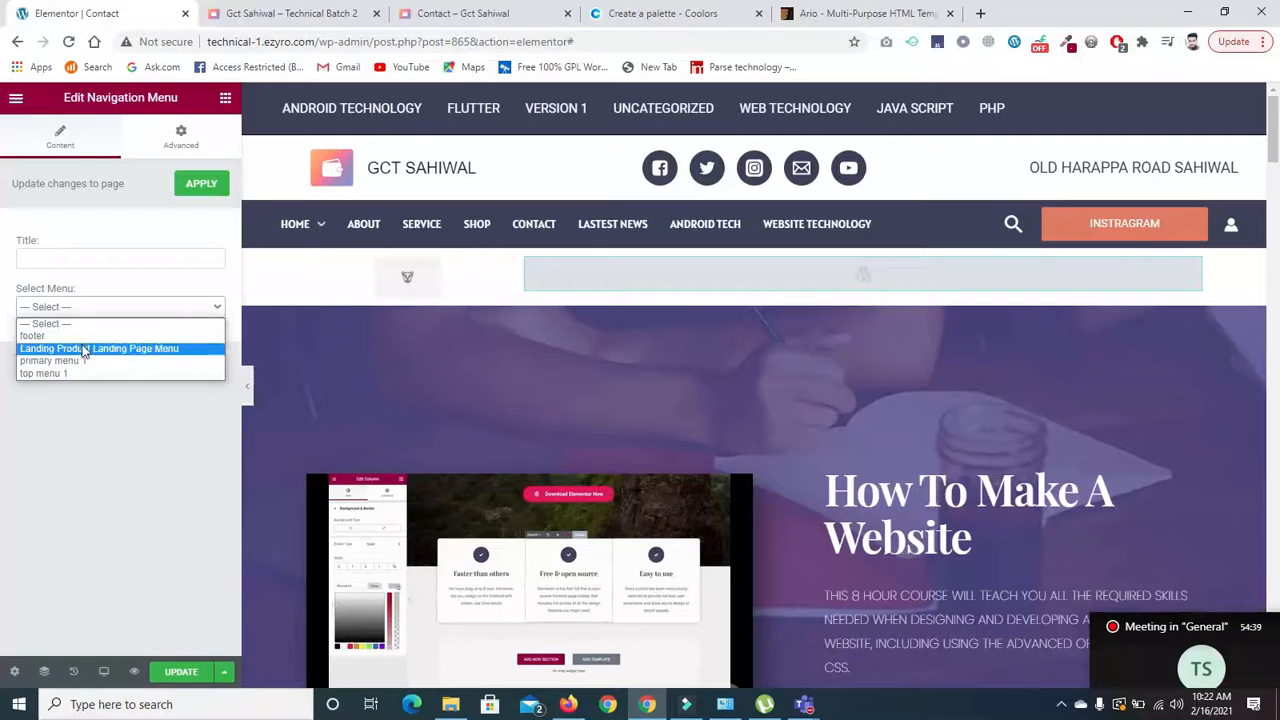
pyautogui.click(83, 348)
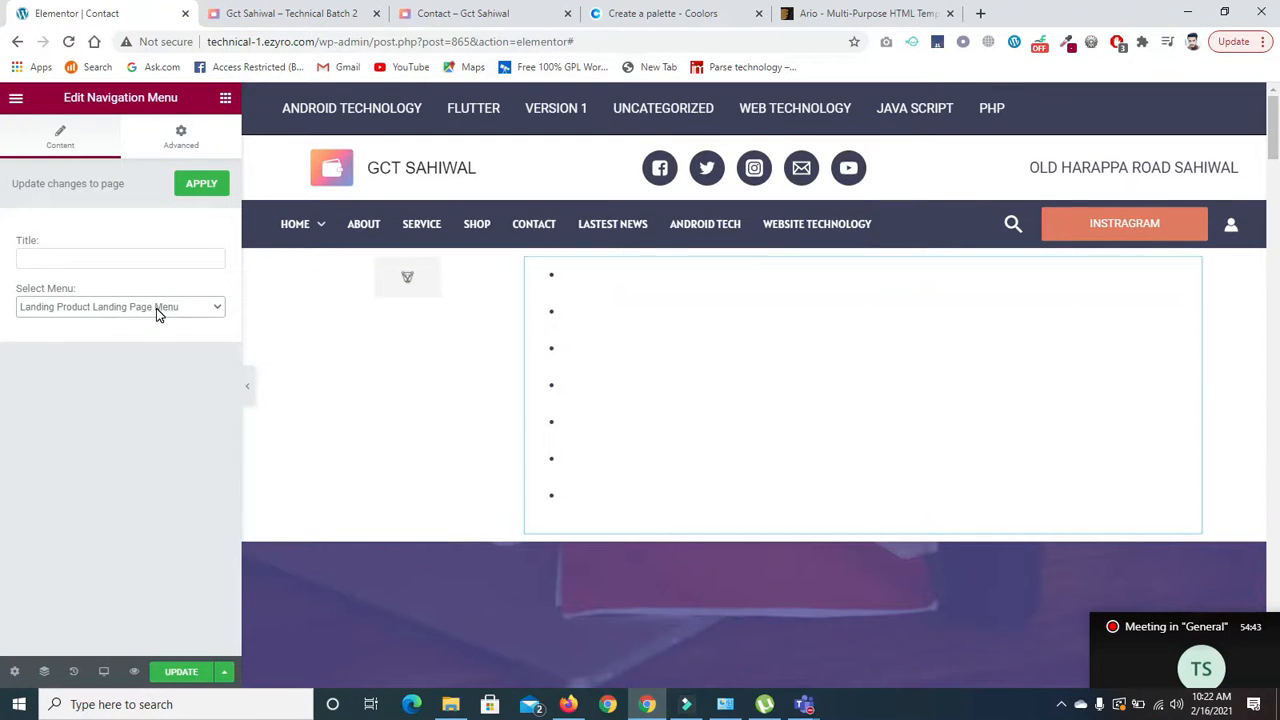
pyautogui.click(156, 308)
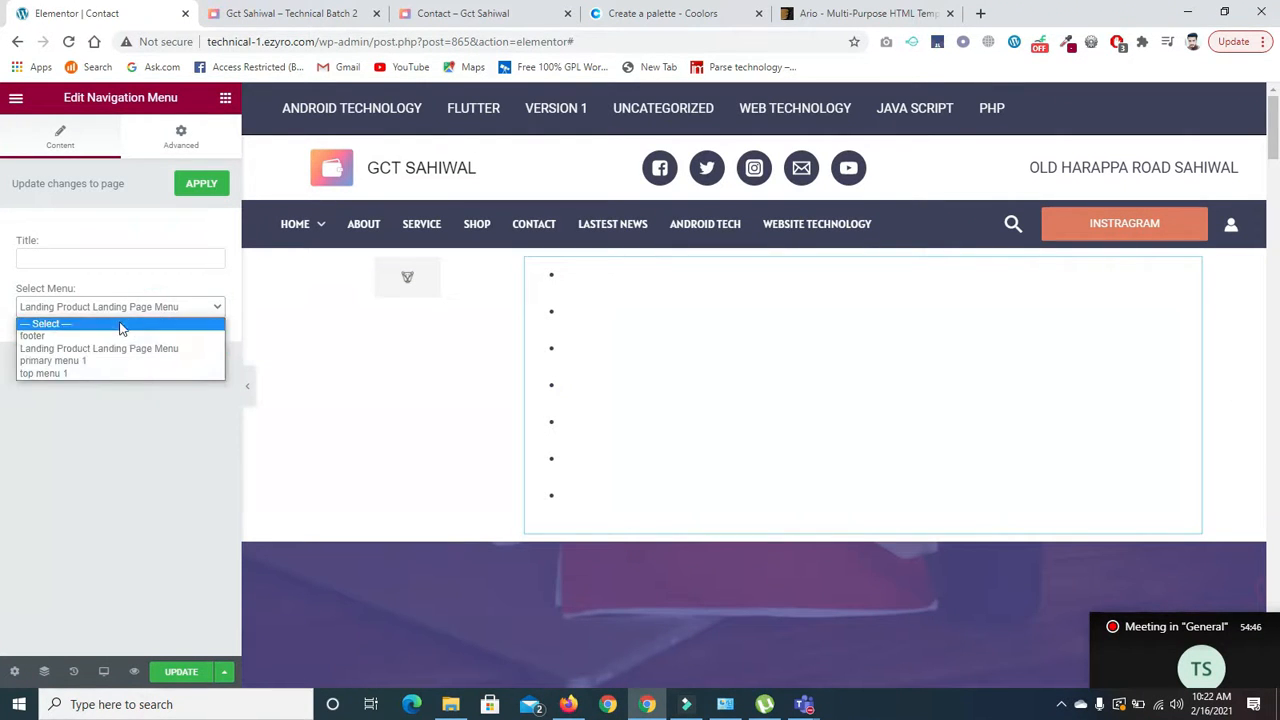
pyautogui.click(101, 339)
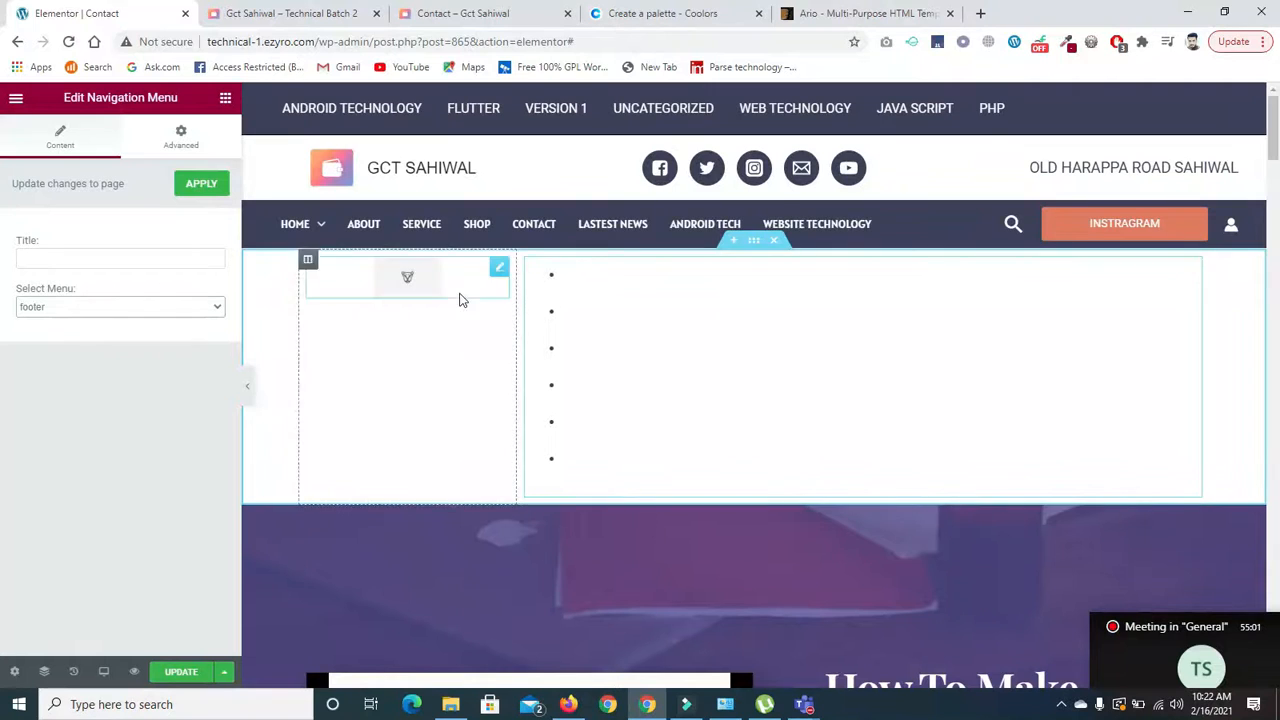
# Delete the custom header section and set the "How To Make A Website" section's CSS ID to f1.
pyautogui.click(773, 244)
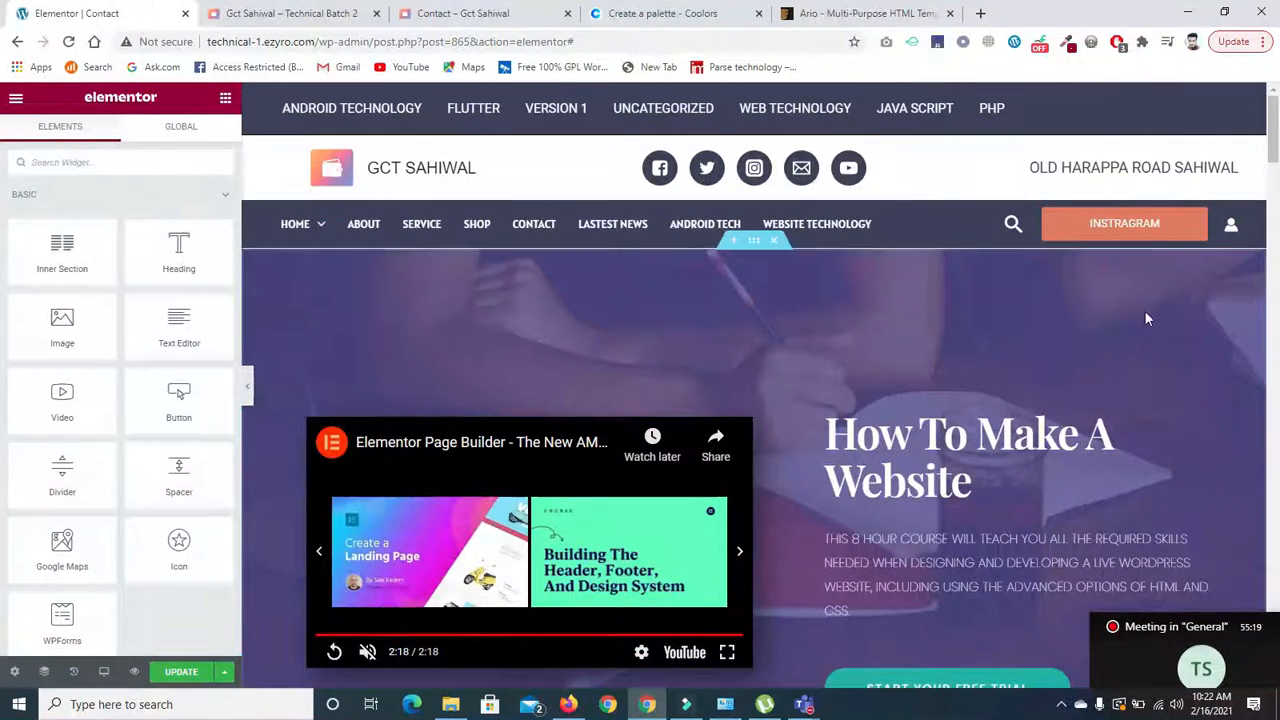
pyautogui.click(754, 244)
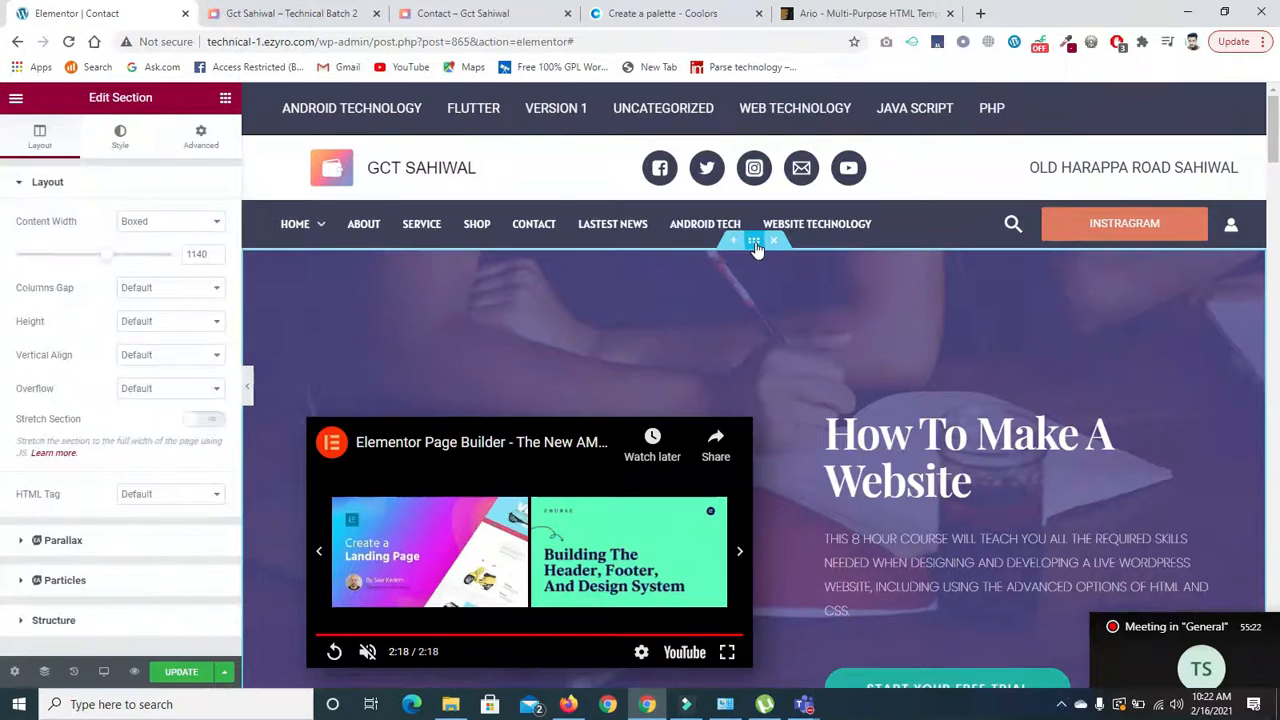
pyautogui.click(196, 140)
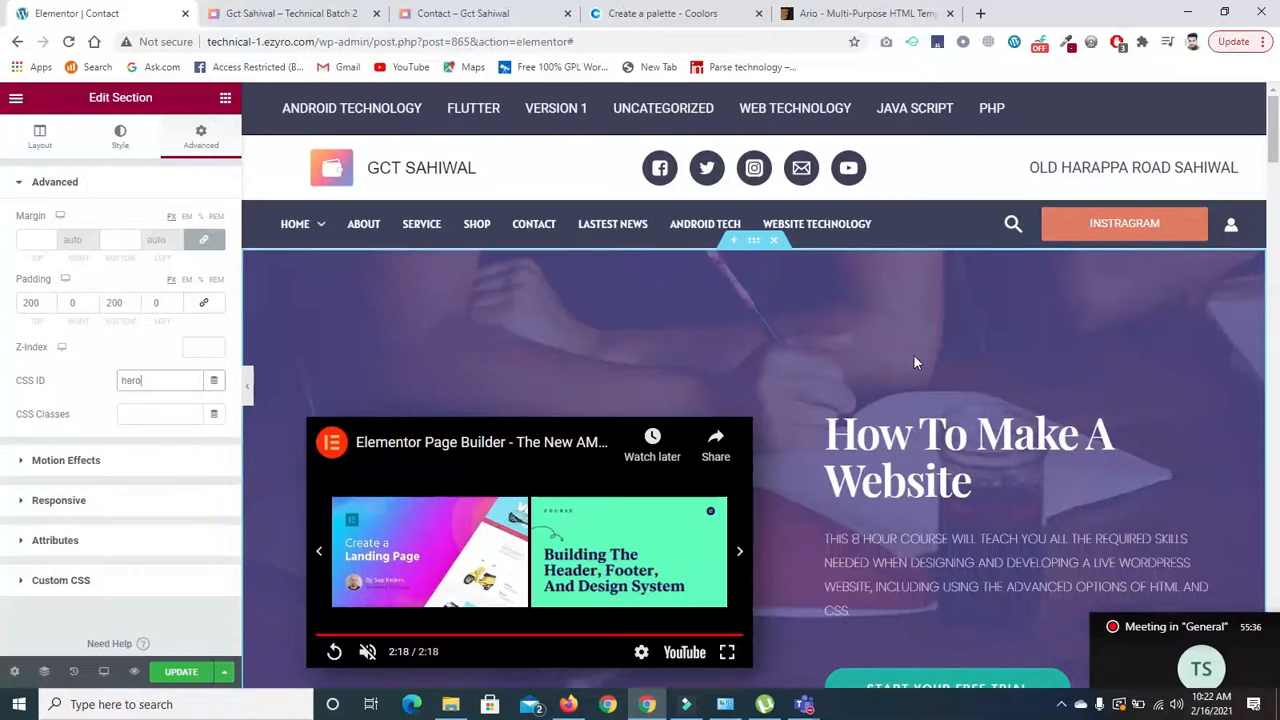
pyautogui.press('BackSpace')
pyautogui.press('BackSpace')
pyautogui.press('BackSpace')
pyautogui.press('BackSpace')
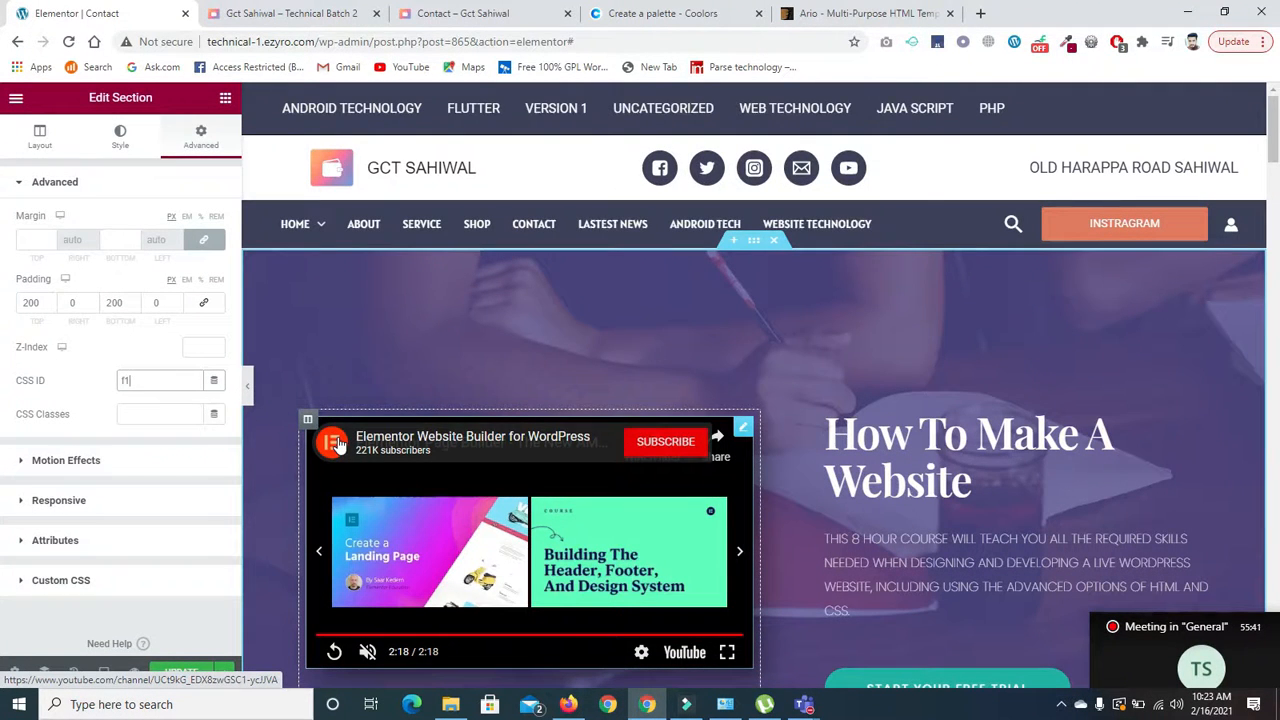
# Set the CSS ID of the "Who Is It For?" section to f2.
pyautogui.moveTo(1275, 118); pyautogui.dragTo(1276, 147)
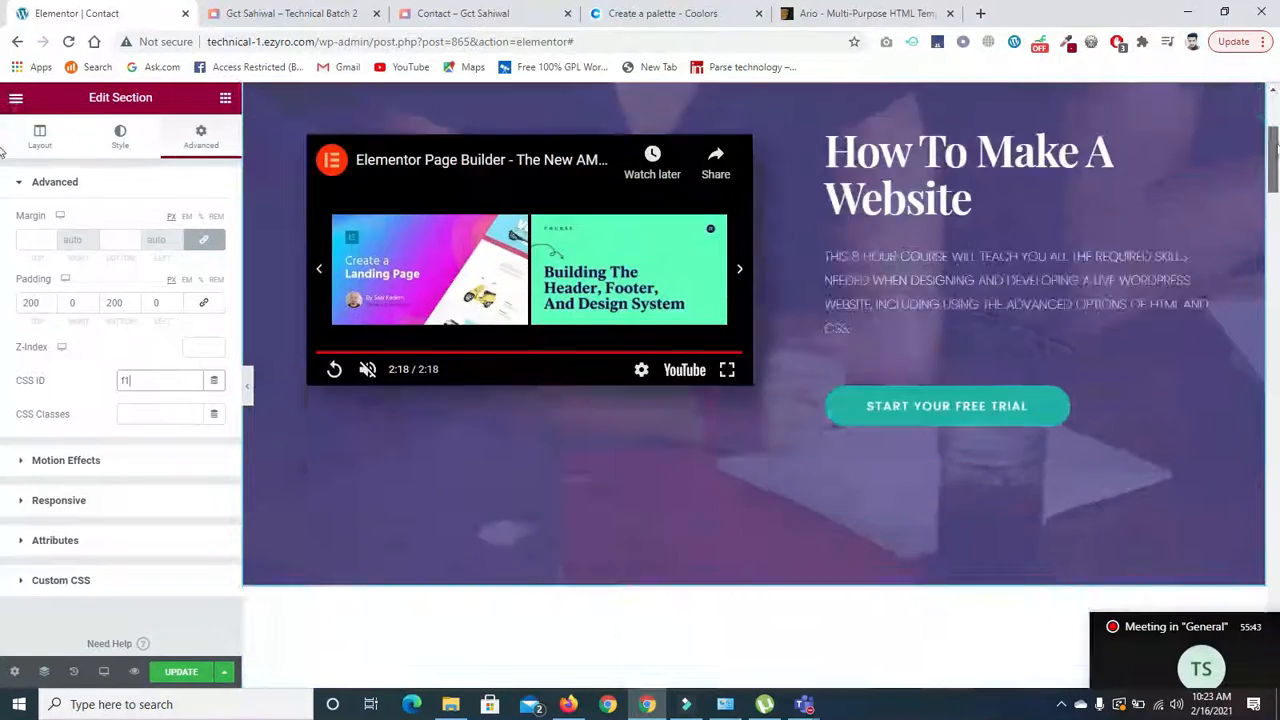
pyautogui.scroll(-4, 837, 200)
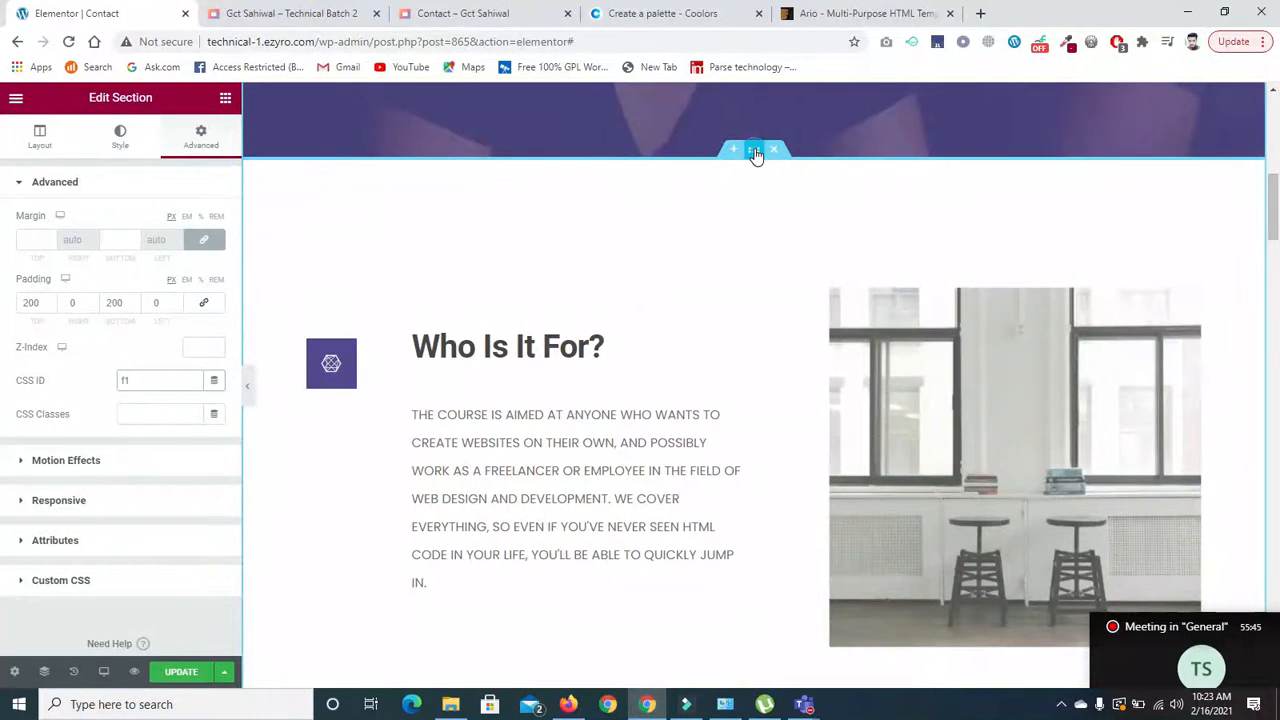
pyautogui.click(755, 152)
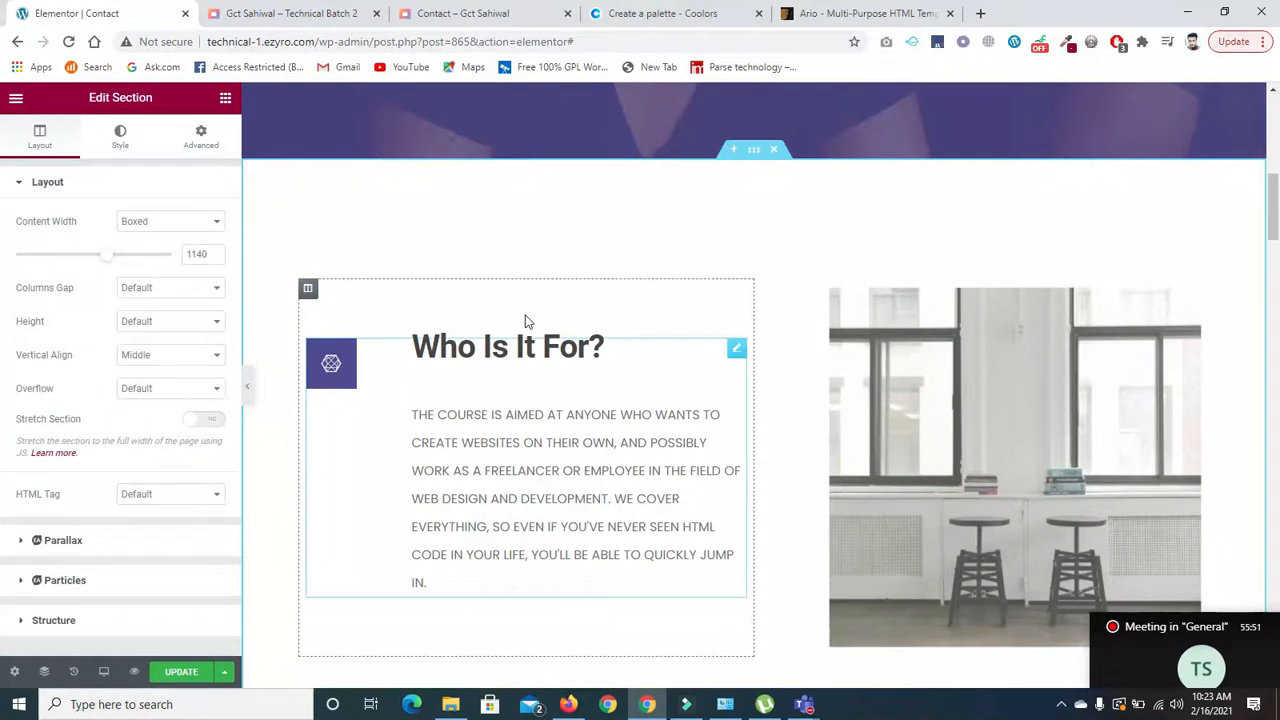
pyautogui.click(307, 289)
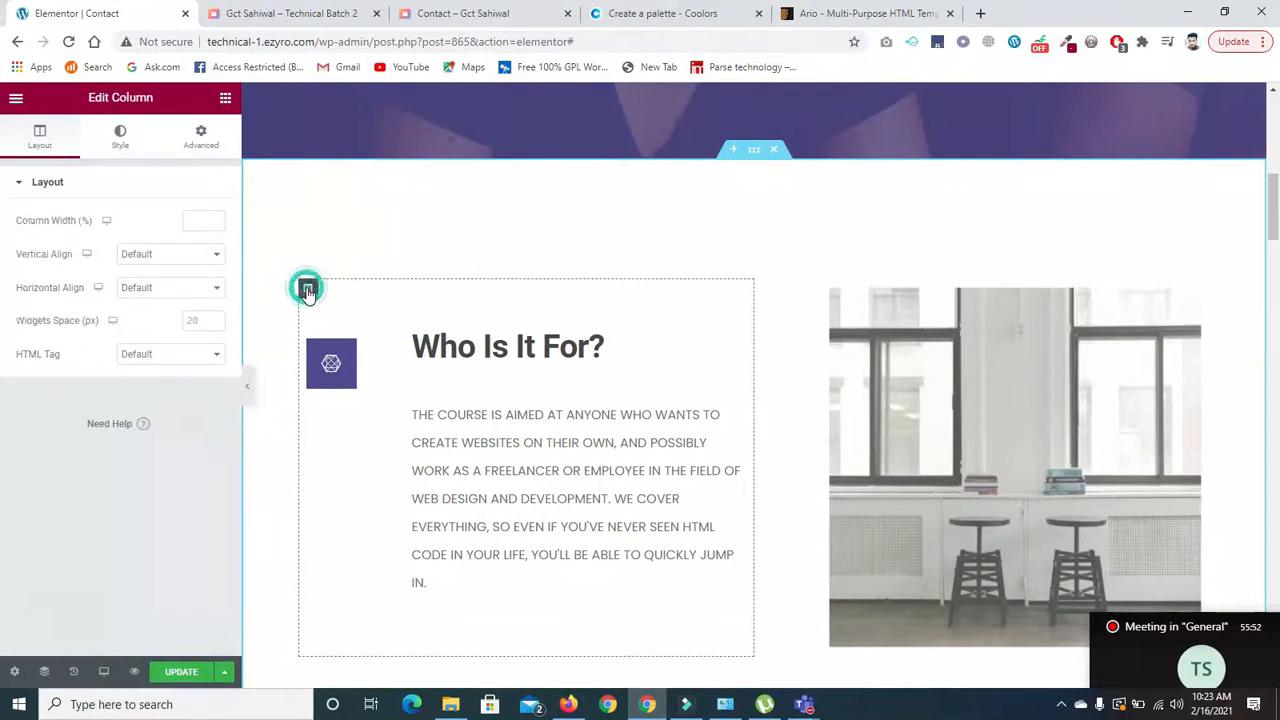
pyautogui.click(754, 152)
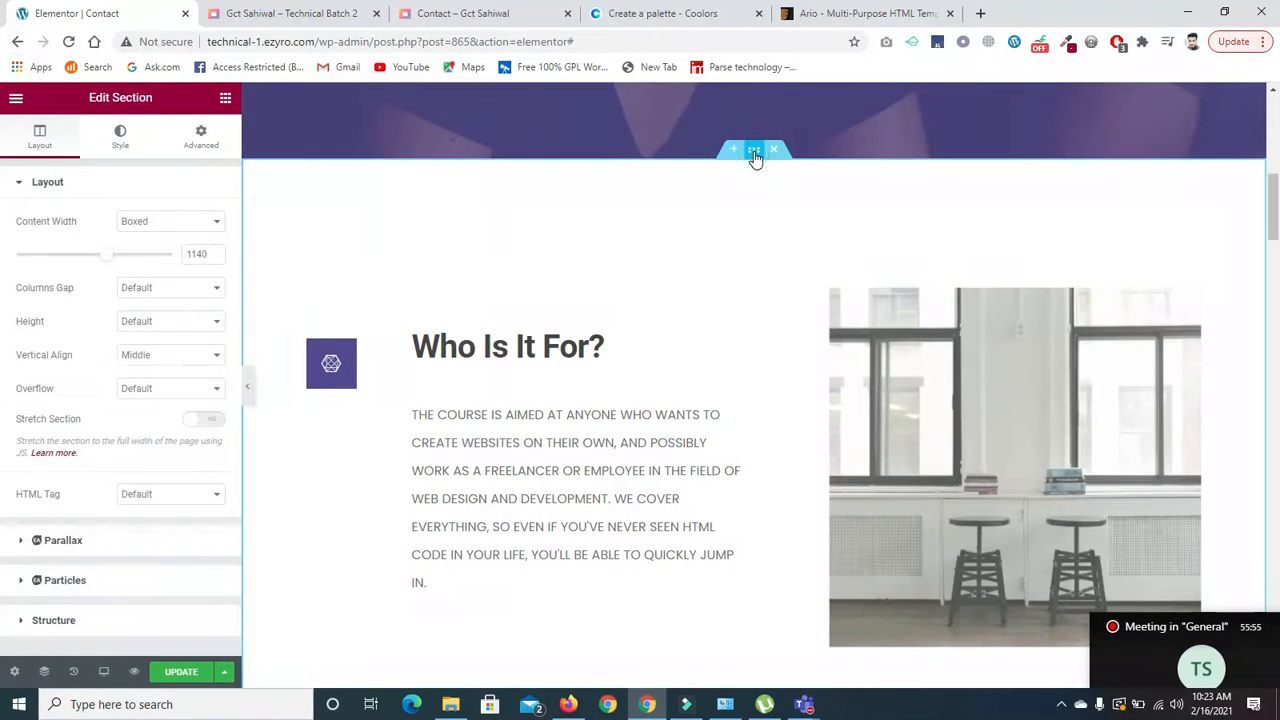
pyautogui.click(200, 137)
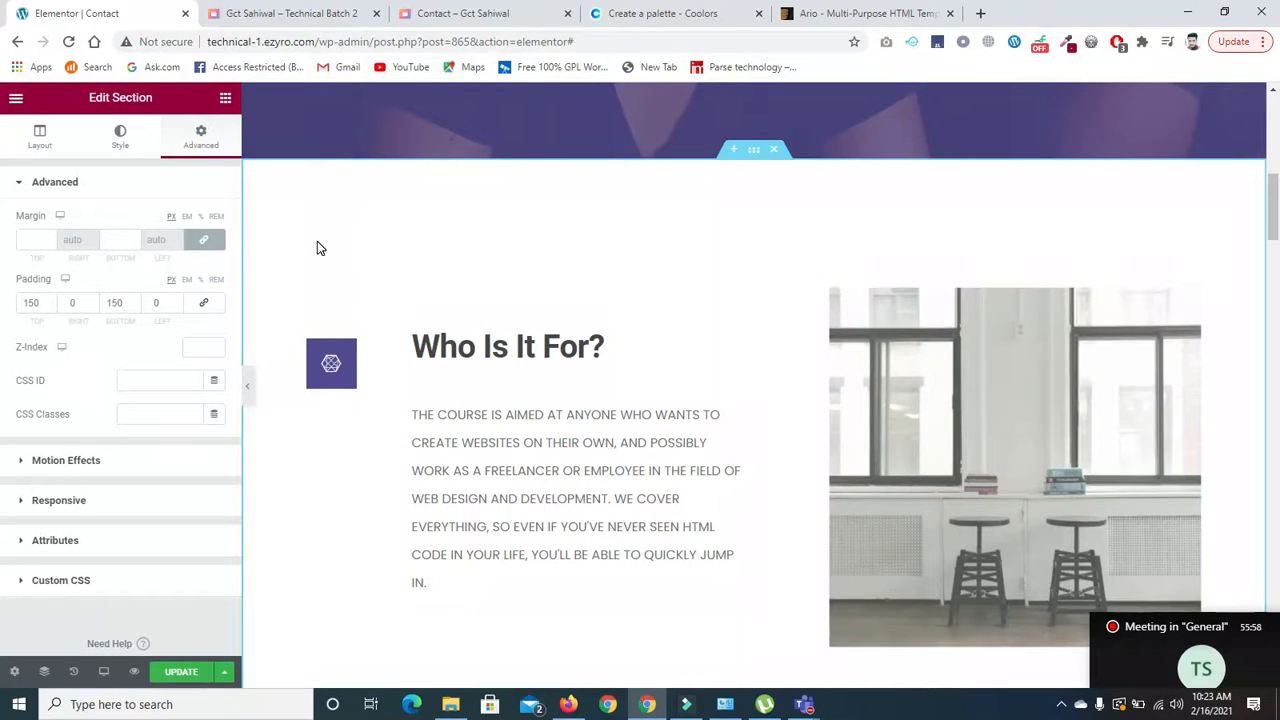
pyautogui.click(131, 380)
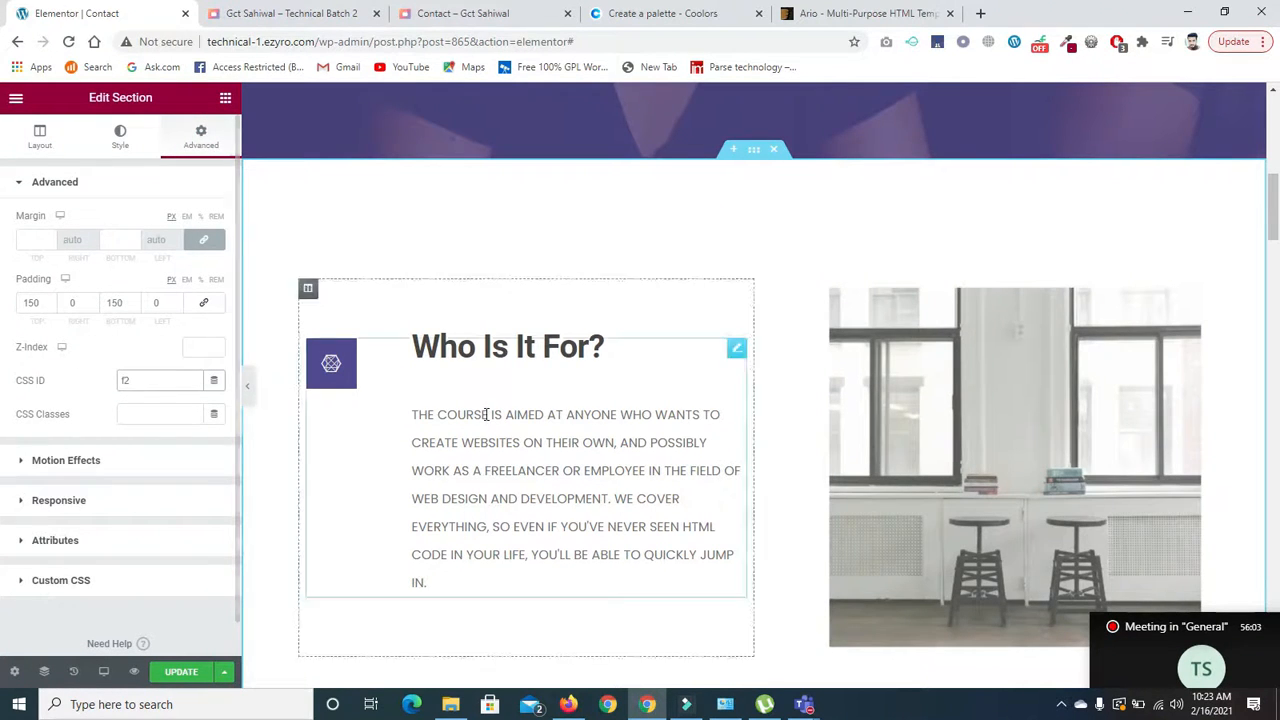
# Set the CSS ID of the "Our Teaching Team" section to f3.
pyautogui.moveTo(1275, 188); pyautogui.dragTo(1276, 253)
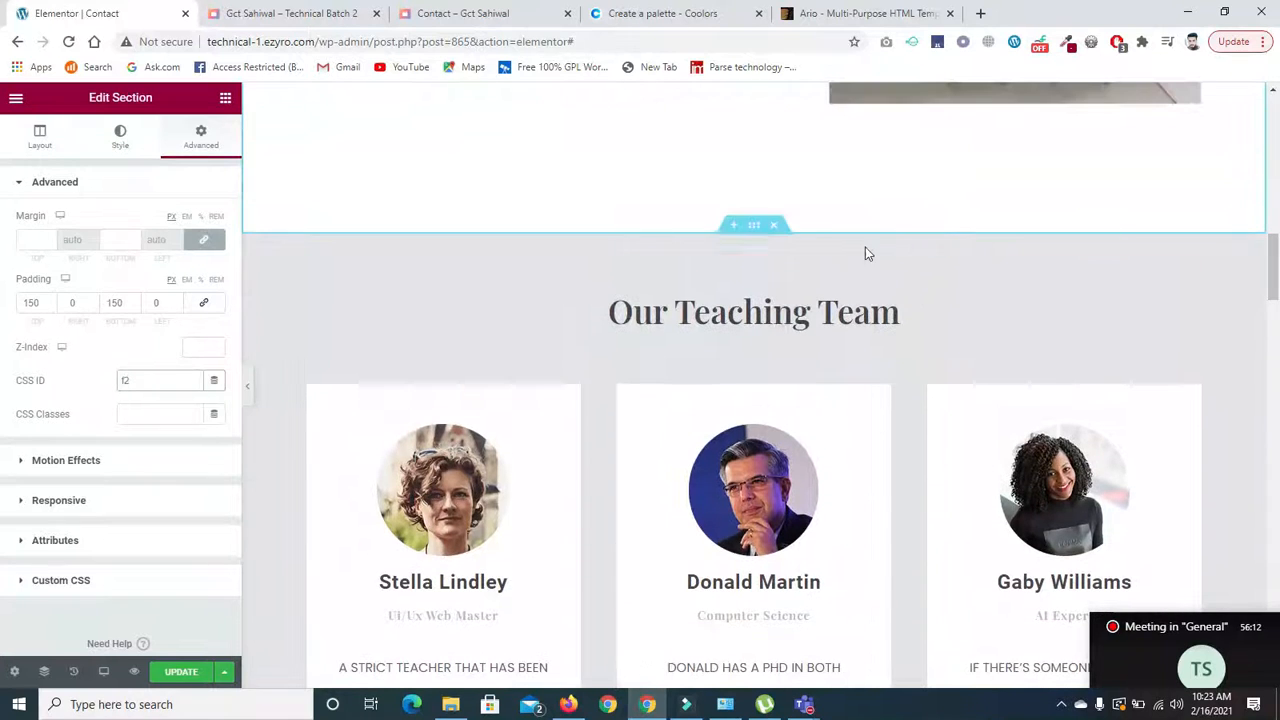
pyautogui.click(754, 228)
pyautogui.click(200, 146)
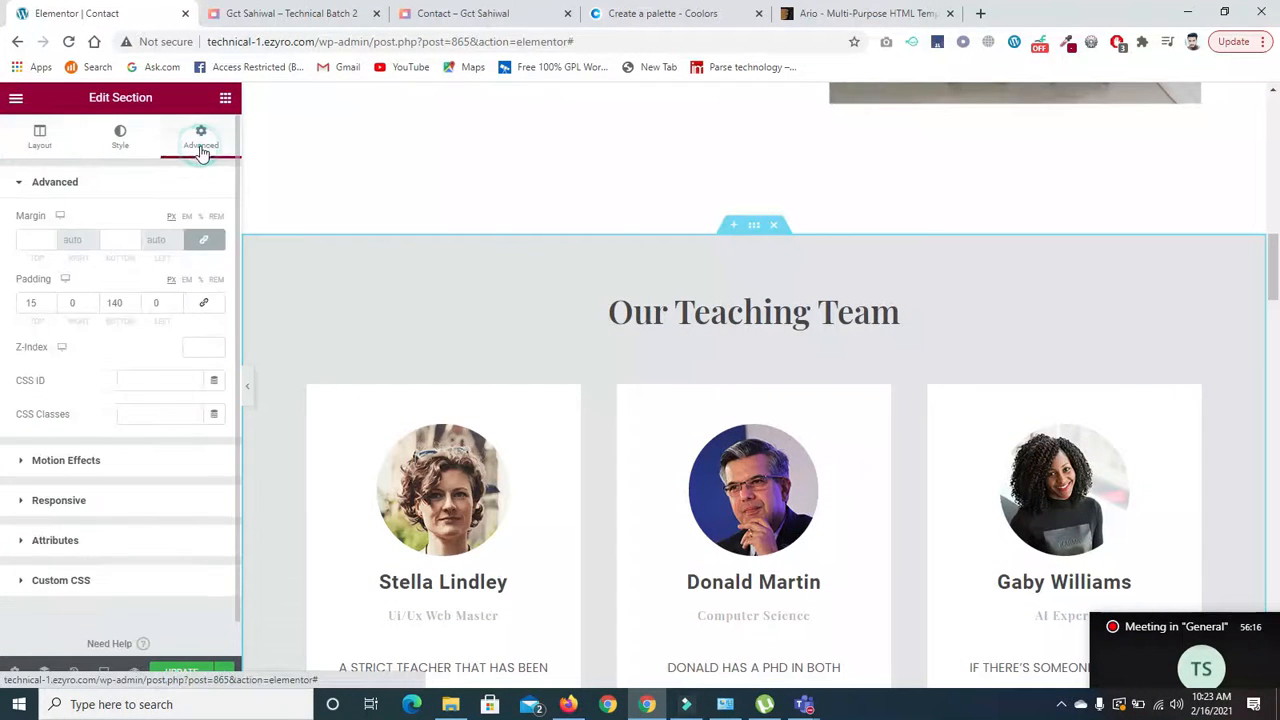
pyautogui.click(149, 390)
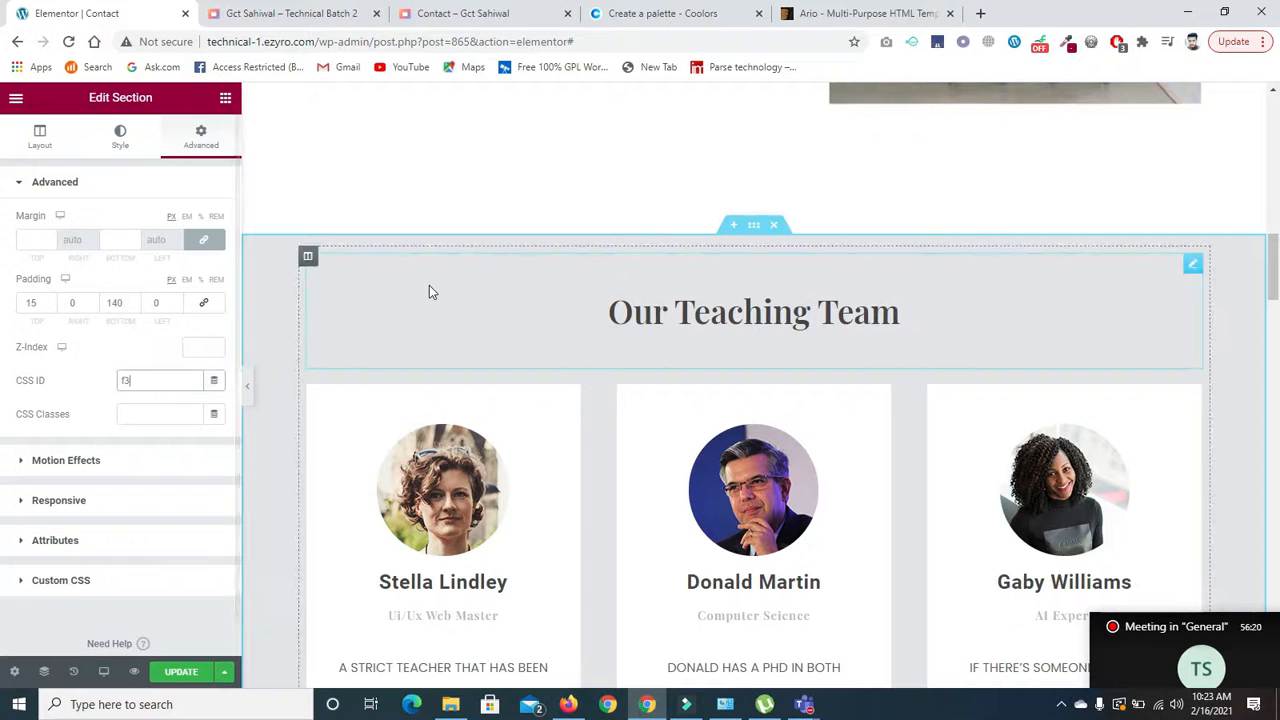
pyautogui.moveTo(1278, 287); pyautogui.dragTo(1279, 321)
pyautogui.scroll(2, 811, 234)
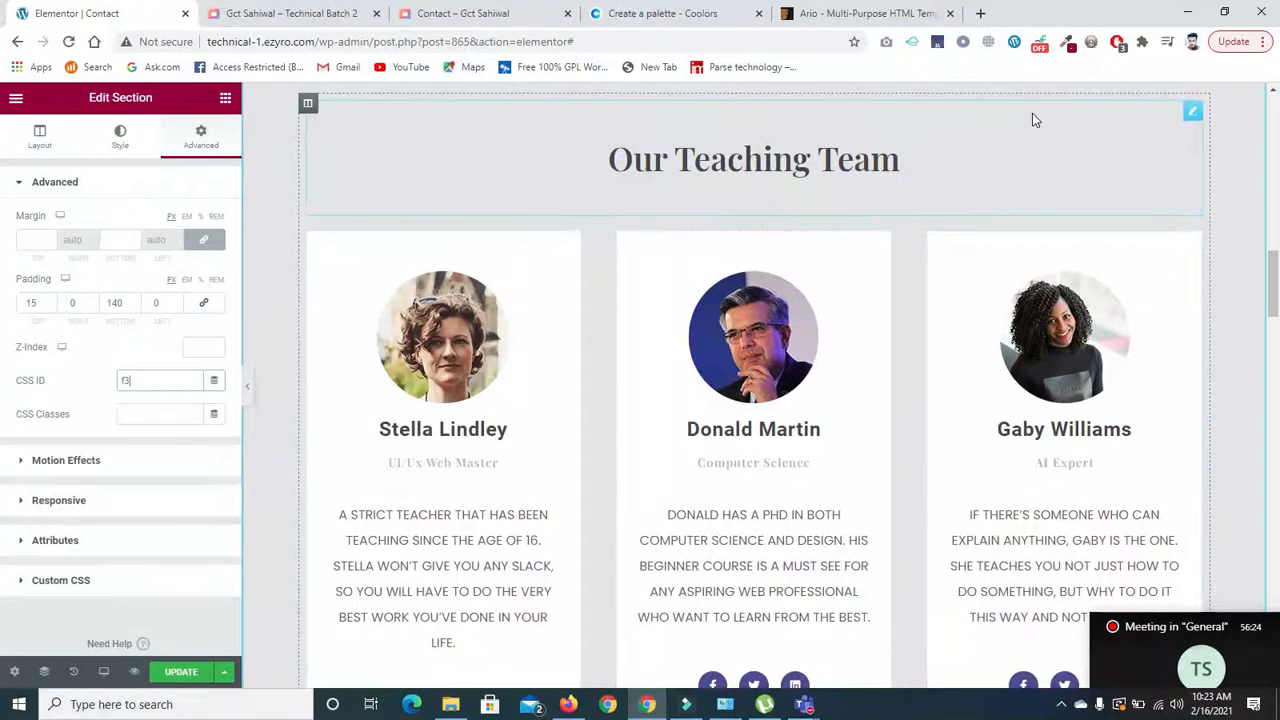
pyautogui.click(1192, 111)
pyautogui.click(205, 142)
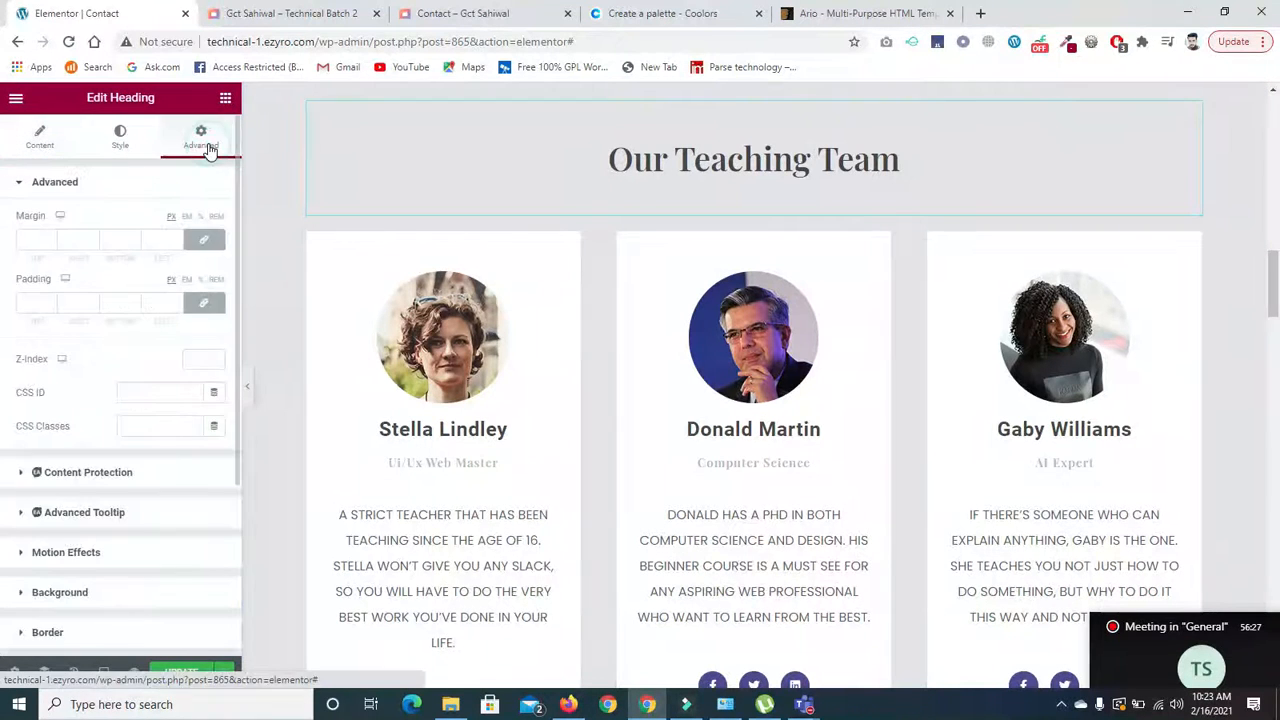
# Set the CSS ID of the section containing "Practice Makes Perfect" to f4.
pyautogui.moveTo(1278, 312); pyautogui.dragTo(1279, 394)
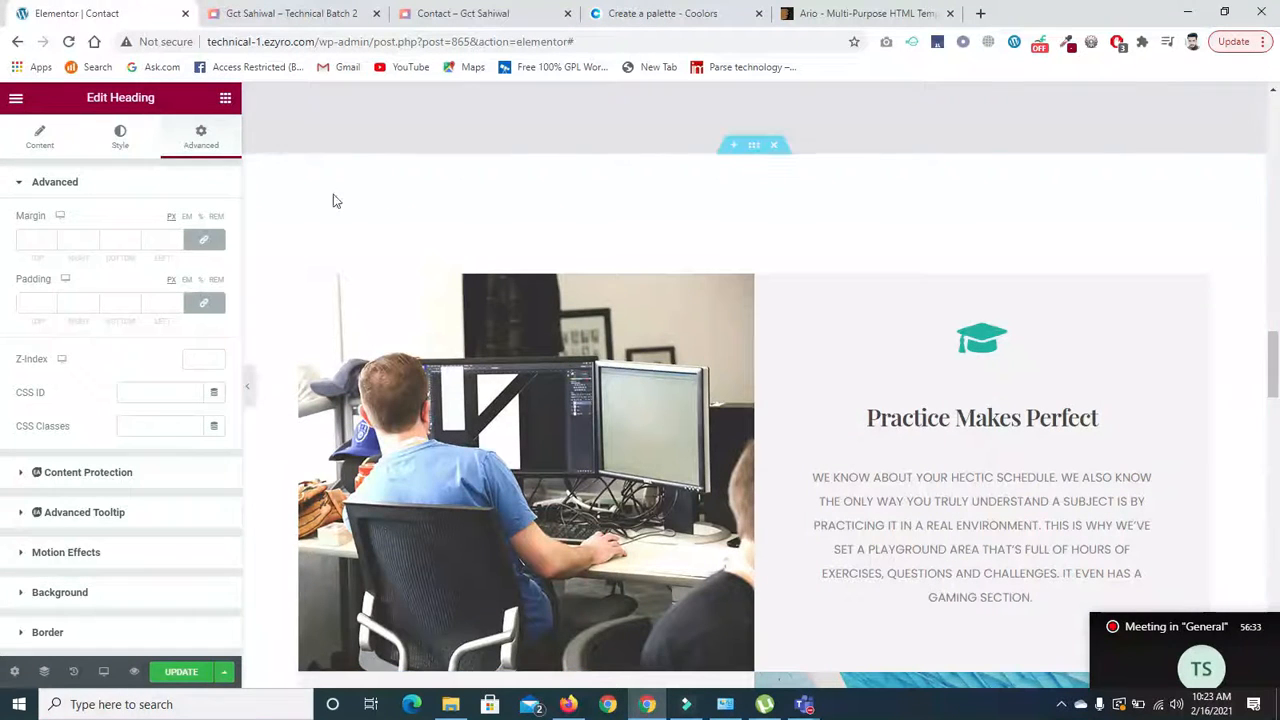
pyautogui.click(750, 147)
pyautogui.click(190, 135)
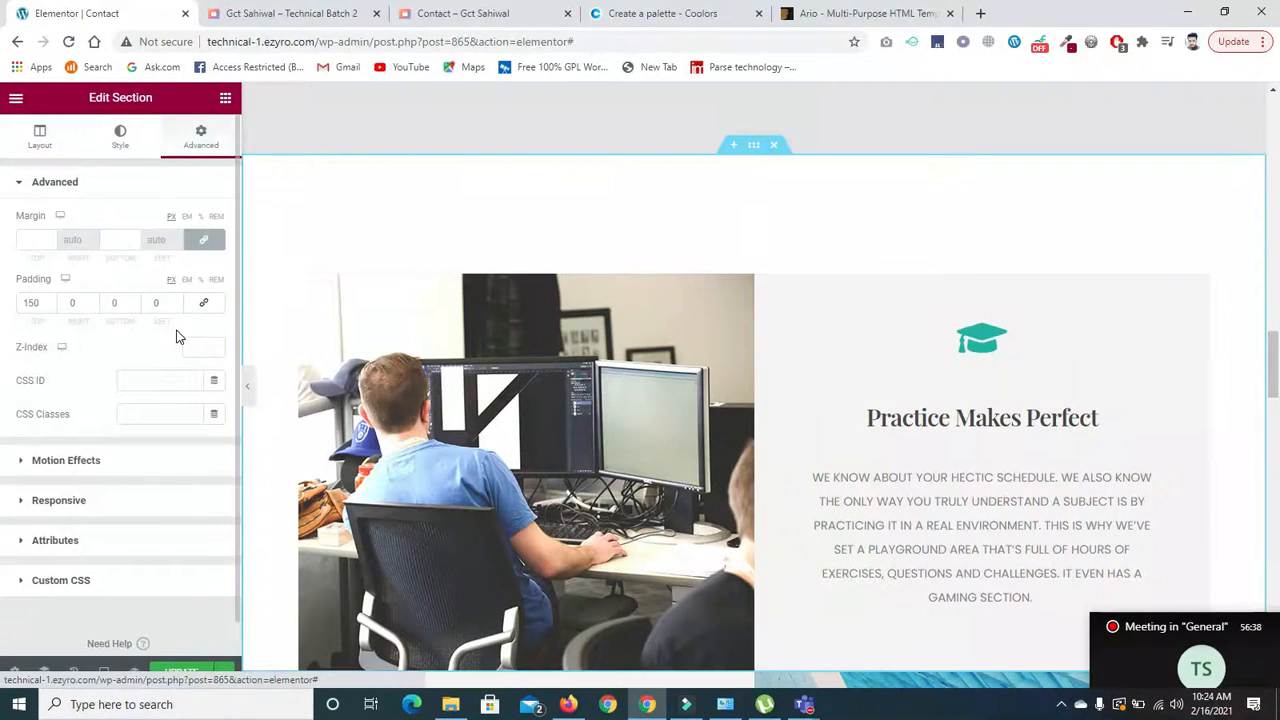
pyautogui.click(155, 380)
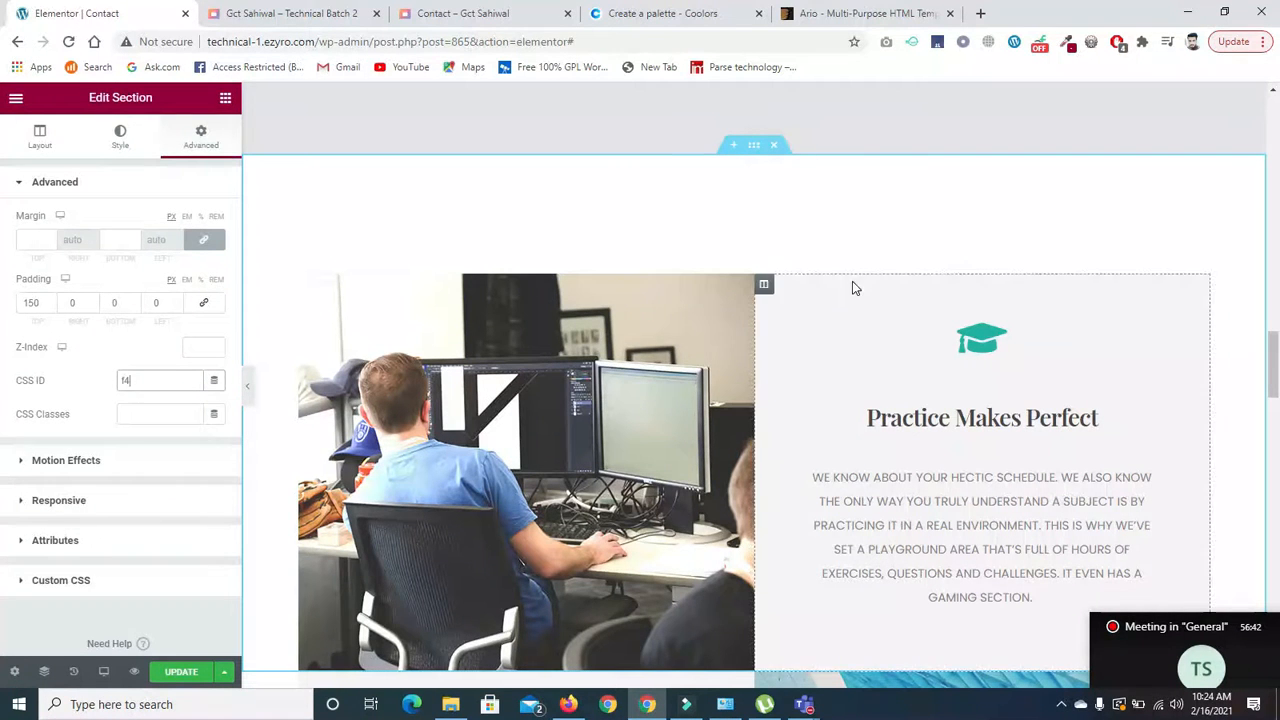
# Set the CSS ID of the "Learn From The Very Best" section to f5.
pyautogui.moveTo(1277, 358); pyautogui.dragTo(1278, 461)
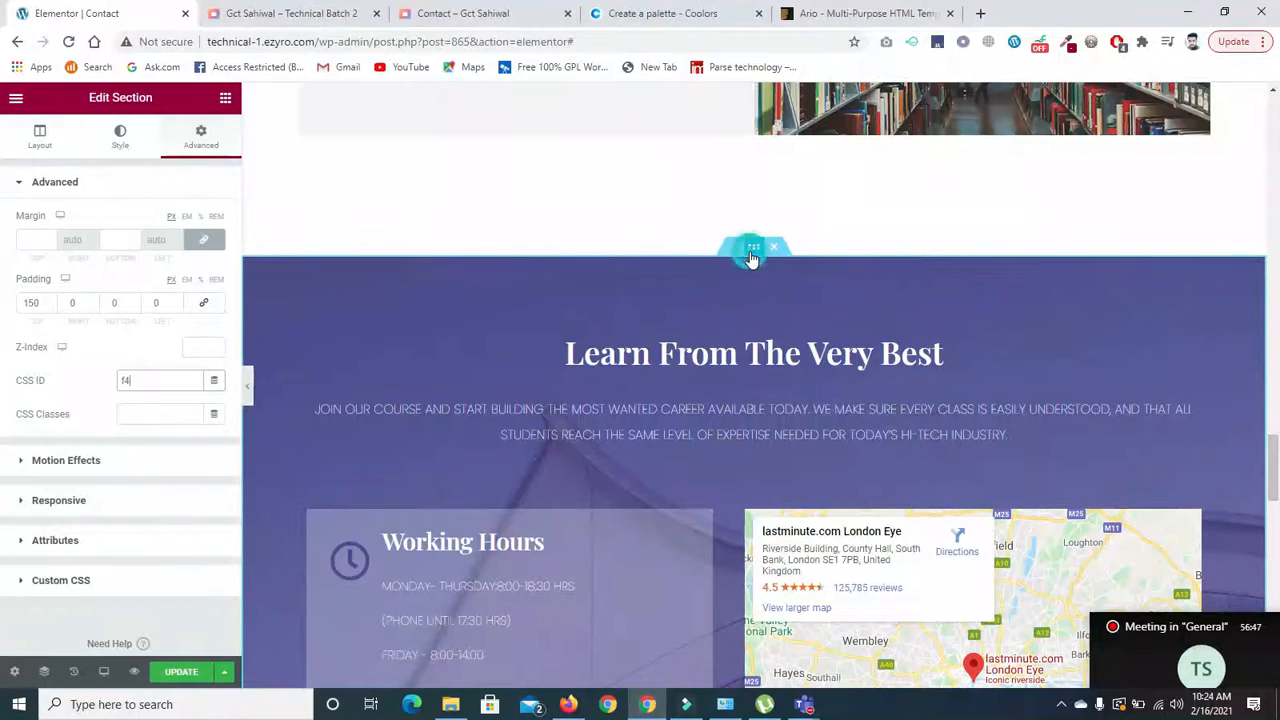
pyautogui.click(753, 246)
pyautogui.click(200, 137)
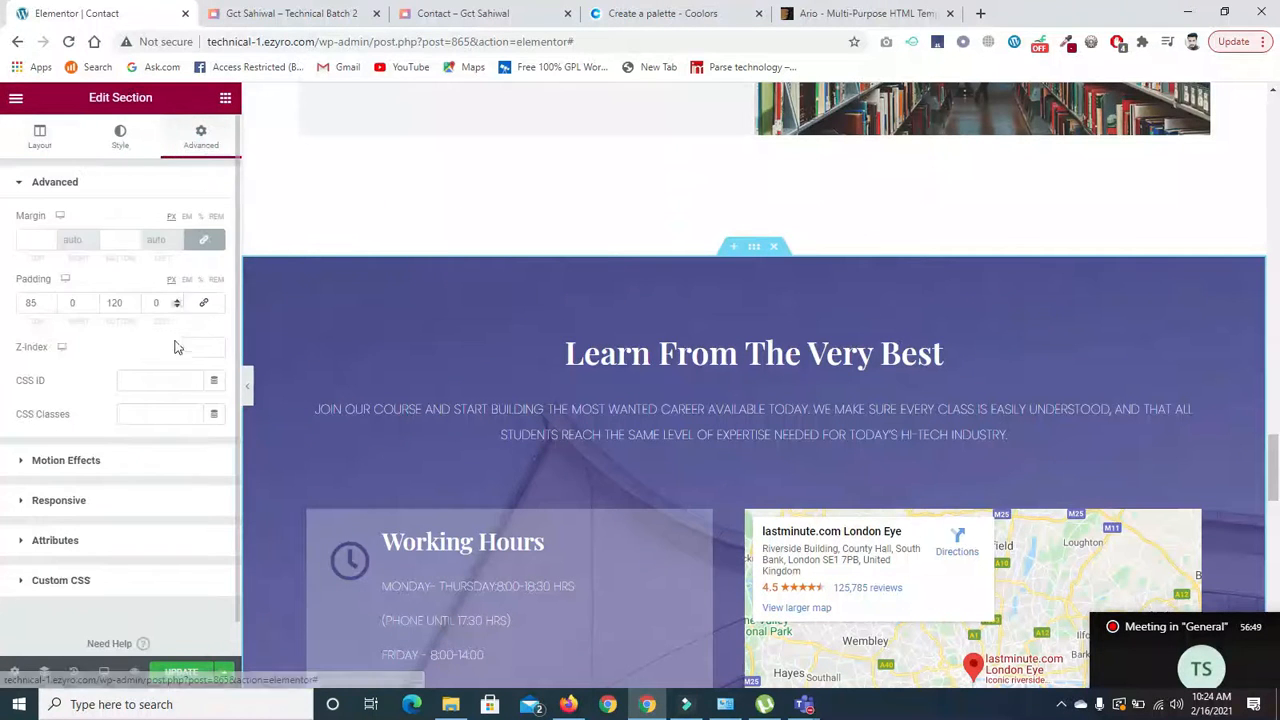
pyautogui.click(172, 380)
pyautogui.write('f5')
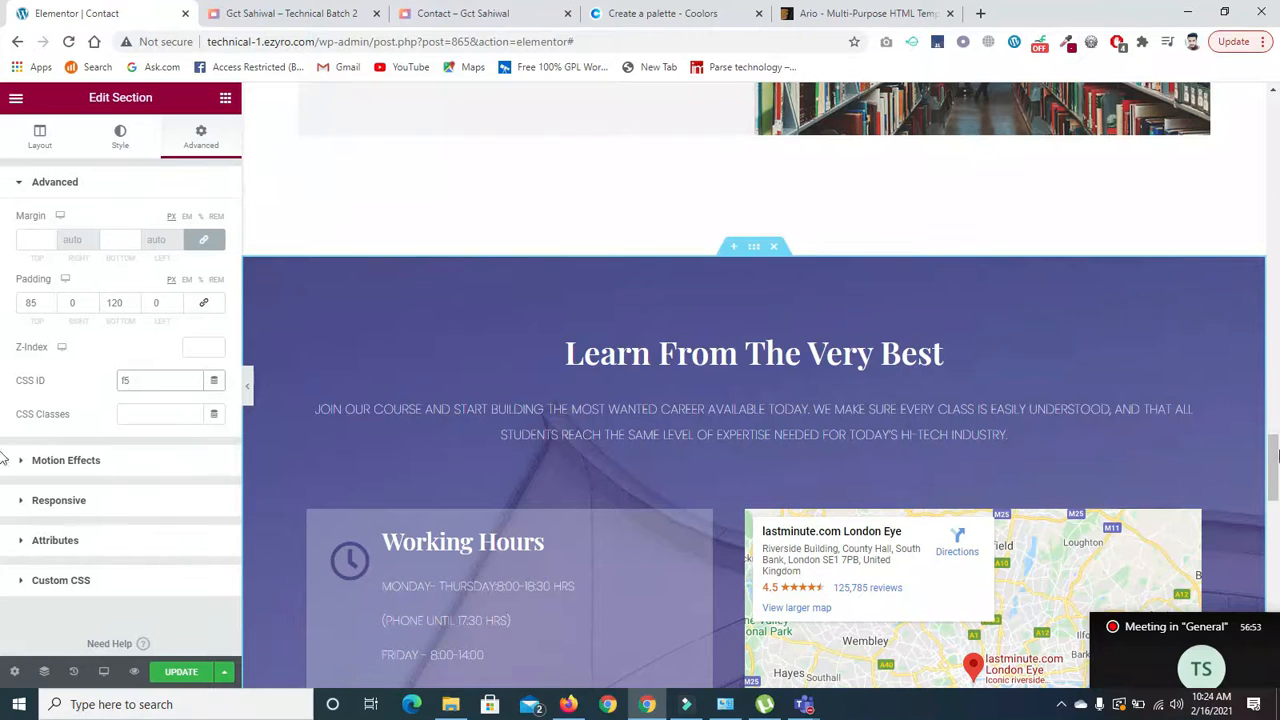
# Set the CSS ID of the Contact section with the phone number and map to f6, and update the page.
pyautogui.moveTo(1277, 455); pyautogui.dragTo(1275, 566)
pyautogui.click(752, 96)
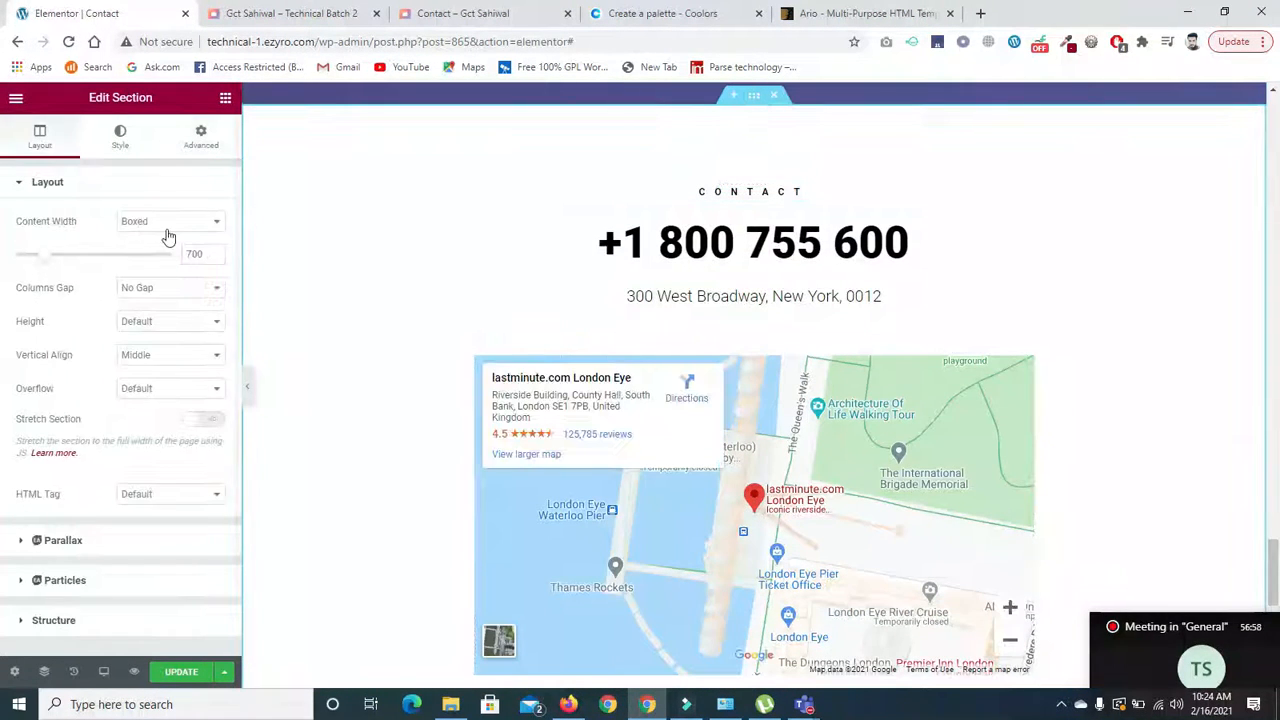
pyautogui.click(200, 140)
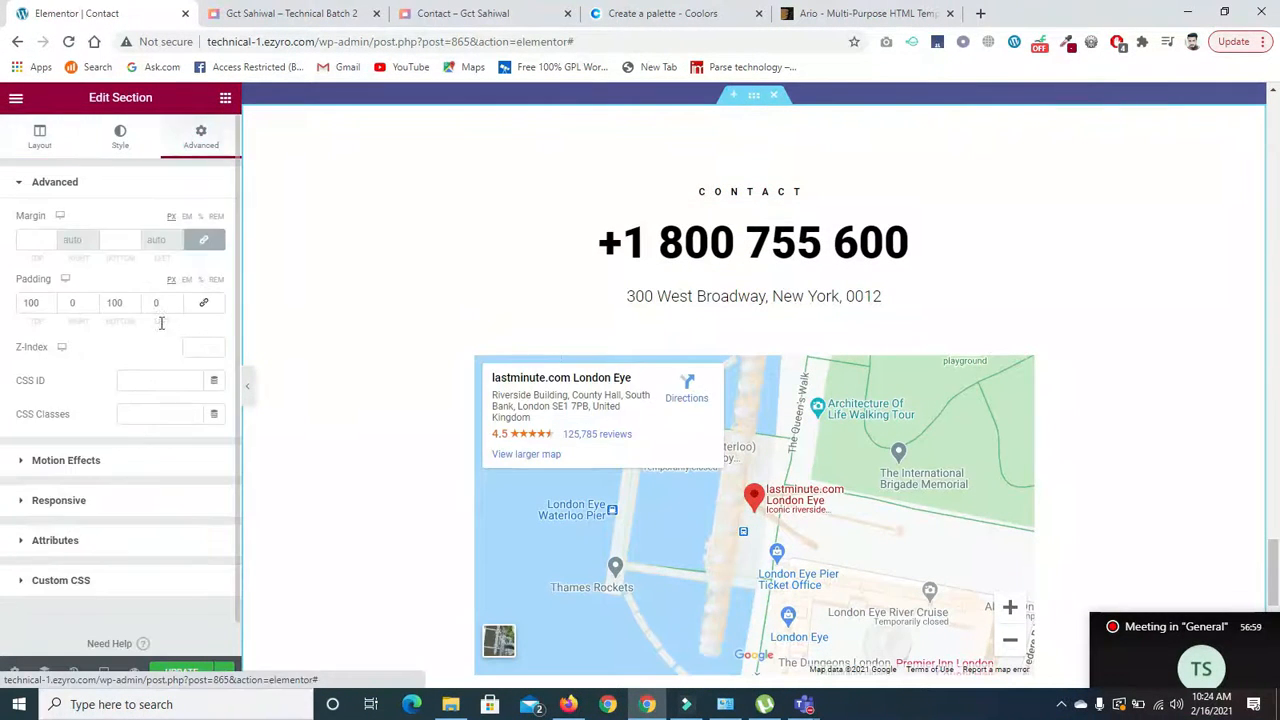
pyautogui.click(144, 377)
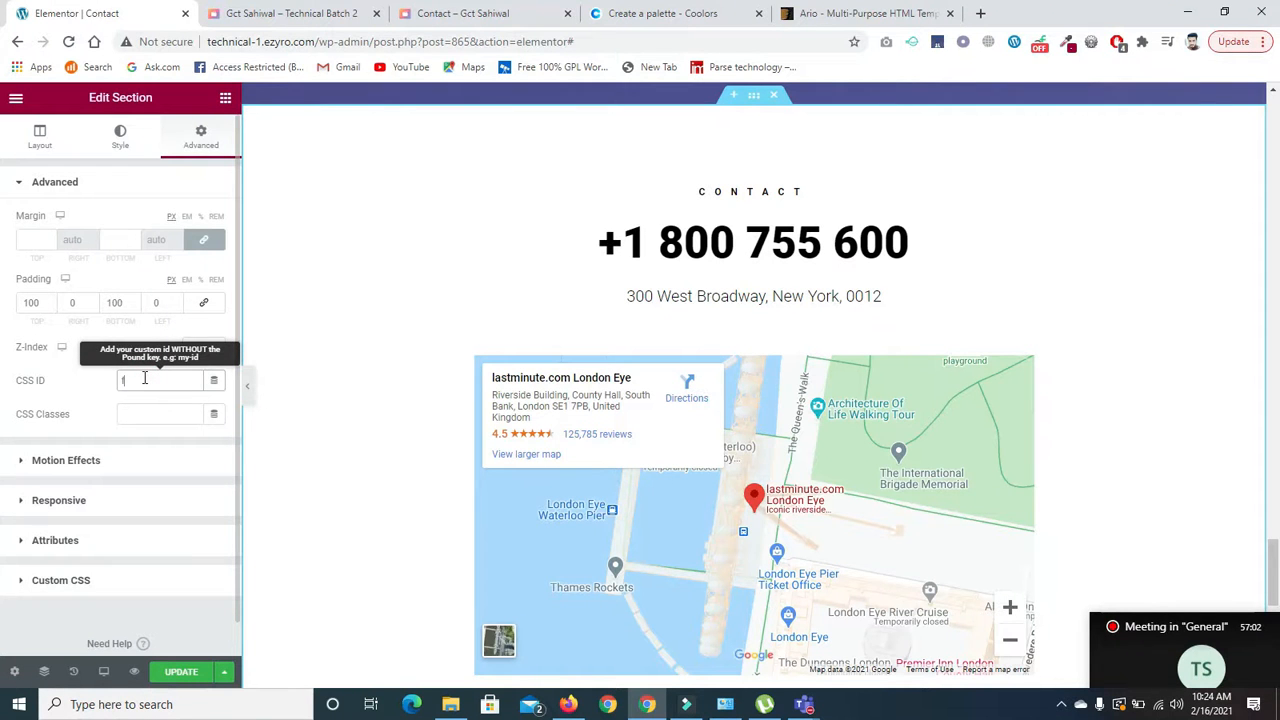
pyautogui.click(77, 381)
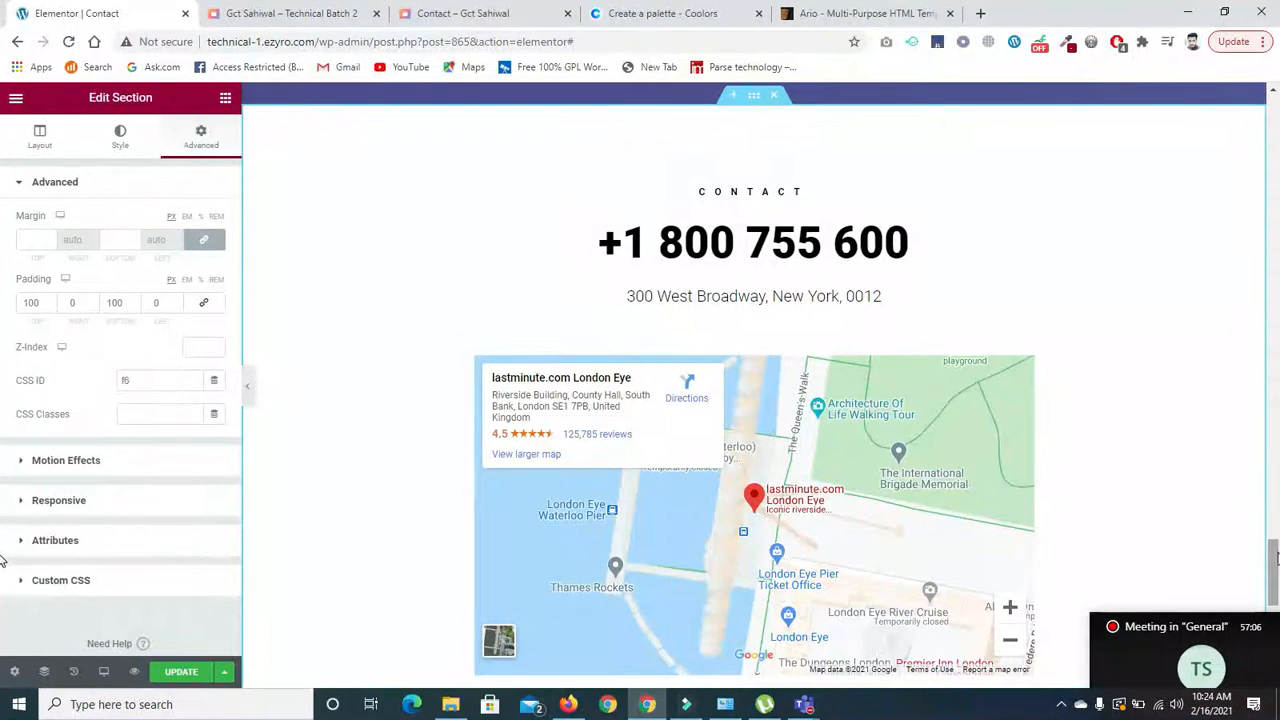
pyautogui.moveTo(1277, 543); pyautogui.dragTo(1278, 97)
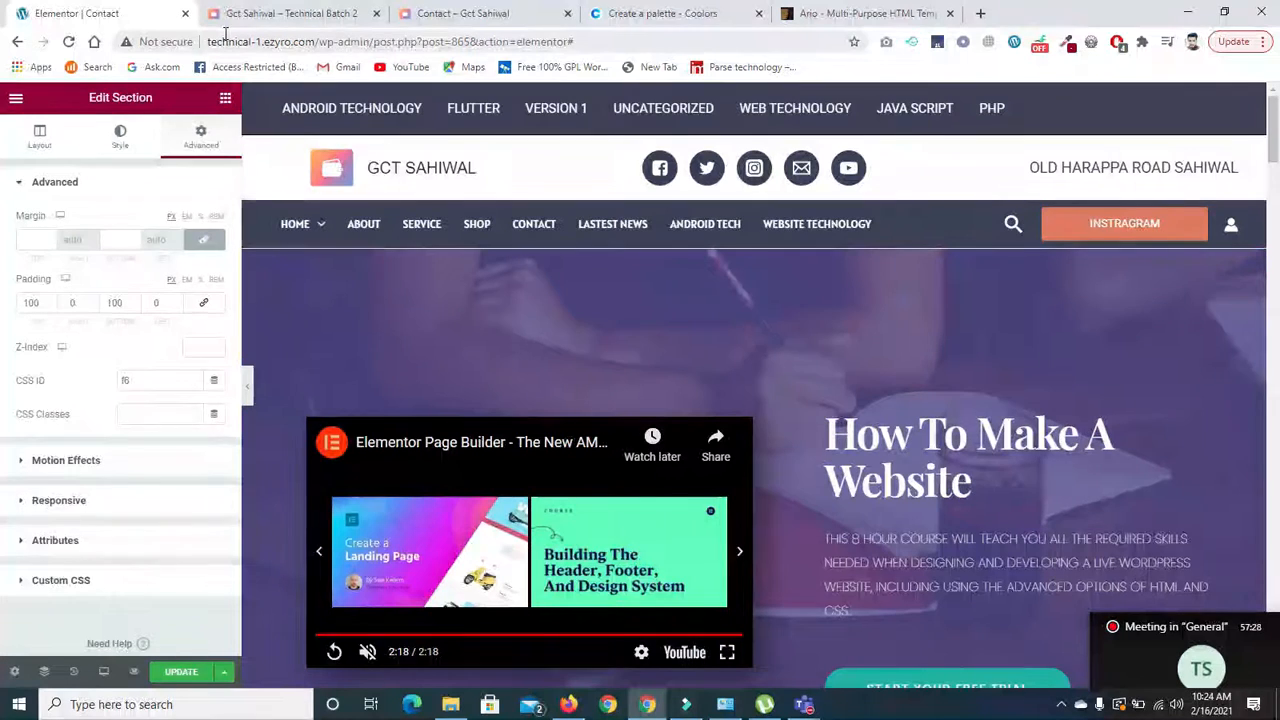
pyautogui.click(181, 671)
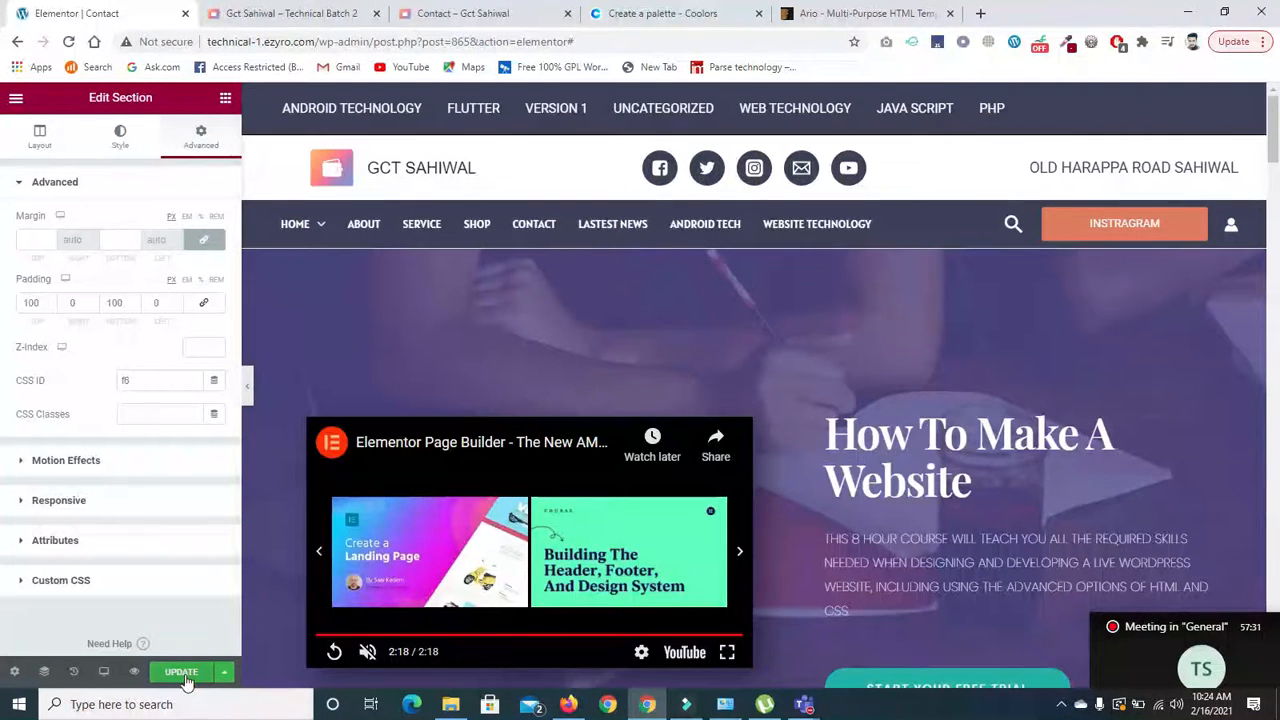
# Duplicate the editor's browser tab, load the WordPress dashboard at wp-admin in it, and open the Menus page under Appearance.
pyautogui.rightClick(75, 13)
pyautogui.click(110, 104)
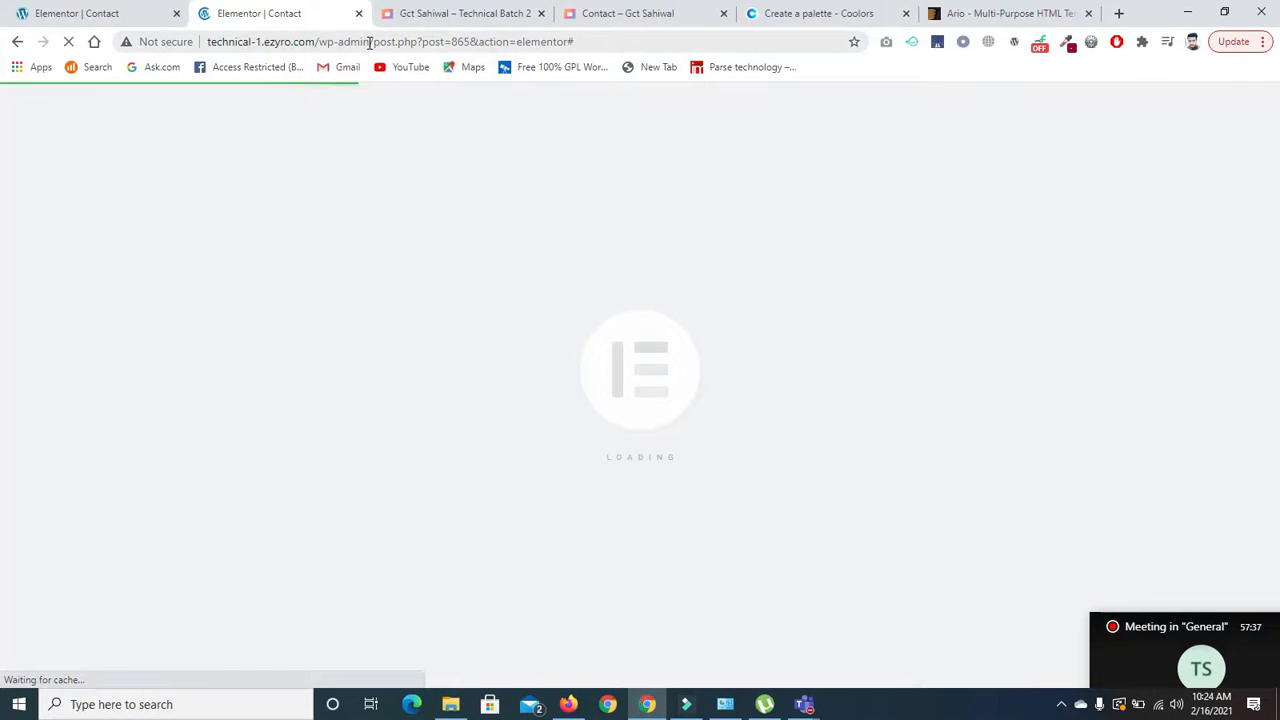
pyautogui.moveTo(370, 42); pyautogui.dragTo(580, 42)
pyautogui.press('BackSpace')
pyautogui.press('Return')
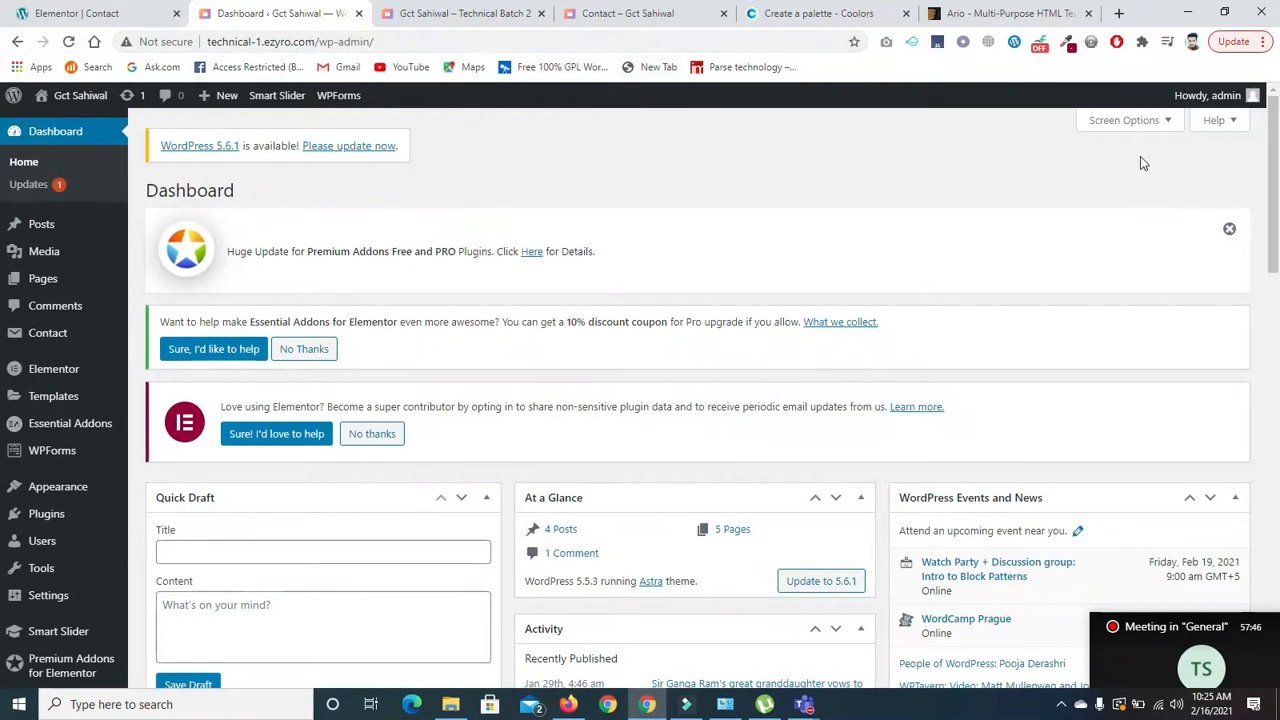
pyautogui.scroll(-2, 1140, 156)
pyautogui.scroll(-1, 1277, 218)
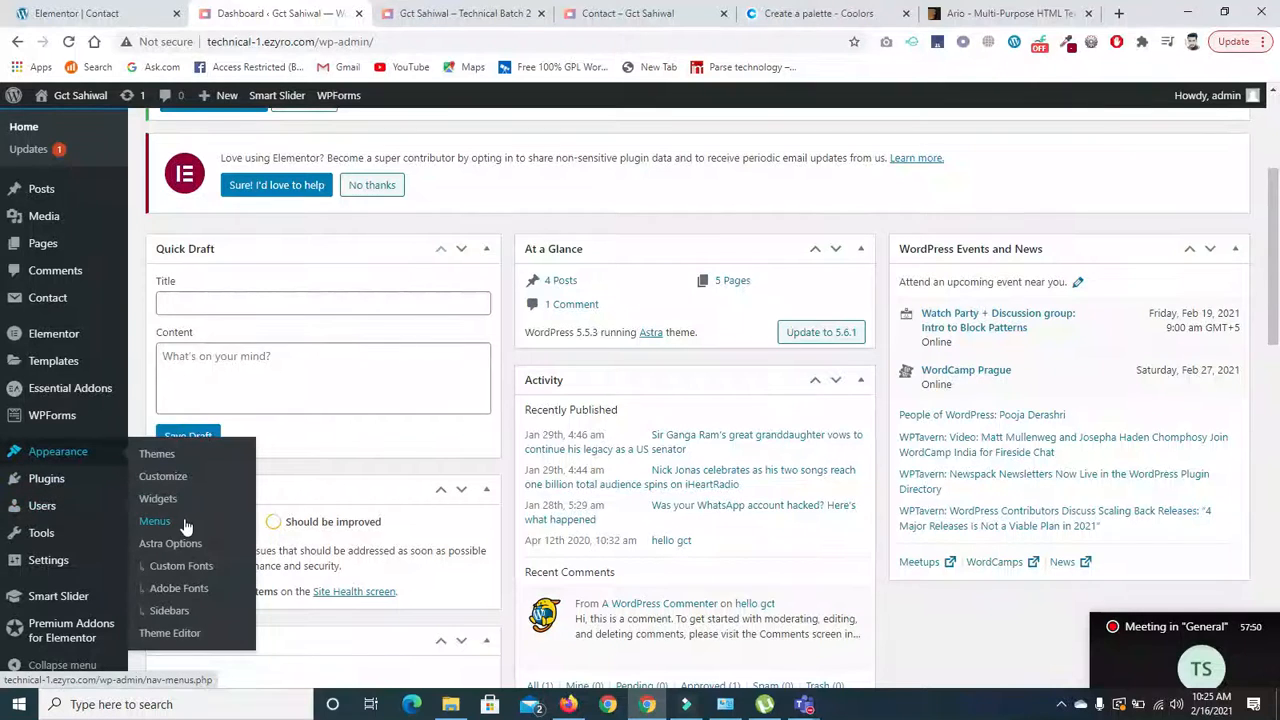
pyautogui.click(162, 520)
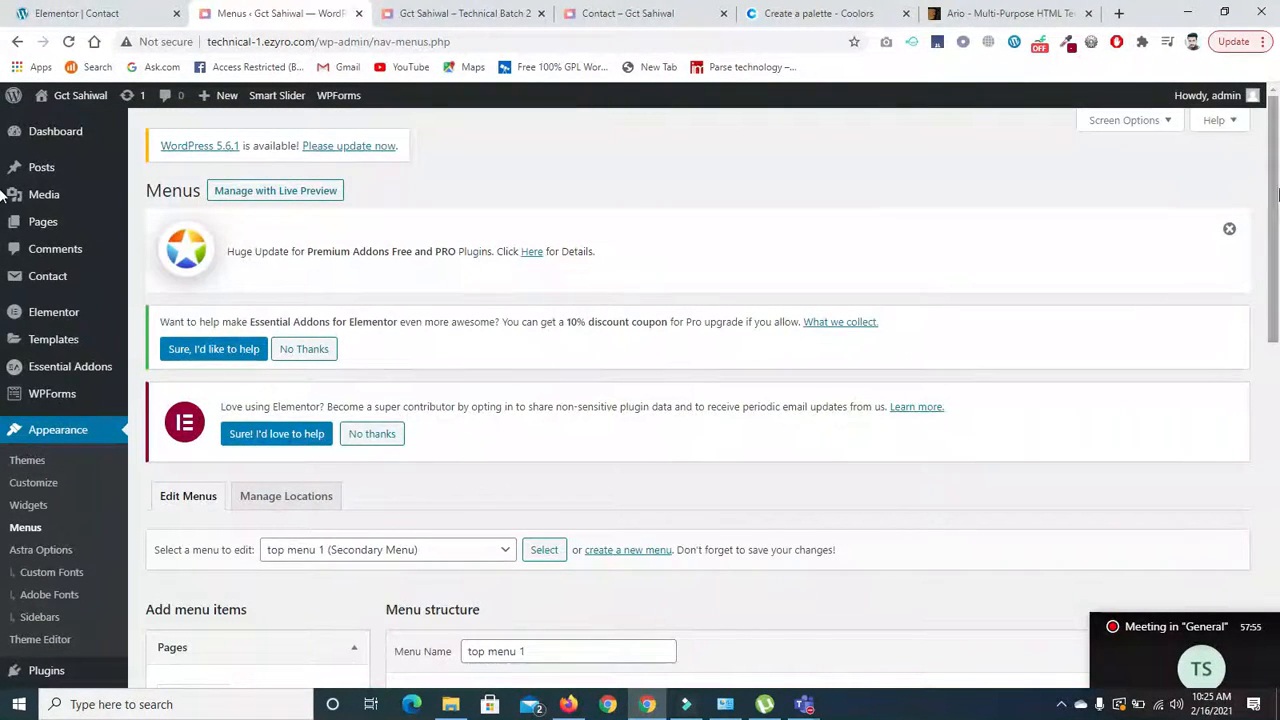
# Look through the existing menus available for editing and start a new, empty menu.
pyautogui.scroll(-3, 700, 300)
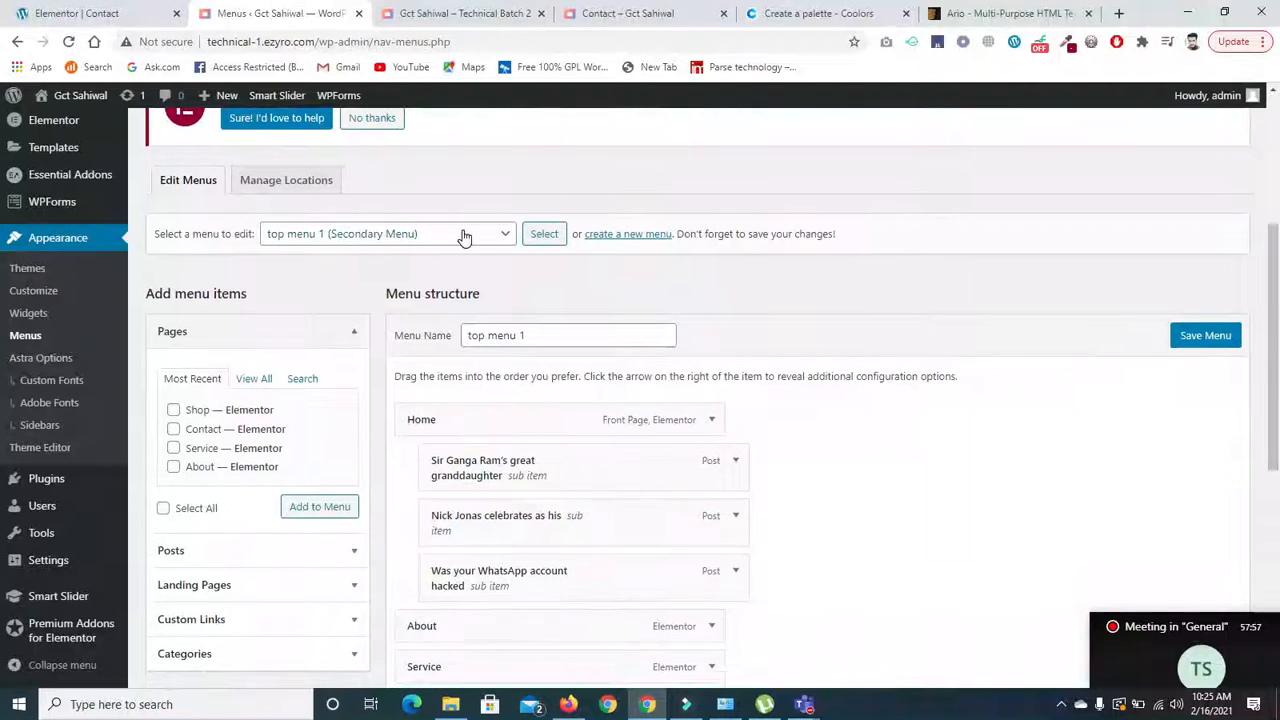
pyautogui.click(503, 234)
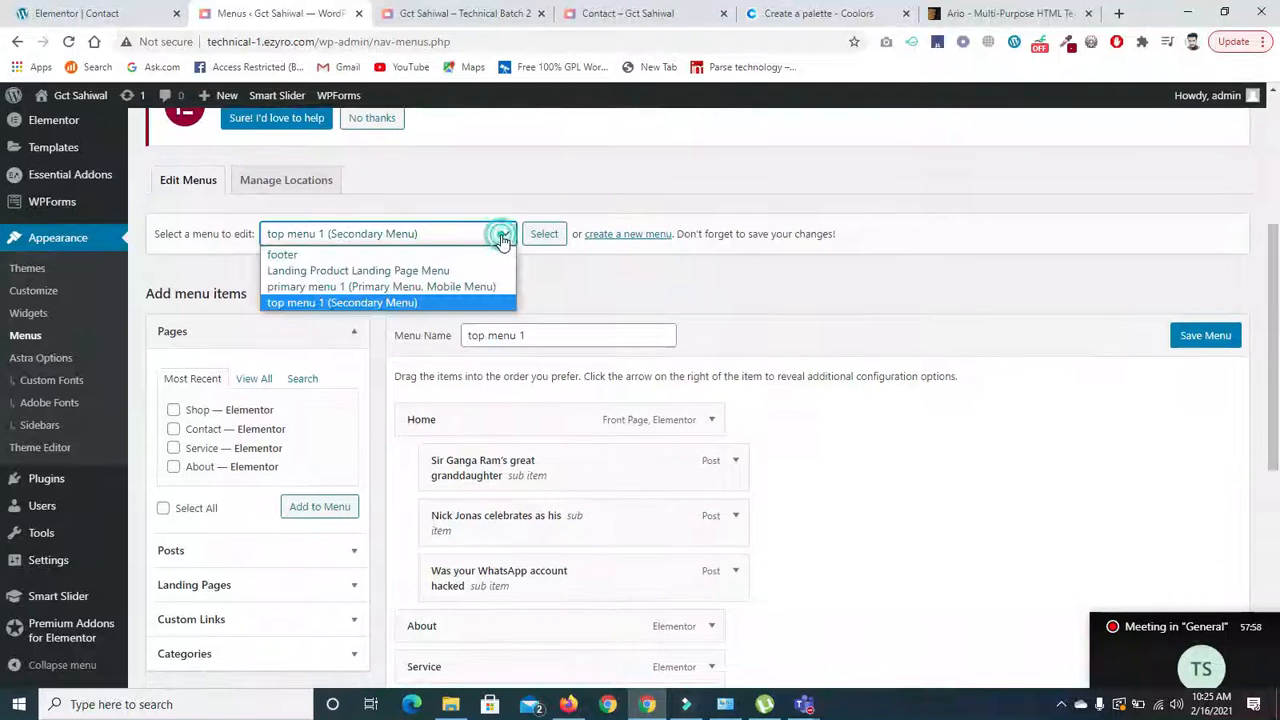
pyautogui.click(637, 236)
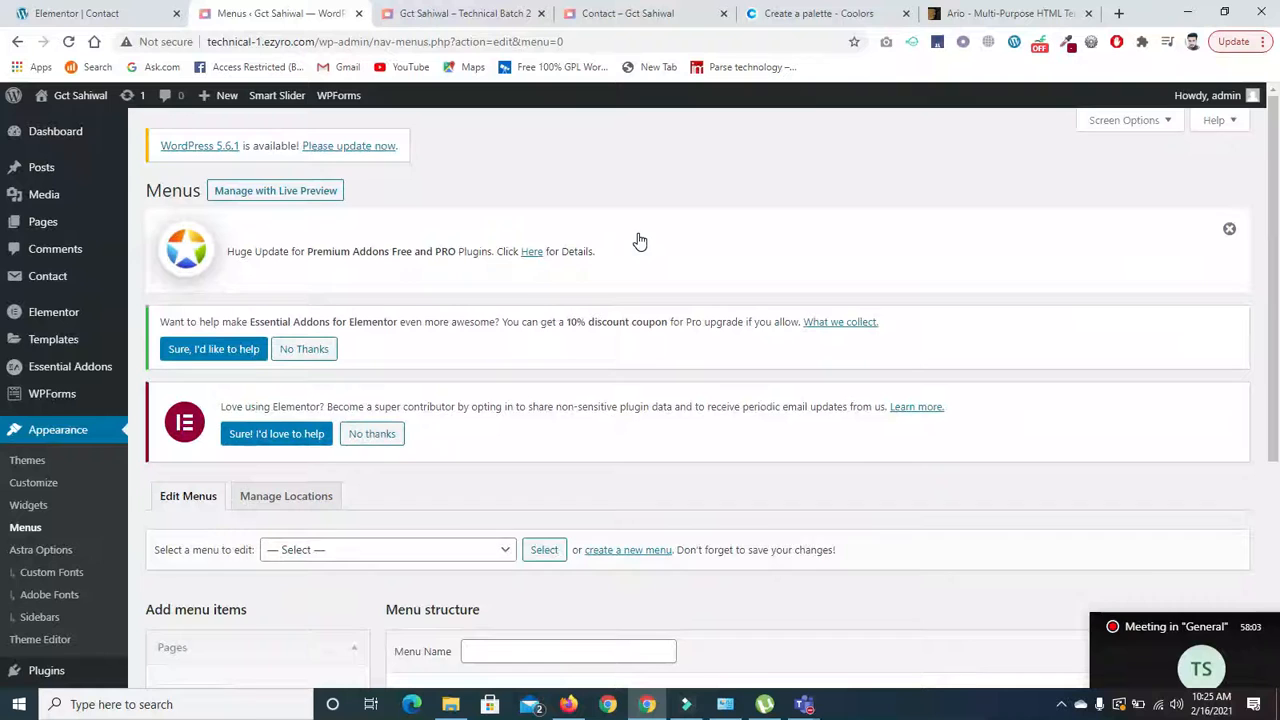
# Name the new menu "landing pages" and create it.
pyautogui.moveTo(1273, 232); pyautogui.dragTo(1273, 373)
pyautogui.click(491, 421)
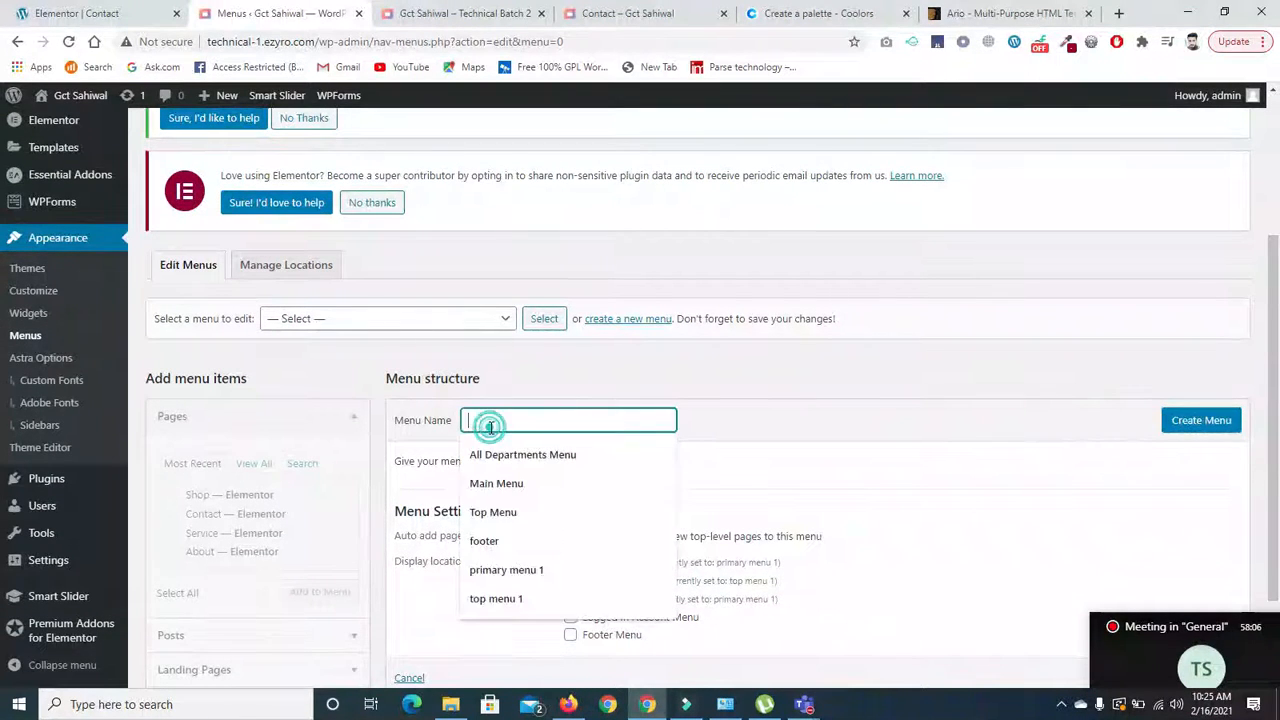
pyautogui.write('landing pages')
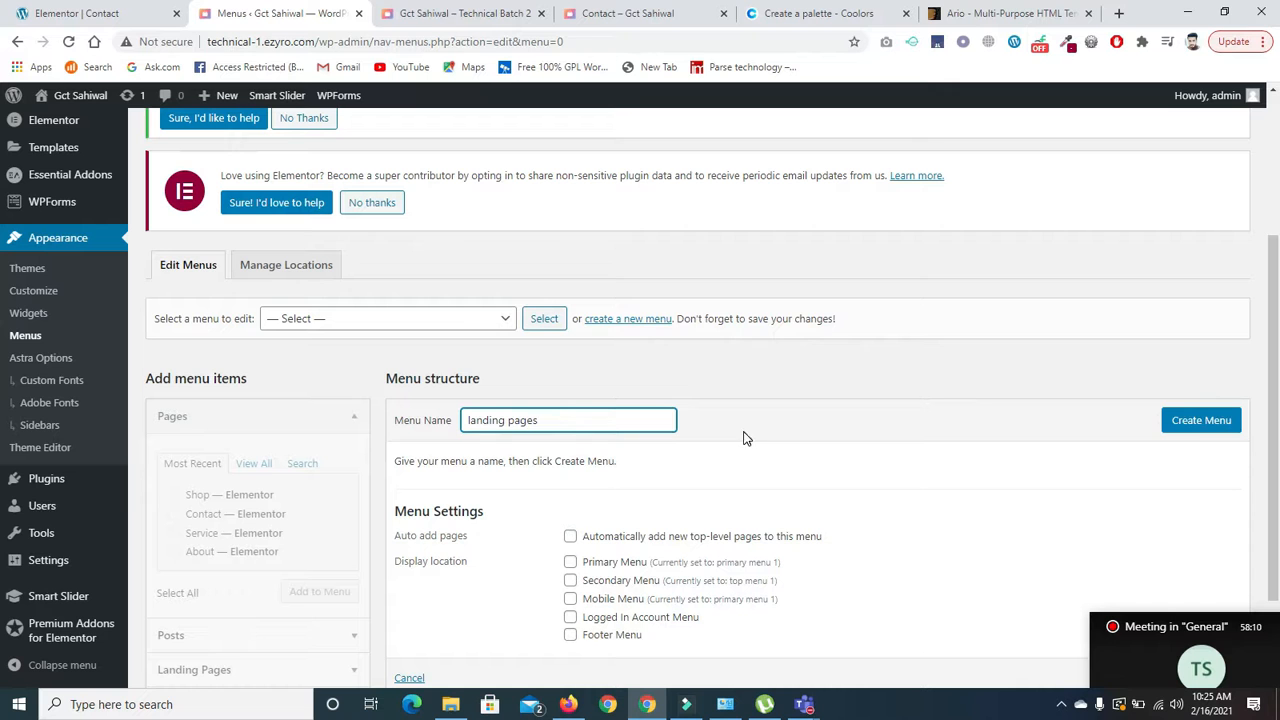
pyautogui.click(1201, 421)
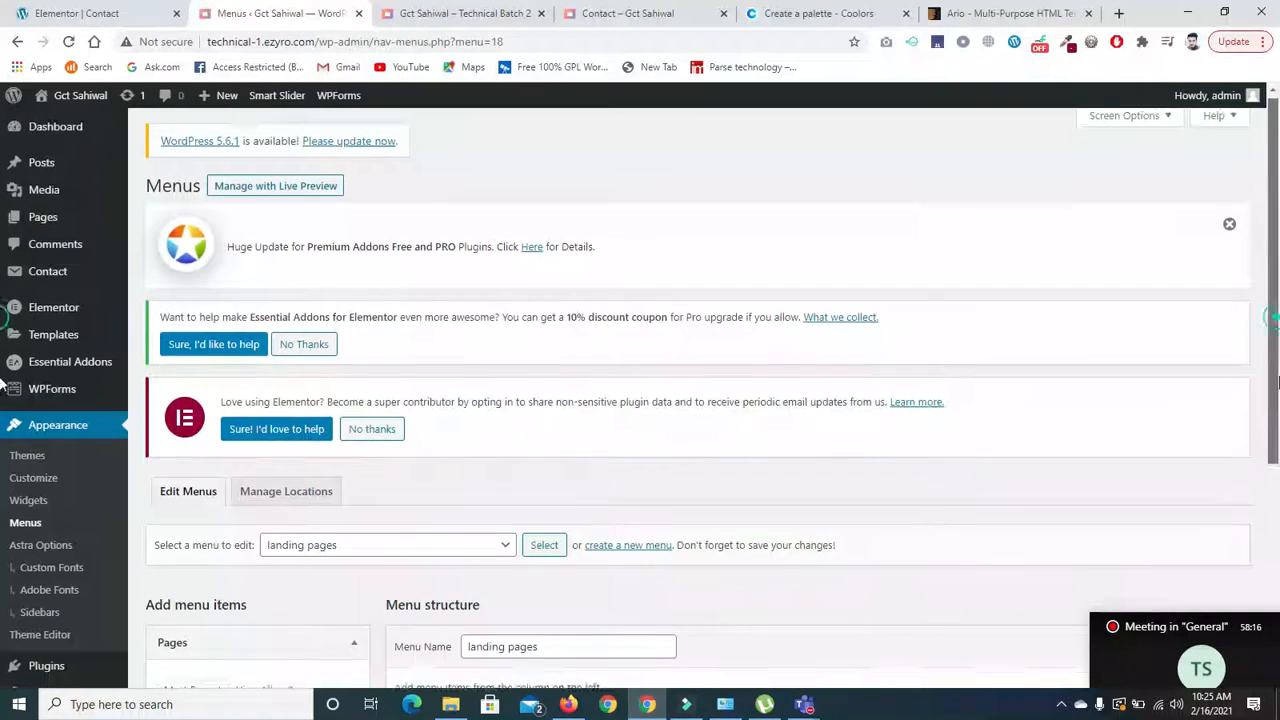
# Add a custom link with the text Home and the URL #f1 to the landing pages menu.
pyautogui.moveTo(1276, 383); pyautogui.dragTo(1276, 490)
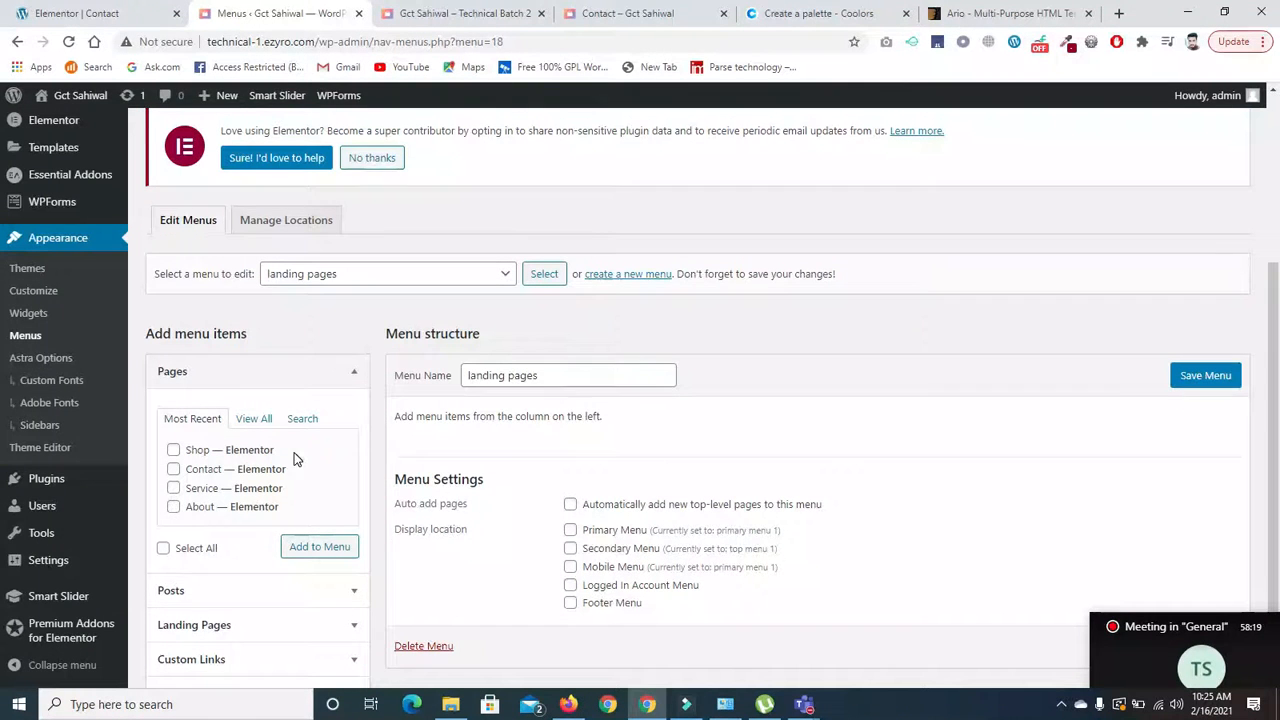
pyautogui.moveTo(1275, 358); pyautogui.dragTo(1275, 405)
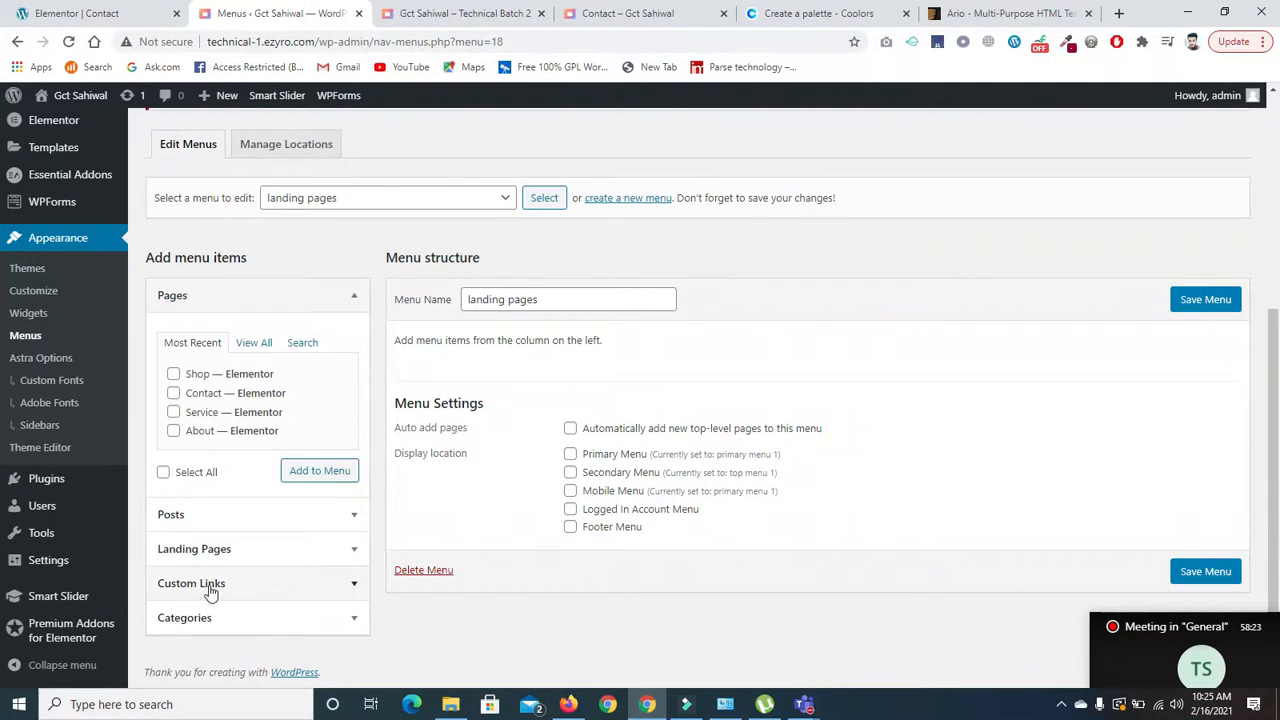
pyautogui.click(351, 588)
pyautogui.click(300, 477)
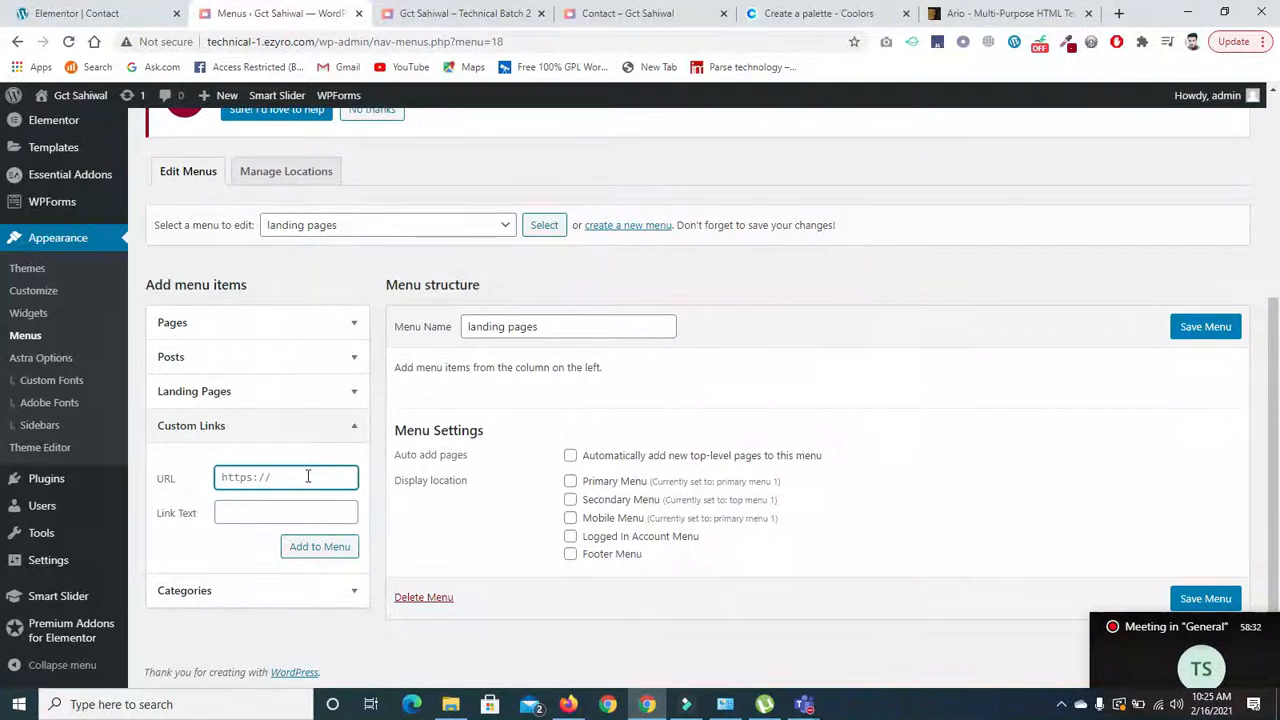
pyautogui.click(257, 516)
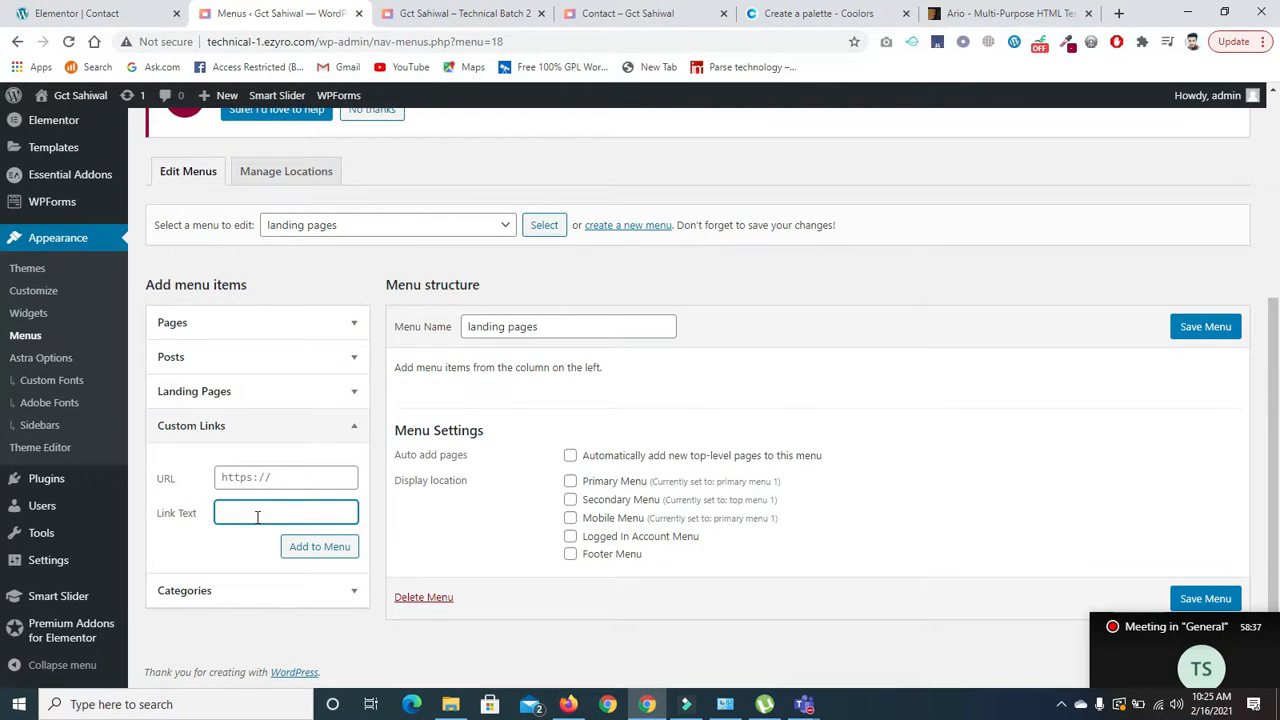
pyautogui.write('Home')
pyautogui.click(251, 479)
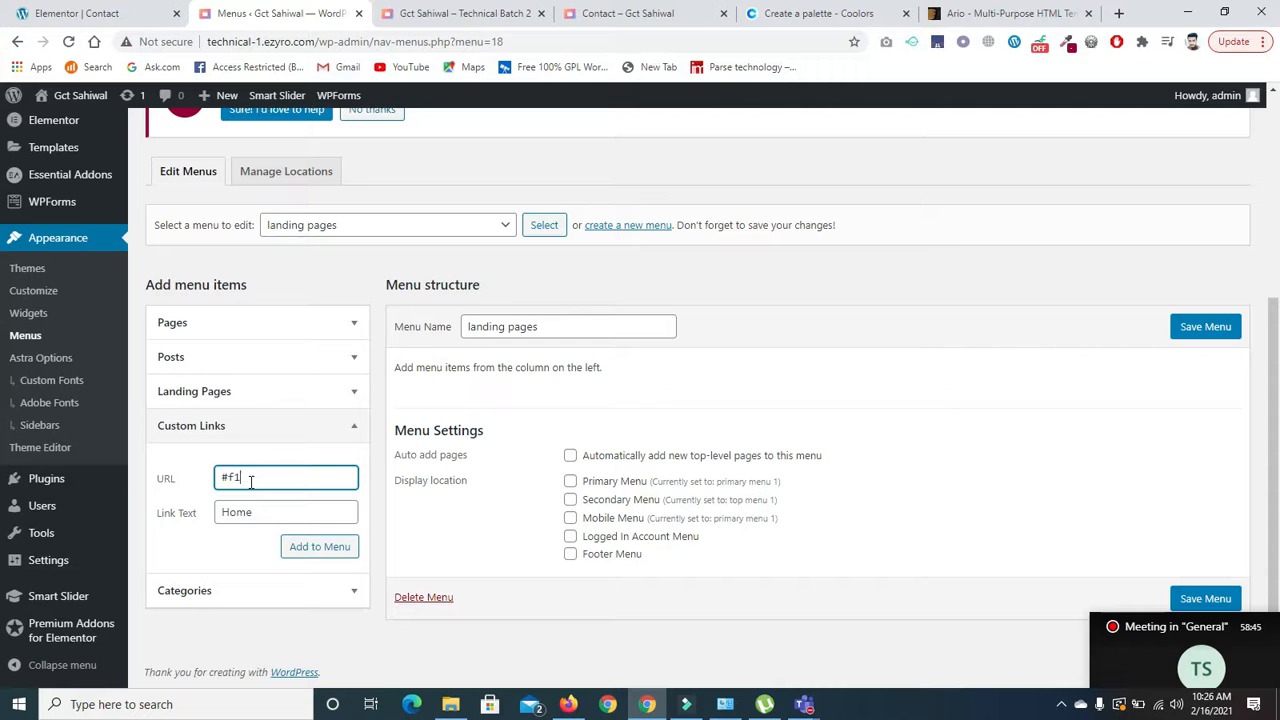
pyautogui.click(297, 549)
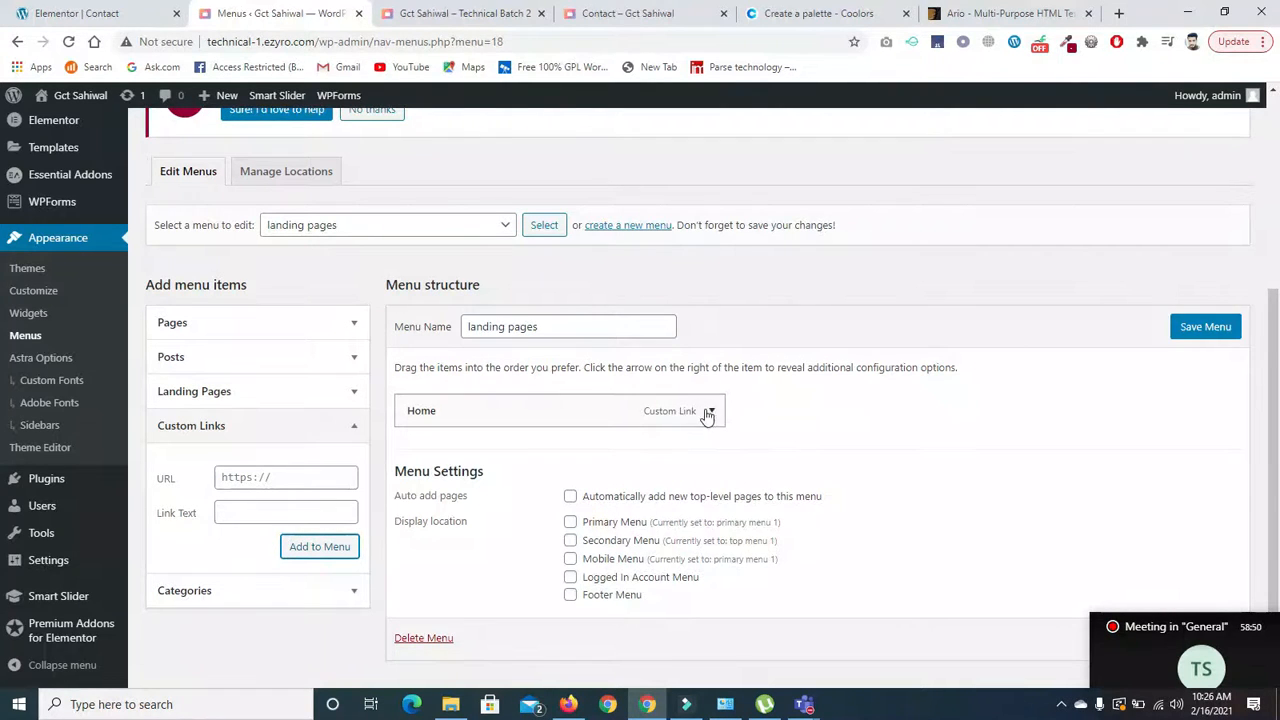
# Expand the Home menu item and review its URL and navigation label.
pyautogui.click(711, 411)
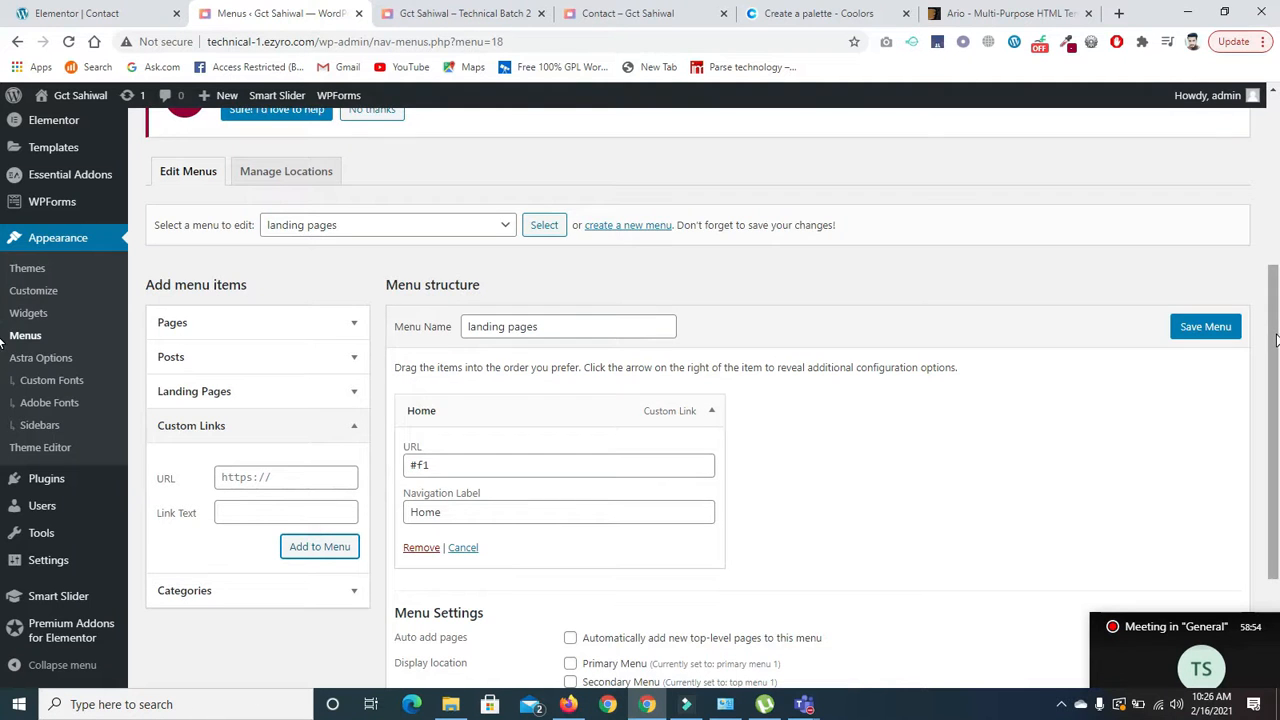
pyautogui.scroll(3, 1275, 340)
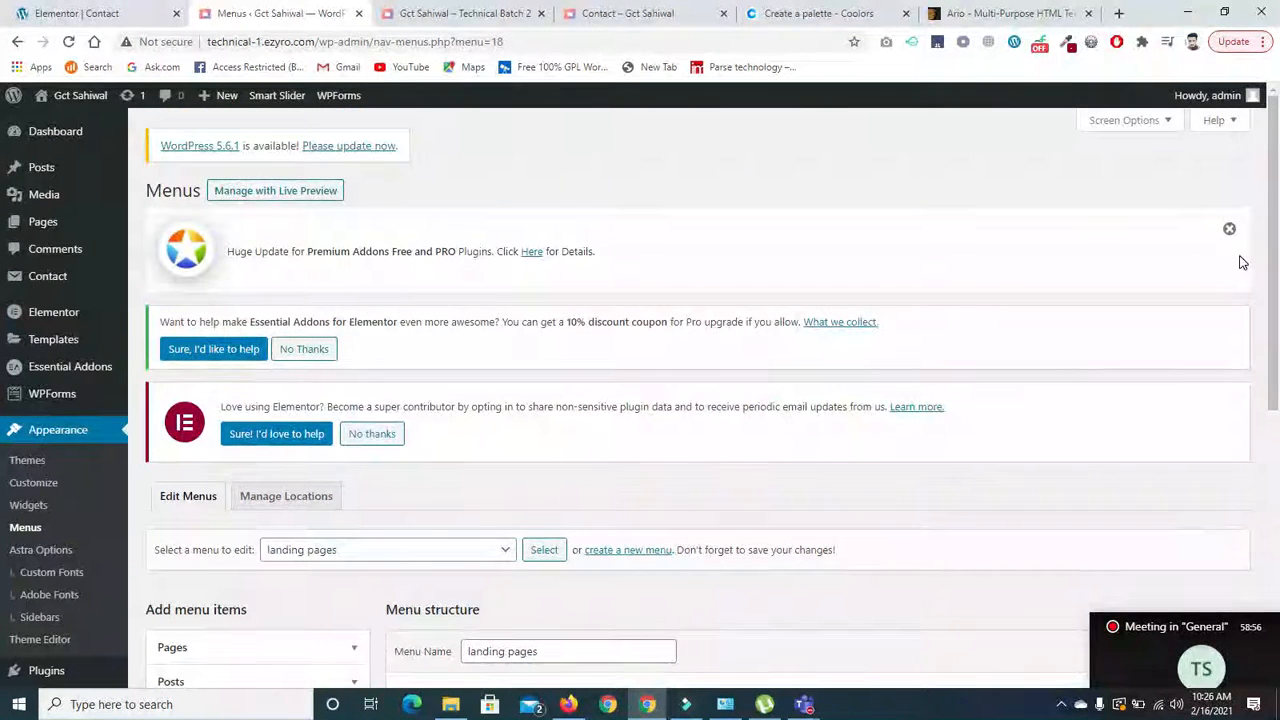
pyautogui.scroll(-3, 1234, 322)
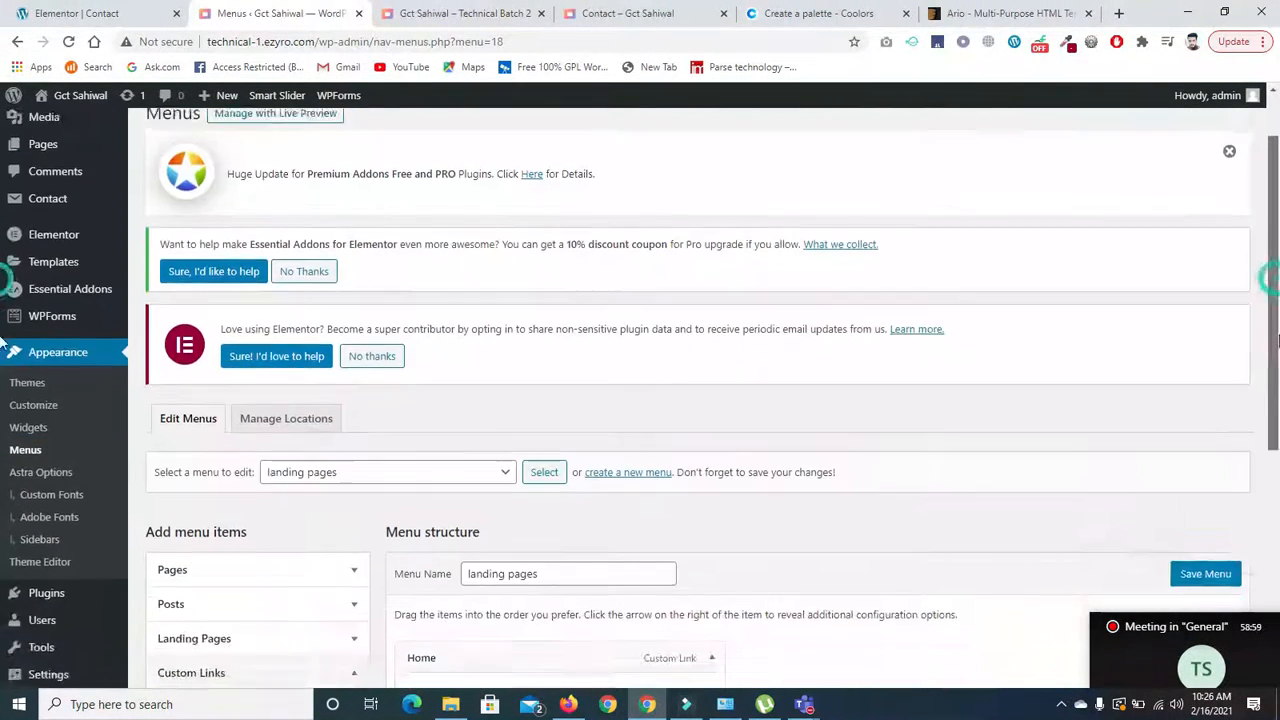
pyautogui.tripleClick(498, 547)
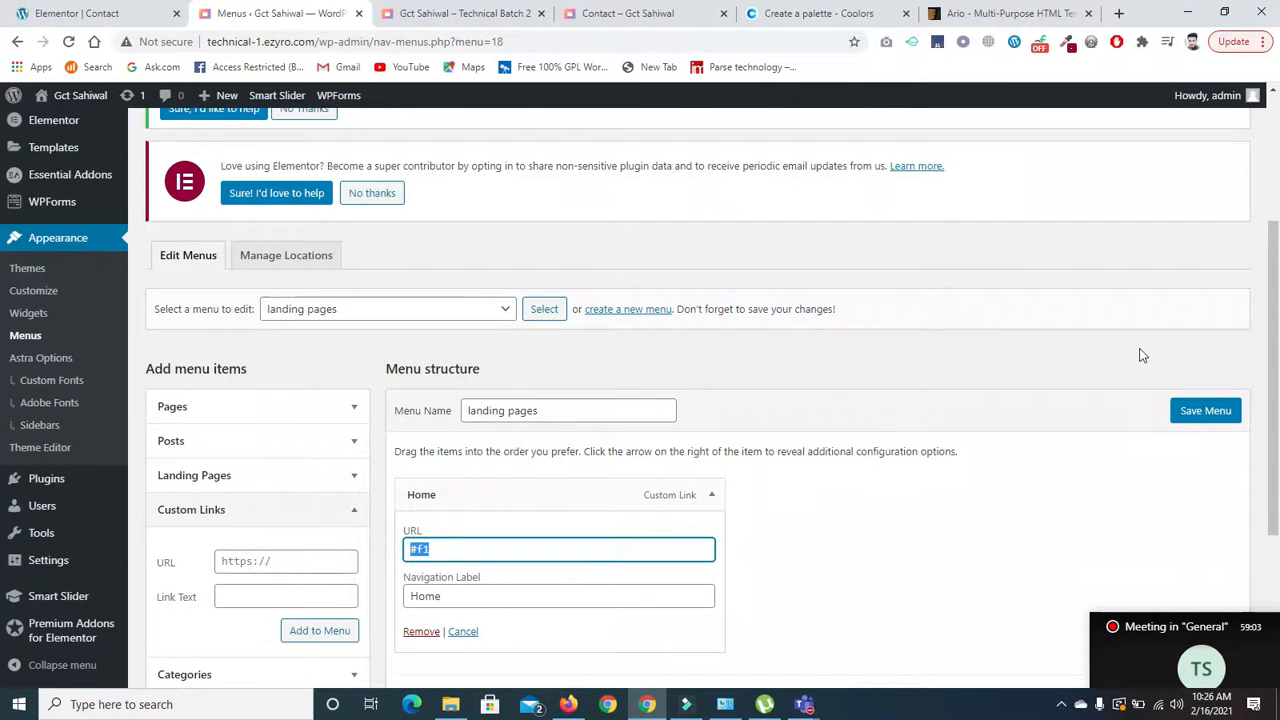
pyautogui.scroll(3, 1143, 356)
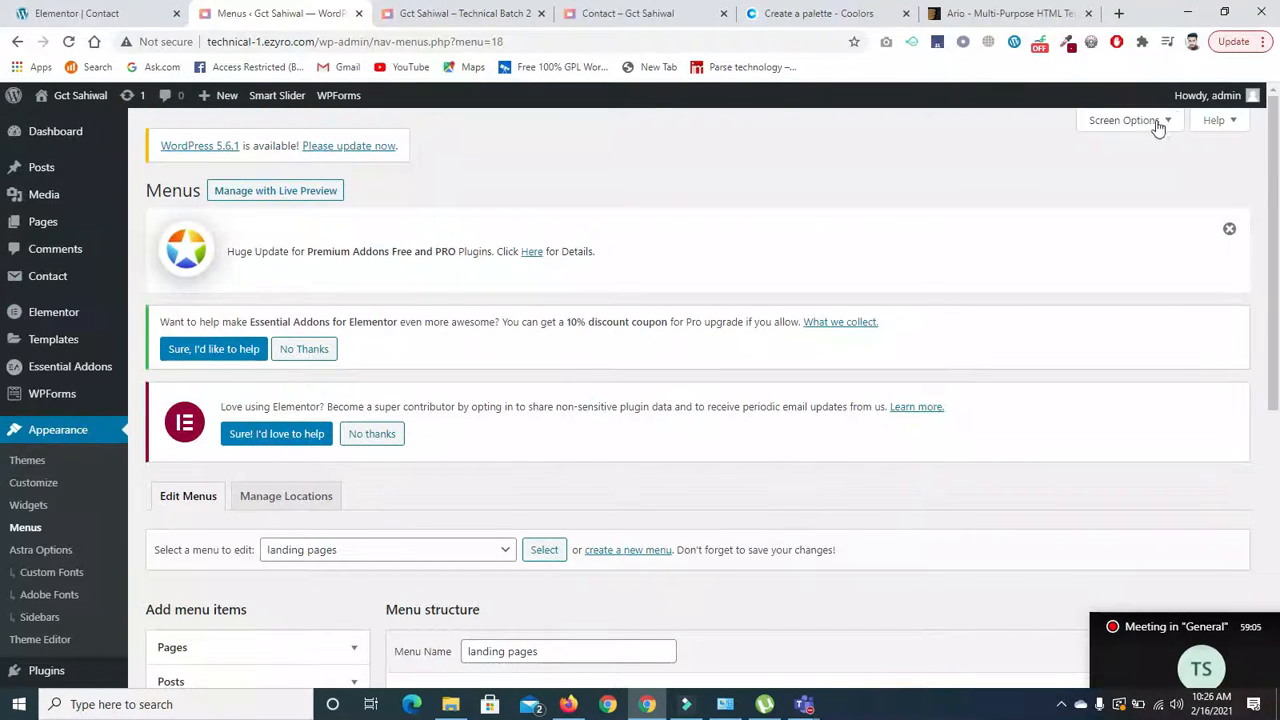
# Enable the advanced menu properties Link Target and CSS Classes for the menu items.
pyautogui.click(1115, 126)
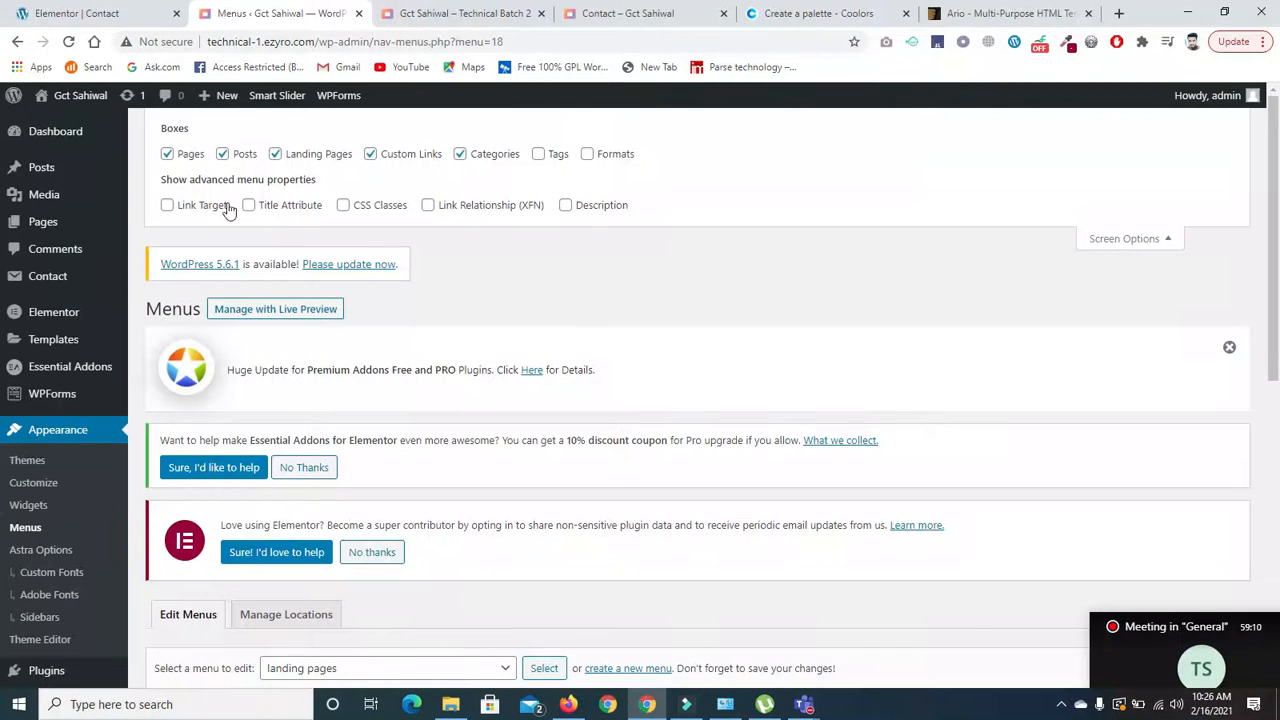
pyautogui.click(275, 154)
pyautogui.click(343, 208)
pyautogui.click(167, 206)
pyautogui.click(249, 207)
pyautogui.click(249, 207)
pyautogui.moveTo(1276, 248); pyautogui.dragTo(1277, 499)
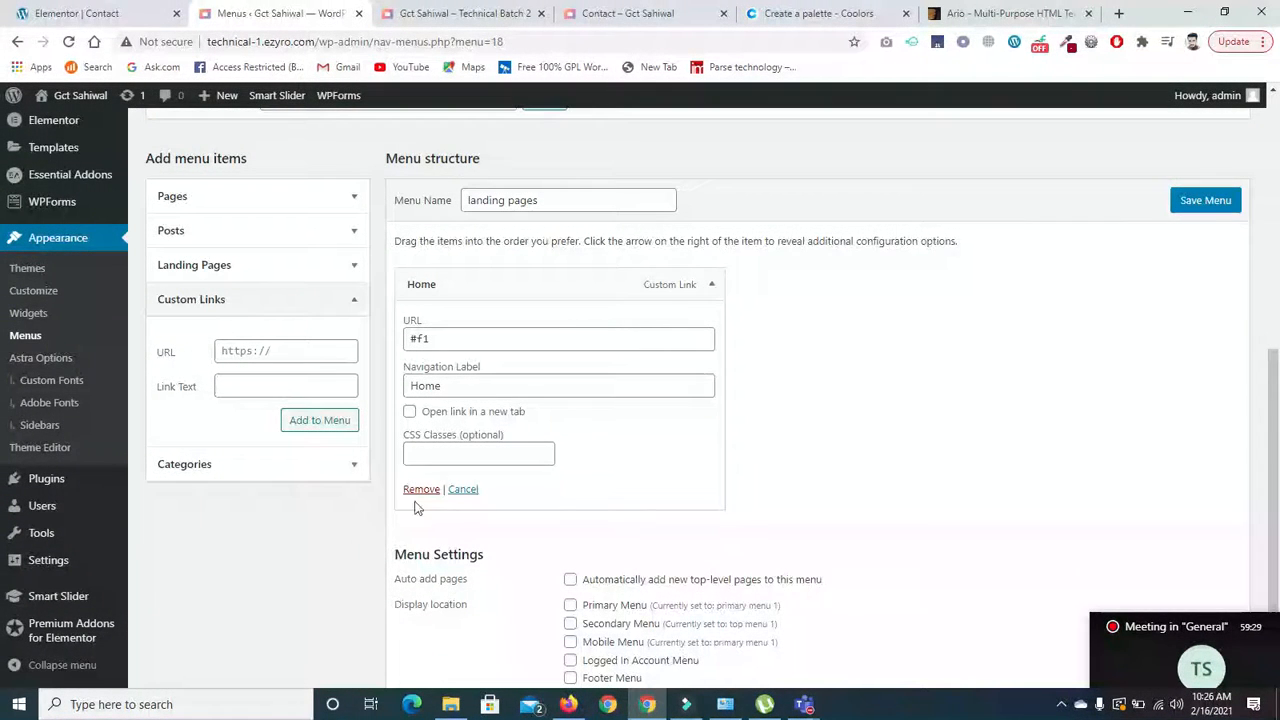
# Examine the Home item's URL, new-tab option and CSS Classes field, and collapse the item.
pyautogui.click(441, 456)
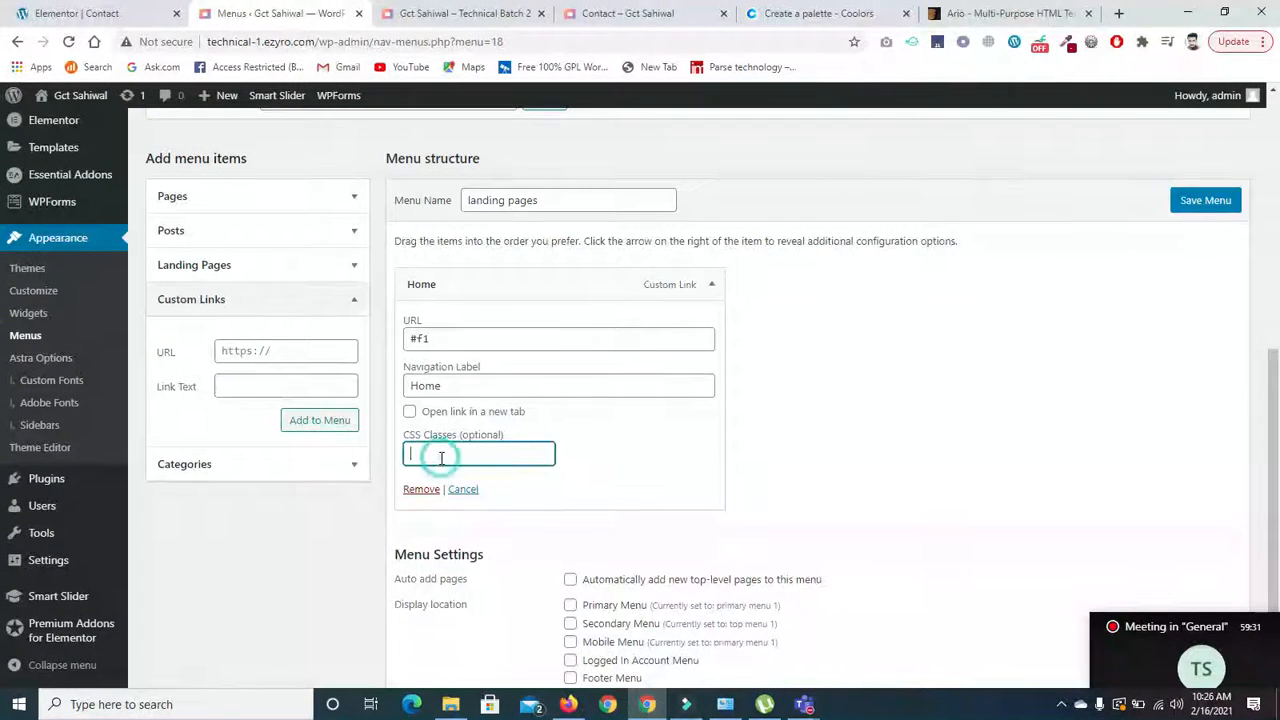
pyautogui.click(410, 413)
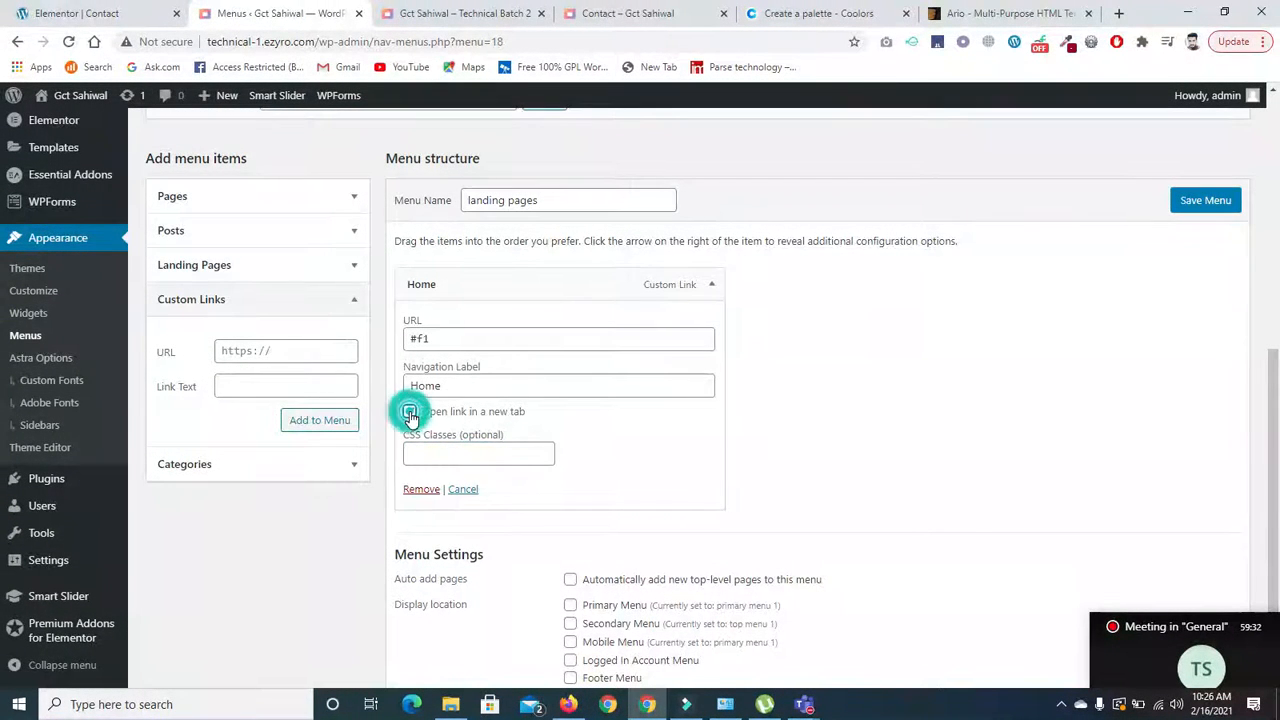
pyautogui.click(452, 340)
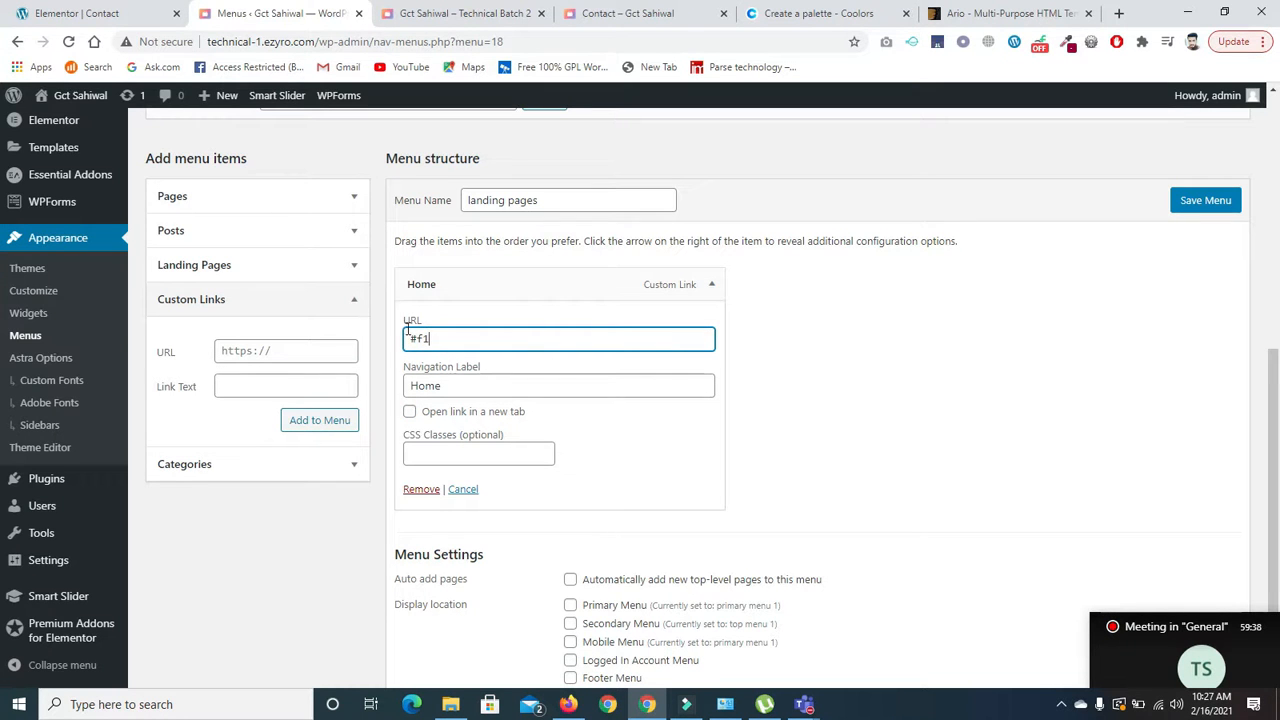
pyautogui.click(711, 284)
pyautogui.click(711, 371)
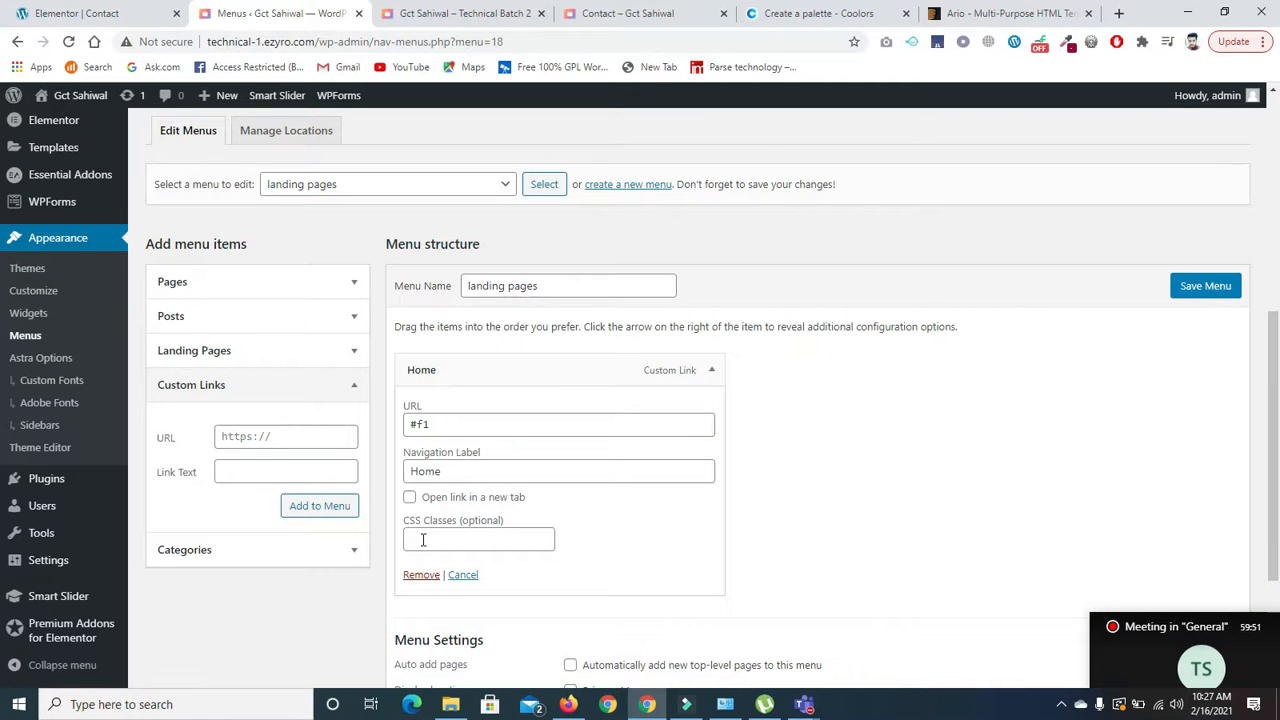
pyautogui.click(410, 498)
pyautogui.click(711, 369)
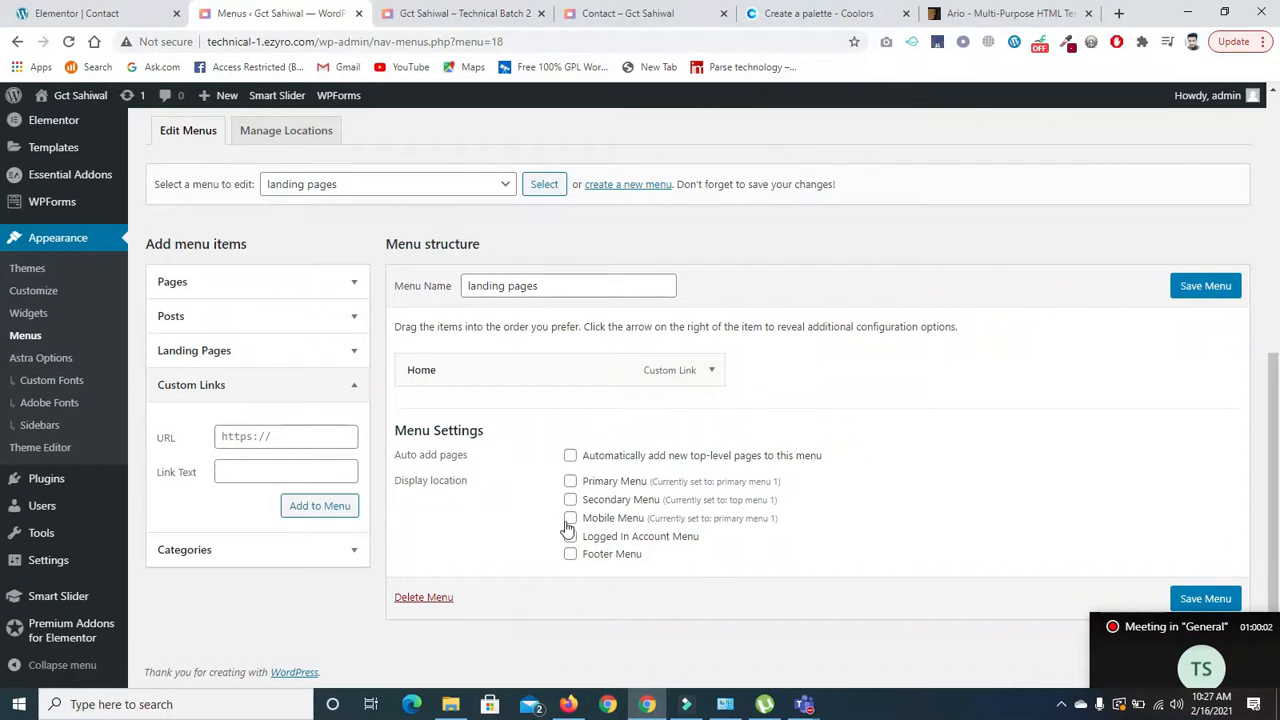
# Assign the landing pages menu to the Primary Menu display location, save it, and check its entry in the list of menus.
pyautogui.click(572, 483)
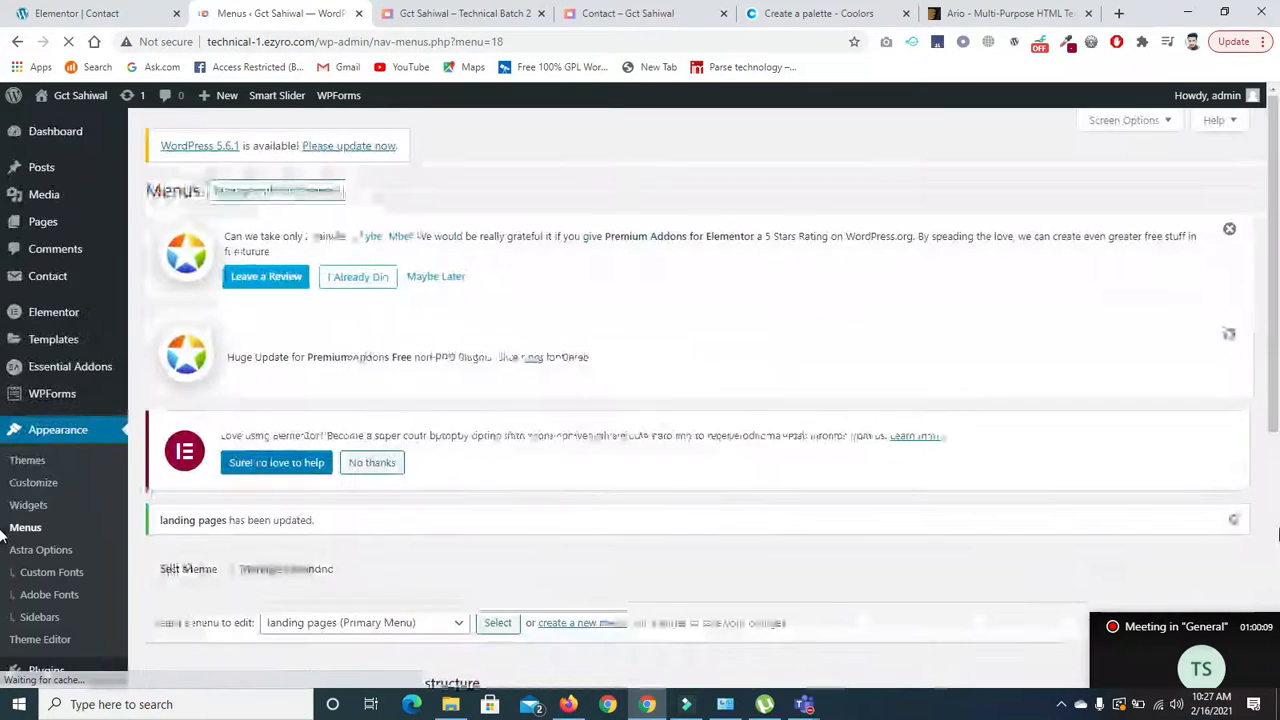
pyautogui.moveTo(1278, 284); pyautogui.dragTo(1277, 524)
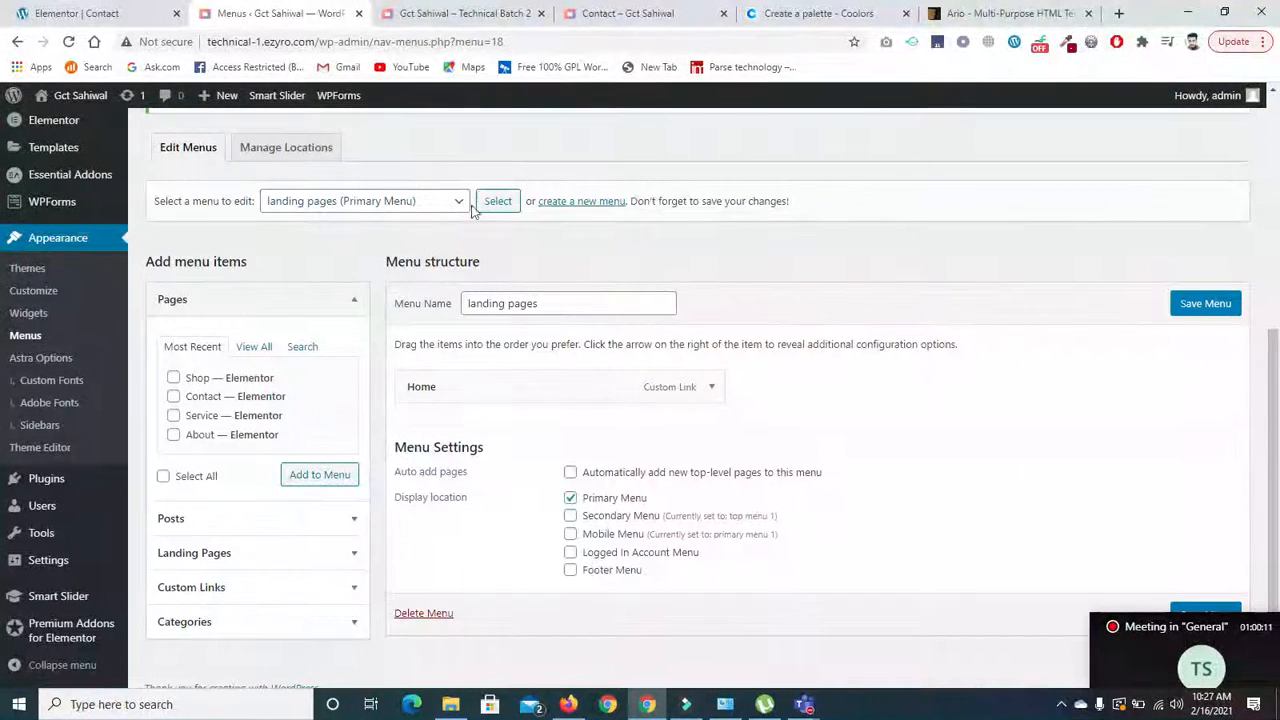
pyautogui.click(434, 204)
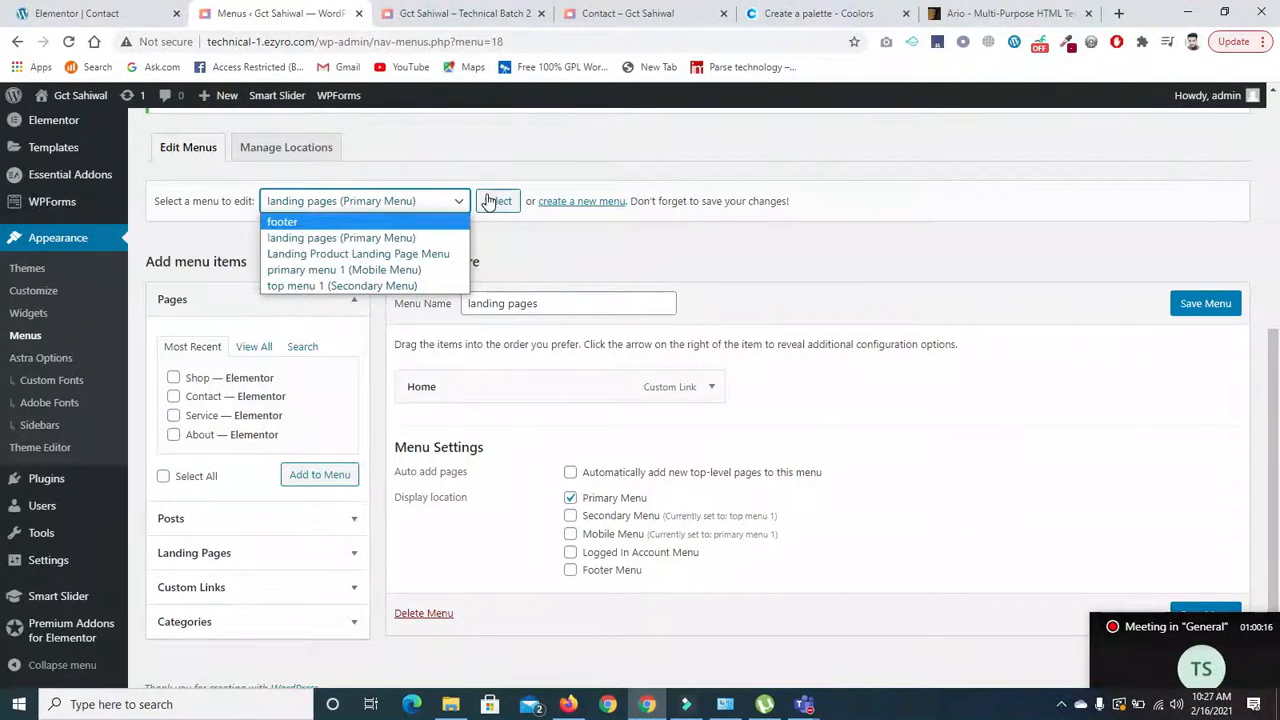
# Reload the live Contact page to check its top navigation, and compare it with the other site preview and the Elementor editor.
pyautogui.click(620, 13)
pyautogui.click(620, 13)
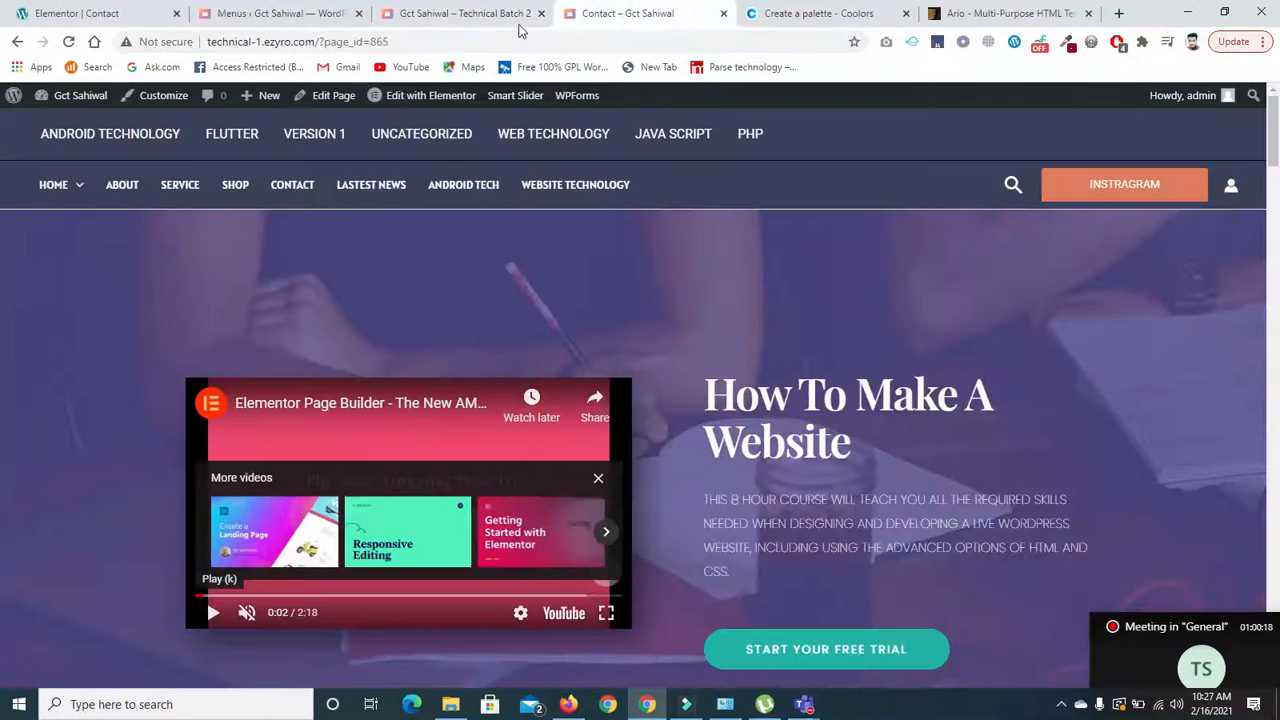
pyautogui.click(519, 32)
pyautogui.press('Return')
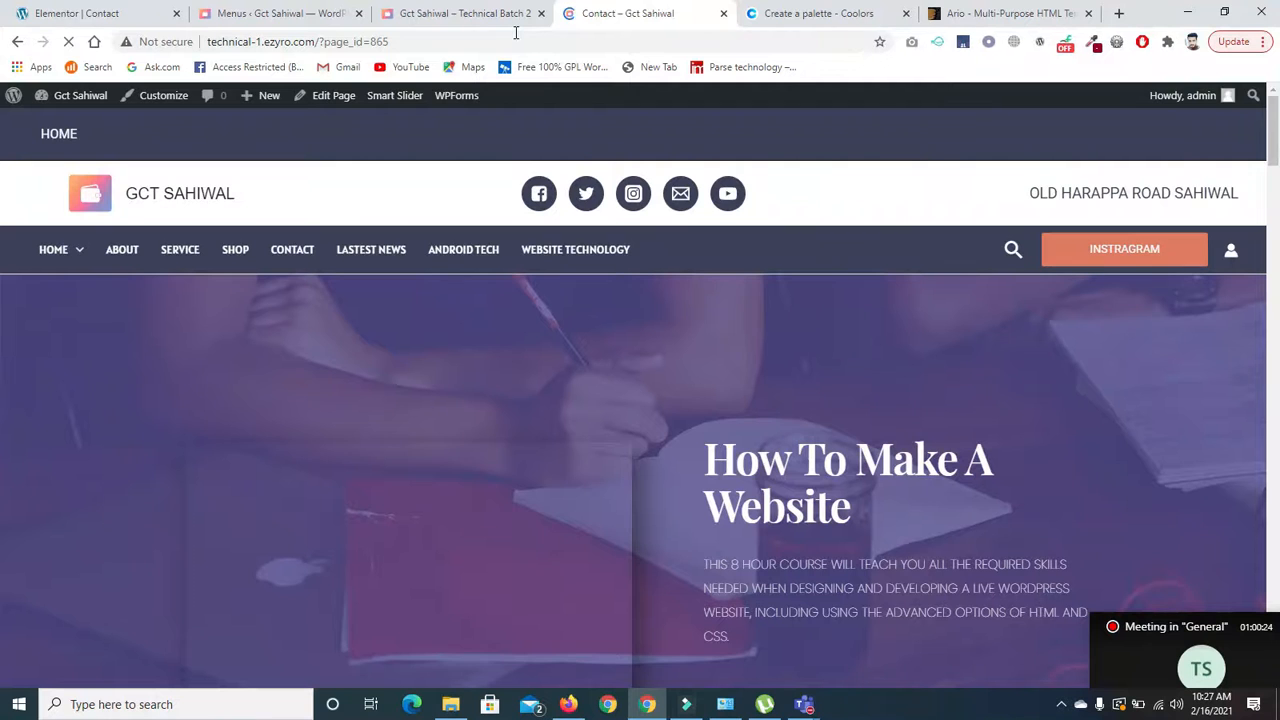
pyautogui.scroll(-2, 50, 136)
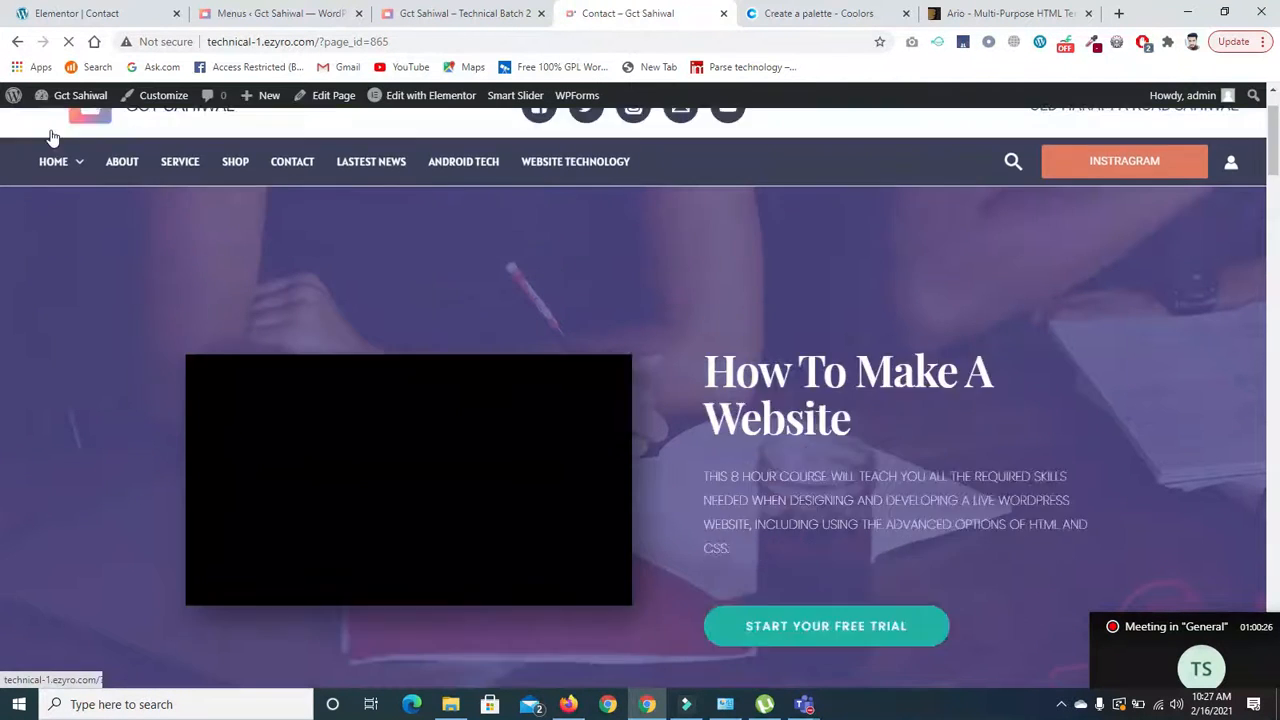
pyautogui.scroll(2, 2, 202)
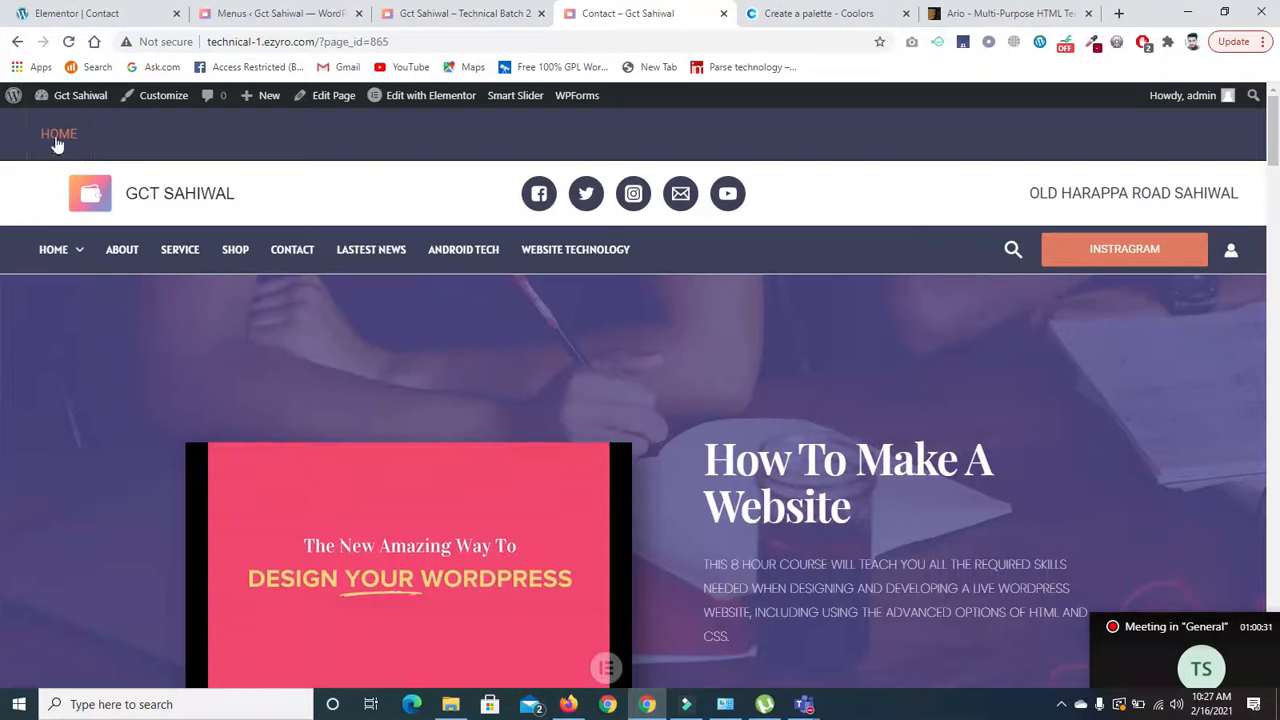
pyautogui.click(456, 18)
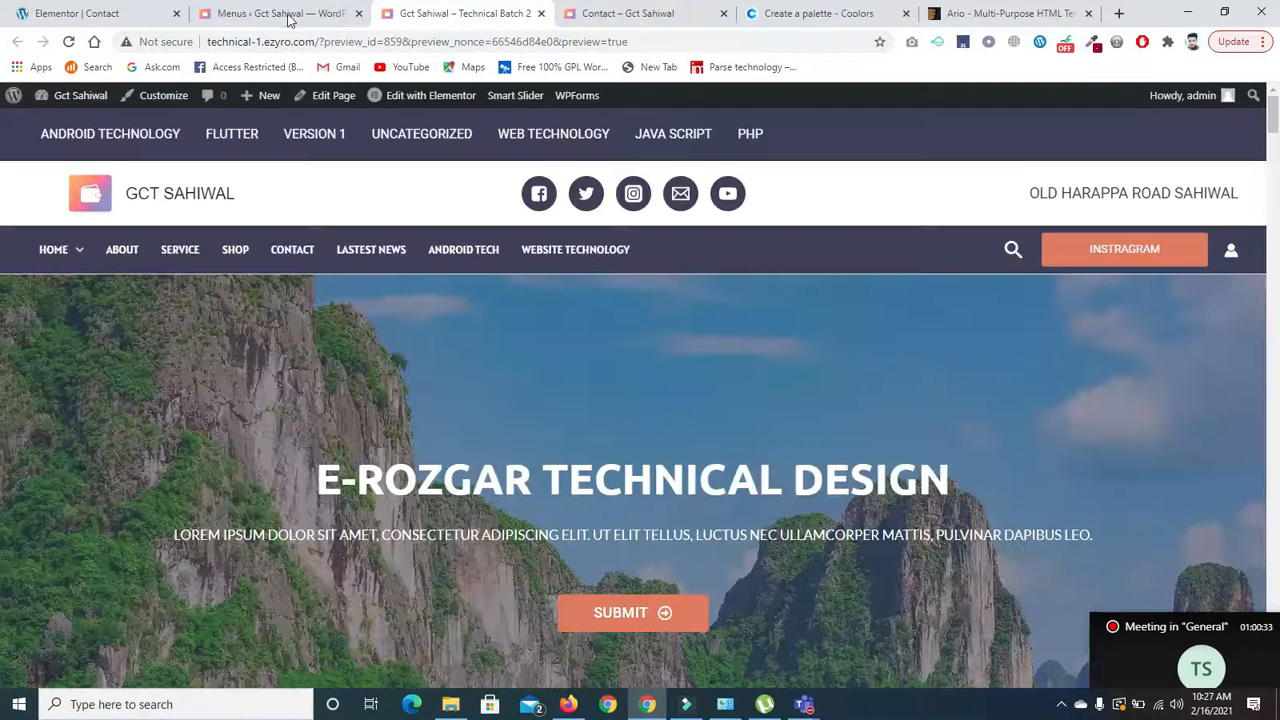
pyautogui.click(95, 14)
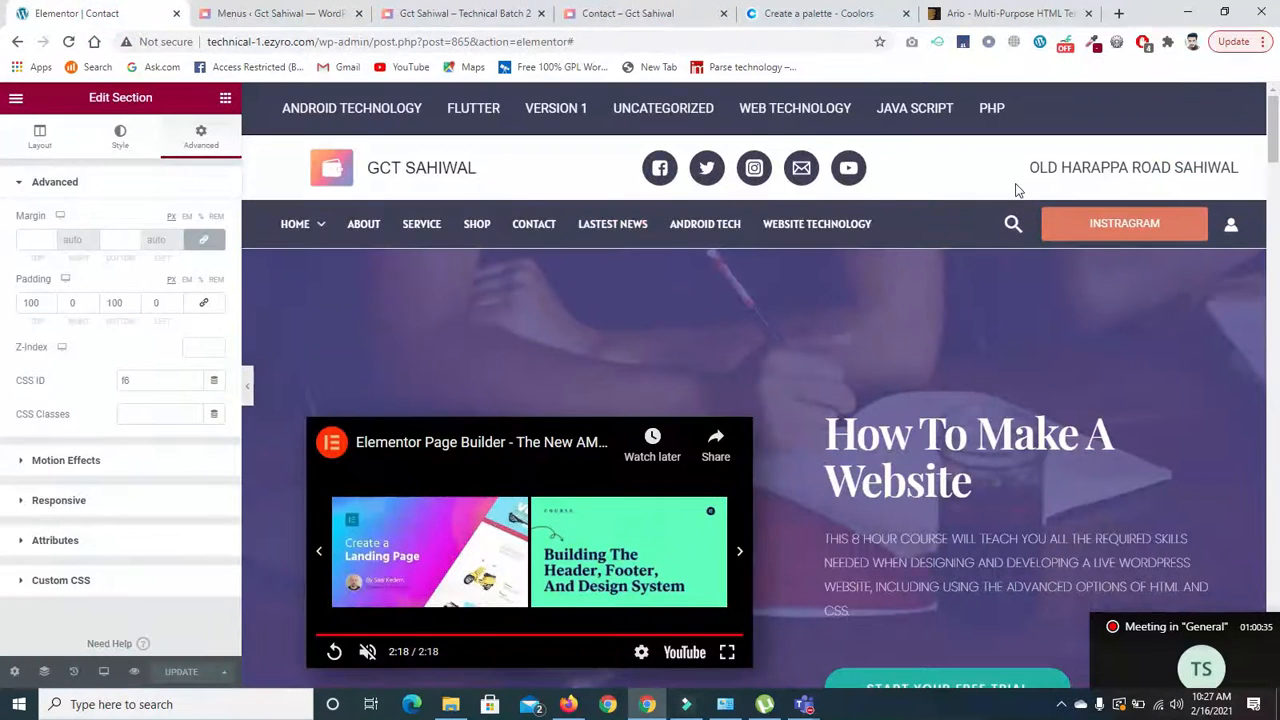
# Return to the Menus page and add a custom link with the text Service to the landing pages menu.
pyautogui.click(306, 18)
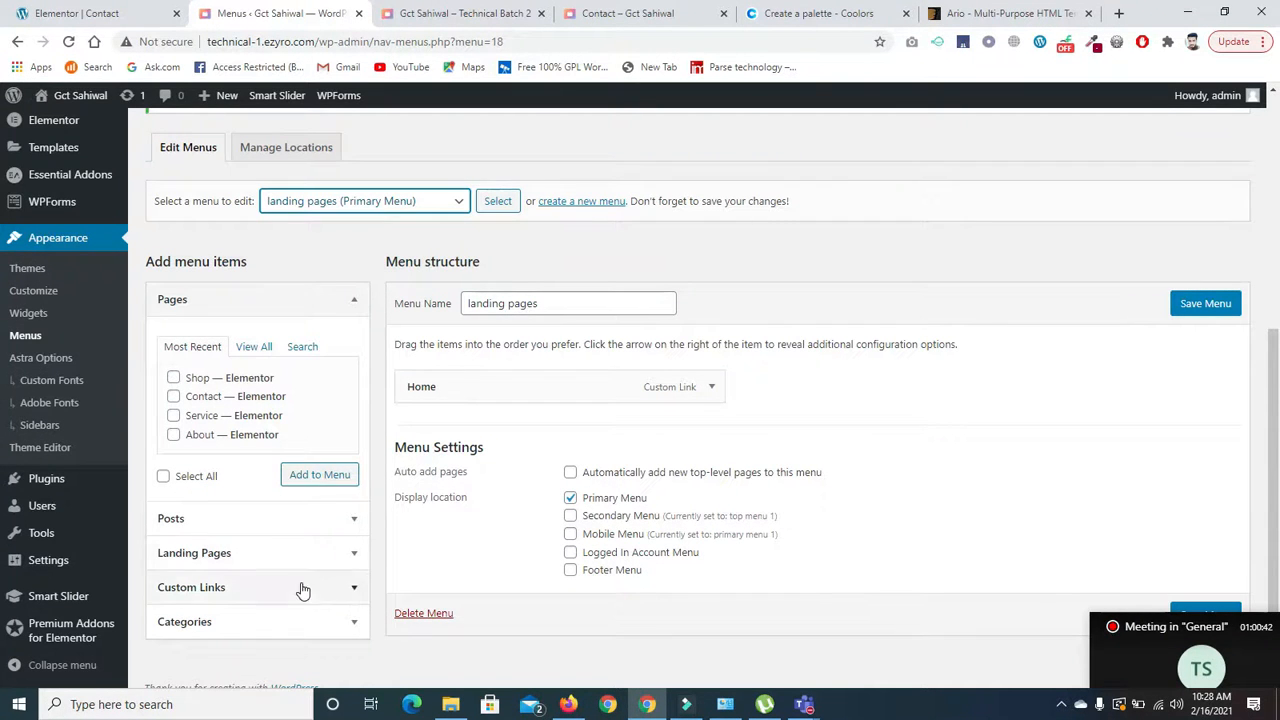
pyautogui.click(340, 592)
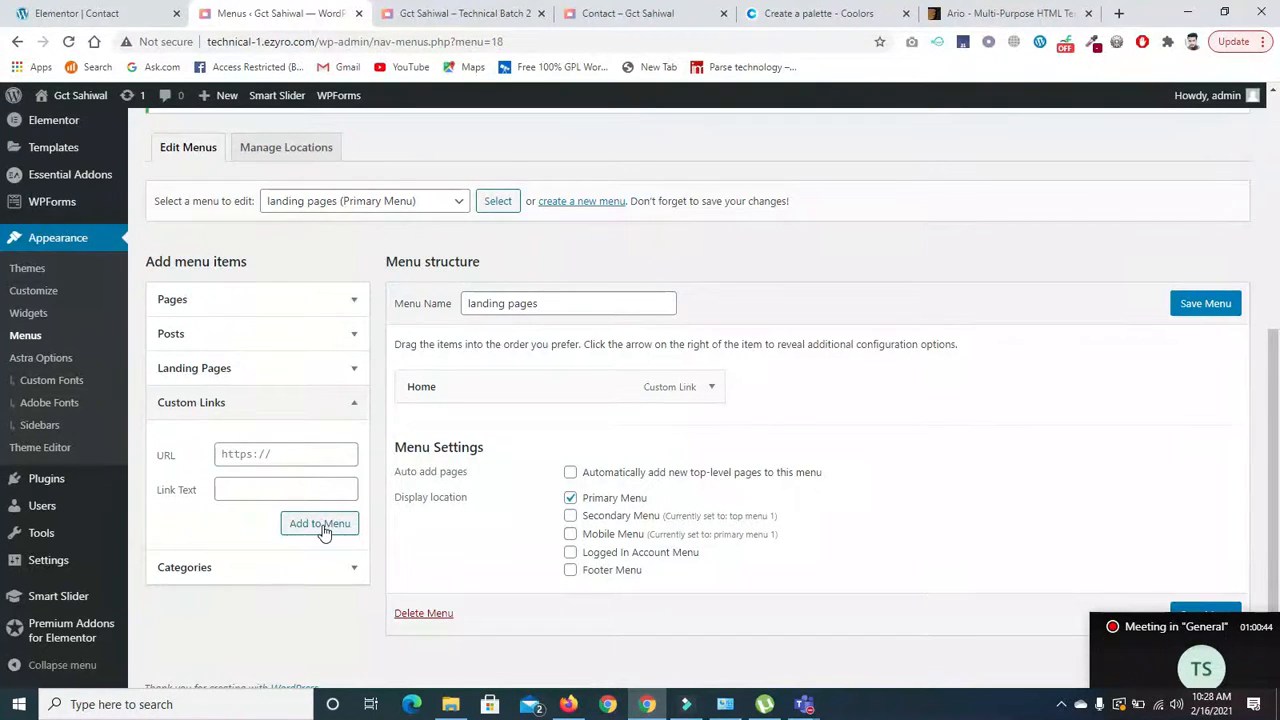
pyautogui.click(287, 489)
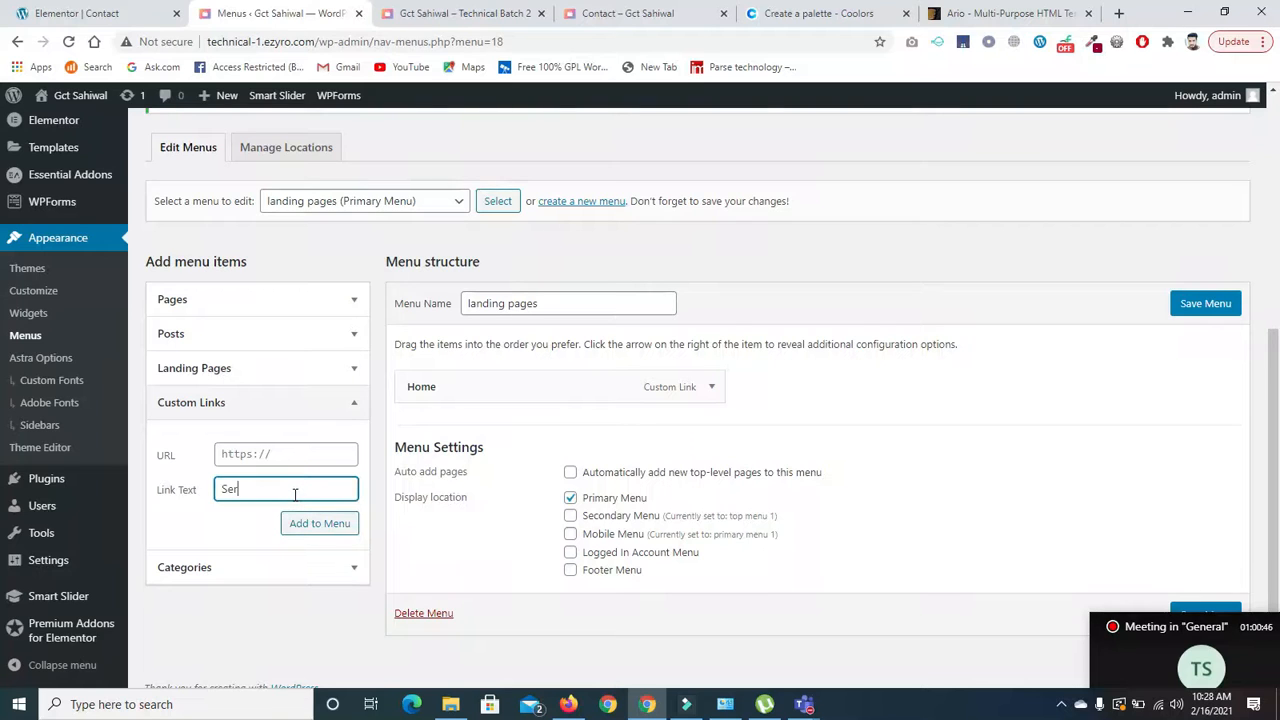
pyautogui.click(286, 459)
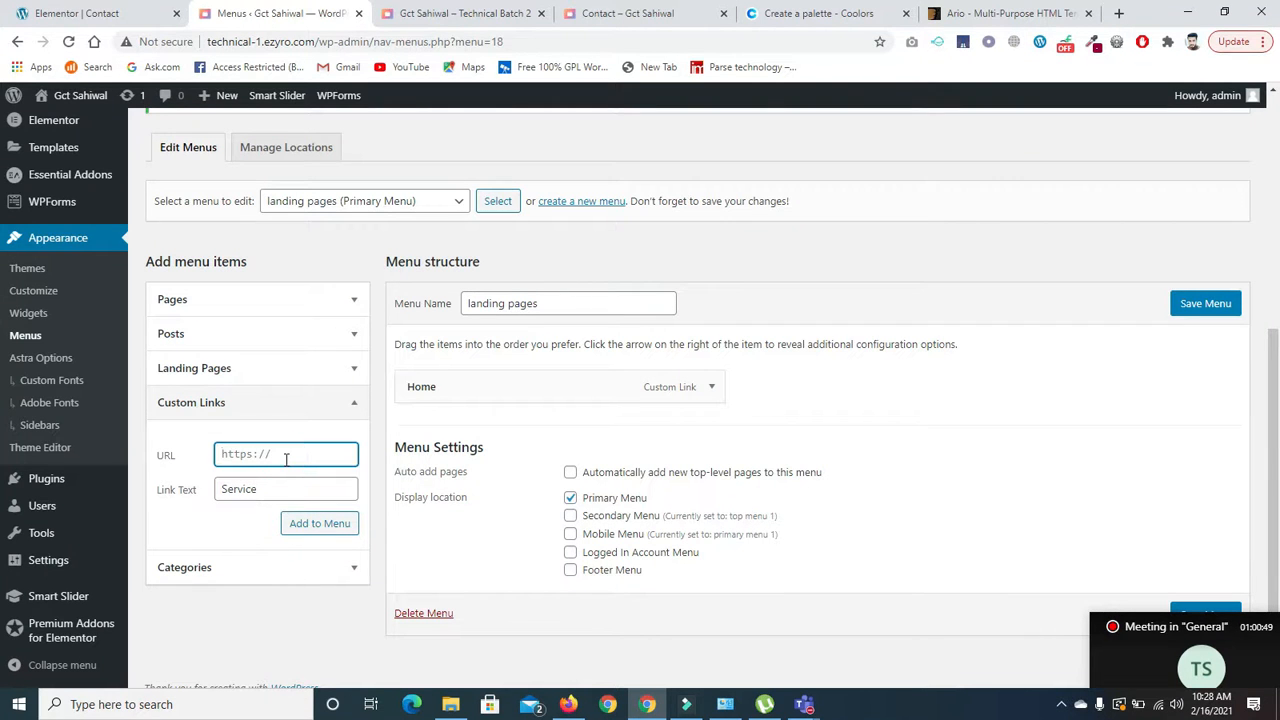
pyautogui.click(325, 536)
# Add a custom link with the URL #f3 and the text Our Team to the landing pages menu.
pyautogui.click(269, 456)
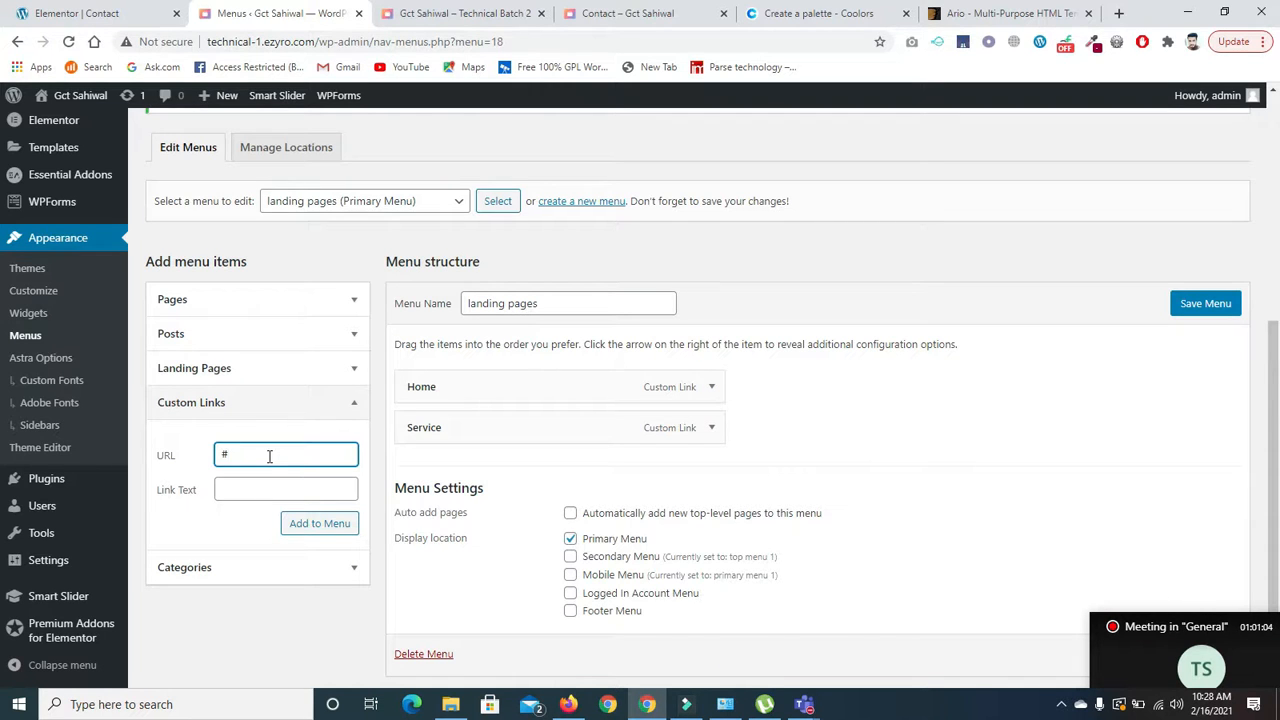
pyautogui.click(267, 485)
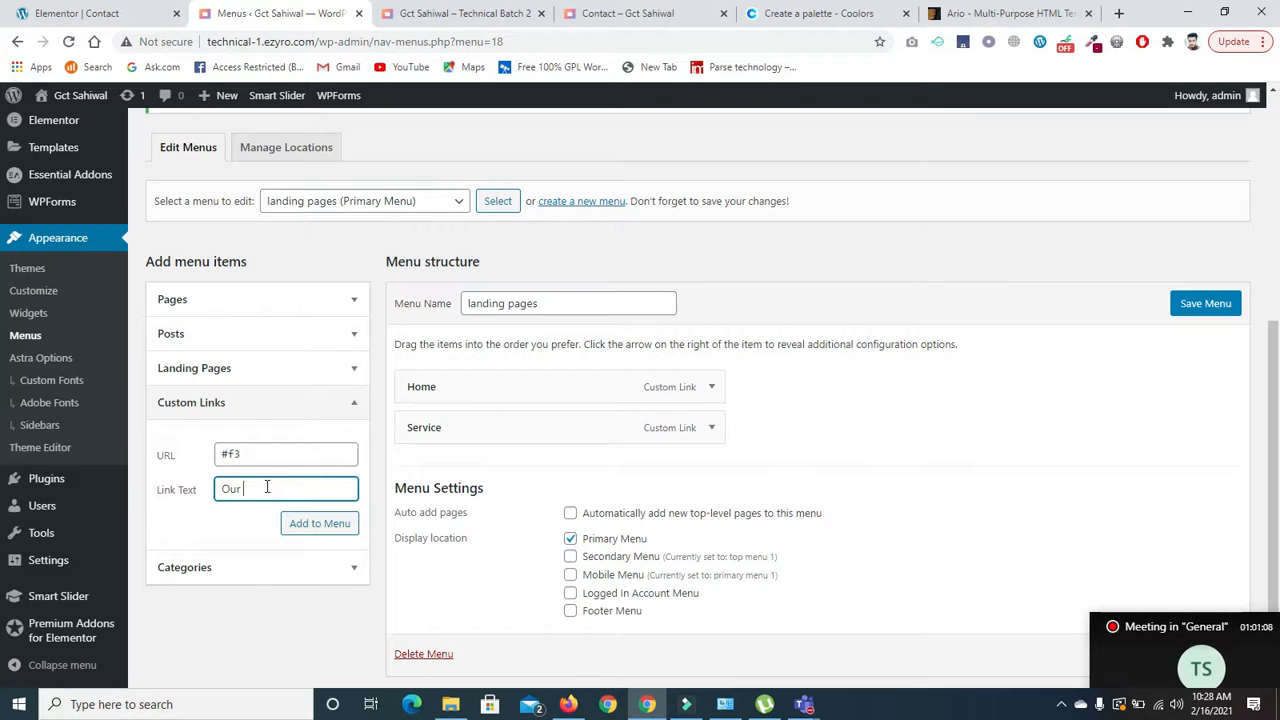
pyautogui.click(300, 519)
# Check the section order on the live Contact page and add a custom anchor link with the text About to the landing pages menu.
pyautogui.click(249, 453)
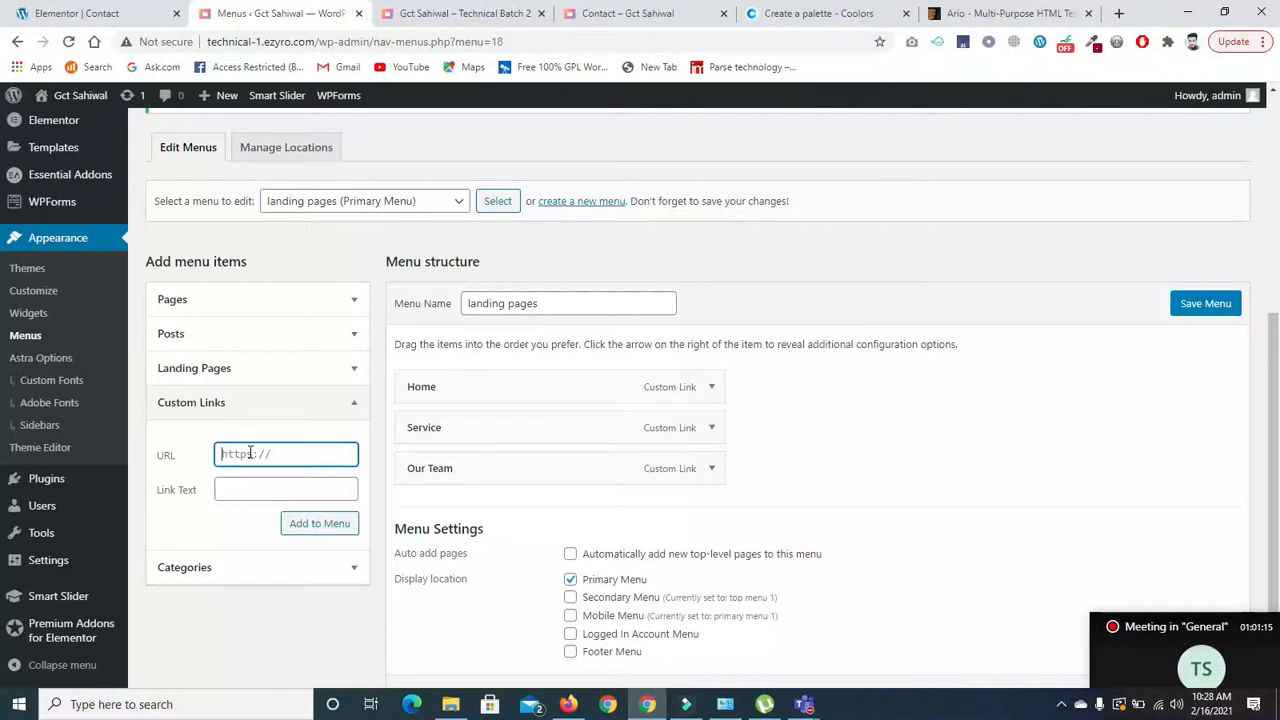
pyautogui.click(625, 13)
pyautogui.scroll(-5, 3, 228)
pyautogui.scroll(-15, 3, 228)
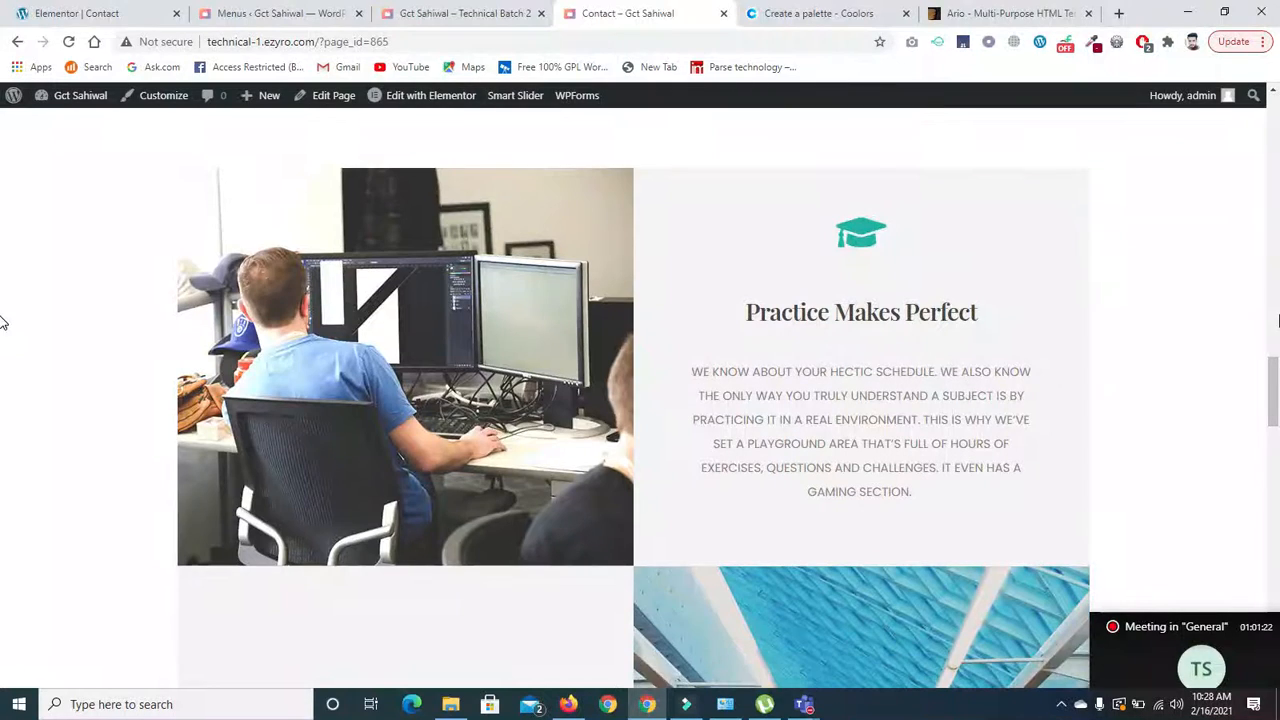
pyautogui.moveTo(1272, 412); pyautogui.dragTo(1277, 350)
pyautogui.moveTo(3, 358); pyautogui.dragTo(3, 396)
pyautogui.click(240, 13)
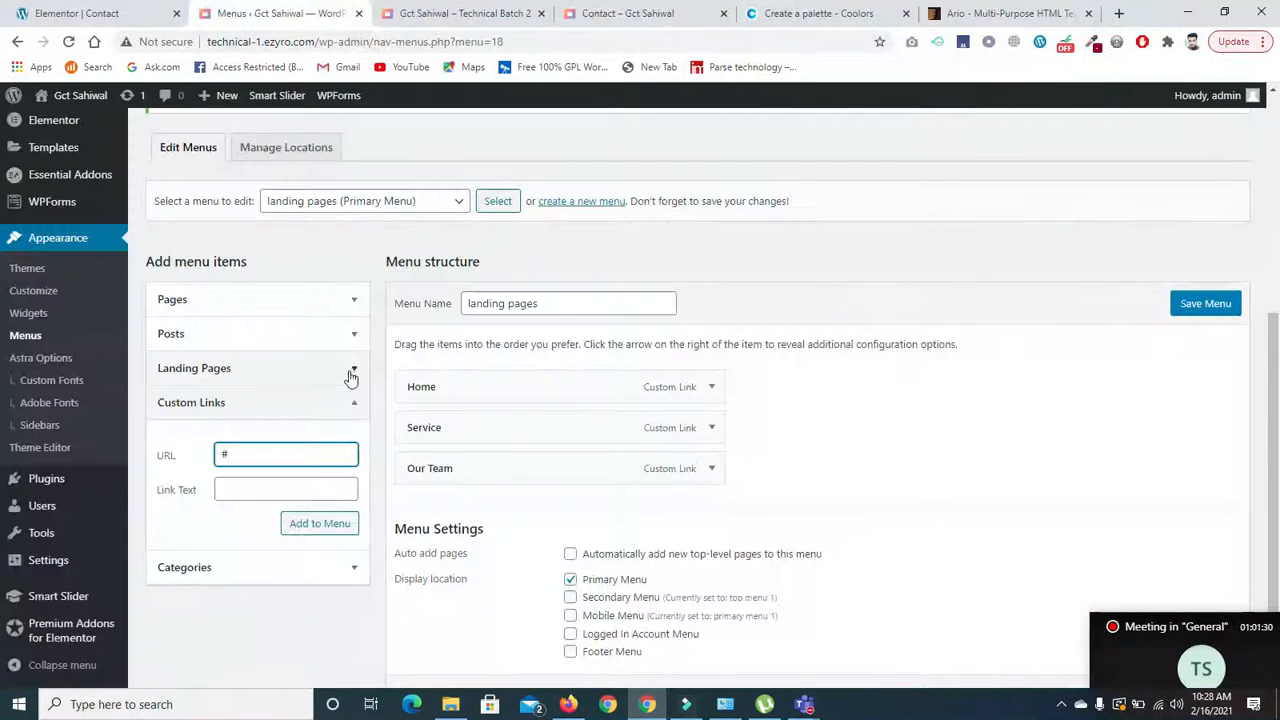
pyautogui.click(314, 489)
pyautogui.write('About')
pyautogui.click(322, 524)
# Add a custom link with the URL #f5 and the text Contact to the landing pages menu.
pyautogui.click(280, 447)
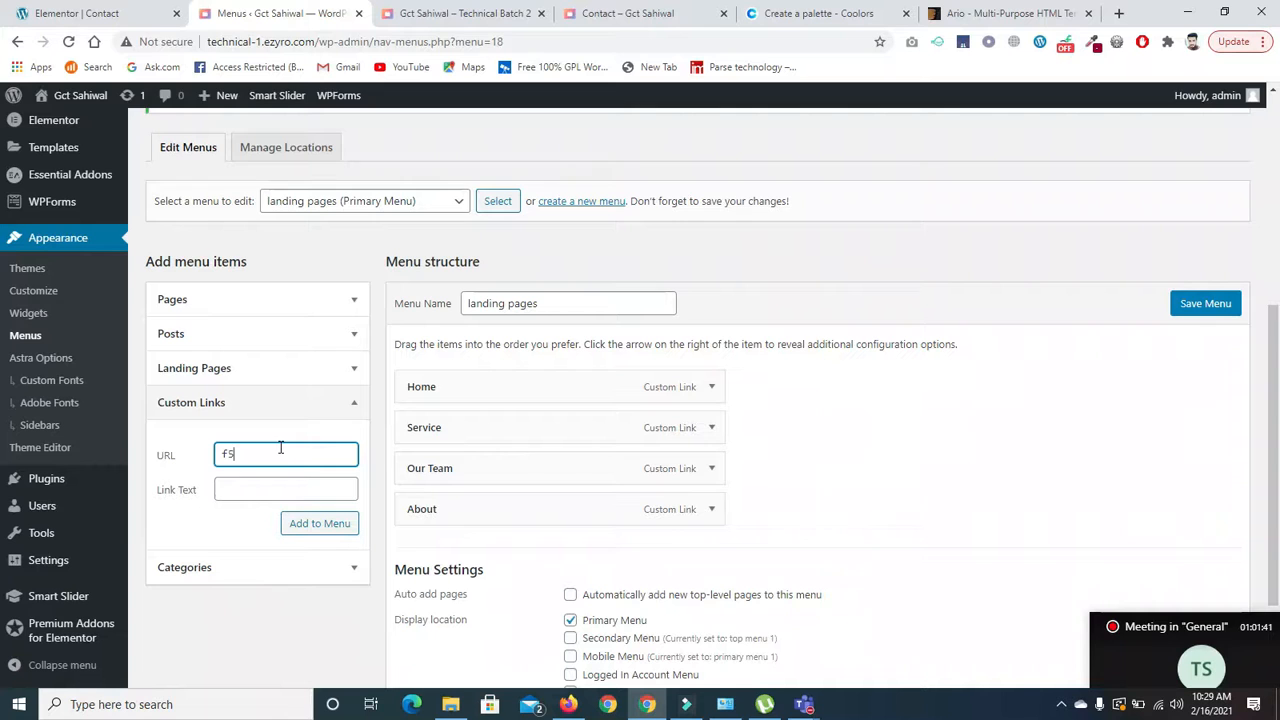
pyautogui.click(283, 484)
pyautogui.click(220, 456)
pyautogui.click(256, 484)
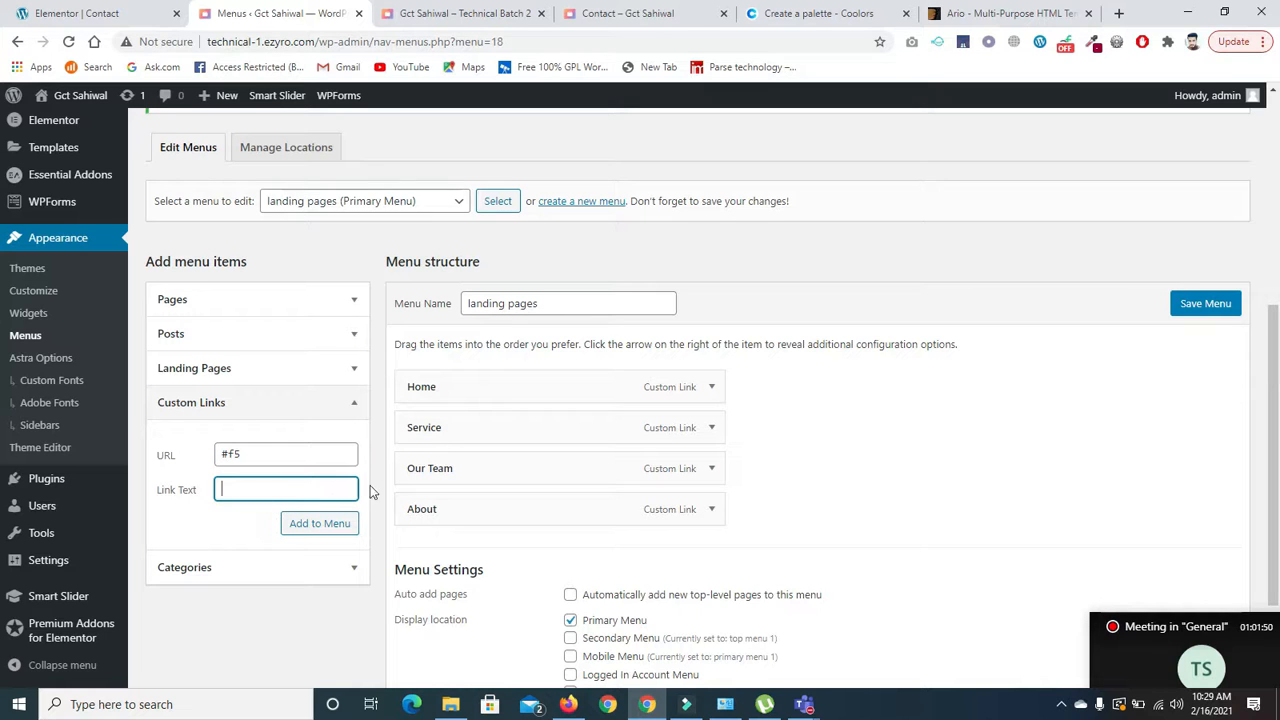
pyautogui.write('Ciontact')
pyautogui.click(323, 523)
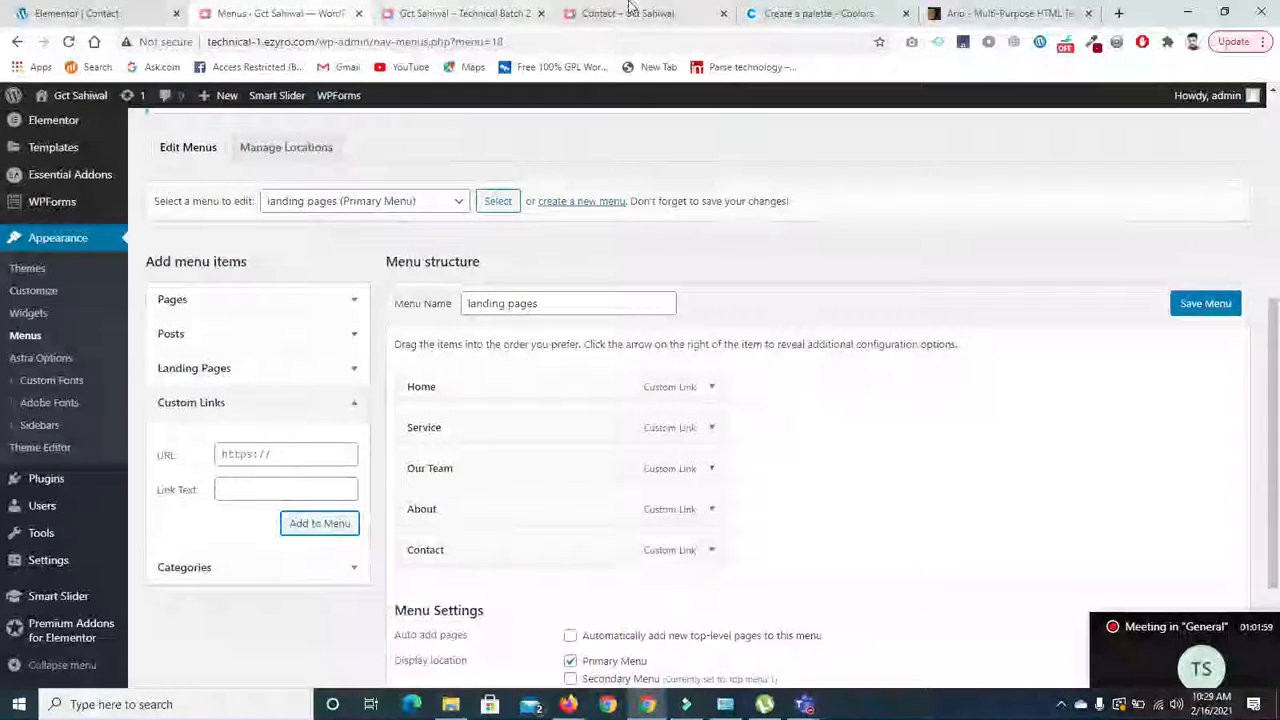
# Check the CSS IDs of the "Who Is It For?" section and the last contact section in the Elementor editor.
pyautogui.click(24, 18)
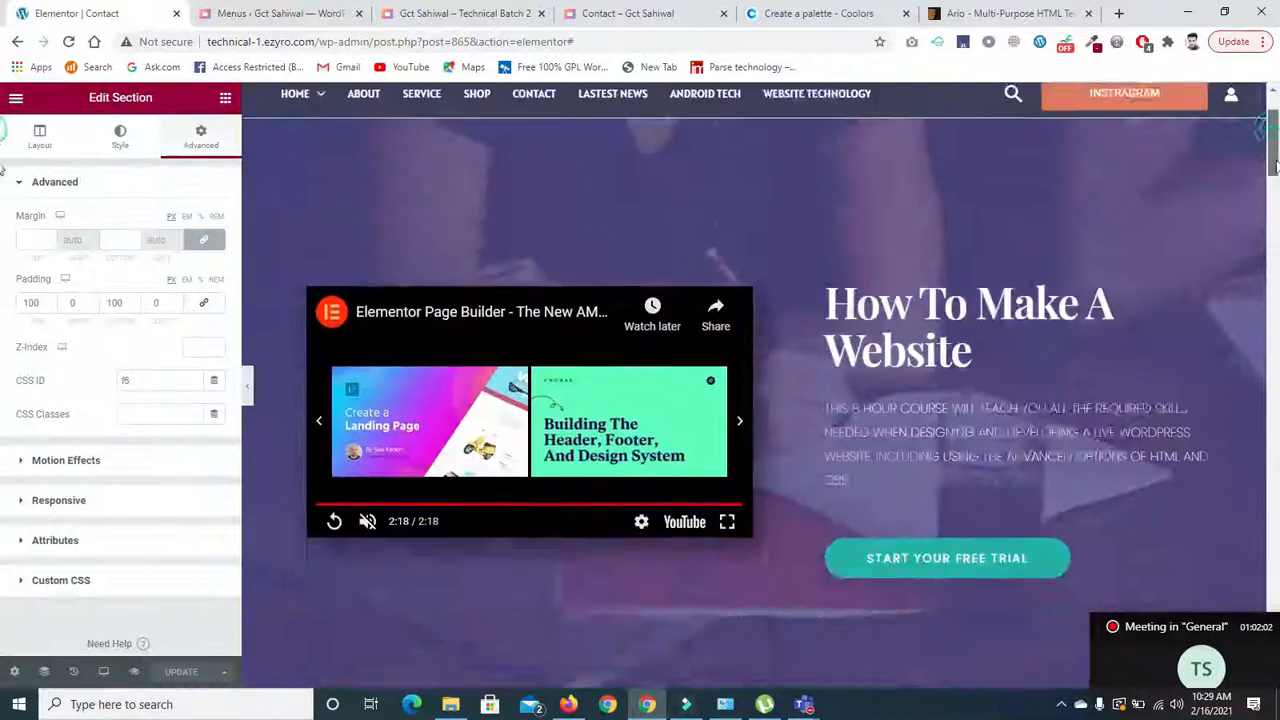
pyautogui.moveTo(1276, 167); pyautogui.dragTo(1276, 235)
pyautogui.click(755, 122)
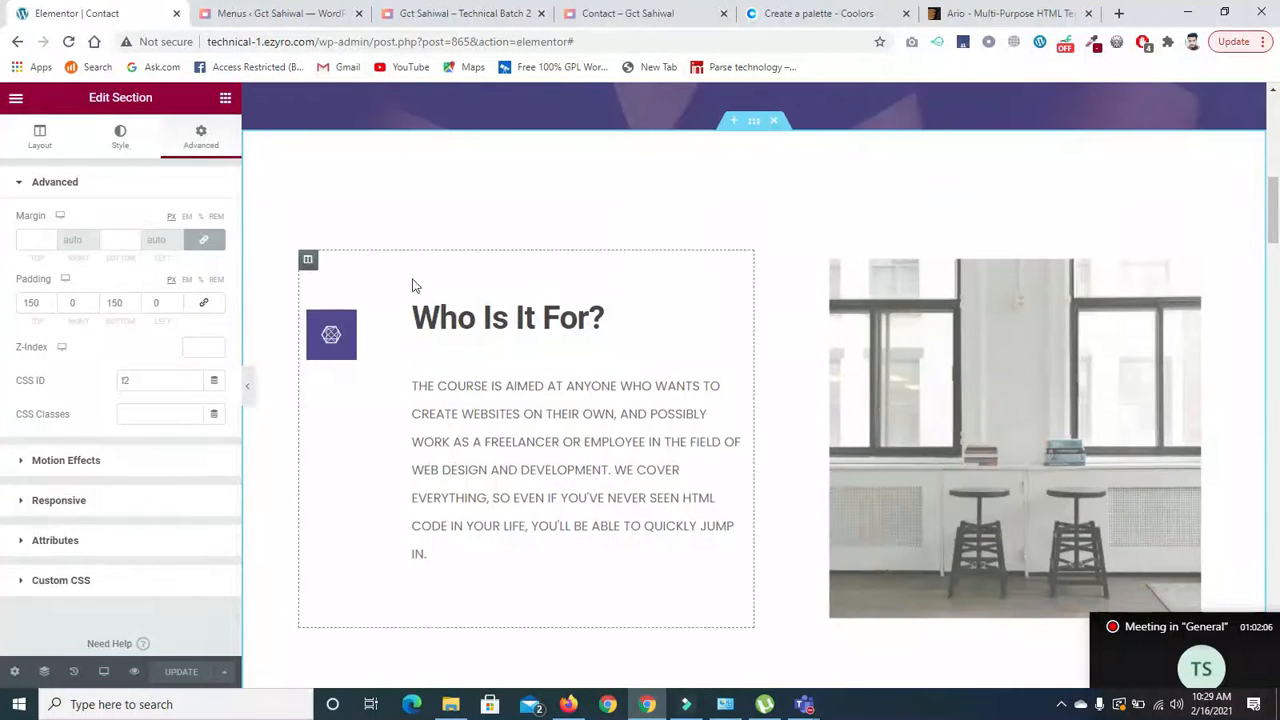
pyautogui.moveTo(1262, 200); pyautogui.dragTo(1276, 572)
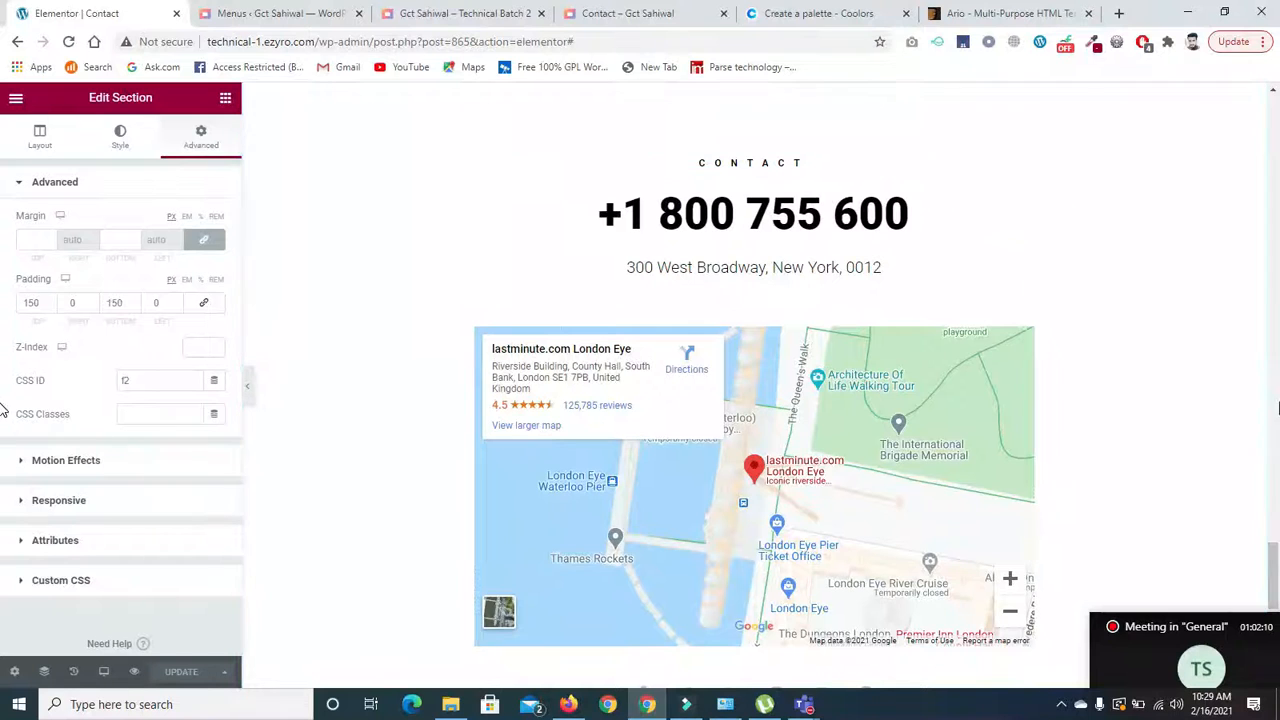
pyautogui.scroll(3, 908, 440)
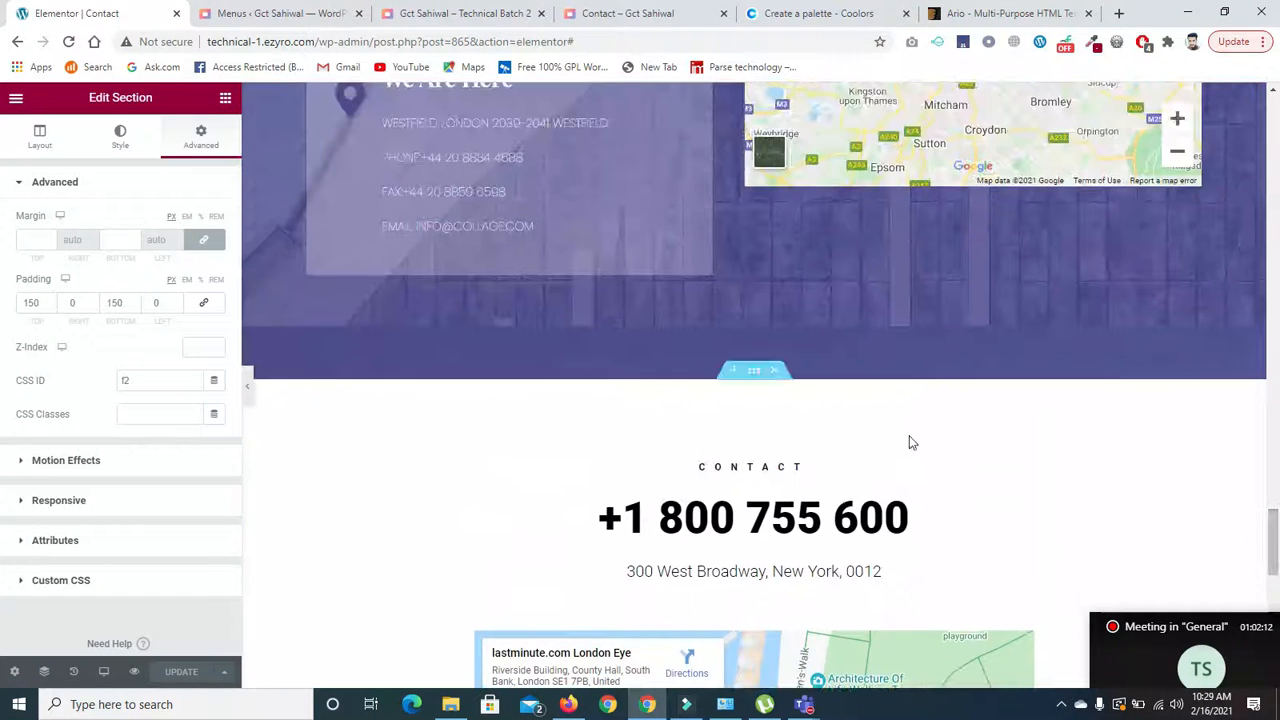
pyautogui.click(747, 380)
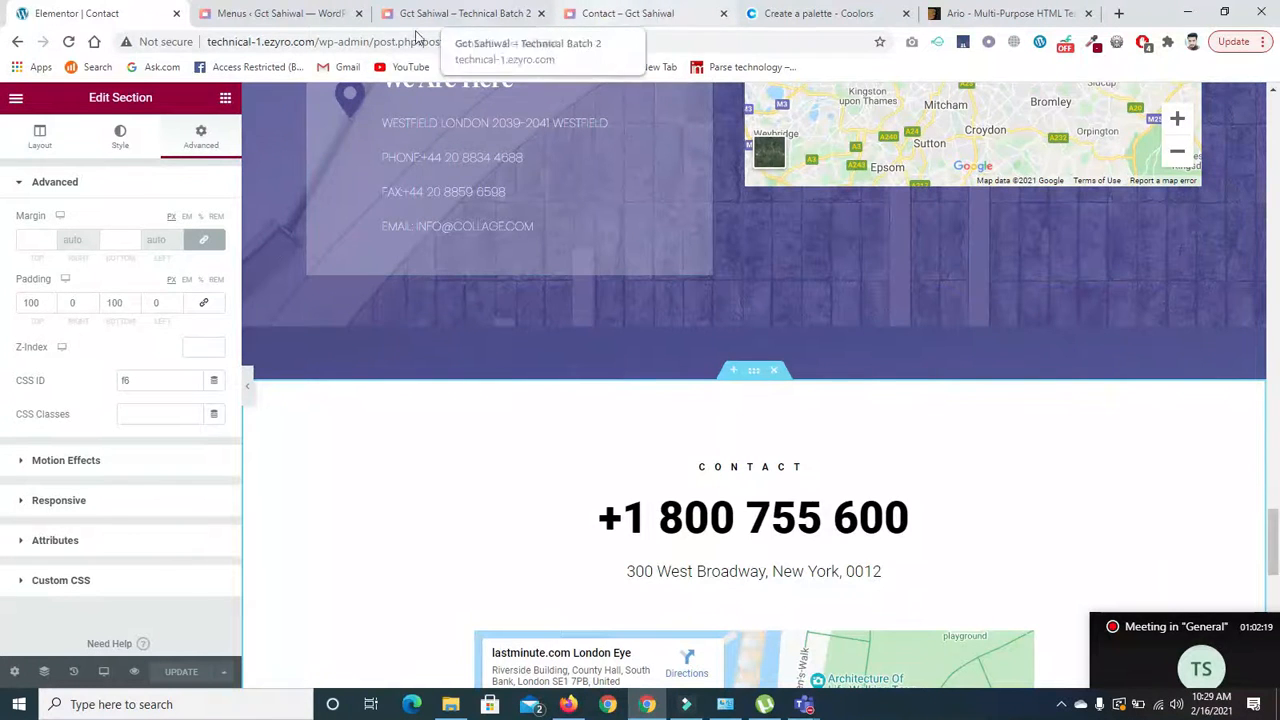
# Return to the Menus page and add a custom link with the URL #f6 and the text Footer.
pyautogui.click(275, 14)
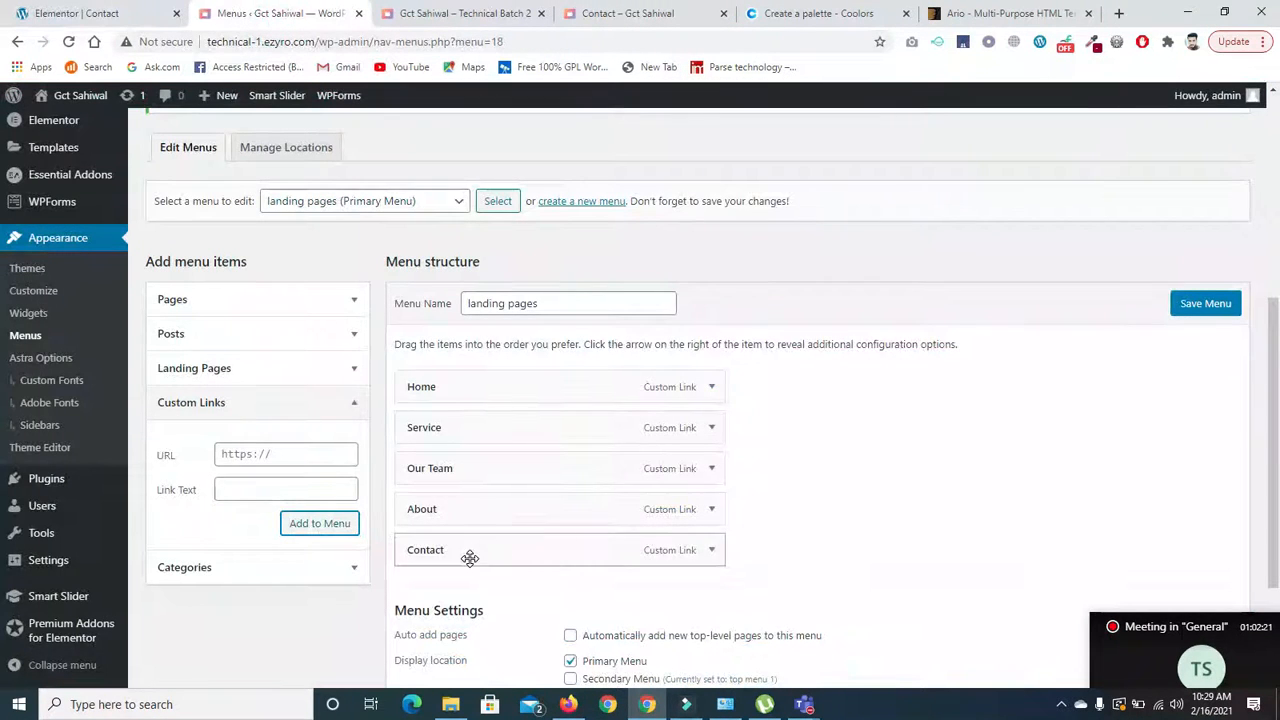
pyautogui.click(269, 453)
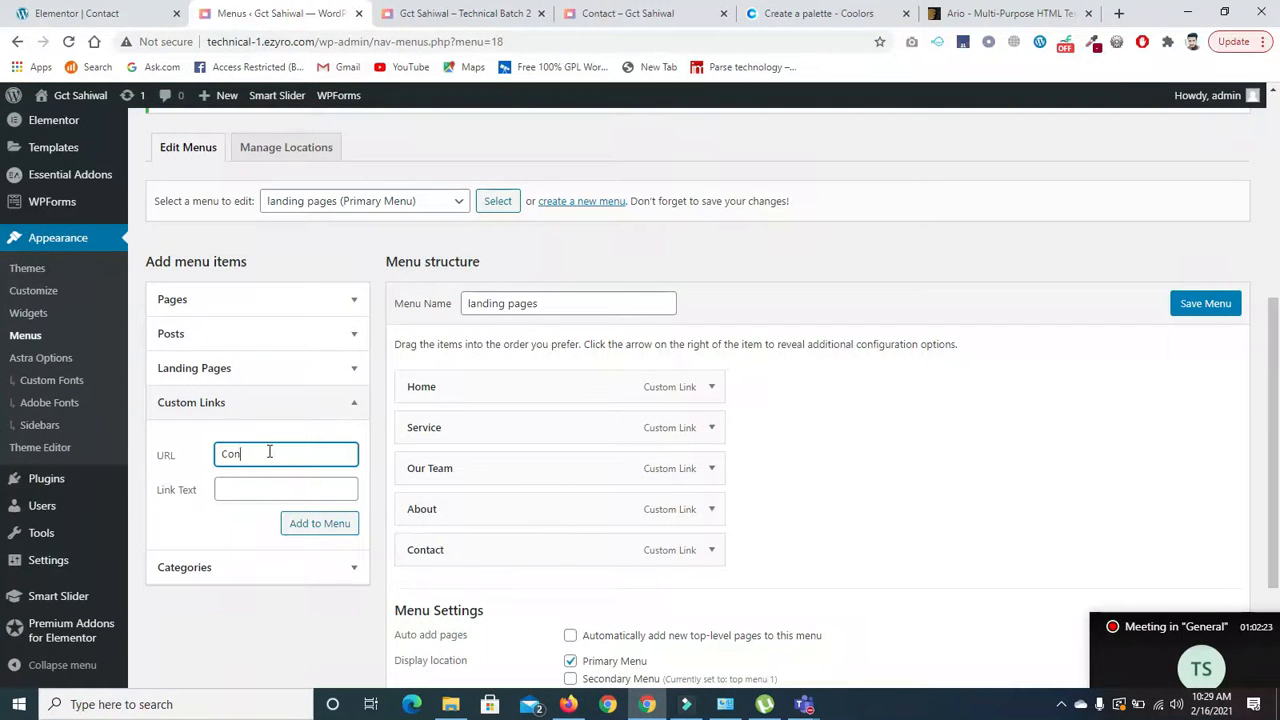
pyautogui.press('BackSpace')
pyautogui.press('BackSpace')
pyautogui.press('BackSpace')
pyautogui.press('BackSpace')
pyautogui.click(248, 486)
pyautogui.write('Co')
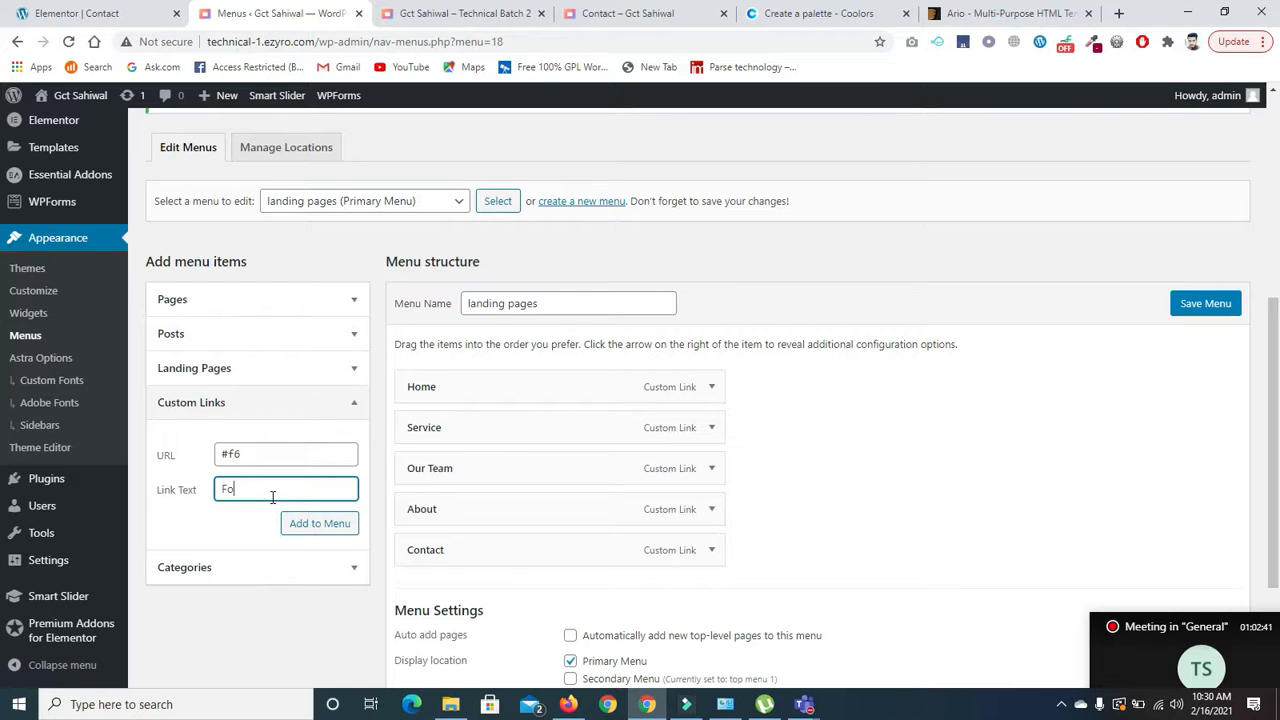
pyautogui.click(316, 528)
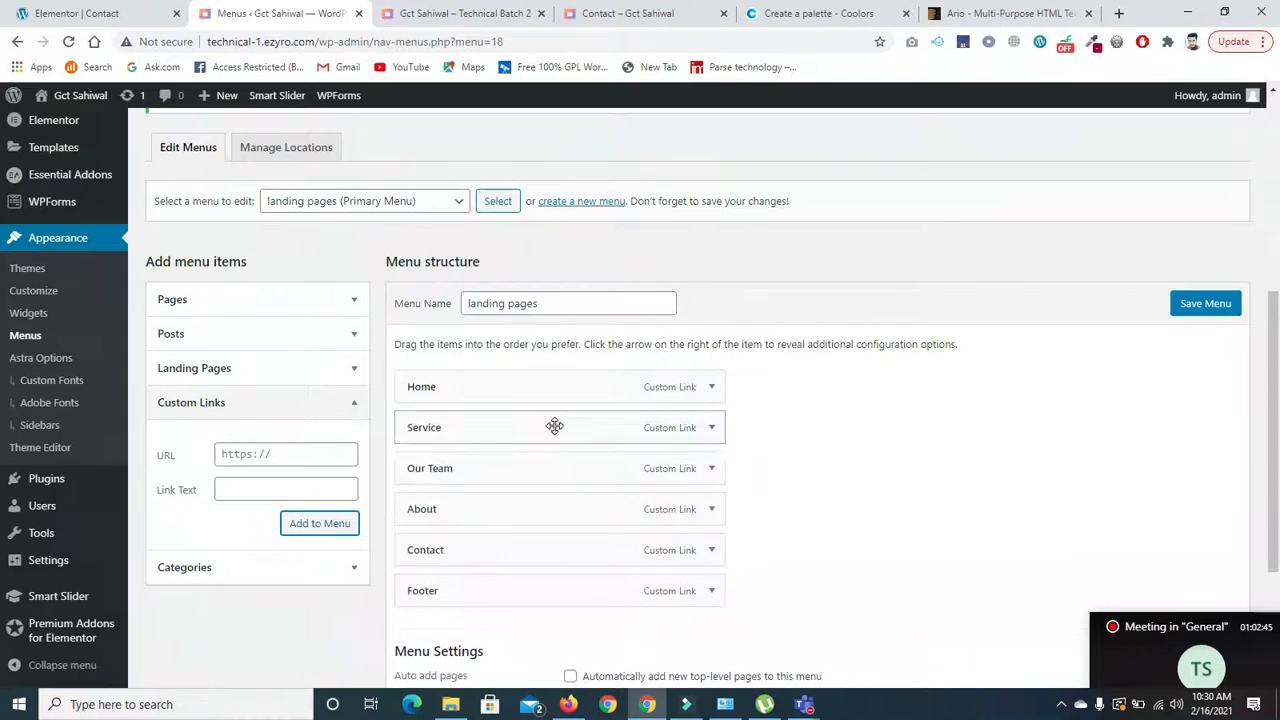
# Save the landing pages menu and reload the live Contact page to view its top navigation.
pyautogui.scroll(-3, 1150, 500)
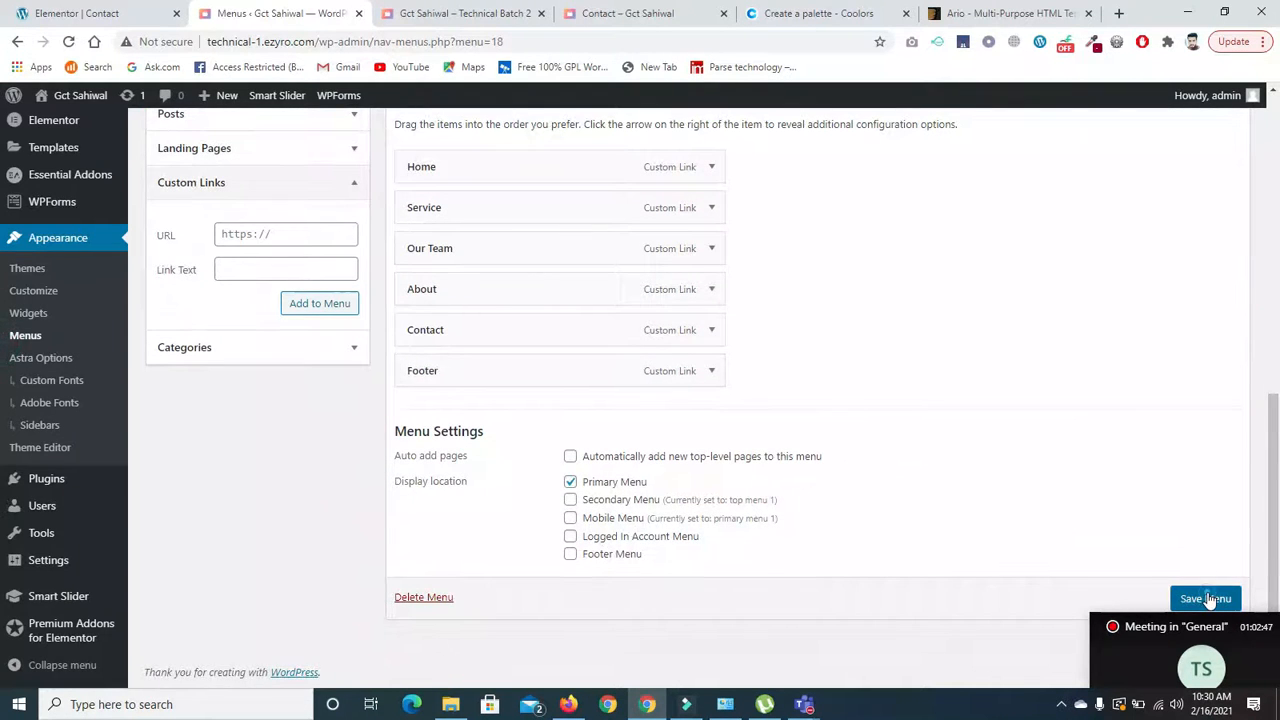
pyautogui.click(1210, 599)
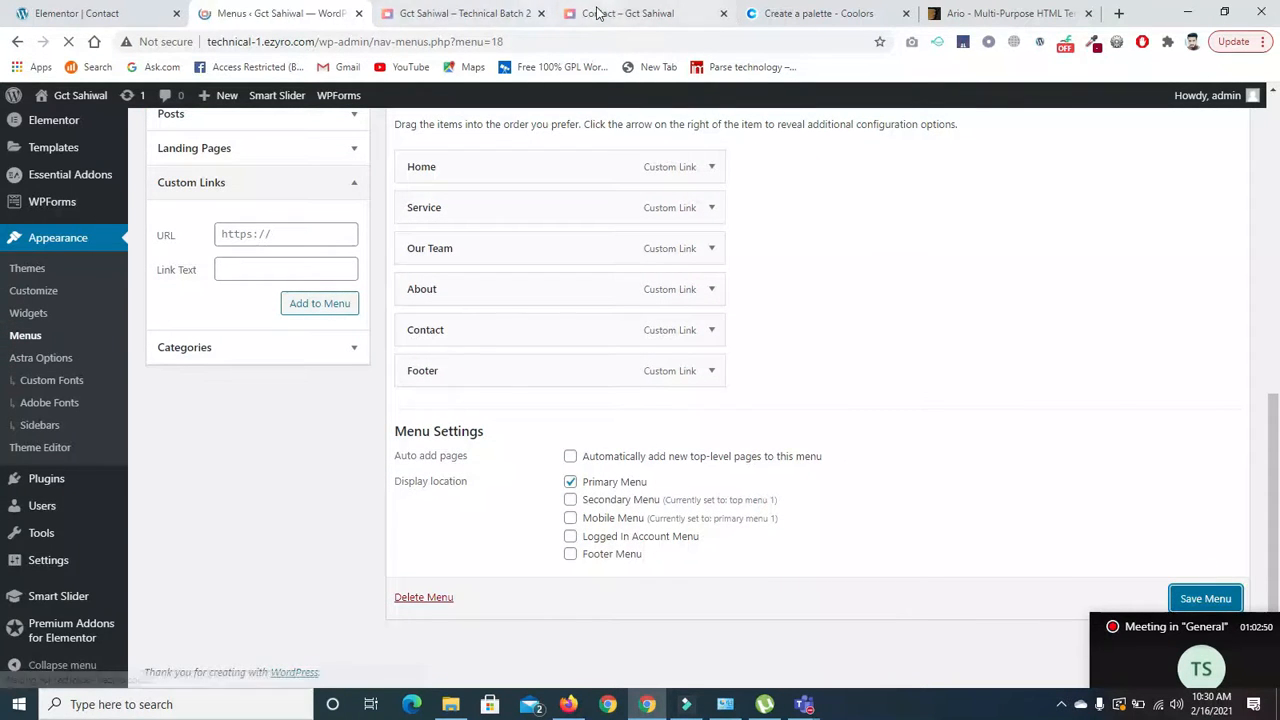
pyautogui.click(590, 13)
pyautogui.click(68, 42)
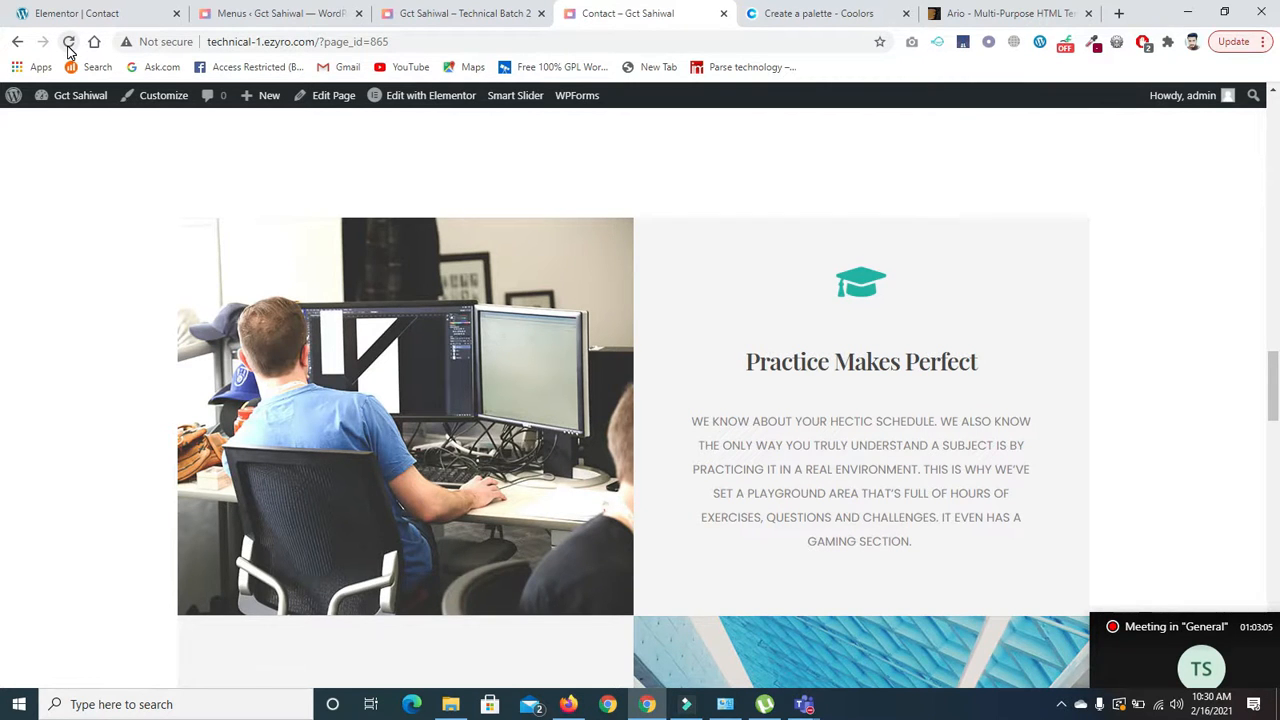
pyautogui.moveTo(1277, 409); pyautogui.dragTo(1277, 105)
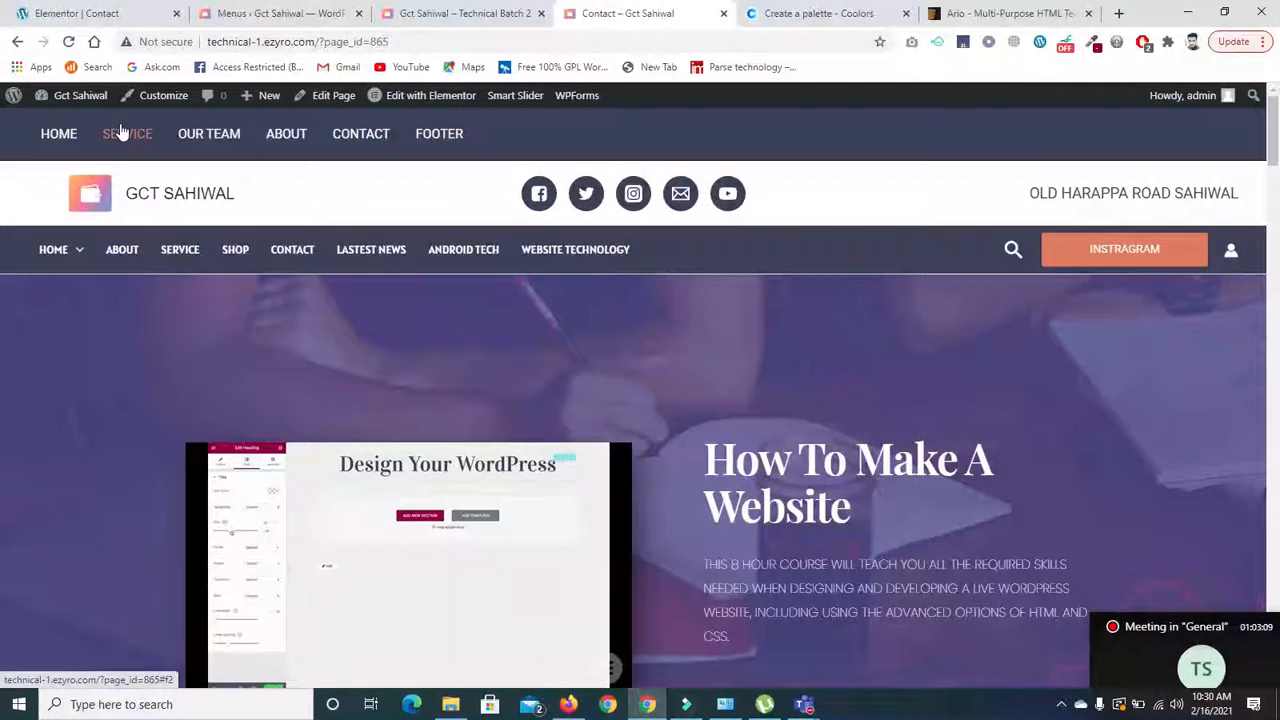
# Test the Service, Our Team, About, Contact and Footer links in the Contact page's top navigation, returning to the page start after each.
pyautogui.click(120, 136)
pyautogui.moveTo(1277, 222); pyautogui.dragTo(1277, 127)
pyautogui.scroll(-10, 1176, 406)
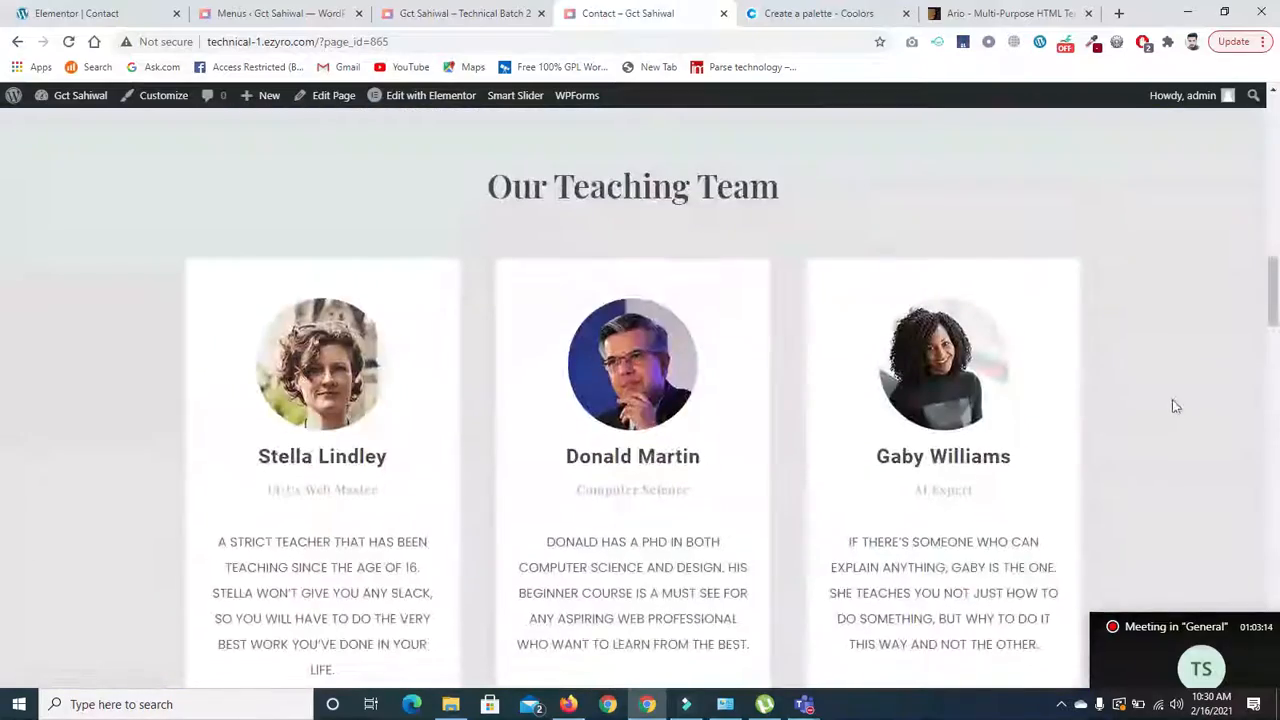
pyautogui.moveTo(1273, 308); pyautogui.dragTo(1270, 138)
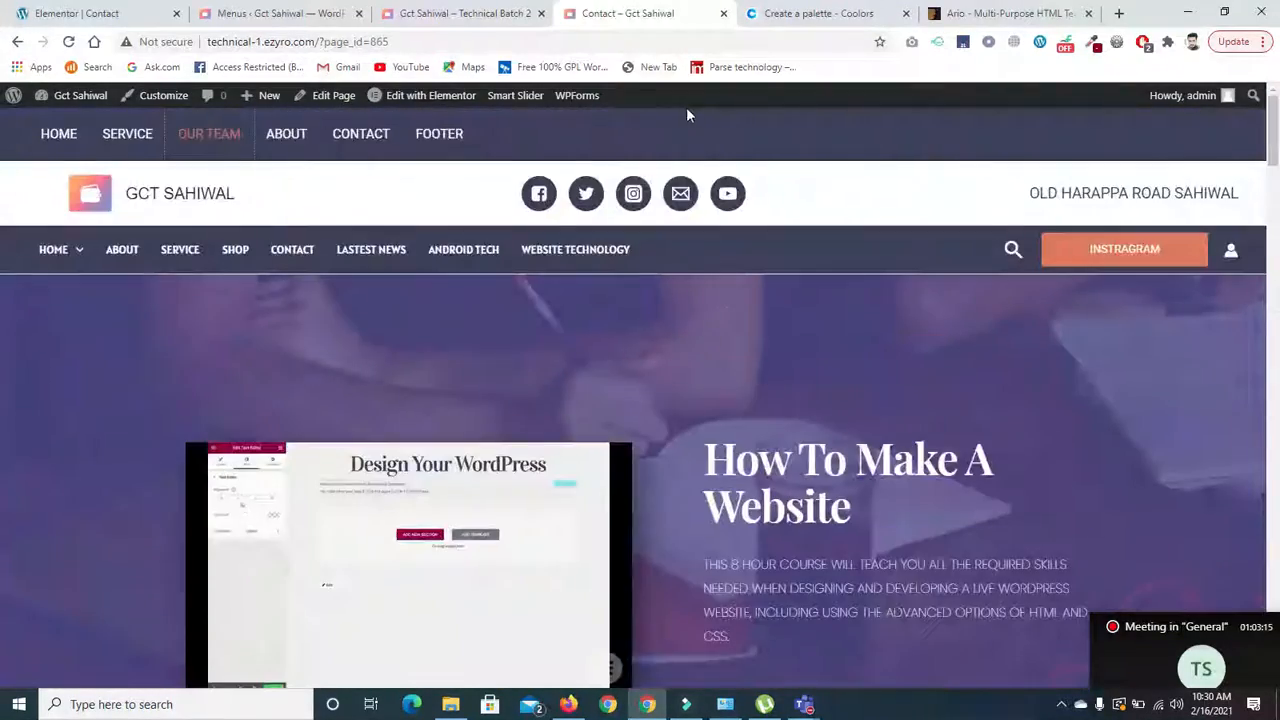
pyautogui.click(306, 135)
pyautogui.moveTo(1273, 384); pyautogui.dragTo(1272, 130)
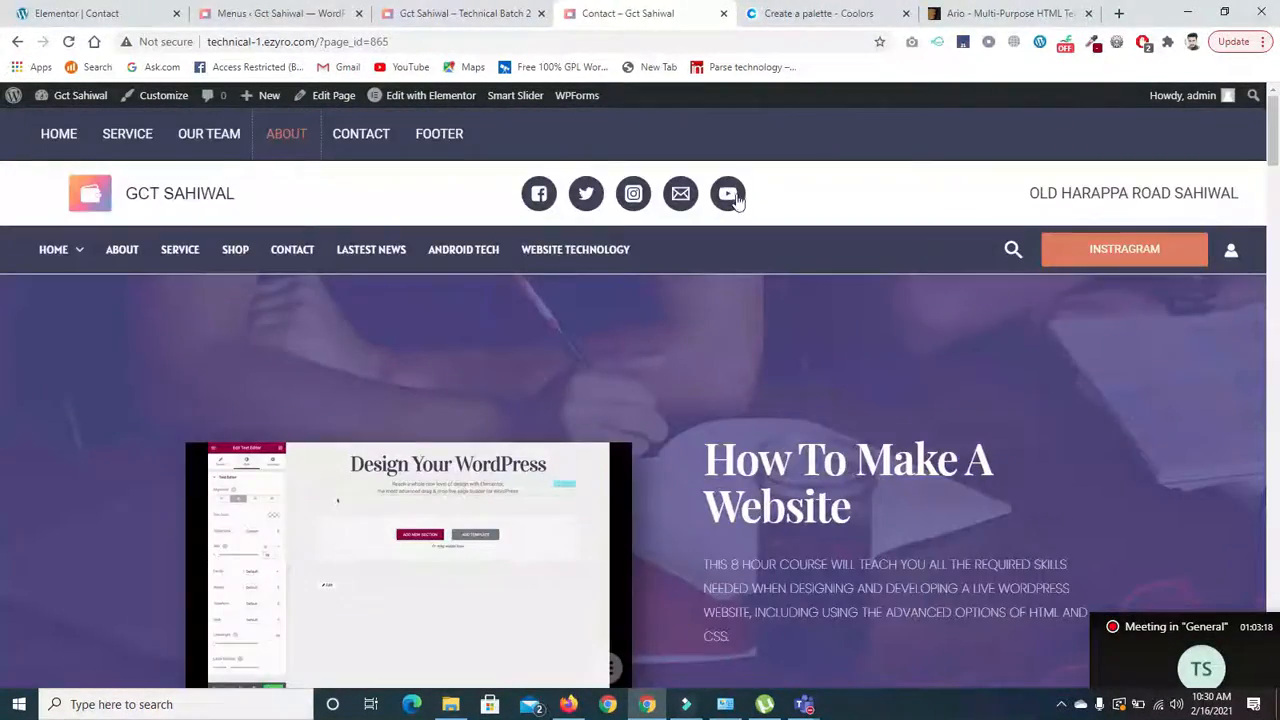
pyautogui.click(385, 133)
pyautogui.moveTo(1273, 530); pyautogui.dragTo(1273, 120)
pyautogui.click(455, 132)
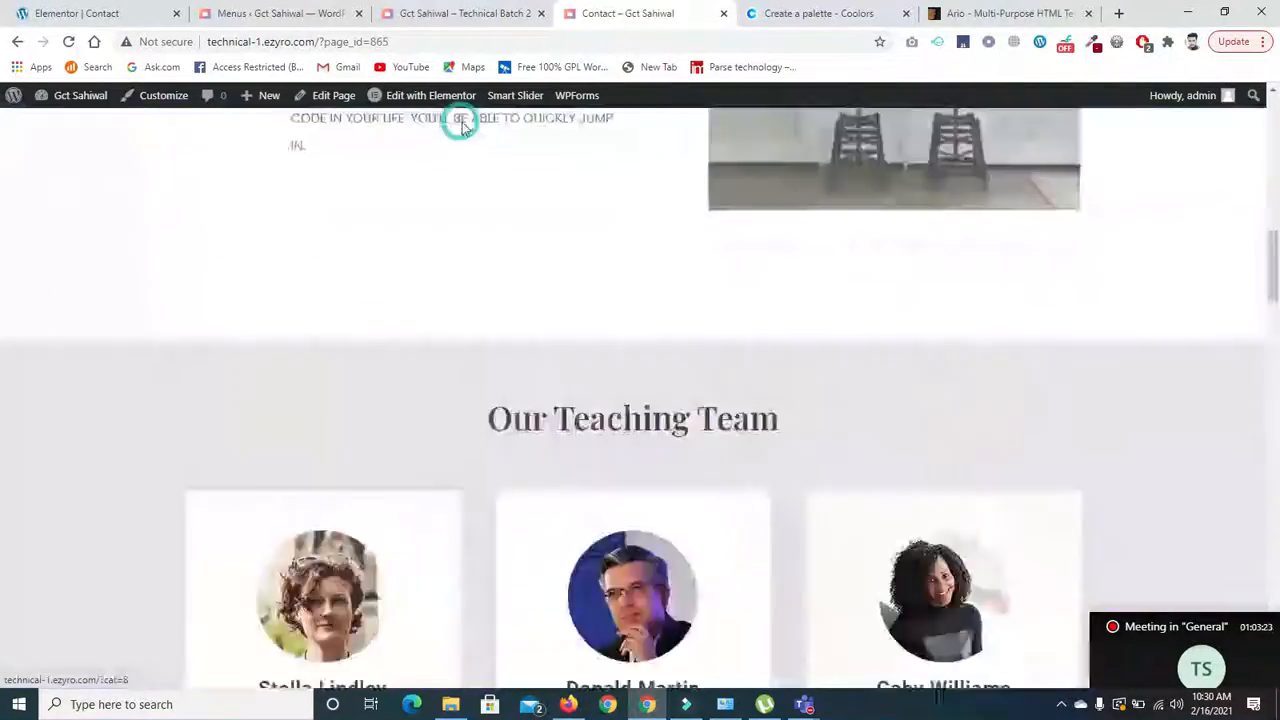
pyautogui.moveTo(1273, 586); pyautogui.dragTo(1275, 104)
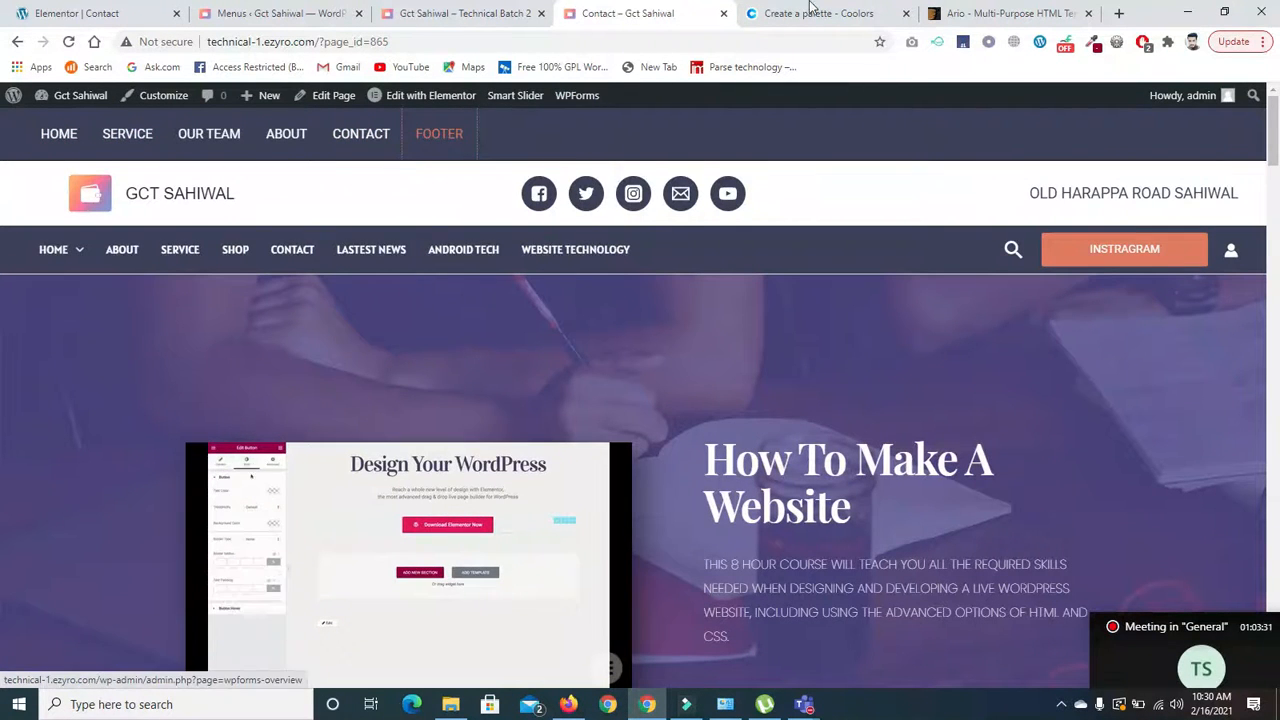
# Examine the Ario template preview's one-page navigation by browsing its sections and following its About, Gallery and Pricing links.
pyautogui.click(975, 14)
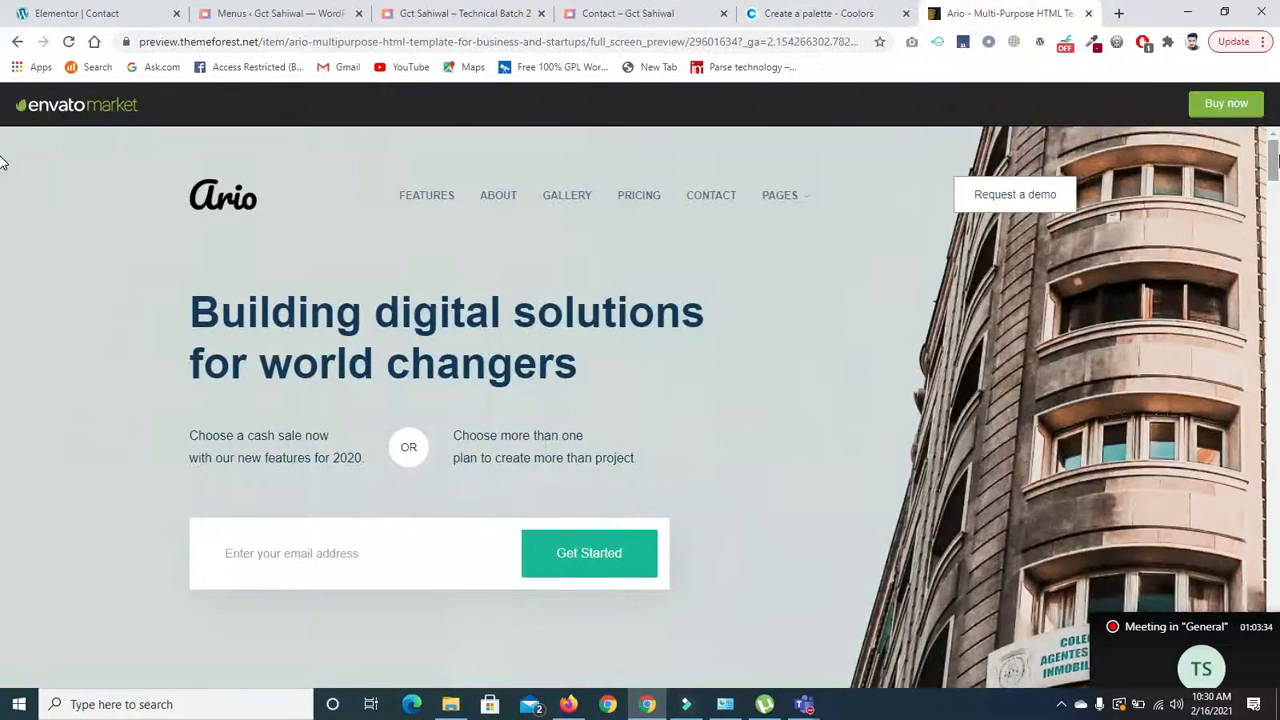
pyautogui.scroll(-3, 3, 185)
pyautogui.scroll(-10, 3, 246)
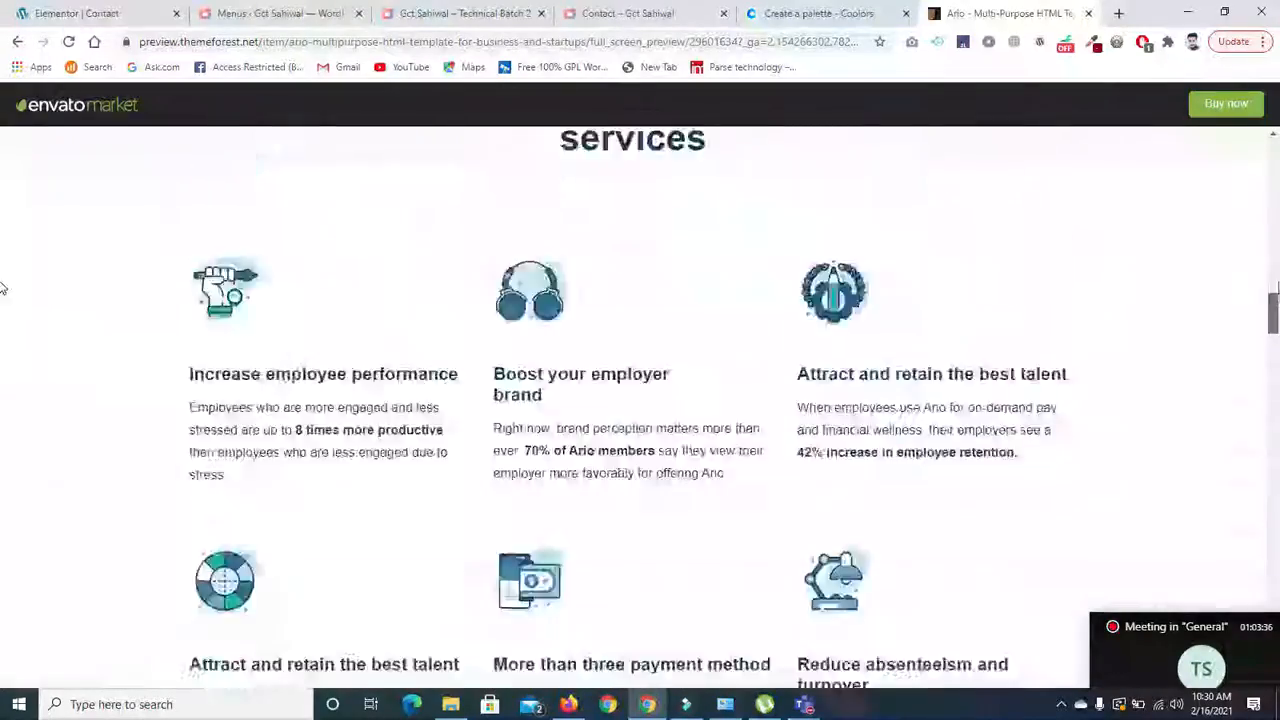
pyautogui.scroll(5, 3, 248)
pyautogui.scroll(-8, 3, 250)
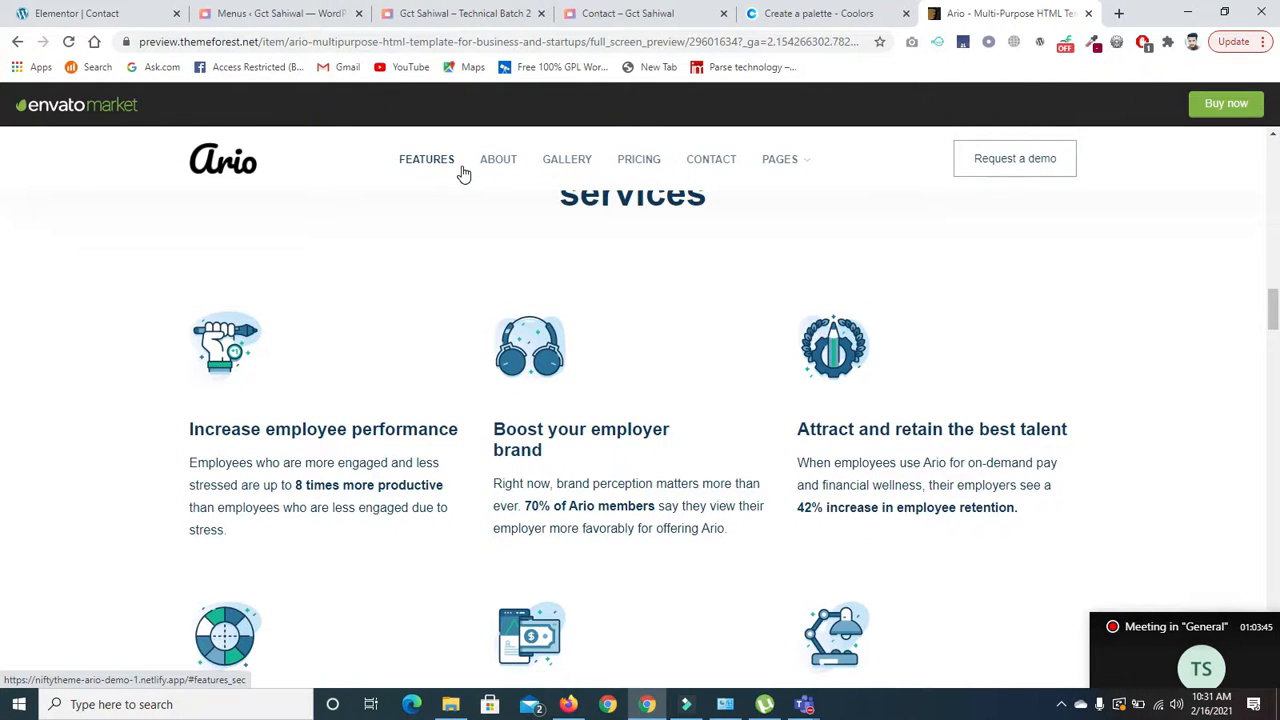
pyautogui.click(486, 166)
pyautogui.click(575, 165)
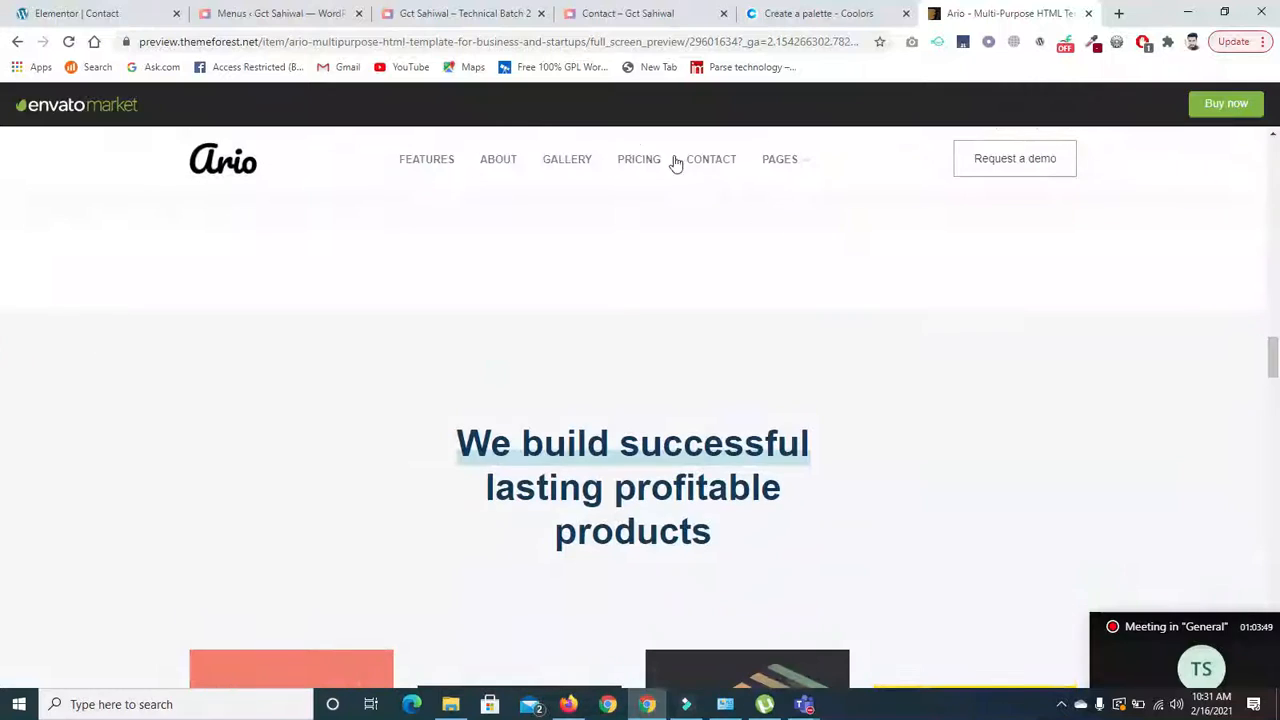
pyautogui.click(639, 163)
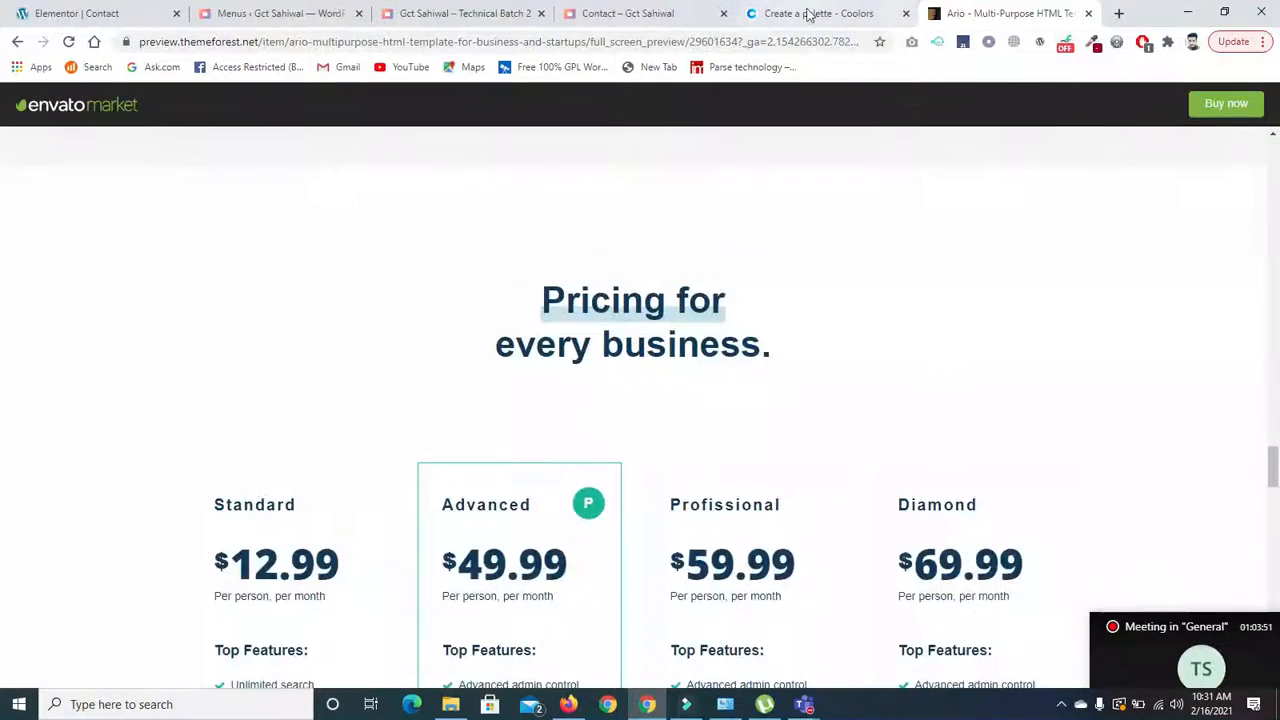
# Compare the other site preview's top navigation with the live Contact page and follow the Contact page's Contact anchor link.
pyautogui.click(445, 13)
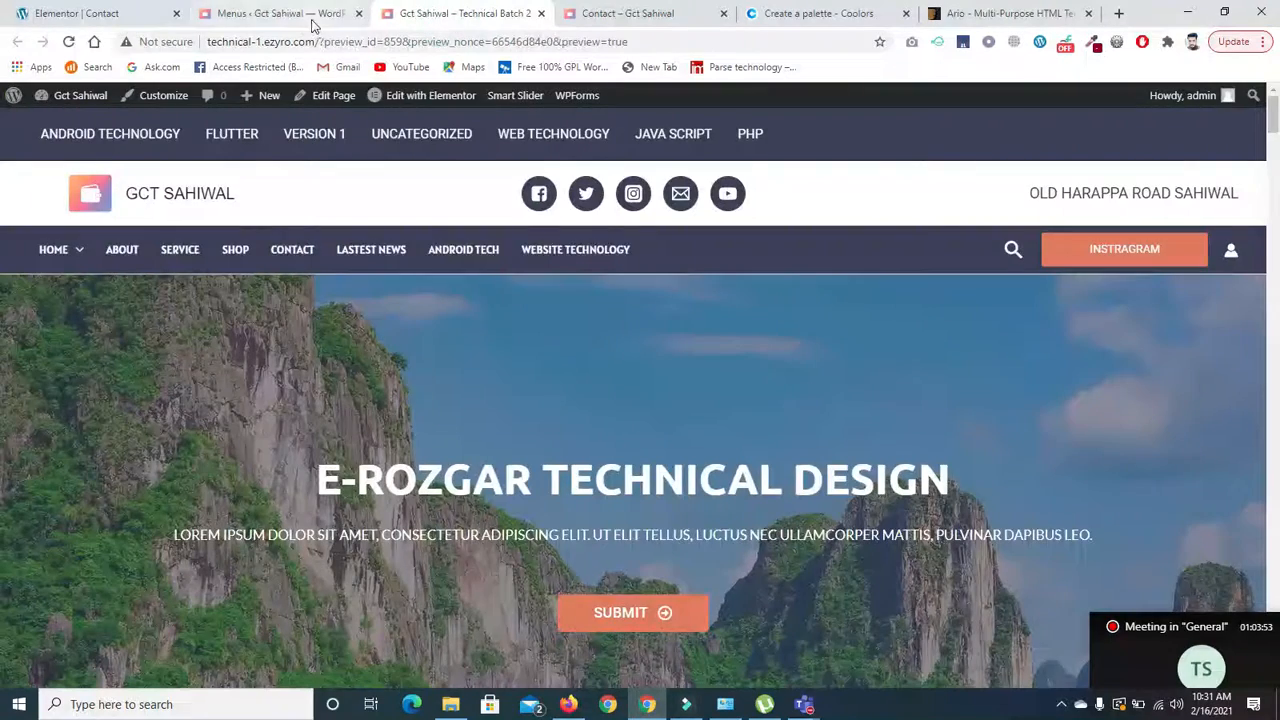
pyautogui.click(298, 22)
pyautogui.click(435, 15)
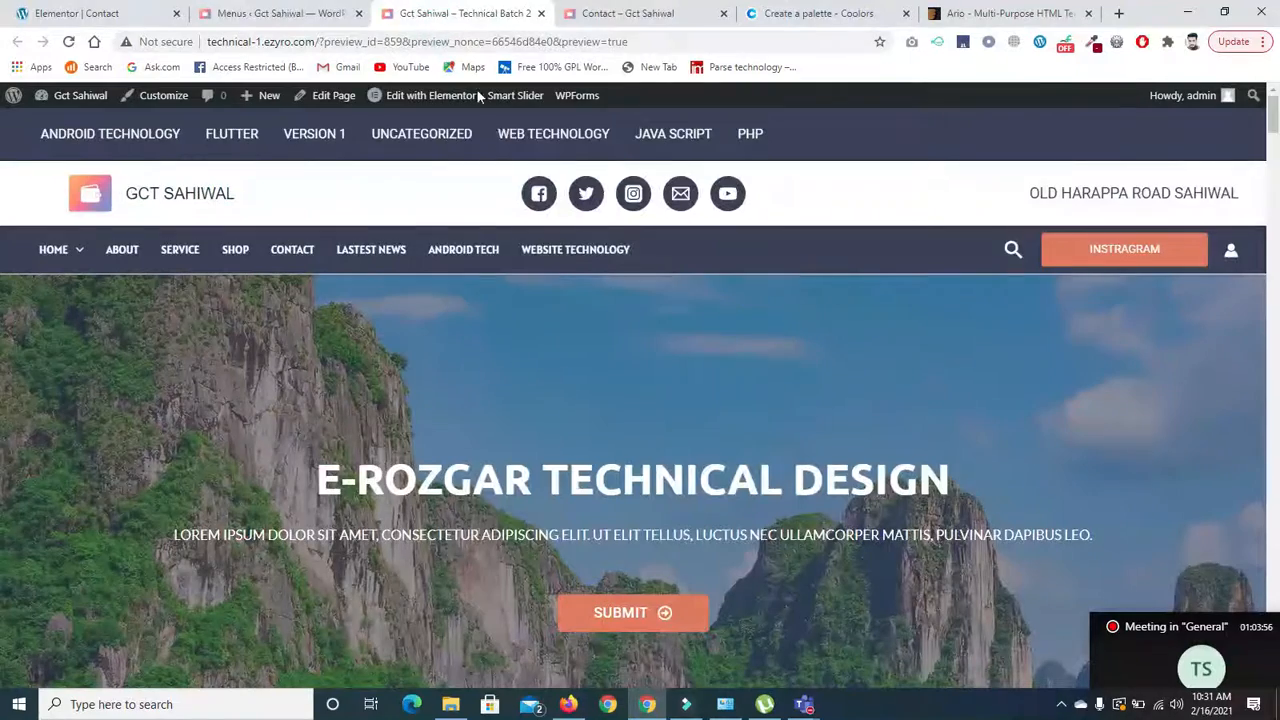
pyautogui.click(262, 10)
pyautogui.click(600, 20)
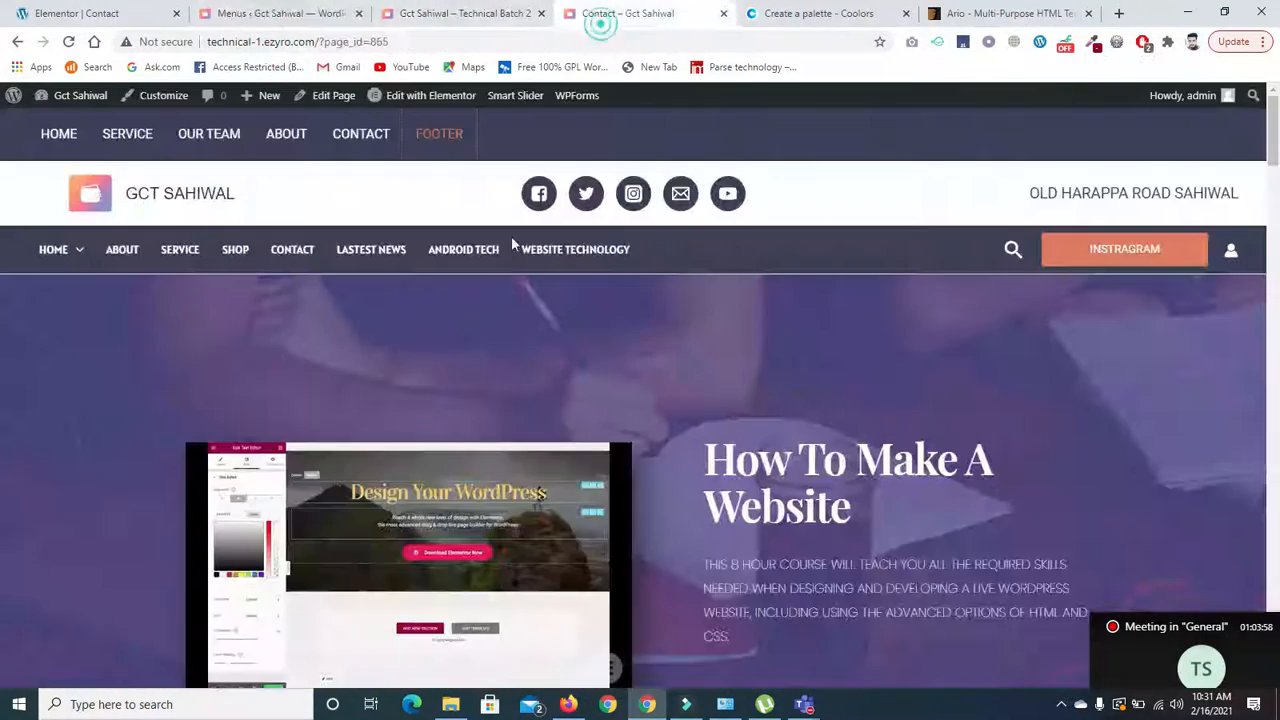
pyautogui.click(346, 136)
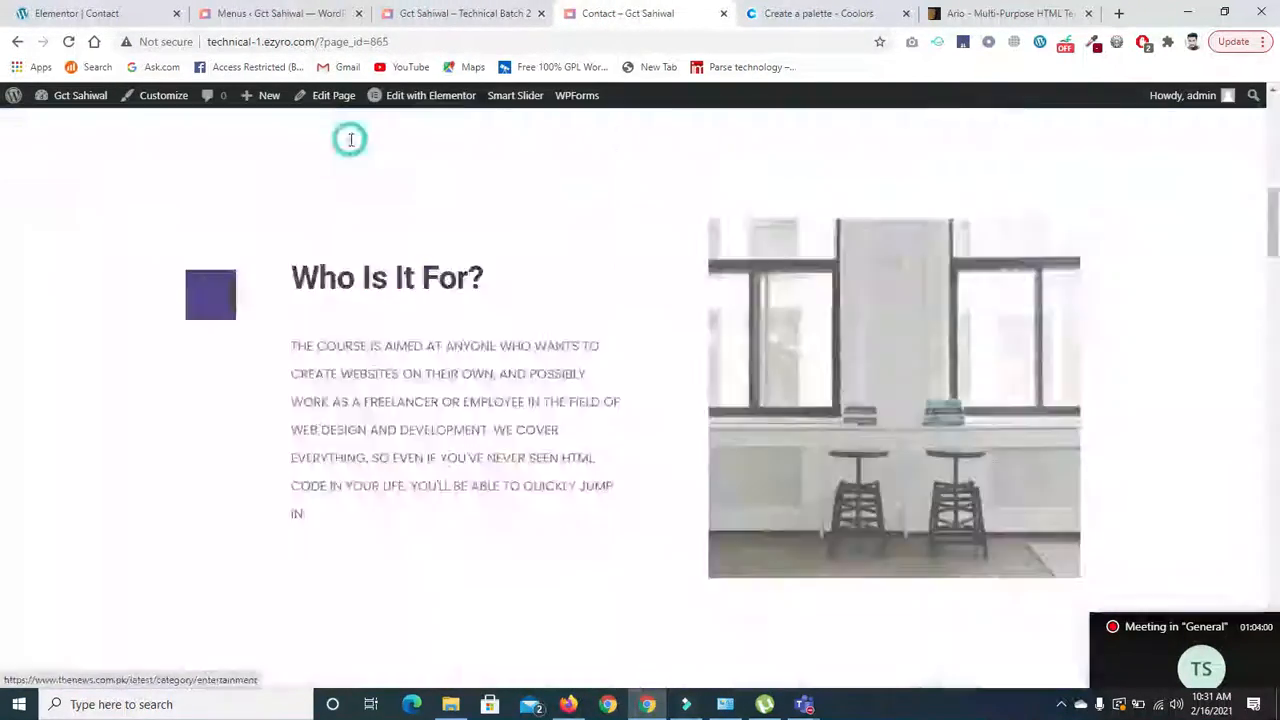
# Test the About anchor link from the start of the live Contact page, return to the start, and view the page down to its footer.
pyautogui.moveTo(1273, 482); pyautogui.dragTo(1270, 106)
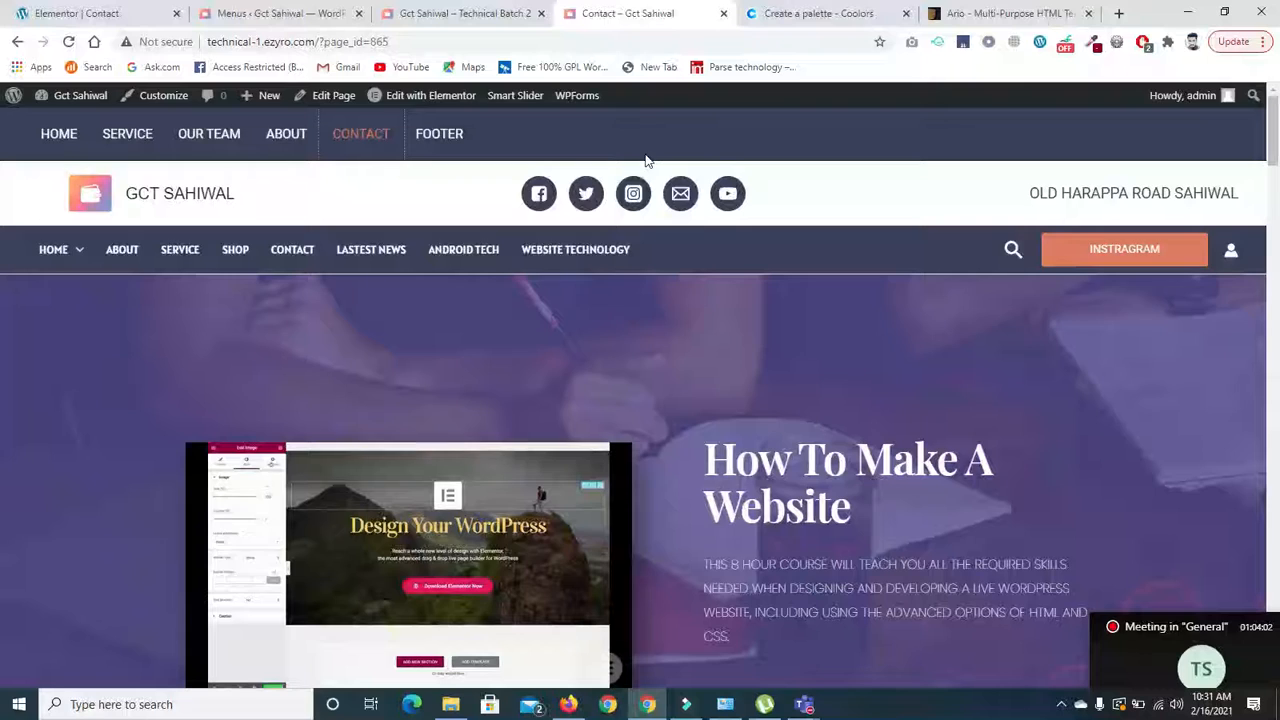
pyautogui.click(287, 140)
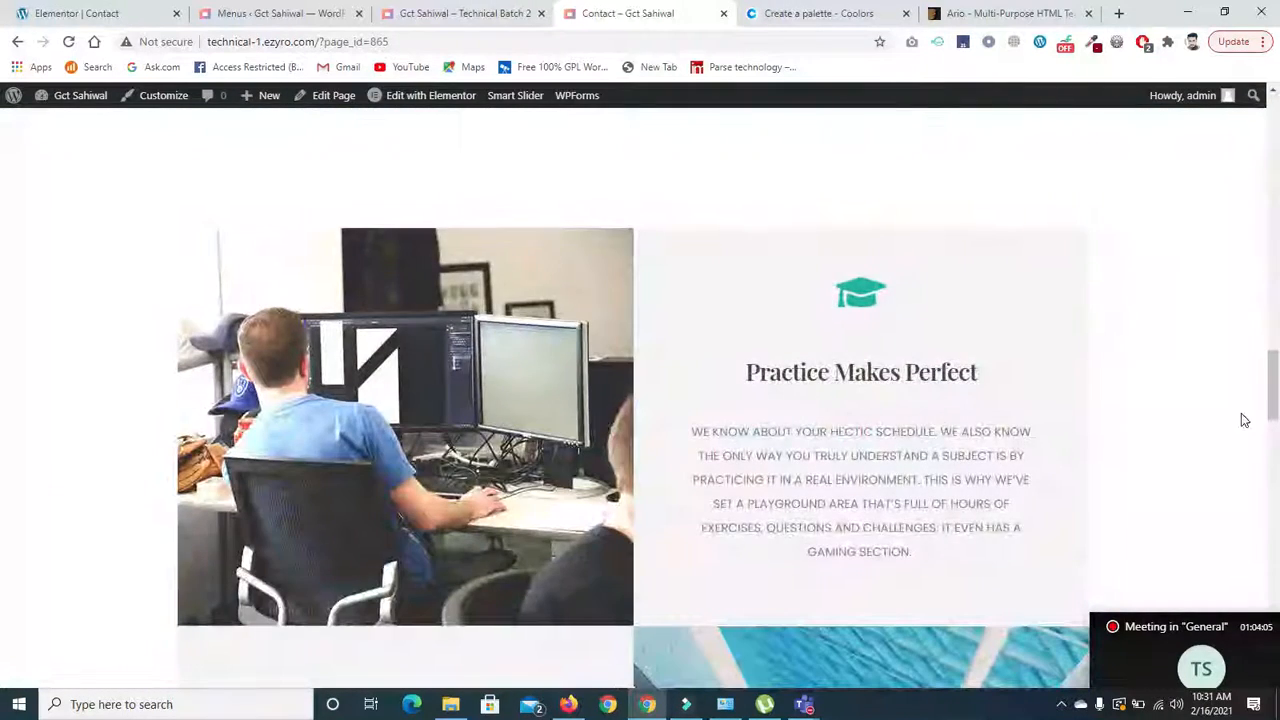
pyautogui.moveTo(1272, 390); pyautogui.dragTo(1272, 108)
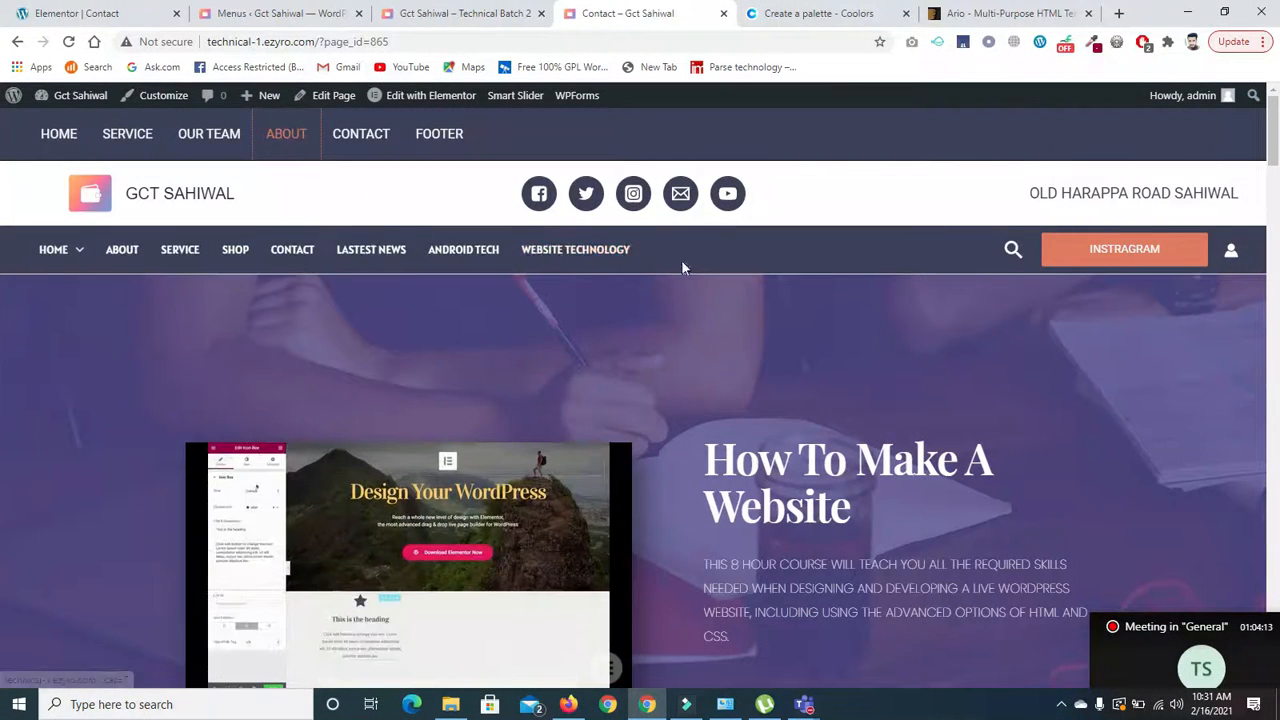
pyautogui.scroll(-20, 5, 314)
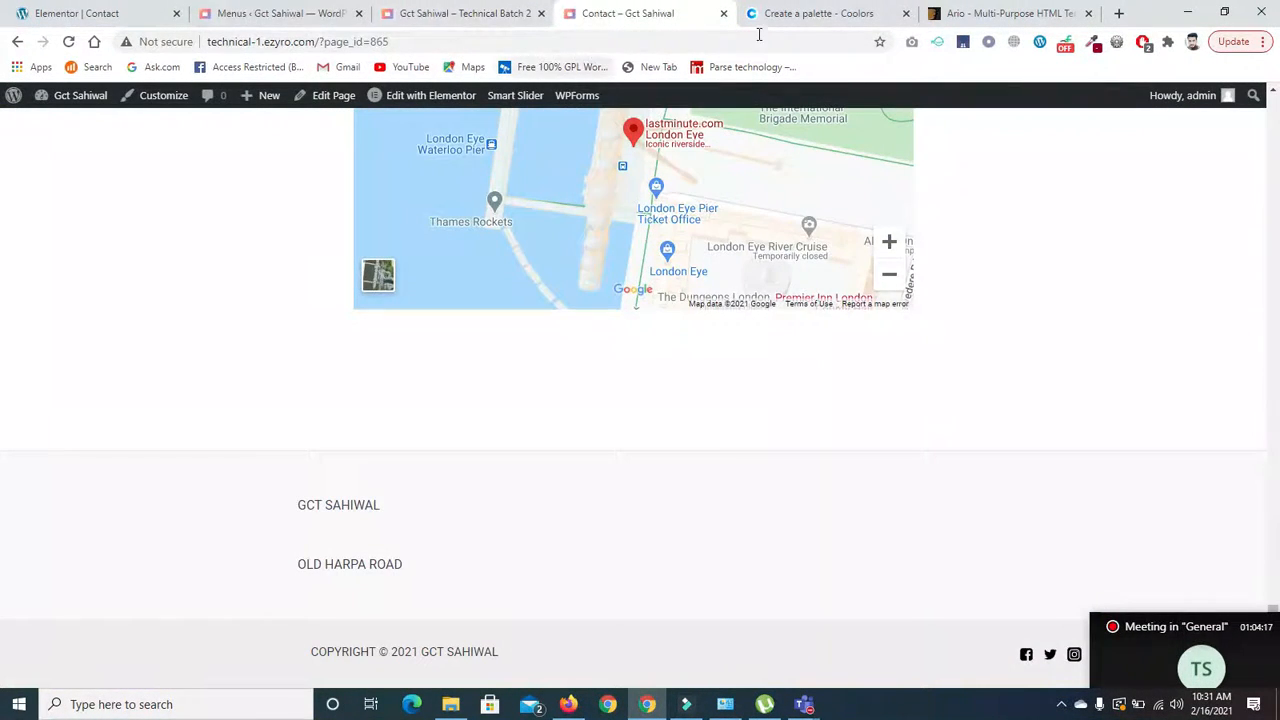
# Return to the Contact page's Elementor editor and replace it with the site's WordPress dashboard at technical-1.ezyro.com/wp-admin/.
pyautogui.click(258, 13)
pyautogui.click(113, 13)
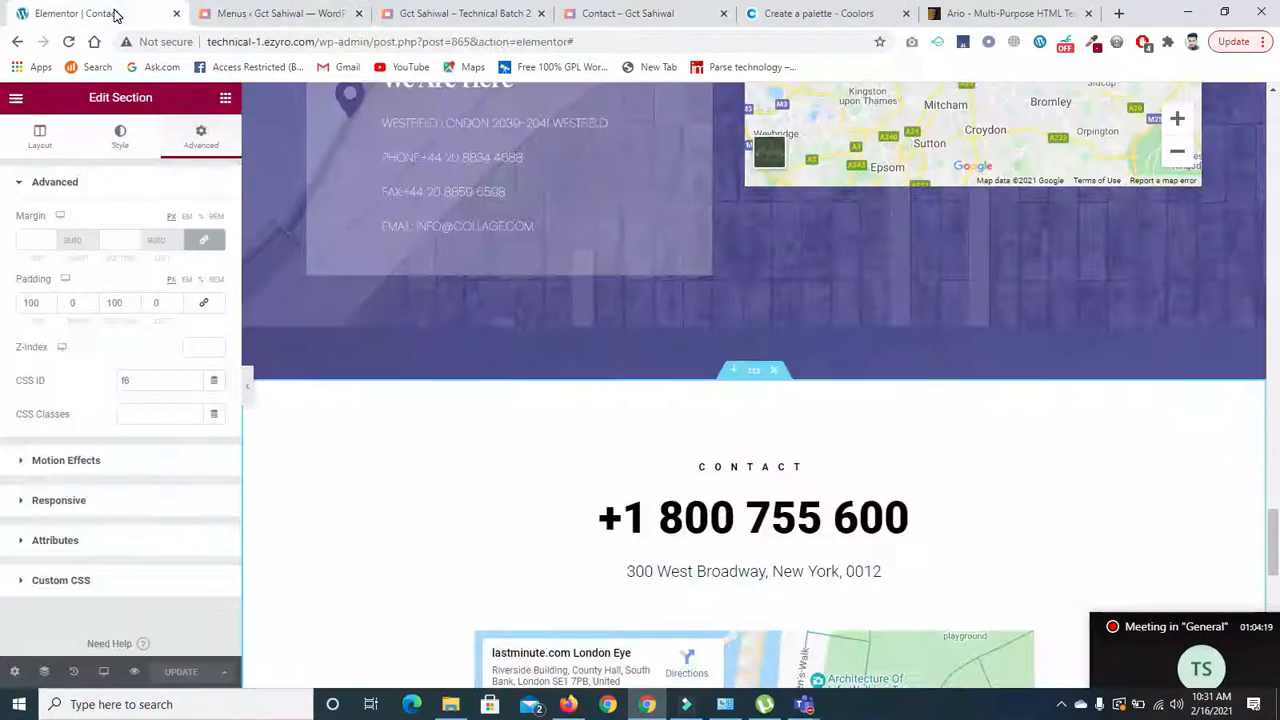
pyautogui.moveTo(1275, 573); pyautogui.dragTo(1273, 145)
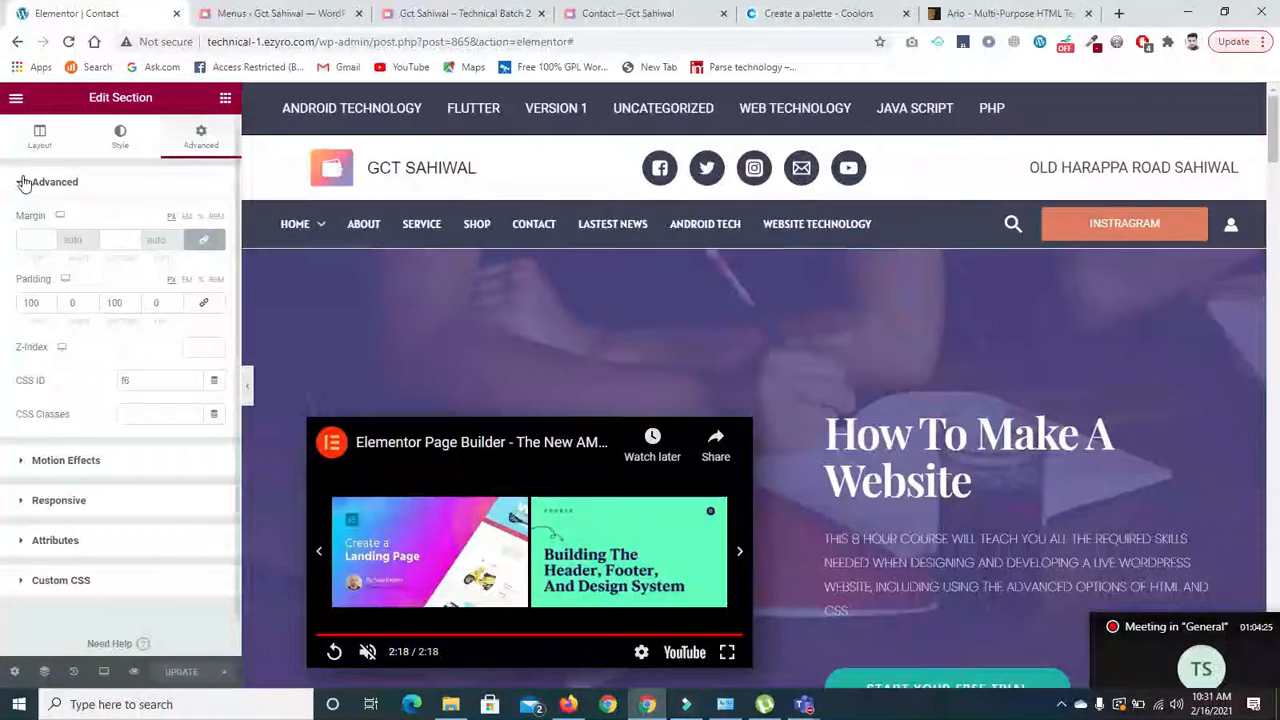
pyautogui.moveTo(371, 42); pyautogui.dragTo(808, 80)
pyautogui.press('BackSpace')
pyautogui.press('Return')
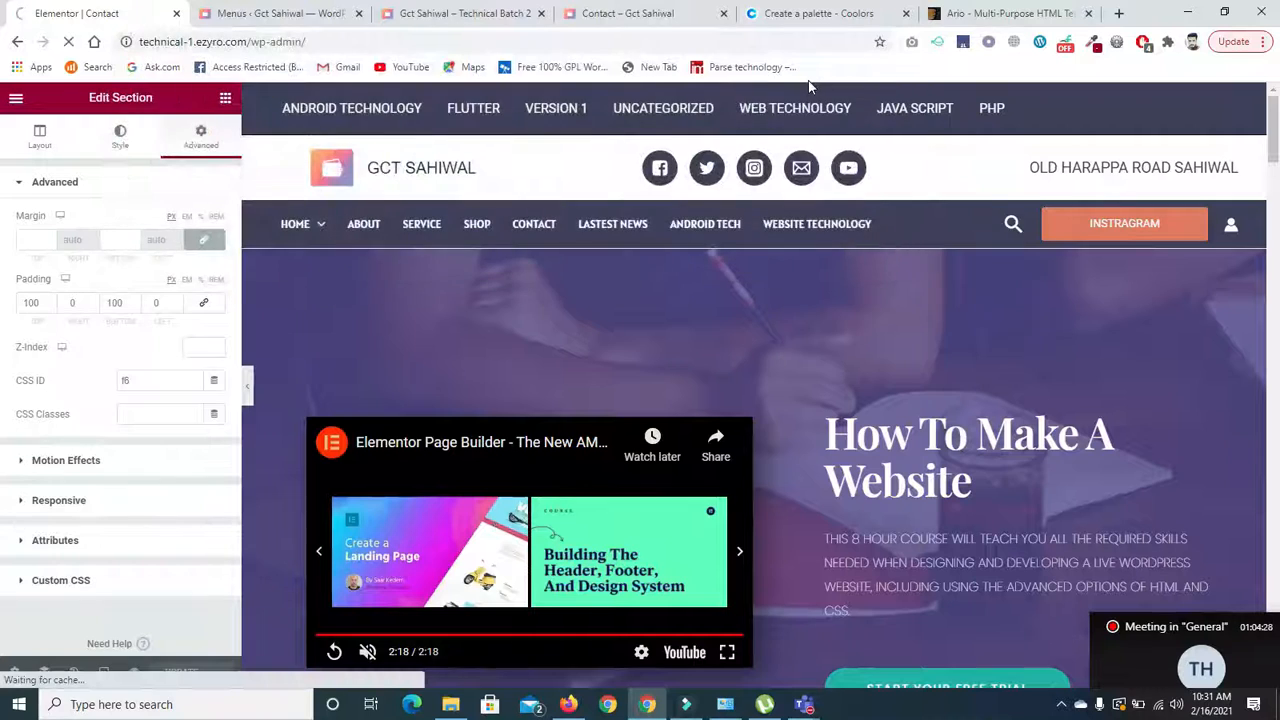